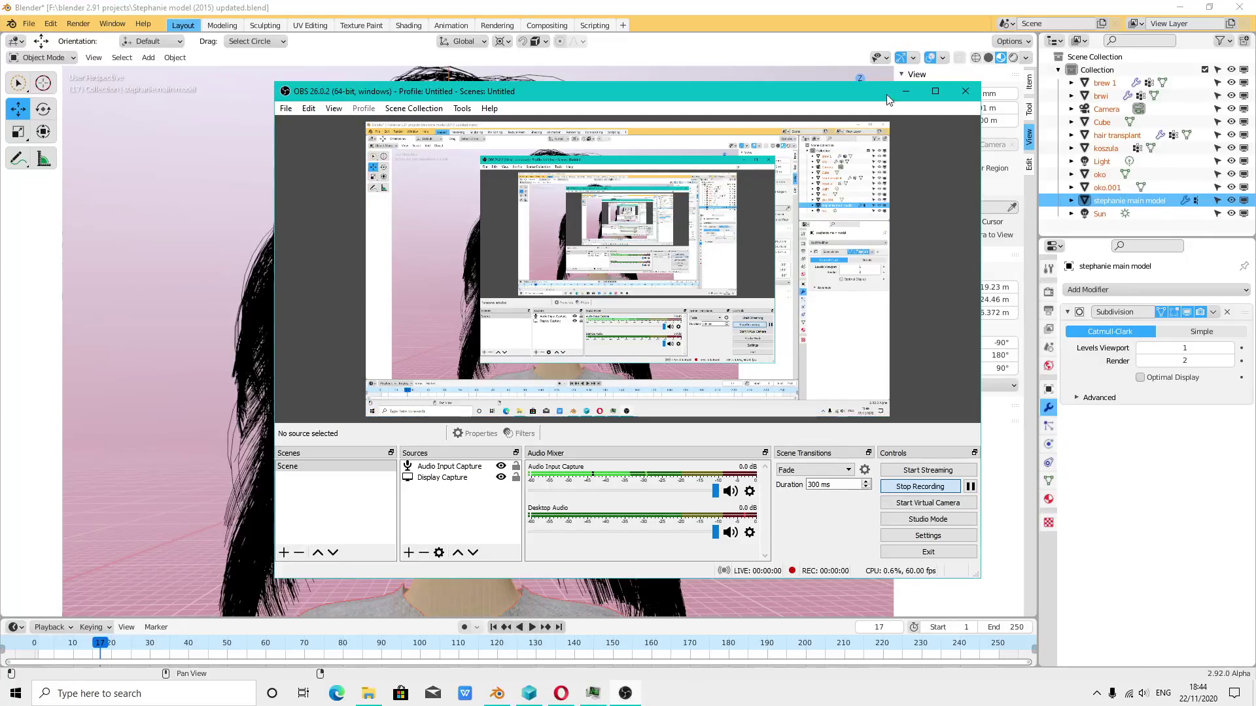
- Orbit and zoom the 3D view to frame the head's face, lips, neck and shirt
{"action": "left_click", "coordinate": [906, 91]}
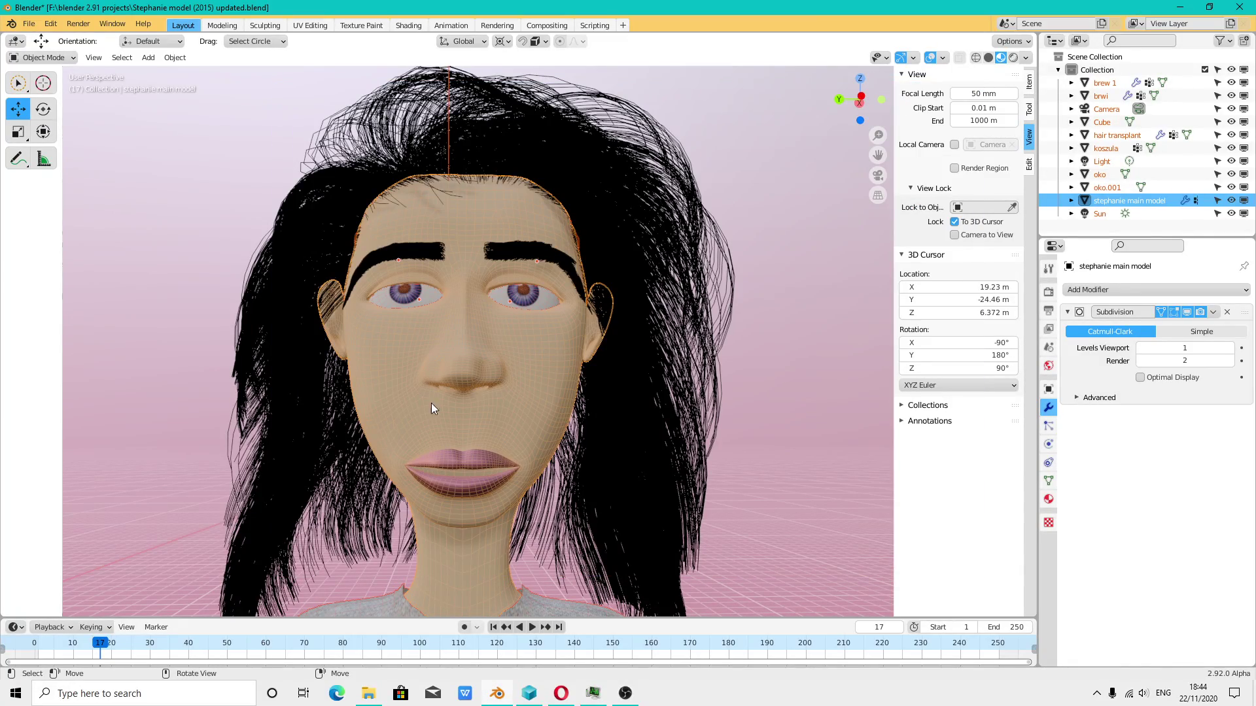
{"action": "mouse_move", "coordinate": [515, 409]}
{"action": "middle_mouse_down"}
{"action": "mouse_move", "coordinate": [527, 526]}
{"action": "mouse_move", "coordinate": [531, 418]}
{"action": "mouse_move", "coordinate": [538, 553]}
{"action": "mouse_move", "coordinate": [637, 265]}
{"action": "mouse_move", "coordinate": [662, 386]}
{"action": "mouse_move", "coordinate": [611, 409]}
{"action": "mouse_move", "coordinate": [684, 360]}
{"action": "mouse_move", "coordinate": [580, 389]}
{"action": "middle_mouse_up"}
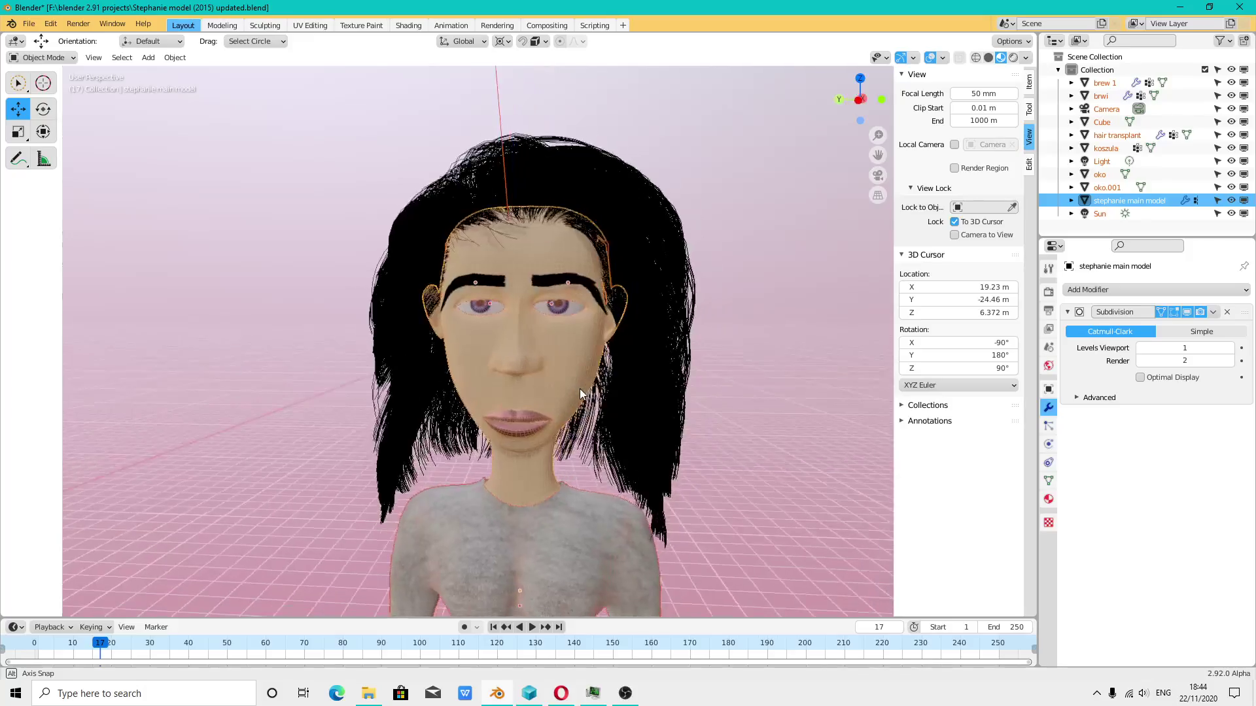
{"action": "mouse_move", "coordinate": [511, 263]}
{"action": "middle_mouse_down"}
{"action": "mouse_move", "coordinate": [470, 433]}
{"action": "mouse_move", "coordinate": [400, 315]}
{"action": "middle_mouse_up"}
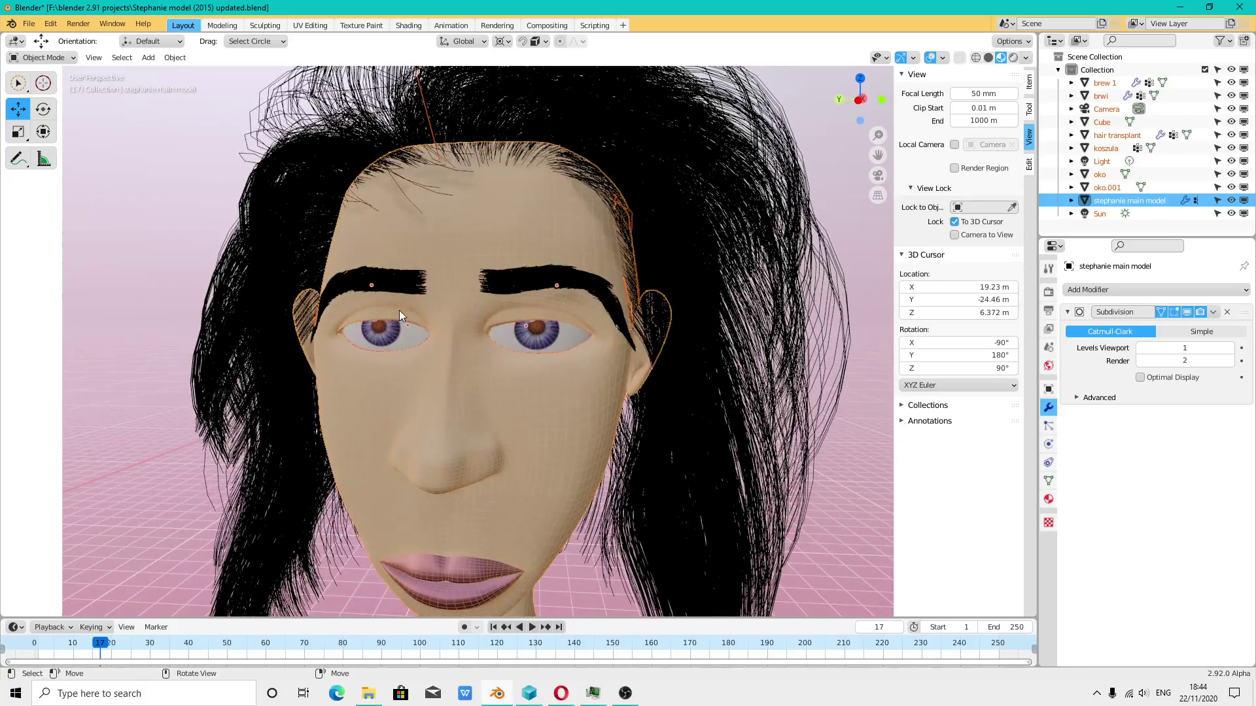
{"action": "mouse_move", "coordinate": [525, 364]}
{"action": "middle_mouse_down"}
{"action": "mouse_move", "coordinate": [584, 381]}
{"action": "mouse_move", "coordinate": [410, 325]}
{"action": "middle_mouse_up"}
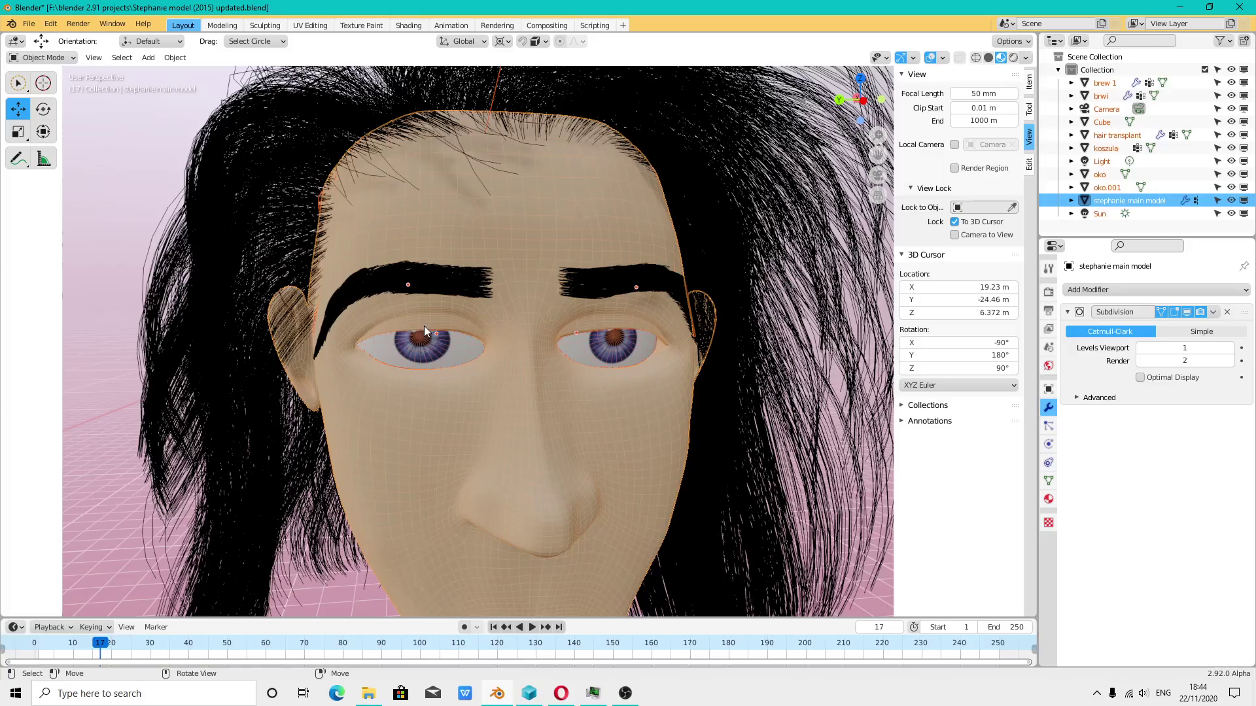
{"action": "scroll", "coordinate": [578, 431], "scroll_direction": "down", "scroll_amount": 3}
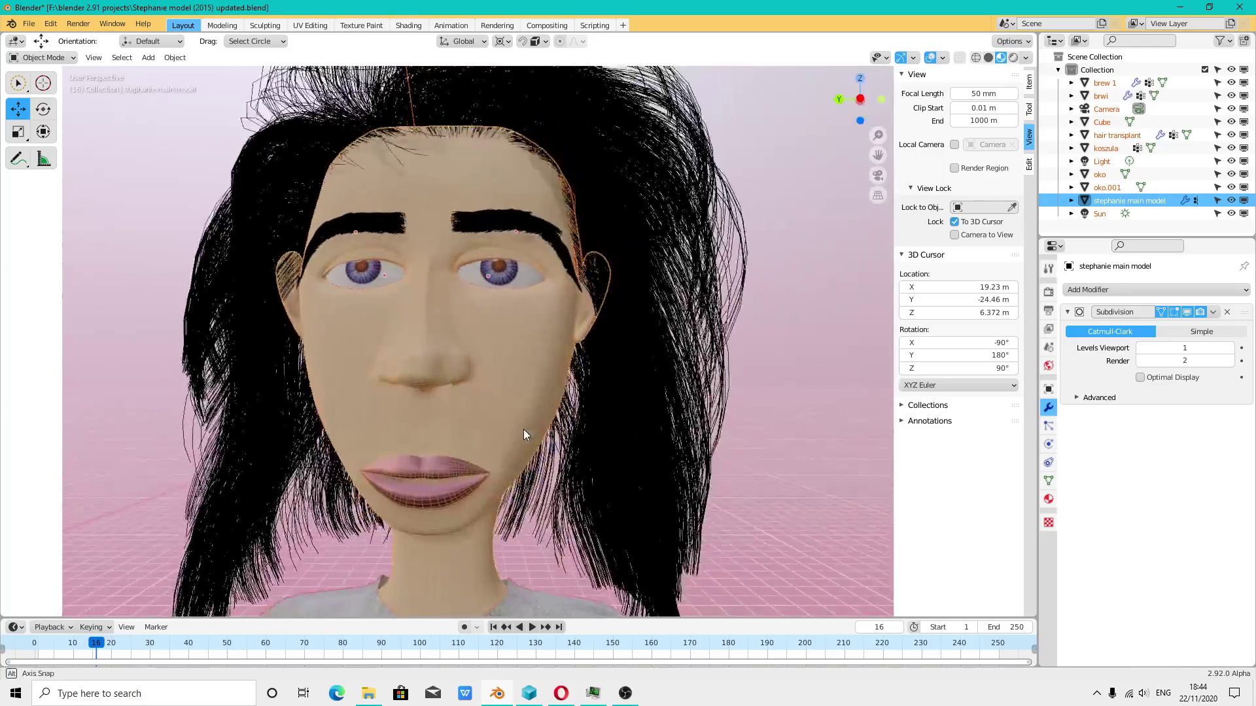
{"action": "middle_click_drag", "start_coordinate": [527, 431], "coordinate": [533, 440]}
{"action": "scroll", "coordinate": [532, 440], "scroll_direction": "up", "scroll_amount": 1}
{"action": "middle_click_drag", "start_coordinate": [504, 396], "coordinate": [383, 318]}
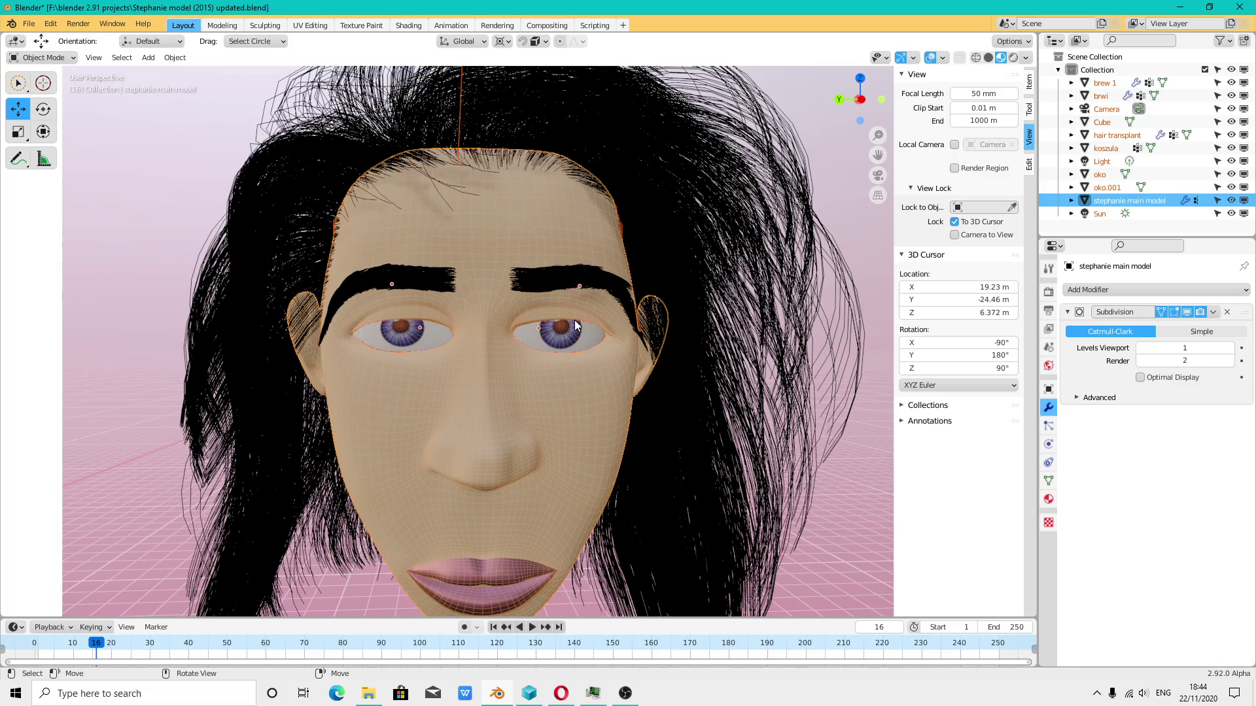
{"action": "middle_click_drag", "start_coordinate": [574, 320], "coordinate": [492, 497]}
{"action": "scroll", "coordinate": [391, 343], "scroll_direction": "up", "scroll_amount": 2}
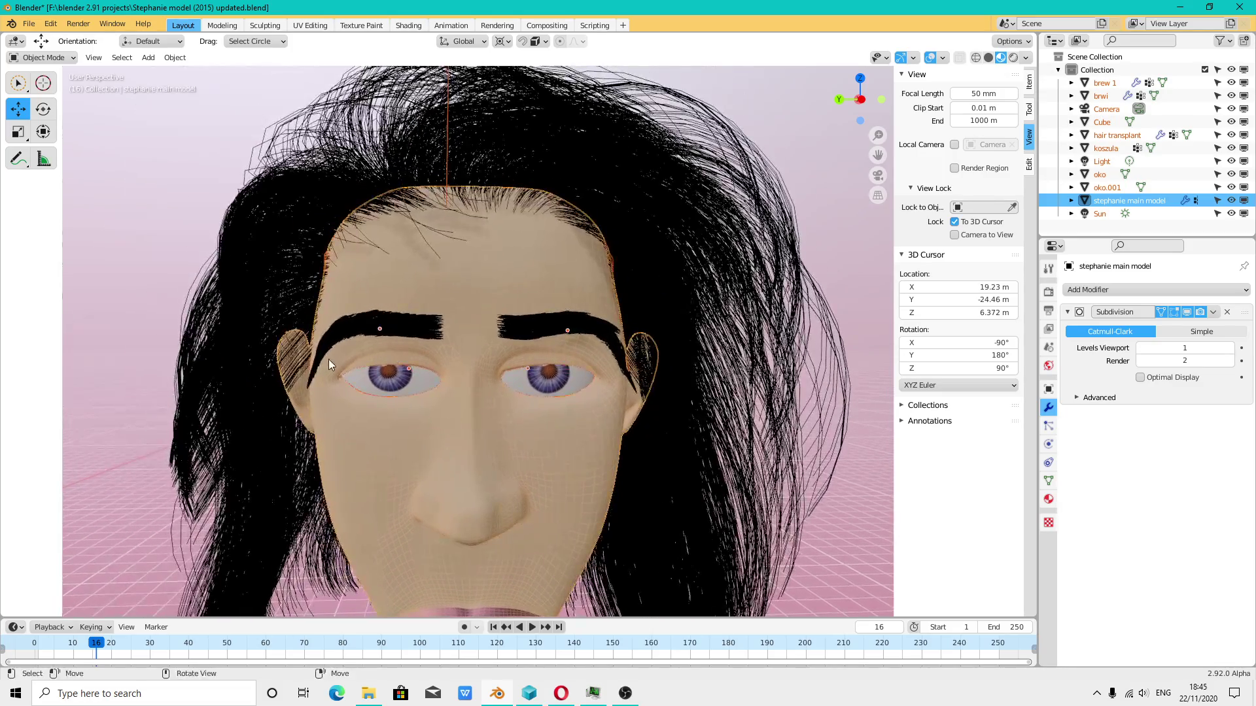
{"action": "scroll", "coordinate": [524, 472], "scroll_direction": "down", "scroll_amount": 1}
{"action": "scroll", "coordinate": [502, 387], "scroll_direction": "down", "scroll_amount": 2}
{"action": "mouse_move", "coordinate": [503, 388]}
{"action": "middle_mouse_down"}
{"action": "mouse_move", "coordinate": [484, 413]}
{"action": "mouse_move", "coordinate": [552, 519]}
{"action": "mouse_move", "coordinate": [482, 449]}
{"action": "mouse_move", "coordinate": [453, 462]}
{"action": "middle_mouse_up"}
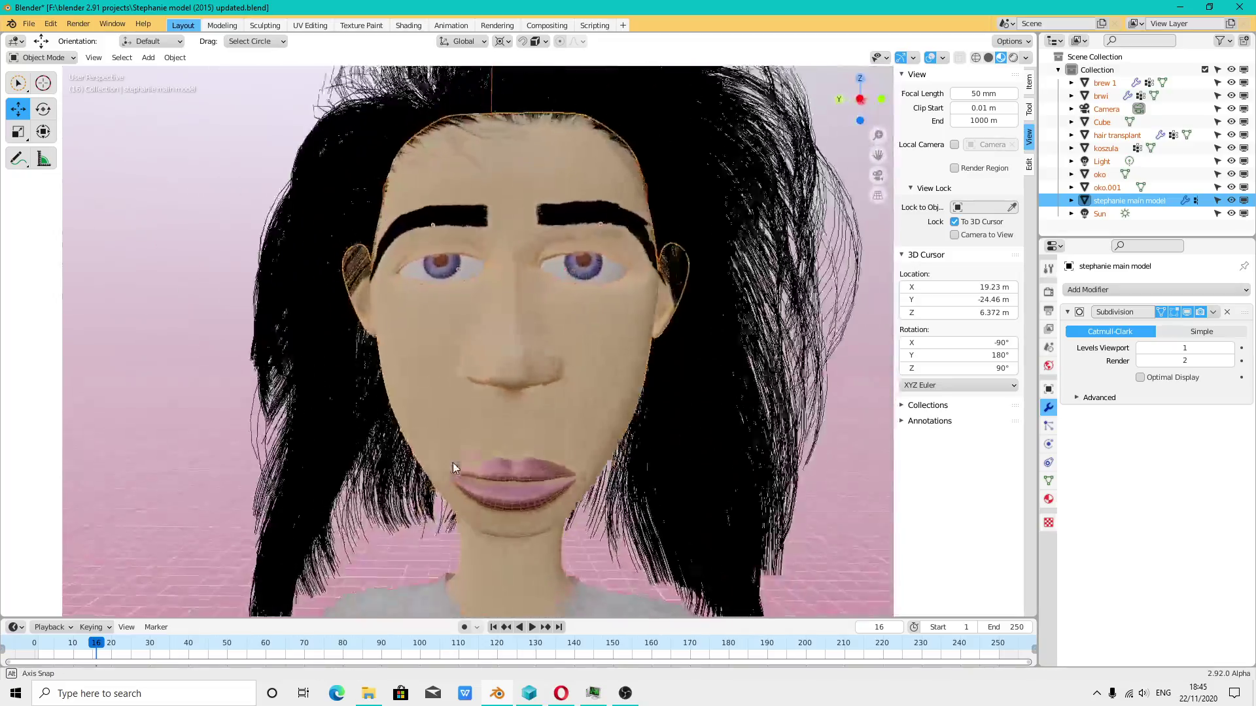
{"action": "scroll", "coordinate": [452, 462], "scroll_direction": "up", "scroll_amount": 2}
- View Blender's splash screen and version/build information, then close them
{"action": "left_click", "coordinate": [12, 24]}
{"action": "left_click", "coordinate": [40, 37]}
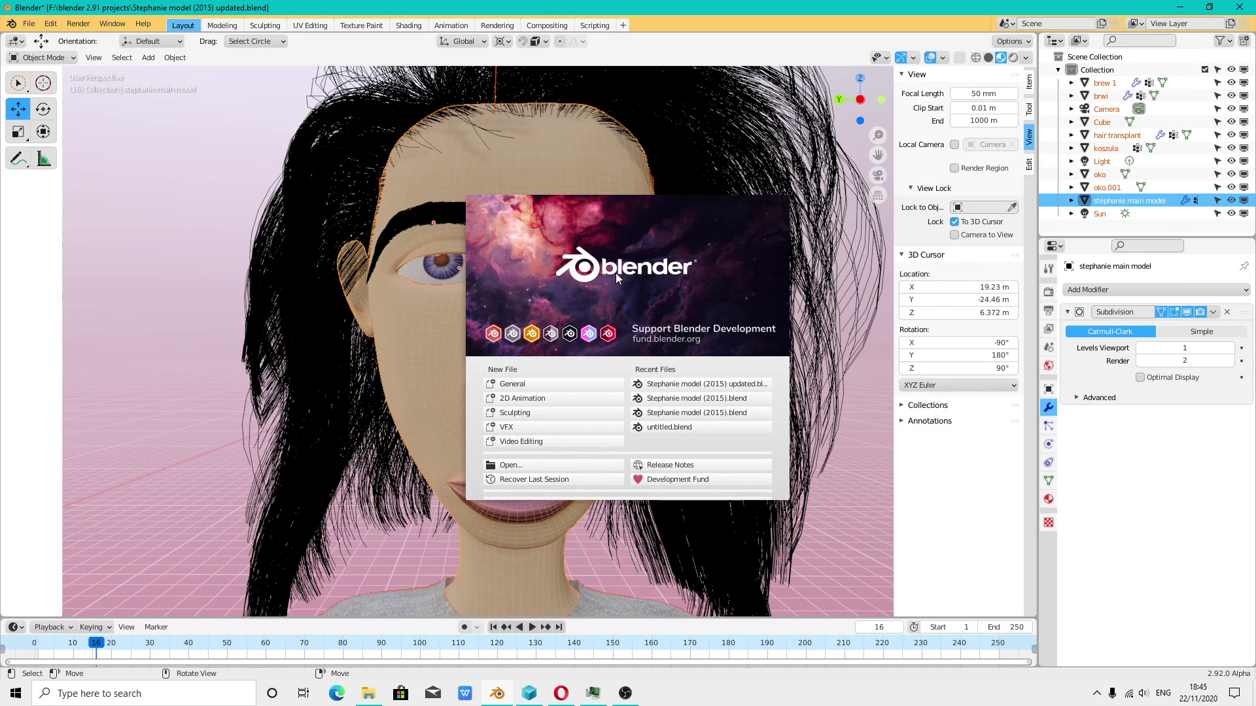
{"action": "left_click", "coordinate": [555, 265]}
{"action": "left_click", "coordinate": [12, 24]}
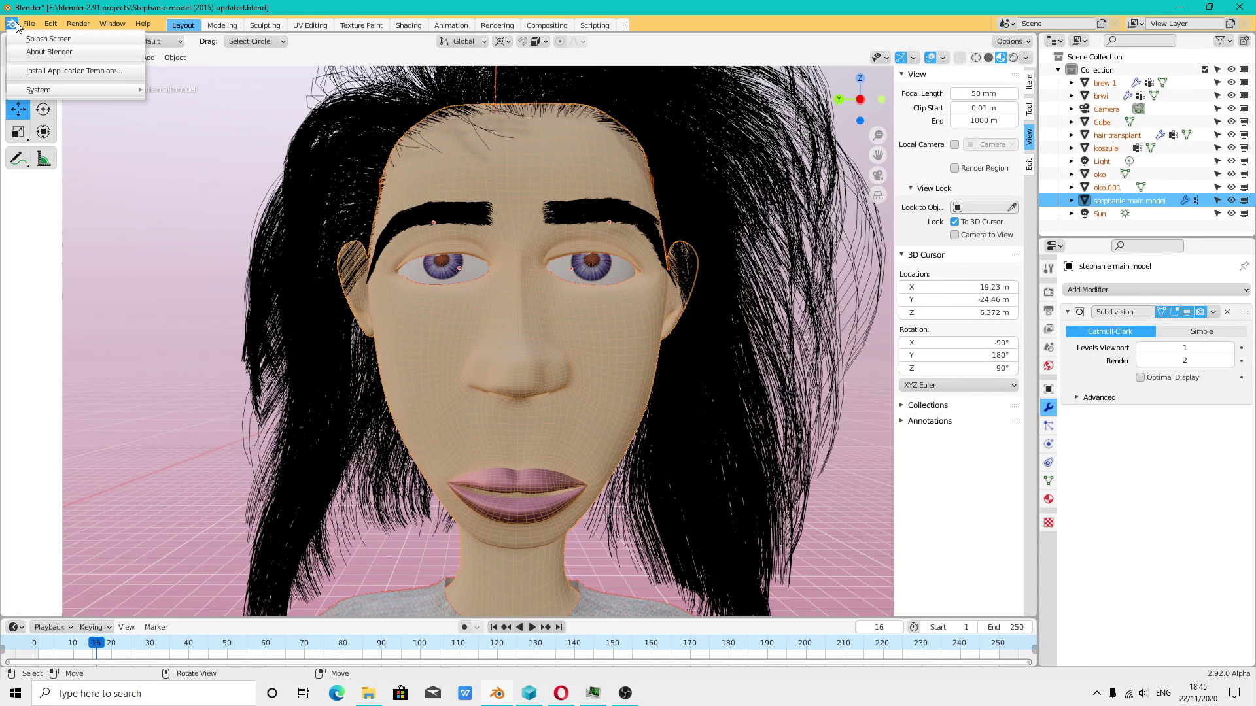
{"action": "left_click", "coordinate": [35, 52]}
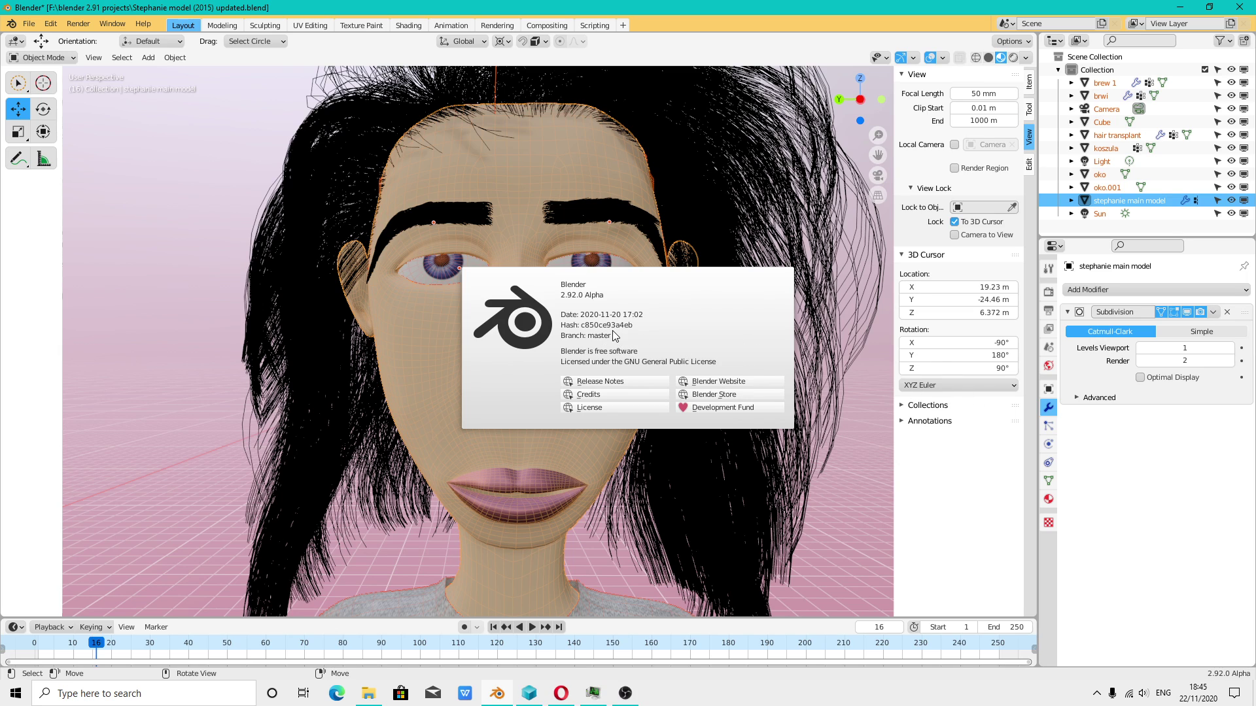
{"action": "key", "text": "Escape"}
- Place the 3D cursor on the model's nose
{"action": "right_click", "coordinate": [492, 381], "text": "shift"}
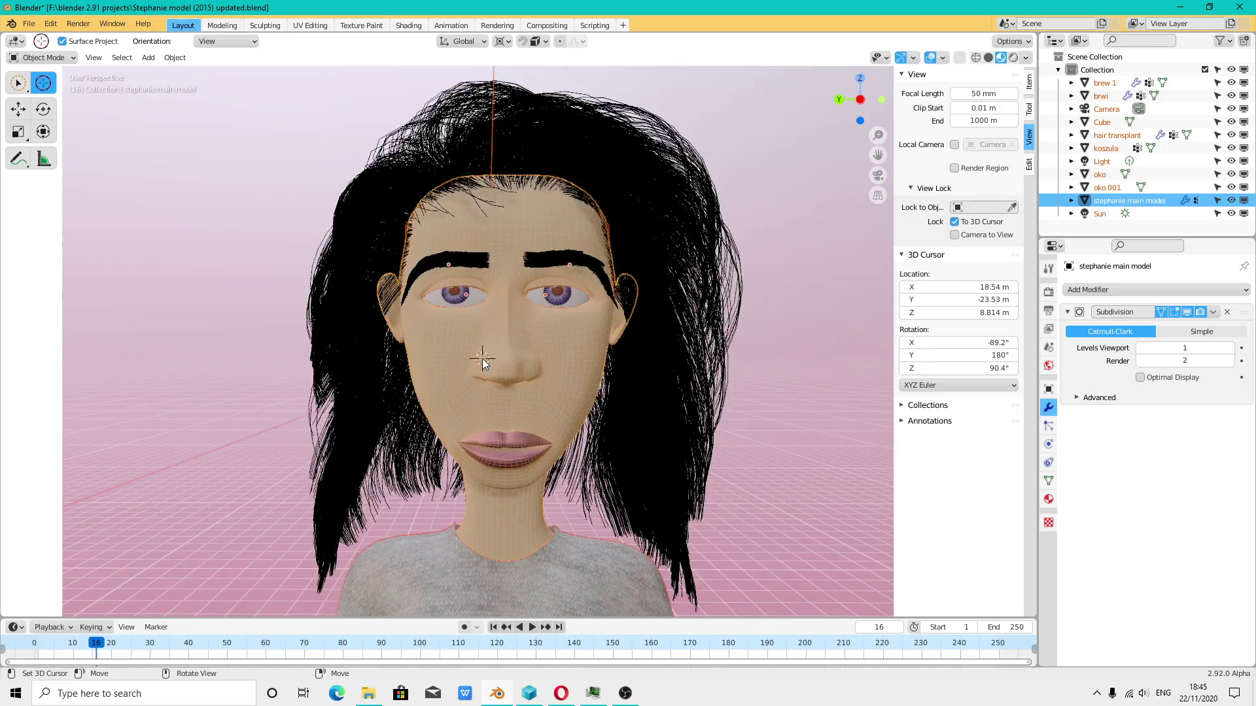
{"action": "scroll", "coordinate": [485, 351], "scroll_direction": "up", "scroll_amount": 4}
{"action": "mouse_move", "coordinate": [594, 353]}
{"action": "middle_mouse_down"}
{"action": "mouse_move", "coordinate": [574, 331]}
{"action": "mouse_move", "coordinate": [555, 373]}
{"action": "middle_mouse_up"}
- Set the viewport overlay wireframe opacity to about 0.259 so the face wireframe shows faintly
{"action": "left_click", "coordinate": [945, 60]}
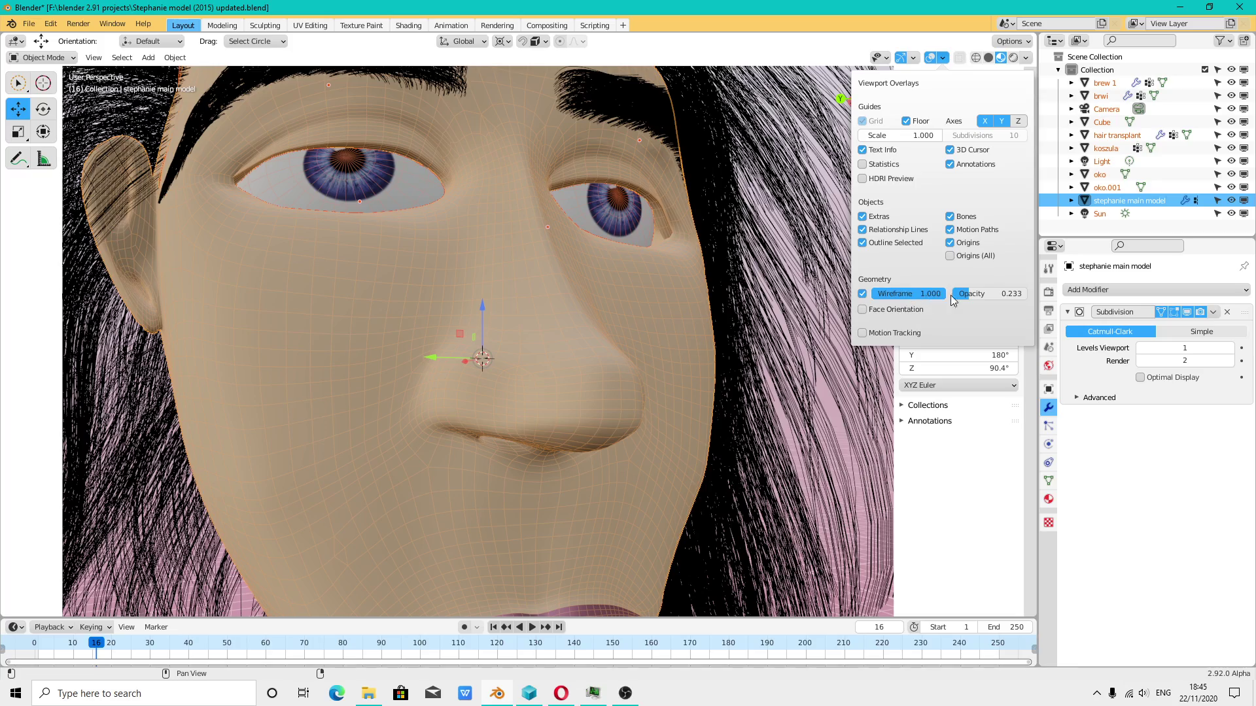
{"action": "left_click_drag", "start_coordinate": [952, 300], "coordinate": [939, 300]}
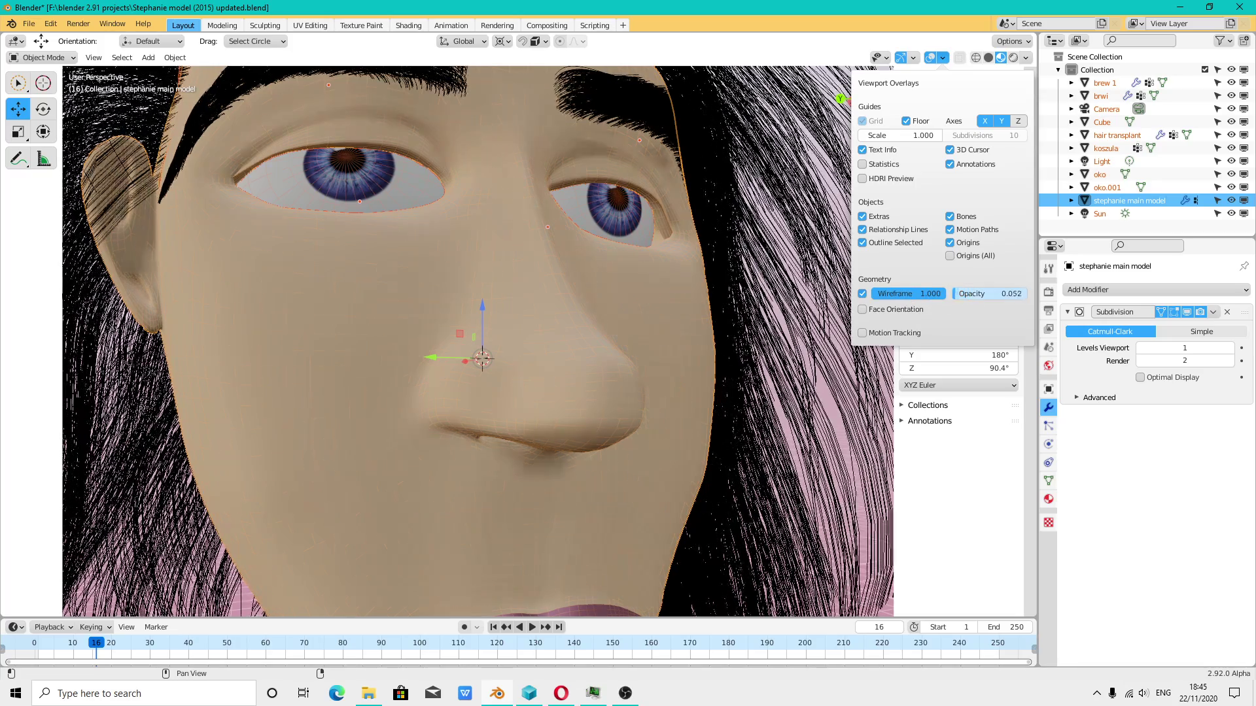
{"action": "left_click_drag", "start_coordinate": [939, 293], "coordinate": [1020, 294]}
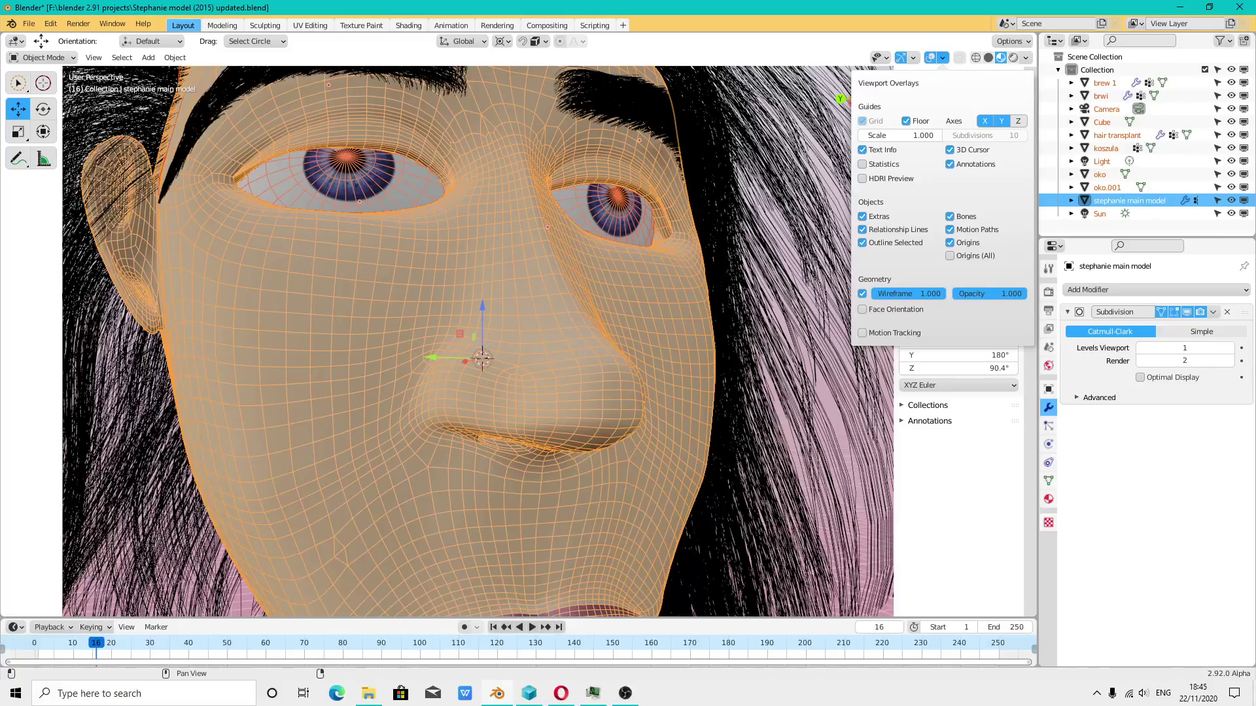
{"action": "mouse_move", "coordinate": [628, 257]}
{"action": "middle_mouse_down"}
{"action": "mouse_move", "coordinate": [517, 289]}
{"action": "mouse_move", "coordinate": [547, 290]}
{"action": "middle_mouse_up"}
{"action": "left_click", "coordinate": [943, 59]}
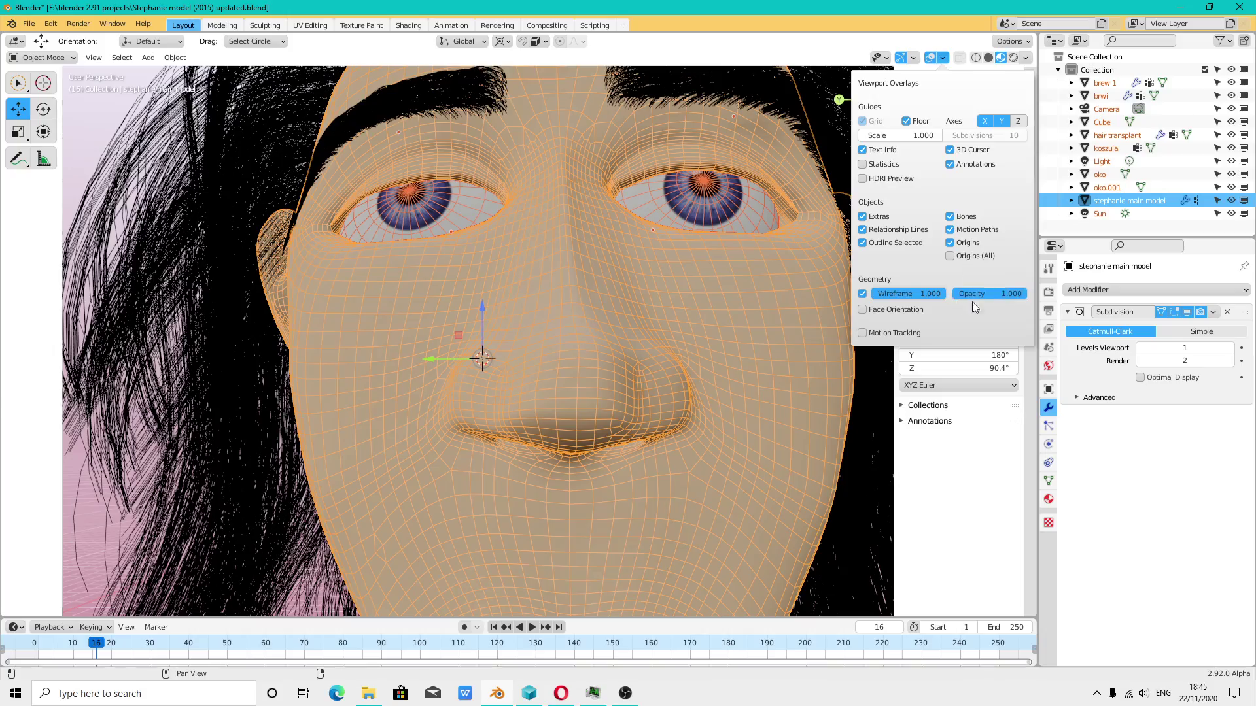
{"action": "left_click_drag", "start_coordinate": [909, 293], "coordinate": [883, 294]}
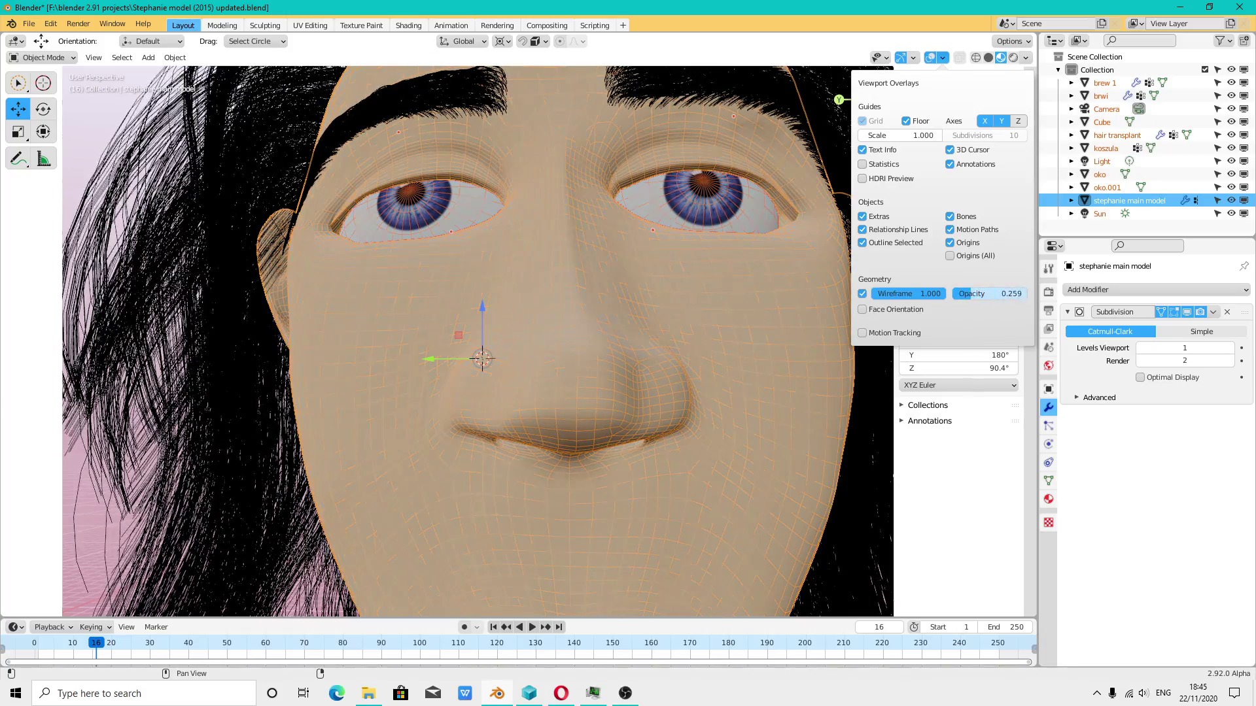
{"action": "scroll", "coordinate": [598, 333], "scroll_direction": "down", "scroll_amount": 4}
{"action": "middle_click_drag", "start_coordinate": [631, 420], "coordinate": [617, 364]}
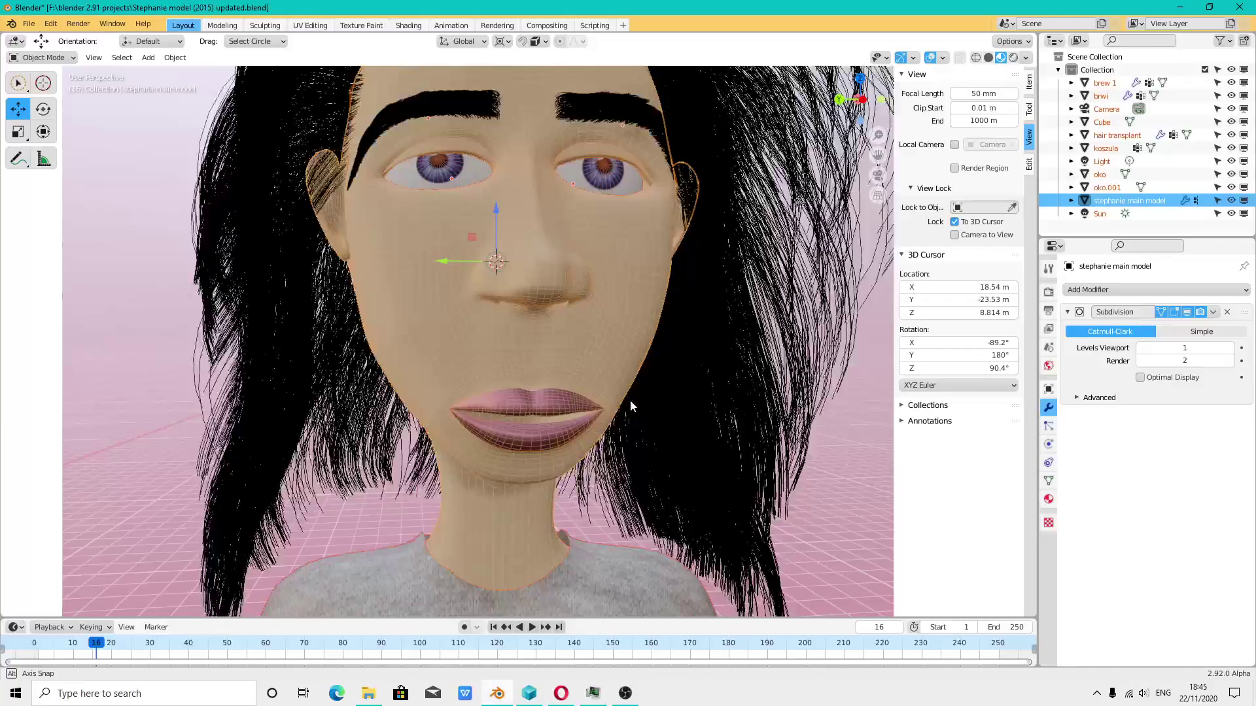
{"action": "scroll", "coordinate": [631, 401], "scroll_direction": "up", "scroll_amount": 5}
{"action": "left_click", "coordinate": [39, 57]}
- Put the head in Edit Mode and test the subdivision modifier's on-cage and Use Limit Surface toggles, leaving them on
{"action": "left_click", "coordinate": [32, 87]}
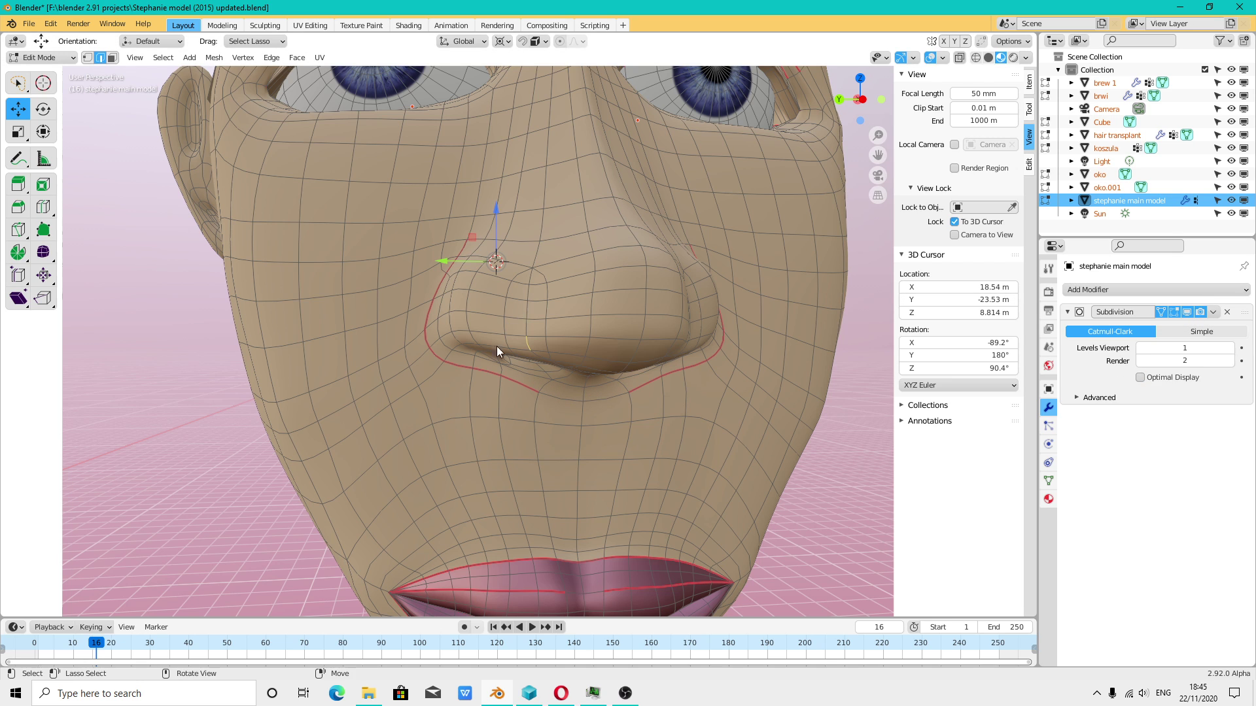
{"action": "mouse_move", "coordinate": [497, 347]}
{"action": "middle_mouse_down"}
{"action": "mouse_move", "coordinate": [578, 472]}
{"action": "mouse_move", "coordinate": [598, 411]}
{"action": "mouse_move", "coordinate": [628, 380]}
{"action": "middle_mouse_up"}
{"action": "left_click", "coordinate": [1175, 313]}
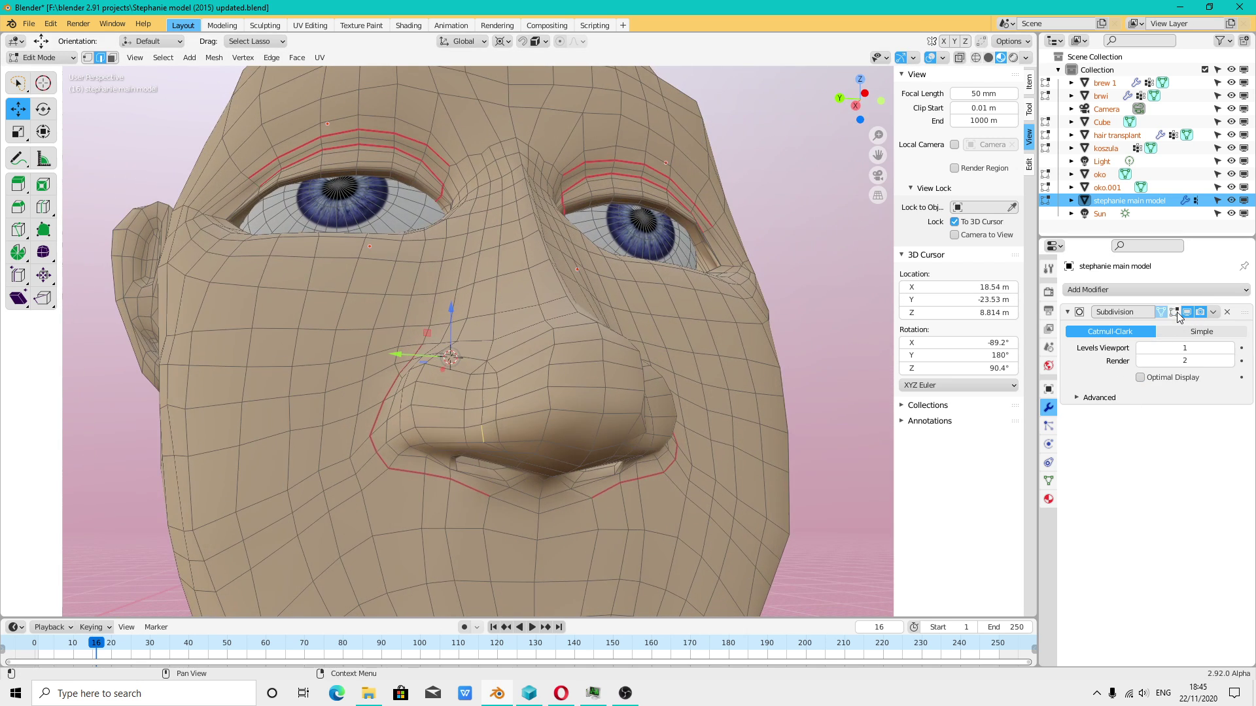
{"action": "left_click", "coordinate": [1176, 312]}
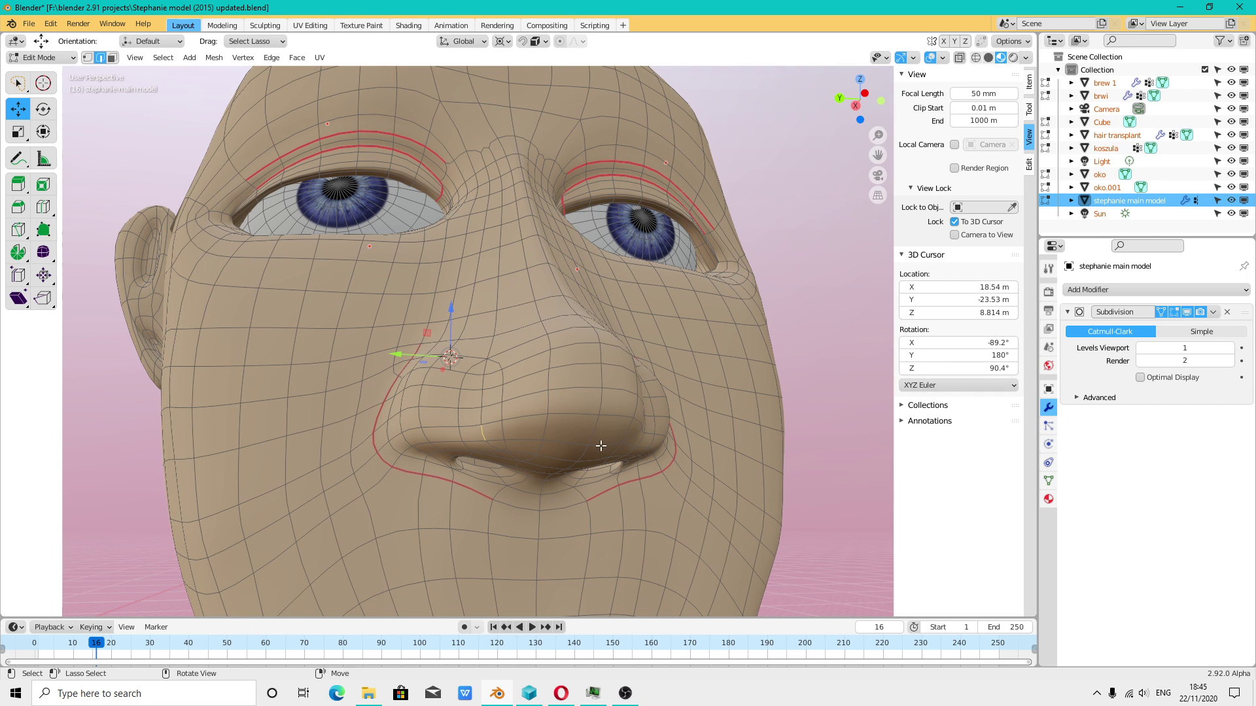
{"action": "middle_click_drag", "start_coordinate": [601, 445], "coordinate": [370, 416]}
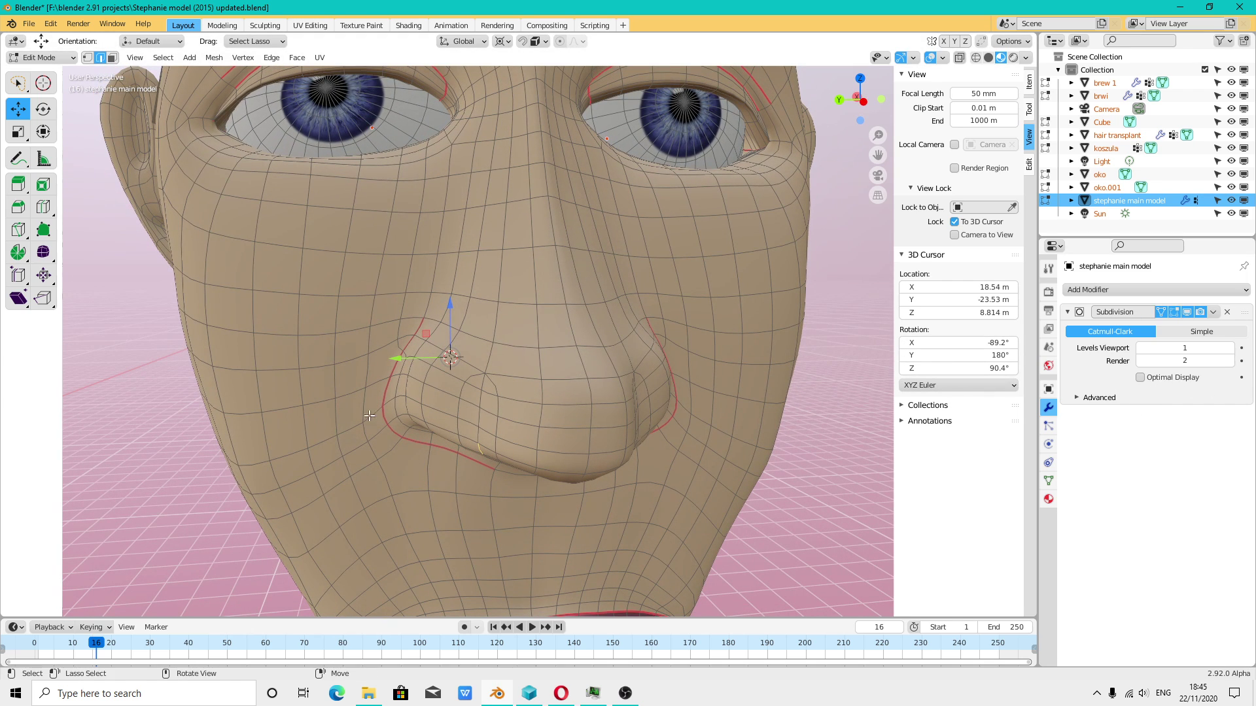
{"action": "left_click", "coordinate": [1098, 398]}
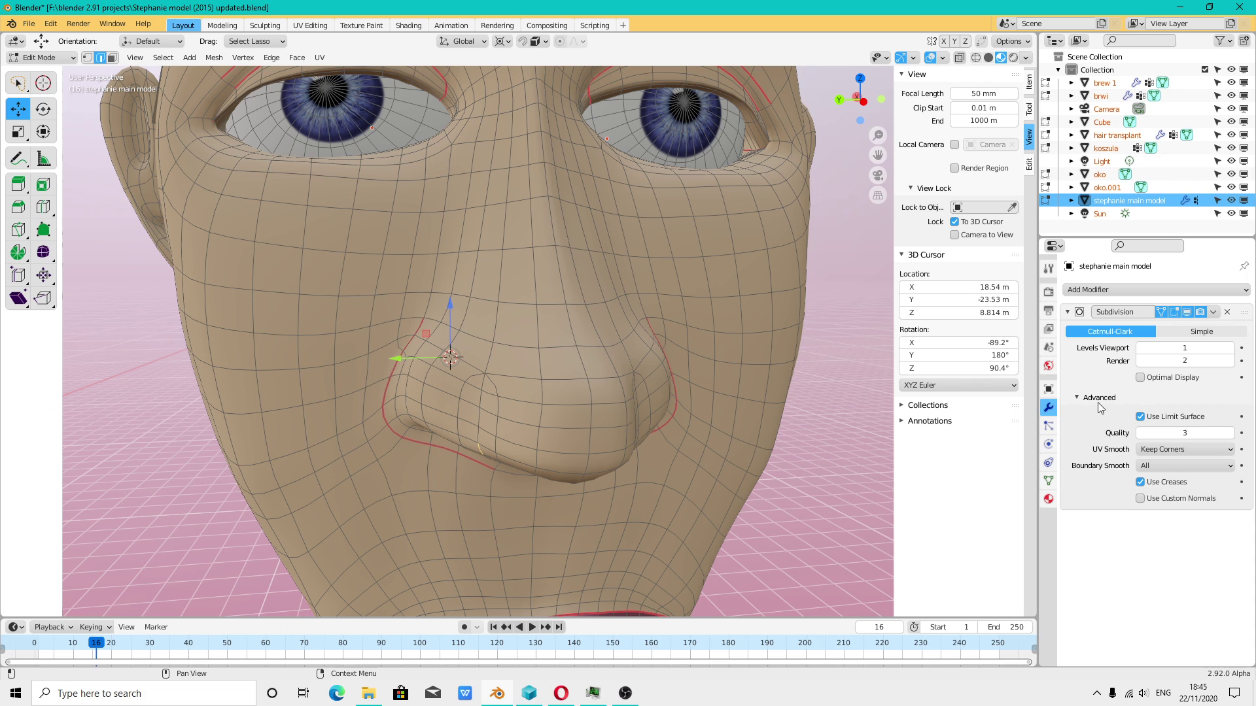
{"action": "left_click", "coordinate": [1140, 417]}
{"action": "left_click", "coordinate": [1141, 418]}
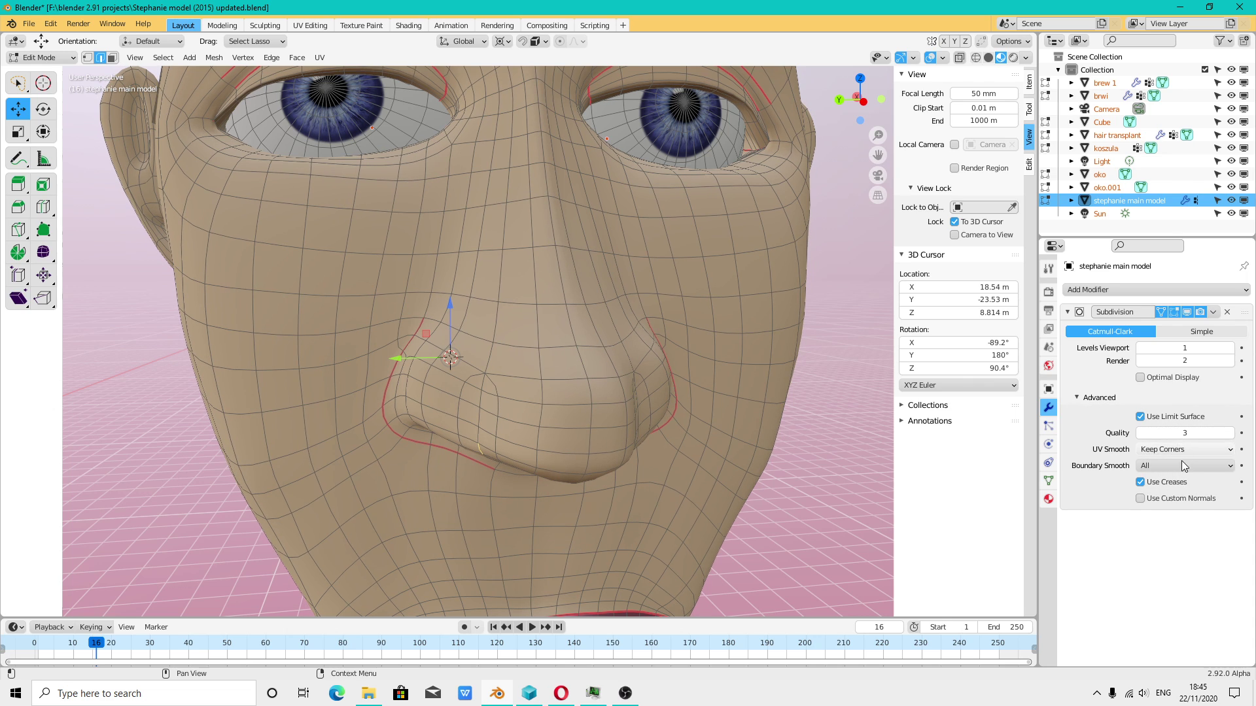
- Return to Object Mode and back into Edit Mode, check wireframe opacity at 0.276, and show the sidebar
{"action": "left_click", "coordinate": [43, 58]}
{"action": "scroll", "coordinate": [638, 398], "scroll_direction": "down", "scroll_amount": 5}
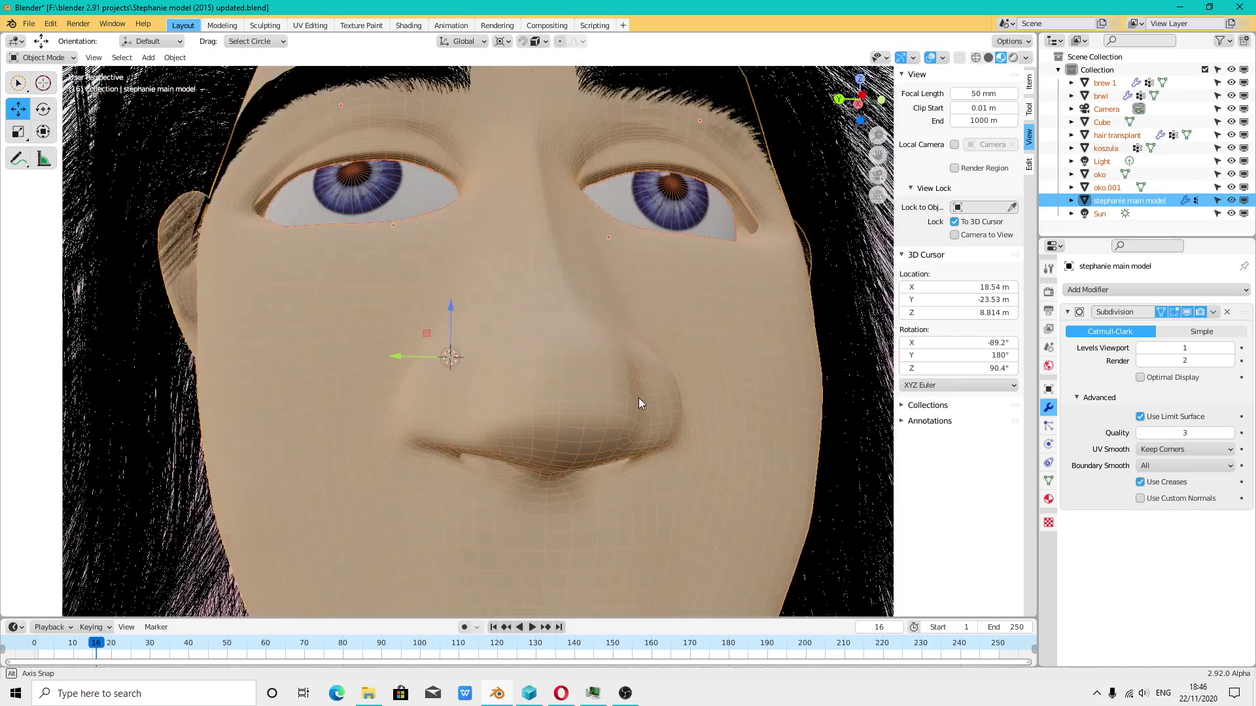
{"action": "middle_click_drag", "start_coordinate": [639, 398], "coordinate": [636, 379]}
{"action": "scroll", "coordinate": [389, 287], "scroll_direction": "up", "scroll_amount": 3}
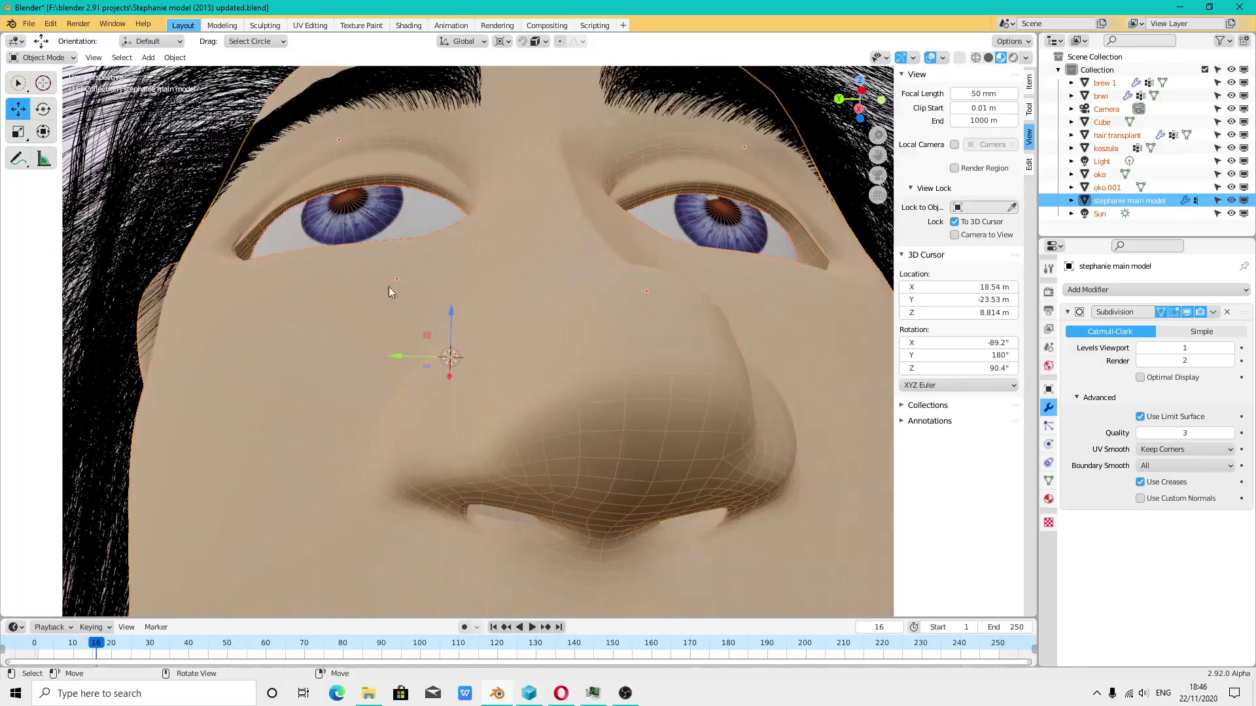
{"action": "left_click", "coordinate": [42, 58]}
{"action": "left_click", "coordinate": [39, 84]}
{"action": "middle_click_drag", "start_coordinate": [540, 320], "coordinate": [720, 215]}
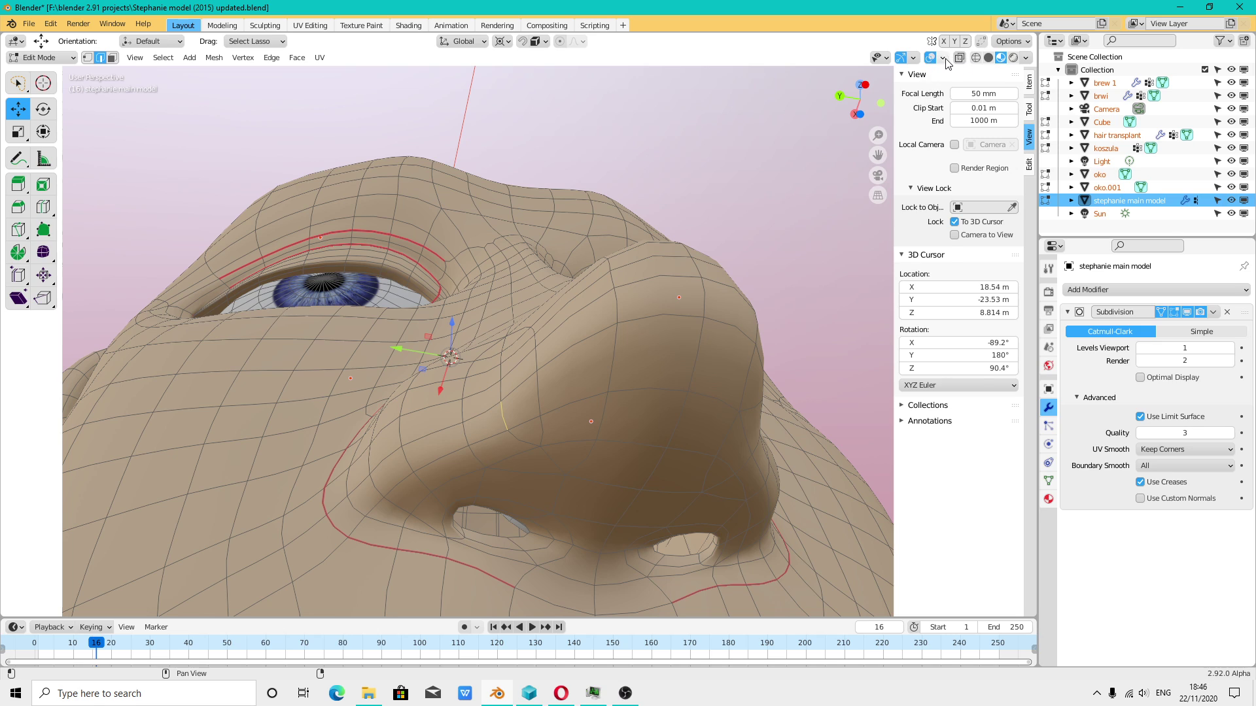
{"action": "left_click", "coordinate": [944, 58]}
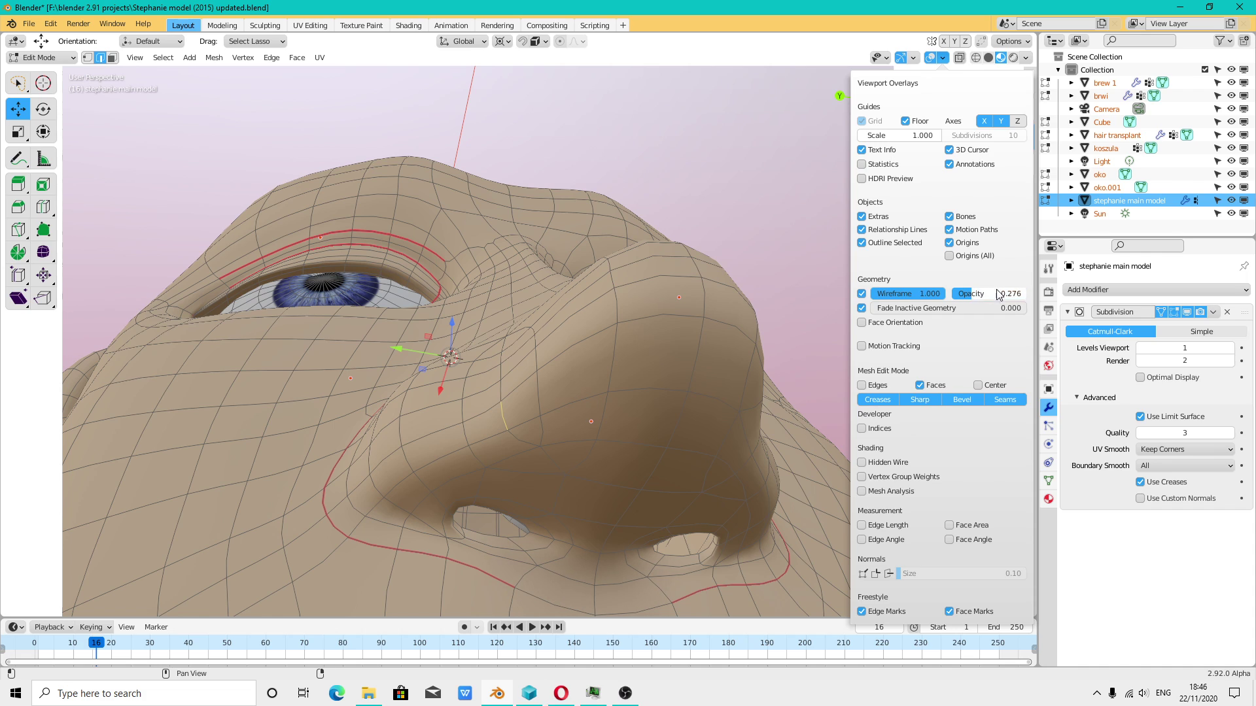
{"action": "key", "text": "n"}
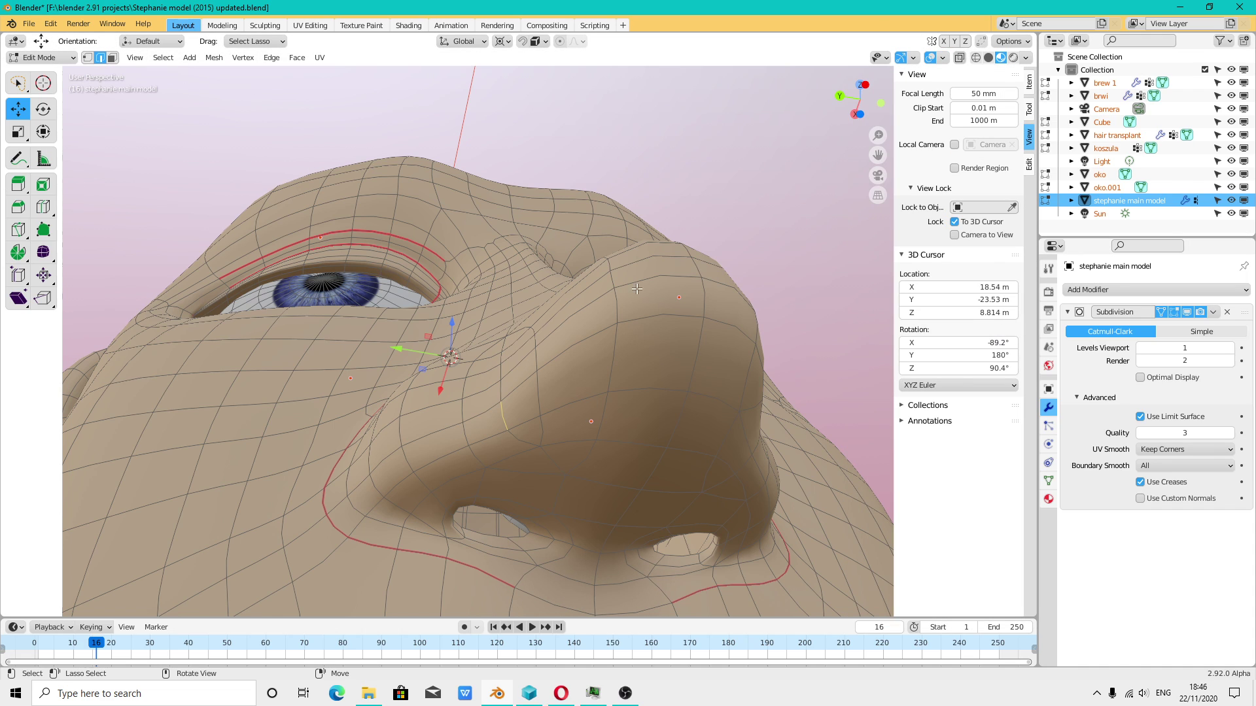
- Return the head to Object Mode and orbit to view the face from below
{"action": "left_click", "coordinate": [43, 58]}
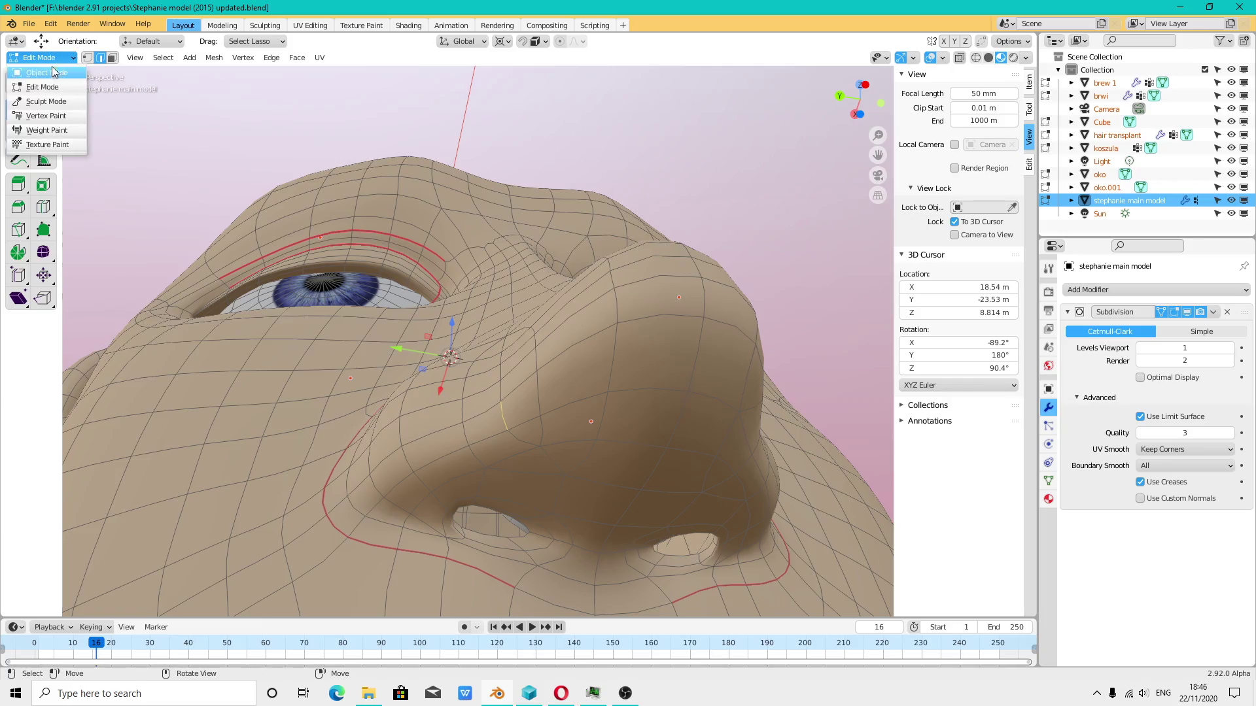
{"action": "mouse_move", "coordinate": [602, 395]}
{"action": "middle_mouse_down"}
{"action": "mouse_move", "coordinate": [659, 415]}
{"action": "mouse_move", "coordinate": [670, 386]}
{"action": "mouse_move", "coordinate": [532, 362]}
{"action": "middle_mouse_up"}
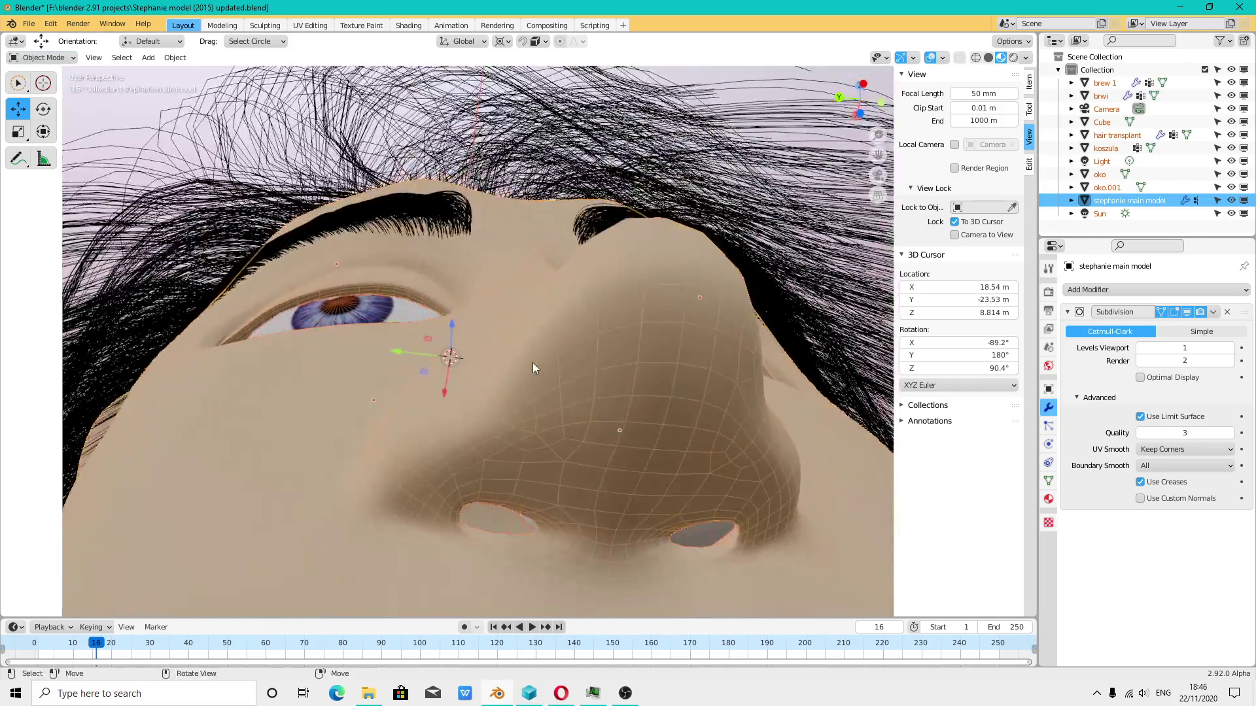
{"action": "mouse_move", "coordinate": [586, 393]}
{"action": "middle_mouse_down"}
{"action": "mouse_move", "coordinate": [620, 417]}
{"action": "mouse_move", "coordinate": [619, 375]}
{"action": "mouse_move", "coordinate": [592, 424]}
{"action": "mouse_move", "coordinate": [443, 395]}
{"action": "middle_mouse_up"}
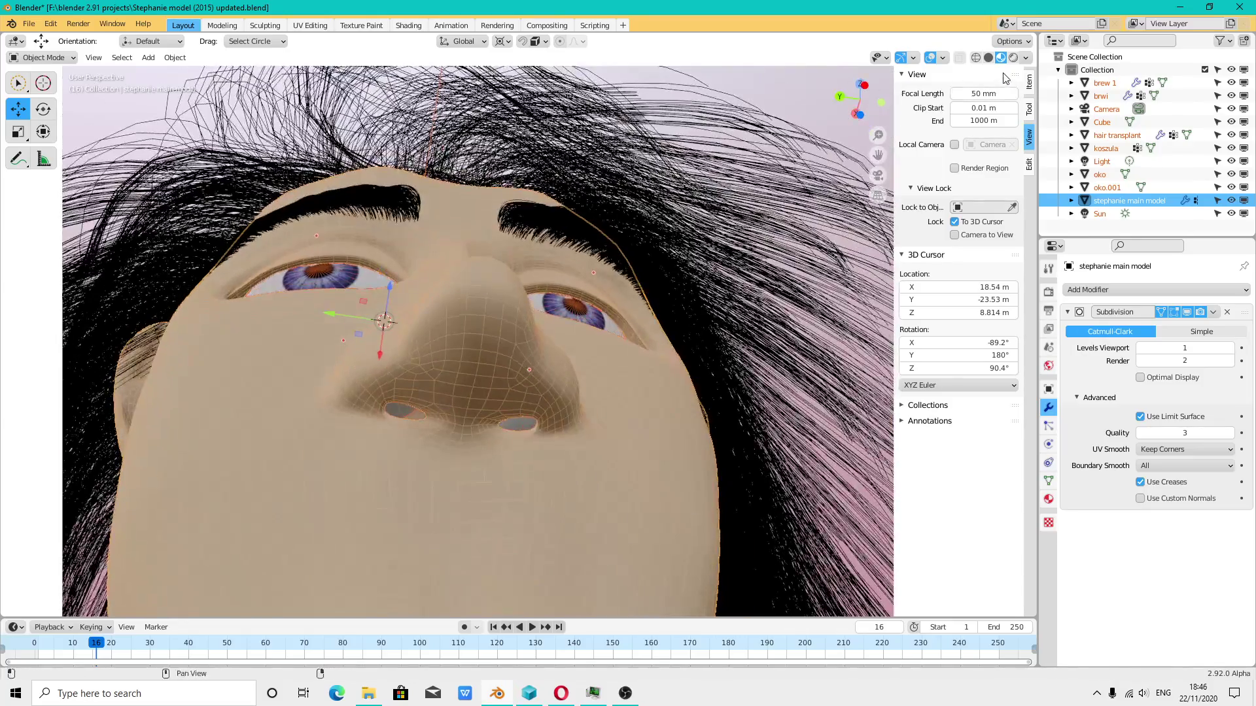
- Set wireframe overlay opacity to 0, then 0.25, then drag it to about 0.379 so mesh lines show
{"action": "left_click", "coordinate": [943, 58]}
{"action": "left_click", "coordinate": [988, 294]}
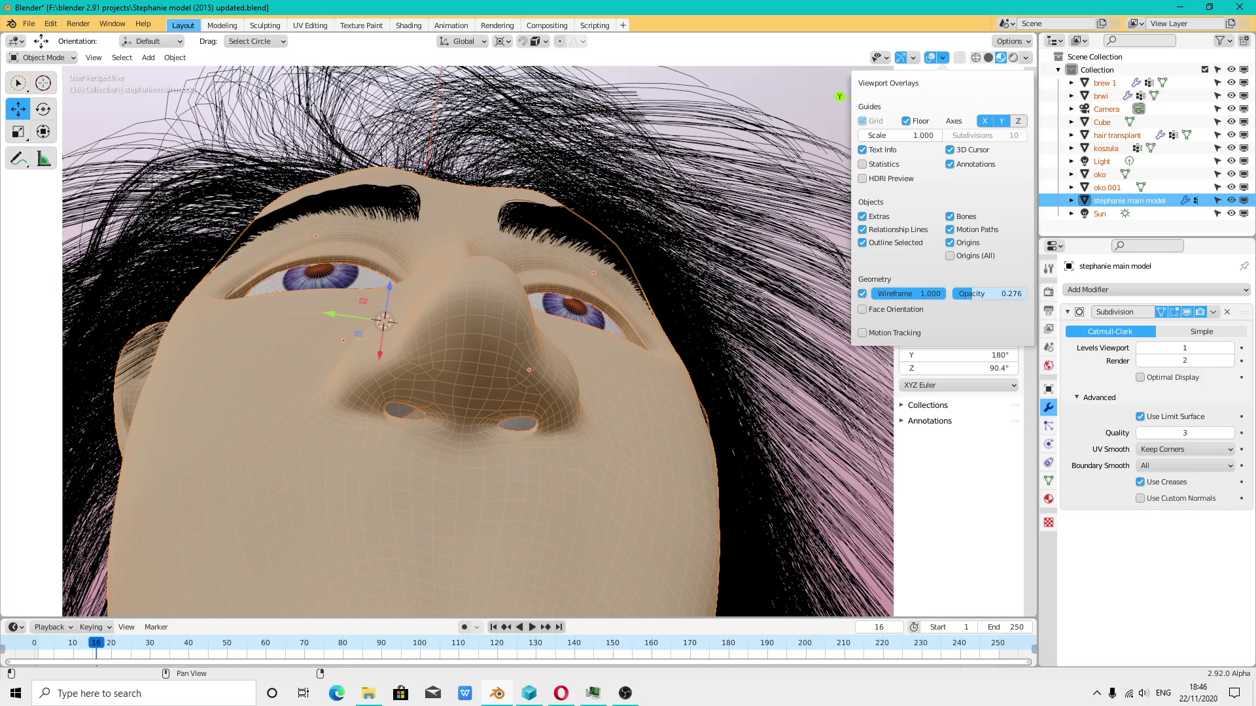
{"action": "type", "text": "0"}
{"action": "key", "text": "Return"}
{"action": "left_click", "coordinate": [988, 293]}
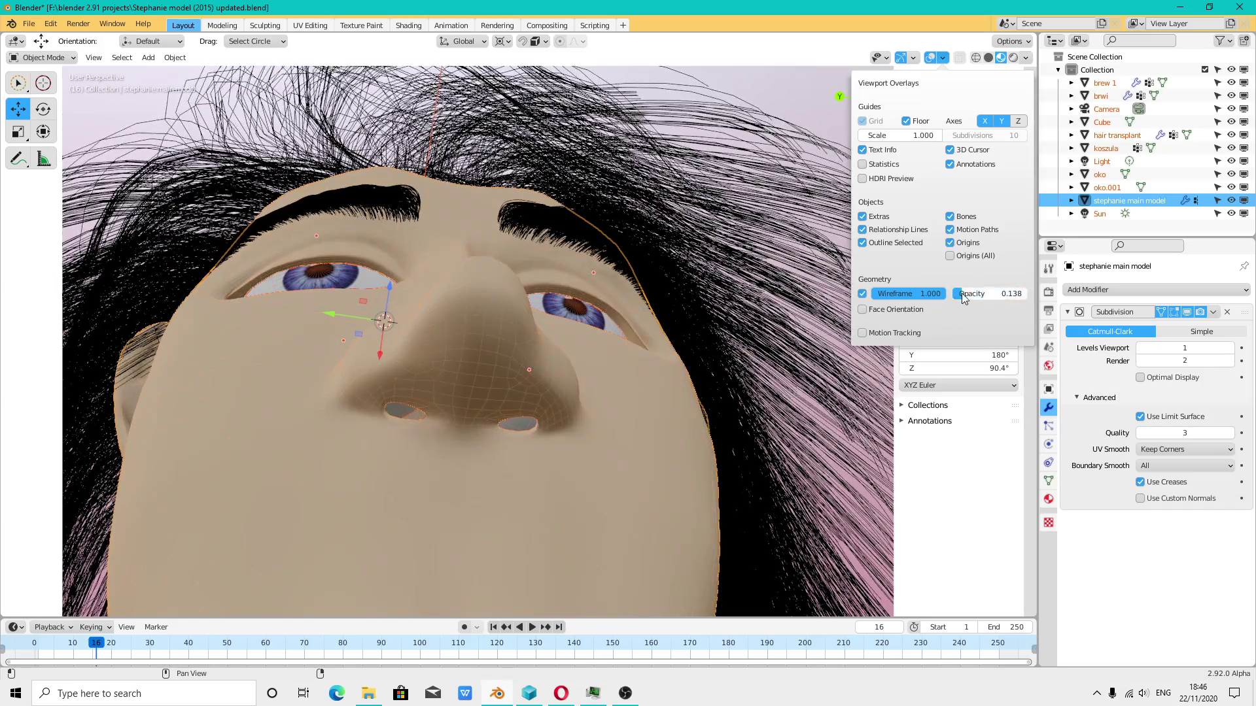
{"action": "type", "text": "0.25"}
{"action": "key", "text": "Return"}
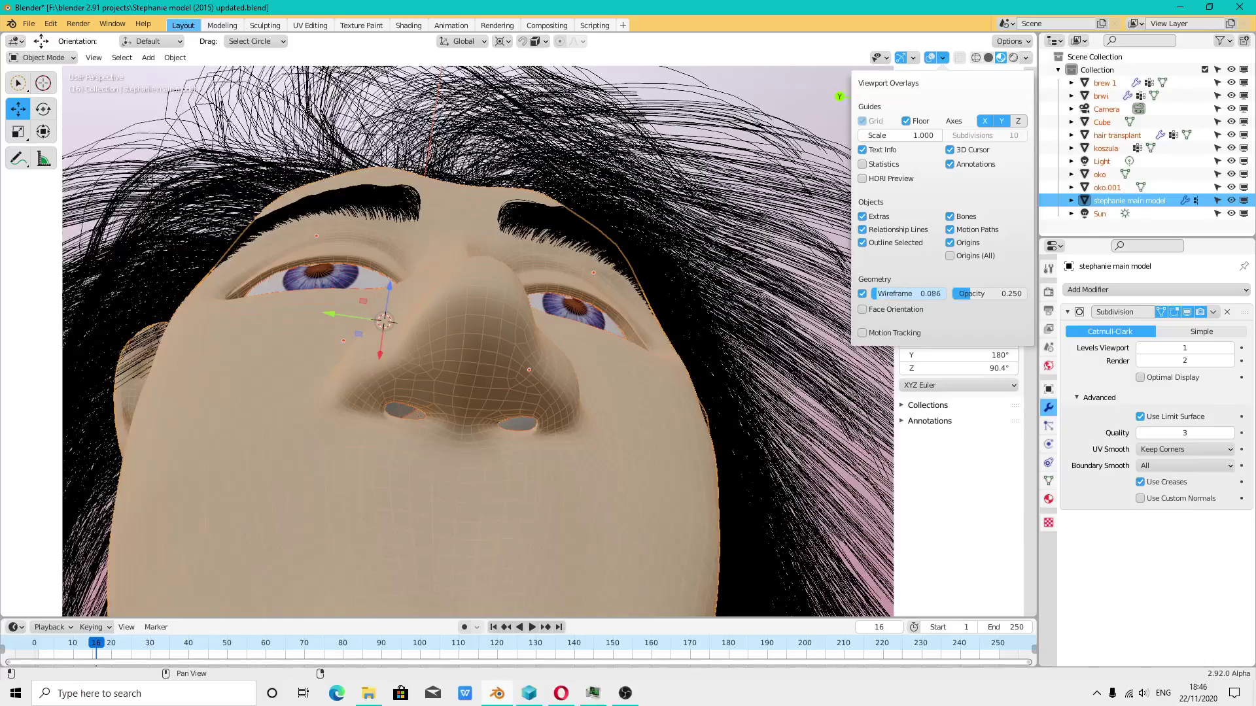
{"action": "left_click_drag", "start_coordinate": [987, 294], "coordinate": [873, 296]}
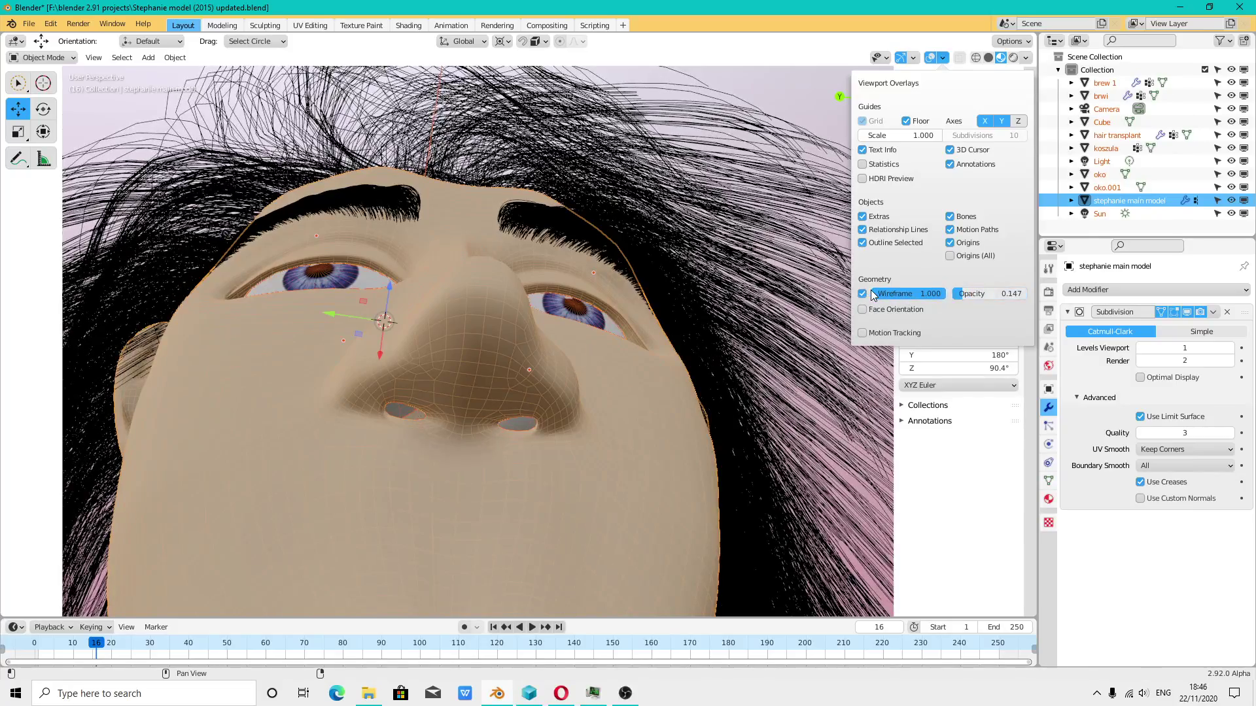
{"action": "mouse_move", "coordinate": [975, 294]}
{"action": "left_mouse_down"}
{"action": "mouse_move", "coordinate": [1007, 293]}
{"action": "mouse_move", "coordinate": [981, 293]}
{"action": "left_mouse_up"}
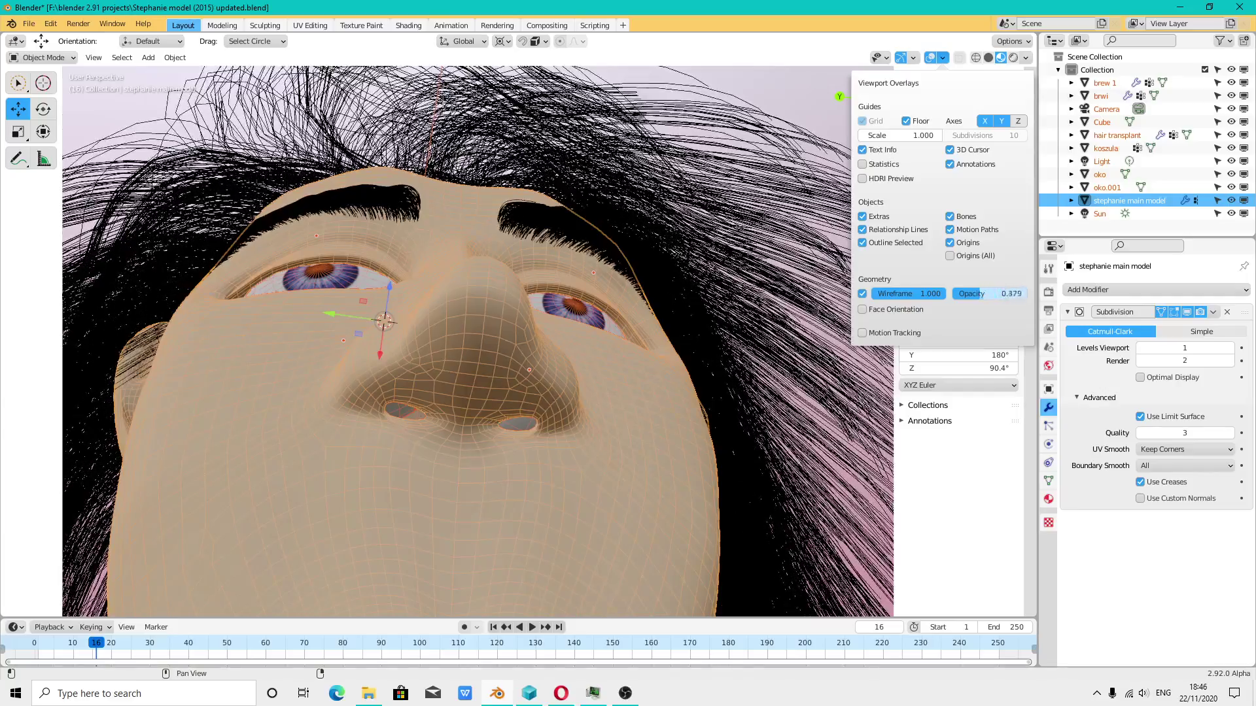
{"action": "mouse_move", "coordinate": [529, 316]}
{"action": "middle_mouse_down"}
{"action": "mouse_move", "coordinate": [527, 392]}
{"action": "mouse_move", "coordinate": [563, 344]}
{"action": "mouse_move", "coordinate": [531, 281]}
{"action": "middle_mouse_up"}
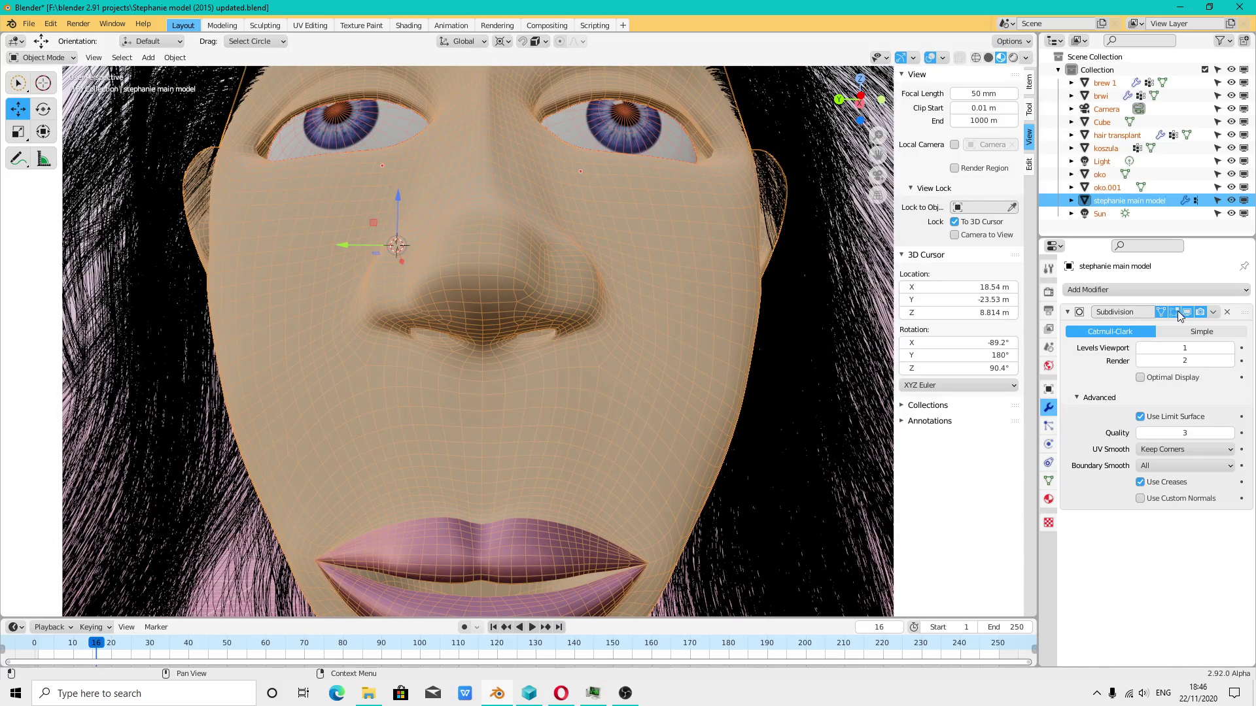
- Browse the Object menu's Show/Hide options without hiding anything
{"action": "scroll", "coordinate": [449, 206], "scroll_direction": "down", "scroll_amount": 1}
{"action": "scroll", "coordinate": [449, 206], "scroll_direction": "down", "scroll_amount": 1}
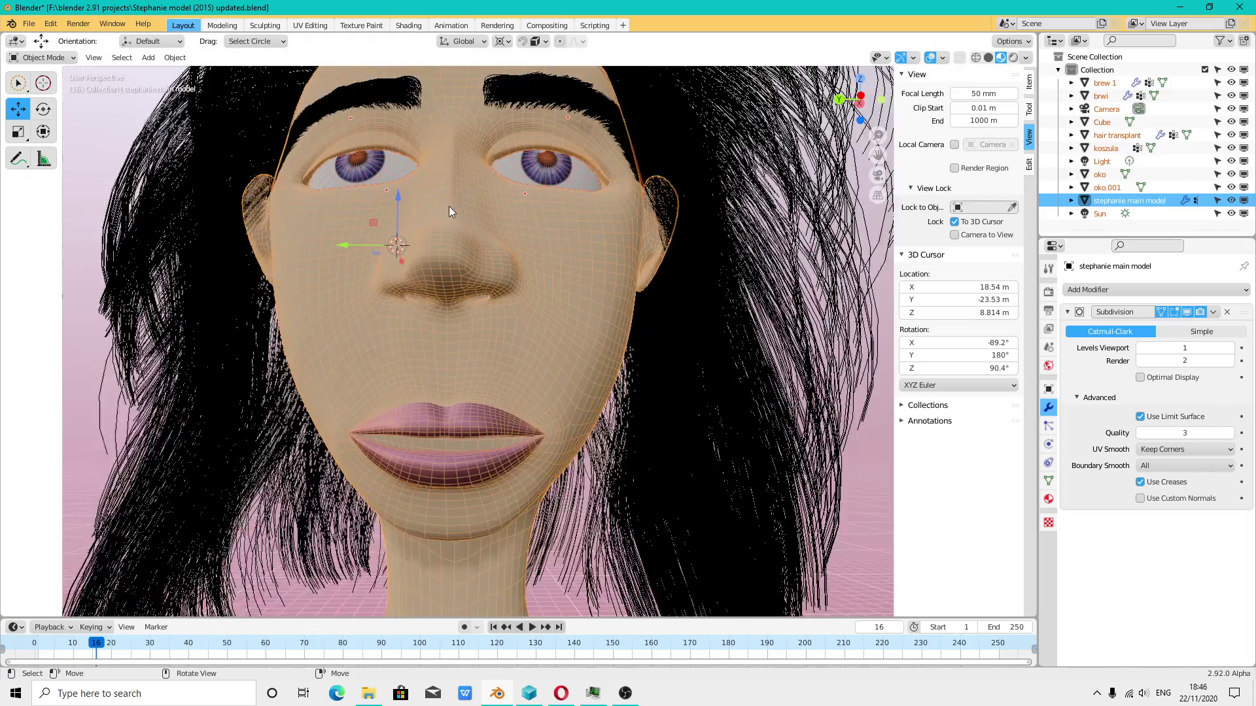
{"action": "scroll", "coordinate": [448, 206], "scroll_direction": "down", "scroll_amount": 2}
{"action": "mouse_move", "coordinate": [582, 328]}
{"action": "middle_mouse_down"}
{"action": "mouse_move", "coordinate": [557, 402]}
{"action": "mouse_move", "coordinate": [476, 363]}
{"action": "mouse_move", "coordinate": [519, 292]}
{"action": "middle_mouse_up"}
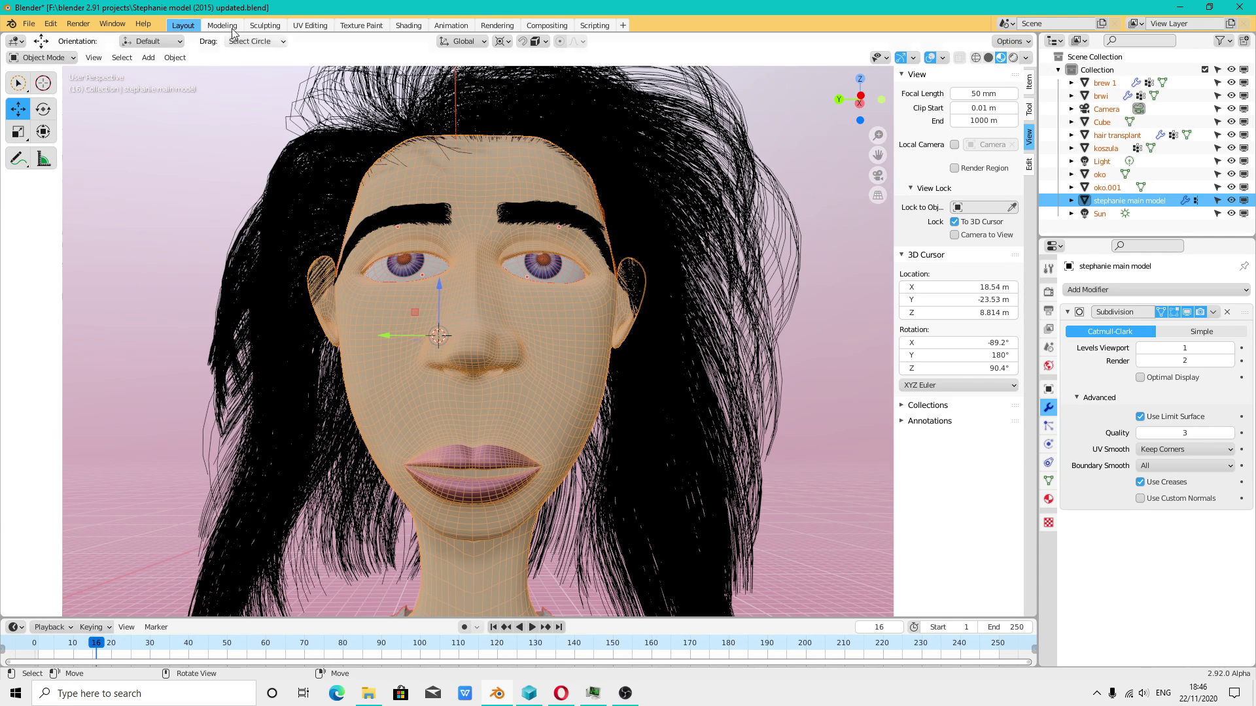
{"action": "left_click", "coordinate": [177, 58]}
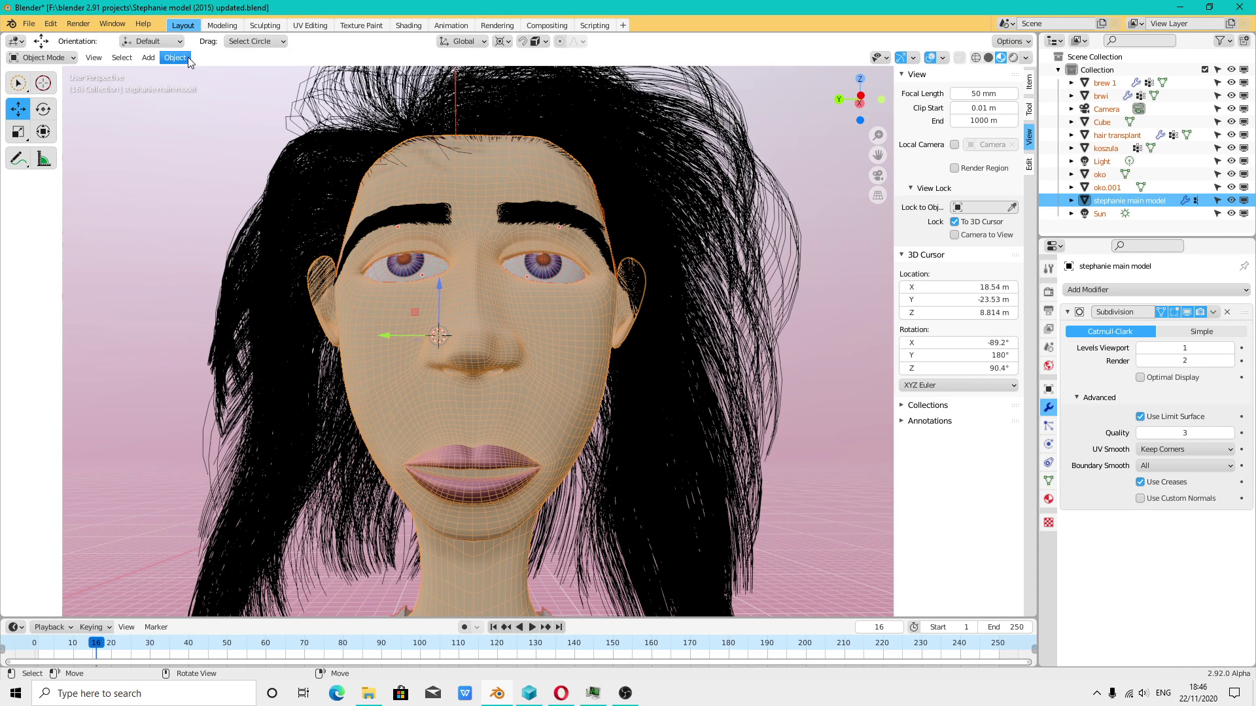
{"action": "left_click", "coordinate": [187, 57]}
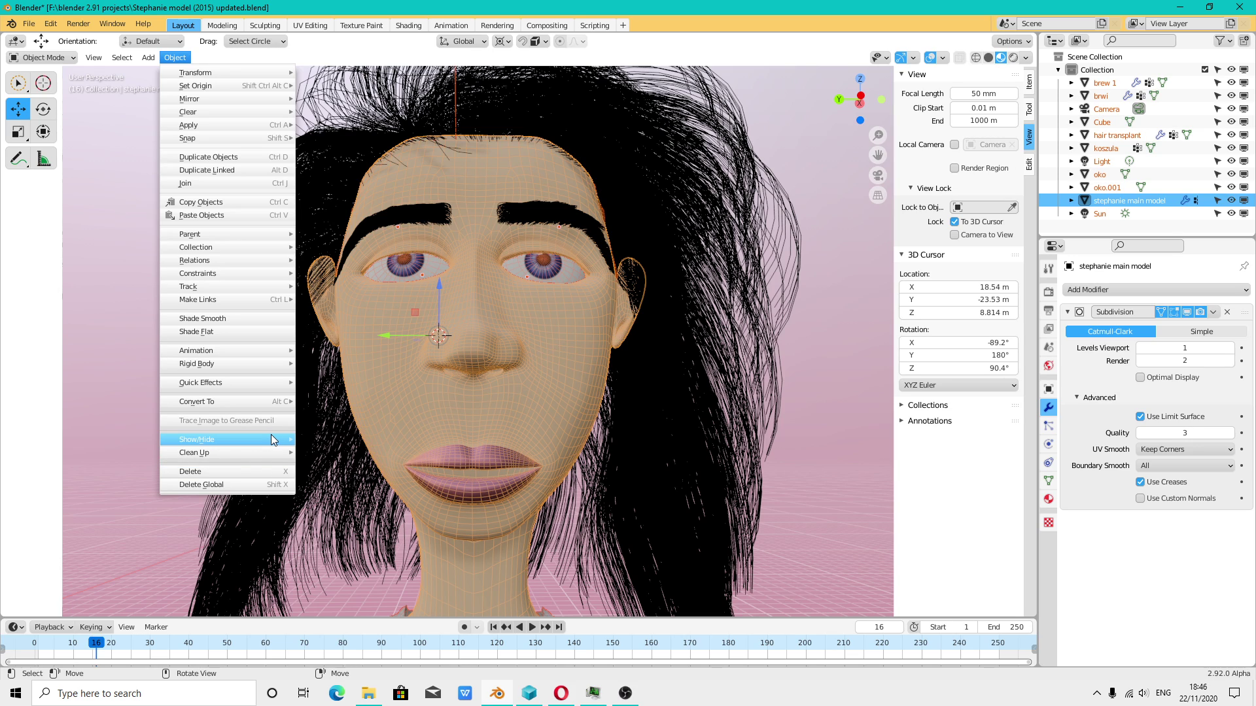
{"action": "mouse_move", "coordinate": [211, 438]}
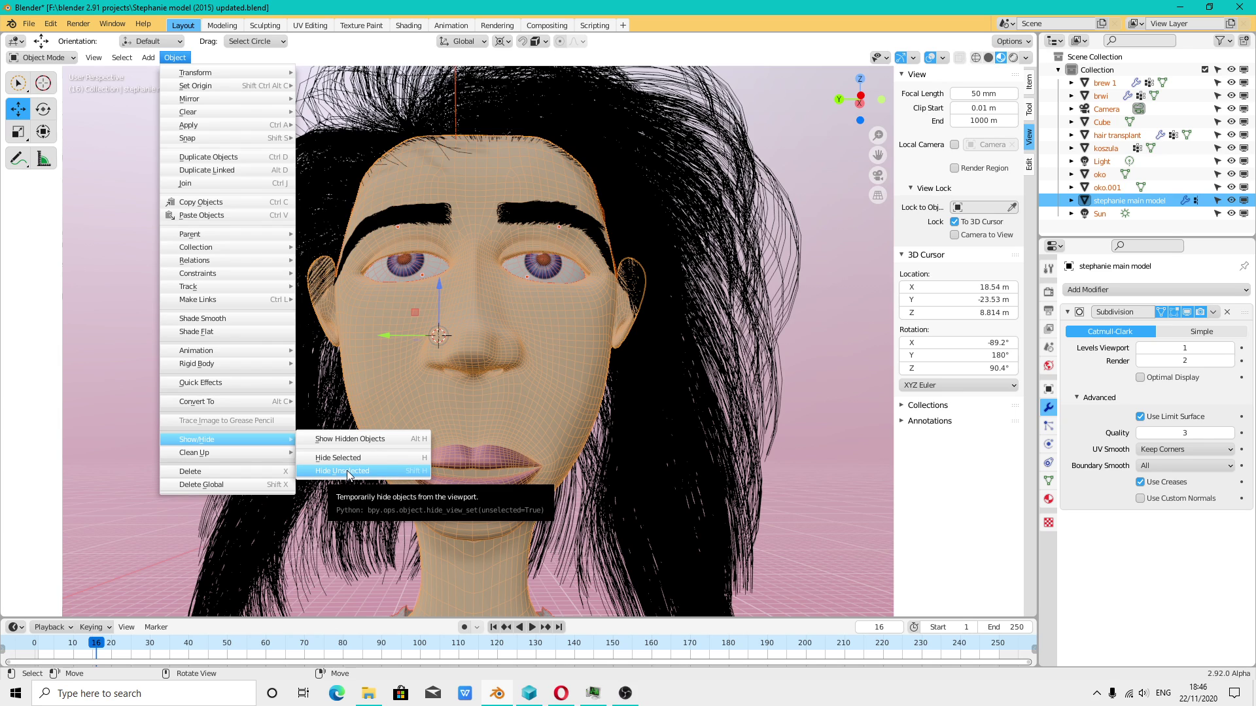
{"action": "key", "text": "Escape"}
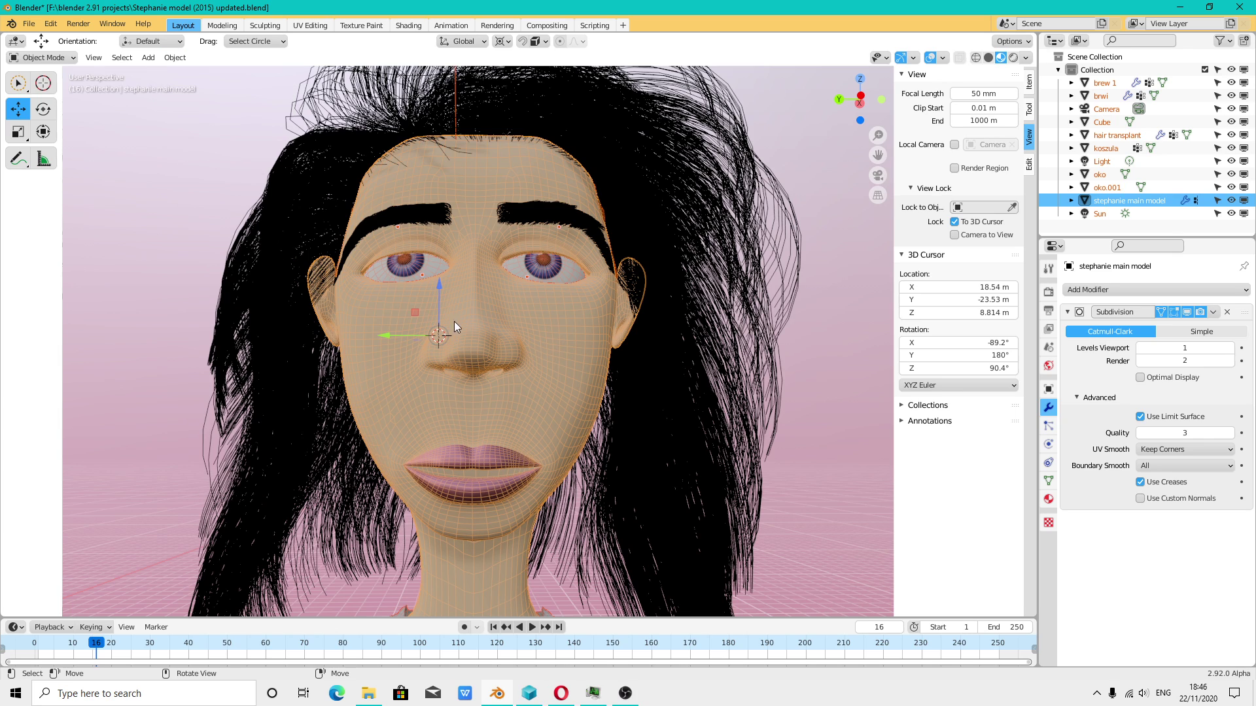
{"action": "left_click", "coordinate": [175, 57]}
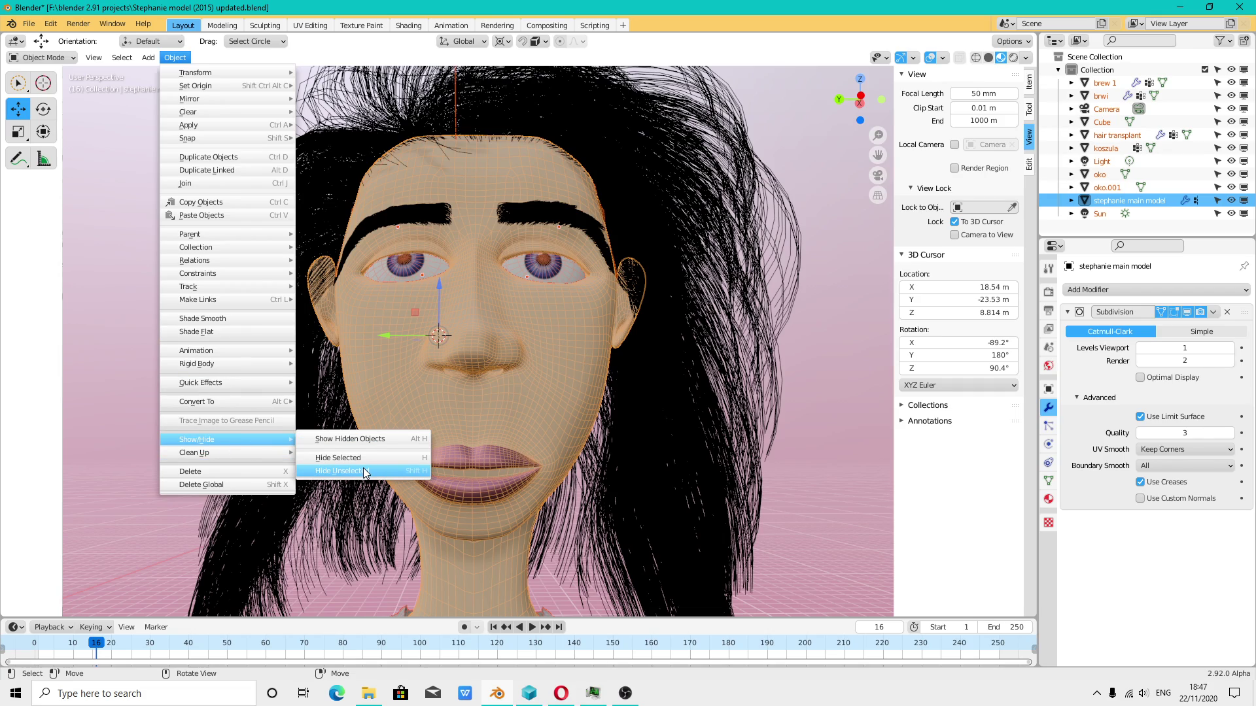
{"action": "key", "text": "Escape"}
- Hide every object except the head with Object > Show/Hide > Hide Unselected
{"action": "mouse_move", "coordinate": [412, 426]}
{"action": "middle_mouse_down"}
{"action": "mouse_move", "coordinate": [476, 419]}
{"action": "mouse_move", "coordinate": [538, 382]}
{"action": "mouse_move", "coordinate": [633, 433]}
{"action": "middle_mouse_up"}
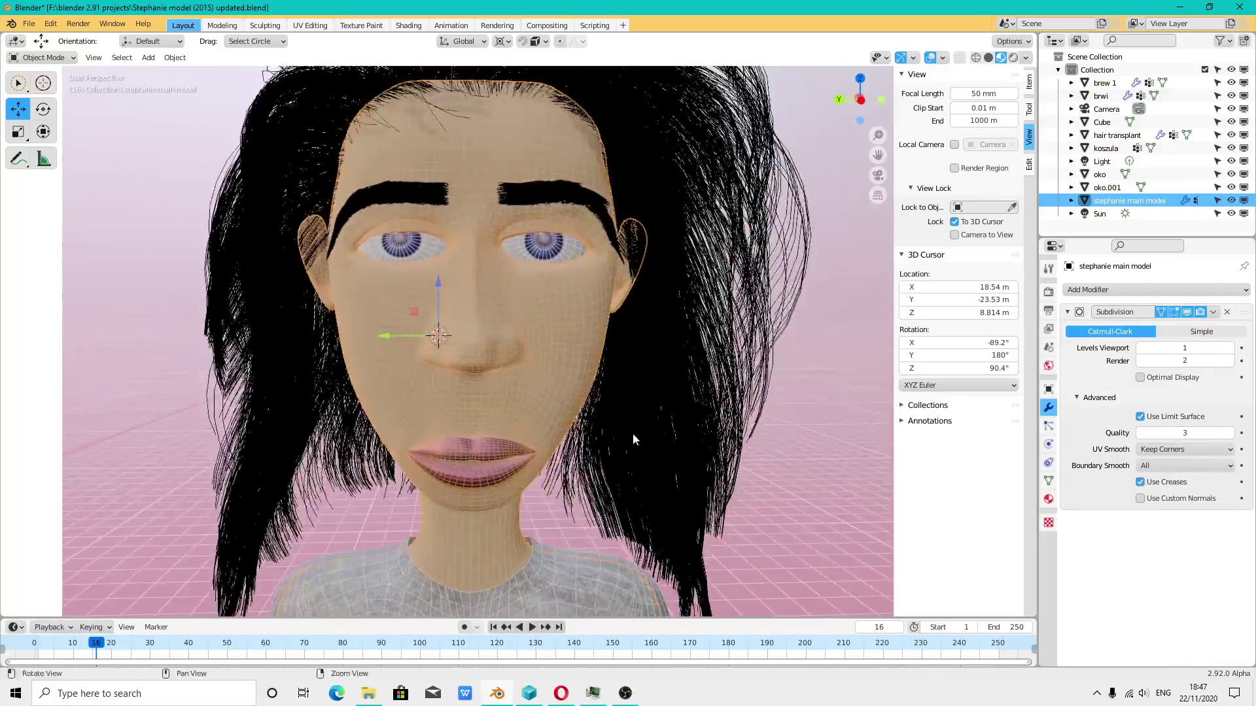
{"action": "left_click", "coordinate": [174, 58]}
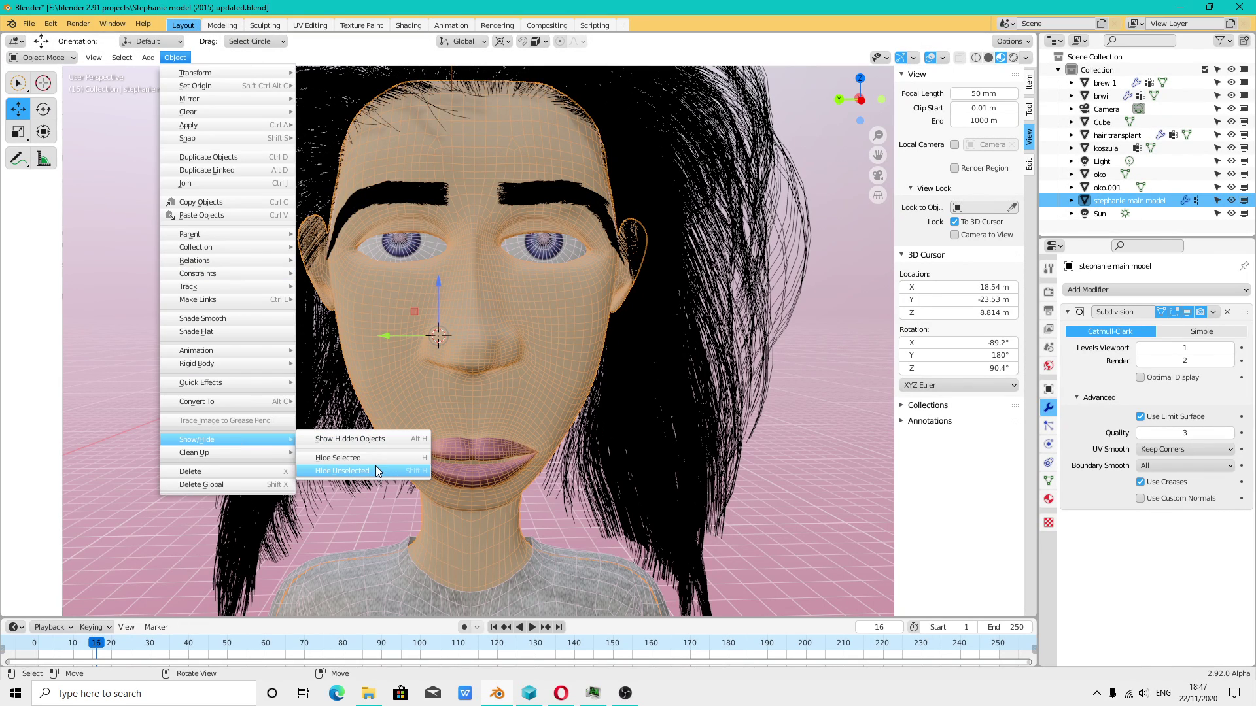
{"action": "left_click", "coordinate": [374, 467]}
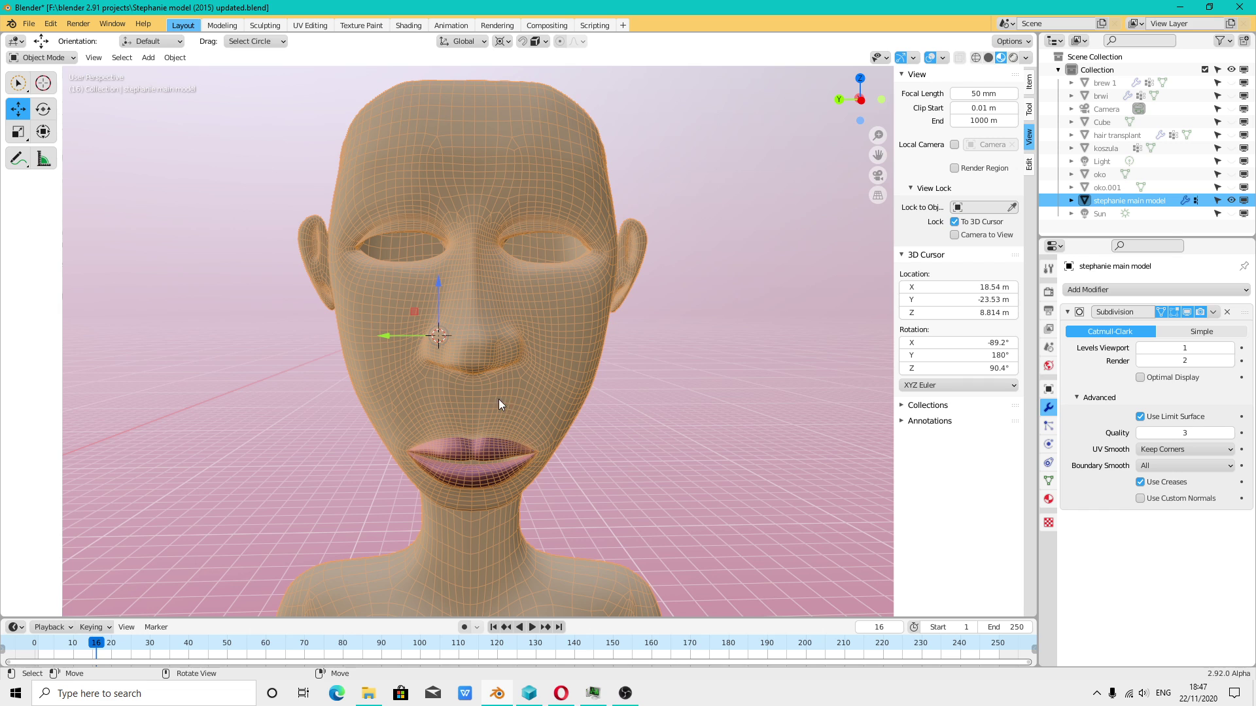
{"action": "mouse_move", "coordinate": [637, 371]}
{"action": "middle_mouse_down"}
{"action": "mouse_move", "coordinate": [565, 385]}
{"action": "mouse_move", "coordinate": [548, 369]}
{"action": "middle_mouse_up"}
{"action": "scroll", "coordinate": [548, 368], "scroll_direction": "down", "scroll_amount": 2}
- Switch the isolated head into Edit Mode
{"action": "left_click", "coordinate": [43, 58]}
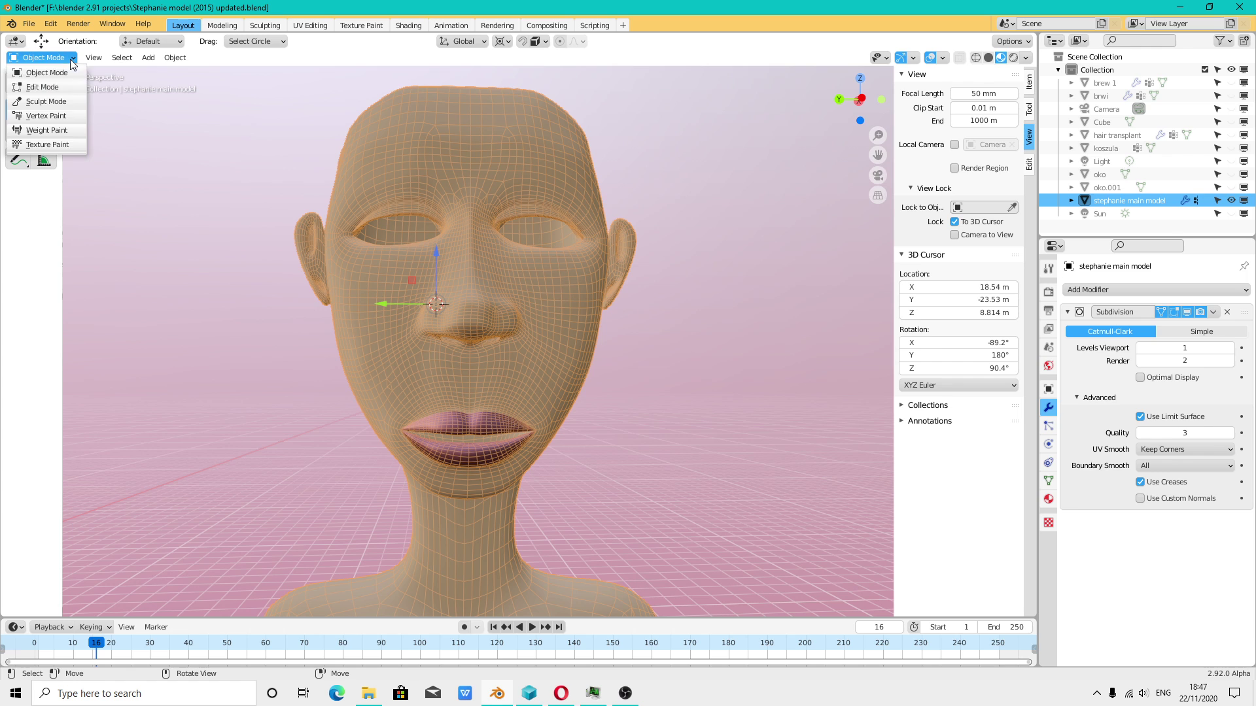
{"action": "left_click", "coordinate": [39, 85]}
{"action": "scroll", "coordinate": [450, 328], "scroll_direction": "up", "scroll_amount": 2}
{"action": "scroll", "coordinate": [450, 327], "scroll_direction": "up", "scroll_amount": 1}
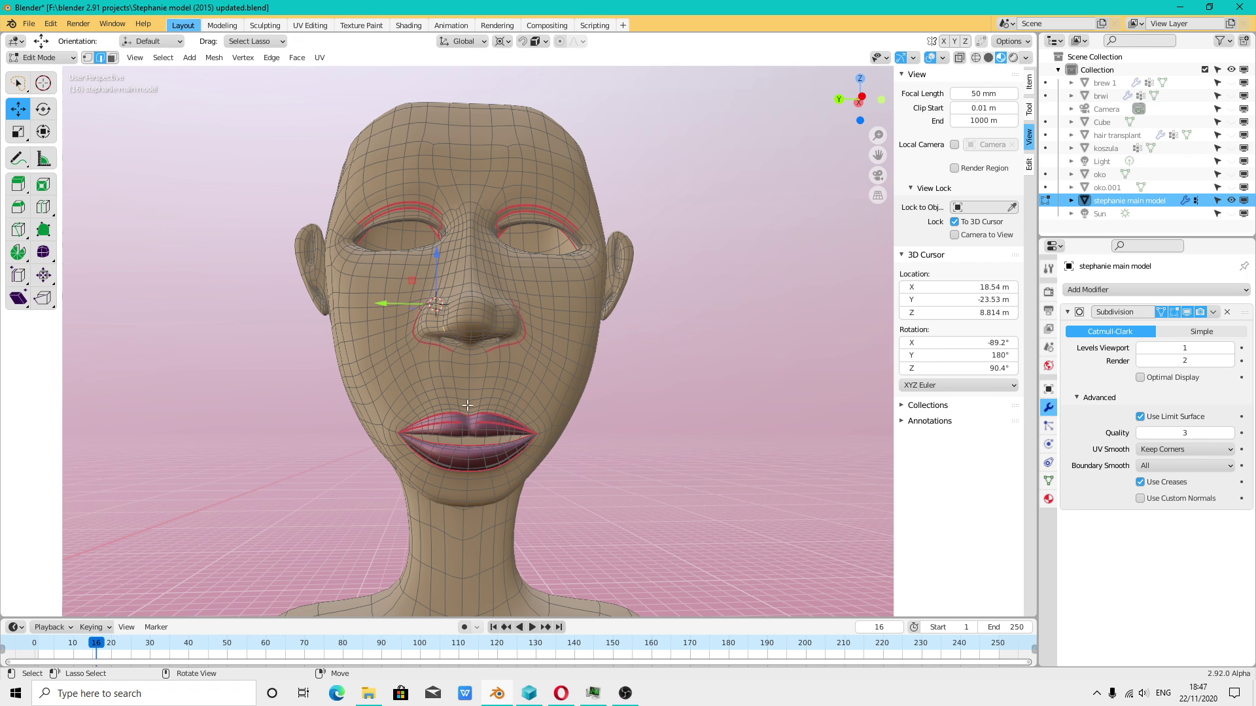
{"action": "middle_click_drag", "start_coordinate": [467, 405], "coordinate": [561, 325]}
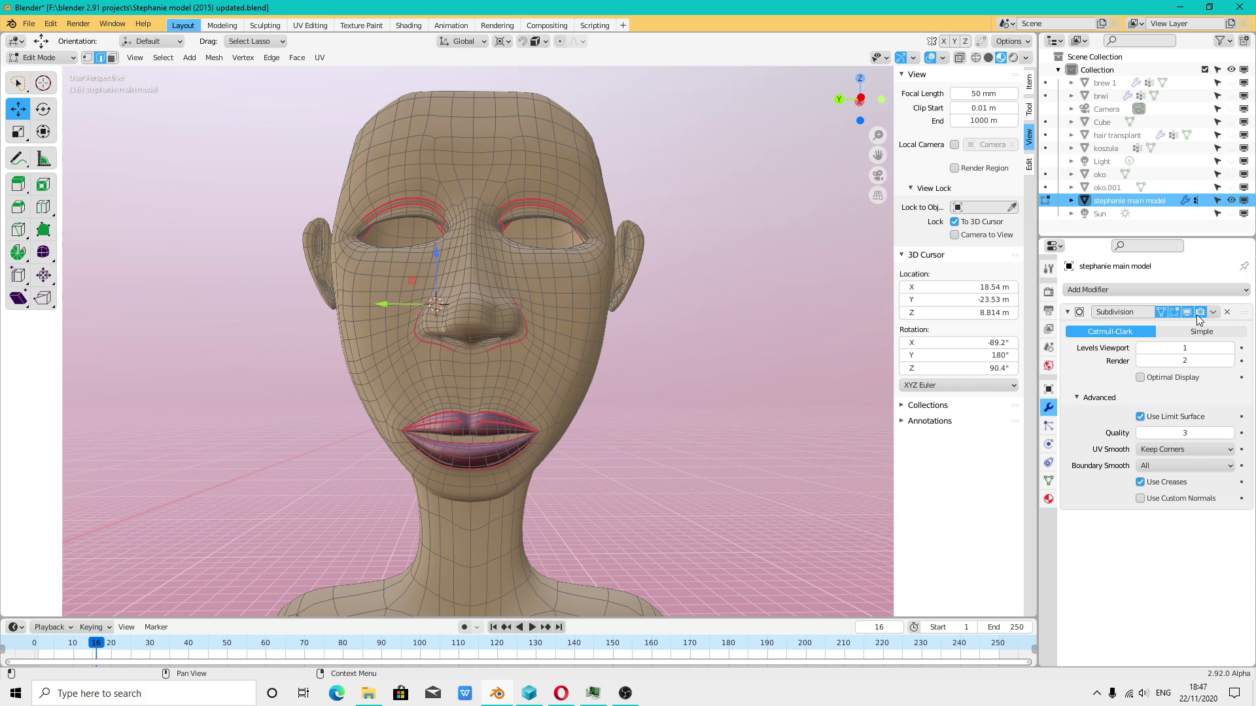
- Turn on X-ray and snap to Left Orthographic view
{"action": "left_click", "coordinate": [960, 59]}
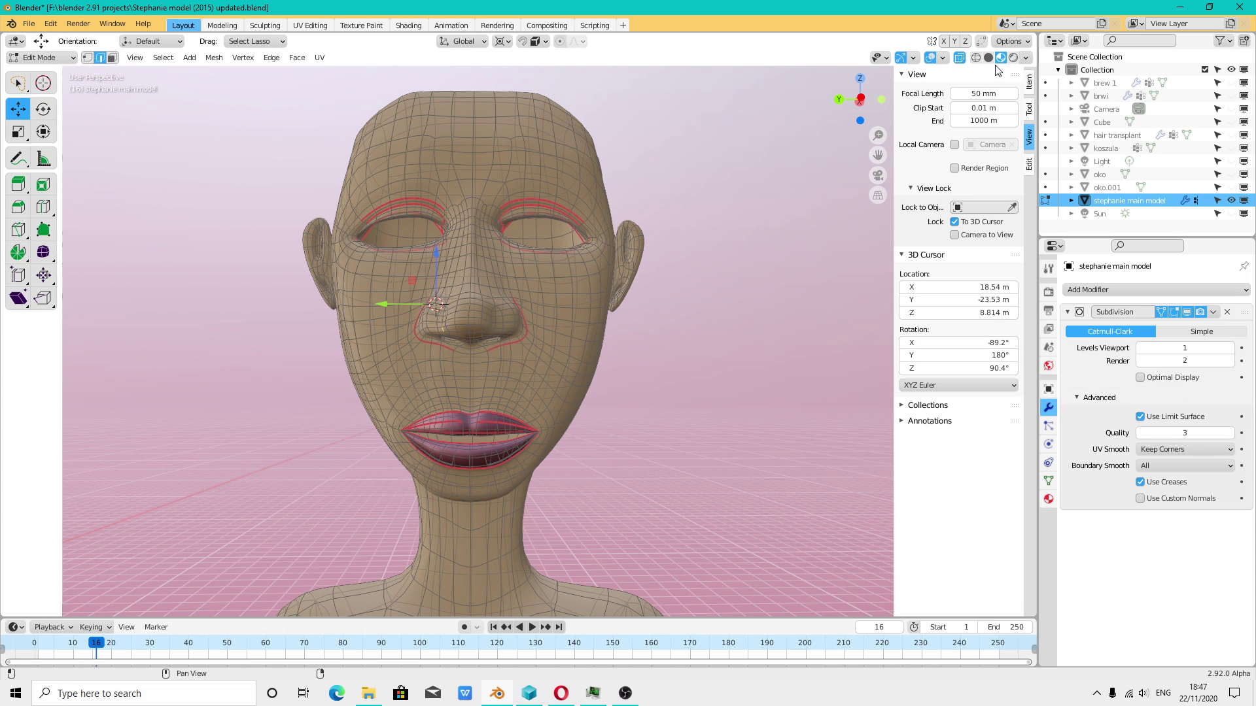
{"action": "left_click", "coordinate": [860, 98]}
{"action": "scroll", "coordinate": [529, 289], "scroll_direction": "down", "scroll_amount": 3}
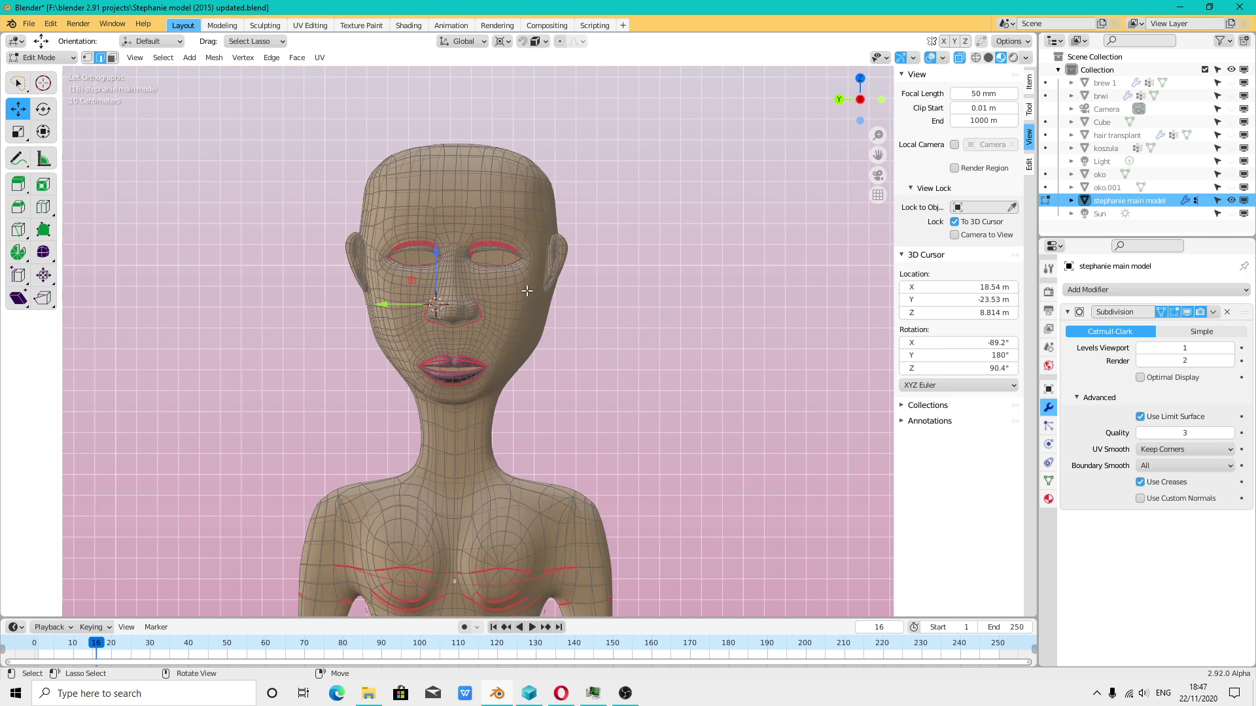
{"action": "scroll", "coordinate": [529, 288], "scroll_direction": "up", "scroll_amount": 2}
{"action": "scroll", "coordinate": [528, 289], "scroll_direction": "up", "scroll_amount": 3, "text": "shift"}
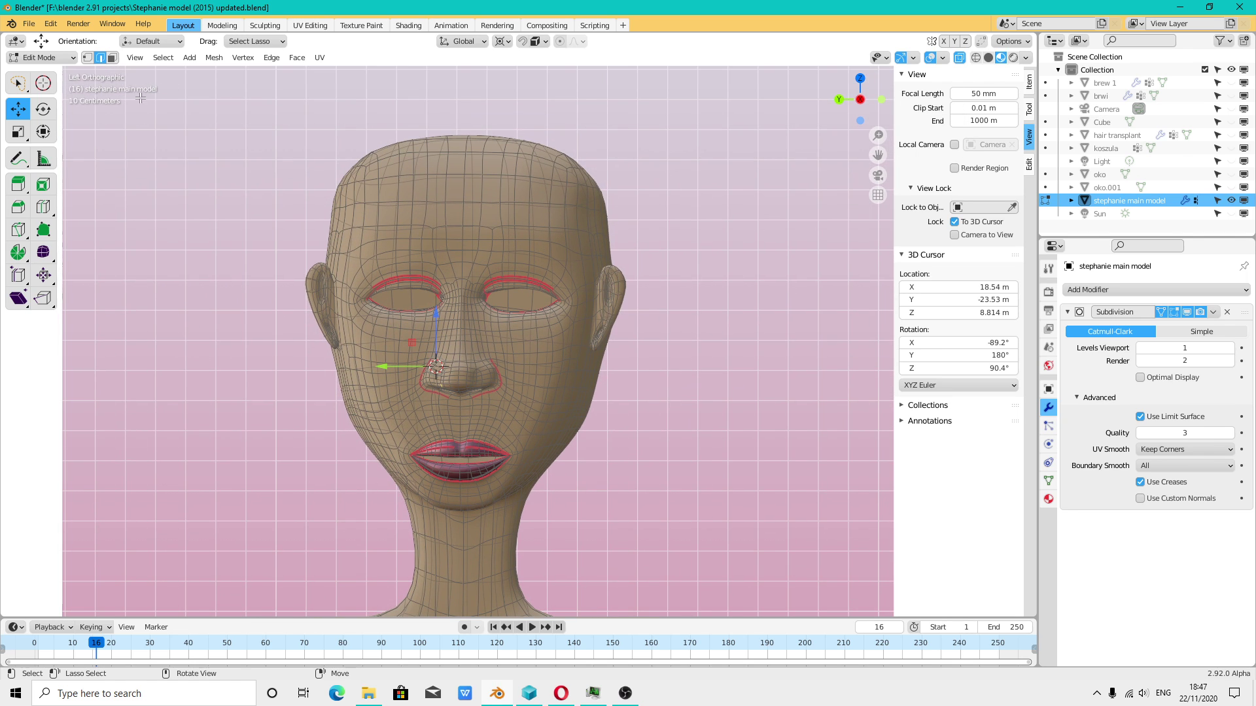
{"action": "scroll", "coordinate": [180, 221], "scroll_direction": "down", "scroll_amount": 1, "text": "shift"}
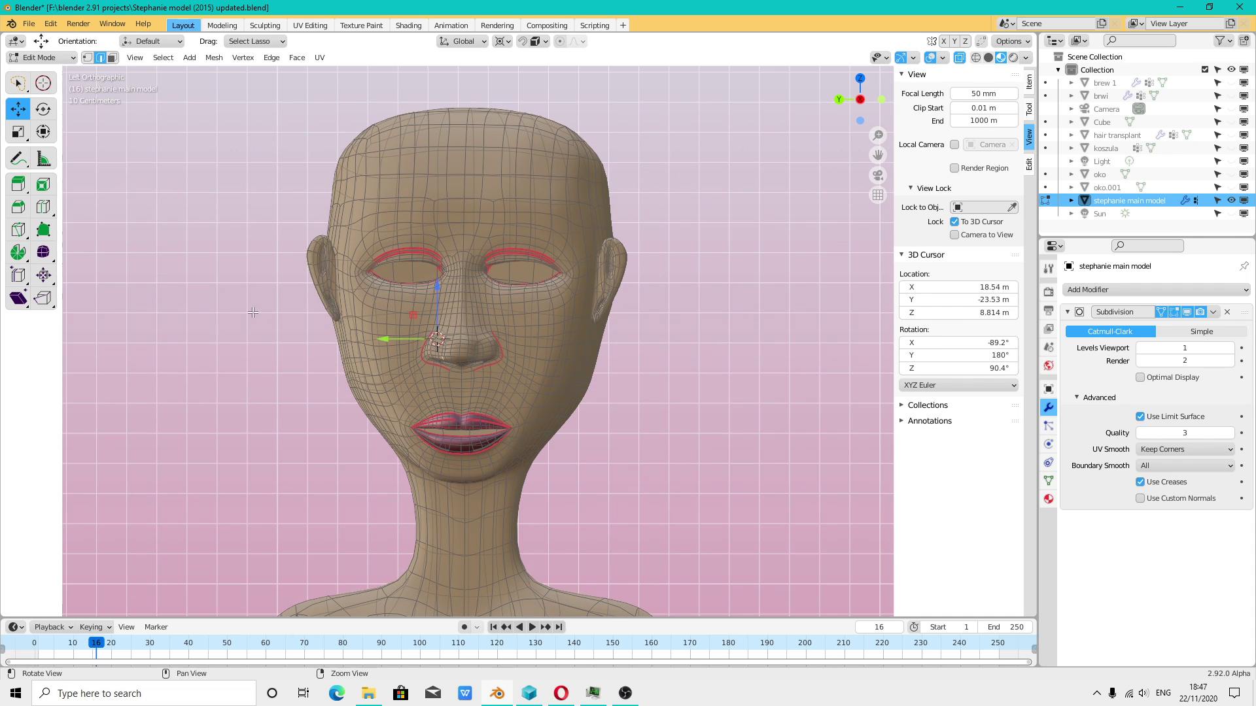
- Lasso-select the head's vertices above the neck and hide the unselected shoulder geometry
{"action": "left_click", "coordinate": [88, 58]}
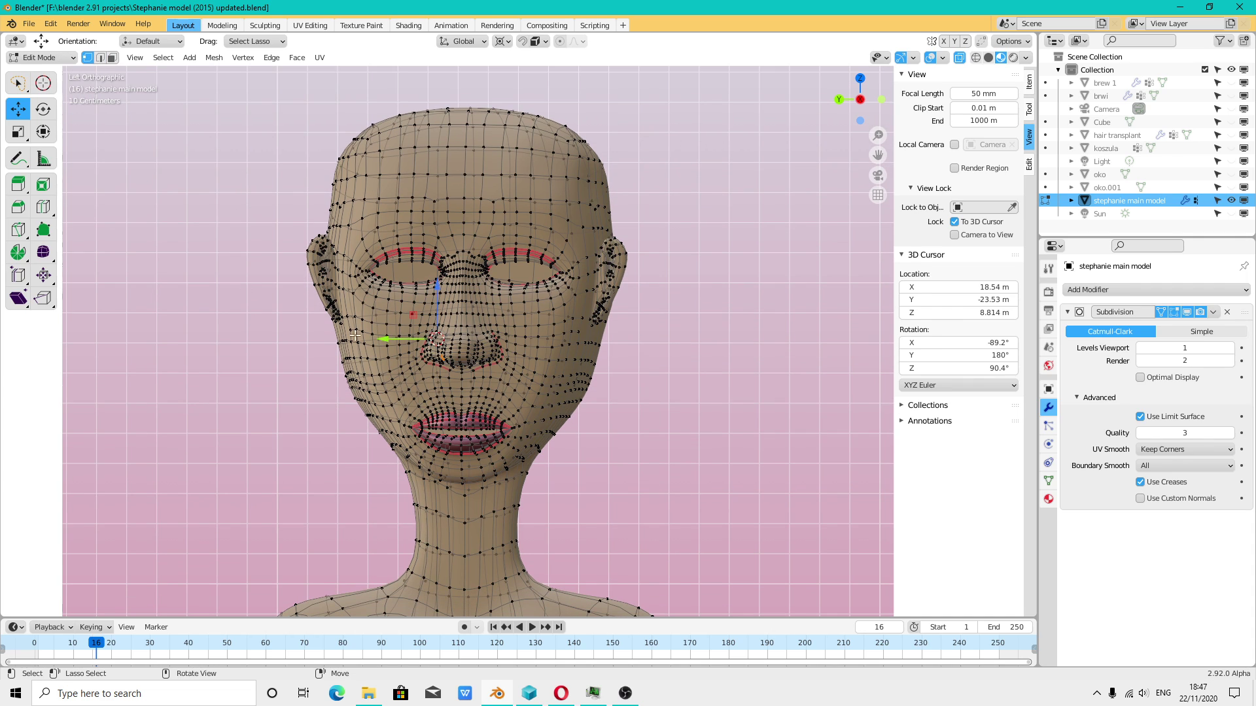
{"action": "mouse_move", "coordinate": [353, 525]}
{"action": "left_mouse_down"}
{"action": "mouse_move", "coordinate": [378, 569]}
{"action": "mouse_move", "coordinate": [716, 66]}
{"action": "mouse_move", "coordinate": [265, 115]}
{"action": "mouse_move", "coordinate": [253, 394]}
{"action": "left_mouse_up"}
{"action": "left_click_drag", "start_coordinate": [324, 511], "coordinate": [341, 503]}
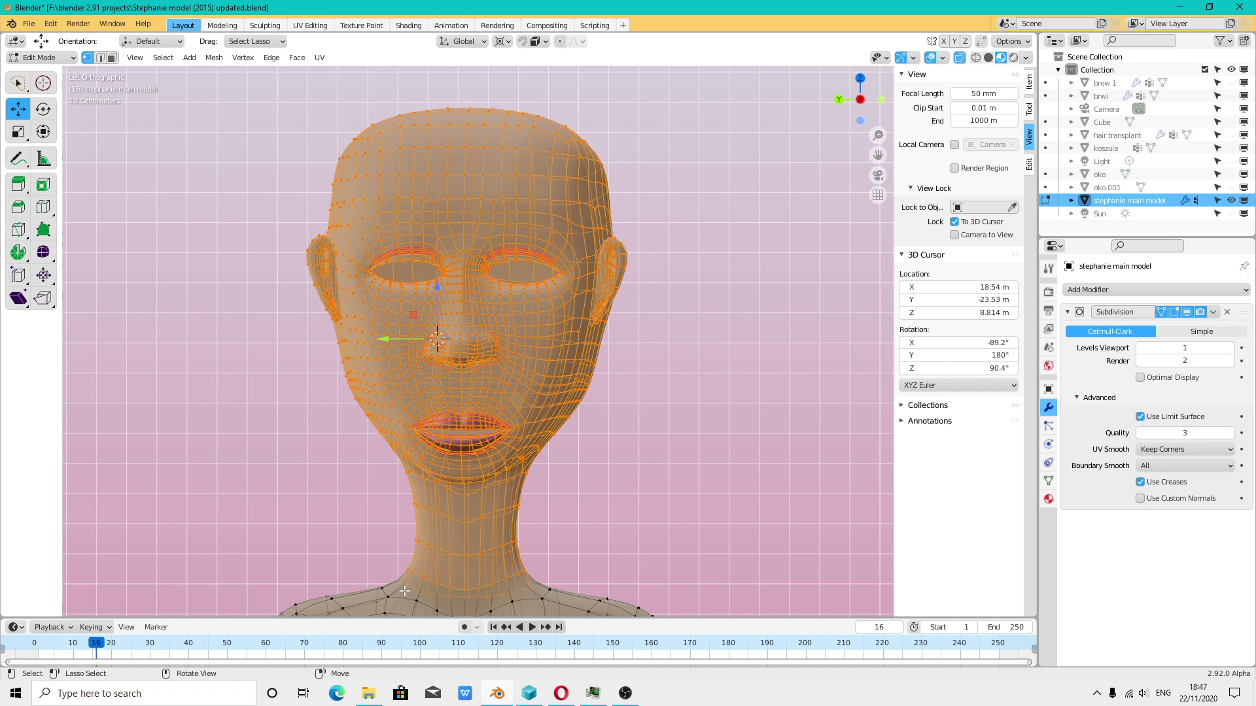
{"action": "scroll", "coordinate": [293, 134], "scroll_direction": "down", "scroll_amount": 2, "text": "shift"}
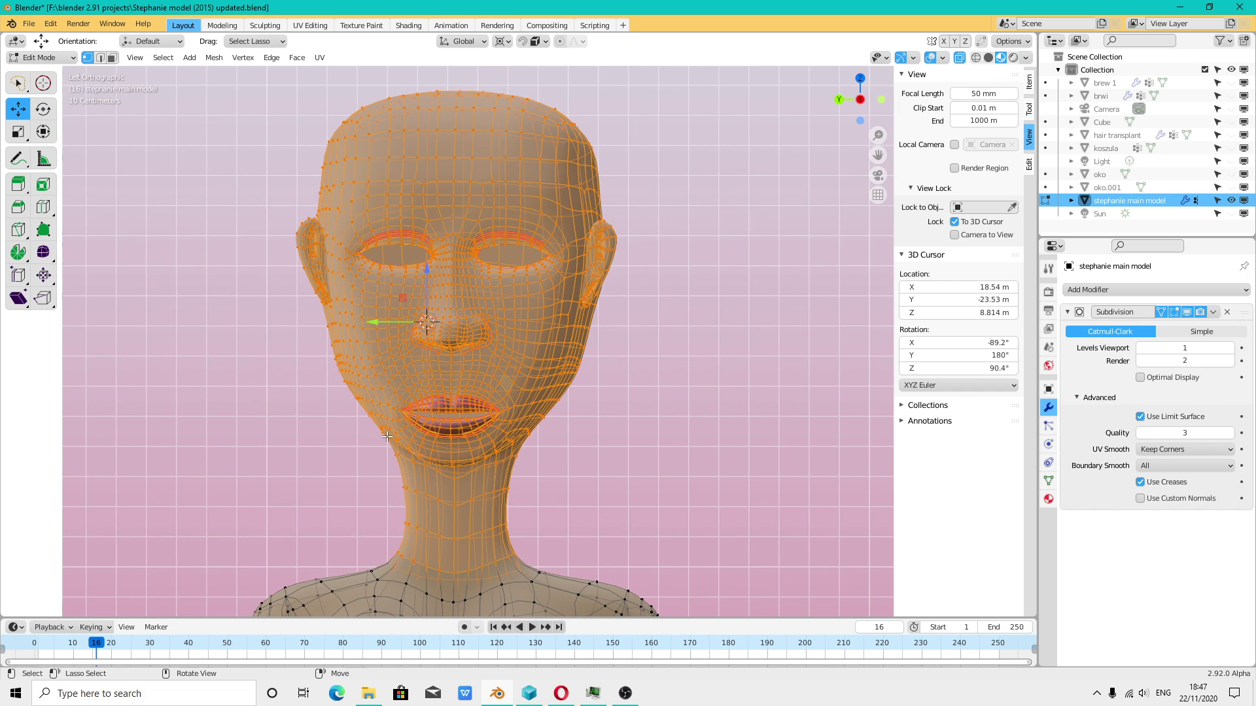
{"action": "scroll", "coordinate": [508, 474], "scroll_direction": "down", "scroll_amount": 2, "text": "shift"}
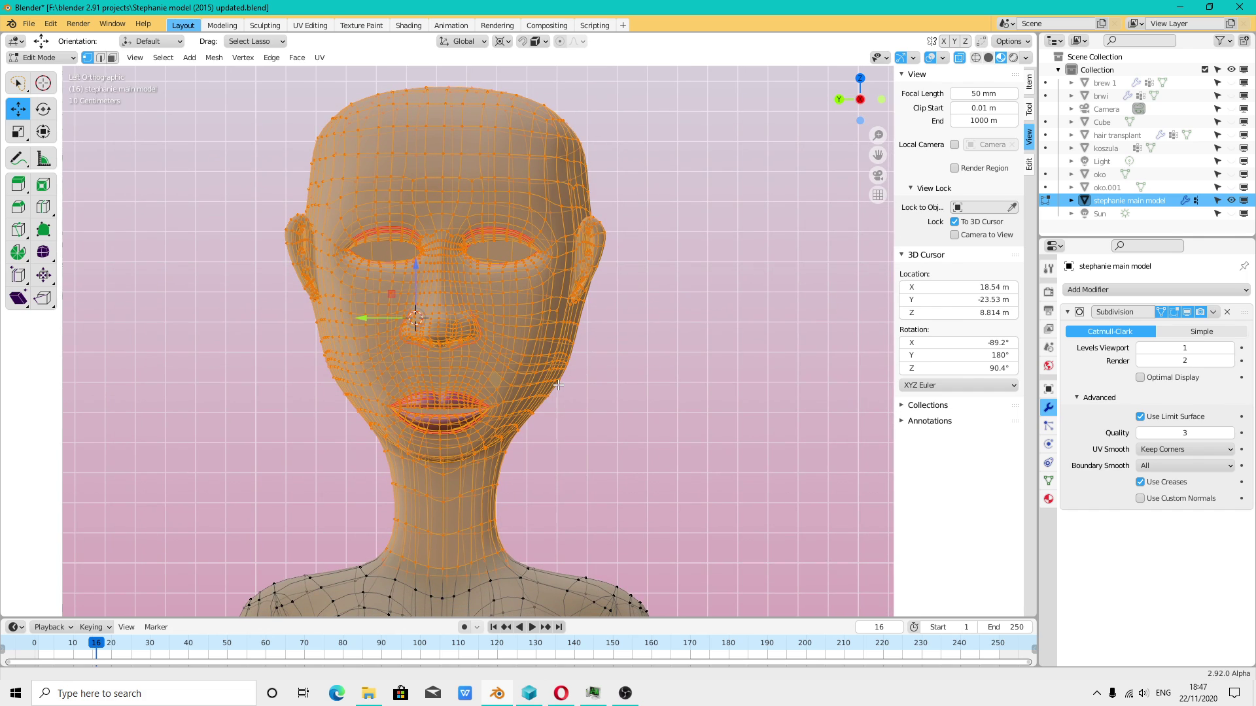
{"action": "left_click", "coordinate": [214, 57]}
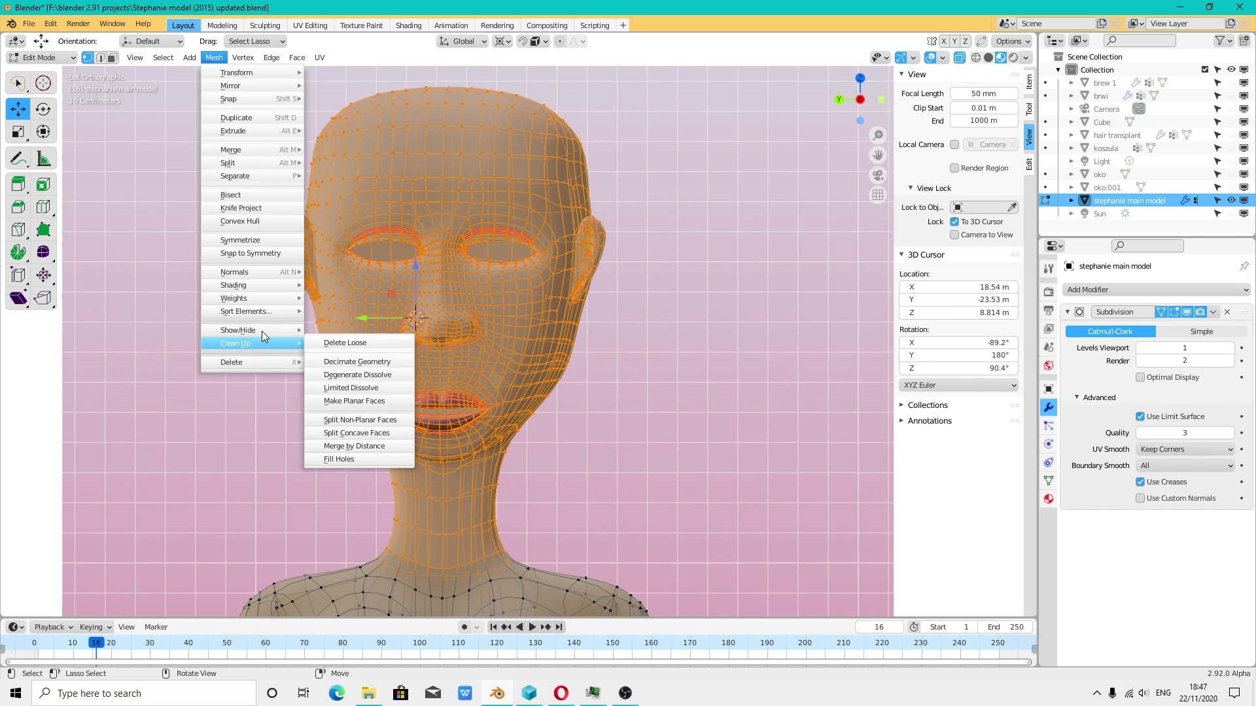
{"action": "mouse_move", "coordinate": [238, 330]}
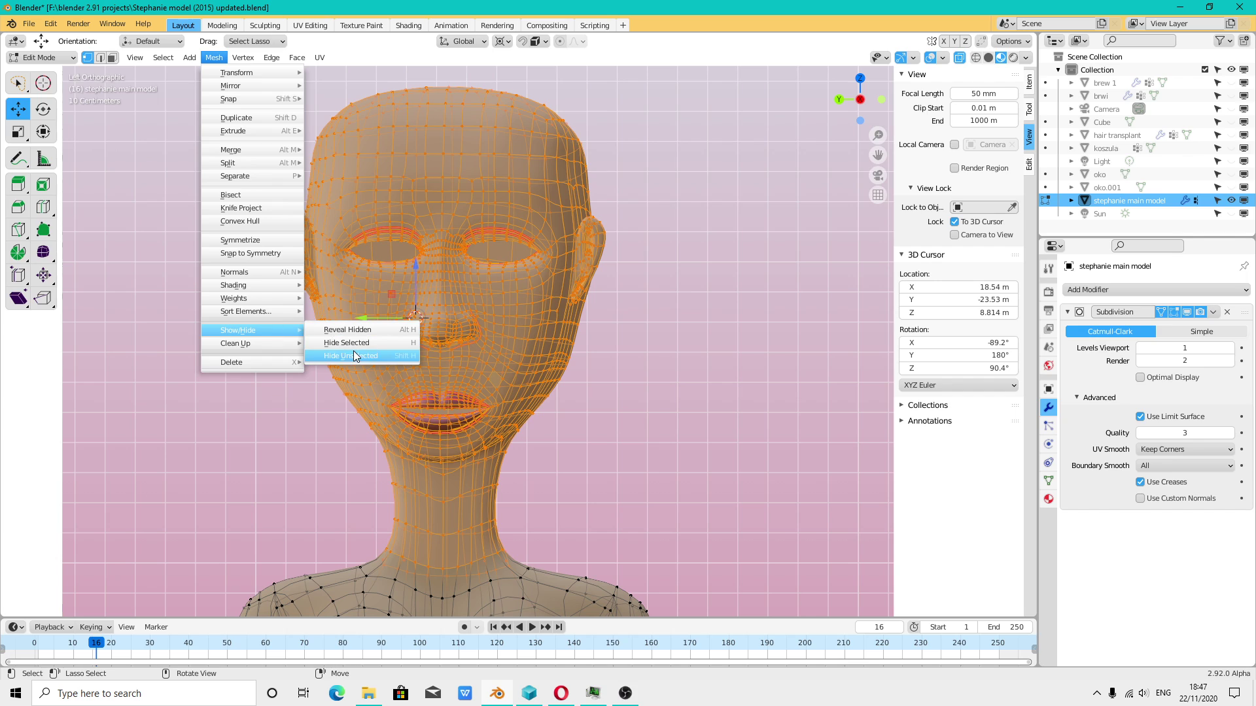
{"action": "left_click", "coordinate": [353, 355]}
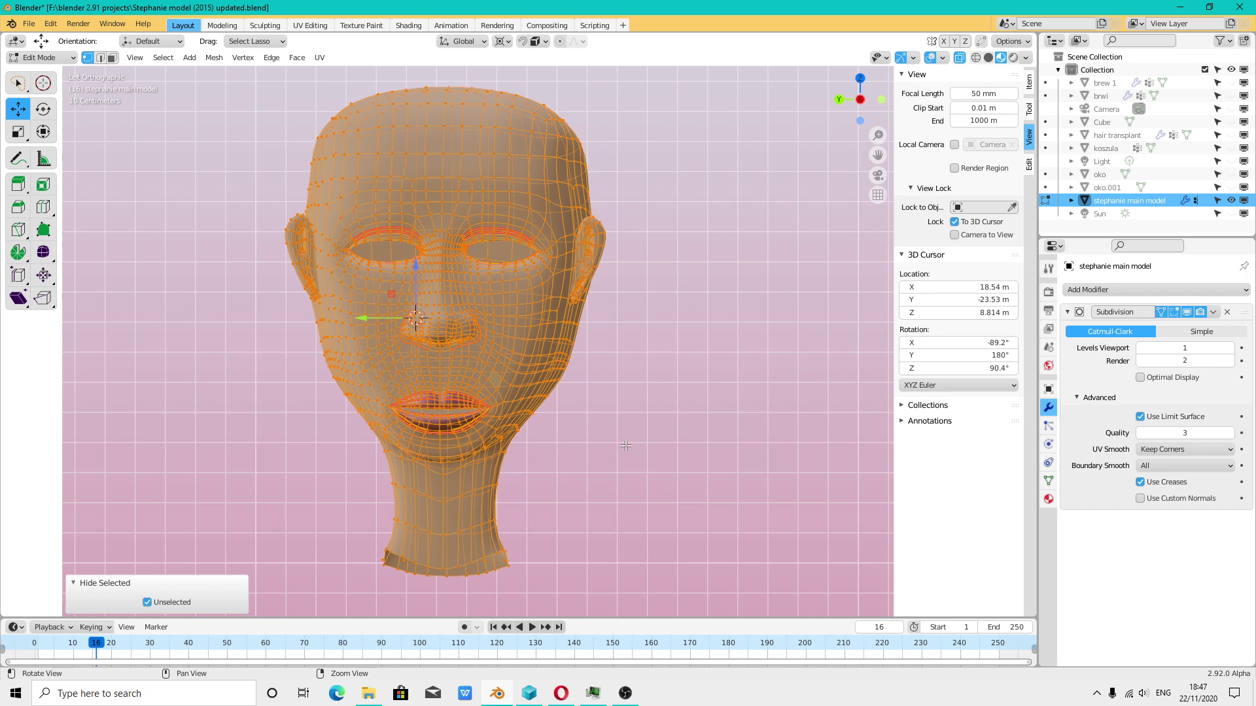
{"action": "scroll", "coordinate": [614, 505], "scroll_direction": "up", "scroll_amount": 2, "text": "shift"}
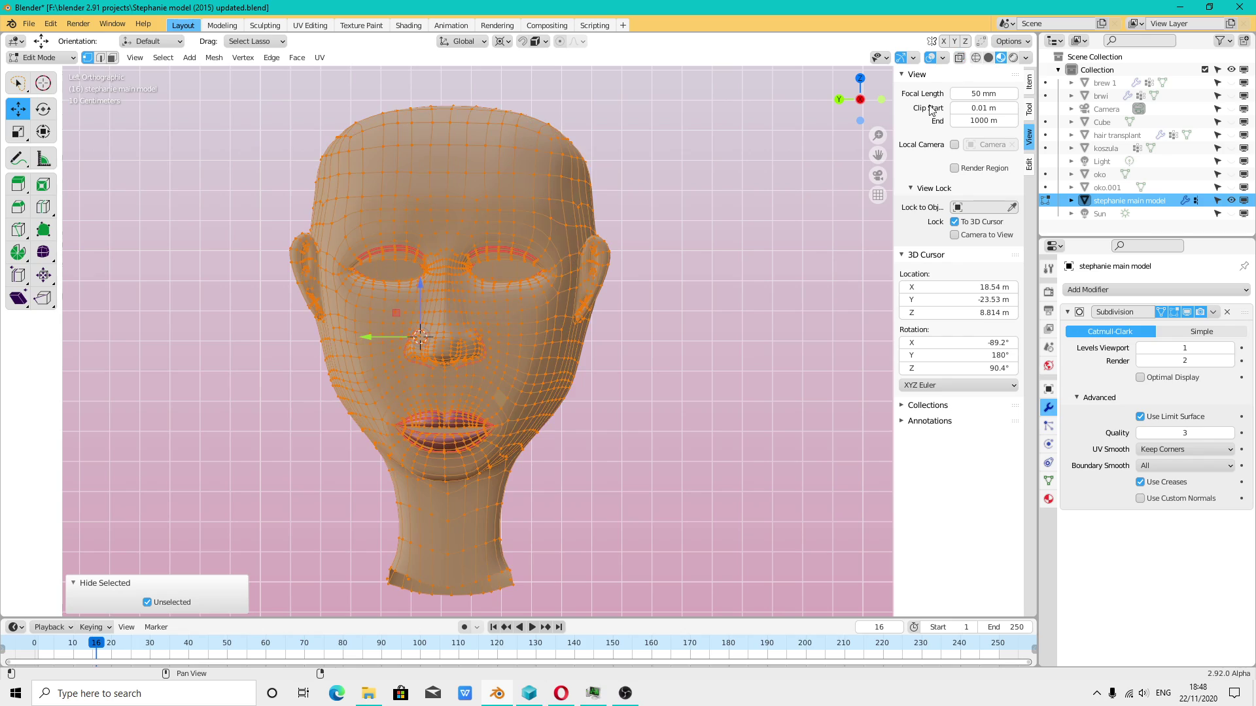
- Select the neck edges and snap the 3D cursor to the selection
{"action": "mouse_move", "coordinate": [367, 354]}
{"action": "middle_mouse_down"}
{"action": "mouse_move", "coordinate": [554, 363]}
{"action": "mouse_move", "coordinate": [98, 378]}
{"action": "mouse_move", "coordinate": [514, 410]}
{"action": "mouse_move", "coordinate": [200, 144]}
{"action": "middle_mouse_up"}
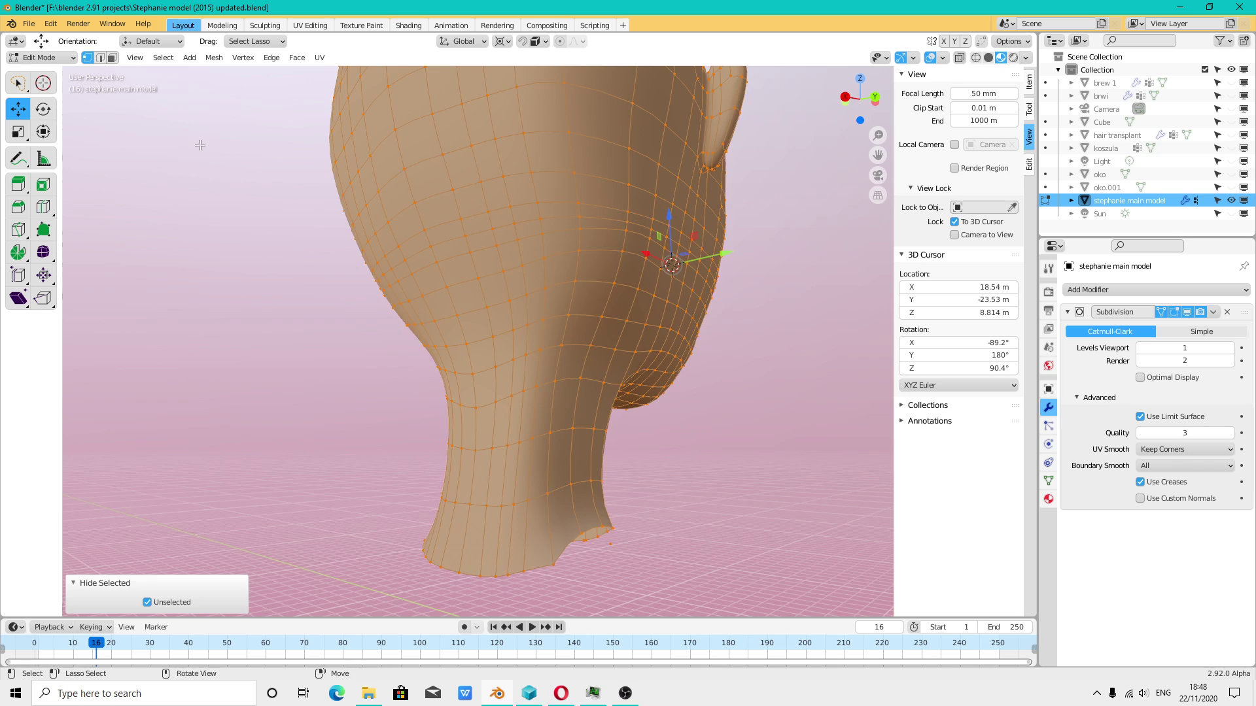
{"action": "key", "text": "alt+a"}
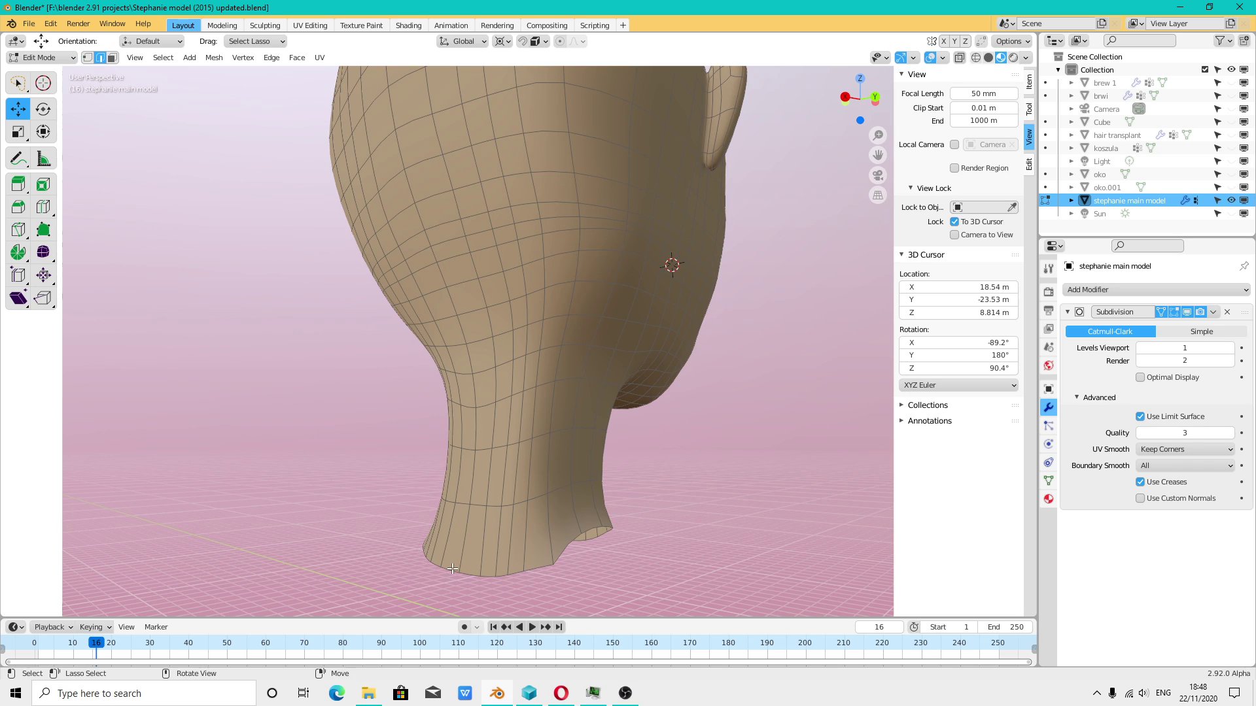
{"action": "left_click", "coordinate": [458, 566], "text": "alt"}
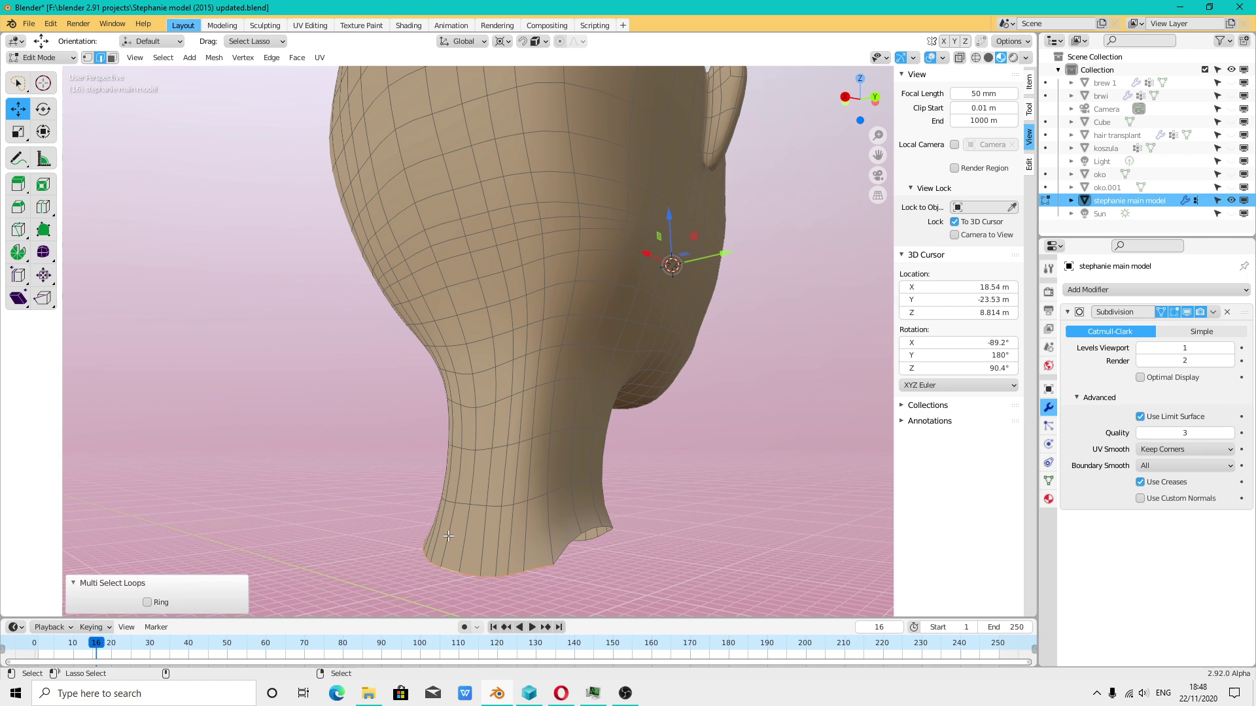
{"action": "left_click", "coordinate": [448, 537], "text": "shift"}
{"action": "left_click", "coordinate": [461, 476], "text": "shift"}
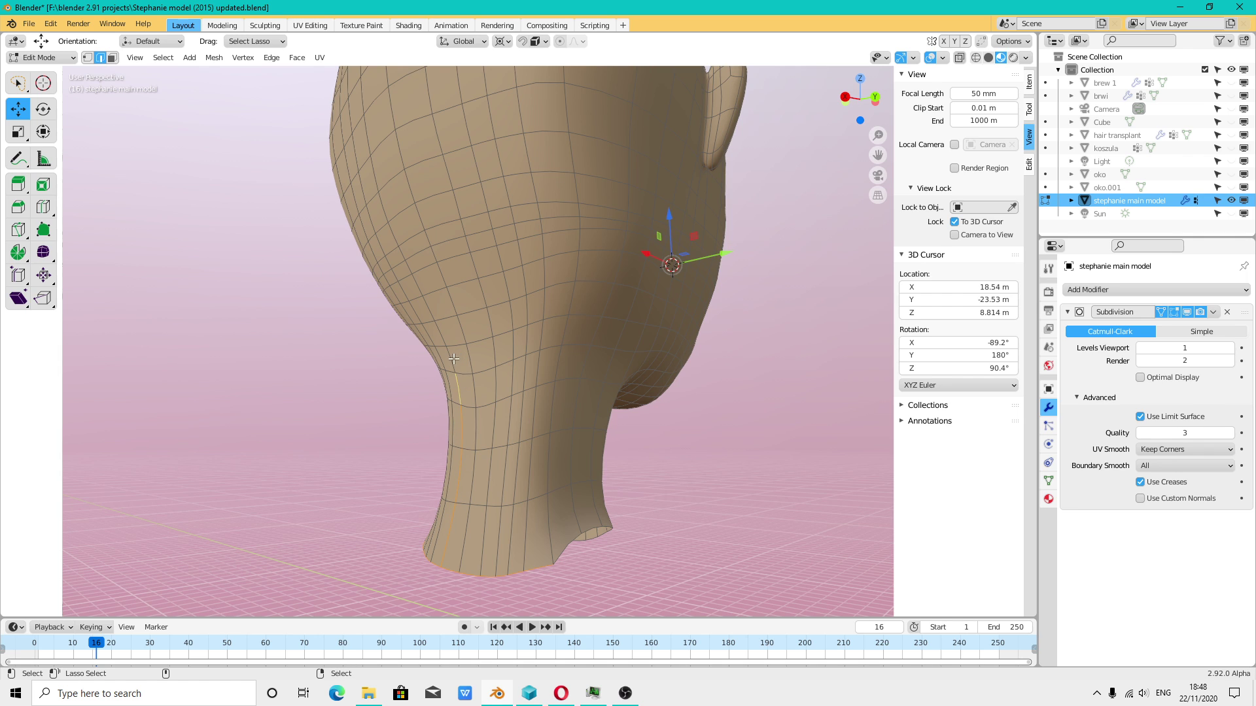
{"action": "left_click", "coordinate": [440, 330], "text": "shift"}
{"action": "mouse_move", "coordinate": [445, 340]}
{"action": "middle_mouse_down"}
{"action": "mouse_move", "coordinate": [500, 449]}
{"action": "mouse_move", "coordinate": [521, 552]}
{"action": "mouse_move", "coordinate": [562, 464]}
{"action": "middle_mouse_up"}
{"action": "key", "text": "shift+s"}
{"action": "left_click", "coordinate": [500, 449]}
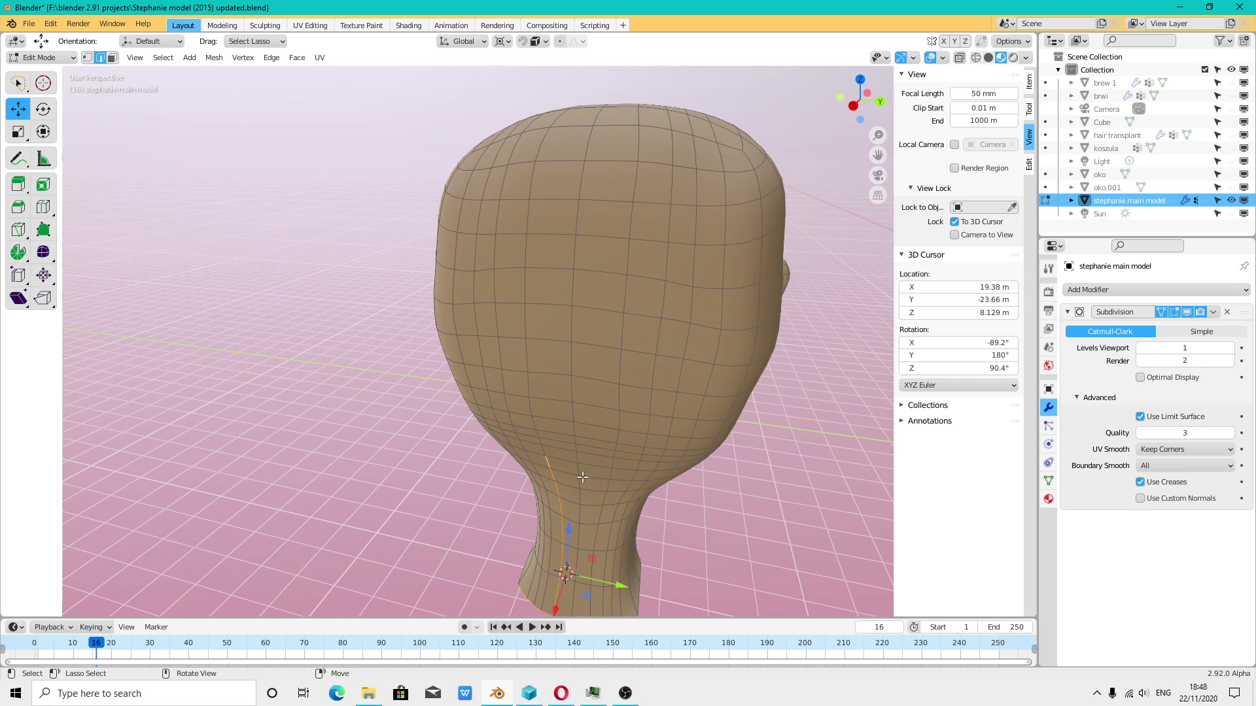
- Select an edge path across the top of the head
{"action": "left_click", "coordinate": [584, 195]}
{"action": "left_click", "coordinate": [616, 160], "text": "shift"}
{"action": "middle_click_drag", "start_coordinate": [575, 222], "coordinate": [556, 341]}
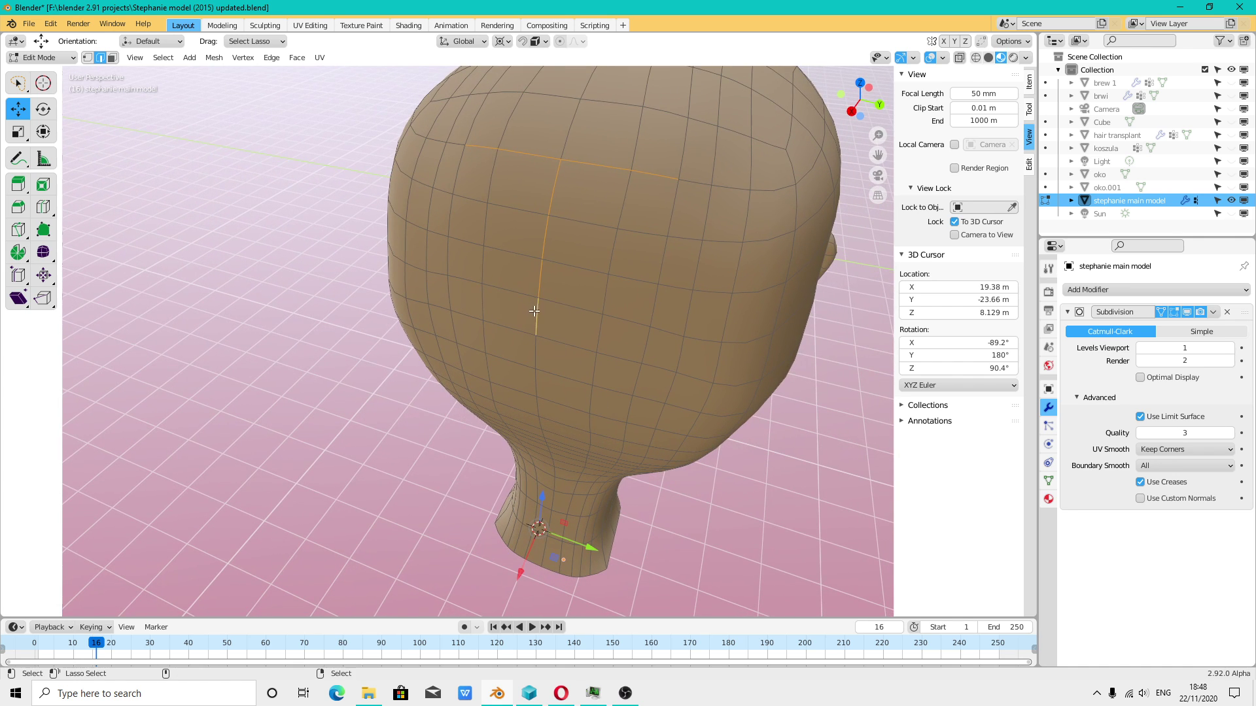
{"action": "left_click", "coordinate": [538, 417], "text": "shift"}
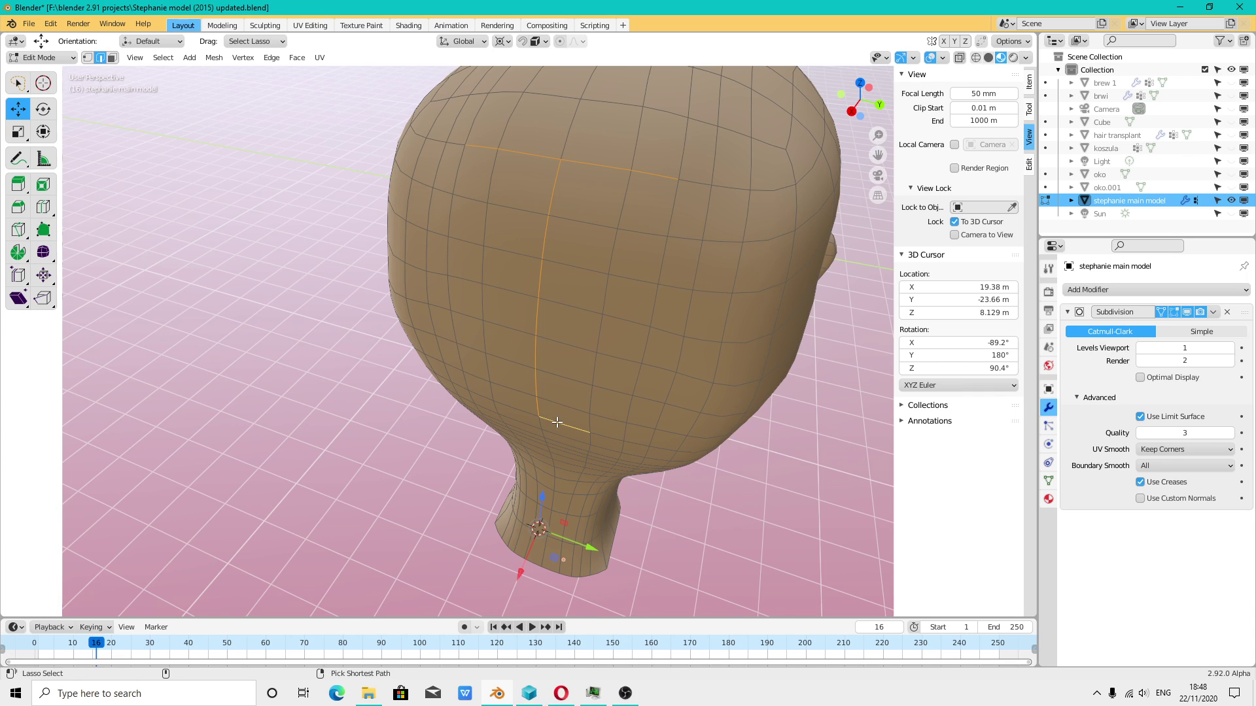
{"action": "middle_click_drag", "start_coordinate": [556, 423], "coordinate": [558, 357]}
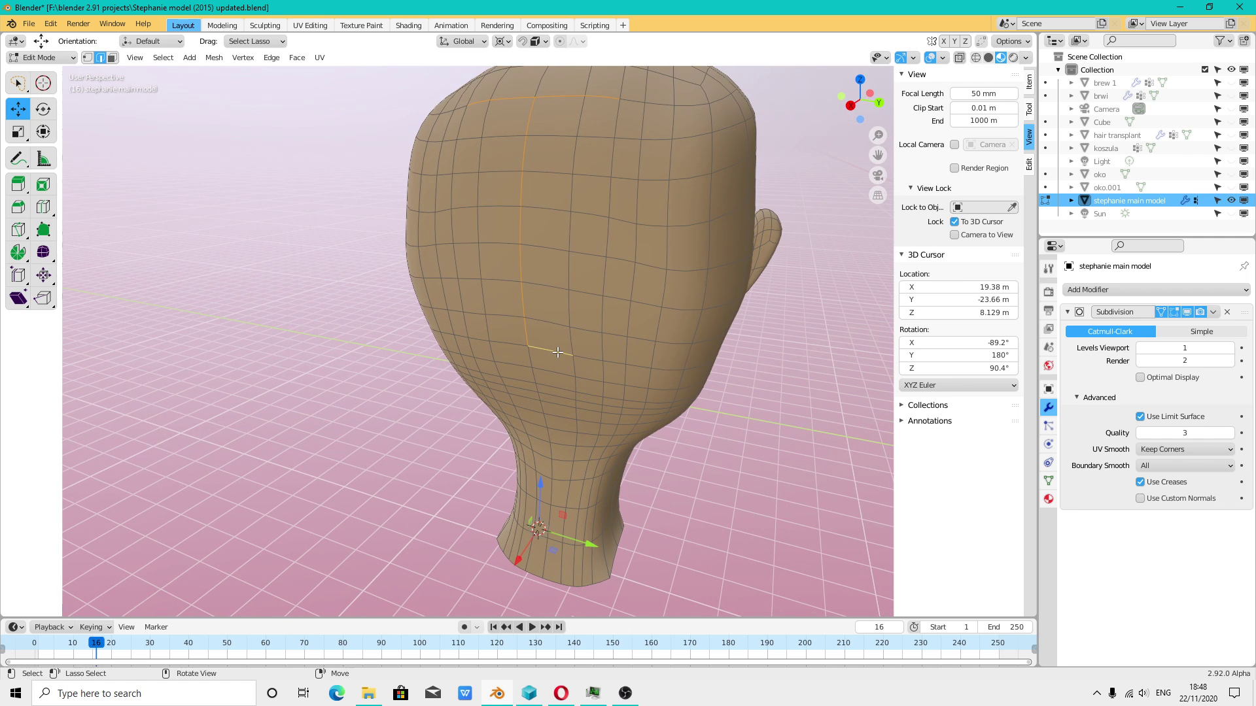
- Deselect all and select a vertical edge loop running down the head
{"action": "key", "text": "alt+a"}
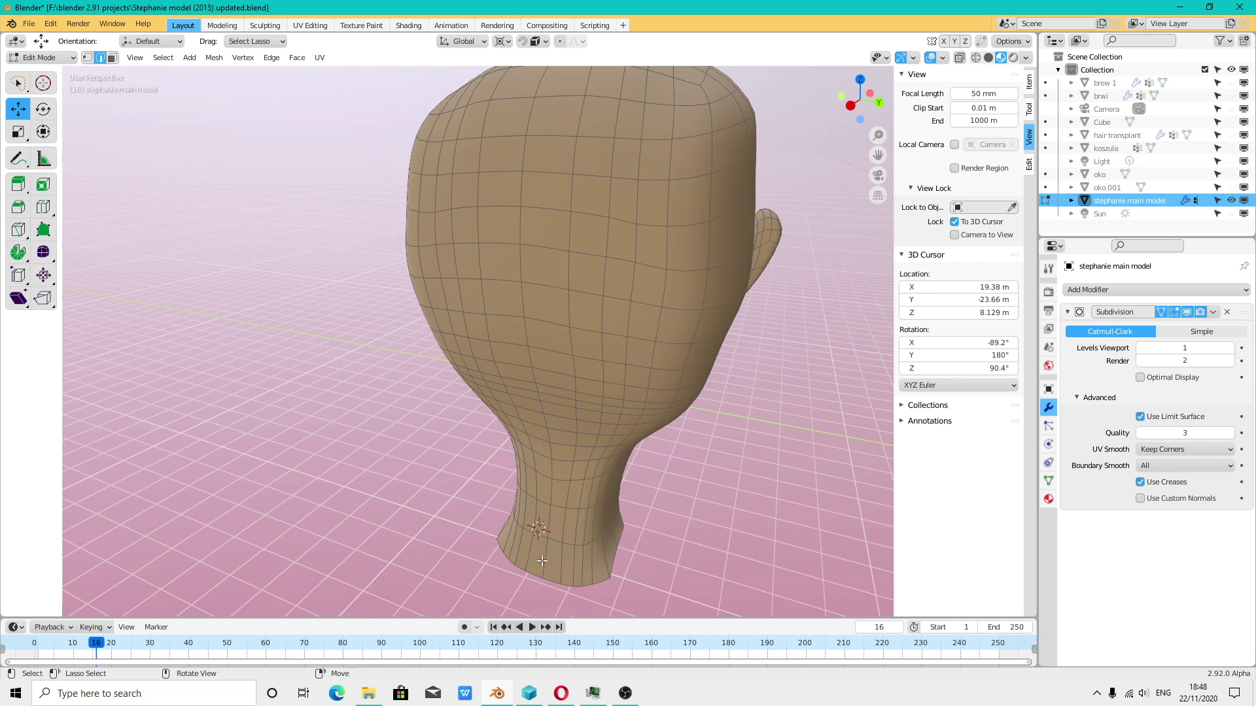
{"action": "left_click", "coordinate": [542, 561], "text": "alt"}
{"action": "mouse_move", "coordinate": [542, 561]}
{"action": "middle_mouse_down"}
{"action": "mouse_move", "coordinate": [577, 309]}
{"action": "mouse_move", "coordinate": [333, 283]}
{"action": "mouse_move", "coordinate": [566, 427]}
{"action": "middle_mouse_up"}
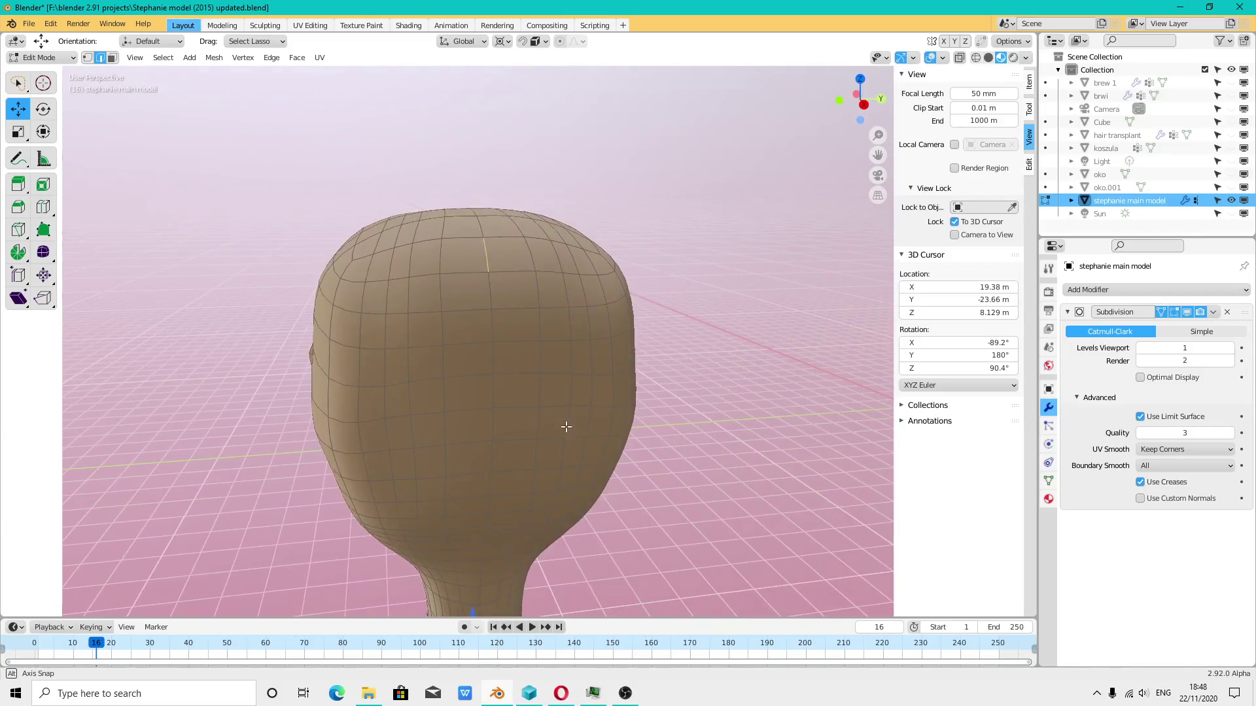
{"action": "middle_click_drag", "start_coordinate": [566, 427], "coordinate": [528, 227]}
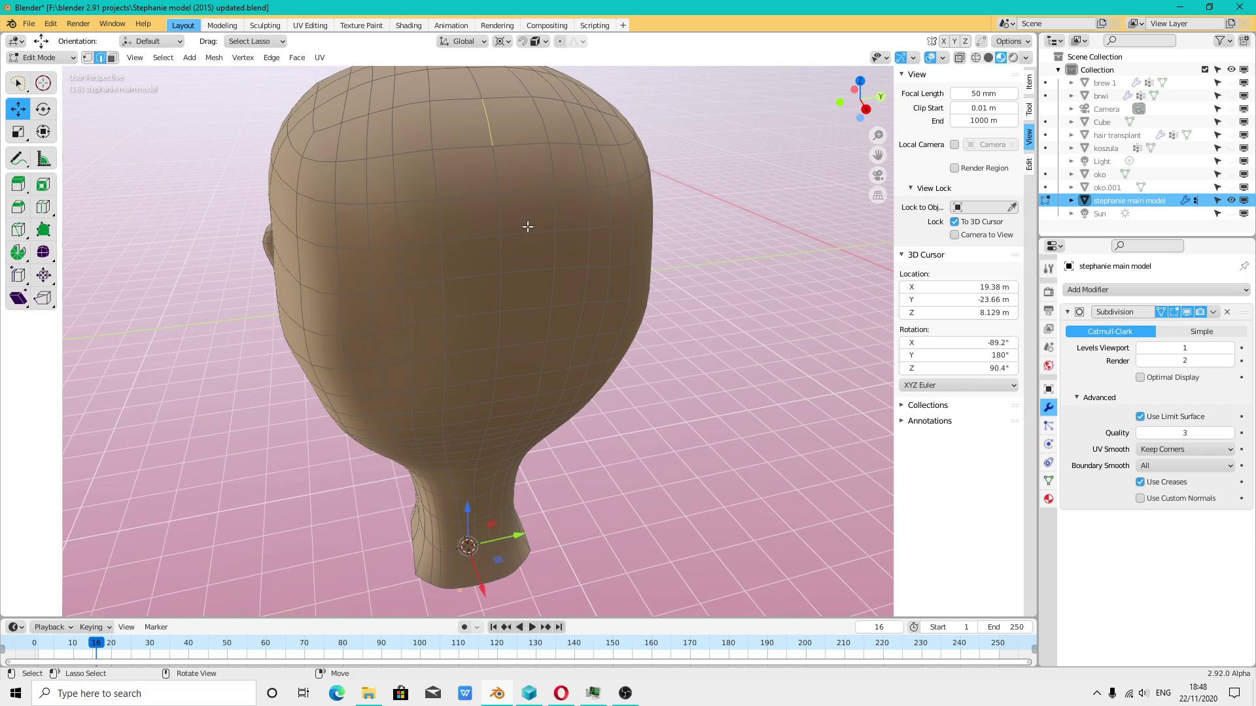
{"action": "left_click", "coordinate": [494, 172], "text": "shift"}
{"action": "left_click", "coordinate": [497, 216], "text": "shift"}
- Switch to vertex select mode and select a single head vertex
{"action": "left_click", "coordinate": [90, 59]}
{"action": "left_click", "coordinate": [490, 107]}
{"action": "left_click", "coordinate": [167, 60]}
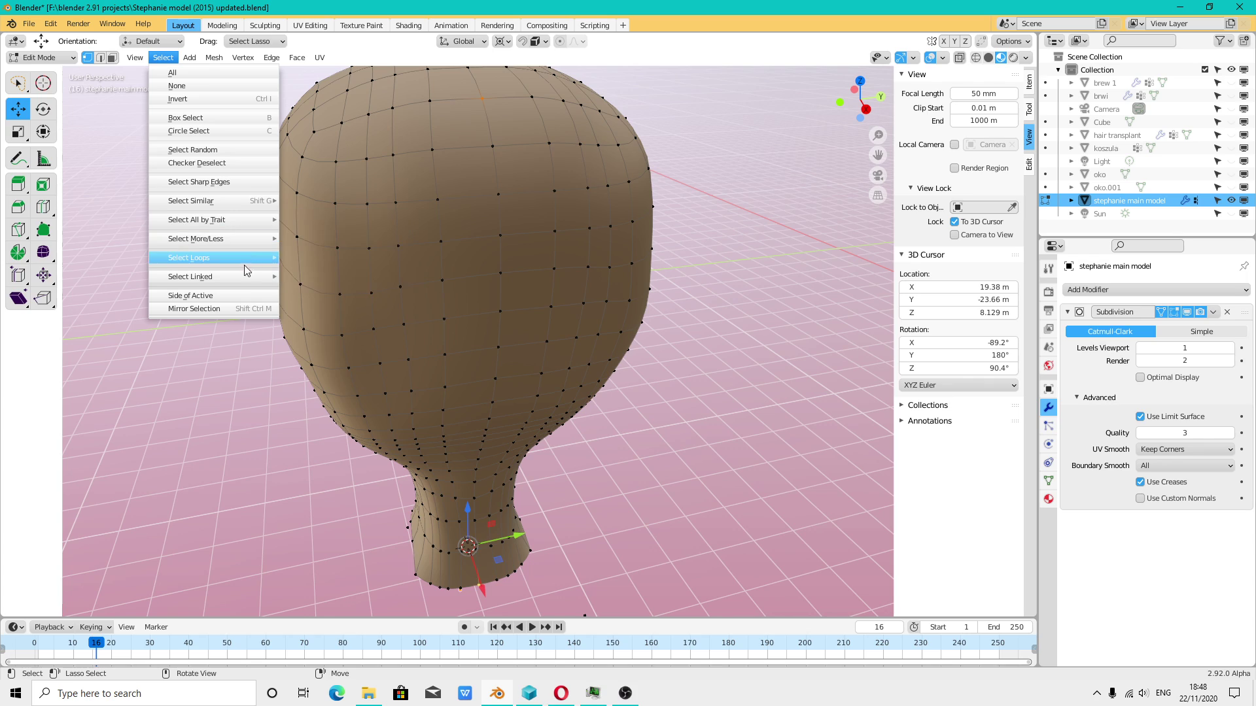
{"action": "mouse_move", "coordinate": [191, 276]}
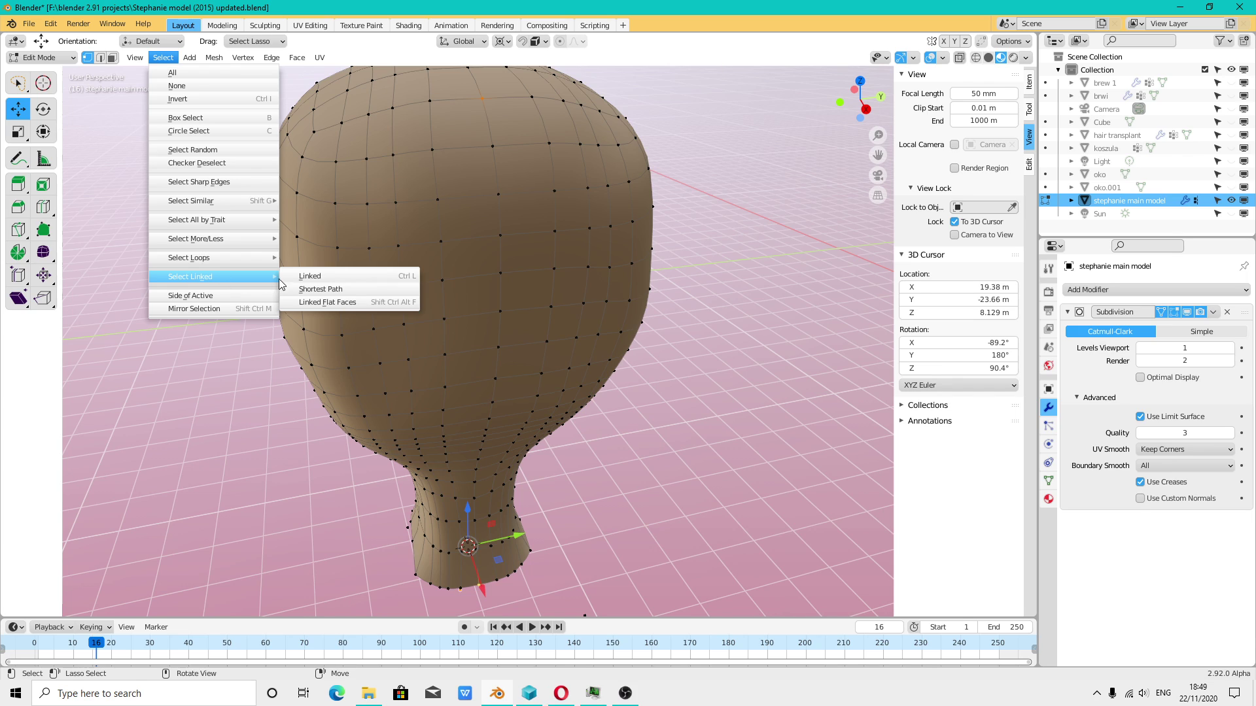
- Select a shortest edge path from the crown down to the neck plus the loop across the top
{"action": "left_click", "coordinate": [320, 289]}
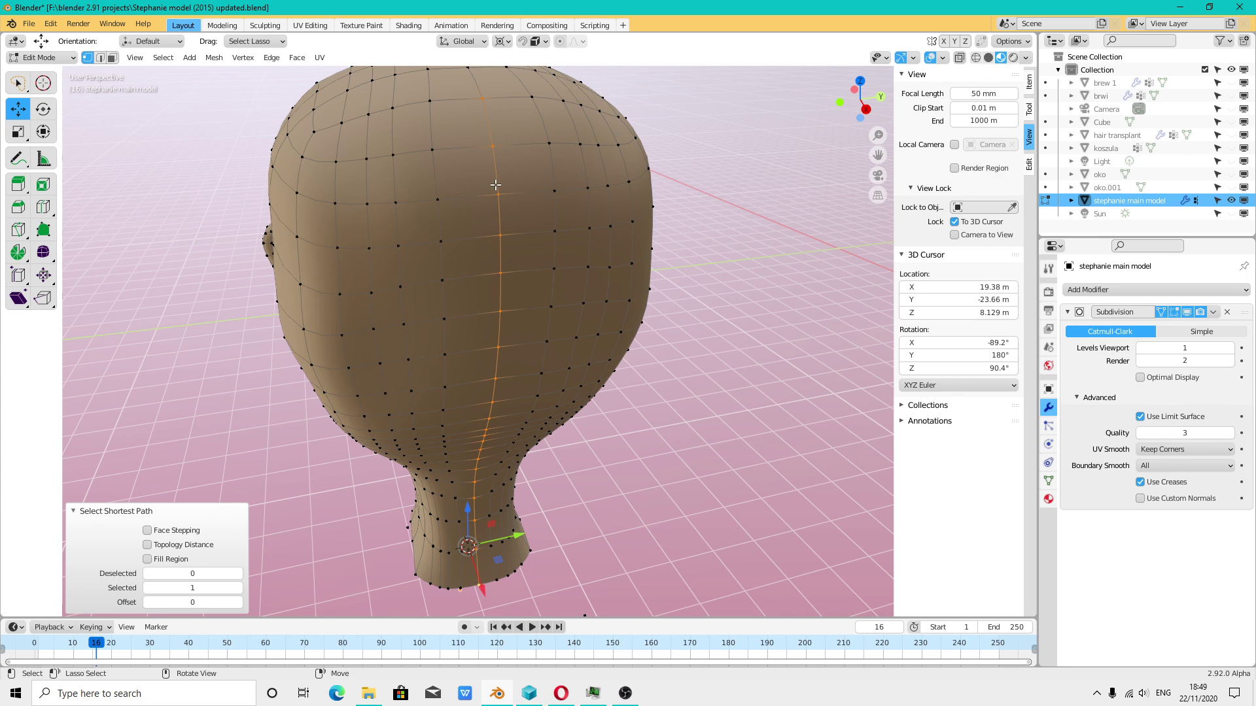
{"action": "left_click", "coordinate": [101, 57]}
{"action": "left_click", "coordinate": [450, 102]}
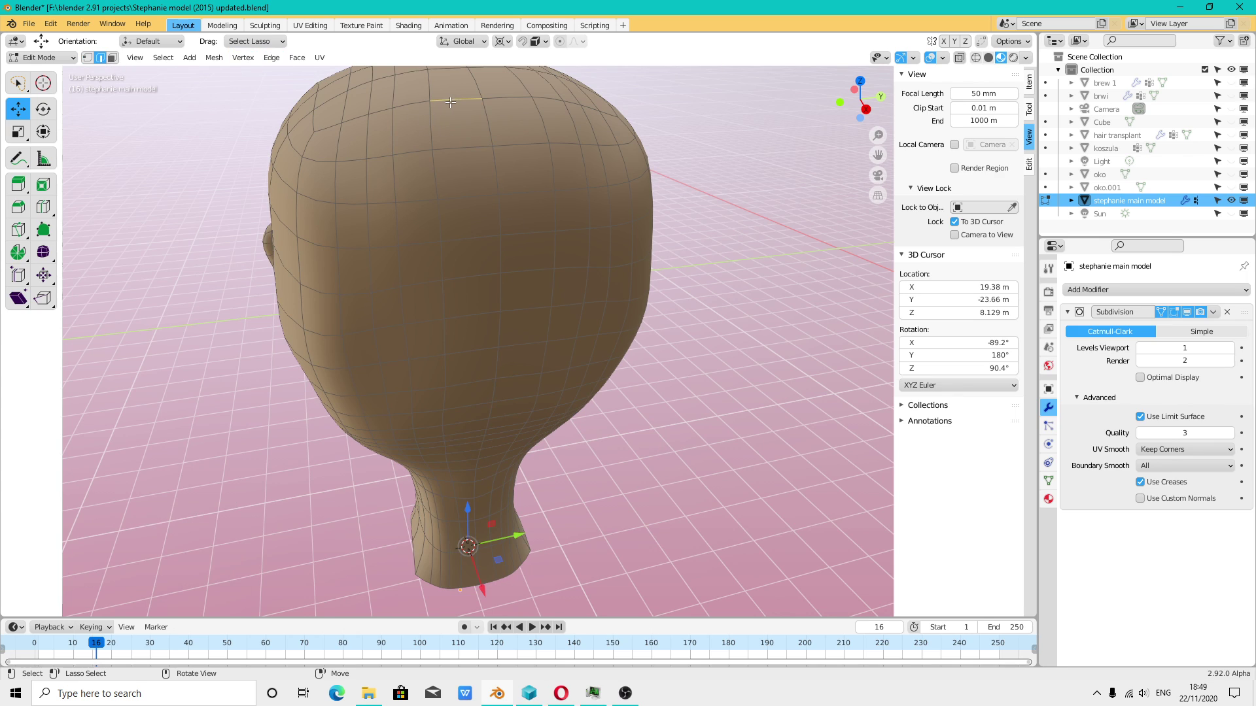
{"action": "key", "text": "ctrl"}
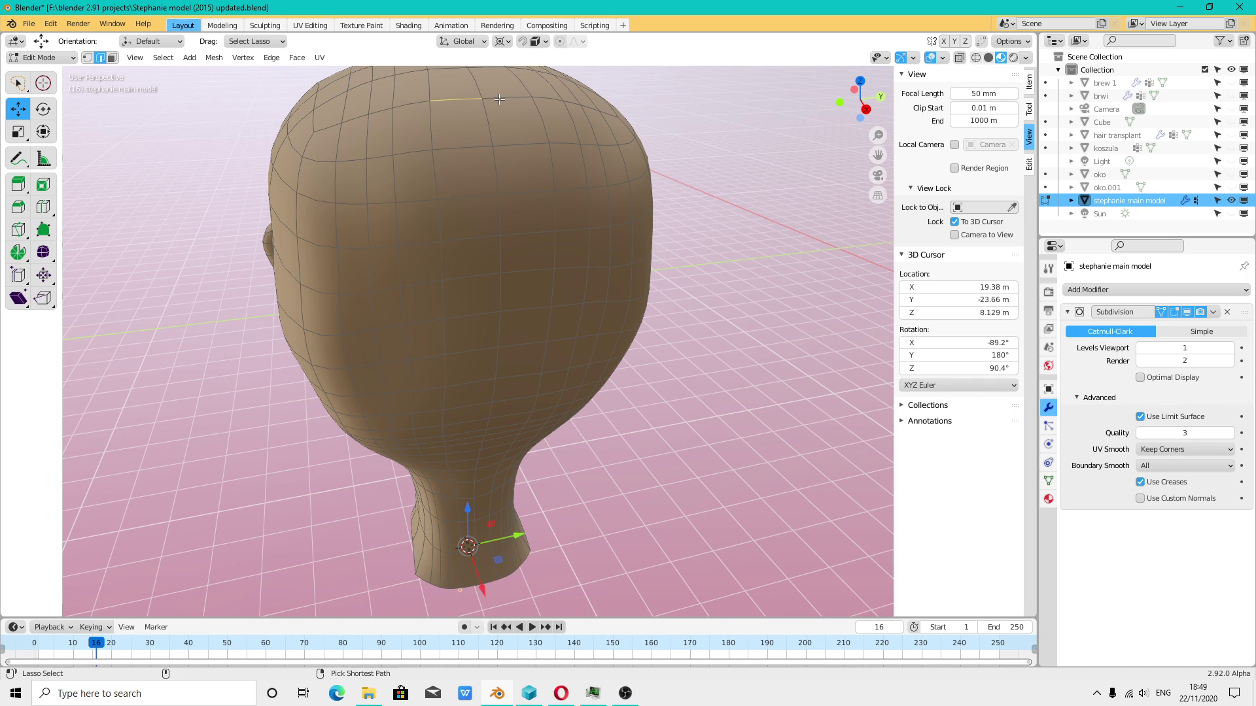
{"action": "left_click", "coordinate": [469, 100], "text": "alt"}
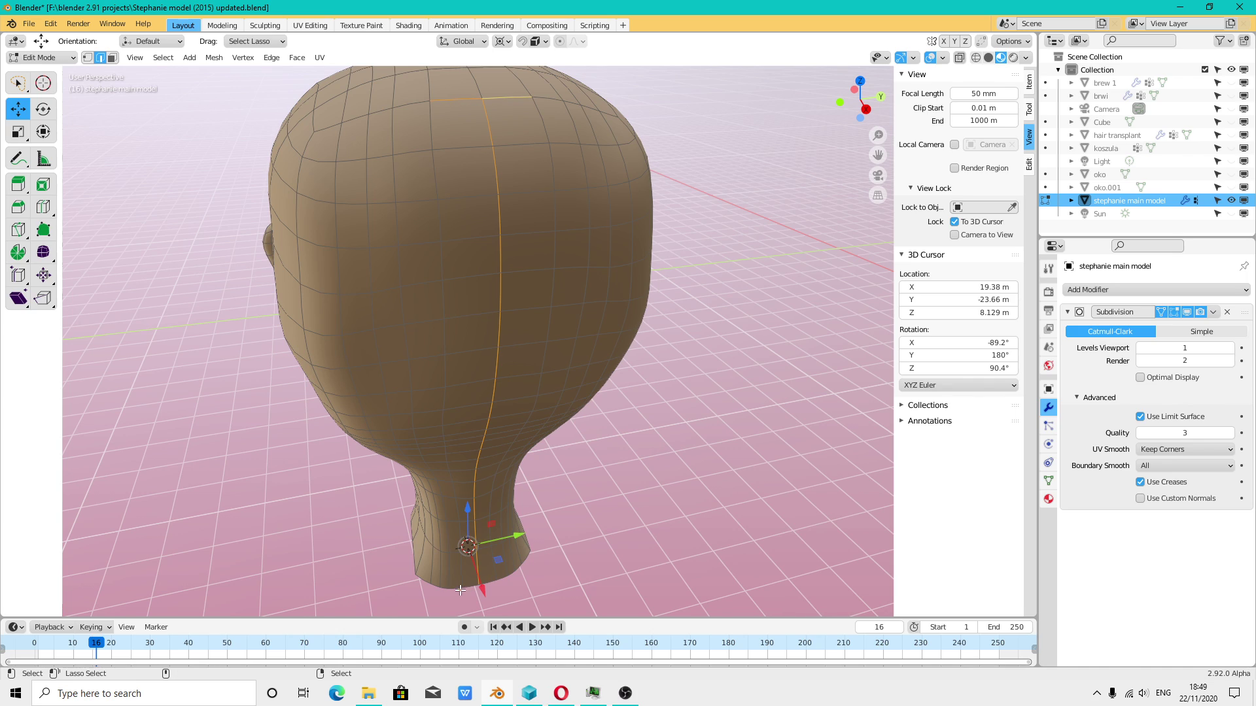
{"action": "key", "text": "shift+r"}
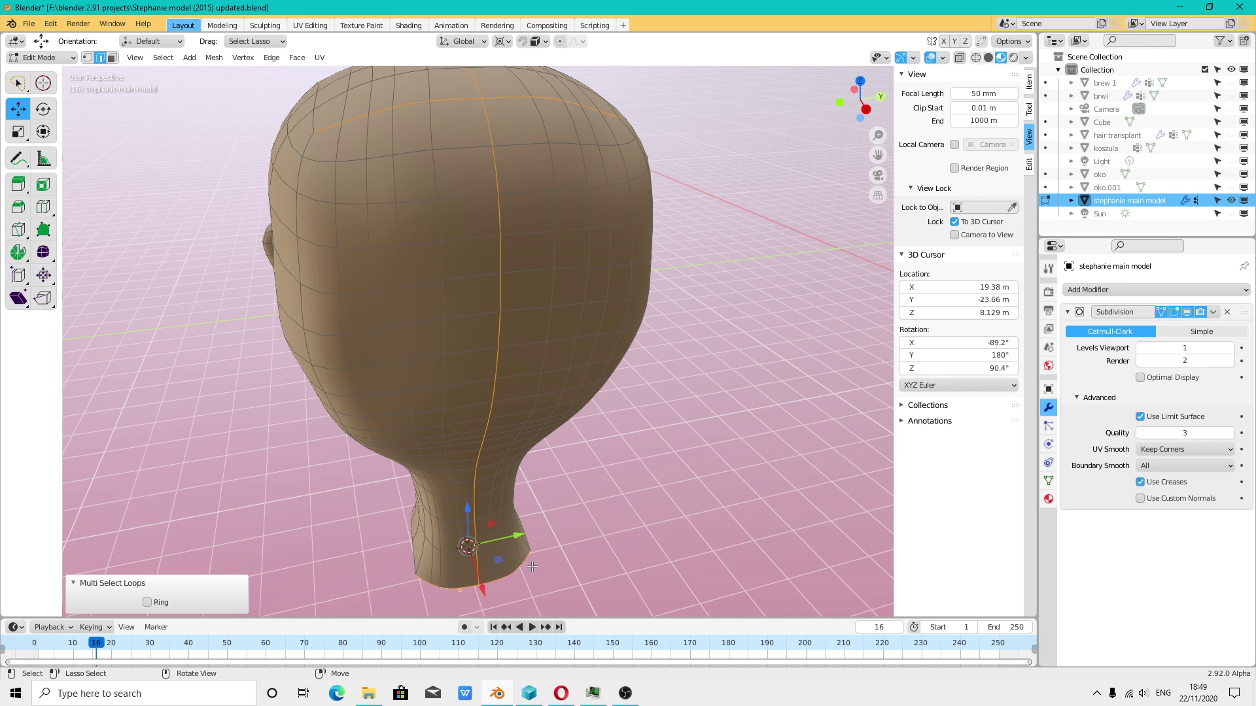
{"action": "mouse_move", "coordinate": [536, 543]}
{"action": "middle_mouse_down"}
{"action": "mouse_move", "coordinate": [365, 442]}
{"action": "mouse_move", "coordinate": [569, 391]}
{"action": "mouse_move", "coordinate": [590, 458]}
{"action": "middle_mouse_up"}
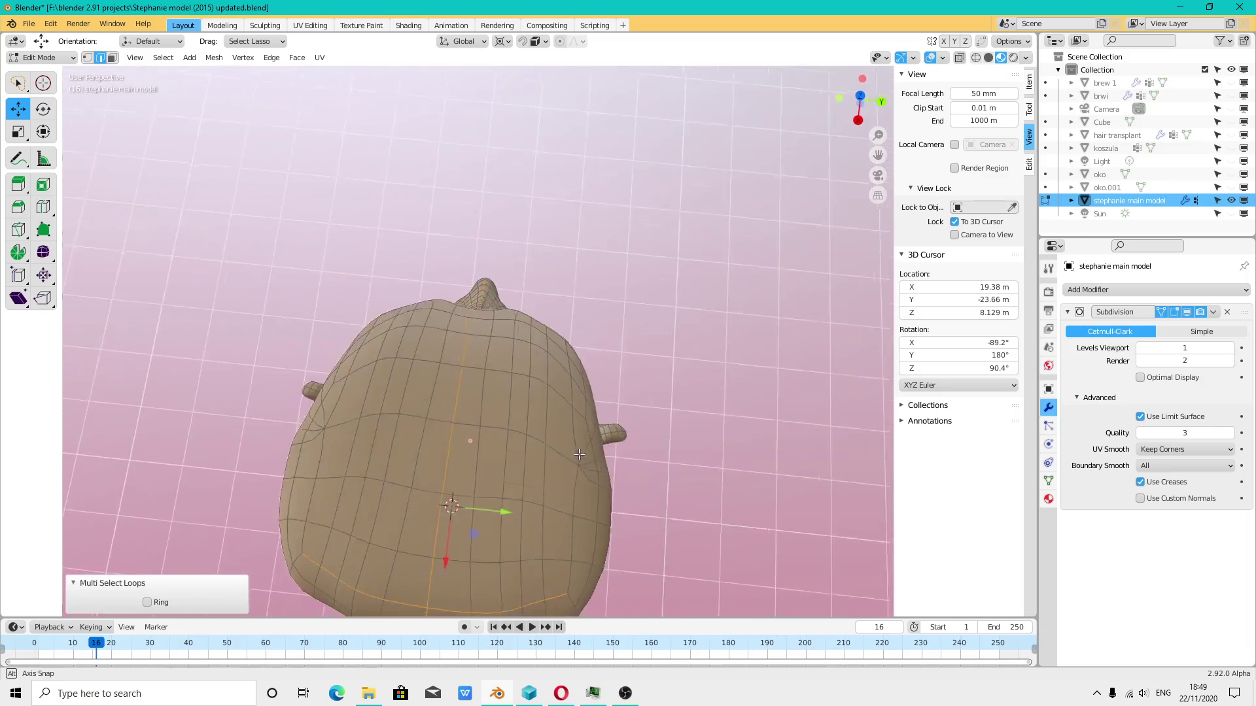
{"action": "mouse_move", "coordinate": [591, 458]}
{"action": "middle_mouse_down"}
{"action": "mouse_move", "coordinate": [614, 366]}
{"action": "mouse_move", "coordinate": [405, 558]}
{"action": "middle_mouse_up"}
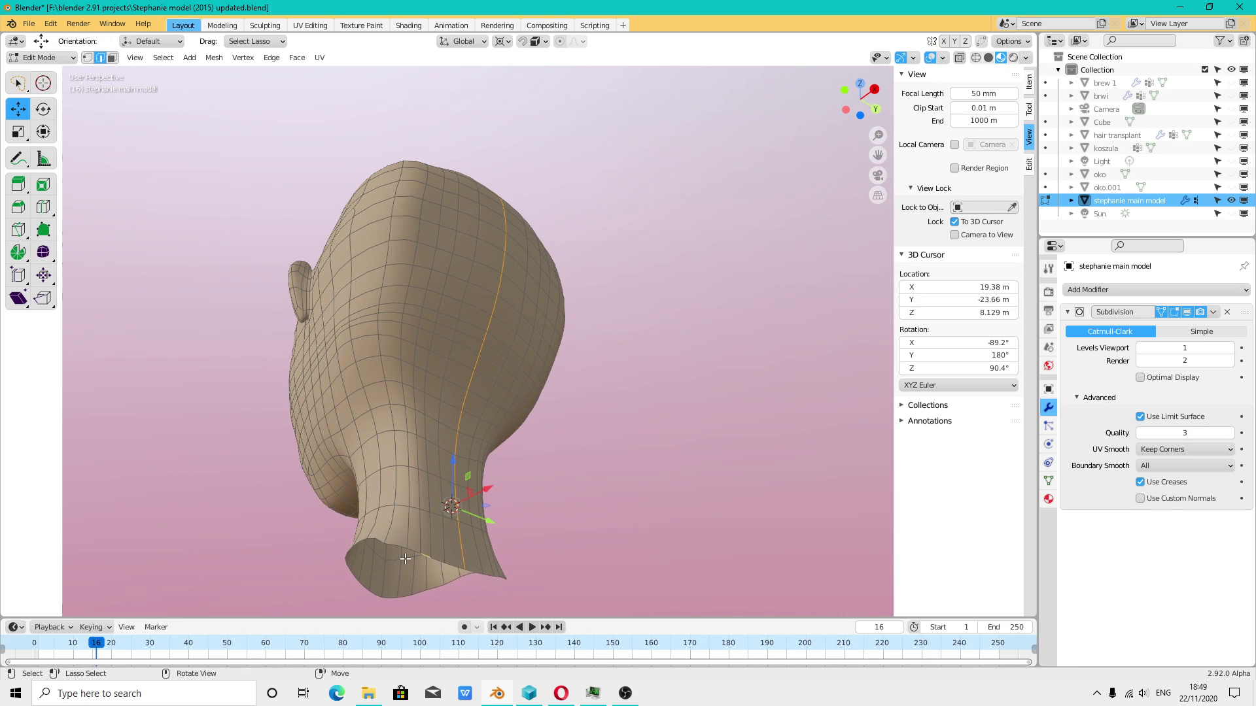
- Select the edge loop at the base of the neck and extend it along the neck rim
{"action": "scroll", "coordinate": [382, 557], "scroll_direction": "up", "scroll_amount": 1}
{"action": "left_click", "coordinate": [364, 547], "text": "alt"}
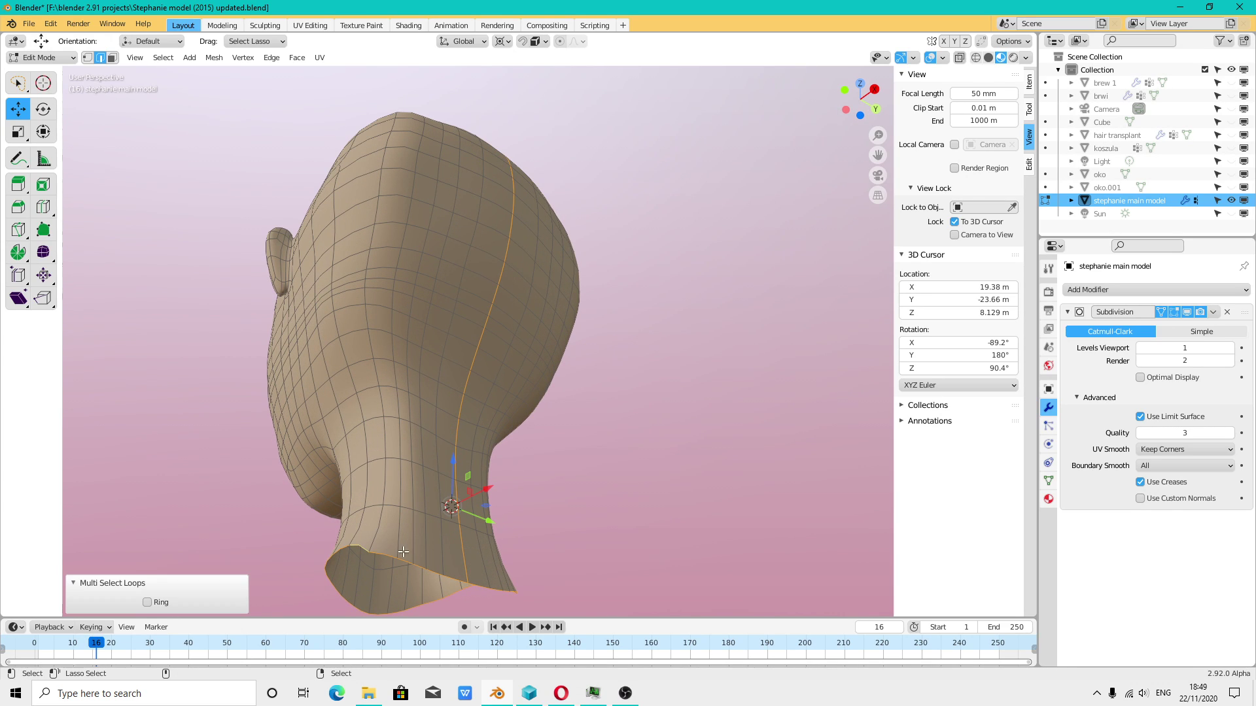
{"action": "mouse_move", "coordinate": [365, 548]}
{"action": "middle_mouse_down"}
{"action": "mouse_move", "coordinate": [592, 391]}
{"action": "mouse_move", "coordinate": [796, 327]}
{"action": "mouse_move", "coordinate": [553, 260]}
{"action": "middle_mouse_up"}
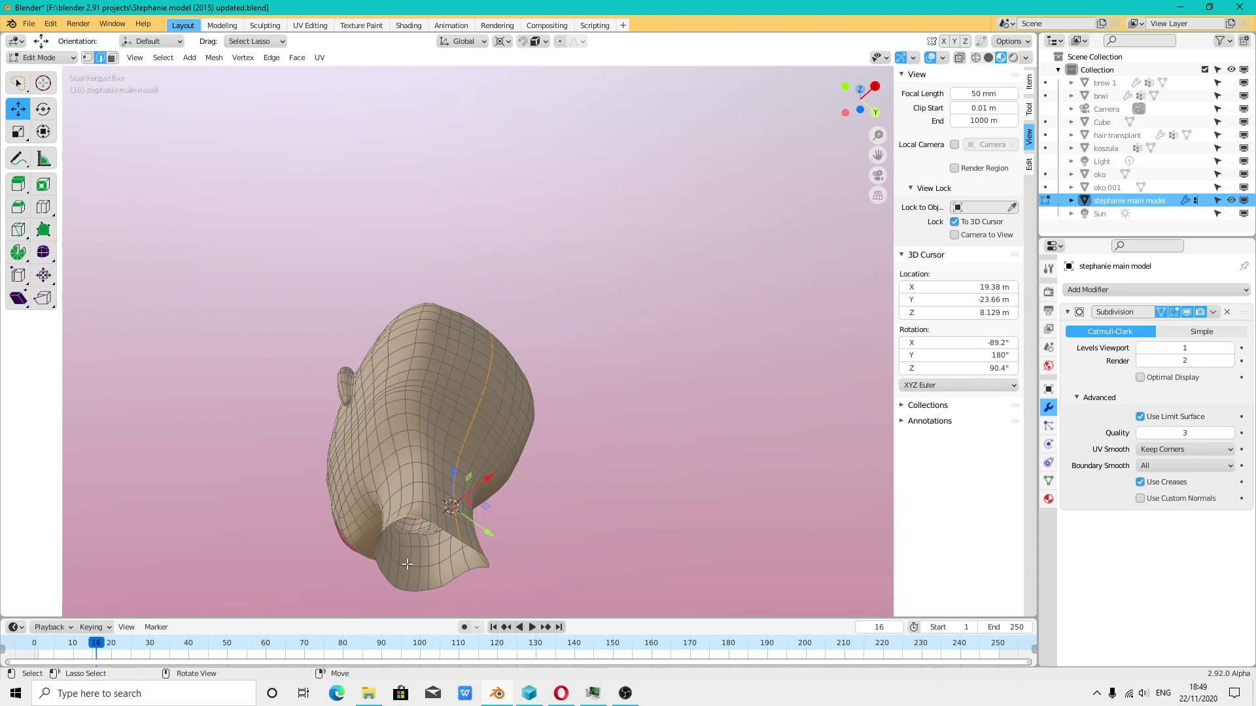
{"action": "scroll", "coordinate": [431, 555], "scroll_direction": "up", "scroll_amount": 3}
{"action": "left_click", "coordinate": [450, 576], "text": "alt"}
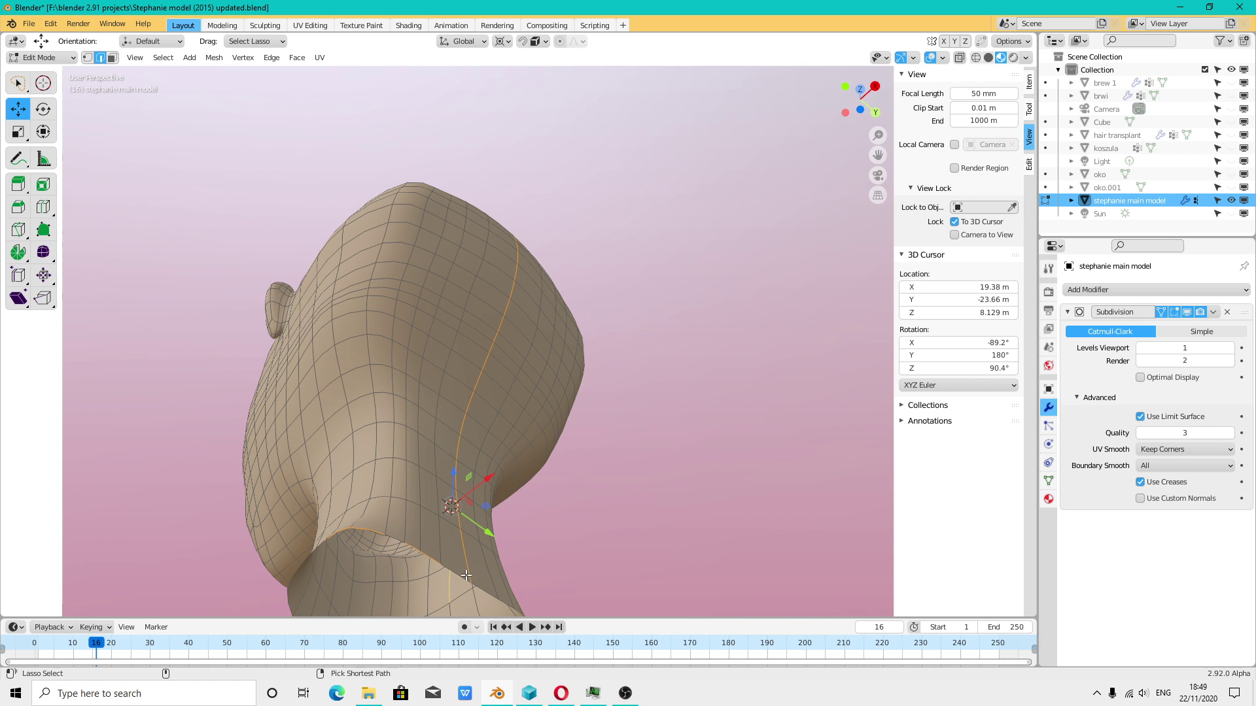
{"action": "left_click", "coordinate": [466, 575], "text": "ctrl"}
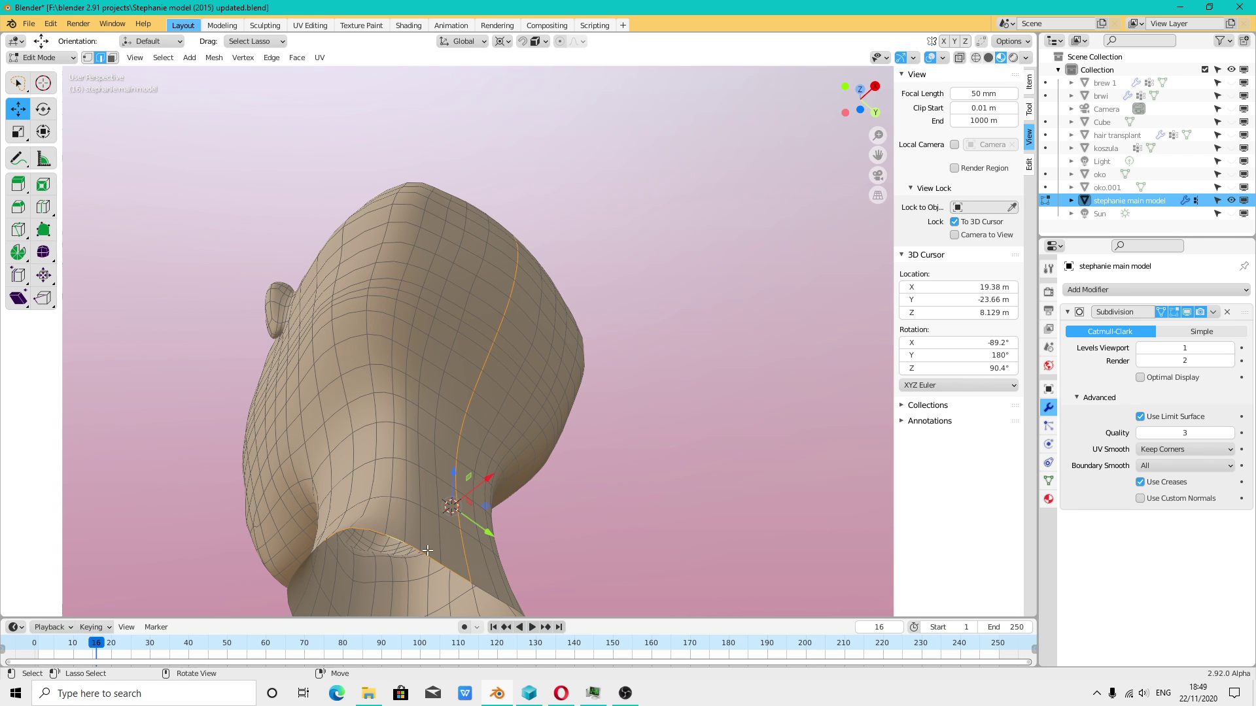
{"action": "mouse_move", "coordinate": [393, 538]}
{"action": "middle_mouse_down"}
{"action": "mouse_move", "coordinate": [415, 475]}
{"action": "mouse_move", "coordinate": [516, 436]}
{"action": "middle_mouse_up"}
{"action": "left_click", "coordinate": [374, 472], "text": "ctrl"}
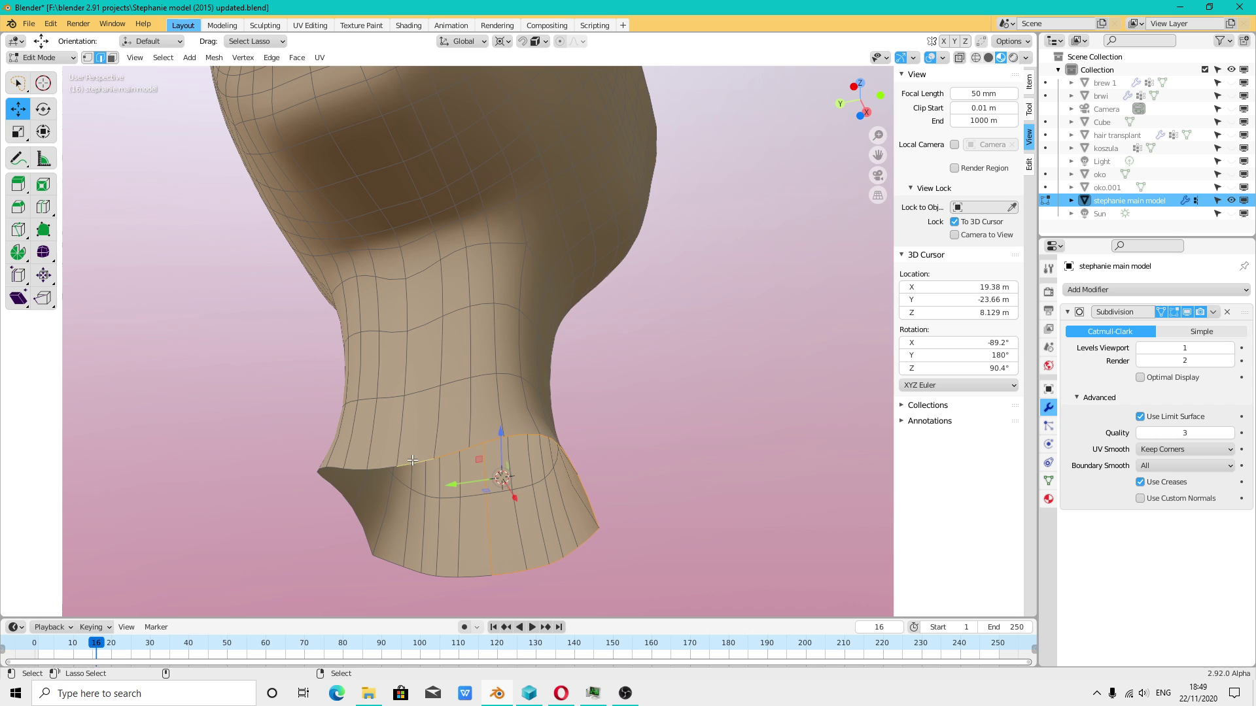
- Add a vertical edge up the back of the neck to the selection, undoing an accidental move
{"action": "middle_click_drag", "start_coordinate": [386, 463], "coordinate": [477, 504]}
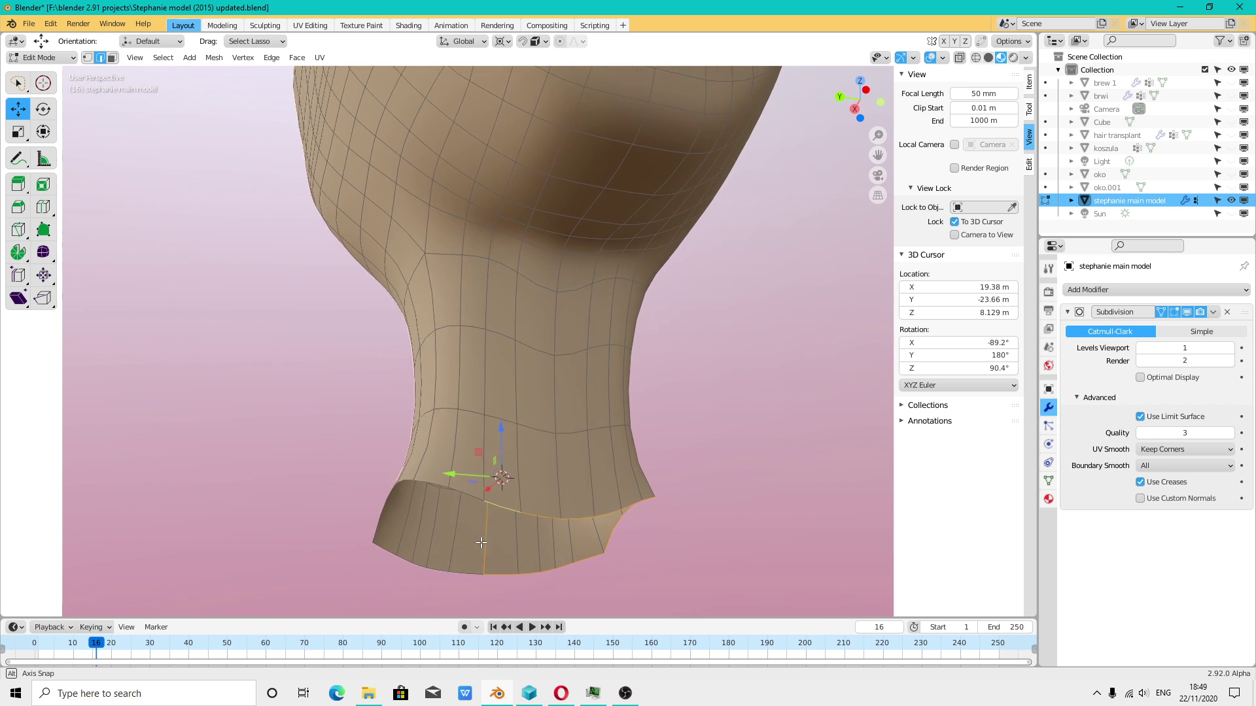
{"action": "key", "text": "g"}
{"action": "left_click", "coordinate": [493, 498]}
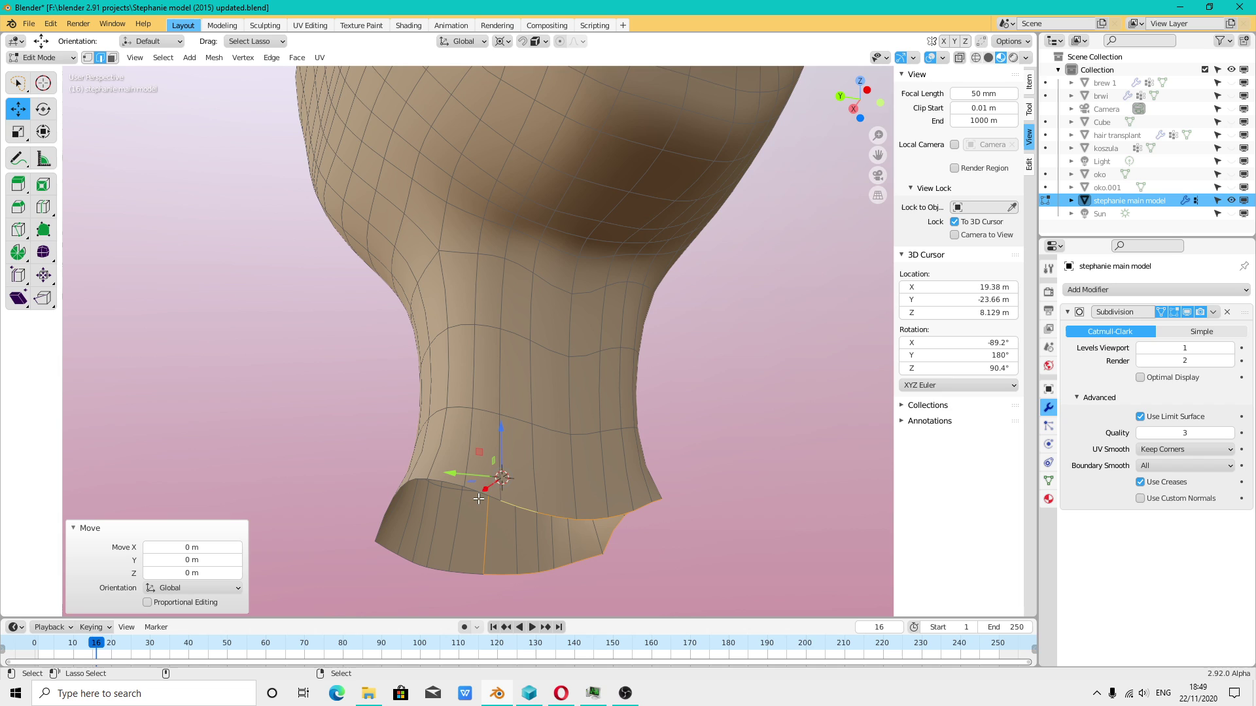
{"action": "key", "text": "ctrl+z"}
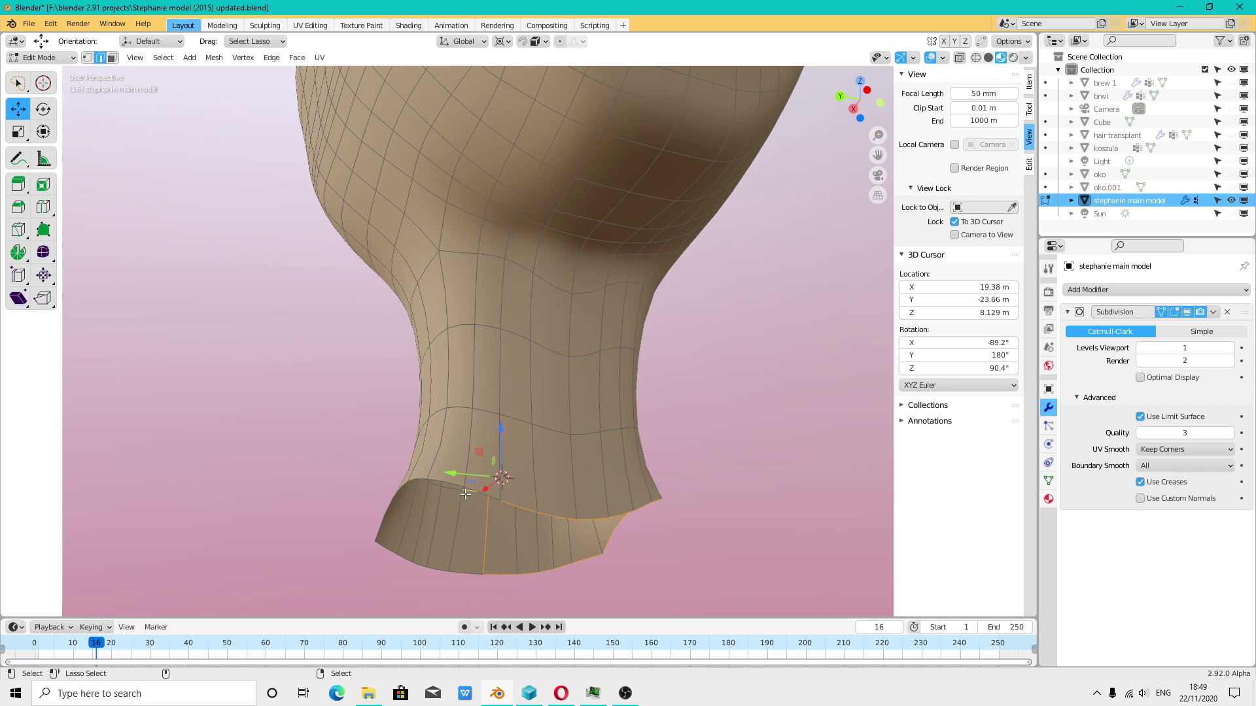
{"action": "middle_click_drag", "start_coordinate": [517, 534], "coordinate": [473, 492]}
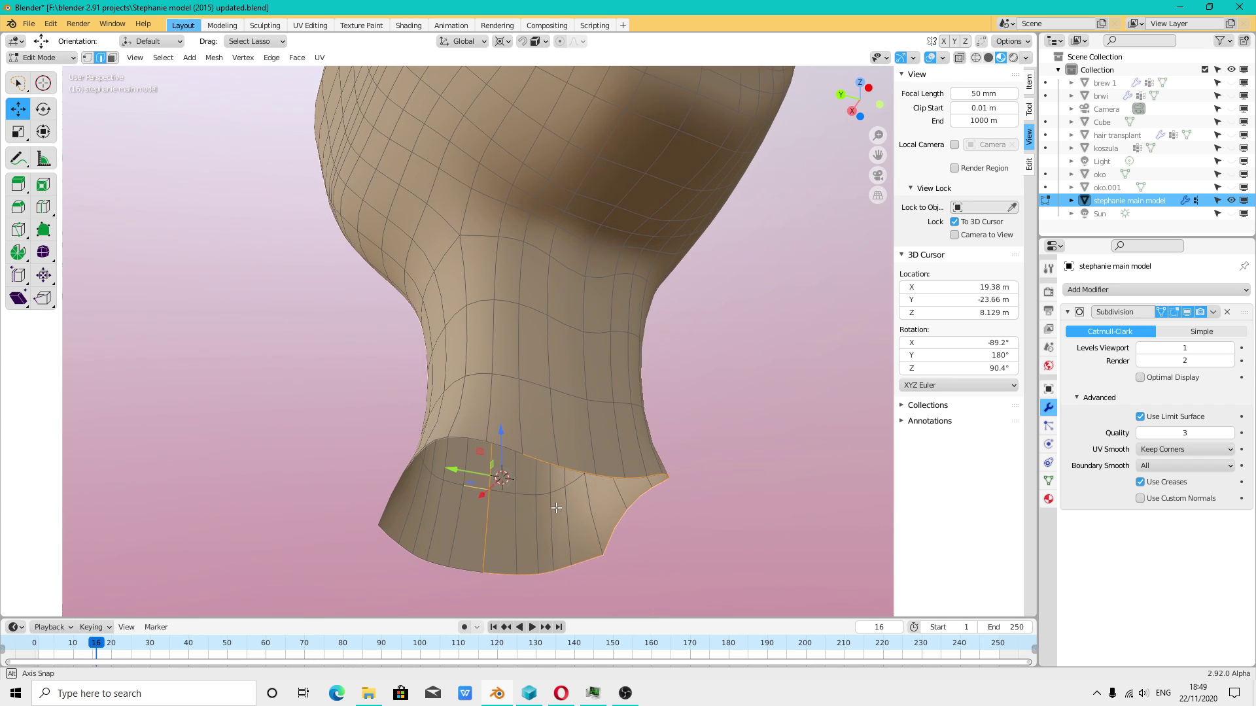
{"action": "left_click", "coordinate": [461, 494], "text": "shift"}
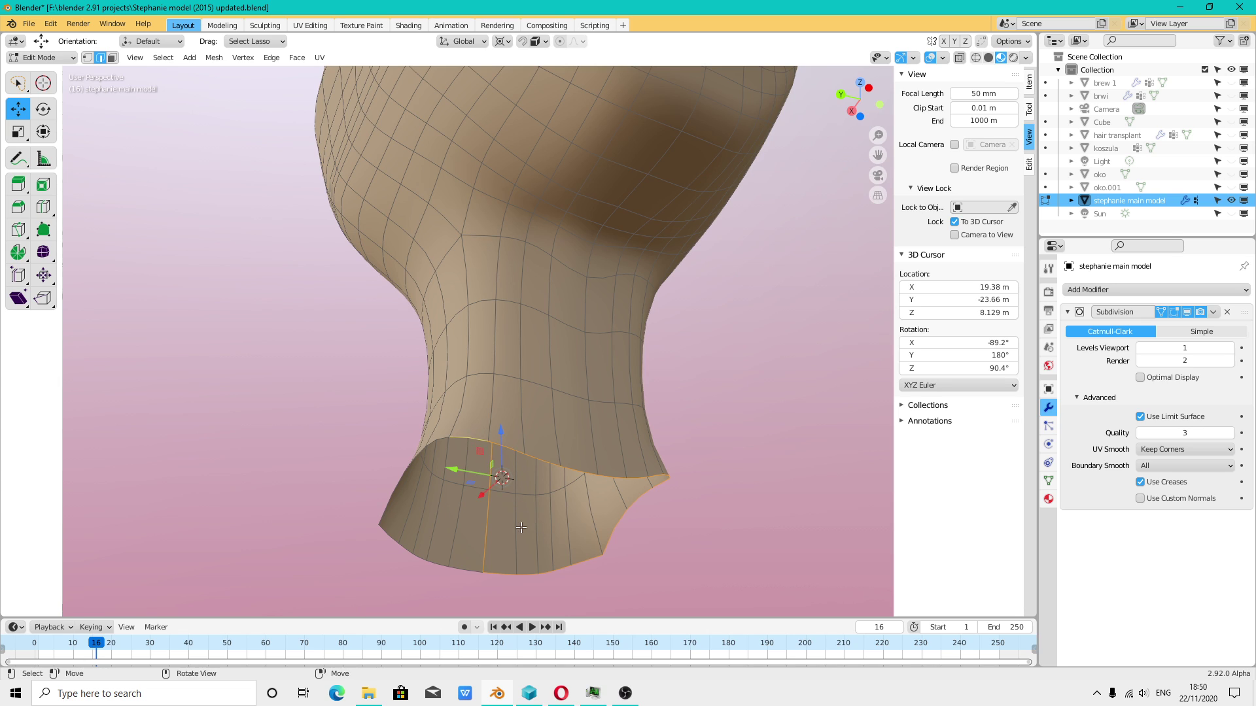
{"action": "middle_click_drag", "start_coordinate": [475, 435], "coordinate": [581, 514]}
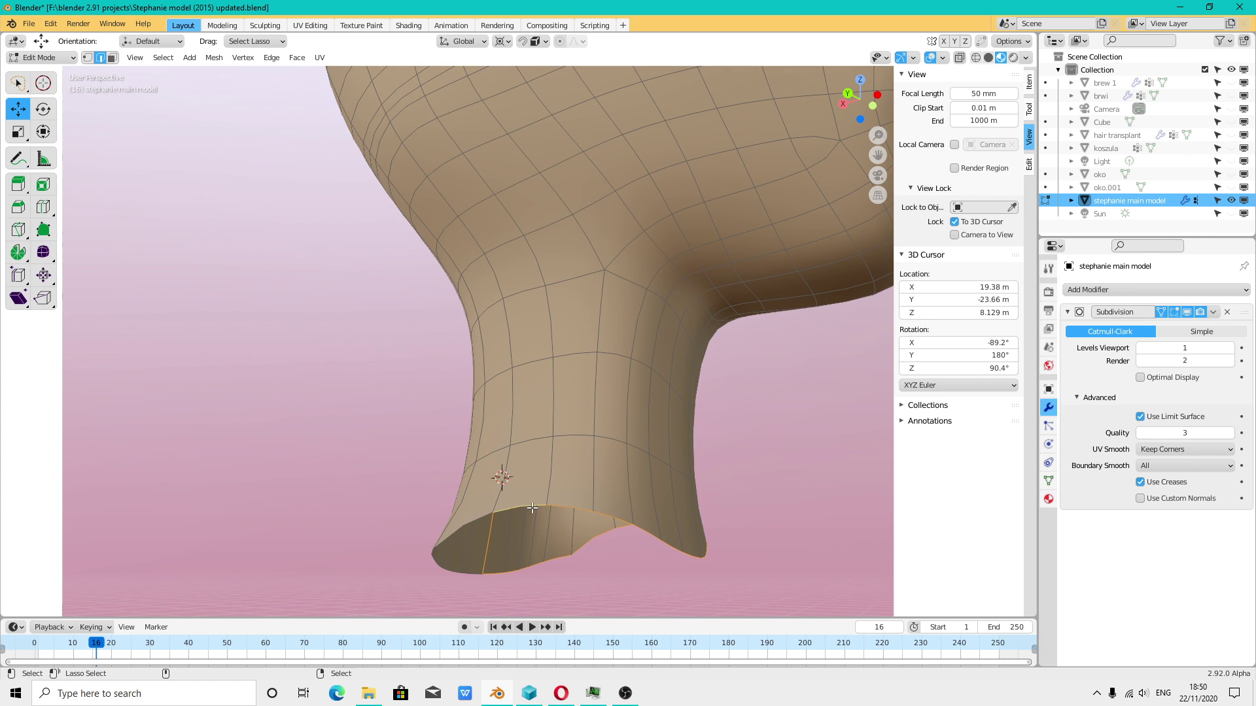
{"action": "mouse_move", "coordinate": [487, 517]}
{"action": "middle_mouse_down"}
{"action": "mouse_move", "coordinate": [666, 553]}
{"action": "mouse_move", "coordinate": [611, 530]}
{"action": "middle_mouse_up"}
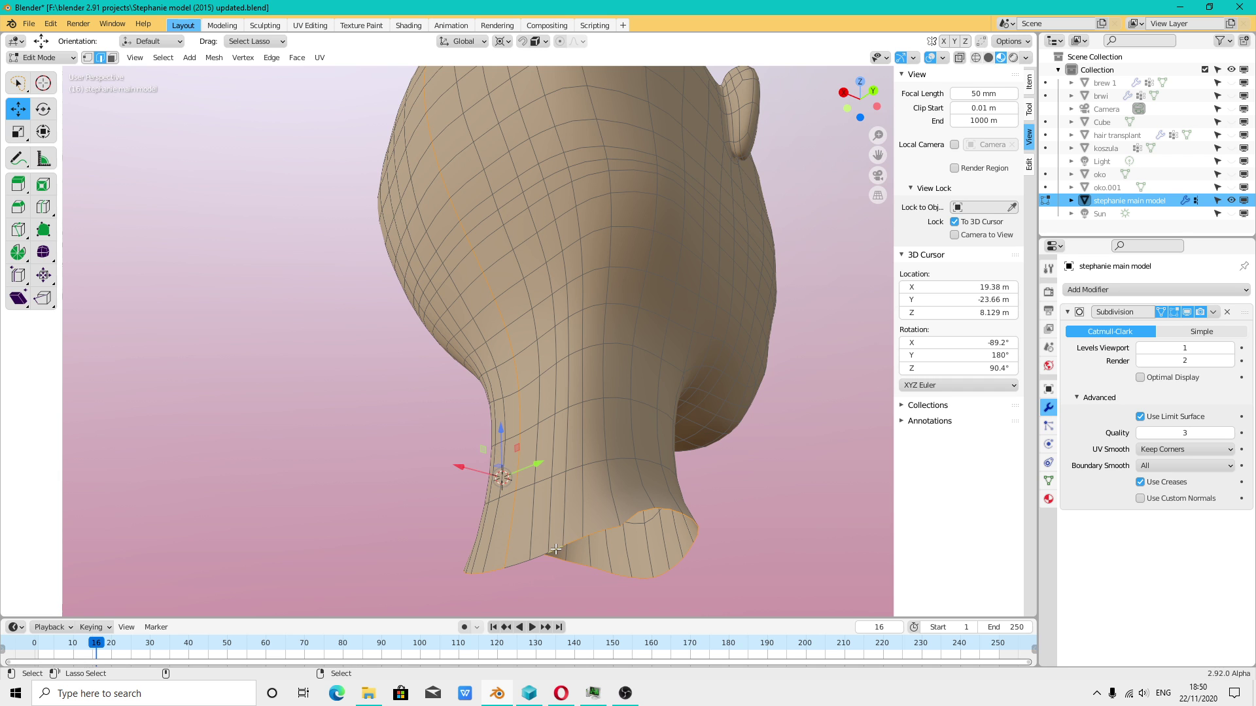
{"action": "mouse_move", "coordinate": [527, 561]}
{"action": "middle_mouse_down"}
{"action": "mouse_move", "coordinate": [696, 440]}
{"action": "mouse_move", "coordinate": [575, 247]}
{"action": "middle_mouse_up"}
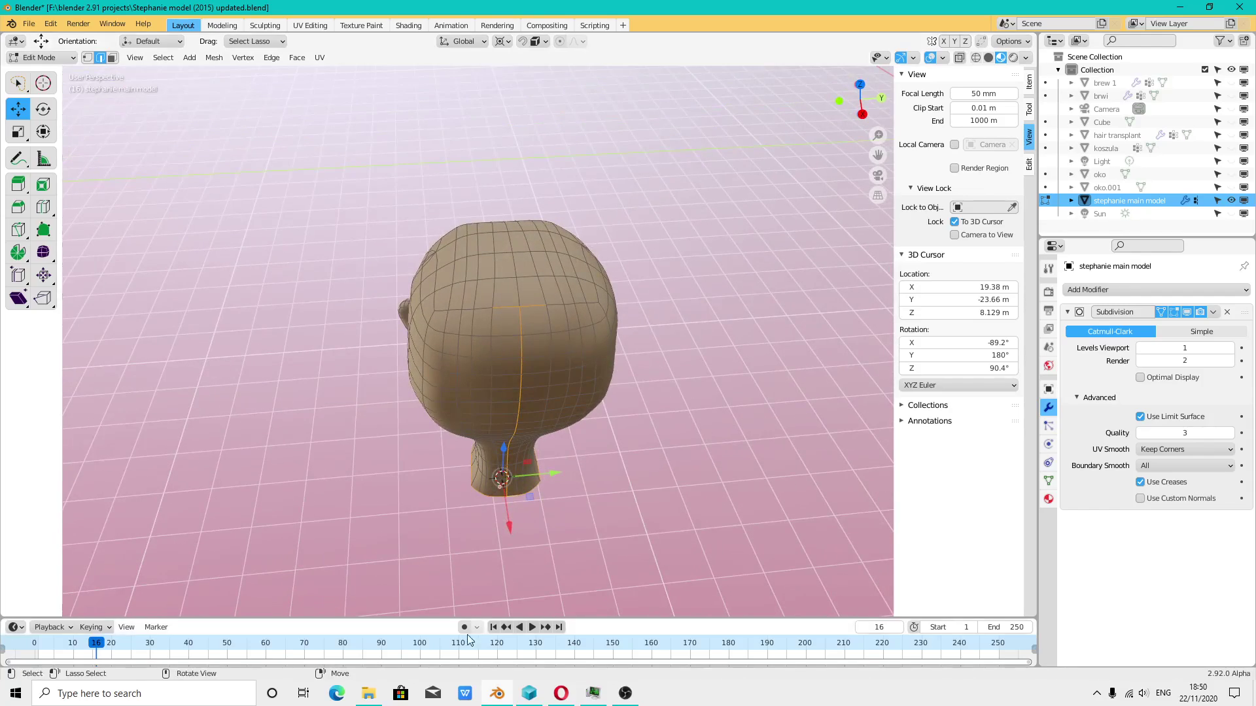
- Mark the selected back-of-head and neck edges as a UV seam, then select the whole mesh
{"action": "scroll", "coordinate": [575, 247], "scroll_direction": "up", "scroll_amount": 2}
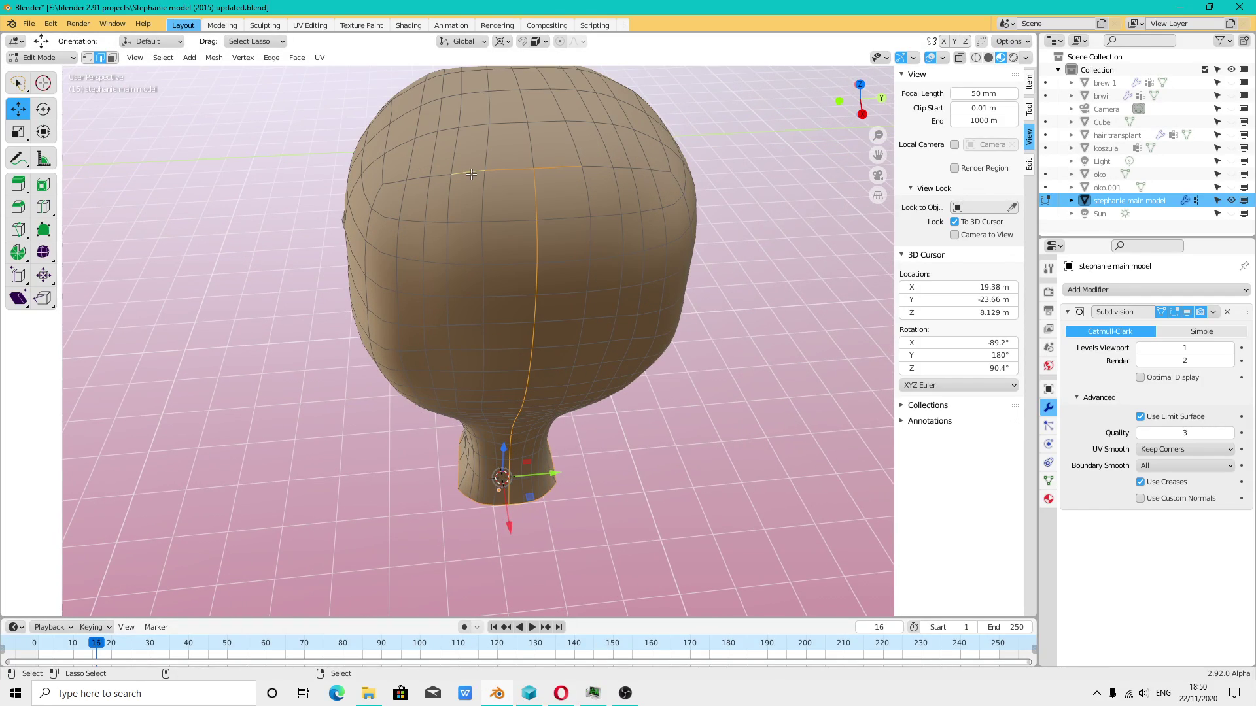
{"action": "left_click", "coordinate": [318, 58]}
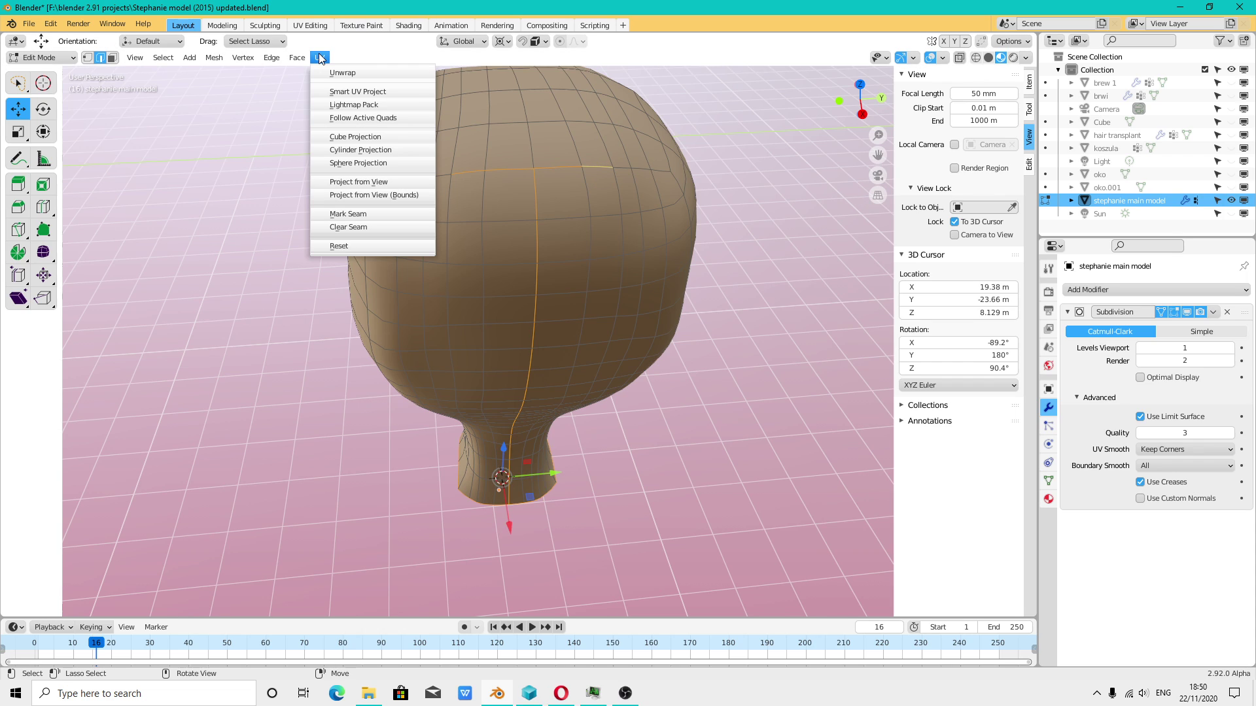
{"action": "left_click", "coordinate": [362, 213]}
{"action": "middle_click_drag", "start_coordinate": [362, 208], "coordinate": [518, 353]}
{"action": "key", "text": "a"}
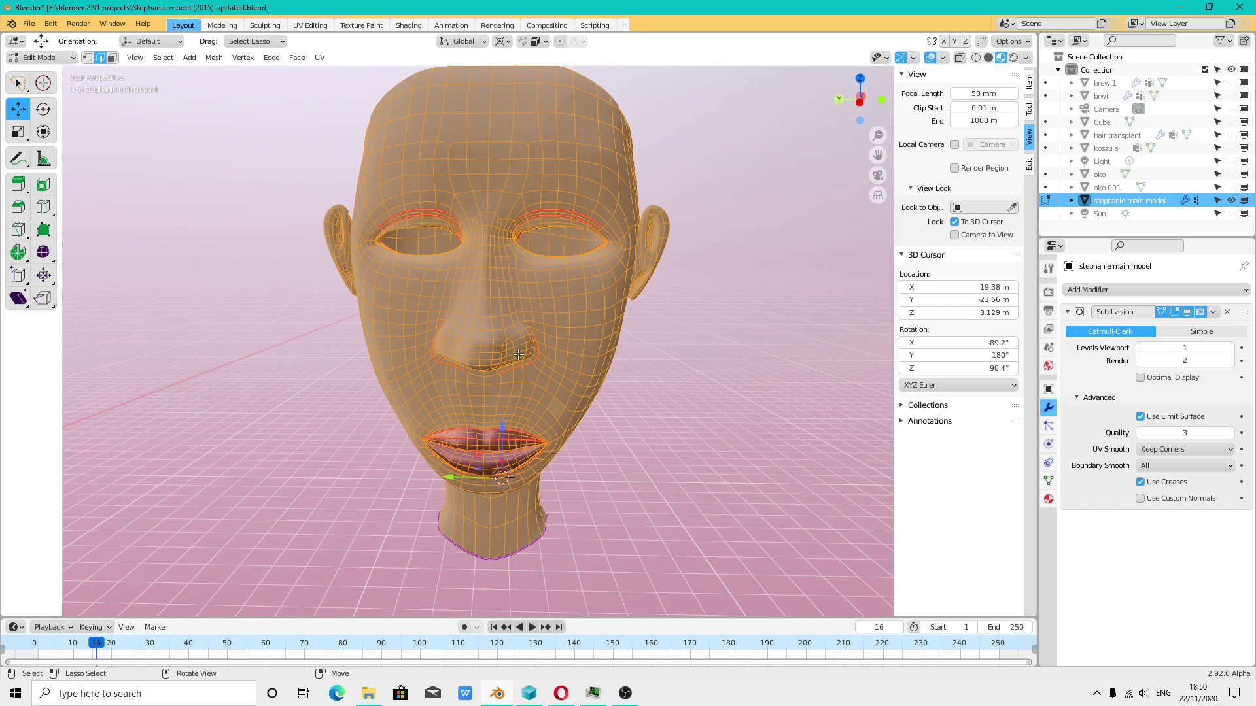
{"action": "middle_click_drag", "start_coordinate": [615, 322], "coordinate": [578, 242]}
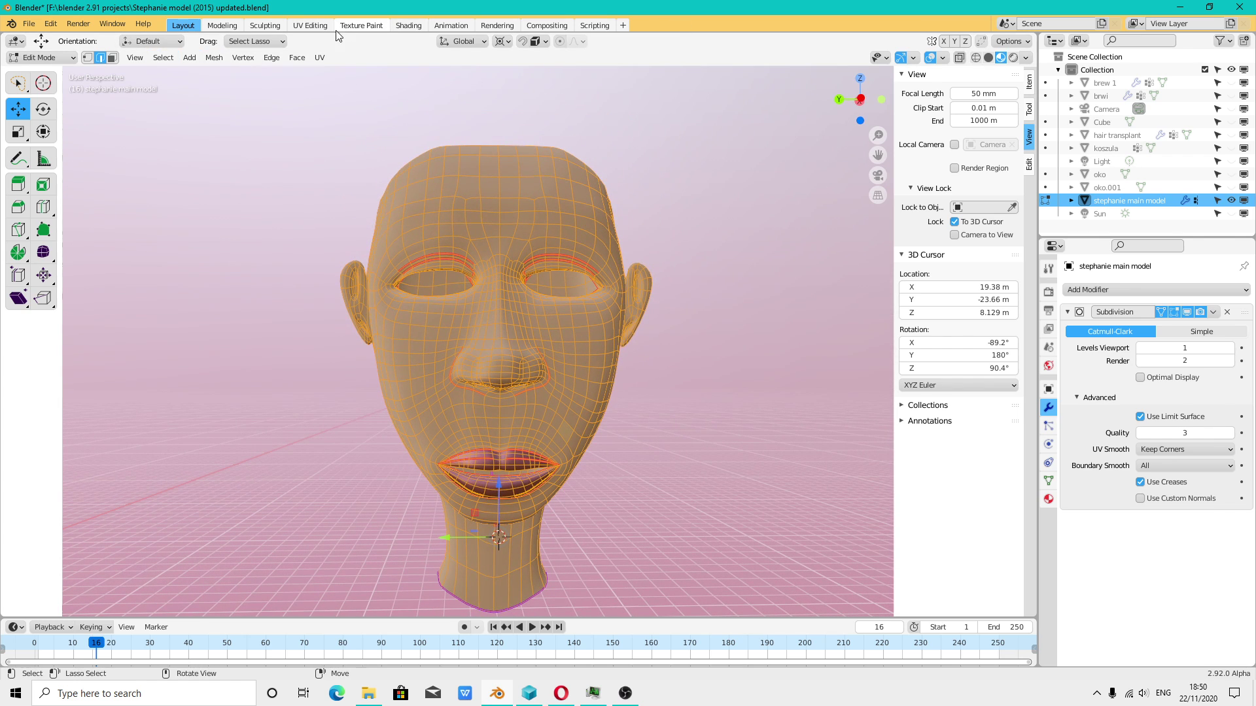
- Switch to the UV Editing workspace and snap the 3D cursor to the selection
{"action": "left_click", "coordinate": [310, 26]}
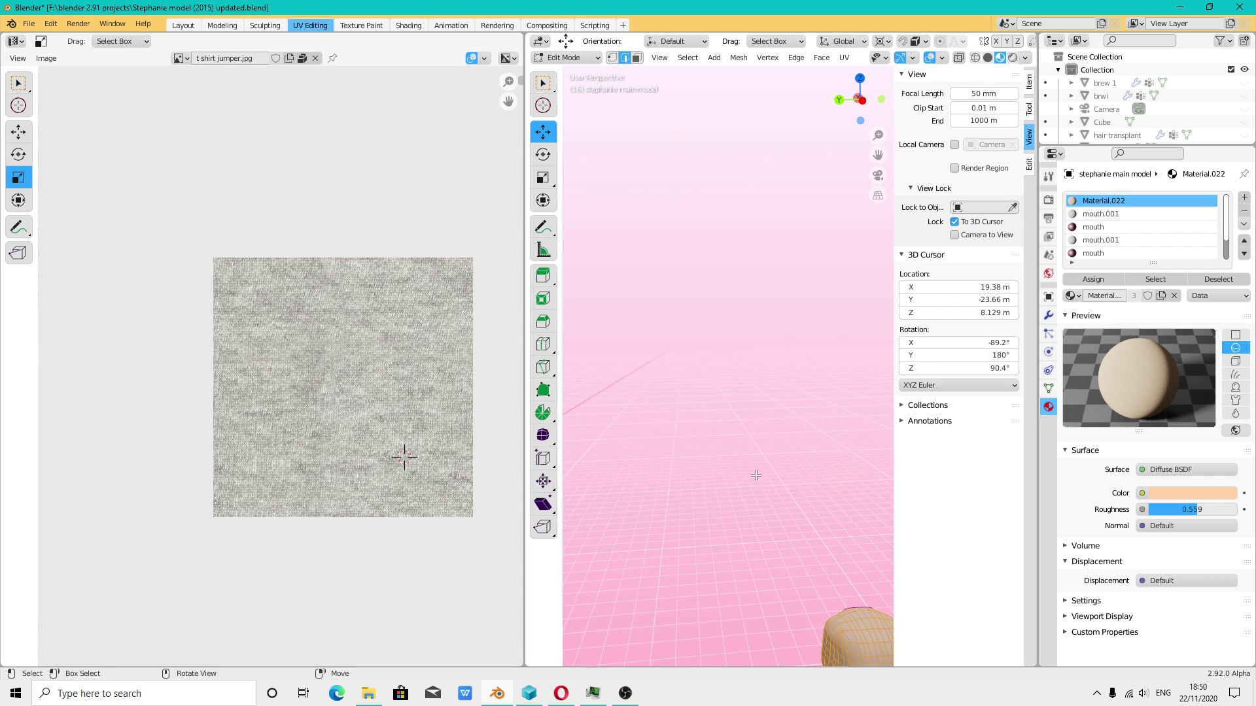
{"action": "key", "text": "shift+s"}
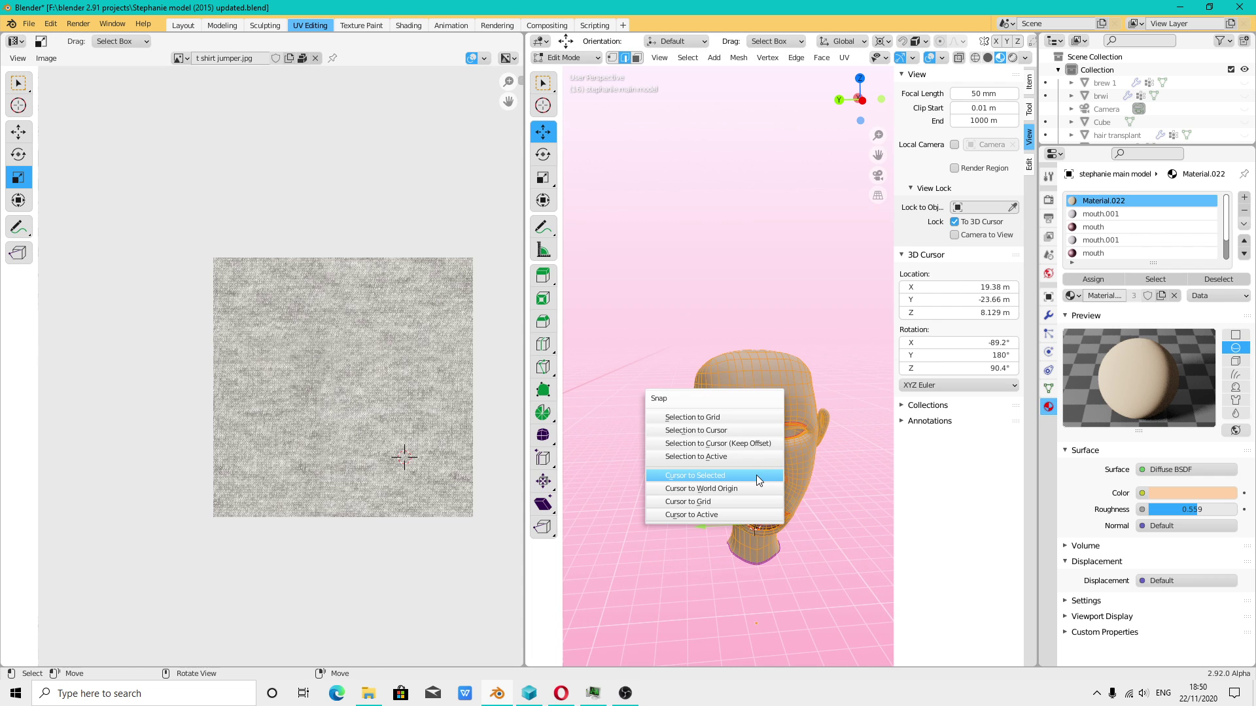
{"action": "left_click", "coordinate": [757, 482]}
{"action": "scroll", "coordinate": [829, 548], "scroll_direction": "up", "scroll_amount": 3}
{"action": "scroll", "coordinate": [829, 549], "scroll_direction": "up", "scroll_amount": 2}
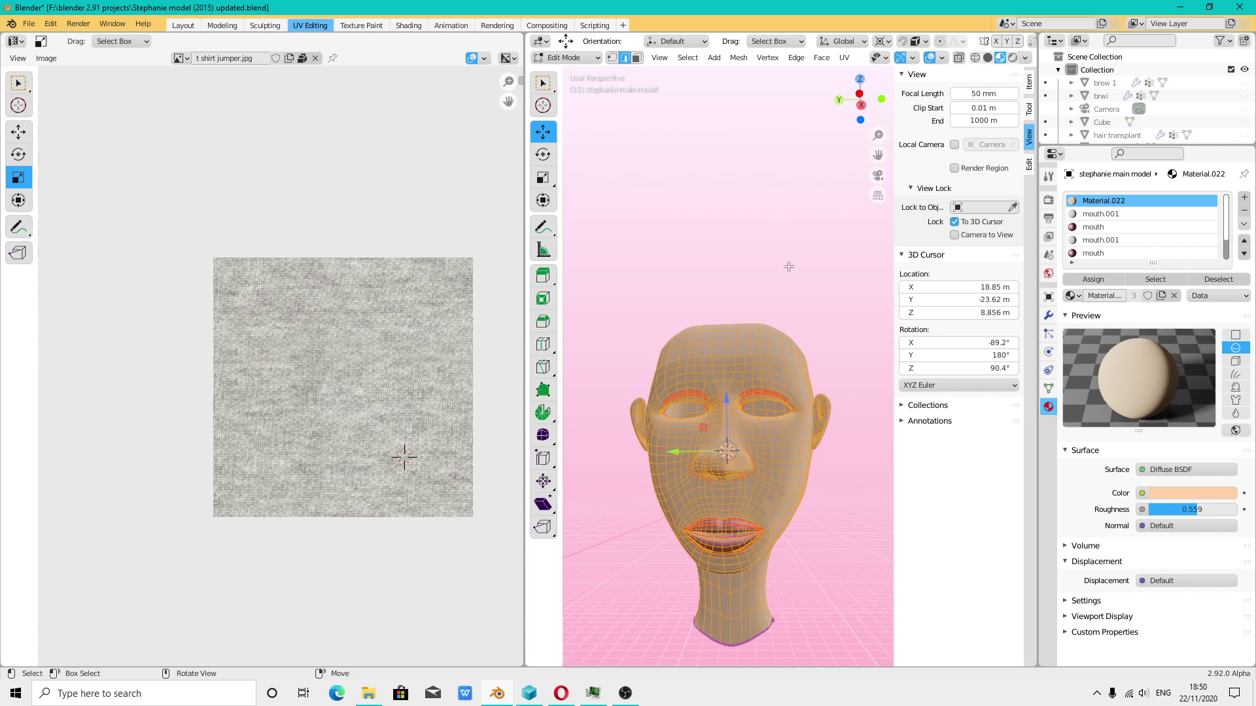
- Unwrap the head mesh and zoom the UV editor onto the resulting layout
{"action": "left_click", "coordinate": [845, 57]}
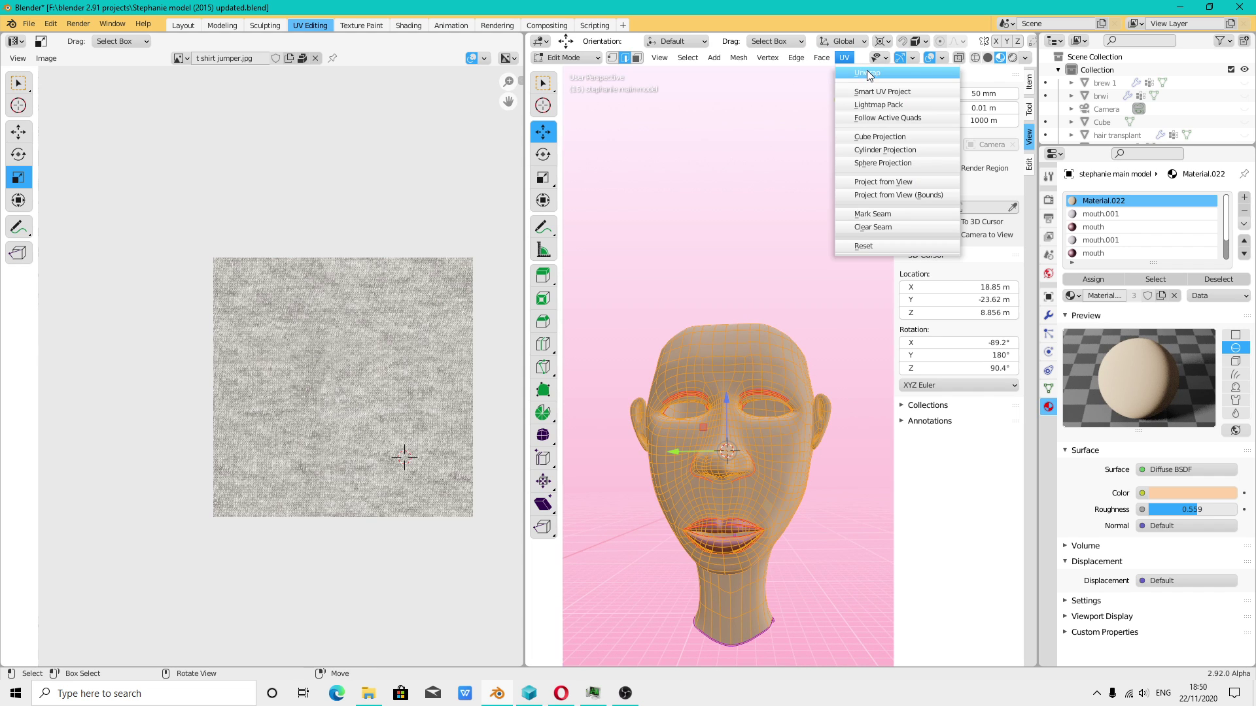
{"action": "left_click", "coordinate": [868, 73]}
{"action": "scroll", "coordinate": [347, 416], "scroll_direction": "up", "scroll_amount": 3}
{"action": "scroll", "coordinate": [347, 416], "scroll_direction": "up", "scroll_amount": 2}
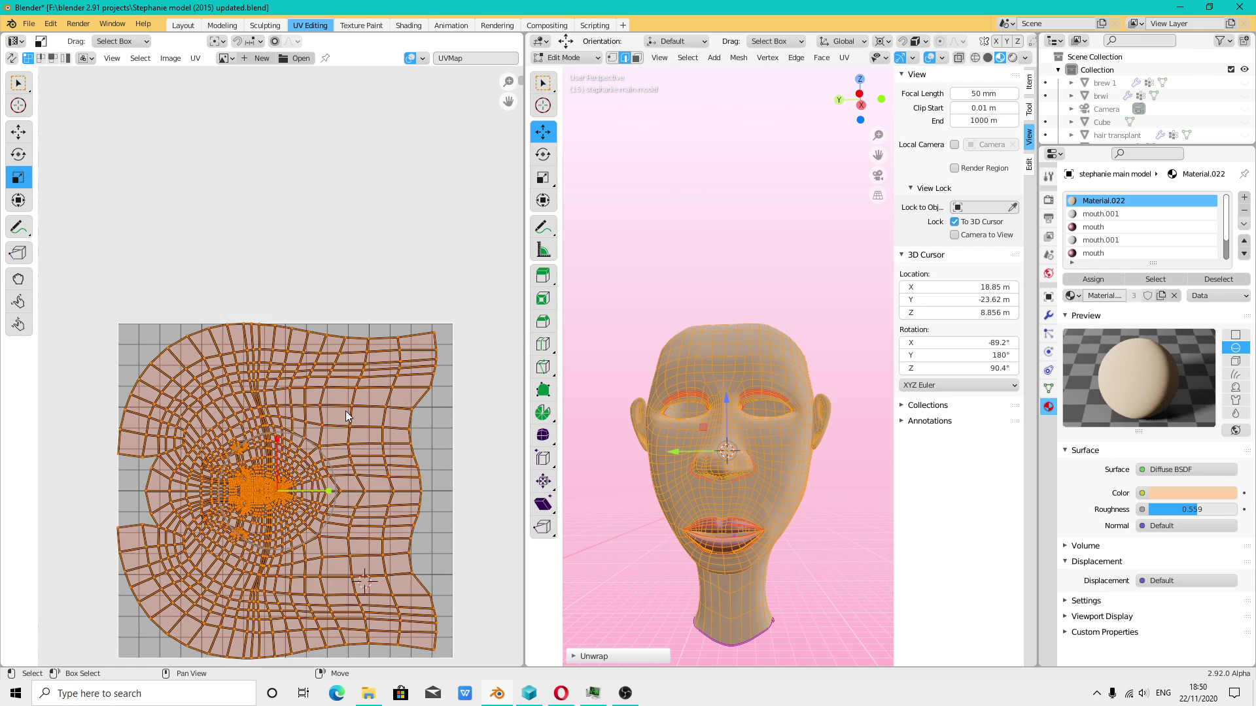
{"action": "scroll", "coordinate": [327, 466], "scroll_direction": "up", "scroll_amount": 2}
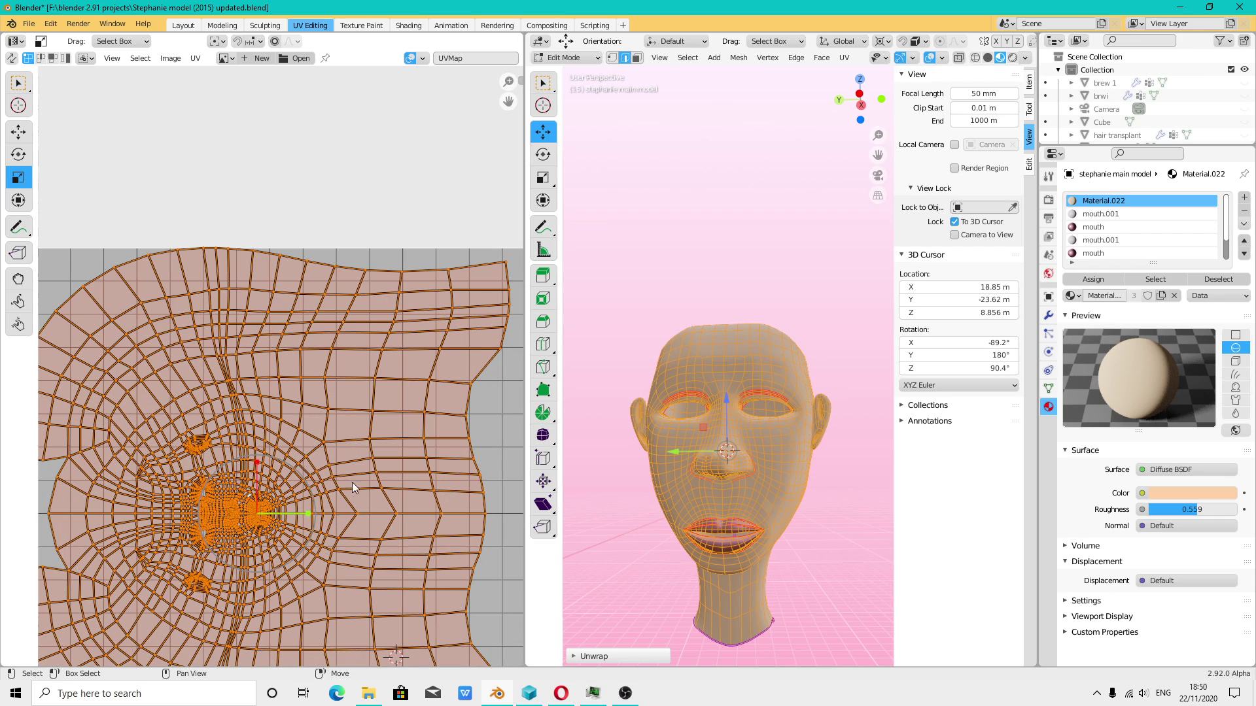
{"action": "scroll", "coordinate": [393, 468], "scroll_direction": "up", "scroll_amount": 3}
{"action": "scroll", "coordinate": [383, 481], "scroll_direction": "up", "scroll_amount": 2}
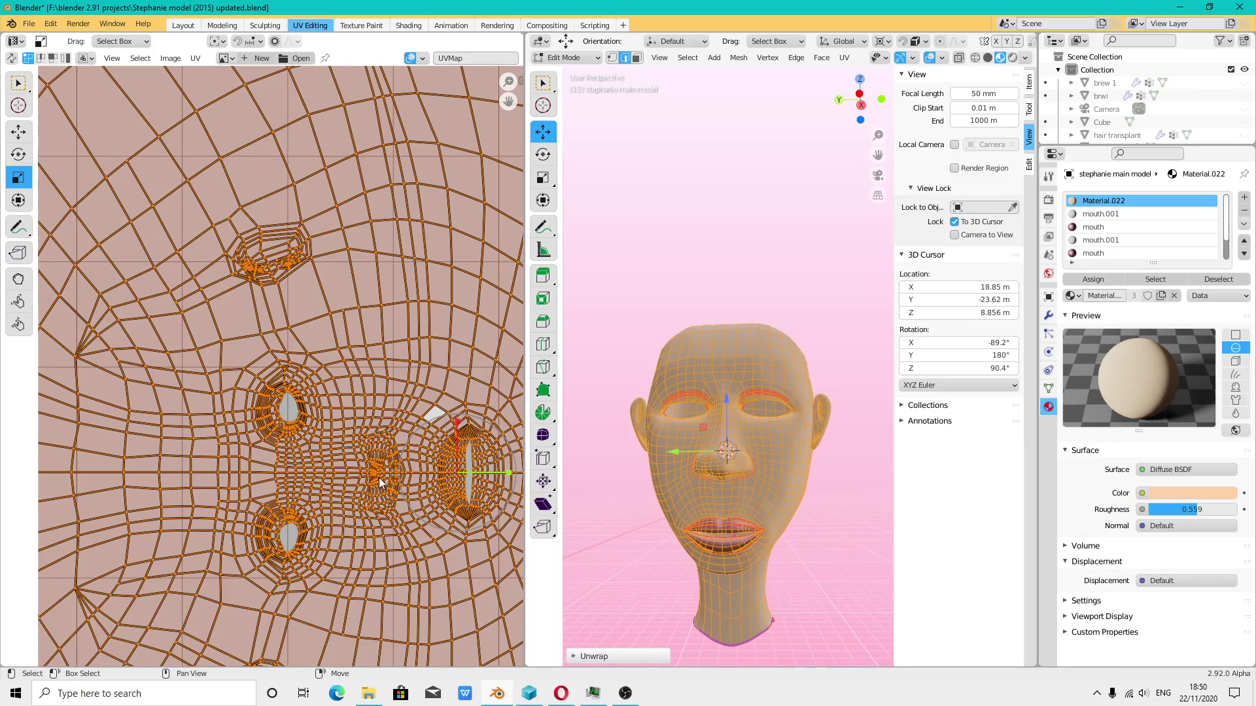
{"action": "scroll", "coordinate": [426, 458], "scroll_direction": "down", "scroll_amount": 3}
{"action": "scroll", "coordinate": [407, 460], "scroll_direction": "down", "scroll_amount": 3}
{"action": "scroll", "coordinate": [445, 509], "scroll_direction": "down", "scroll_amount": 1}
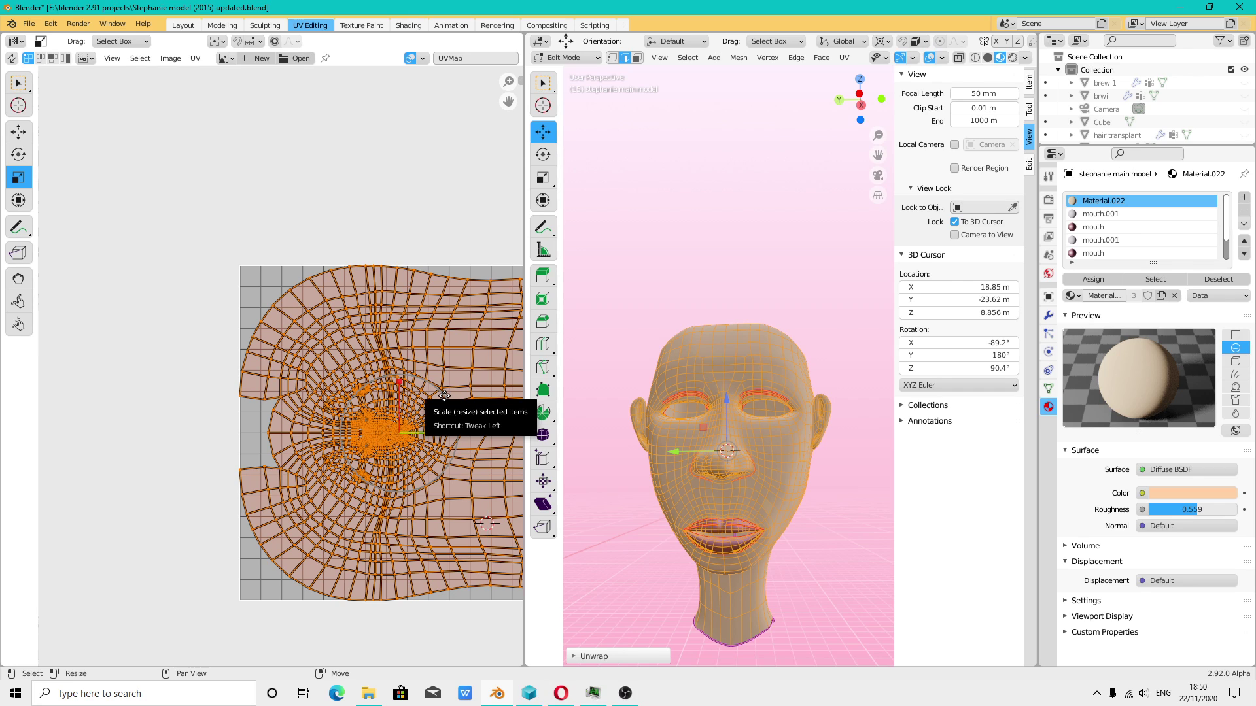
- Rotate the unwrapped UV islands by about 90 degrees
{"action": "key", "text": "shift+space"}
{"action": "key", "text": "r"}
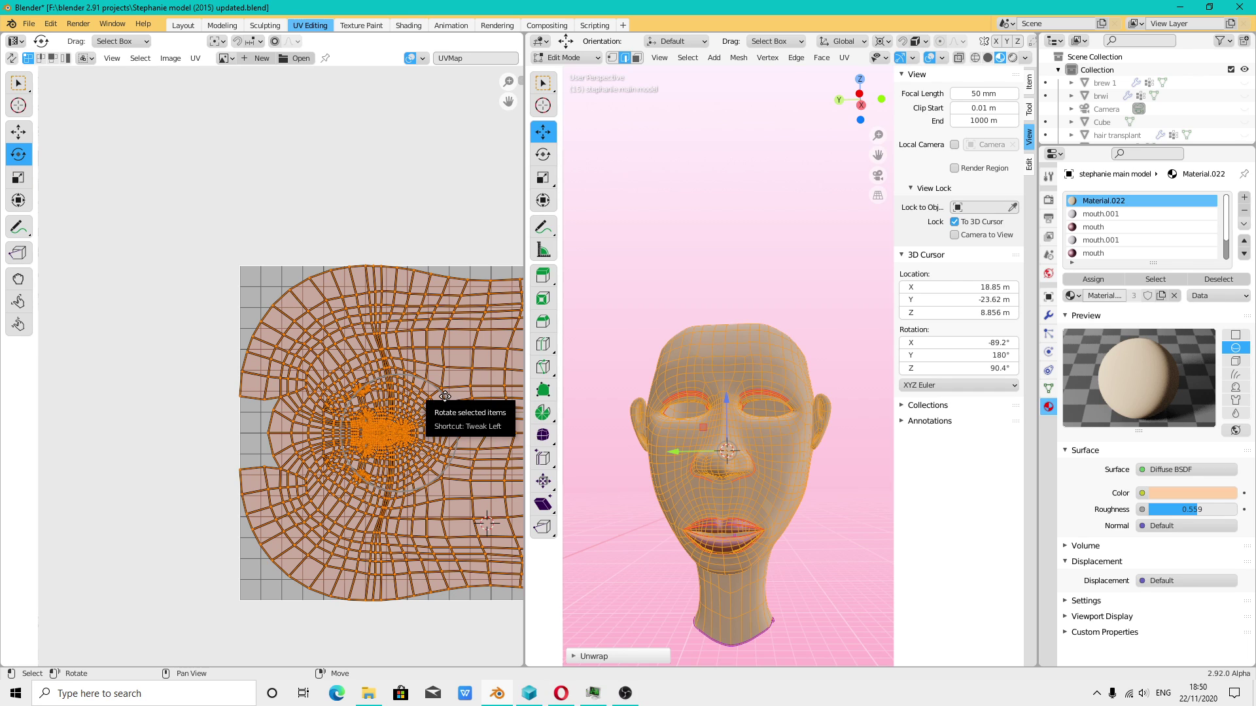
{"action": "key", "text": "shift+space"}
{"action": "key", "text": "s"}
{"action": "key", "text": "t"}
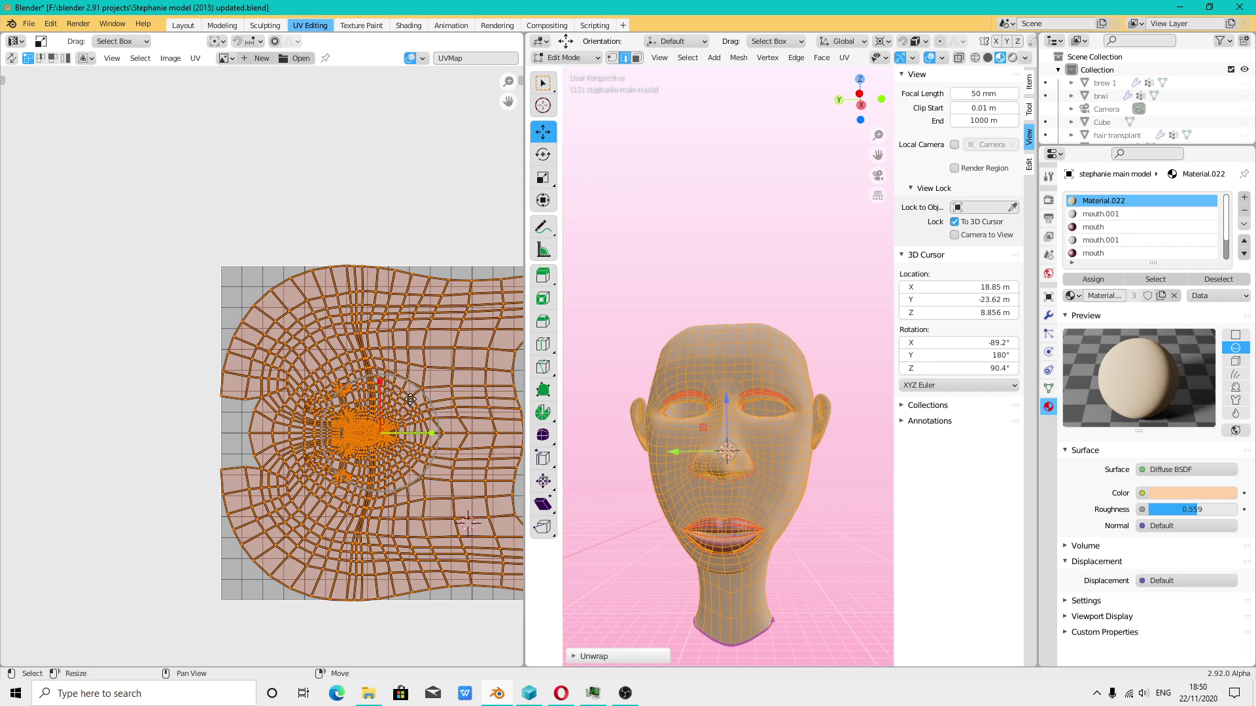
{"action": "key", "text": "t"}
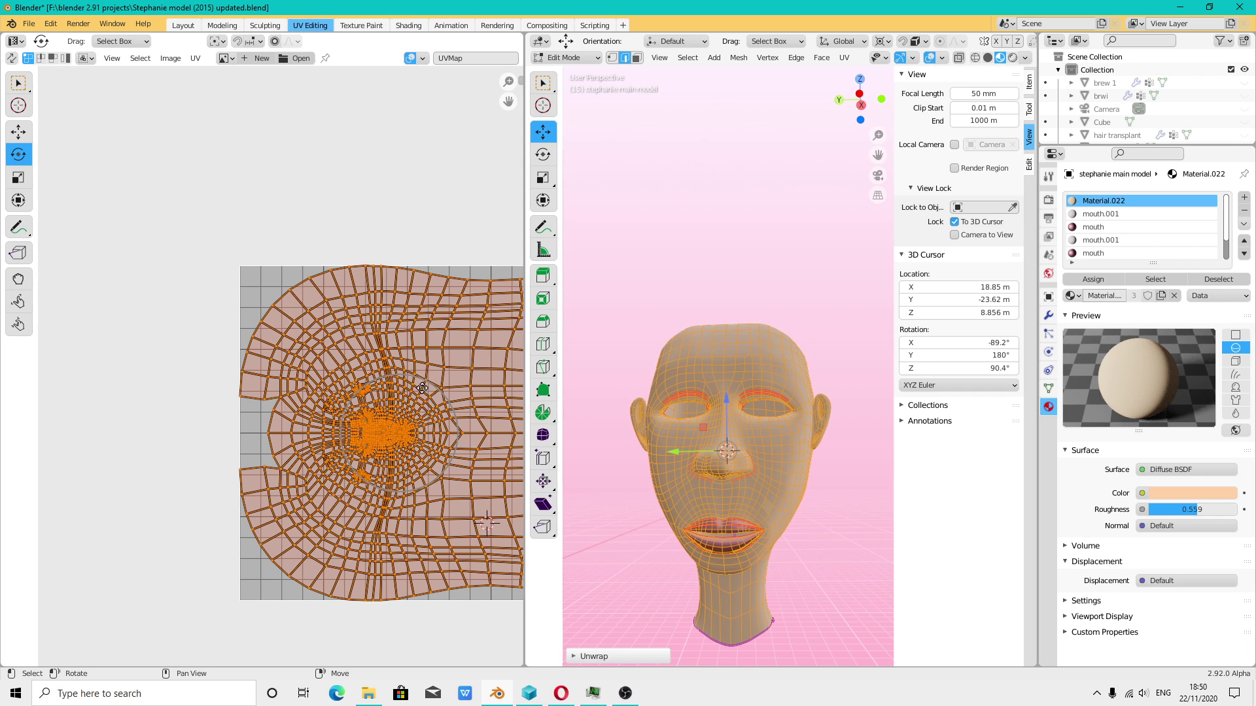
{"action": "key", "text": "shift+space"}
{"action": "key", "text": "r"}
{"action": "left_click_drag", "start_coordinate": [423, 382], "coordinate": [482, 468]}
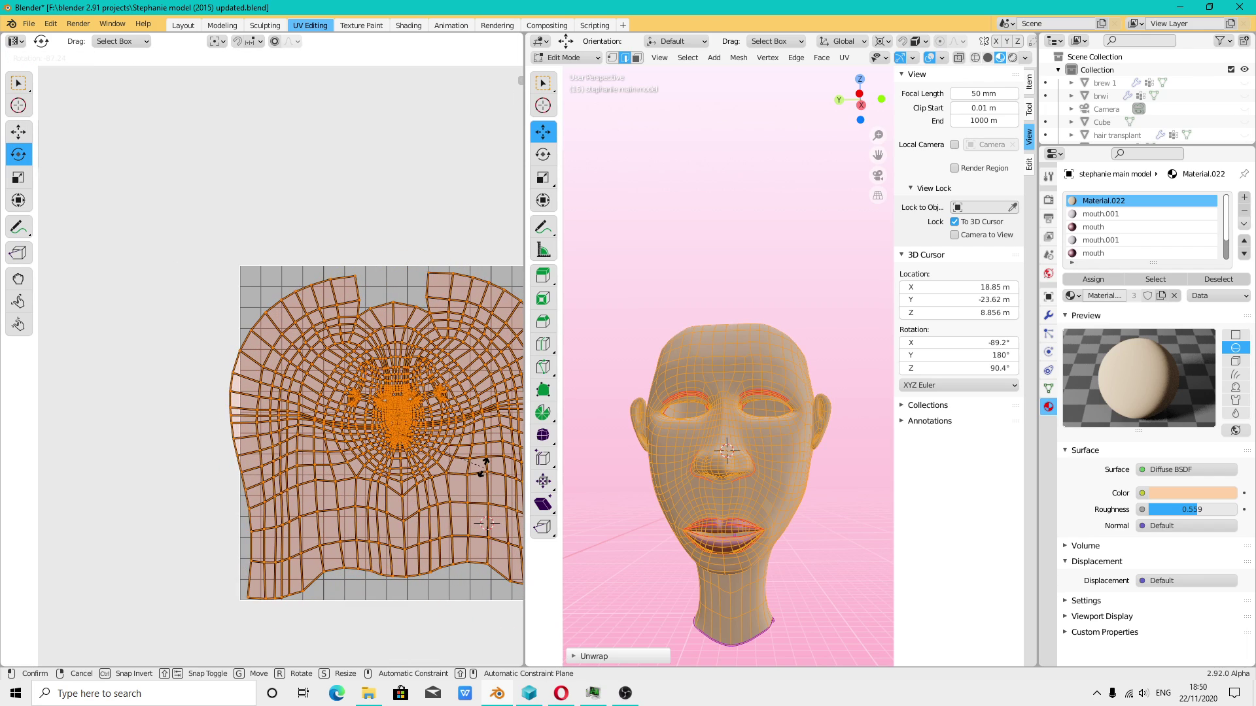
{"action": "left_click_drag", "start_coordinate": [484, 470], "coordinate": [461, 458]}
{"action": "scroll", "coordinate": [461, 459], "scroll_direction": "down", "scroll_amount": 3}
{"action": "scroll", "coordinate": [461, 459], "scroll_direction": "up", "scroll_amount": 2}
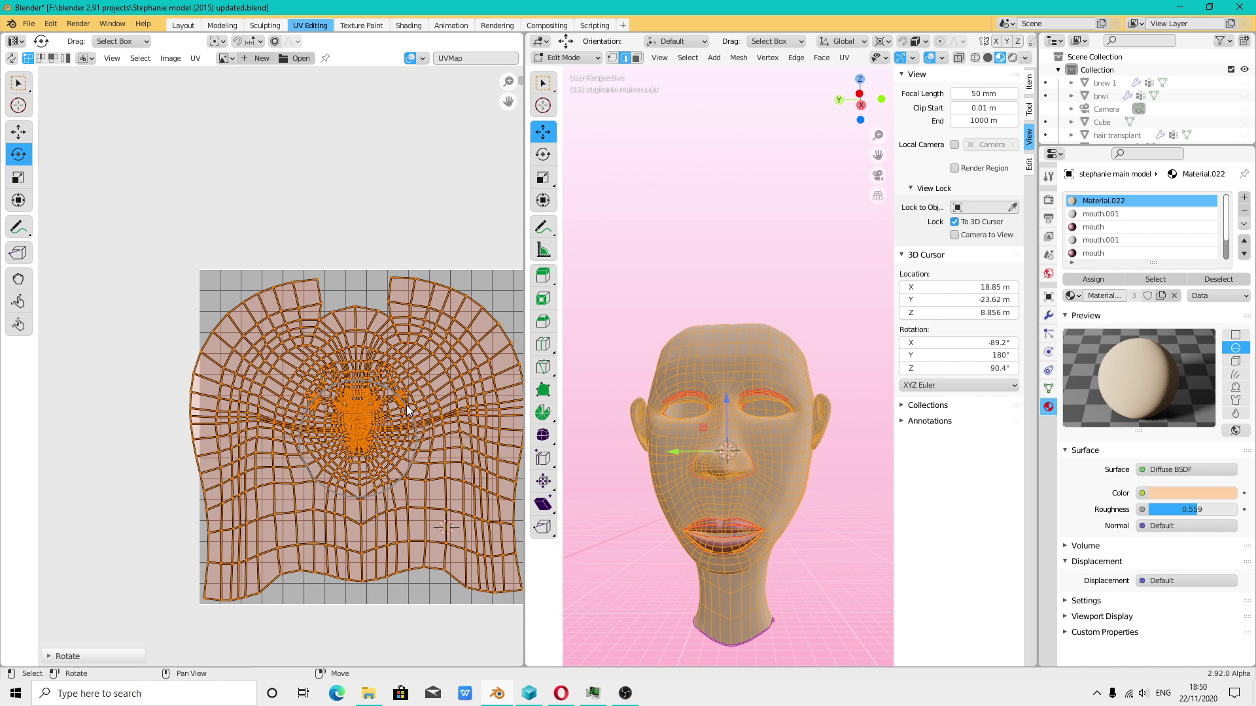
- Rotate the UV layout further until it stands upright
{"action": "left_click_drag", "start_coordinate": [399, 412], "coordinate": [412, 411]}
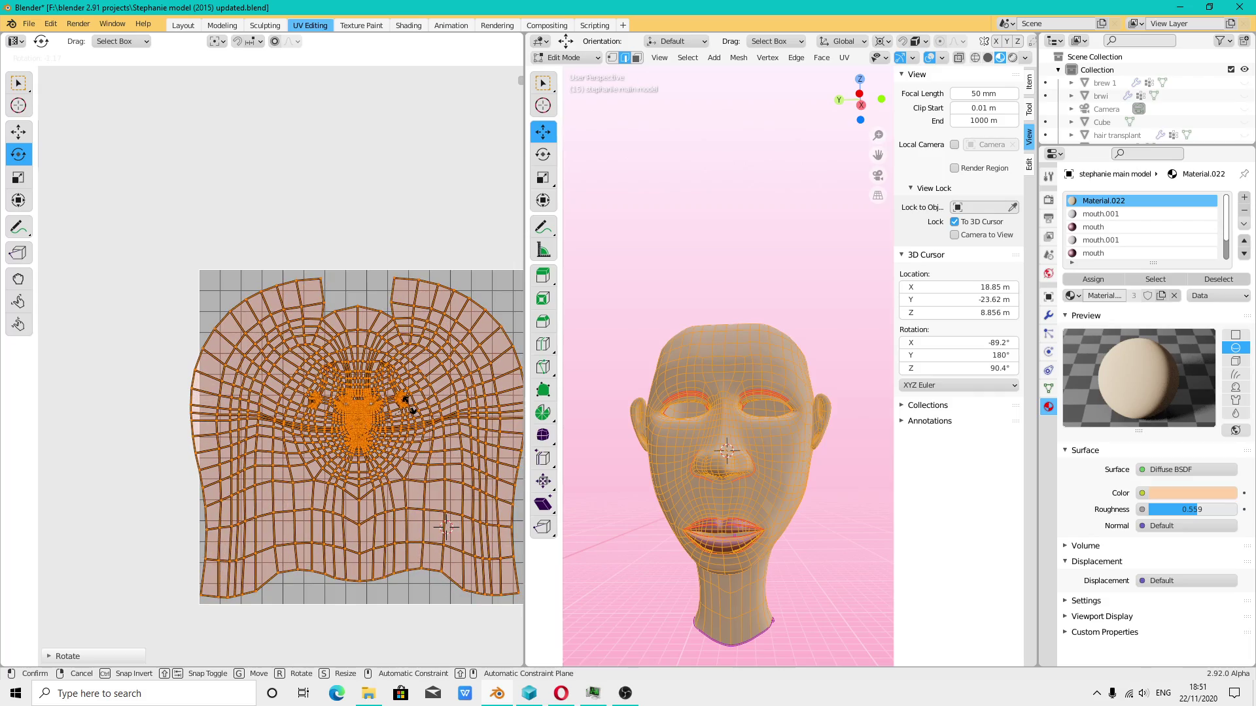
{"action": "left_click_drag", "start_coordinate": [412, 411], "coordinate": [327, 401]}
{"action": "scroll", "coordinate": [327, 402], "scroll_direction": "up", "scroll_amount": 3}
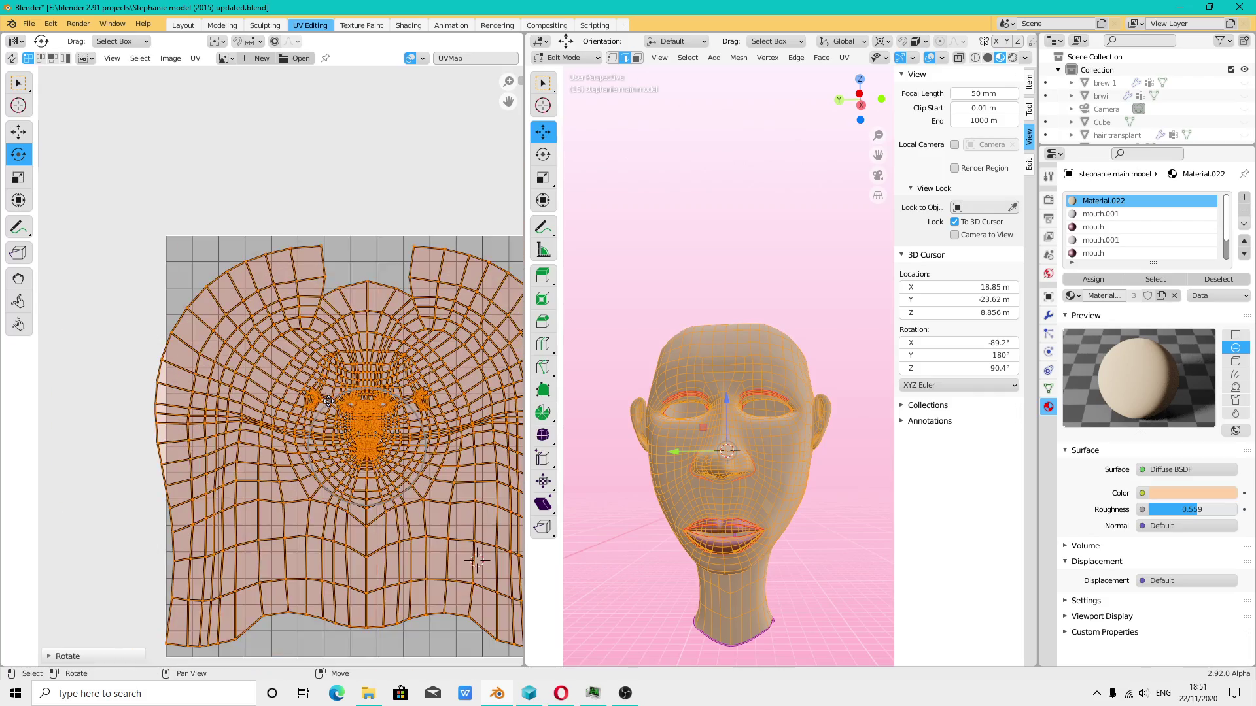
{"action": "scroll", "coordinate": [328, 398], "scroll_direction": "up", "scroll_amount": 2}
{"action": "scroll", "coordinate": [346, 413], "scroll_direction": "up", "scroll_amount": 2}
{"action": "scroll", "coordinate": [348, 437], "scroll_direction": "up", "scroll_amount": 2}
{"action": "scroll", "coordinate": [348, 436], "scroll_direction": "down", "scroll_amount": 4}
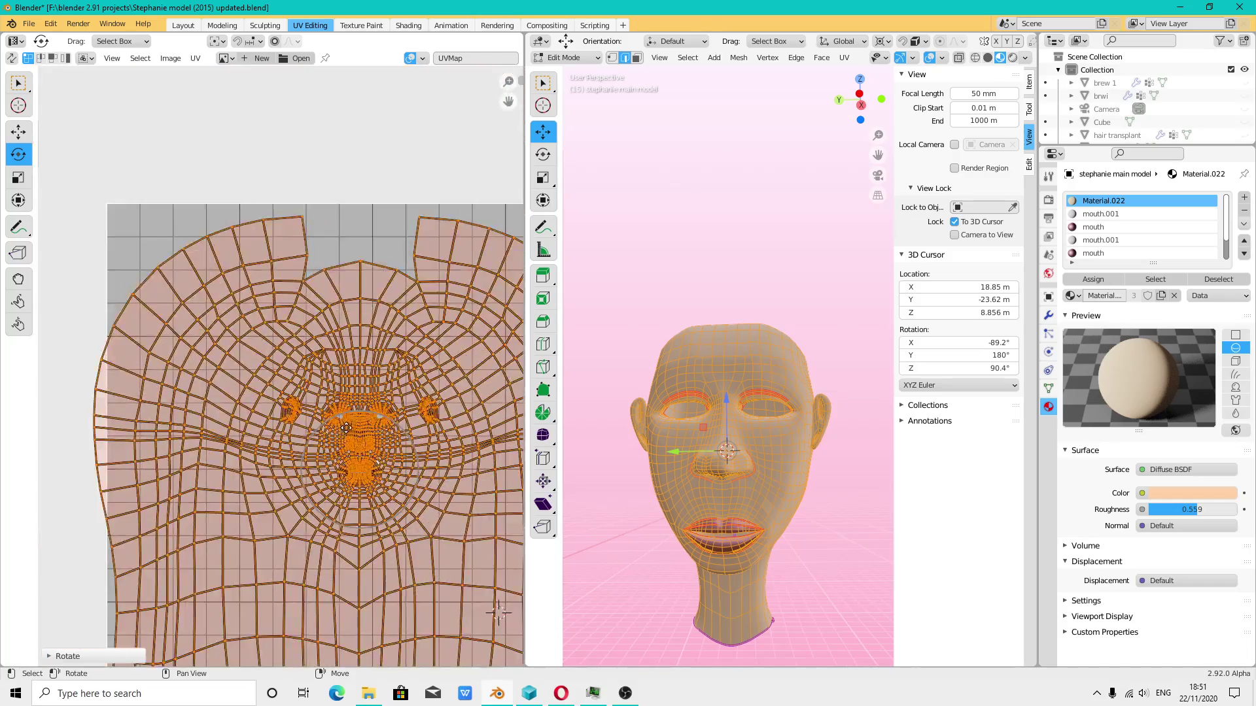
{"action": "scroll", "coordinate": [337, 275], "scroll_direction": "down", "scroll_amount": 1}
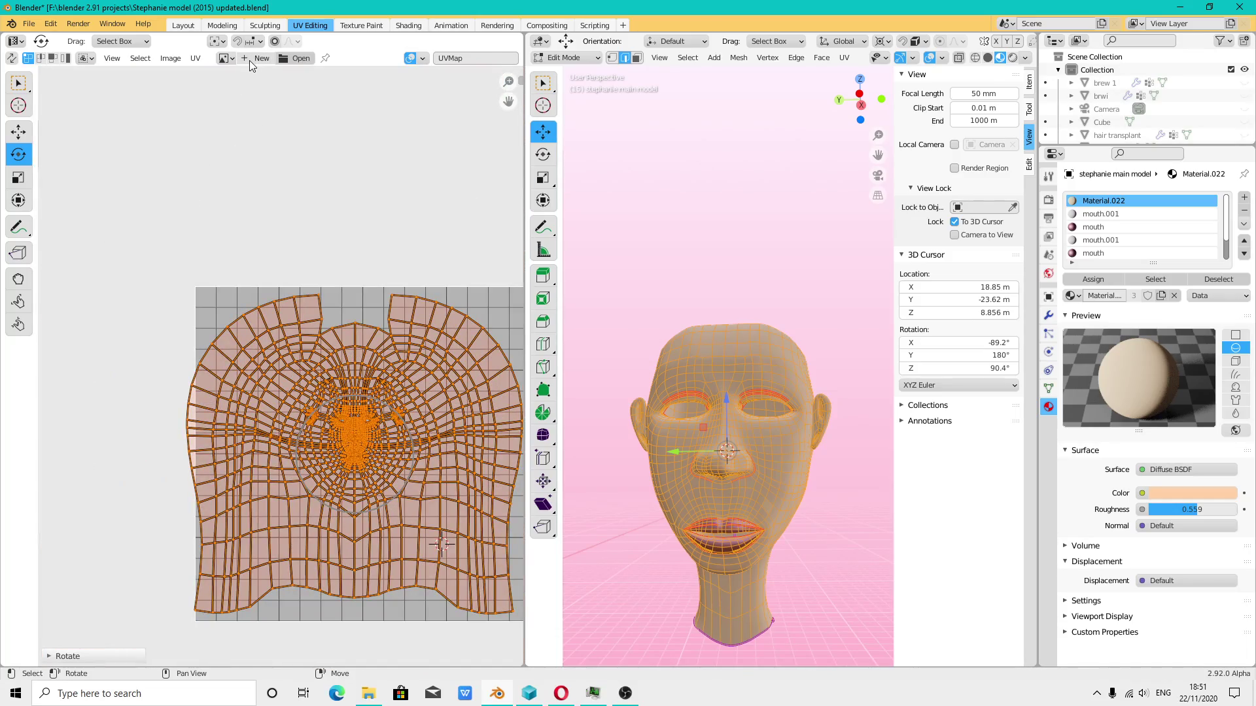
- Shift the central face UVs slightly sideways with the move tool
{"action": "key", "text": "shift+space"}
{"action": "key", "text": "g"}
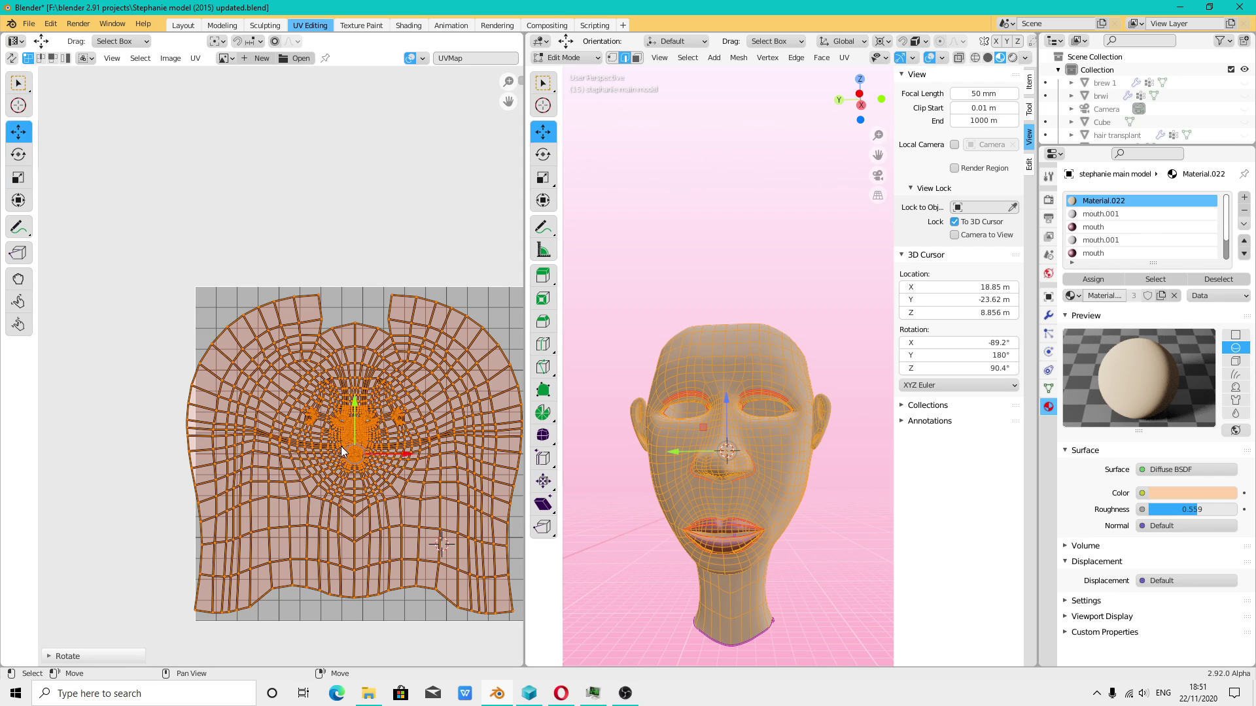
{"action": "scroll", "coordinate": [343, 441], "scroll_direction": "up", "scroll_amount": 2}
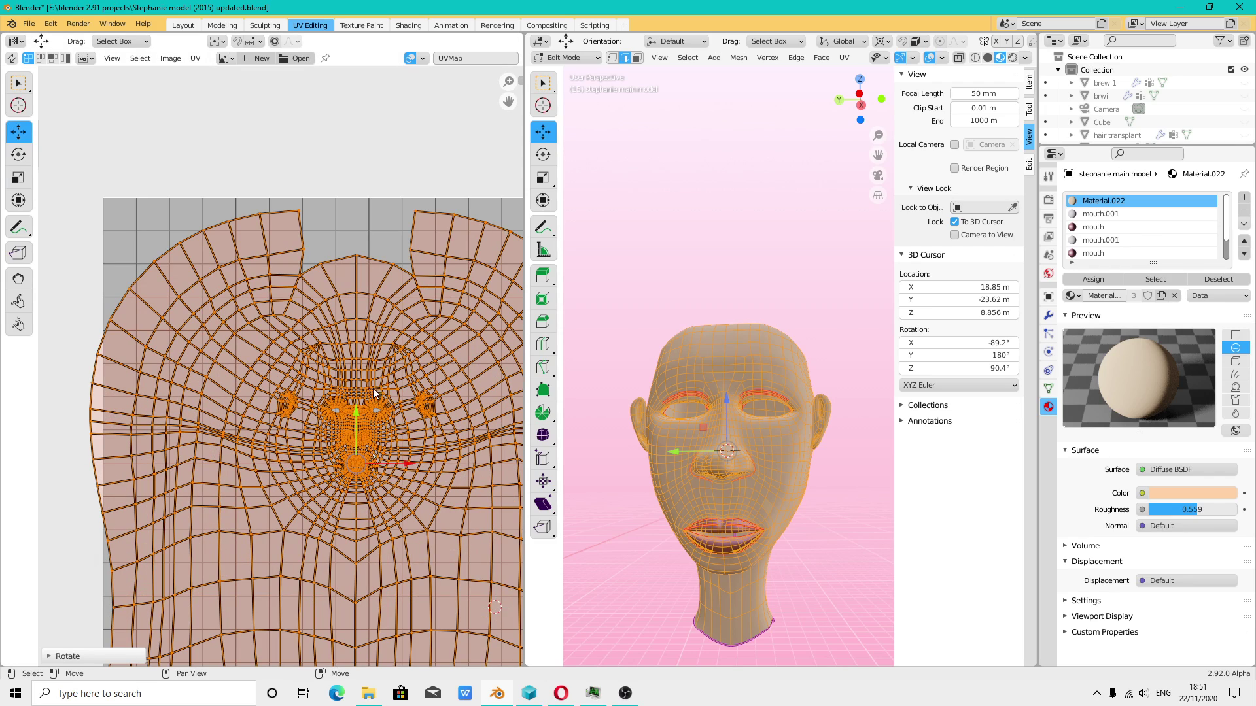
{"action": "scroll", "coordinate": [343, 437], "scroll_direction": "up", "scroll_amount": 1}
{"action": "scroll", "coordinate": [330, 437], "scroll_direction": "up", "scroll_amount": 1}
{"action": "scroll", "coordinate": [320, 437], "scroll_direction": "up", "scroll_amount": 1}
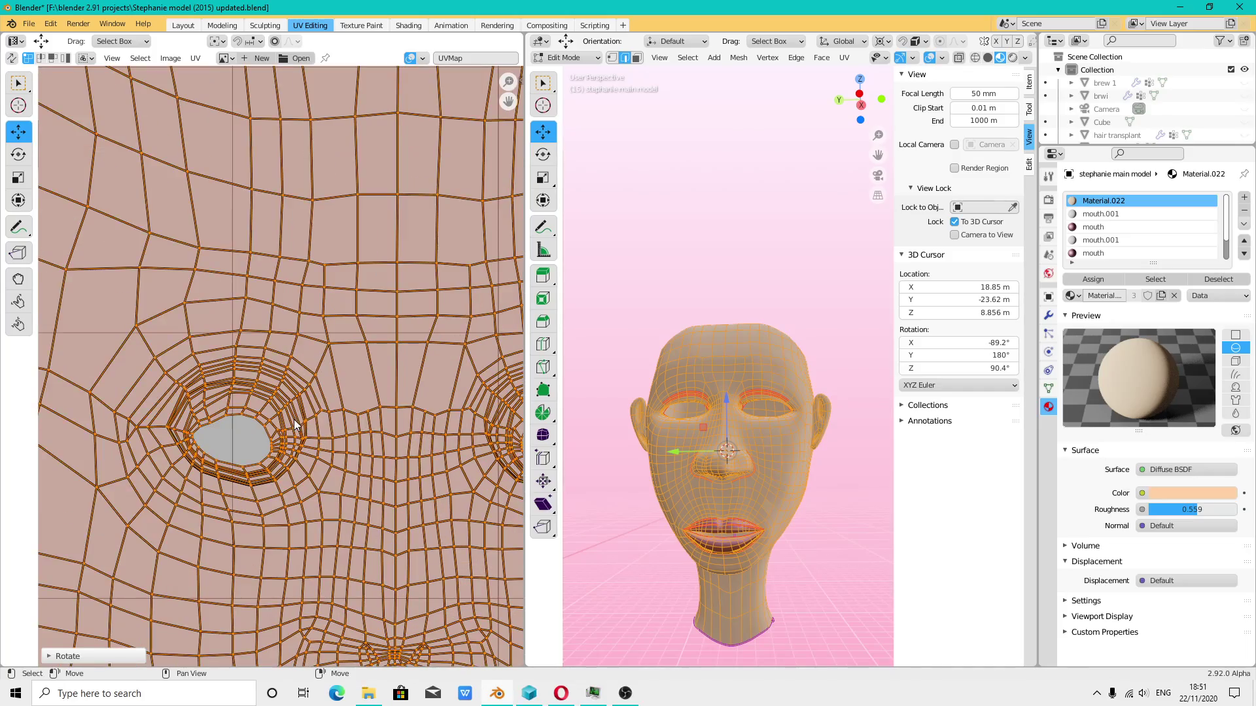
{"action": "scroll", "coordinate": [393, 432], "scroll_direction": "down", "scroll_amount": 4}
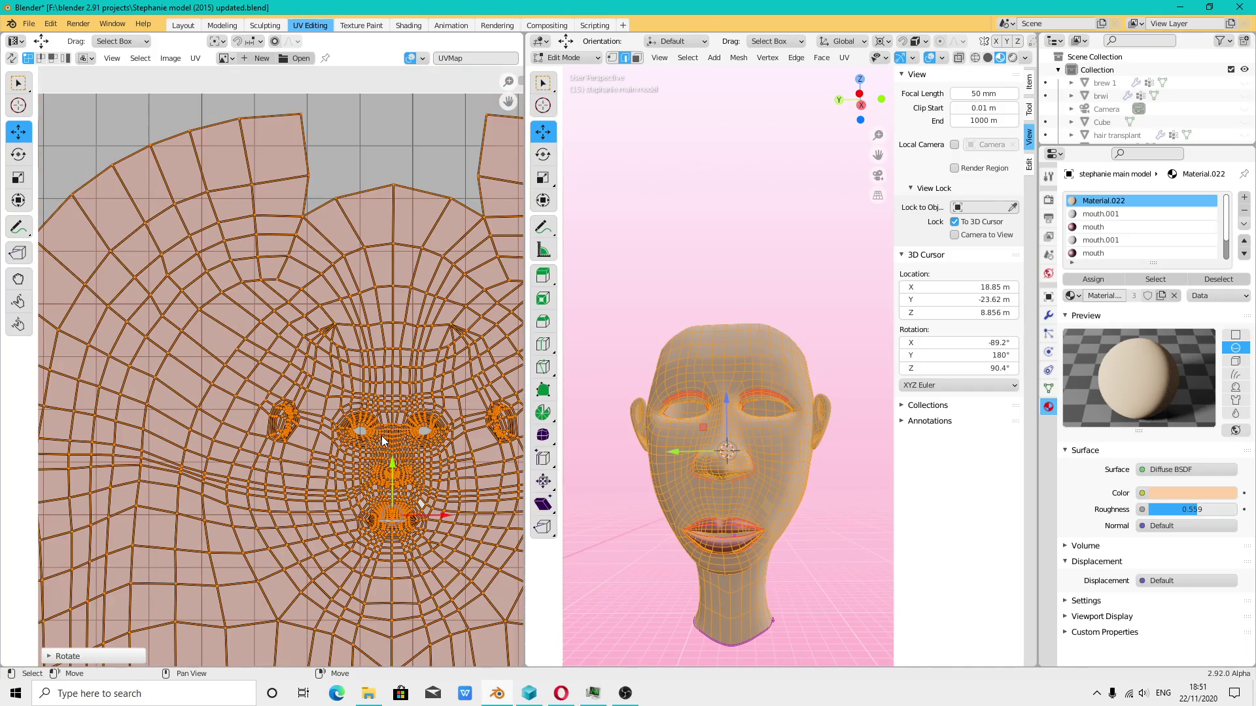
{"action": "scroll", "coordinate": [382, 442], "scroll_direction": "up", "scroll_amount": 1}
{"action": "scroll", "coordinate": [392, 432], "scroll_direction": "down", "scroll_amount": 4}
{"action": "scroll", "coordinate": [406, 419], "scroll_direction": "up", "scroll_amount": 3}
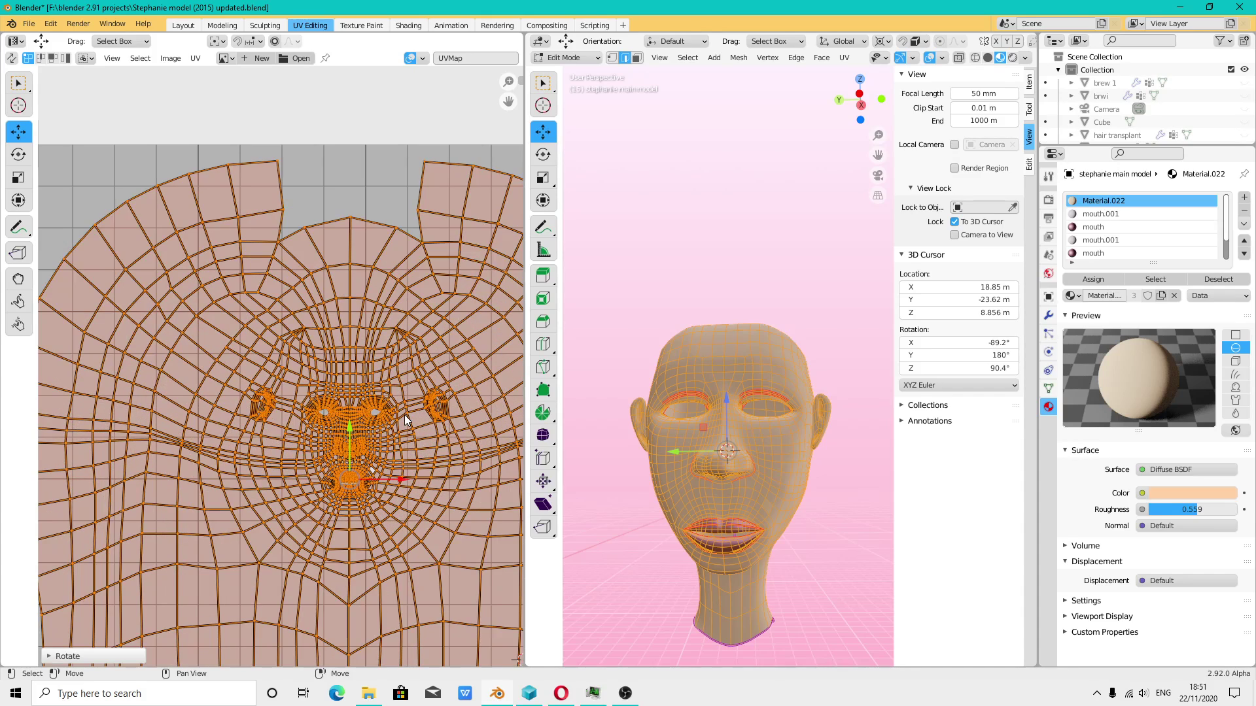
{"action": "scroll", "coordinate": [378, 393], "scroll_direction": "up", "scroll_amount": 1}
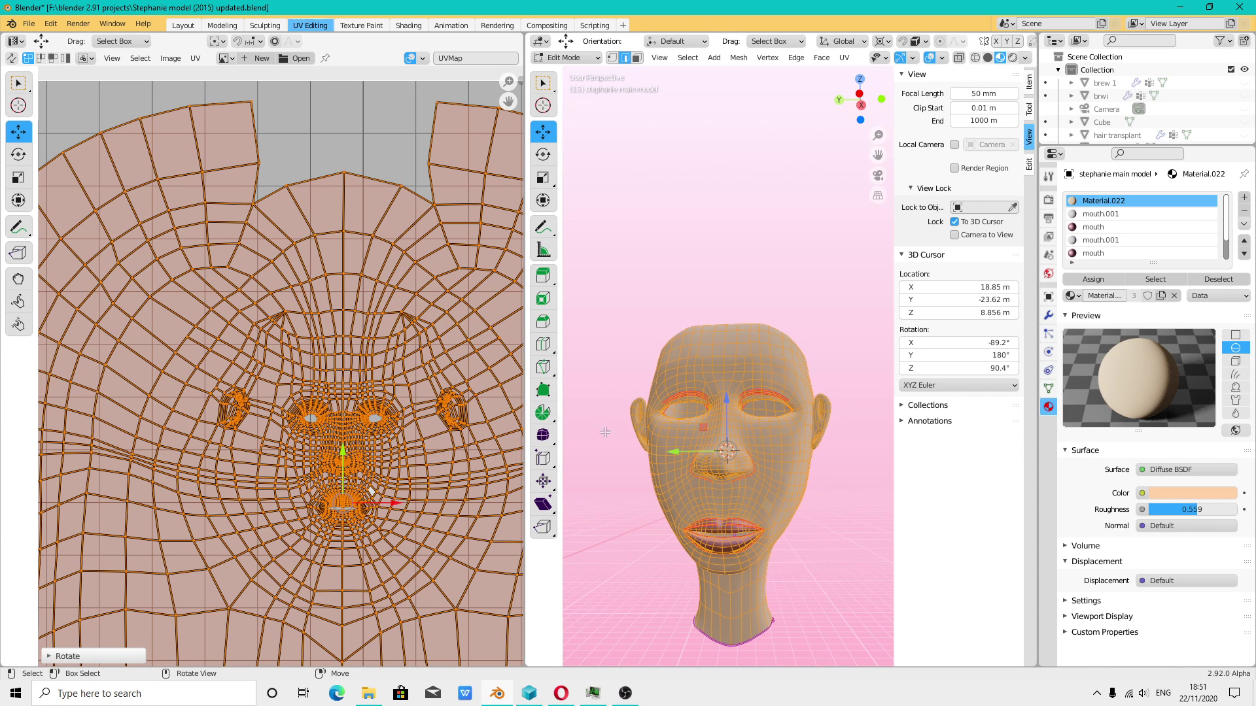
{"action": "scroll", "coordinate": [718, 463], "scroll_direction": "up", "scroll_amount": 3}
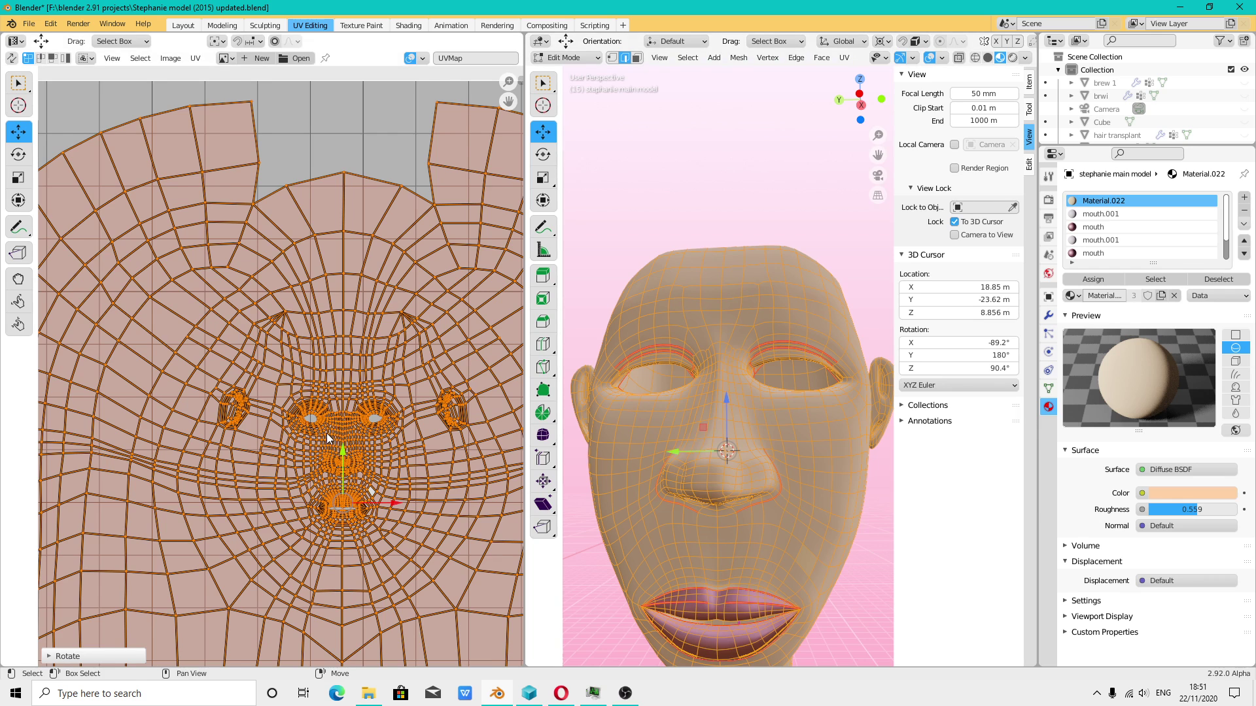
{"action": "scroll", "coordinate": [206, 143], "scroll_direction": "down", "scroll_amount": 2}
{"action": "scroll", "coordinate": [206, 143], "scroll_direction": "down", "scroll_amount": 2}
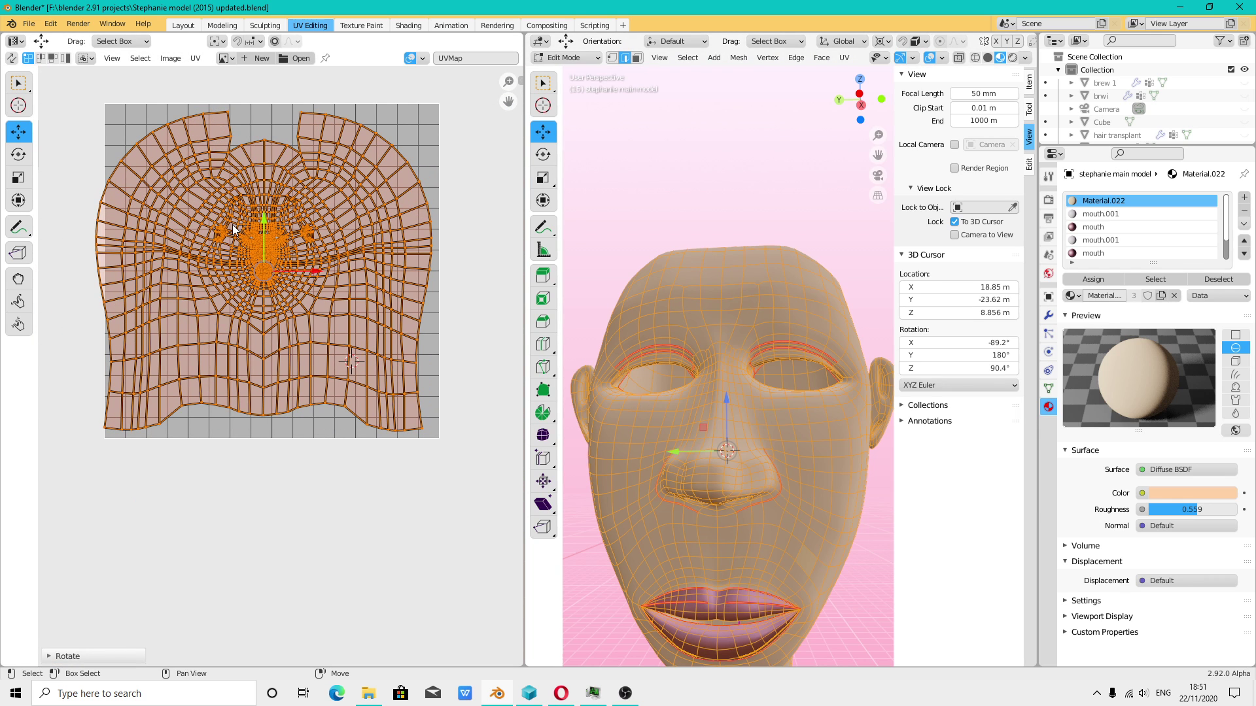
{"action": "left_click_drag", "start_coordinate": [302, 277], "coordinate": [306, 270]}
{"action": "scroll", "coordinate": [300, 272], "scroll_direction": "up", "scroll_amount": 2}
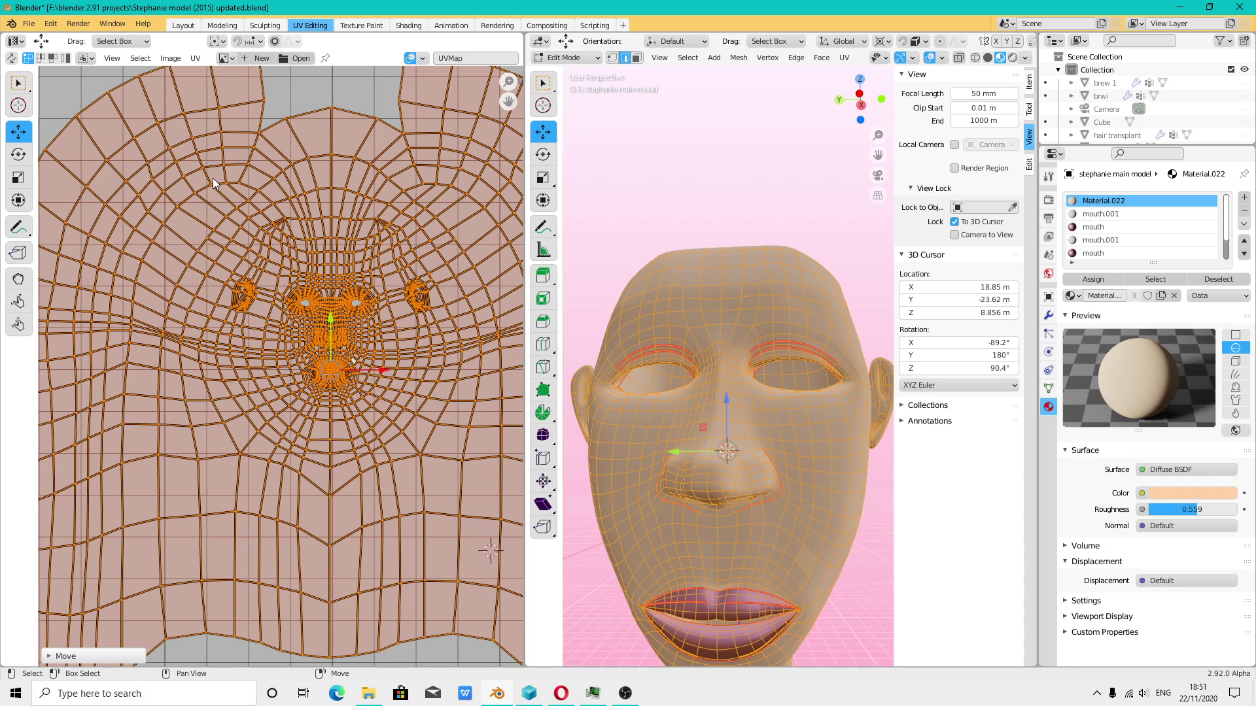
{"action": "scroll", "coordinate": [273, 283], "scroll_direction": "down", "scroll_amount": 3}
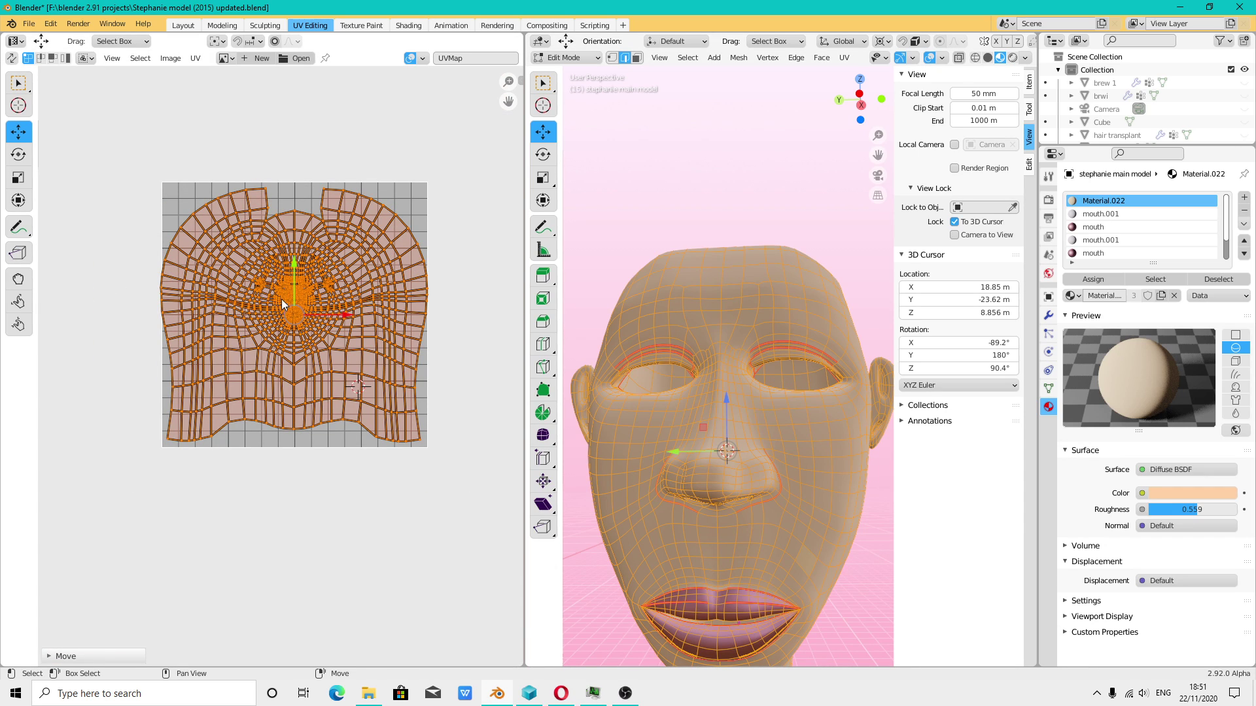
{"action": "middle_click_drag", "start_coordinate": [771, 530], "coordinate": [759, 523]}
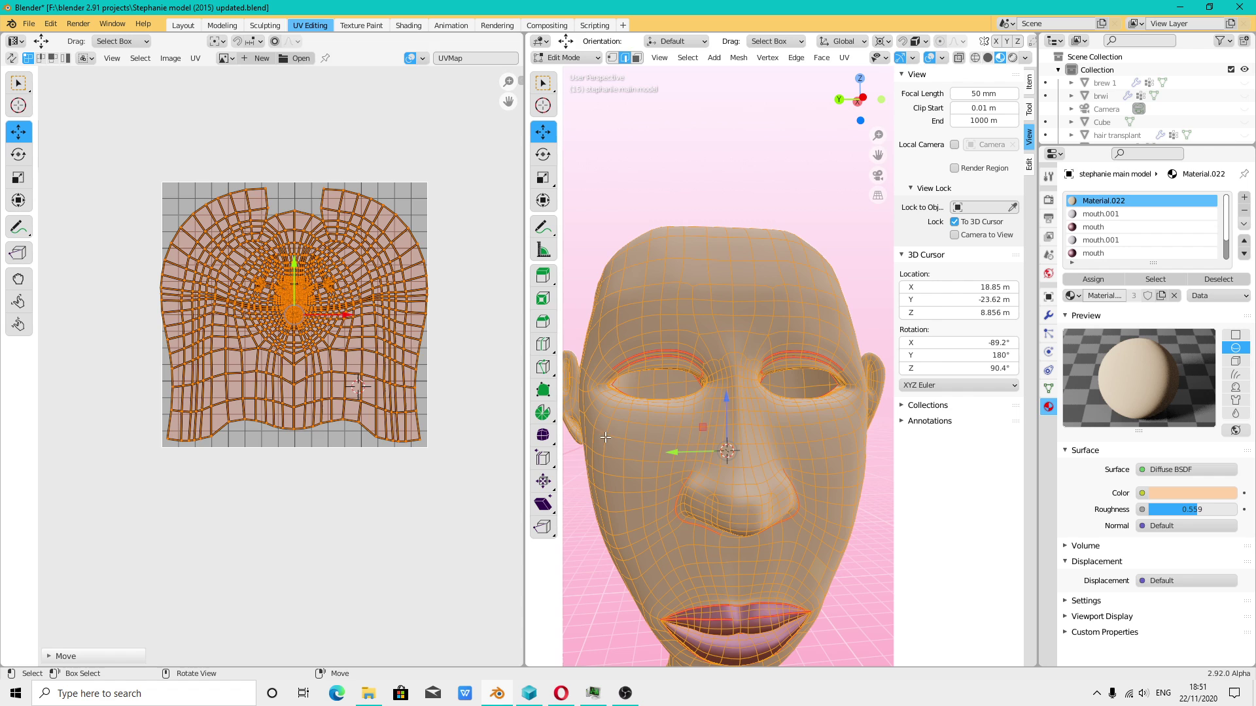
{"action": "scroll", "coordinate": [197, 259], "scroll_direction": "up", "scroll_amount": 4}
- Export the UV layout as Stephanie UVW Head.png at 1024×1024 with All UVs included
{"action": "left_click", "coordinate": [170, 58]}
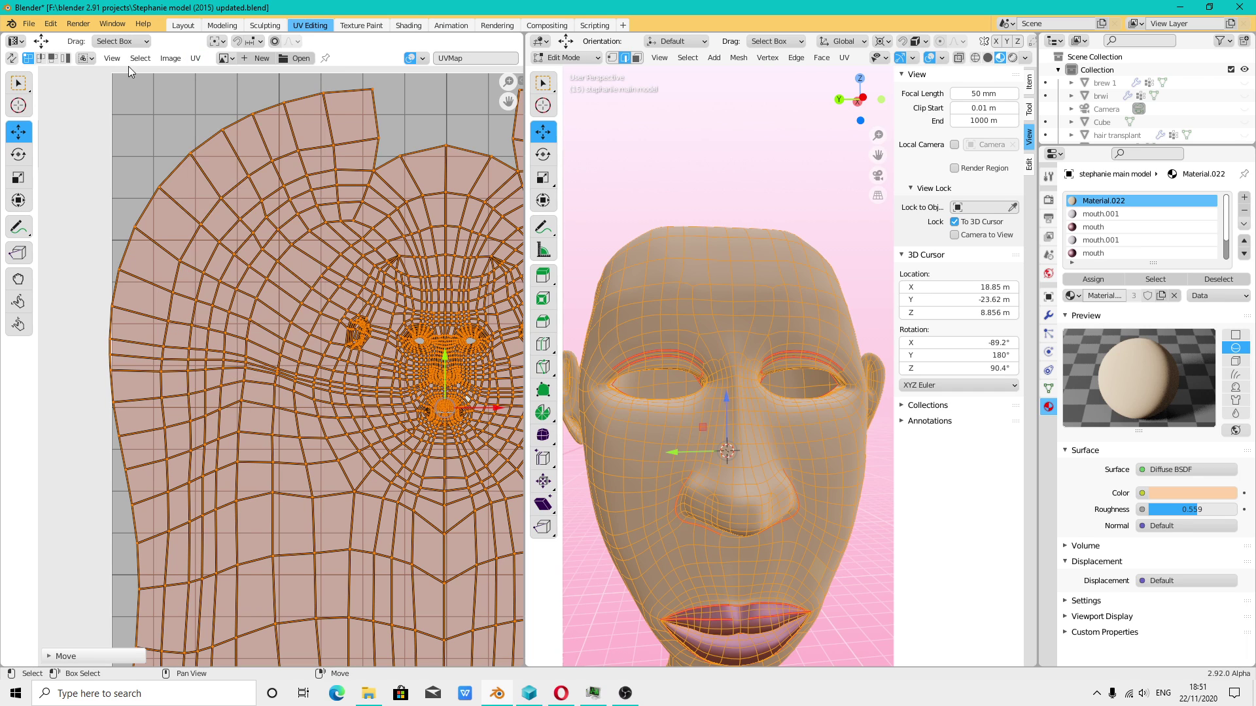
{"action": "left_click", "coordinate": [168, 57]}
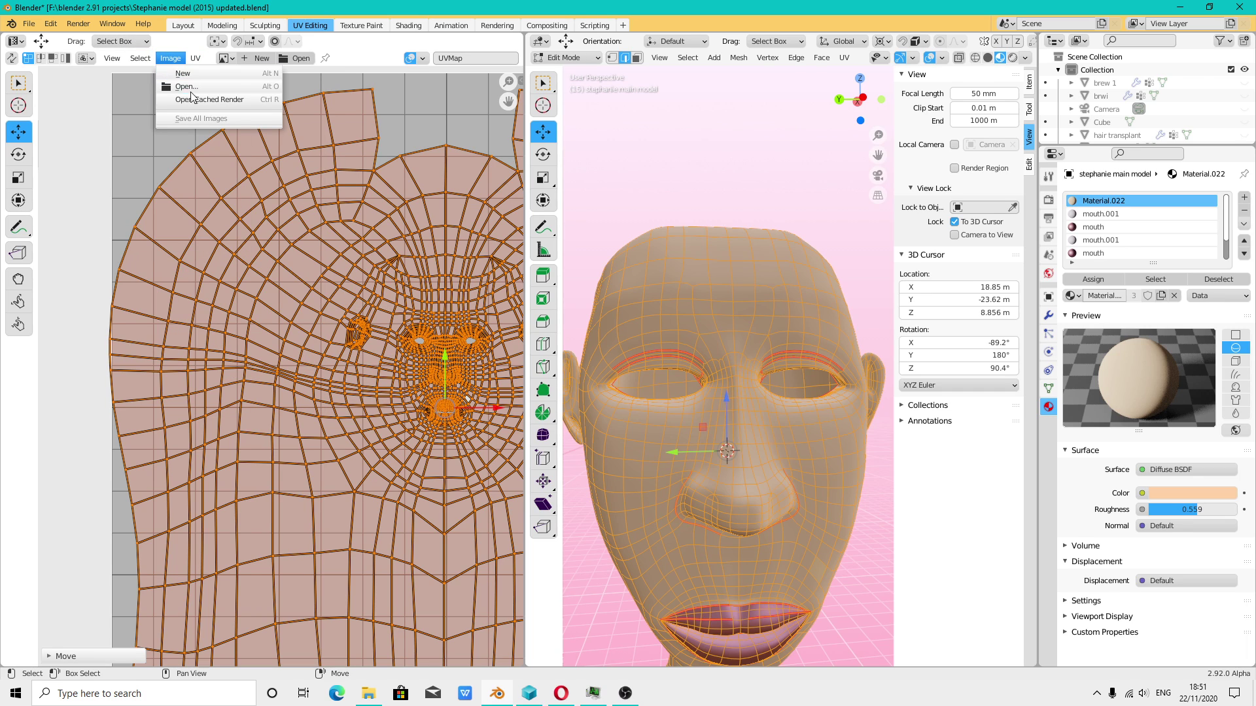
{"action": "left_click", "coordinate": [184, 60]}
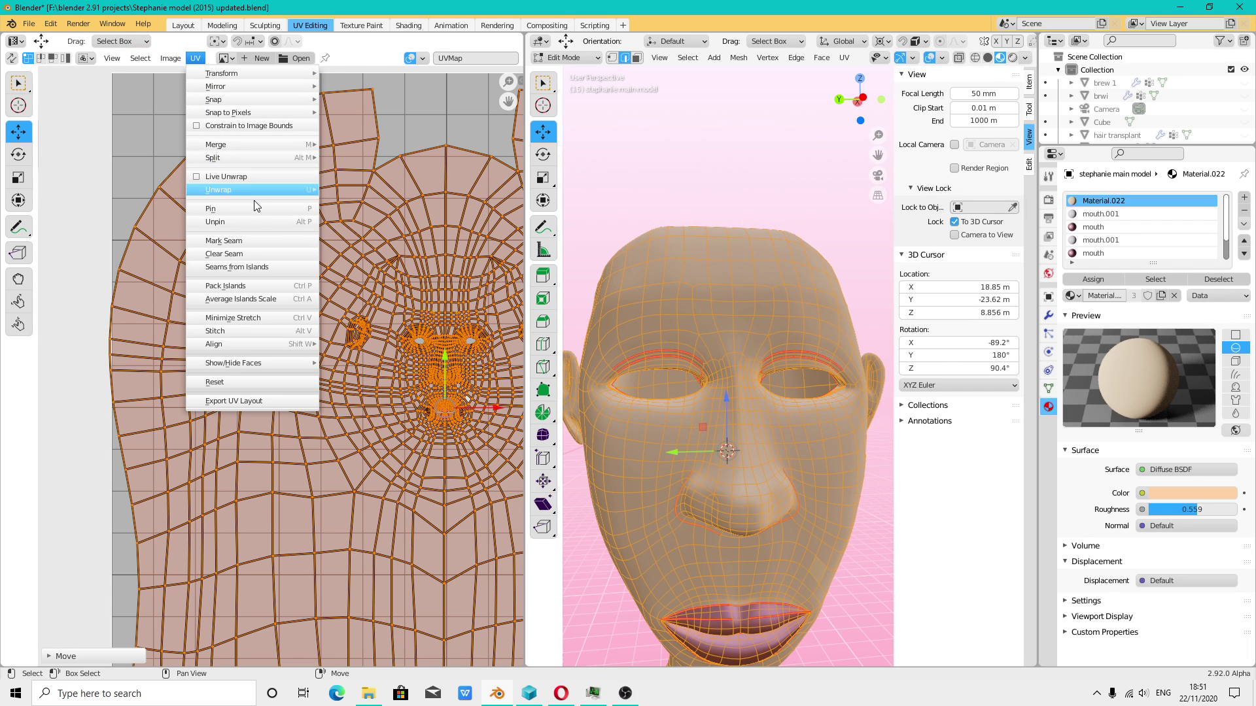
{"action": "left_click", "coordinate": [269, 402]}
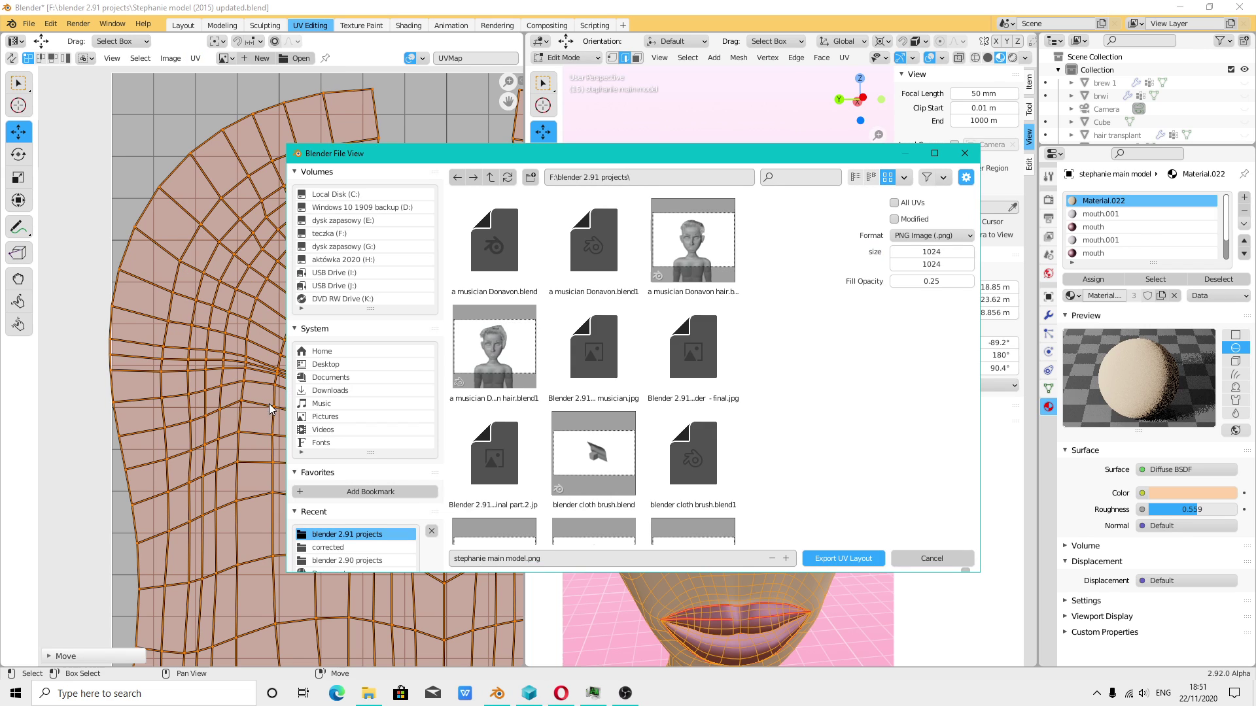
{"action": "left_click", "coordinate": [526, 558]}
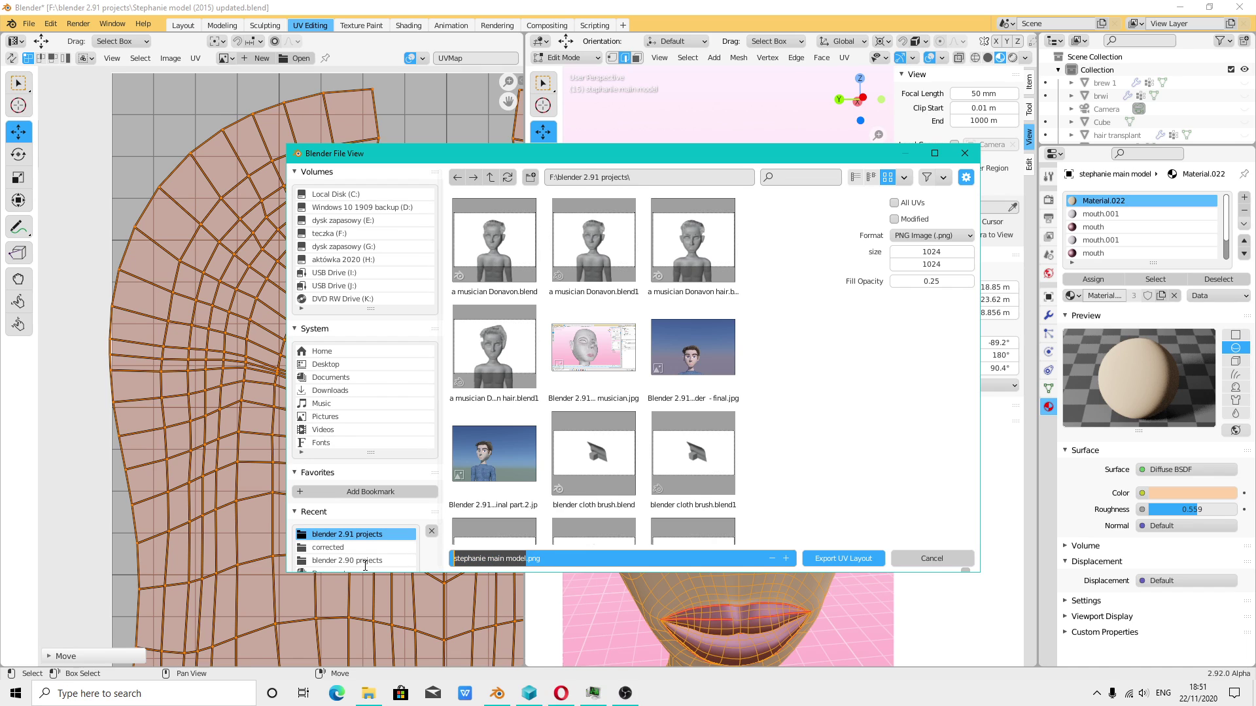
{"action": "type", "text": "S"}
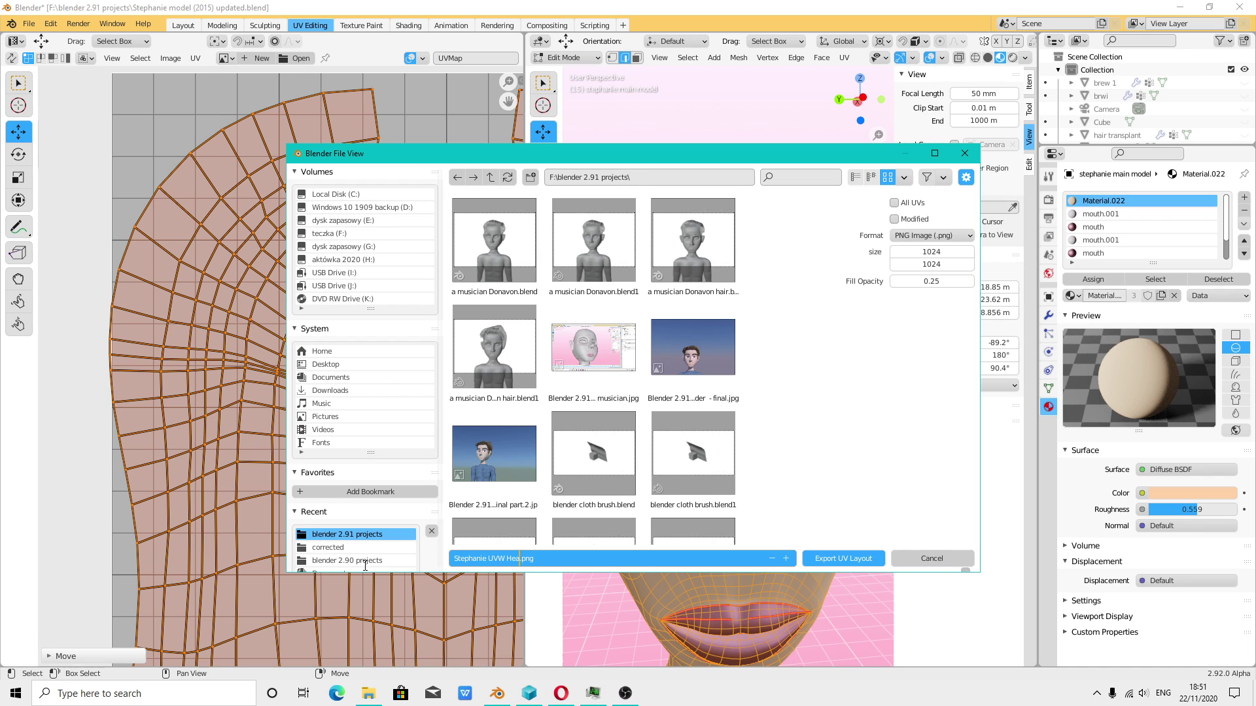
{"action": "type", "text": "d"}
{"action": "key", "text": "Return"}
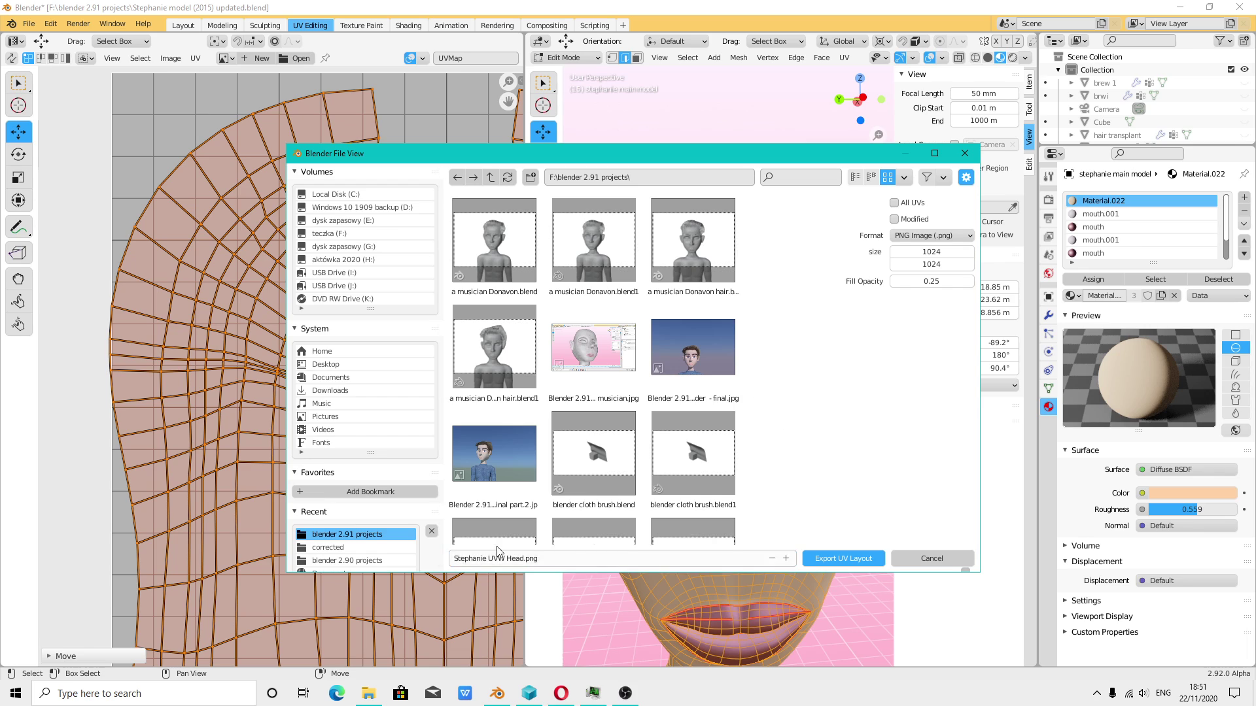
{"action": "left_click", "coordinate": [897, 204]}
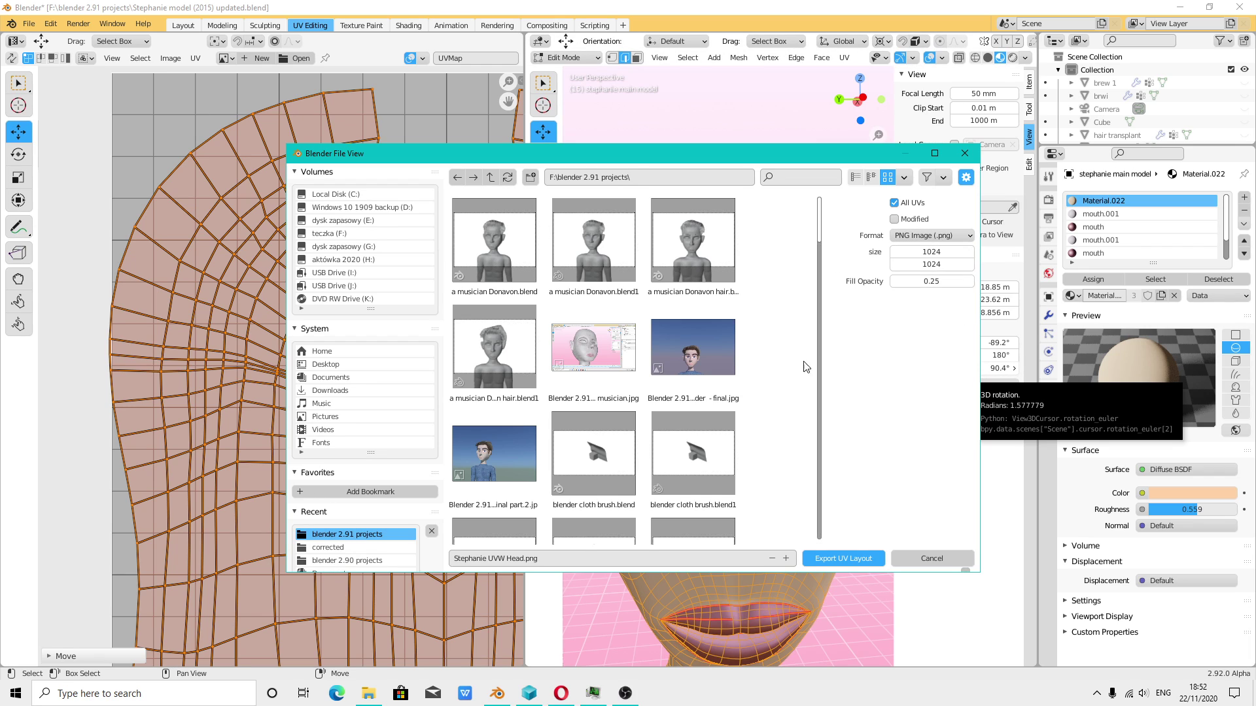
{"action": "left_click", "coordinate": [840, 560]}
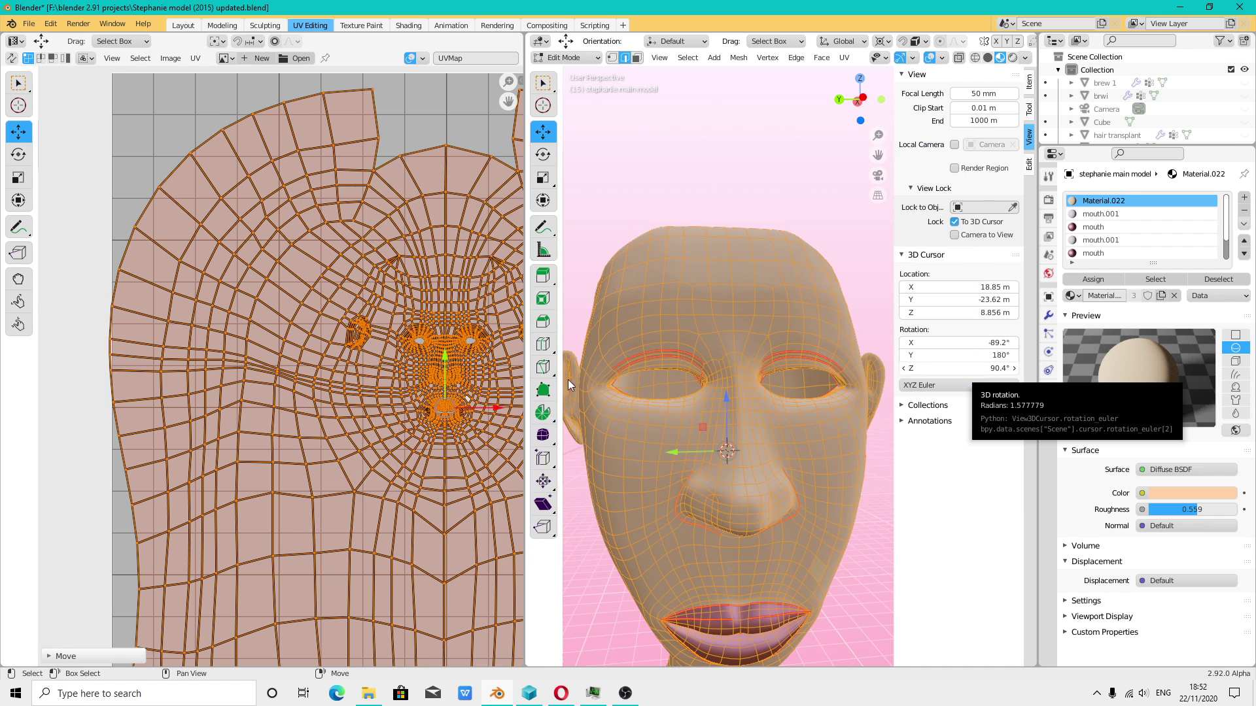
- Draw the UV edges as dashed lines, with face opacity lowered to 0.5
{"action": "scroll", "coordinate": [364, 400], "scroll_direction": "down", "scroll_amount": 2}
{"action": "scroll", "coordinate": [369, 406], "scroll_direction": "down", "scroll_amount": 1}
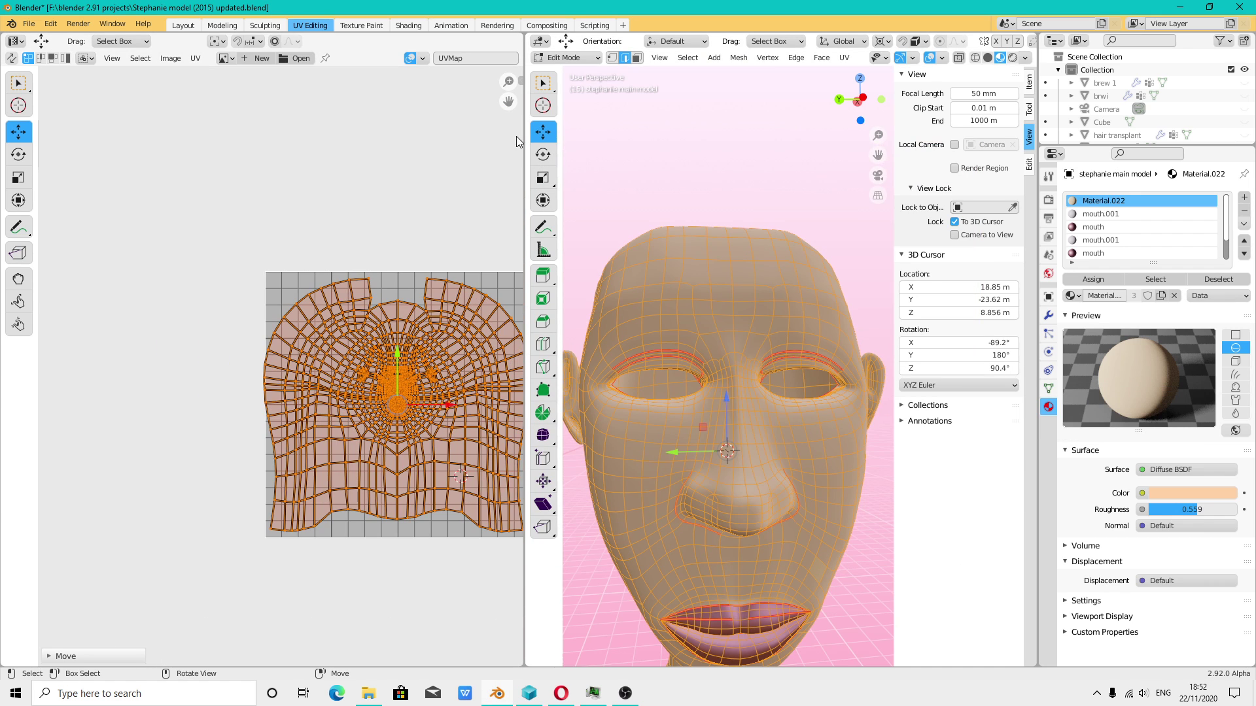
{"action": "scroll", "coordinate": [516, 136], "scroll_direction": "up", "scroll_amount": 2}
{"action": "left_click", "coordinate": [421, 57]}
{"action": "mouse_move", "coordinate": [484, 136]}
{"action": "left_mouse_down"}
{"action": "mouse_move", "coordinate": [421, 136]}
{"action": "mouse_move", "coordinate": [434, 135]}
{"action": "left_mouse_up"}
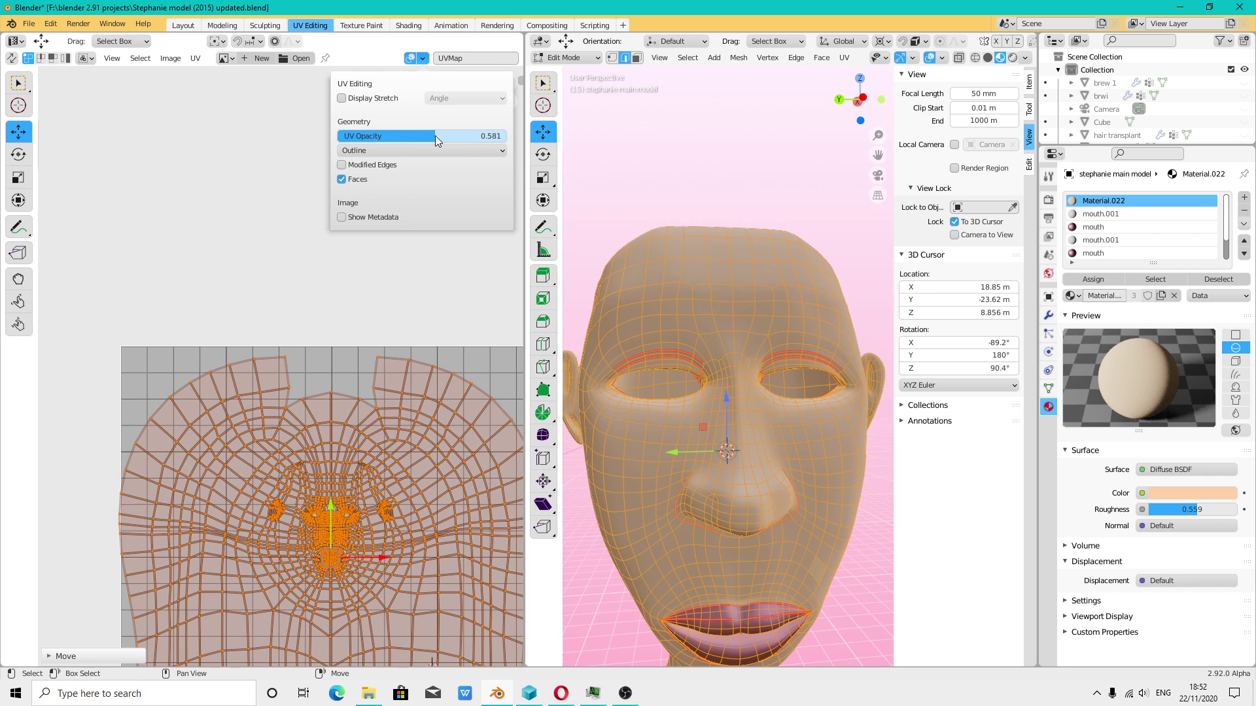
{"action": "left_click", "coordinate": [374, 151]}
{"action": "left_click", "coordinate": [370, 178]}
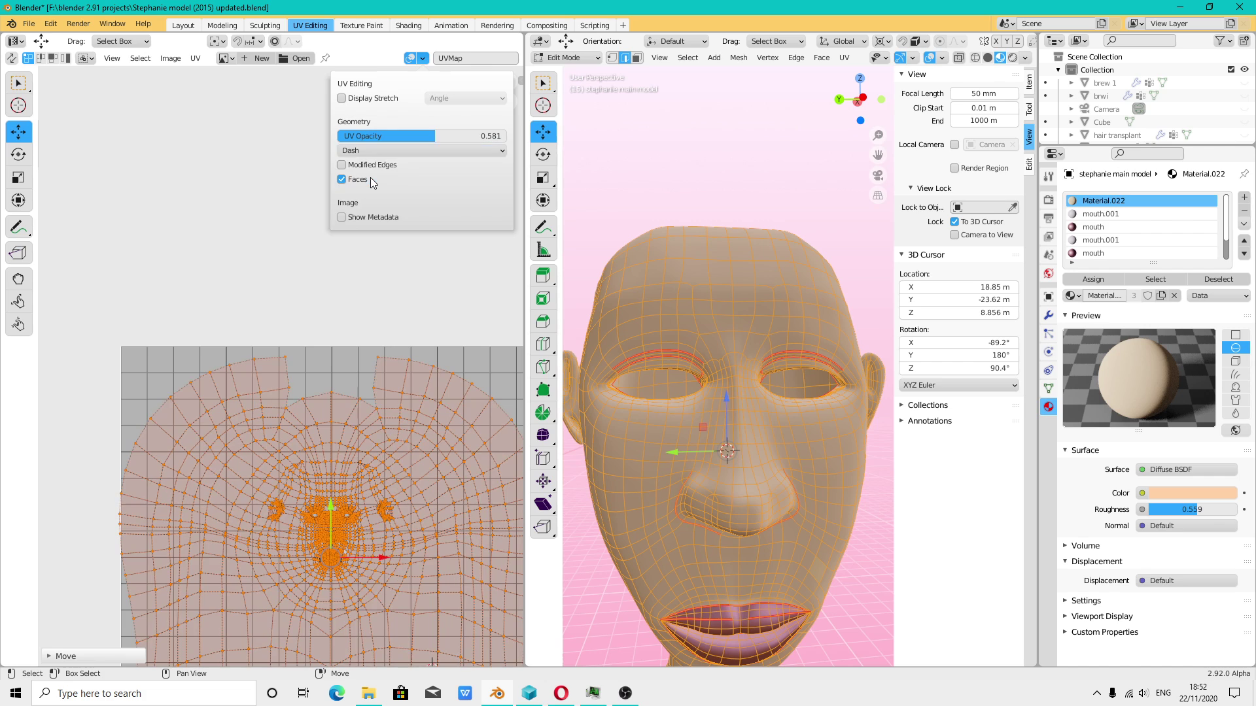
- Raise the UV face opacity to 0.681
{"action": "left_click", "coordinate": [422, 57]}
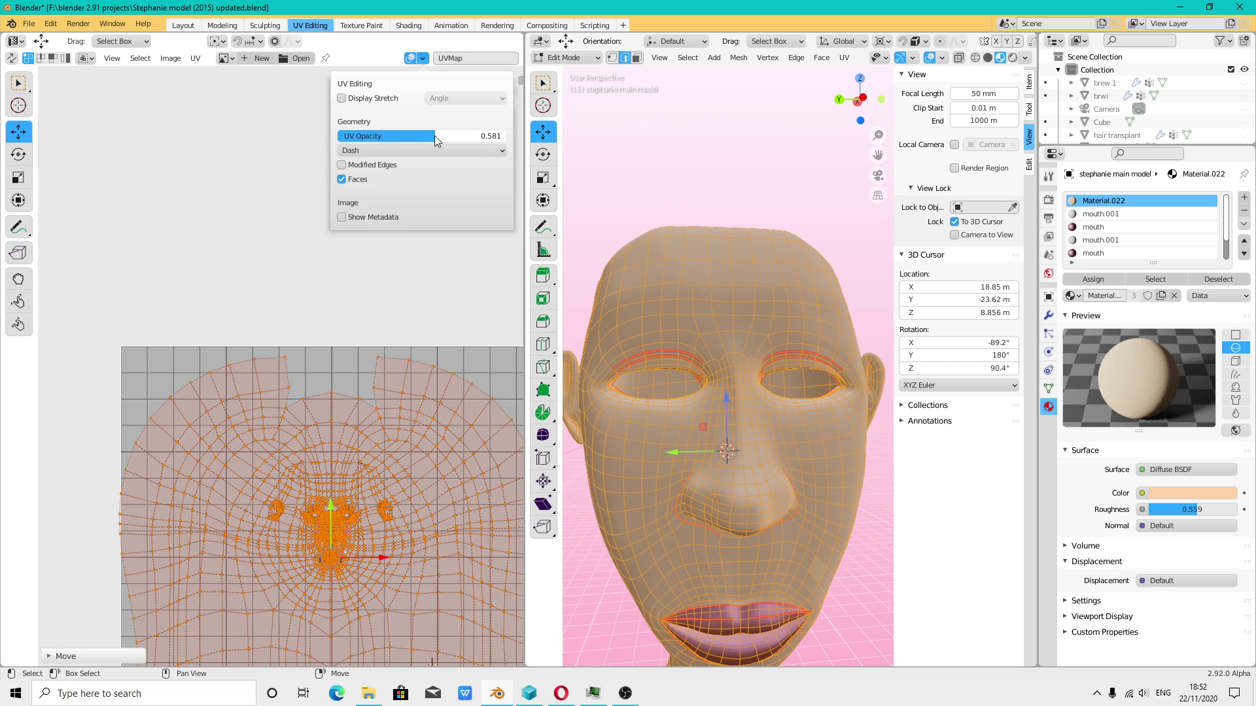
{"action": "left_click_drag", "start_coordinate": [435, 135], "coordinate": [452, 135]}
{"action": "left_click", "coordinate": [342, 166]}
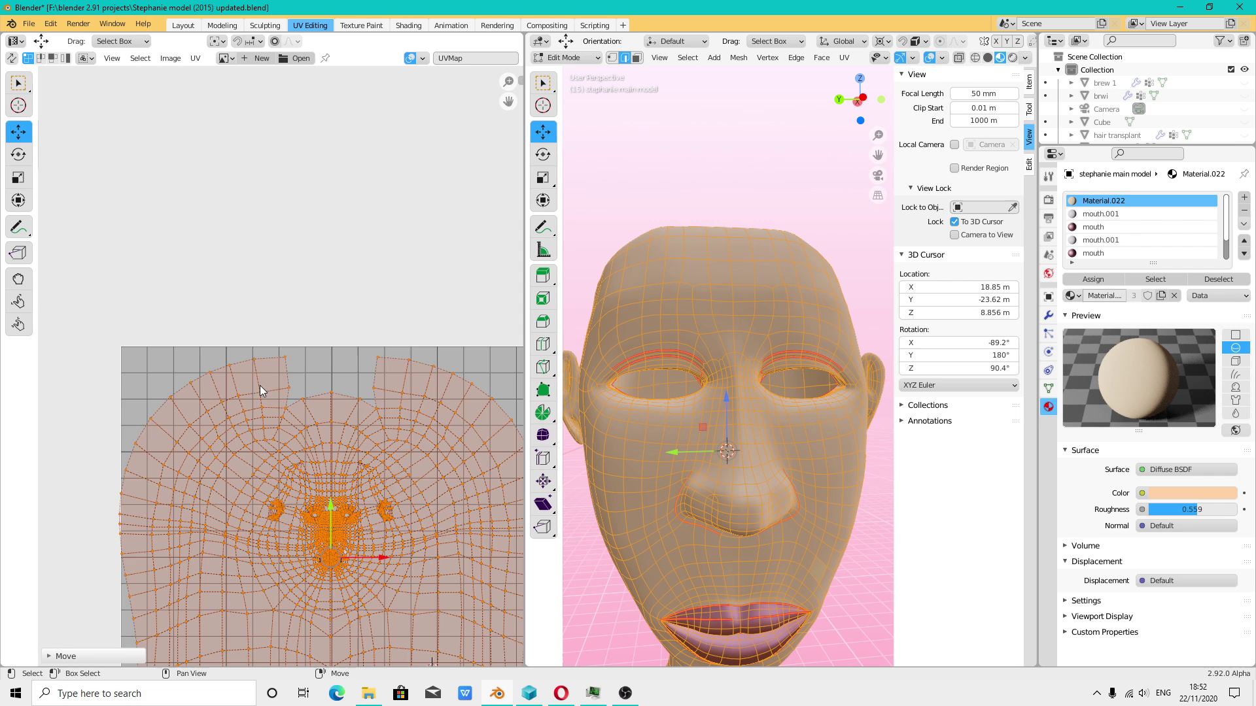
{"action": "scroll", "coordinate": [353, 514], "scroll_direction": "down", "scroll_amount": 4}
{"action": "scroll", "coordinate": [383, 599], "scroll_direction": "up", "scroll_amount": 3}
- Try area and angle stretch colouring, turn it off, and raise opacity to about 0.77
{"action": "left_click", "coordinate": [421, 58]}
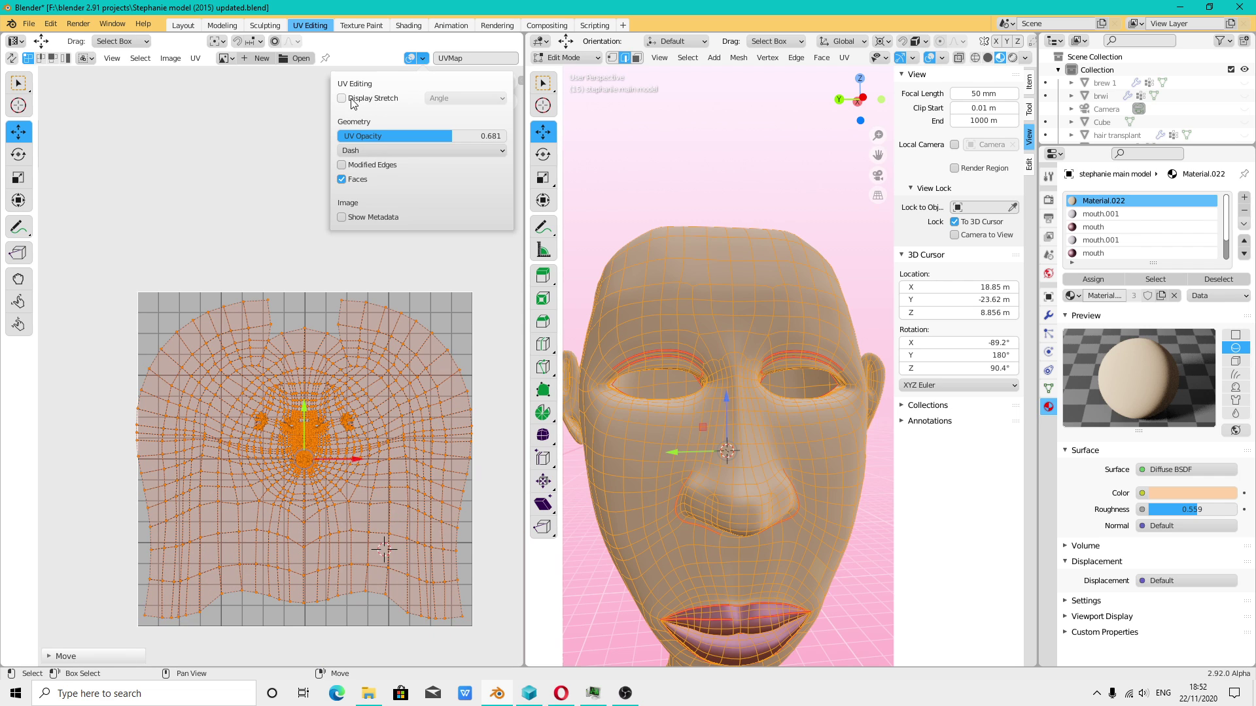
{"action": "left_click", "coordinate": [342, 98]}
{"action": "left_click", "coordinate": [461, 97]}
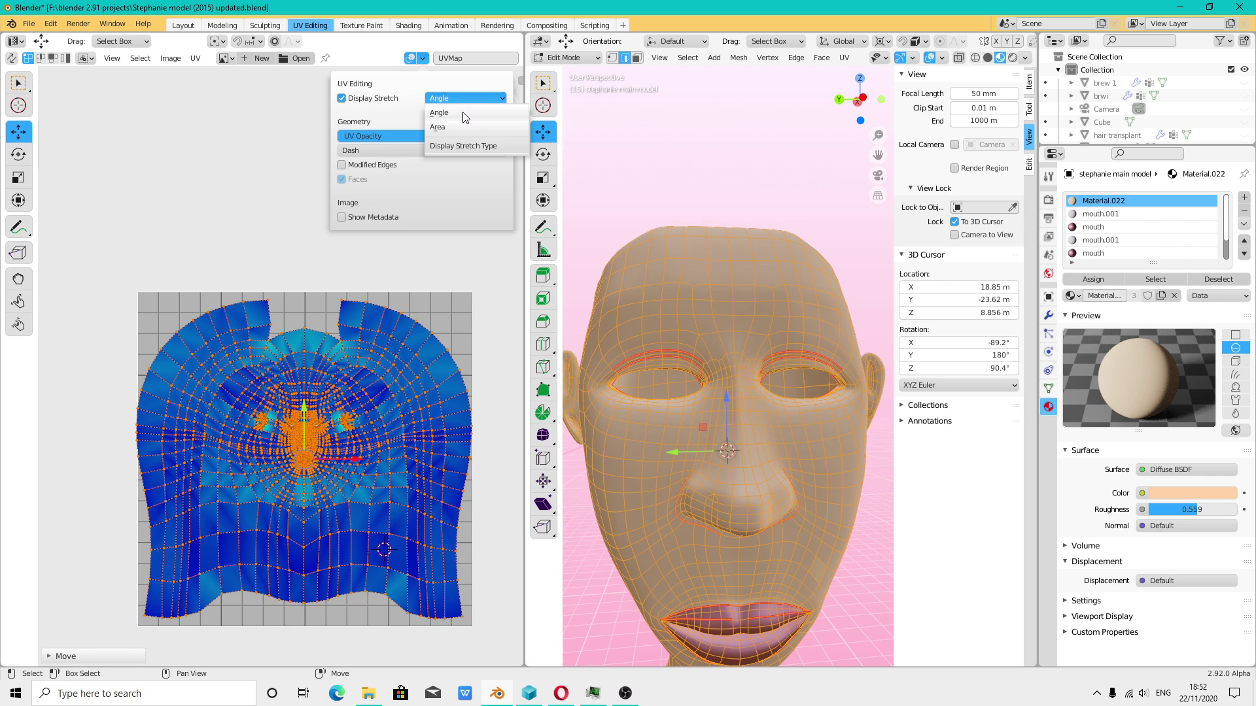
{"action": "left_click", "coordinate": [461, 127]}
{"action": "left_click", "coordinate": [457, 97]}
{"action": "left_click", "coordinate": [455, 112]}
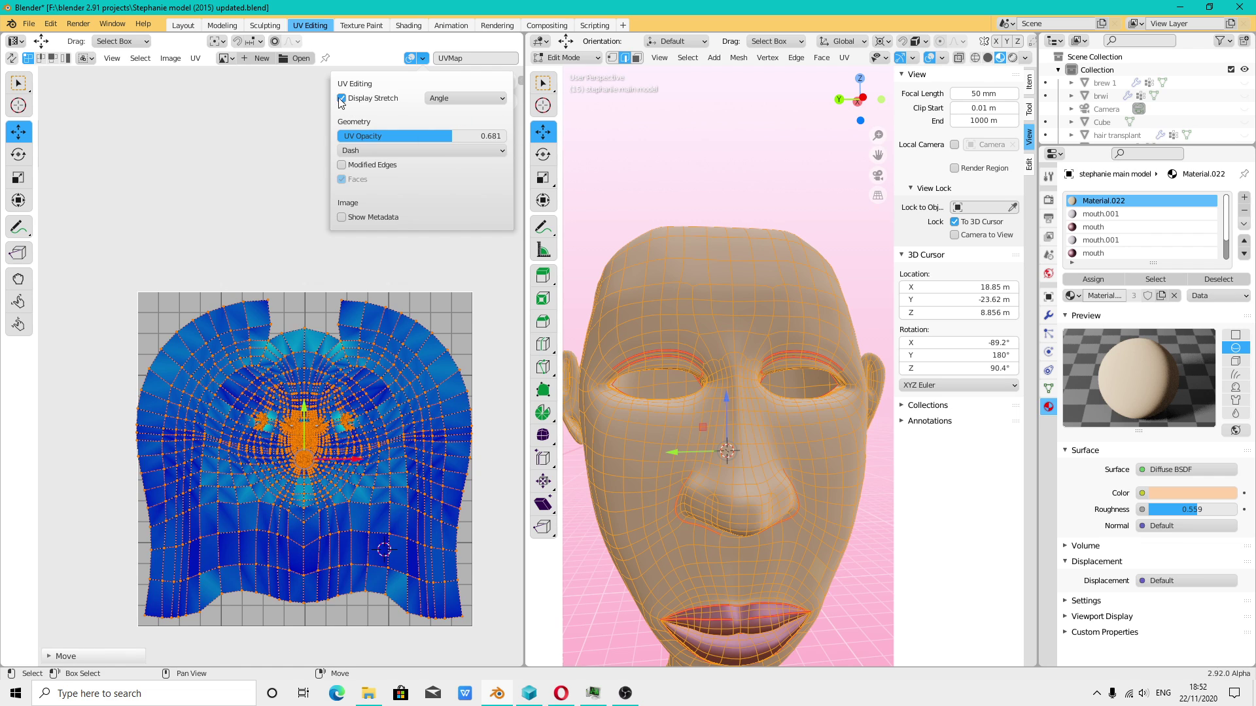
{"action": "left_click", "coordinate": [342, 98]}
{"action": "mouse_move", "coordinate": [438, 136]}
{"action": "left_mouse_down"}
{"action": "mouse_move", "coordinate": [491, 136]}
{"action": "mouse_move", "coordinate": [469, 136]}
{"action": "left_mouse_up"}
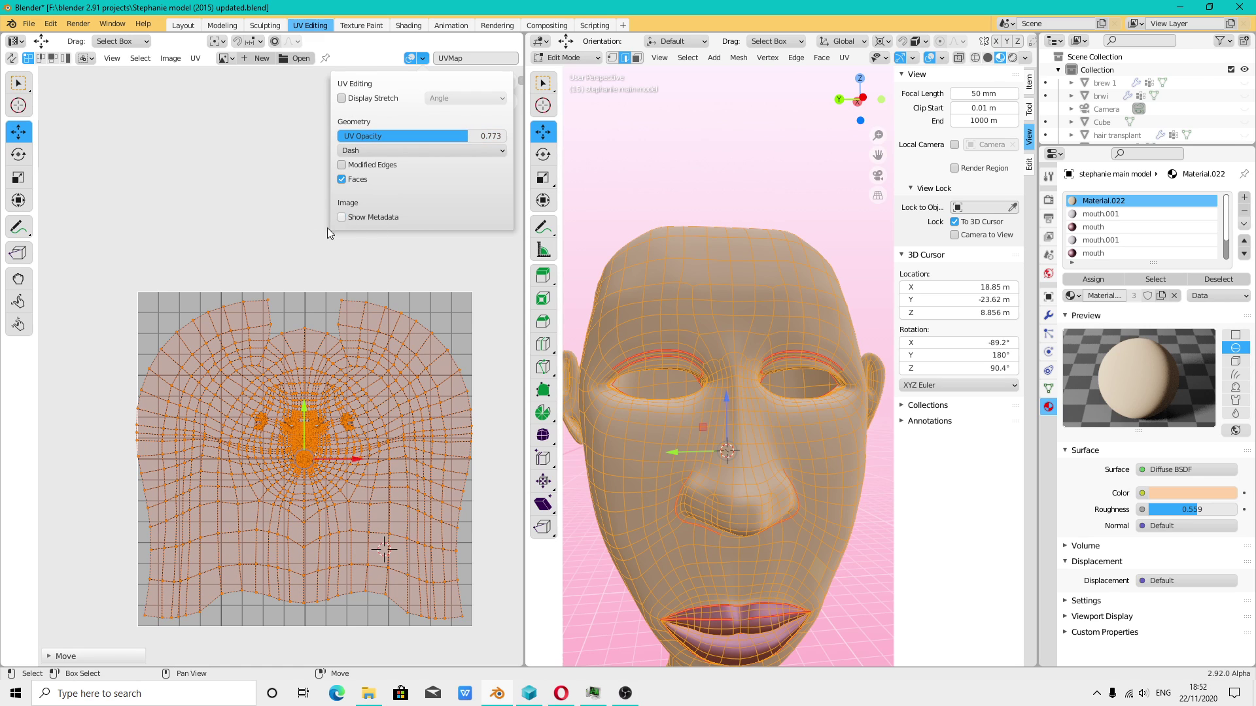
{"action": "scroll", "coordinate": [334, 491], "scroll_direction": "down", "scroll_amount": 1}
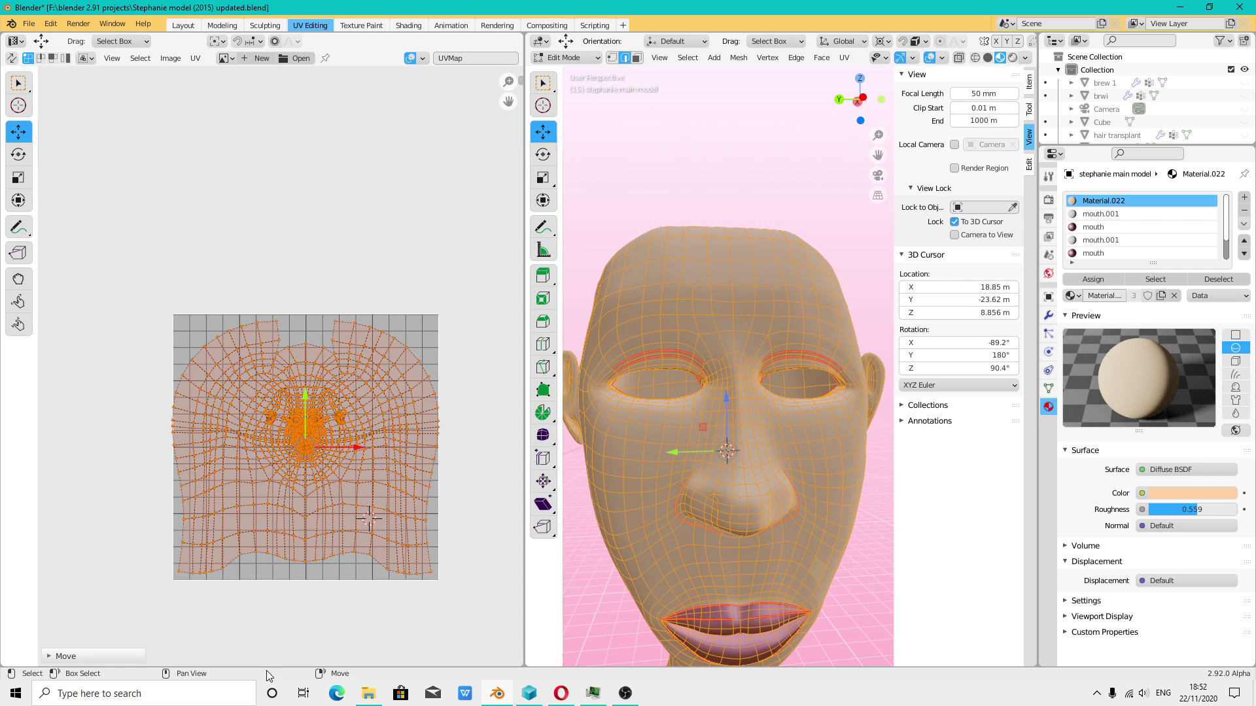
- Browse to teczka (F:) > blender 2.91 projects and select Stephanie UVW Head.png
{"action": "left_click", "coordinate": [16, 694]}
{"action": "mouse_move", "coordinate": [186, 504]}
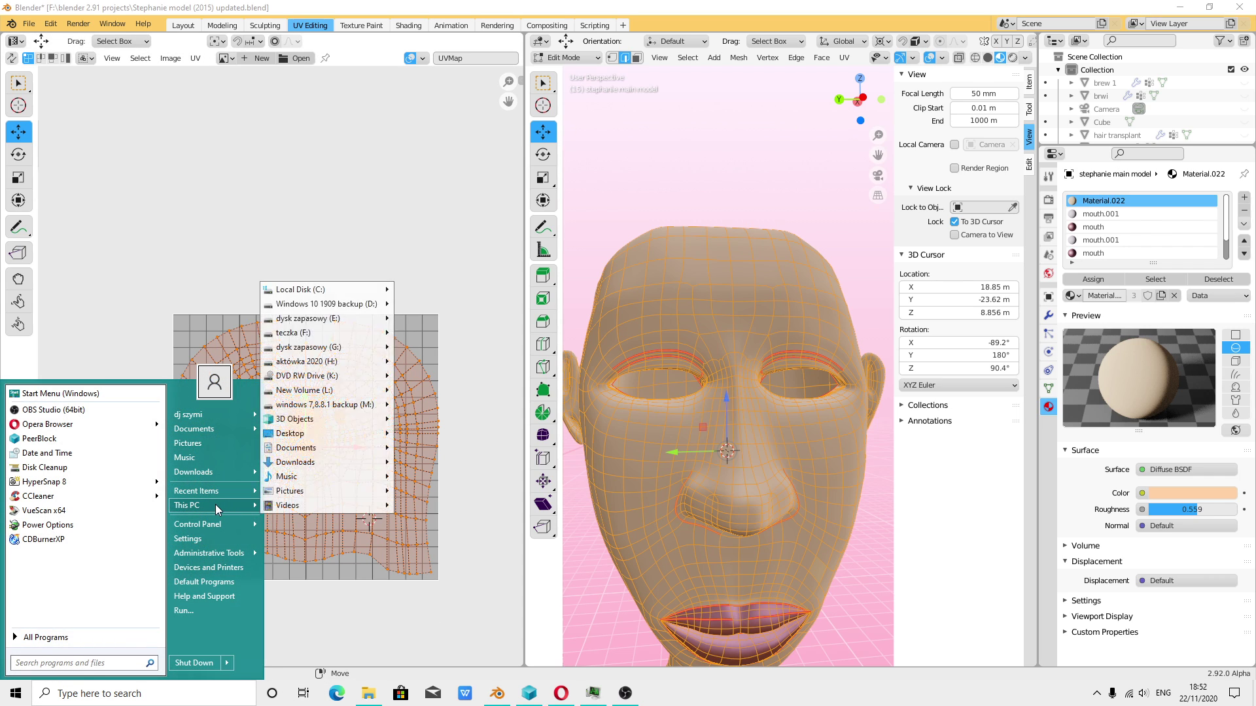
{"action": "left_click", "coordinate": [215, 504]}
{"action": "left_click", "coordinate": [678, 293]}
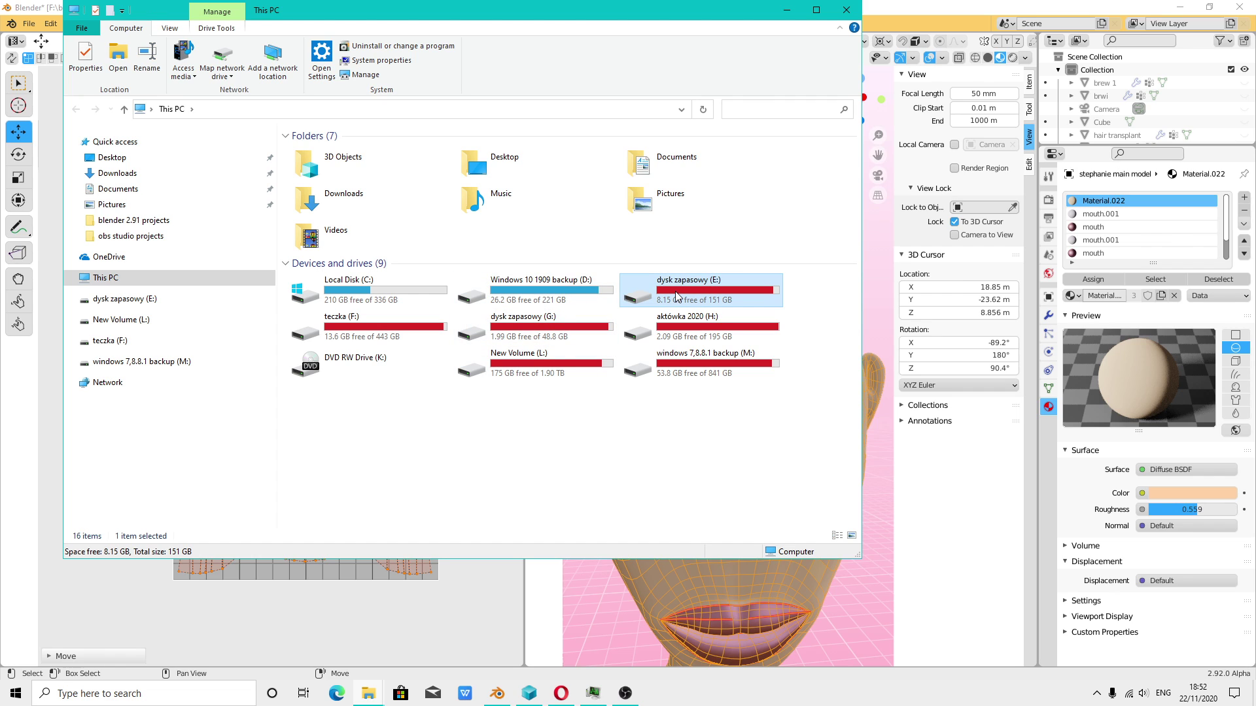
{"action": "double_click", "coordinate": [301, 343]}
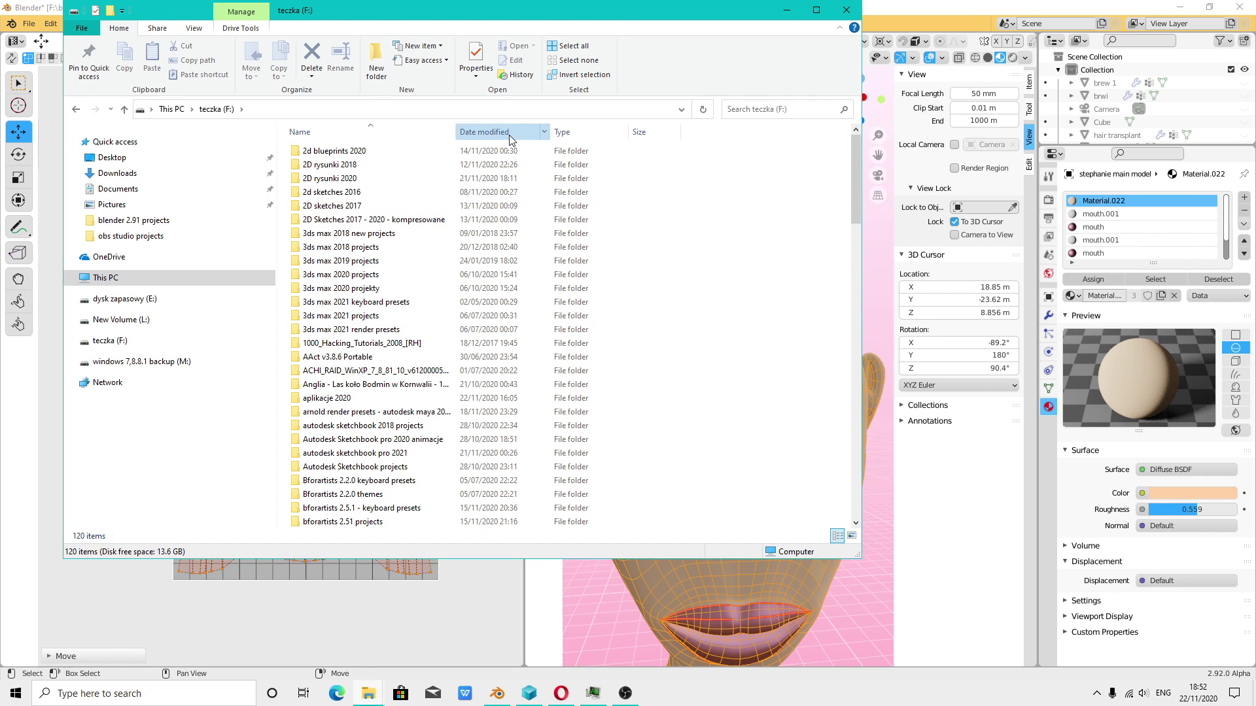
{"action": "left_click", "coordinate": [477, 131]}
{"action": "double_click", "coordinate": [362, 168]}
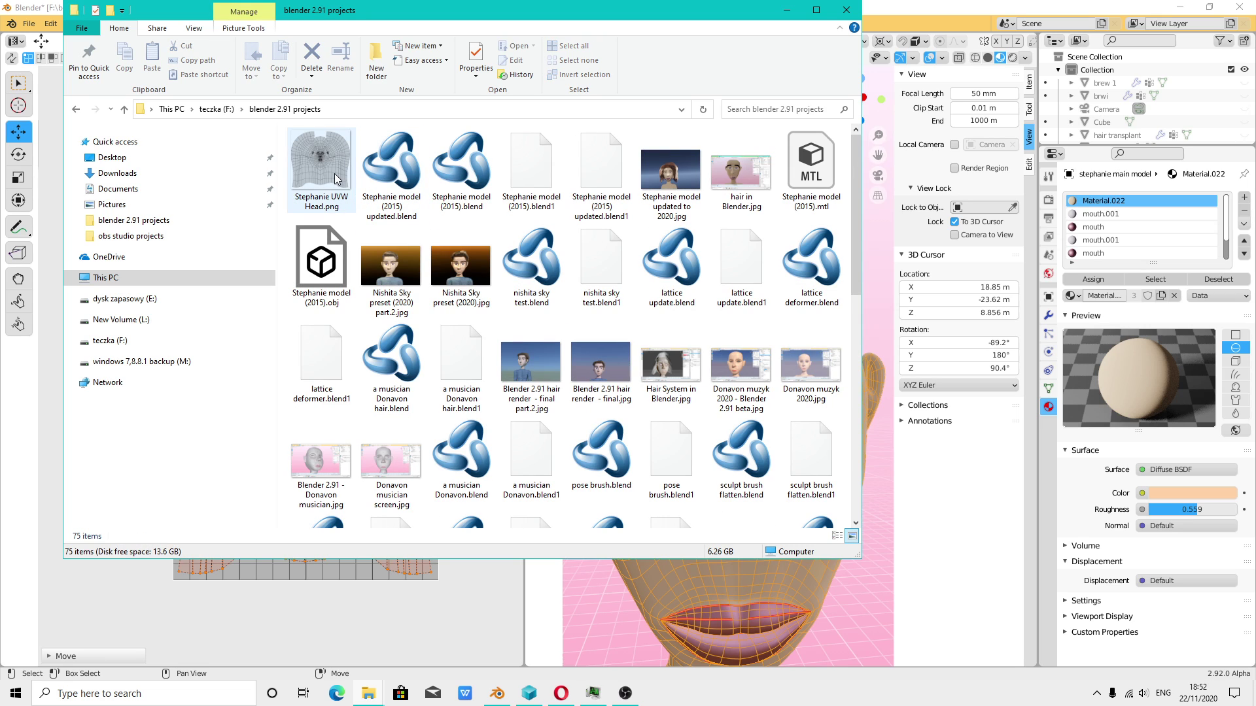
{"action": "left_click", "coordinate": [336, 178]}
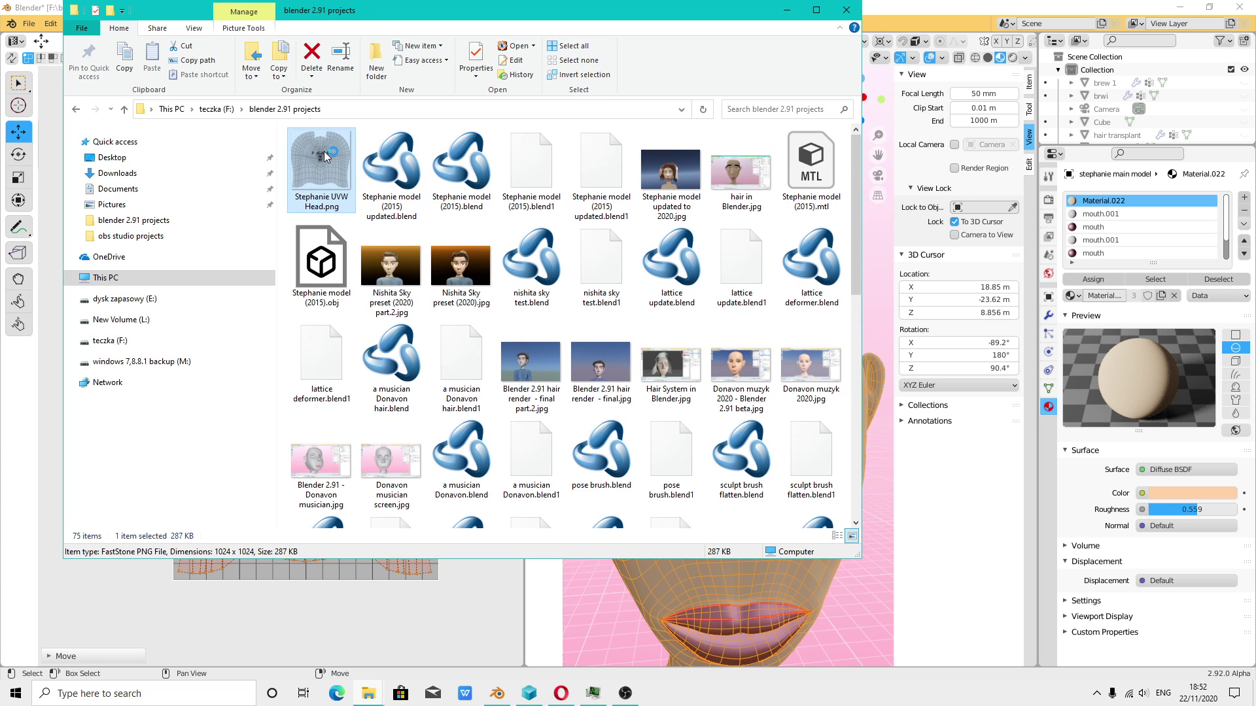
- View the UV layout PNG in FastStone at 200%, then switch to the browser view
{"action": "double_click", "coordinate": [325, 155]}
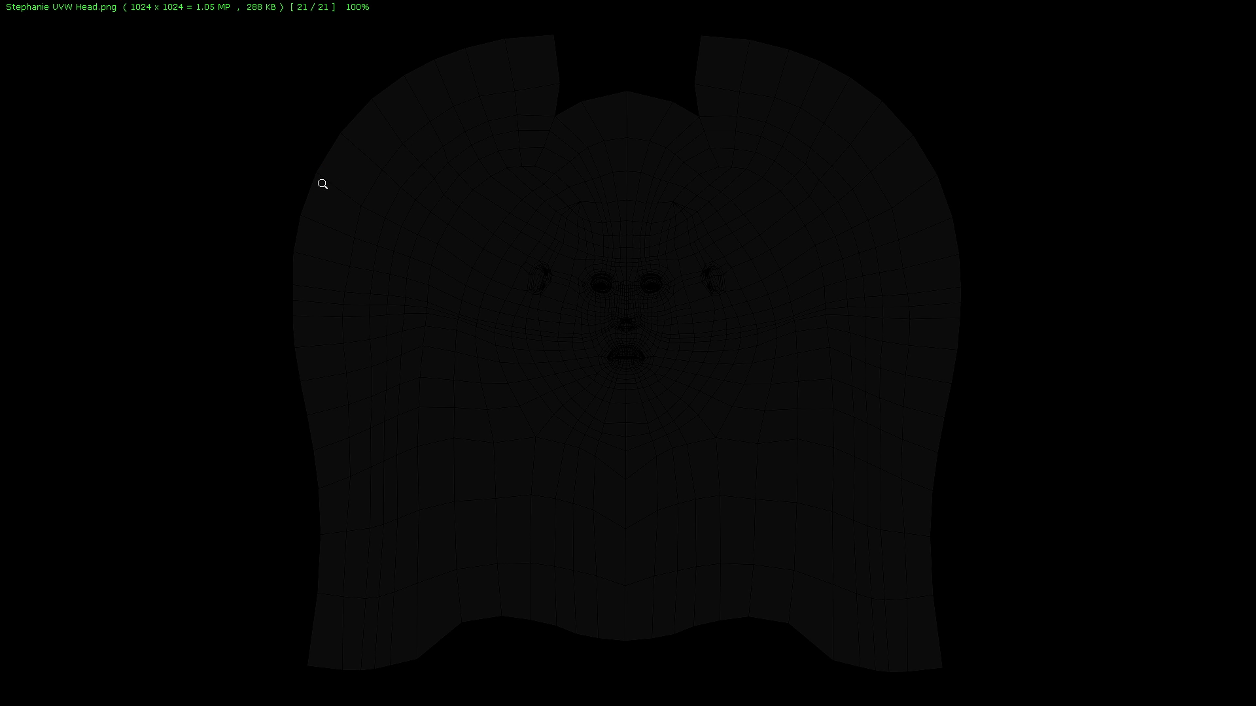
{"action": "left_click", "coordinate": [322, 183]}
{"action": "right_click", "coordinate": [386, 147]}
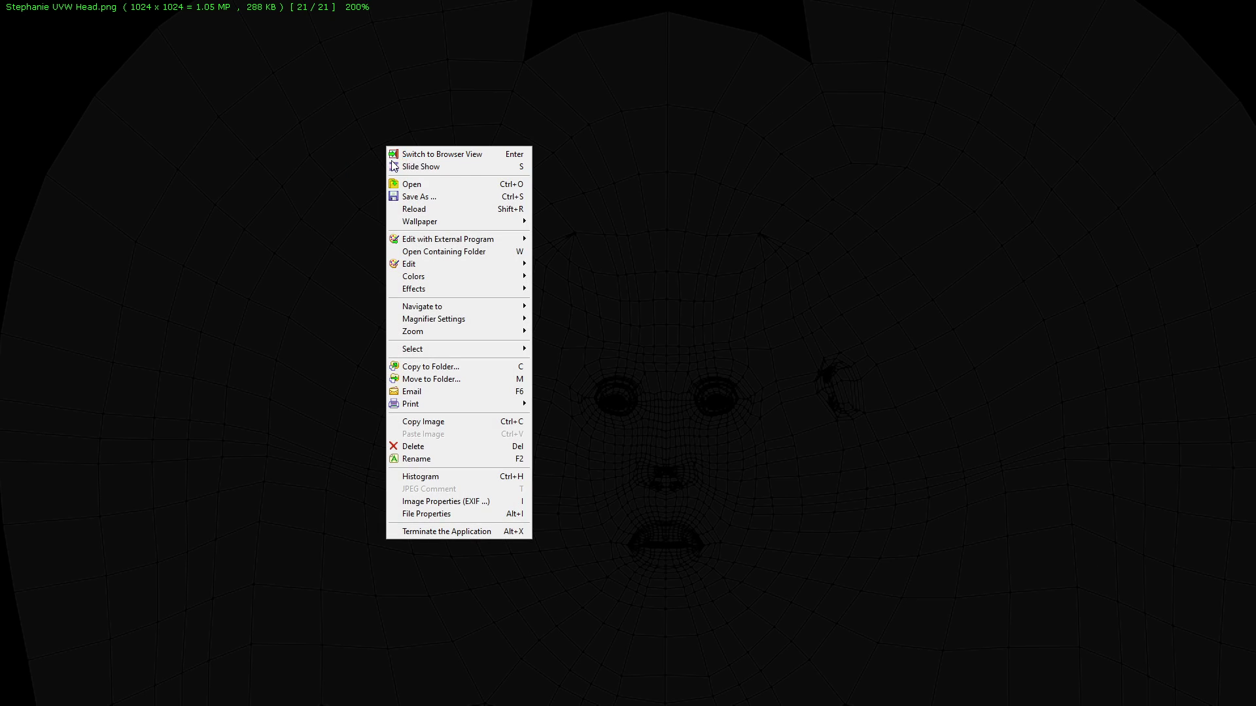
{"action": "left_click", "coordinate": [441, 157]}
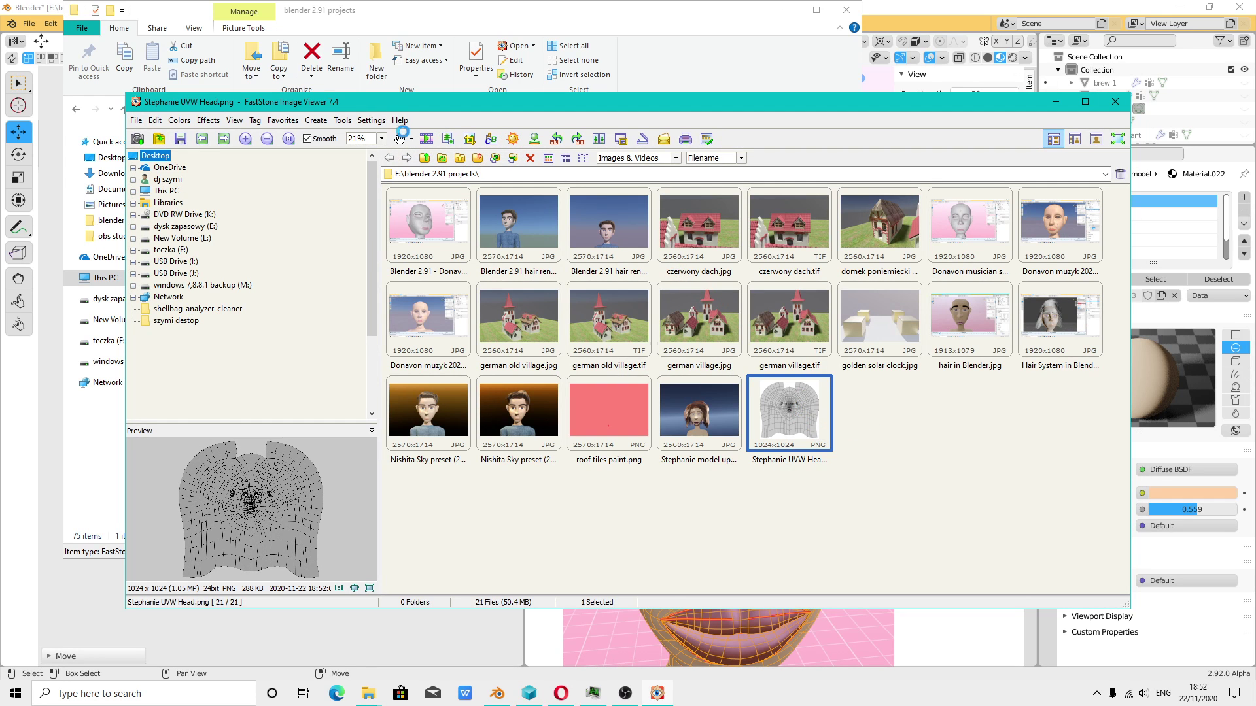
- Set FastStone's 'Associated image launches in' option to Windowed View
{"action": "left_click", "coordinate": [371, 121]}
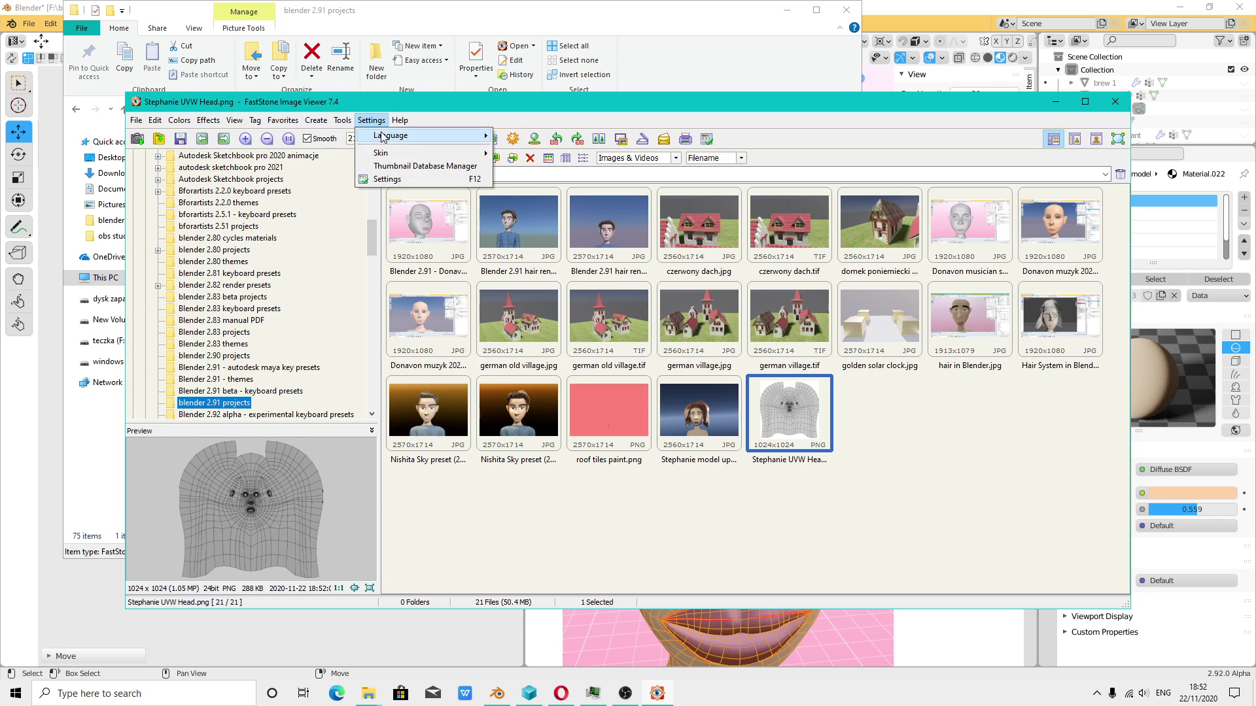
{"action": "left_click", "coordinate": [391, 179]}
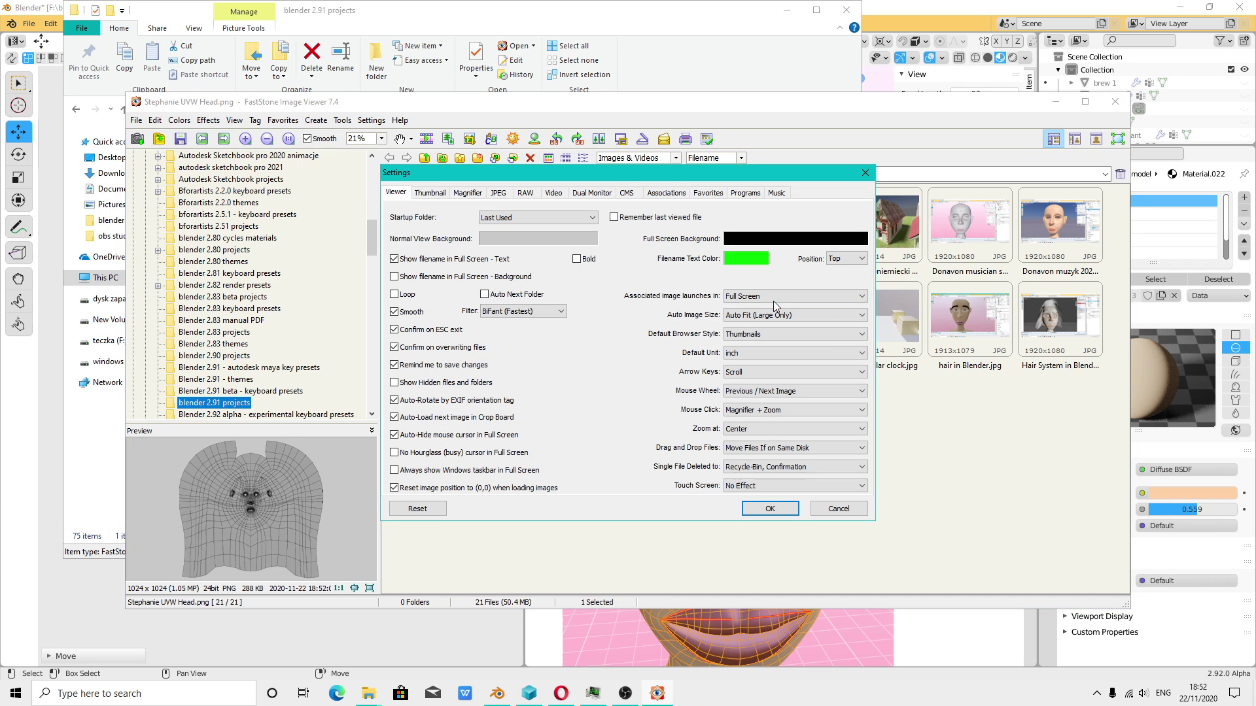
{"action": "left_click", "coordinate": [770, 299]}
{"action": "left_click", "coordinate": [767, 325]}
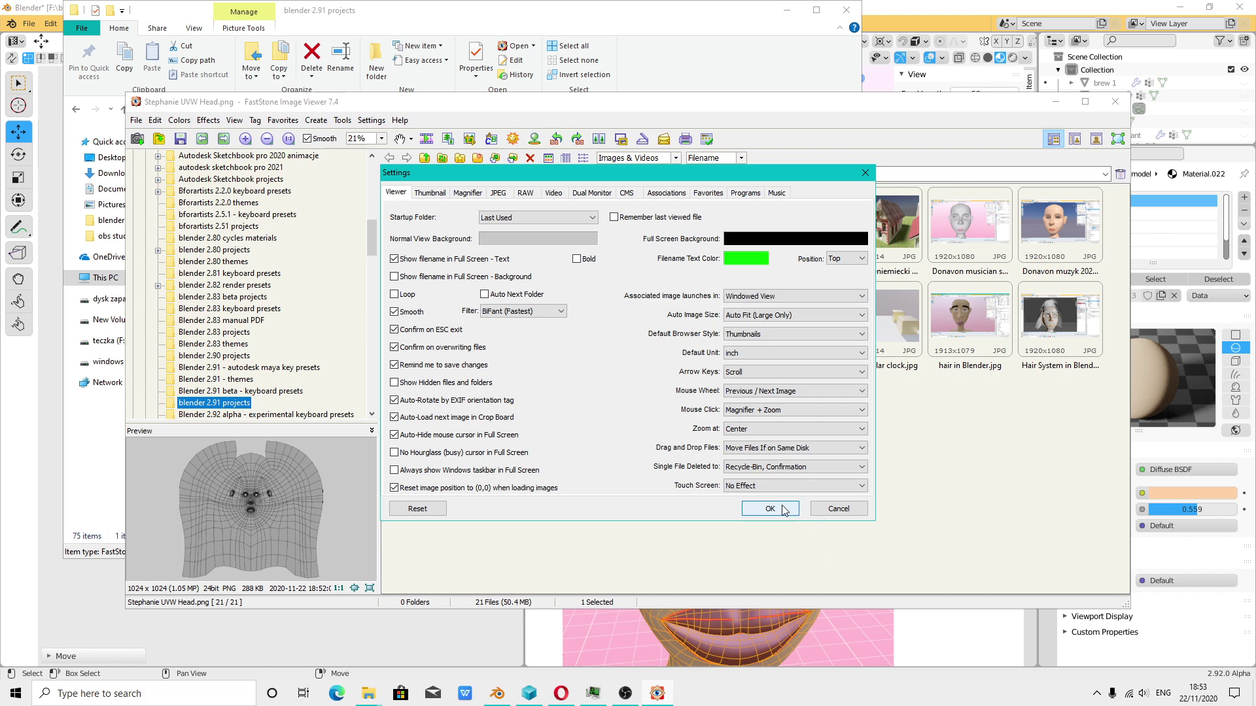
{"action": "left_click", "coordinate": [771, 509]}
- Reopen the UV layout PNG to check the windowed view, then close the viewer
{"action": "left_click", "coordinate": [1116, 102]}
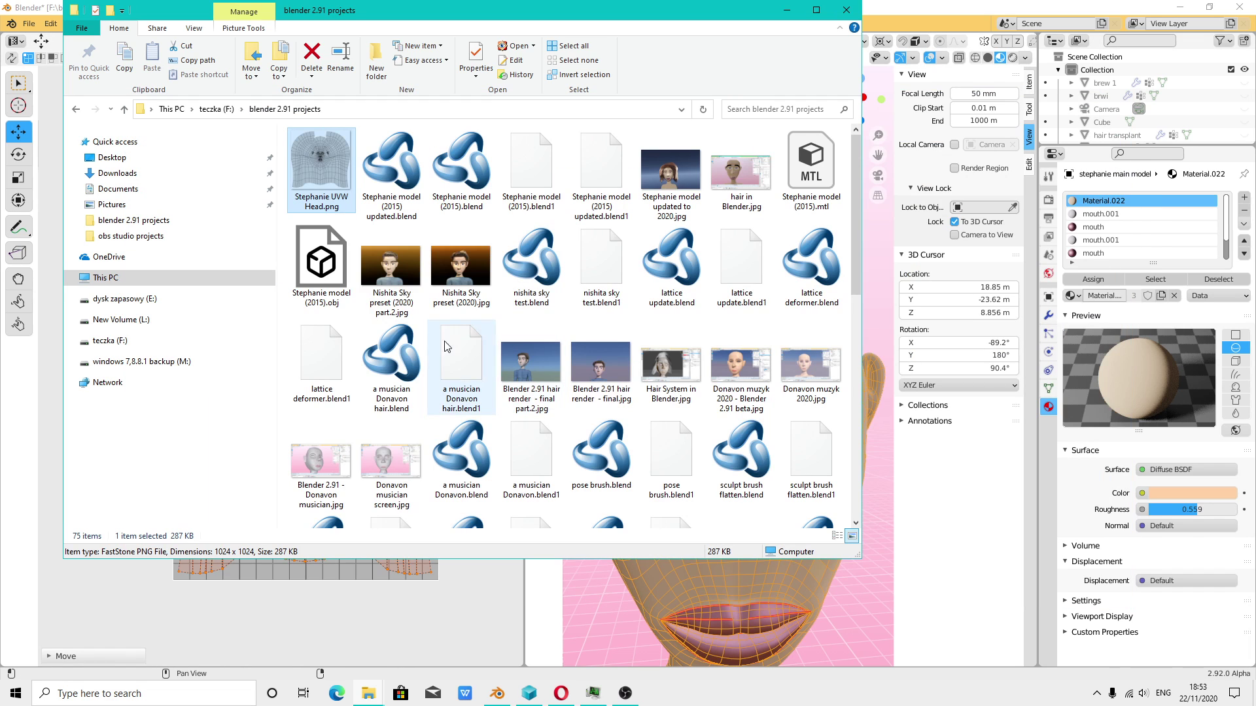
{"action": "double_click", "coordinate": [329, 190]}
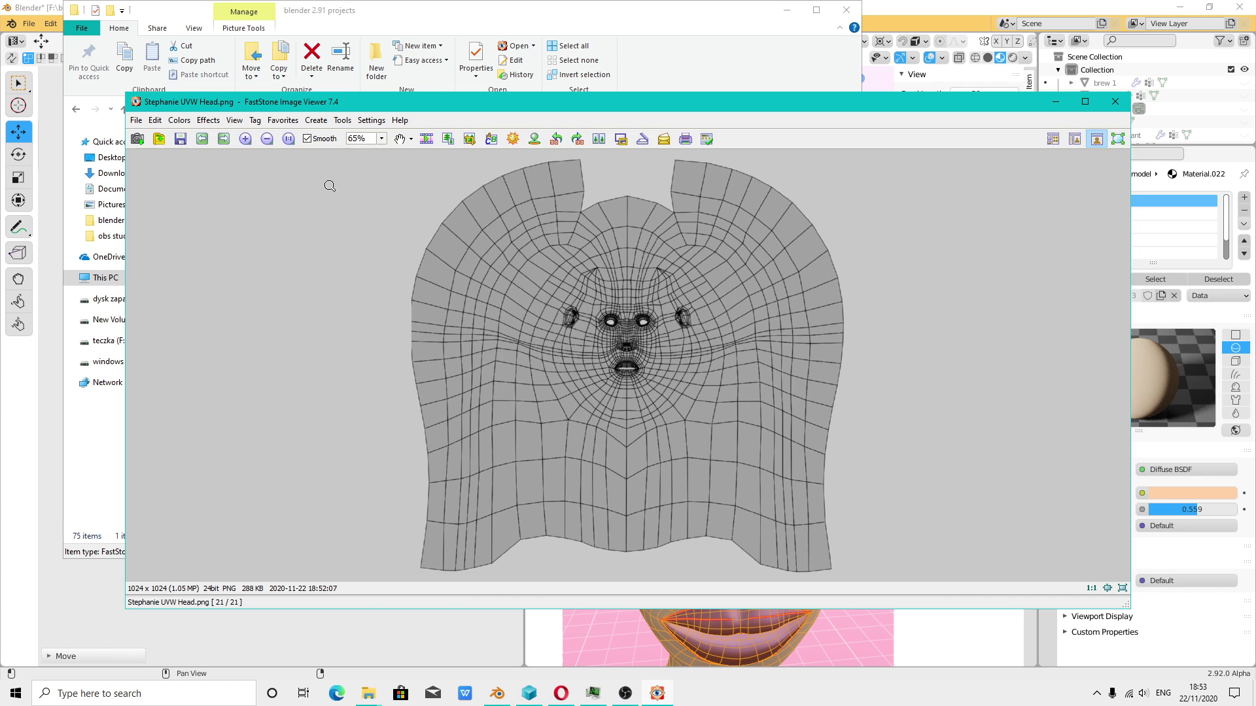
{"action": "left_click_drag", "start_coordinate": [645, 314], "coordinate": [690, 301]}
{"action": "key", "text": "Escape"}
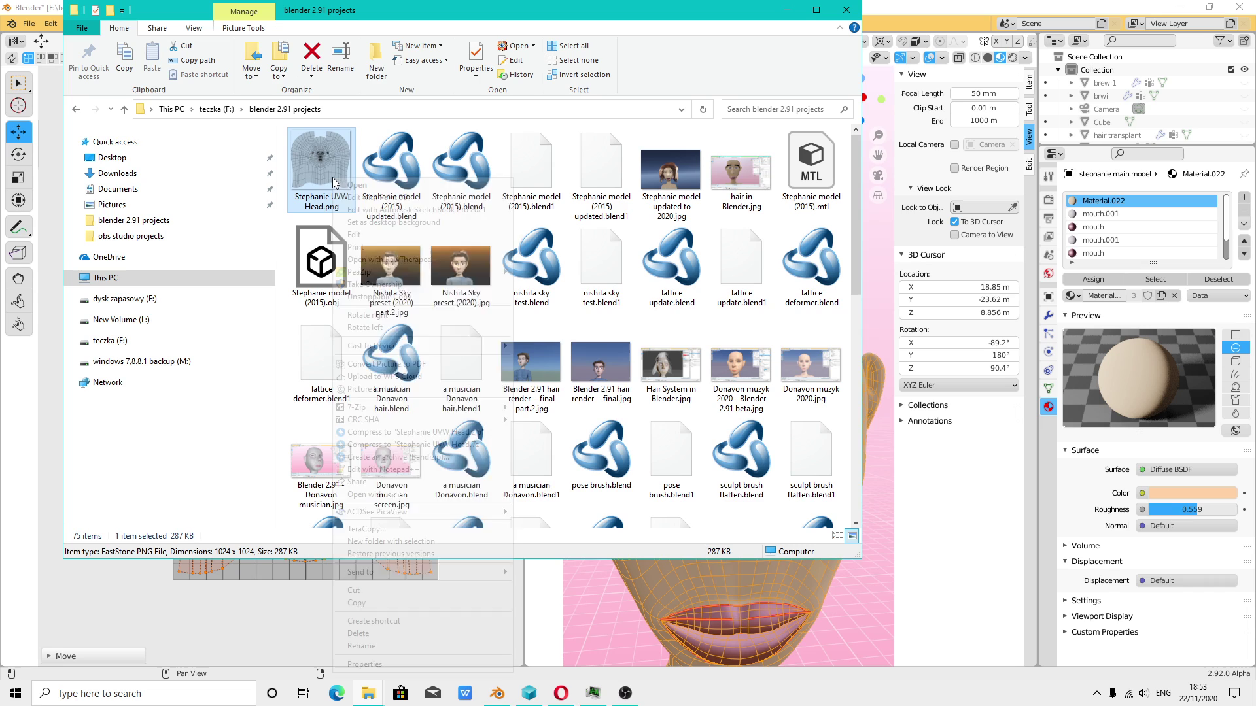
- Open Stephanie UVW Head.png with GIMP and minimize File Explorer
{"action": "right_click", "coordinate": [333, 179]}
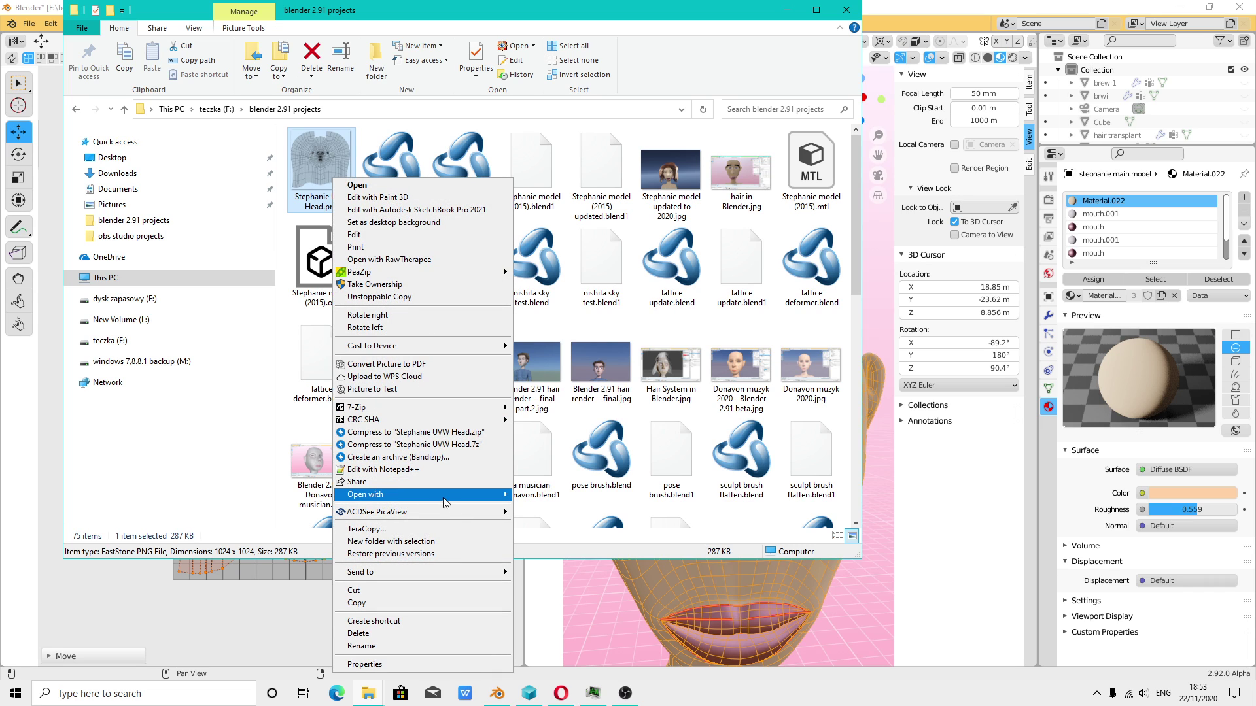
{"action": "mouse_move", "coordinate": [424, 493]}
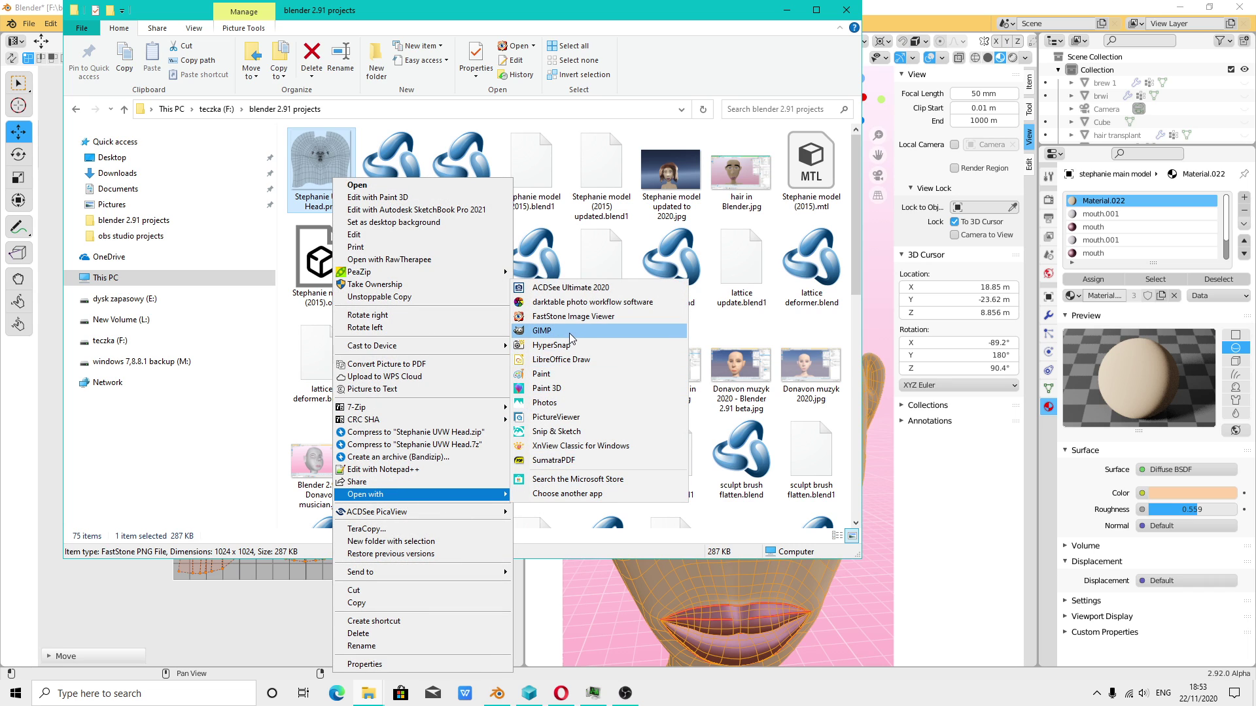
{"action": "left_click", "coordinate": [569, 332]}
{"action": "left_click", "coordinate": [787, 9]}
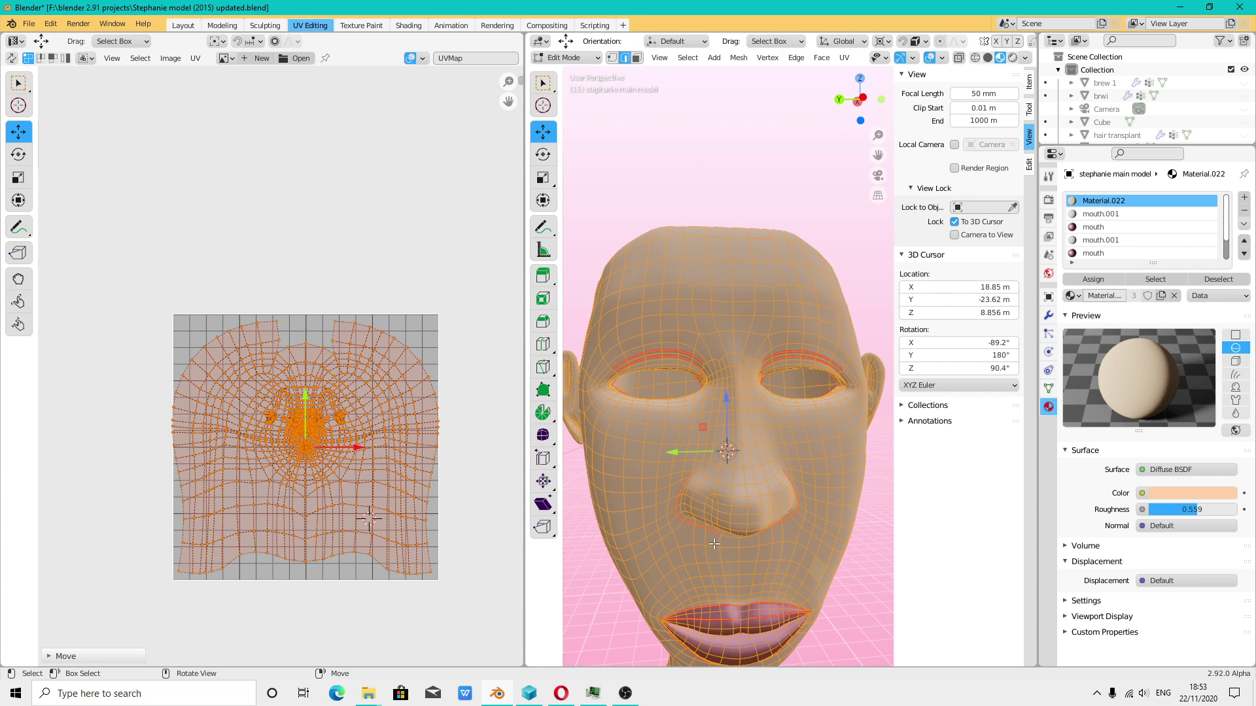
- Inspect the head's eyes and nose from the front, then bring GIMP's UV layout window forward
{"action": "scroll", "coordinate": [777, 569], "scroll_direction": "down", "scroll_amount": 2}
{"action": "scroll", "coordinate": [777, 569], "scroll_direction": "down", "scroll_amount": 1}
{"action": "scroll", "coordinate": [752, 504], "scroll_direction": "up", "scroll_amount": 1}
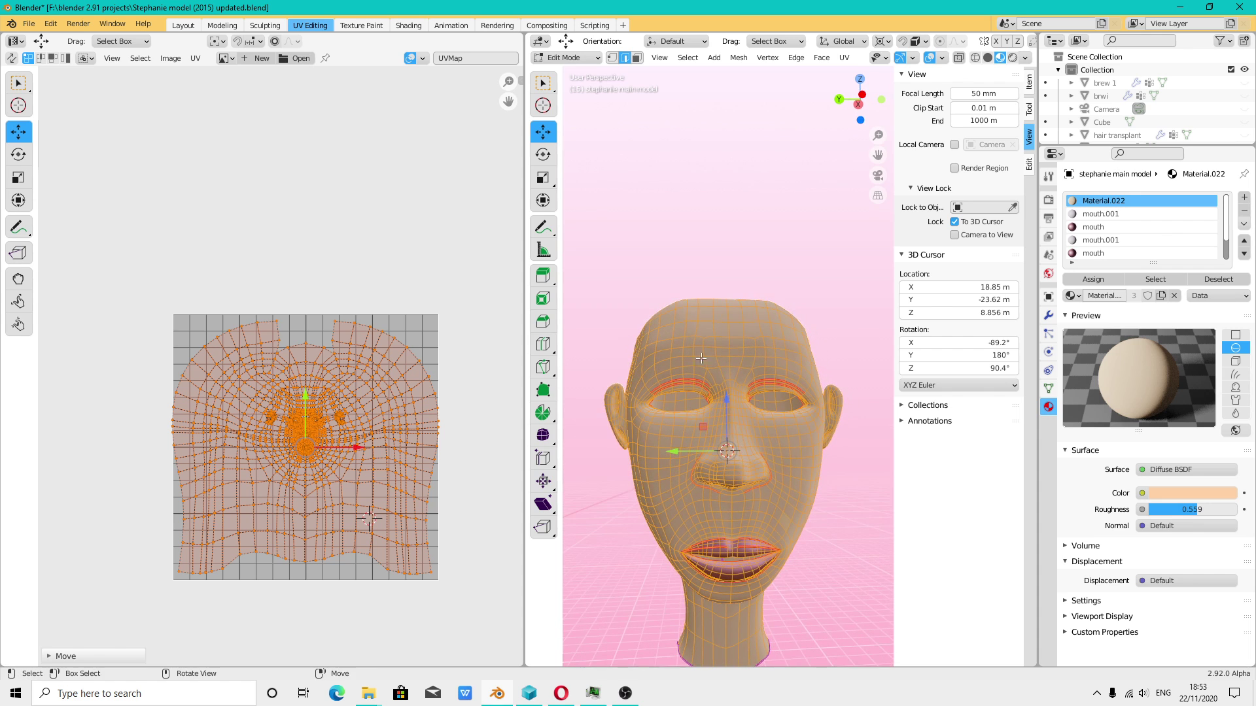
{"action": "scroll", "coordinate": [718, 421], "scroll_direction": "up", "scroll_amount": 1}
{"action": "scroll", "coordinate": [717, 421], "scroll_direction": "up", "scroll_amount": 1}
{"action": "scroll", "coordinate": [717, 421], "scroll_direction": "up", "scroll_amount": 1}
{"action": "middle_click_drag", "start_coordinate": [718, 422], "coordinate": [796, 535]}
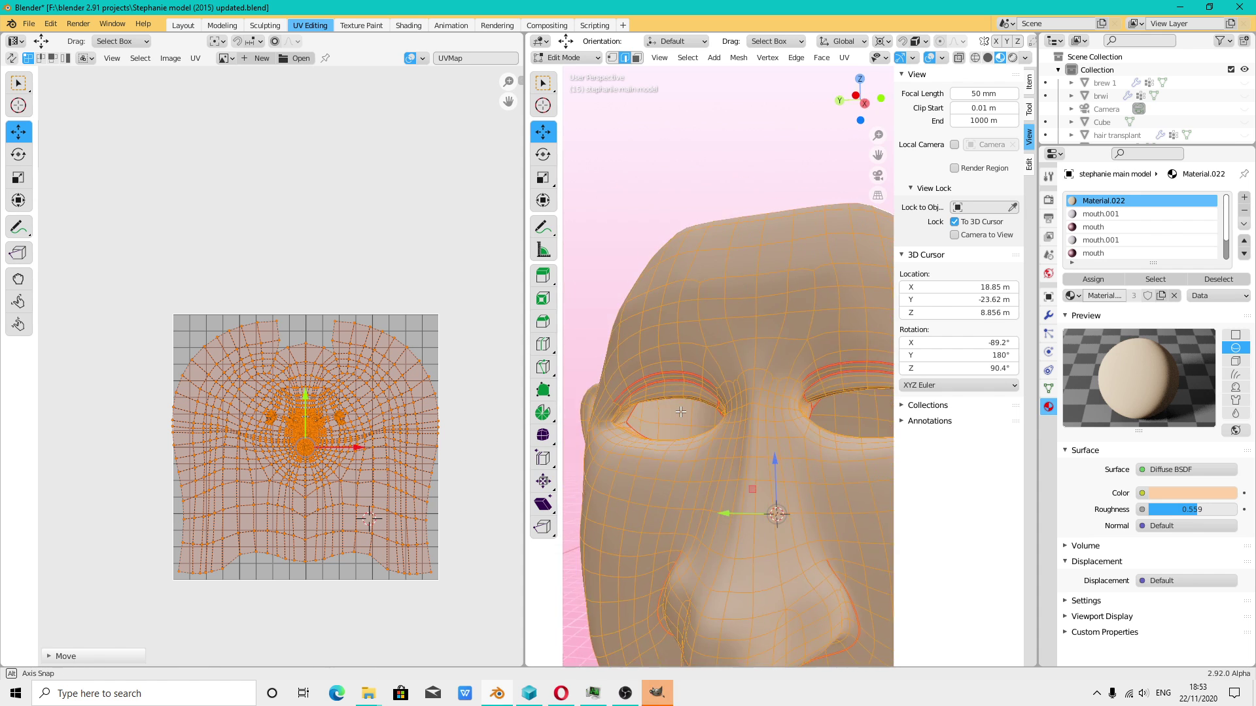
{"action": "scroll", "coordinate": [796, 535], "scroll_direction": "up", "scroll_amount": 1}
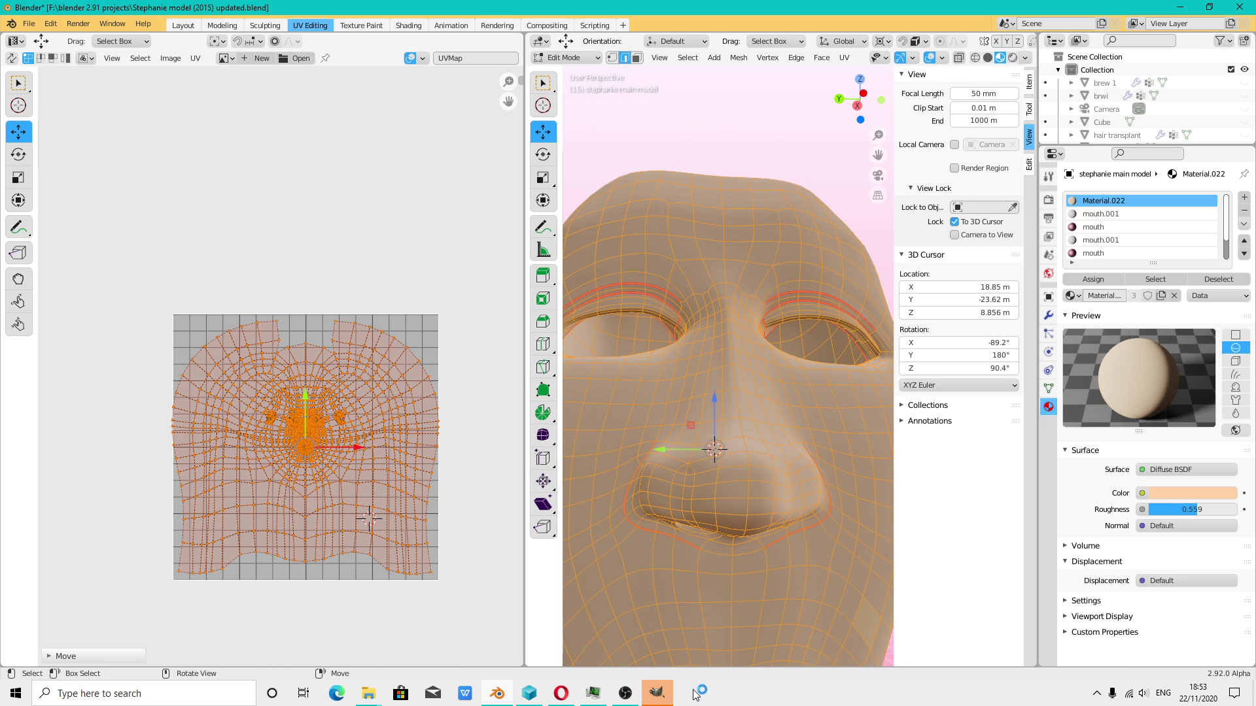
{"action": "scroll", "coordinate": [726, 488], "scroll_direction": "down", "scroll_amount": 3}
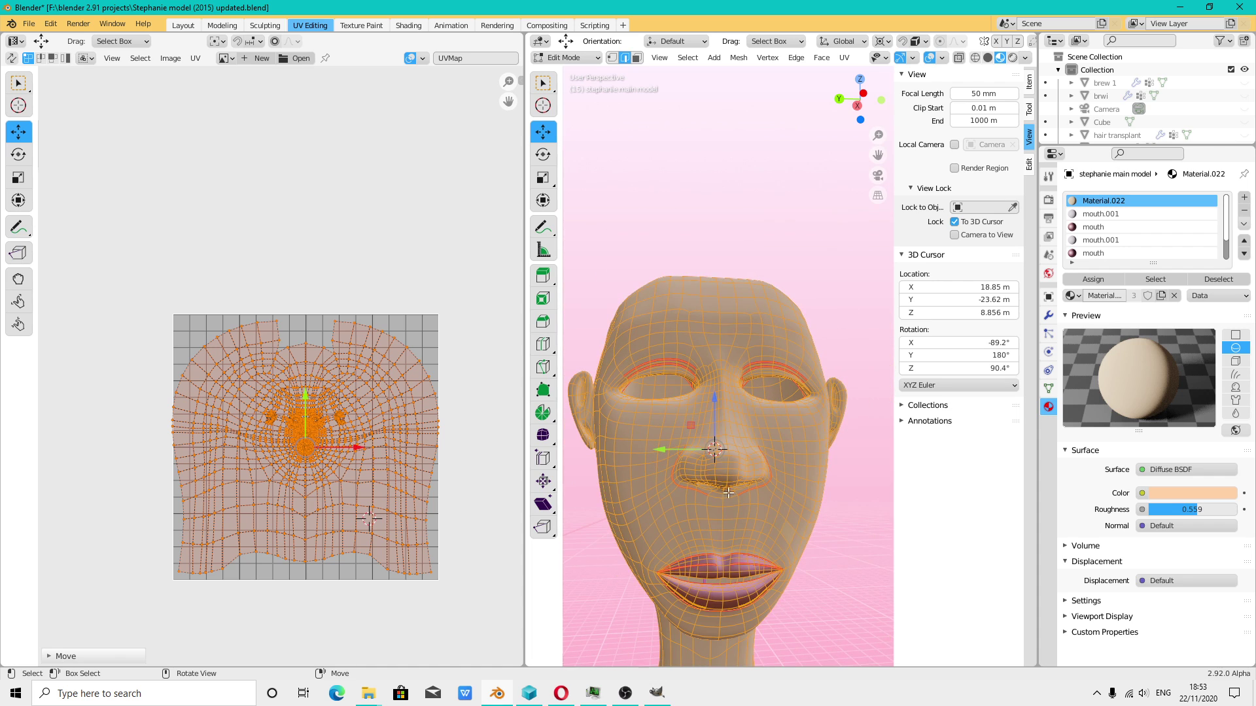
{"action": "left_click", "coordinate": [657, 692]}
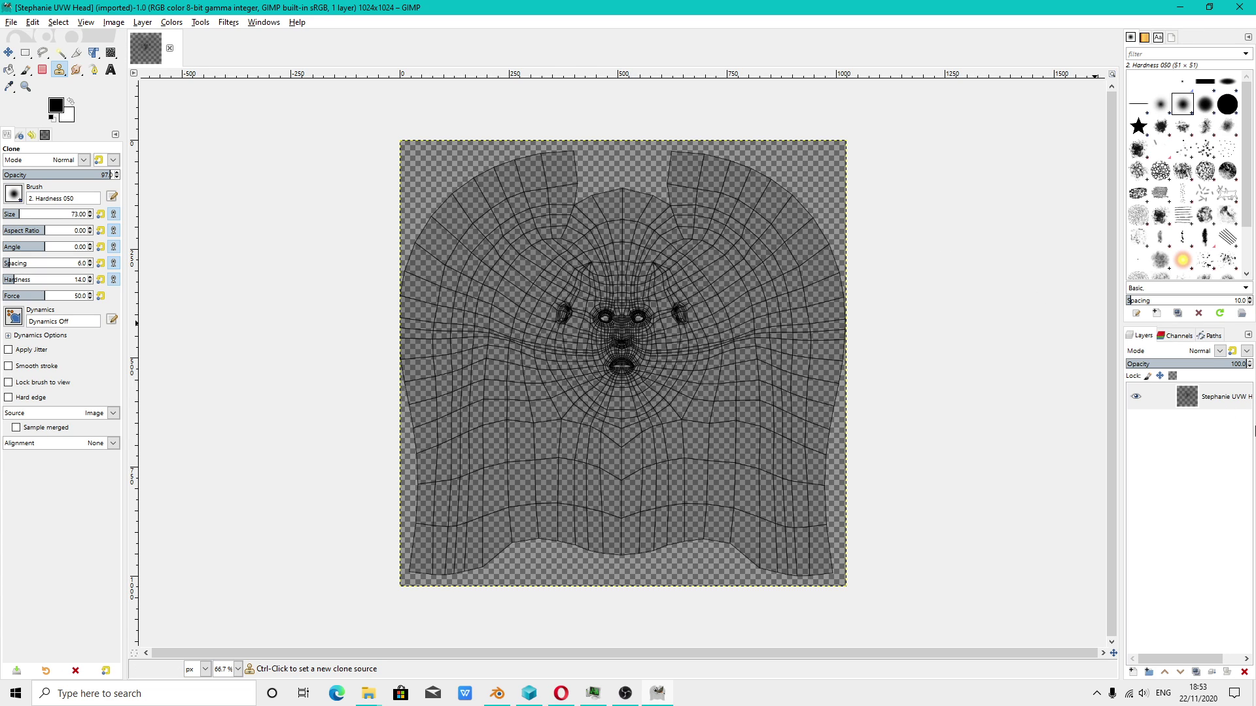
- Create a new transparent layer called 'maska' in Multiply blend mode
{"action": "left_click", "coordinate": [1134, 674]}
{"action": "type", "text": "maska"}
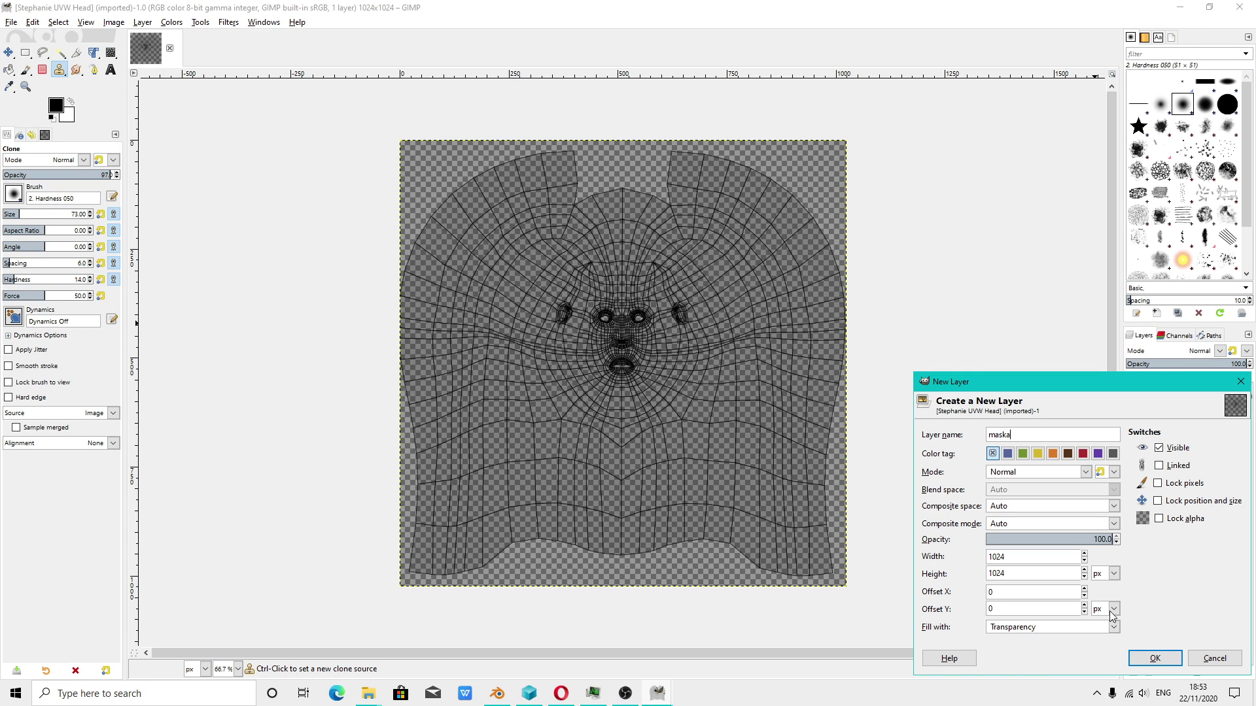
{"action": "left_click", "coordinate": [1024, 472]}
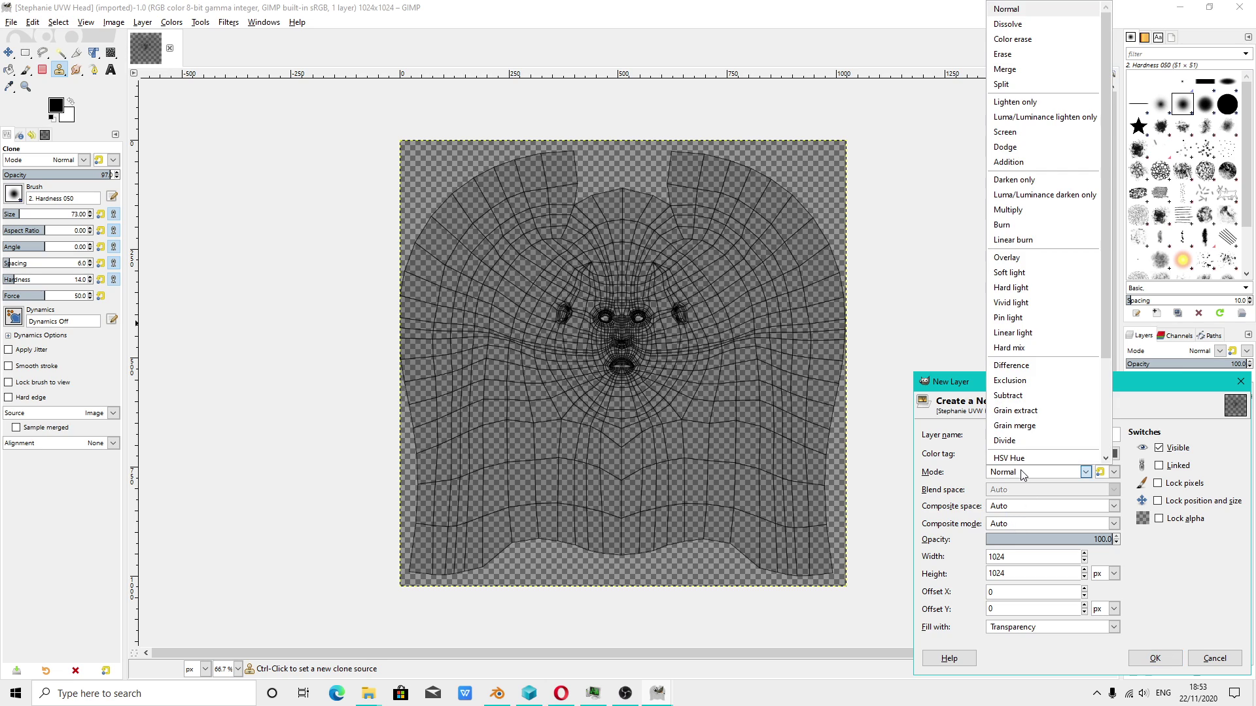
{"action": "left_click", "coordinate": [1028, 208]}
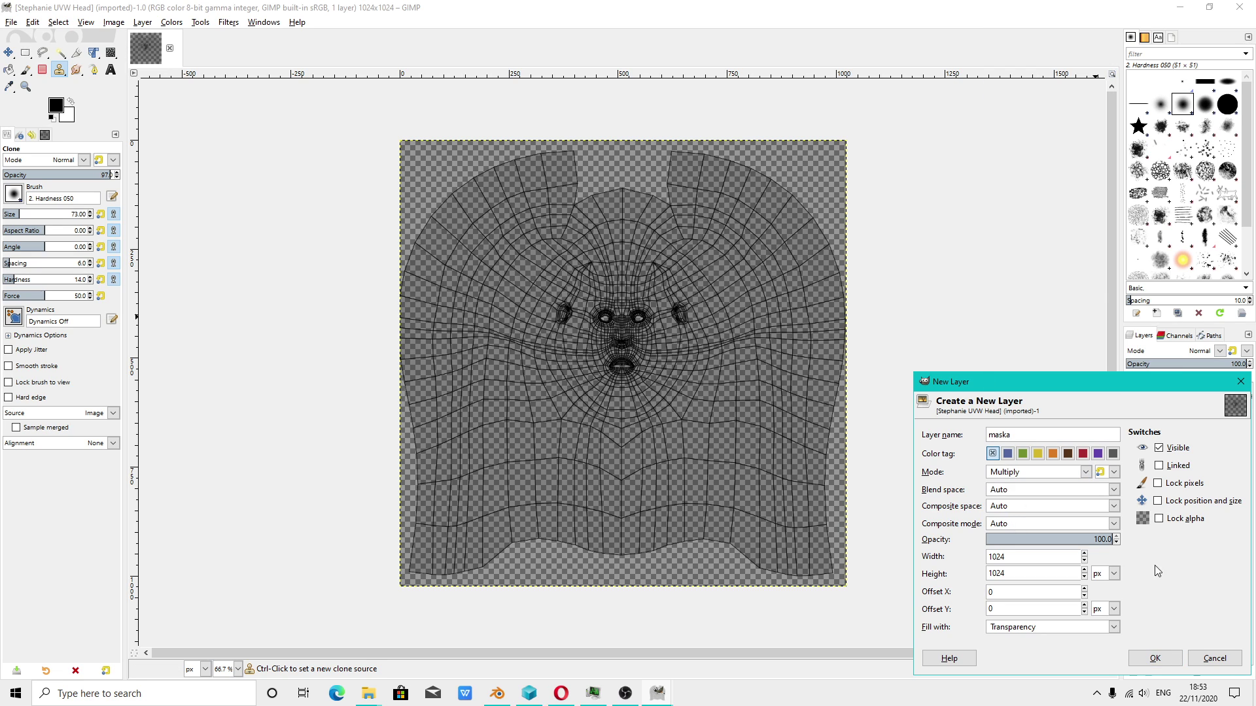
{"action": "left_click", "coordinate": [1155, 658]}
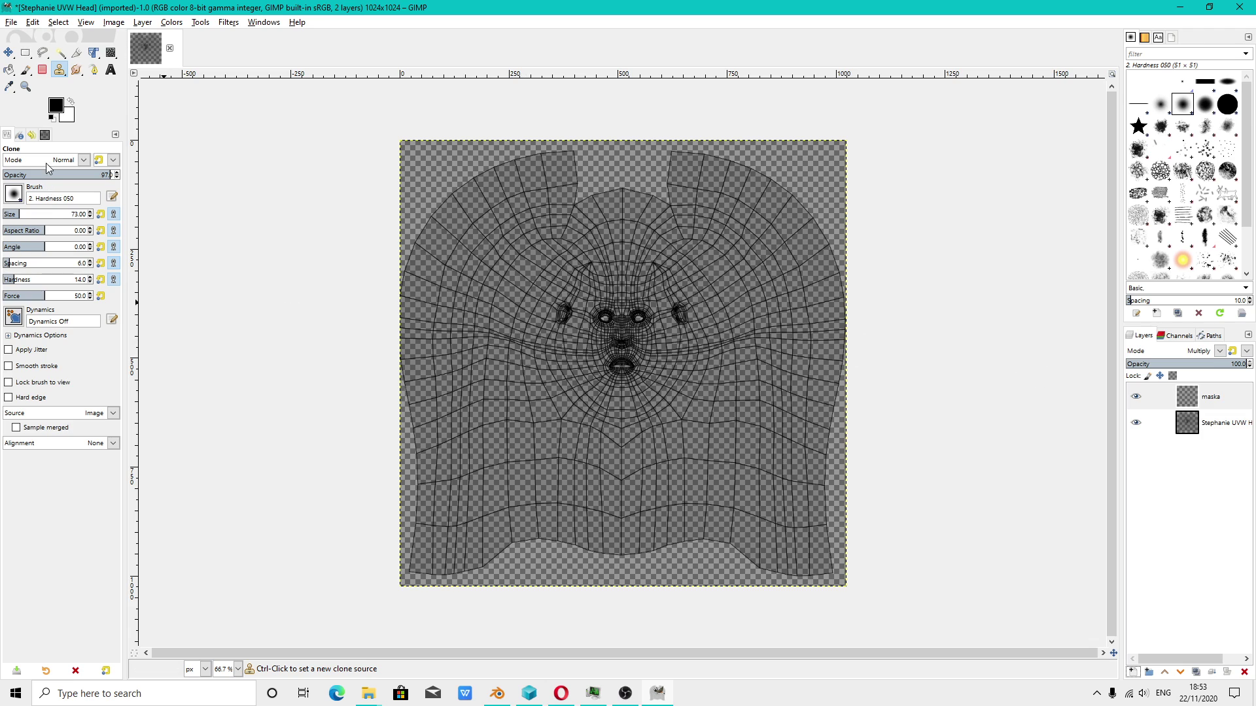
- Switch to the Bucket Fill tool using foreground-colour fill
{"action": "right_click", "coordinate": [61, 74]}
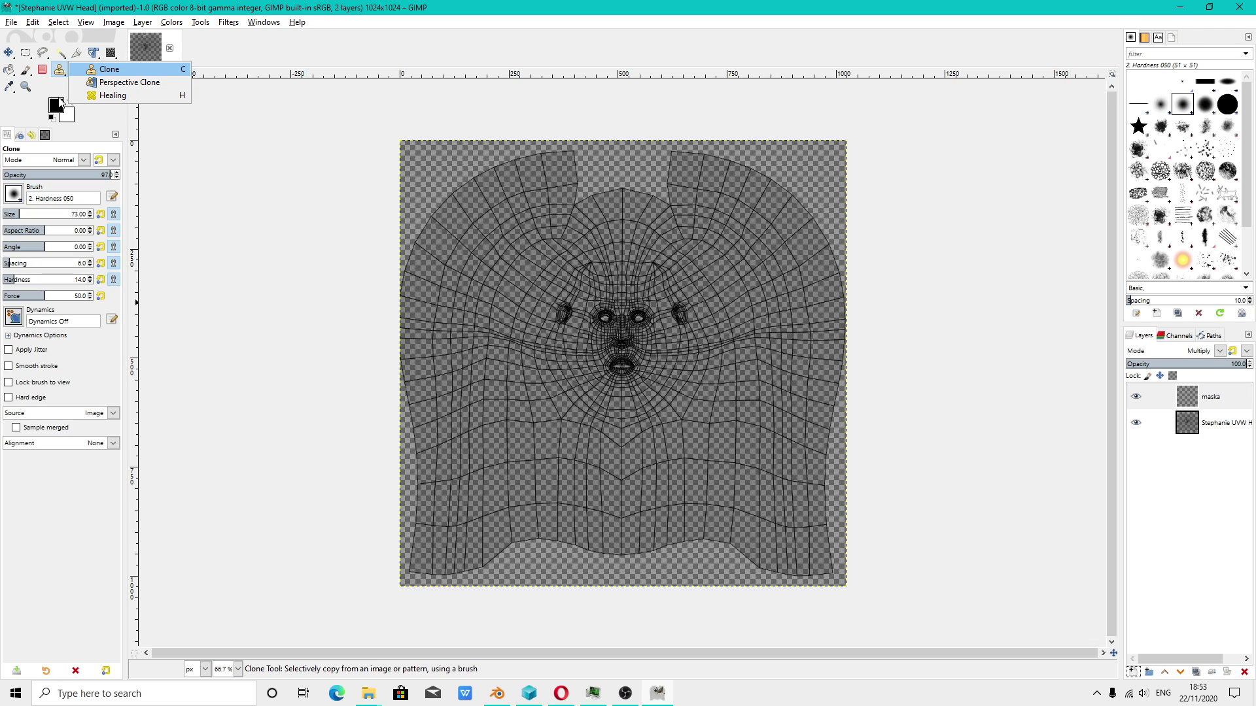
{"action": "left_click", "coordinate": [9, 69]}
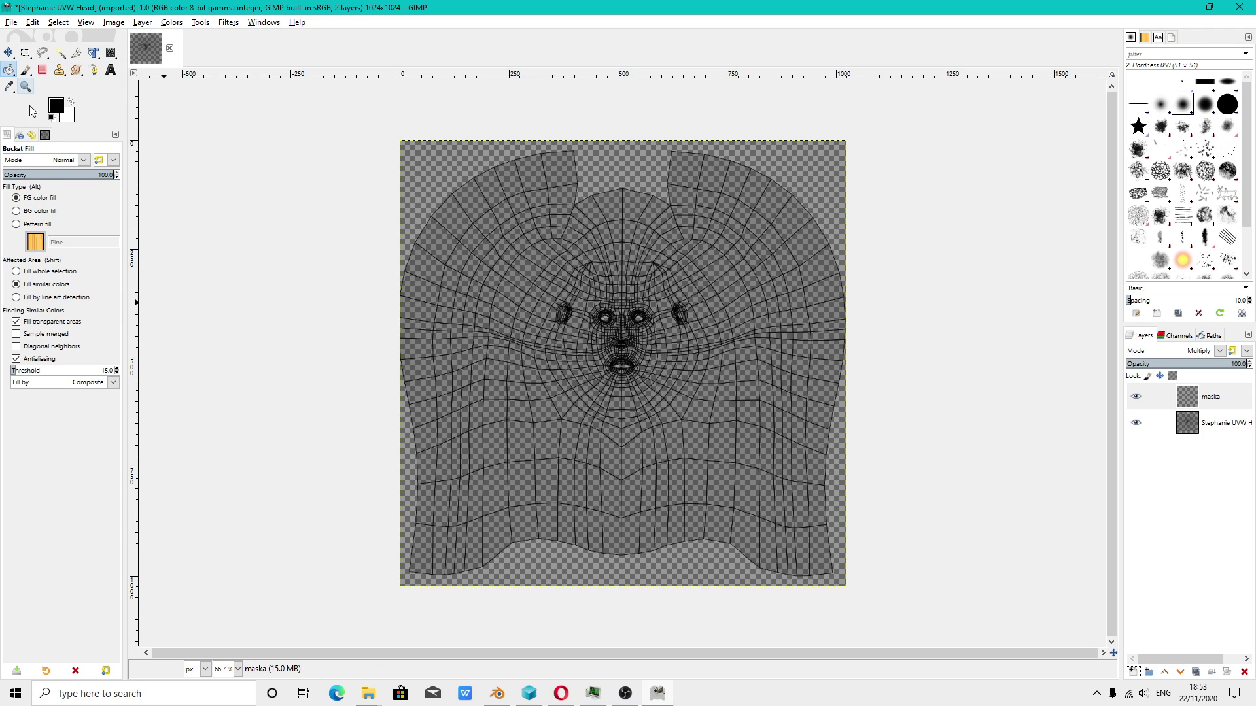
{"action": "left_click", "coordinate": [16, 223]}
{"action": "left_click", "coordinate": [18, 198]}
- Set the foreground colour to the pale peach skin tone fbd3a2
{"action": "left_click", "coordinate": [57, 105]}
{"action": "left_click", "coordinate": [126, 124]}
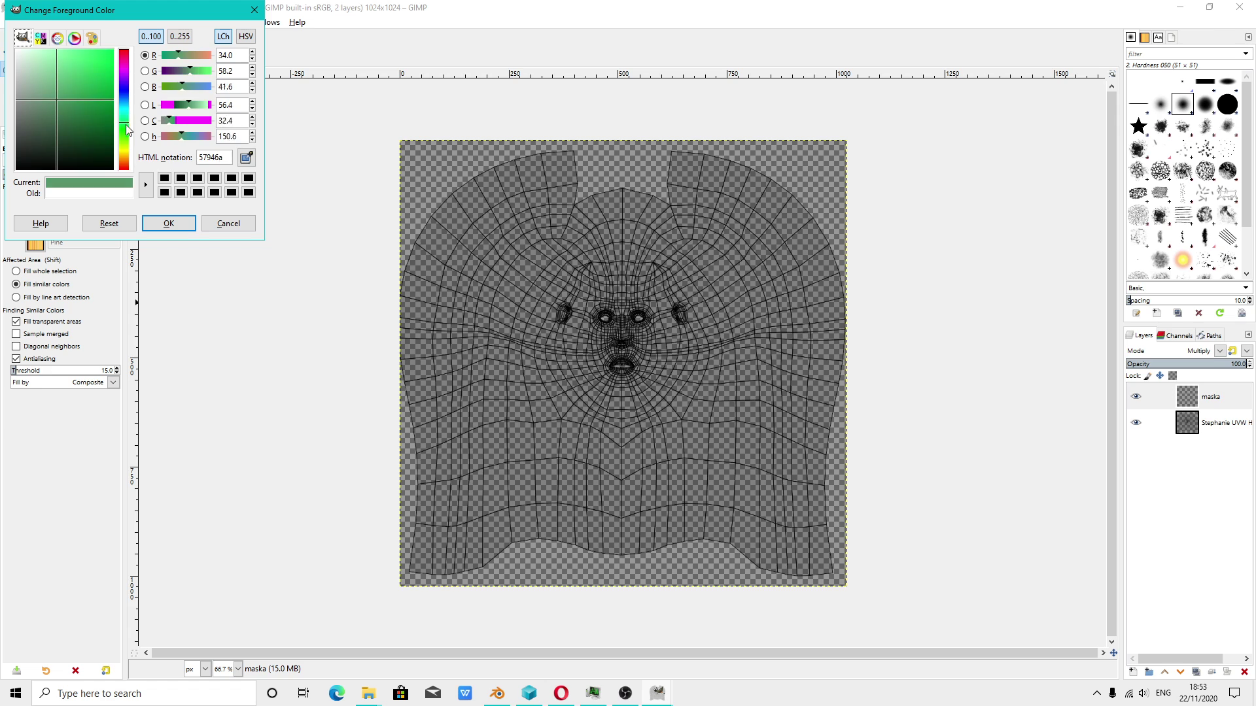
{"action": "left_click_drag", "start_coordinate": [126, 125], "coordinate": [128, 155]}
{"action": "mouse_move", "coordinate": [82, 98]}
{"action": "left_mouse_down"}
{"action": "mouse_move", "coordinate": [49, 49]}
{"action": "mouse_move", "coordinate": [126, 100]}
{"action": "mouse_move", "coordinate": [123, 154]}
{"action": "left_mouse_up"}
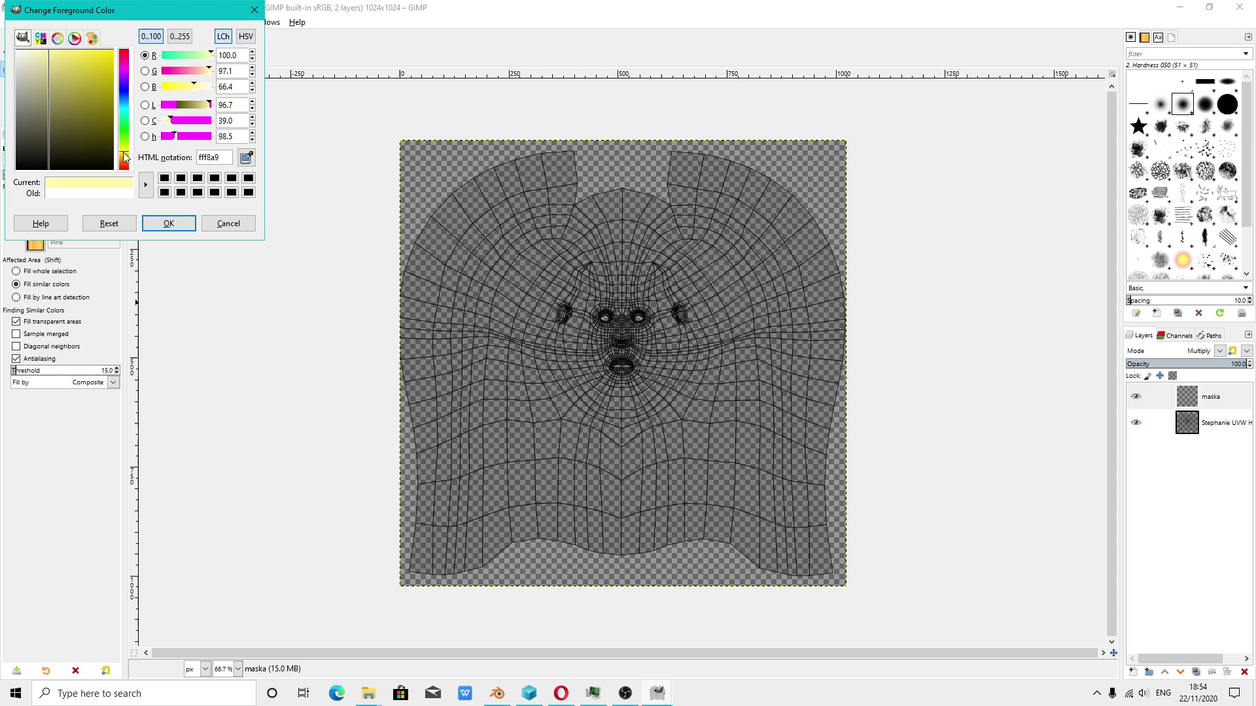
{"action": "left_click_drag", "start_coordinate": [59, 83], "coordinate": [72, 55]}
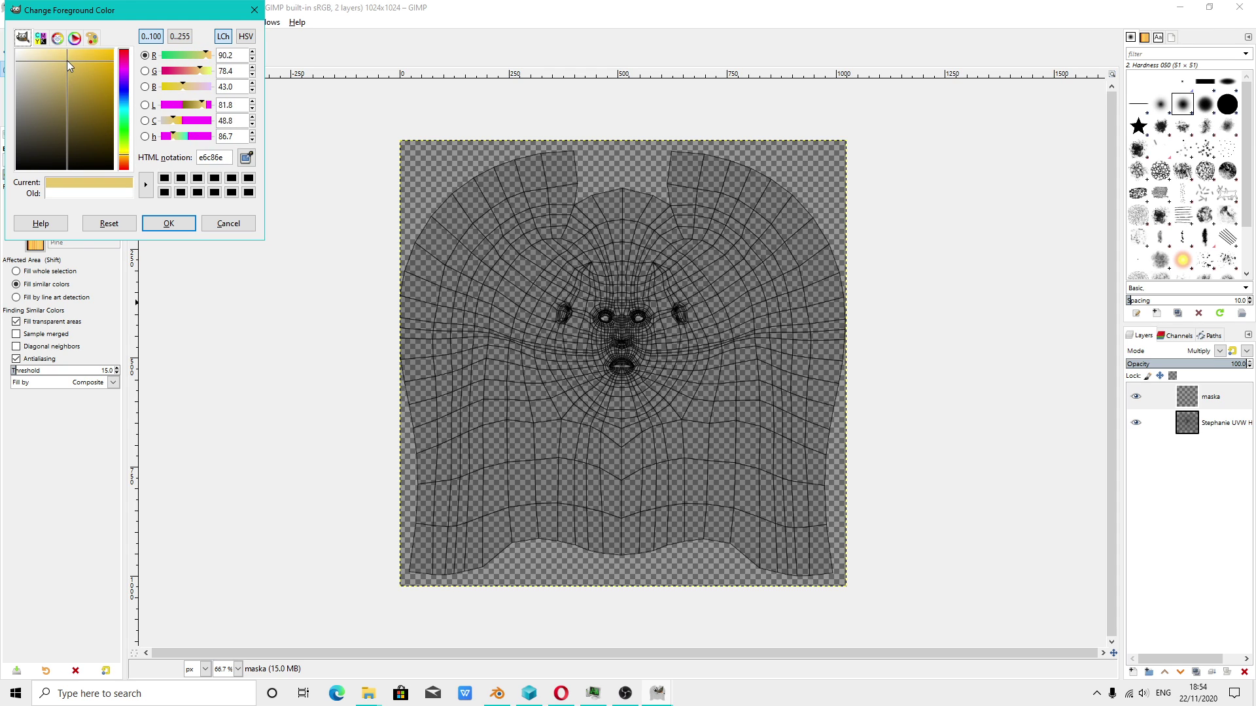
{"action": "left_click_drag", "start_coordinate": [125, 155], "coordinate": [124, 159]}
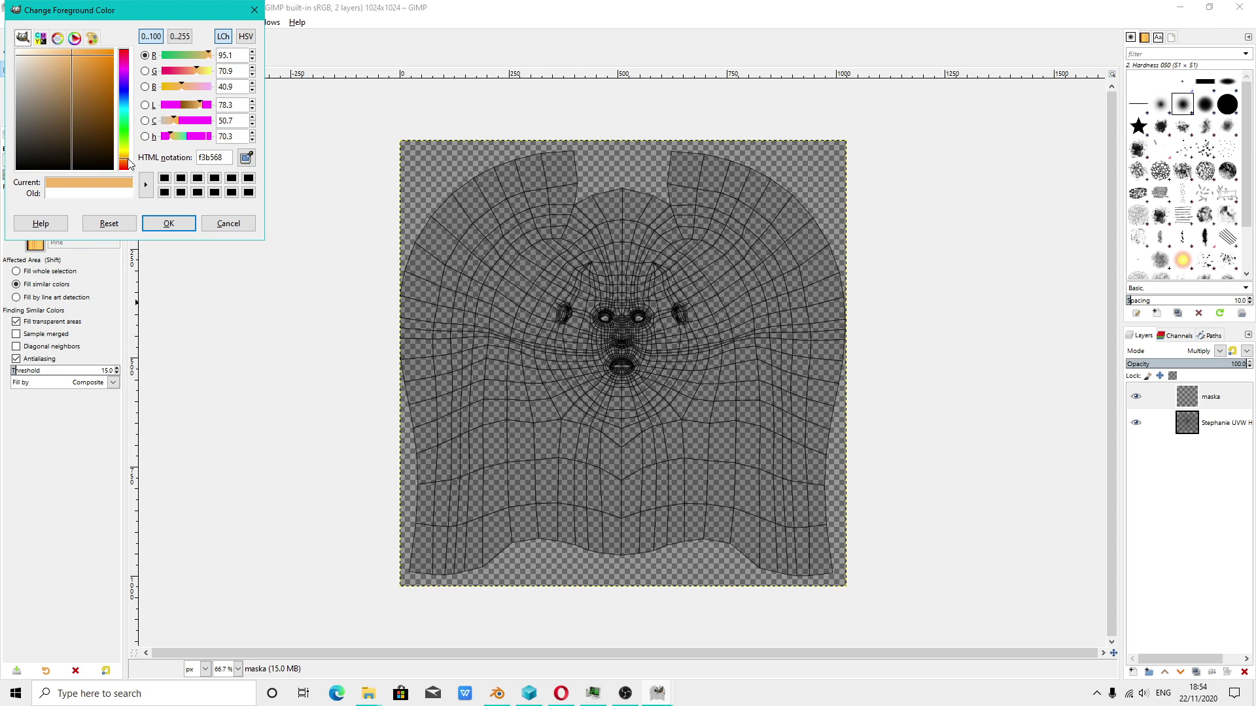
{"action": "left_click_drag", "start_coordinate": [62, 57], "coordinate": [50, 53]}
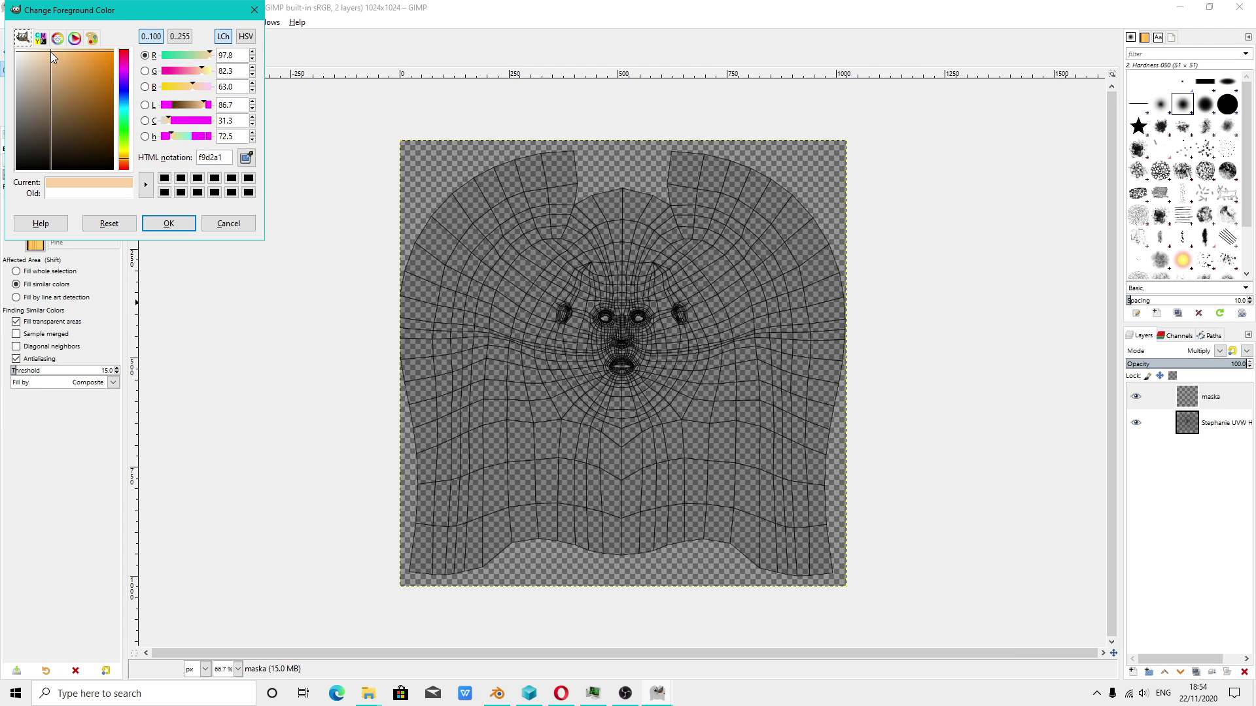
{"action": "left_click", "coordinate": [190, 227]}
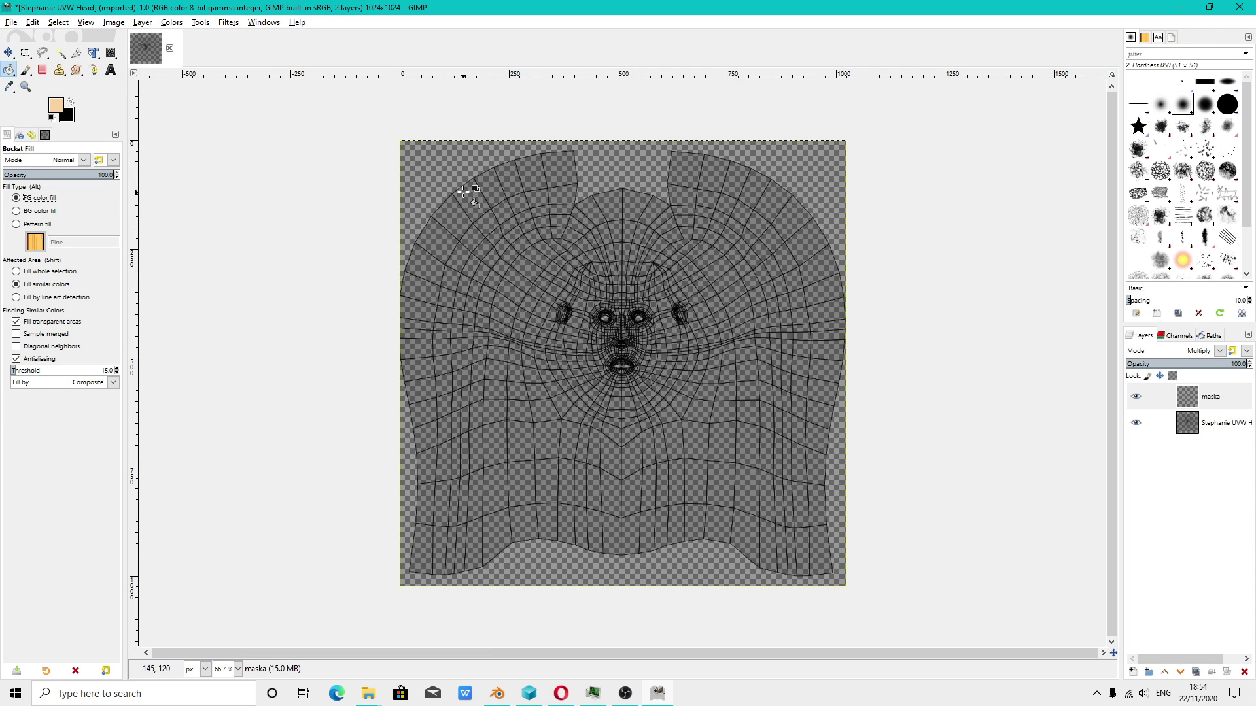
- Test peach and background-colour bucket fills on maska, undoing each one
{"action": "left_click", "coordinate": [435, 182]}
{"action": "left_click", "coordinate": [631, 174]}
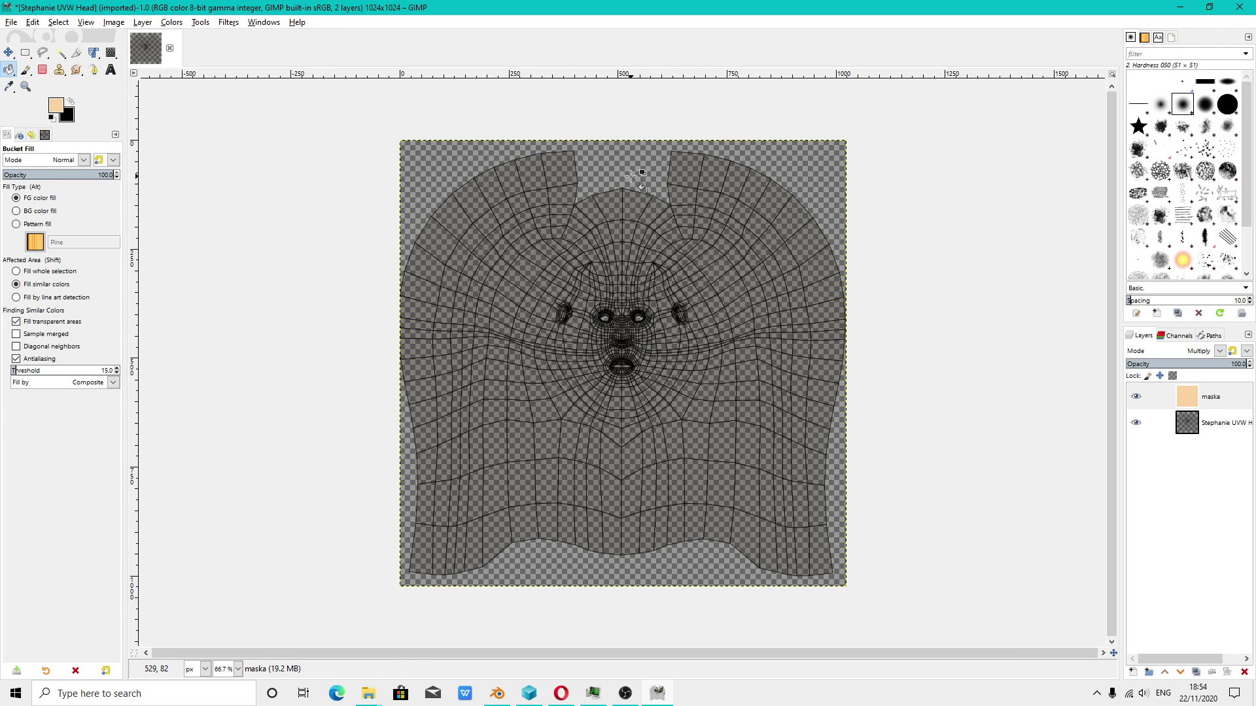
{"action": "key", "text": "ctrl+z"}
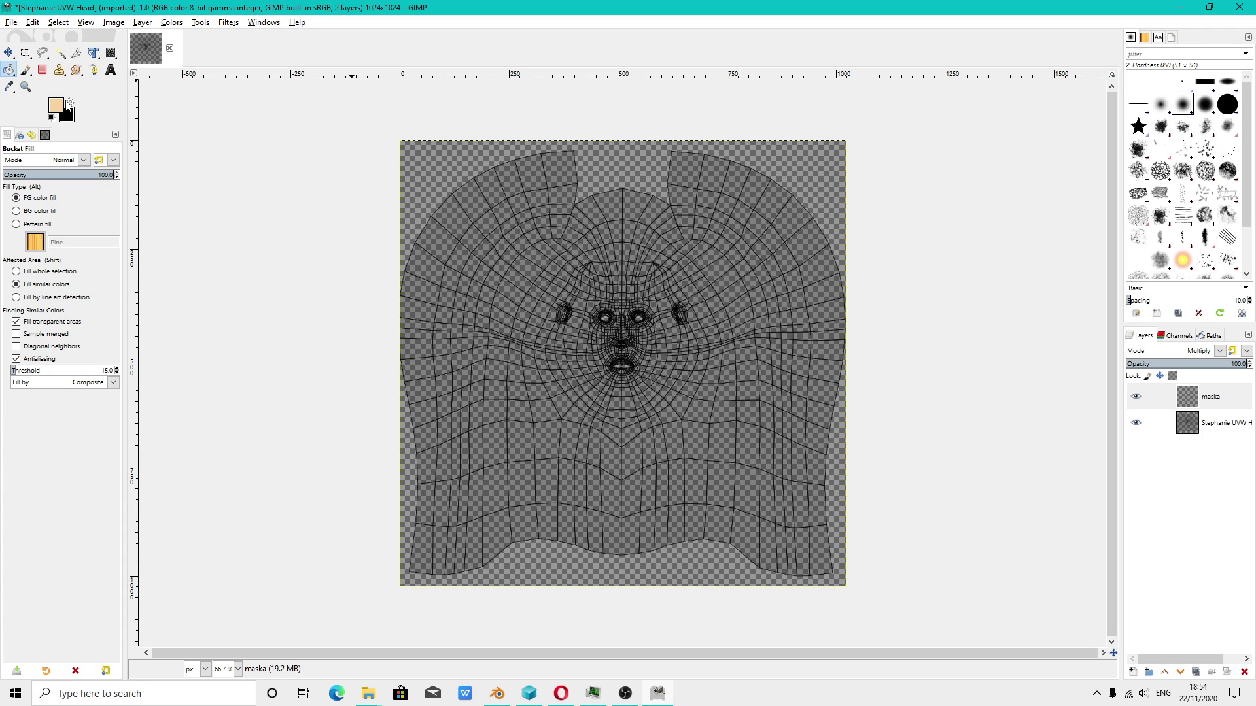
{"action": "left_click", "coordinate": [16, 211]}
{"action": "left_click", "coordinate": [441, 192]}
{"action": "key", "text": "ctrl+z"}
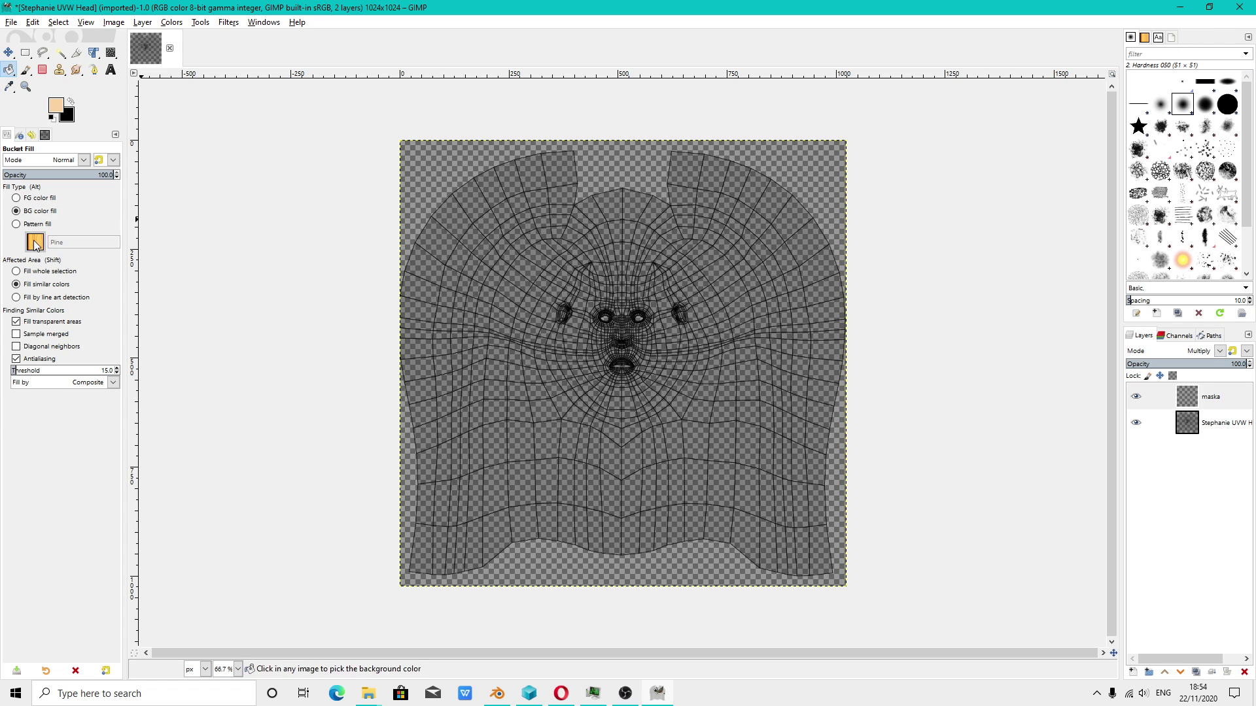
- Try whole-selection and pattern fills, then restore foreground and similar-colour fill, undoing each test
{"action": "left_click", "coordinate": [17, 271]}
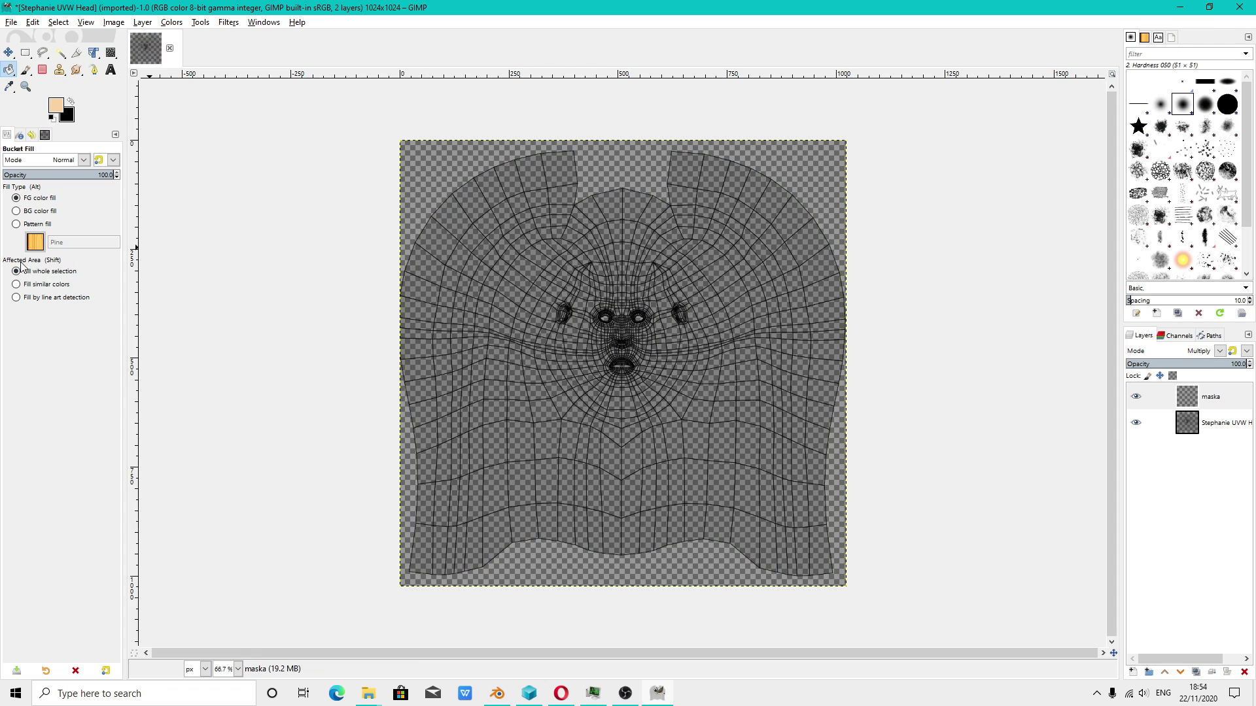
{"action": "left_click", "coordinate": [16, 224]}
{"action": "left_click", "coordinate": [468, 170]}
{"action": "key", "text": "ctrl+z"}
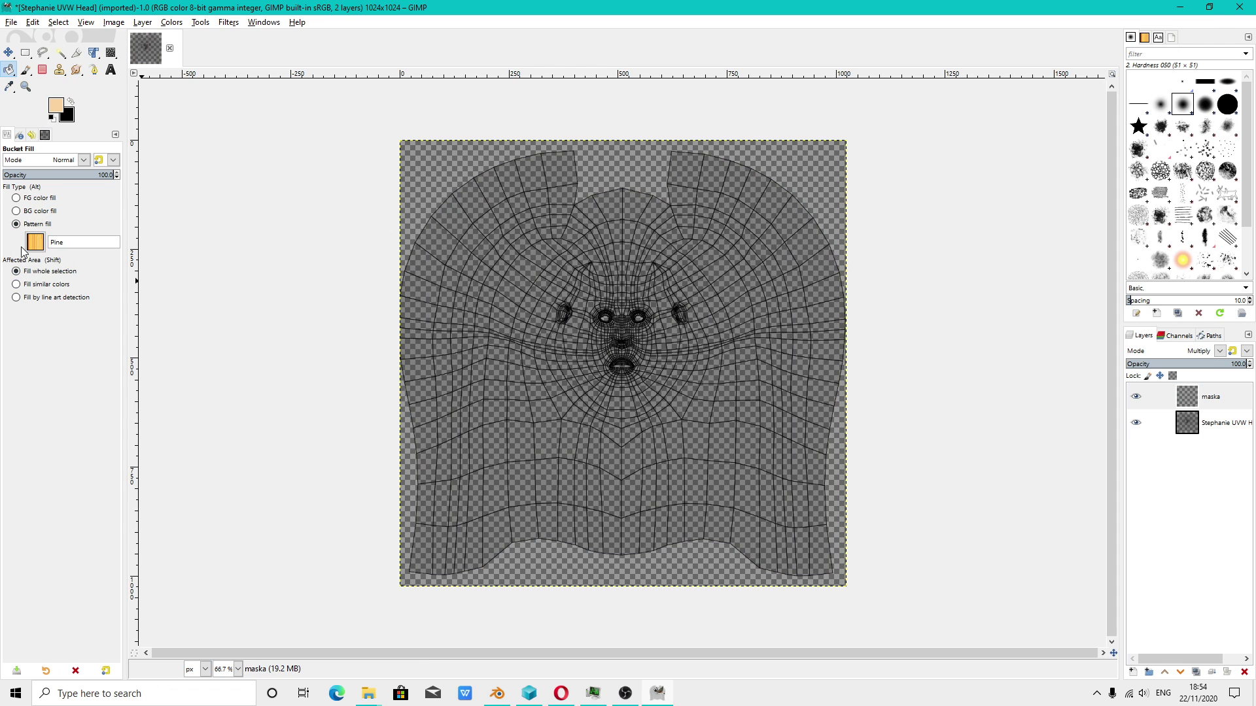
{"action": "left_click", "coordinate": [16, 198]}
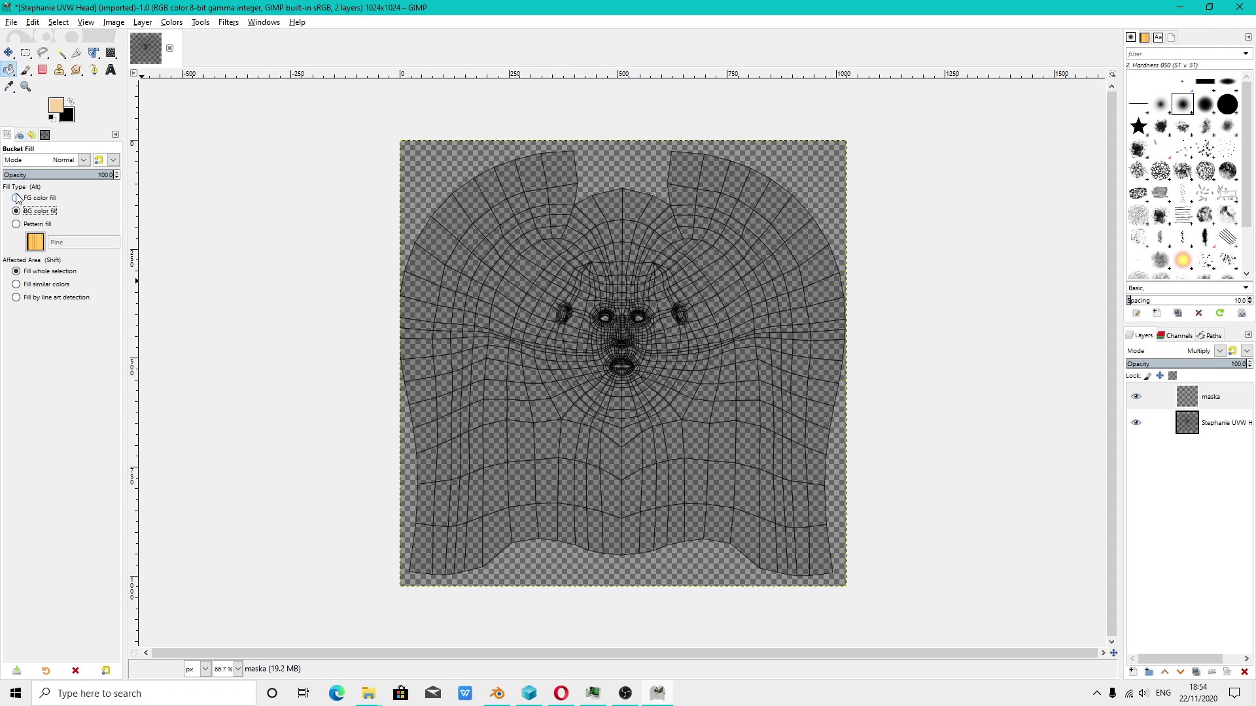
{"action": "left_click", "coordinate": [16, 285]}
{"action": "left_click", "coordinate": [426, 172]}
{"action": "key", "text": "ctrl+z"}
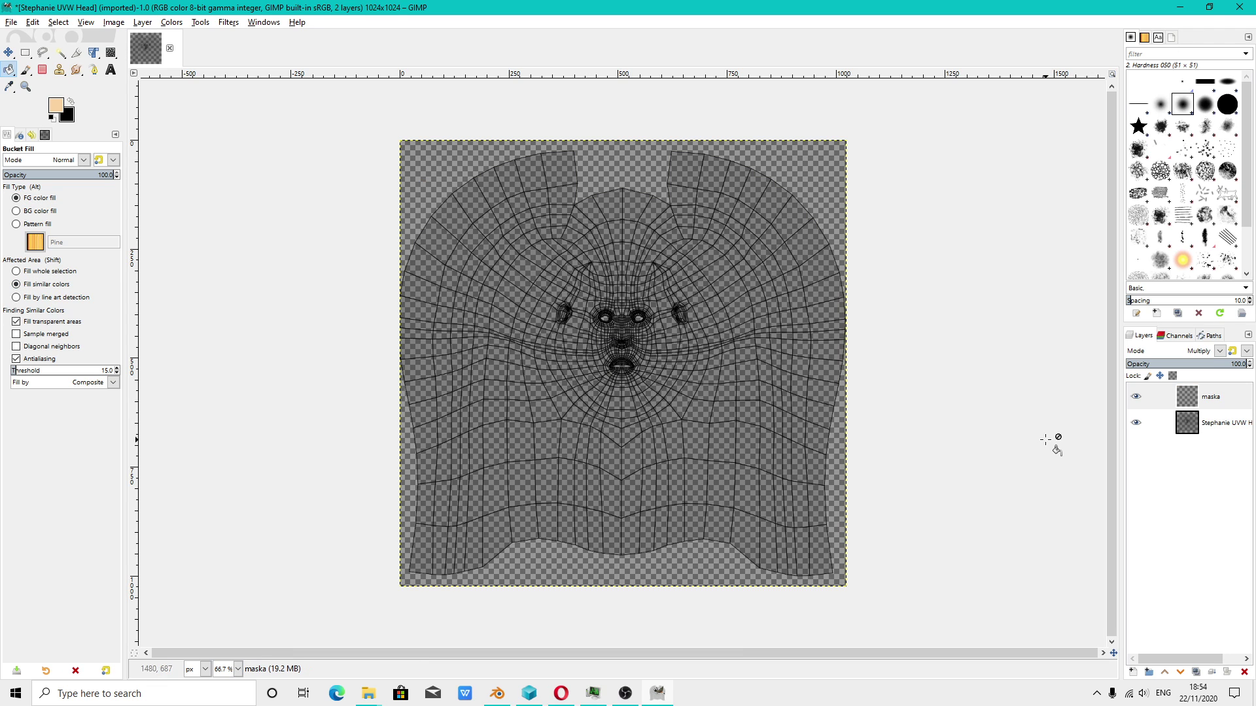
- Test a peach fill on the active maska layer, undo it, and switch to the Paintbrush
{"action": "left_click", "coordinate": [1185, 399]}
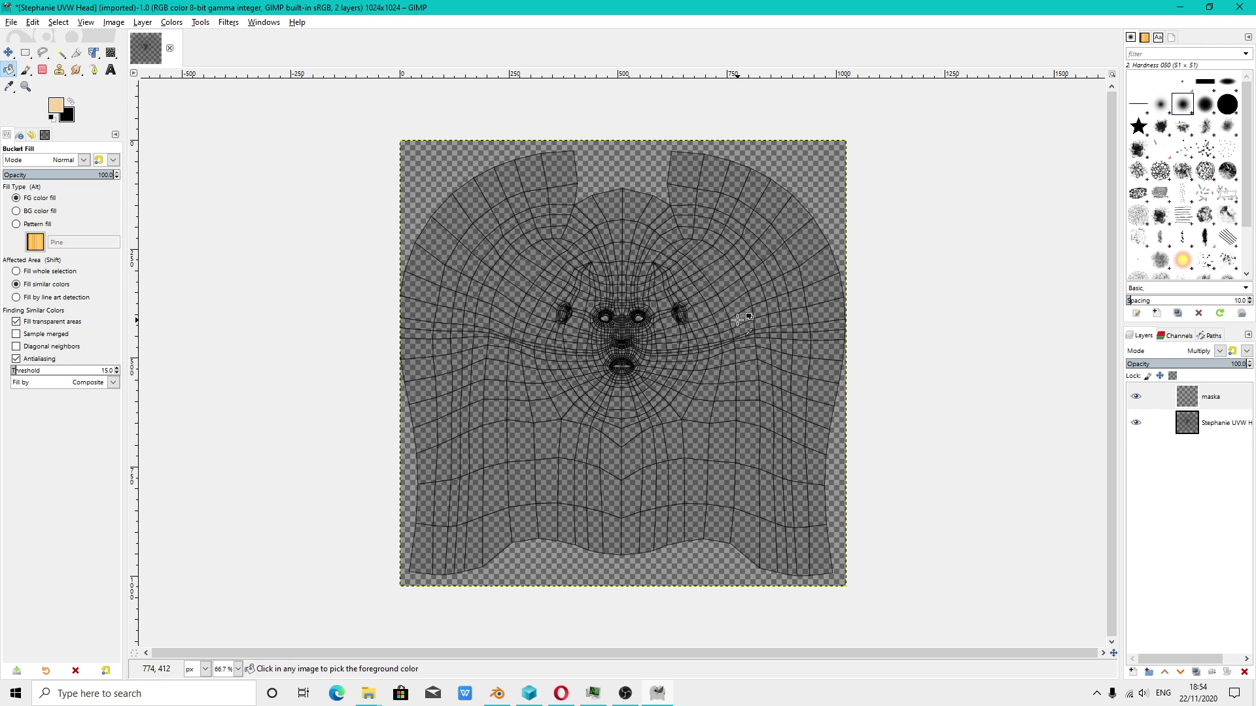
{"action": "left_click", "coordinate": [678, 428]}
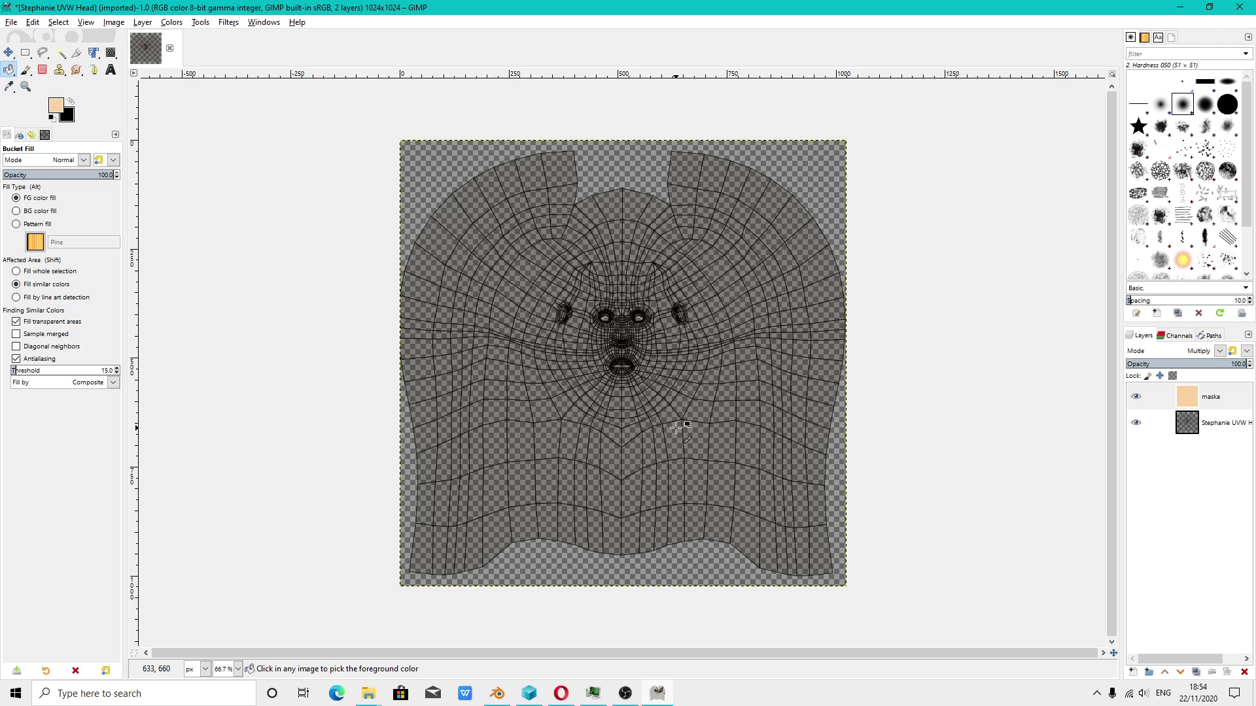
{"action": "key", "text": "ctrl+z"}
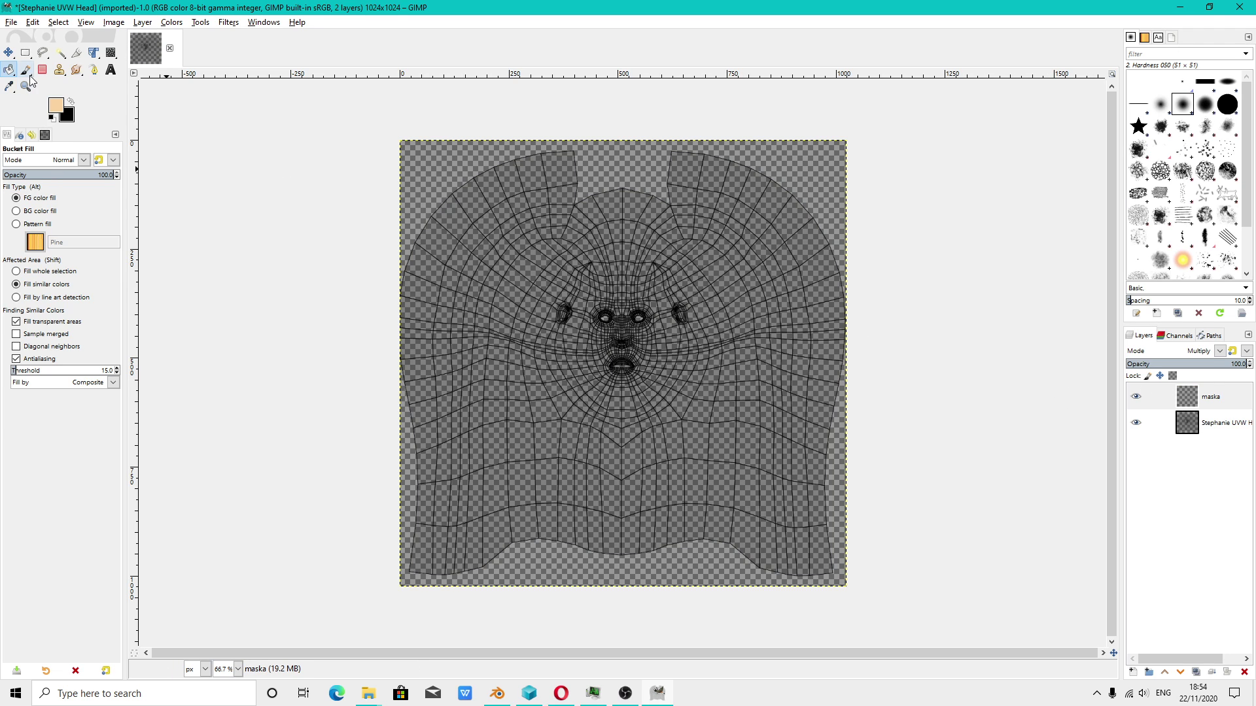
{"action": "left_click", "coordinate": [26, 70]}
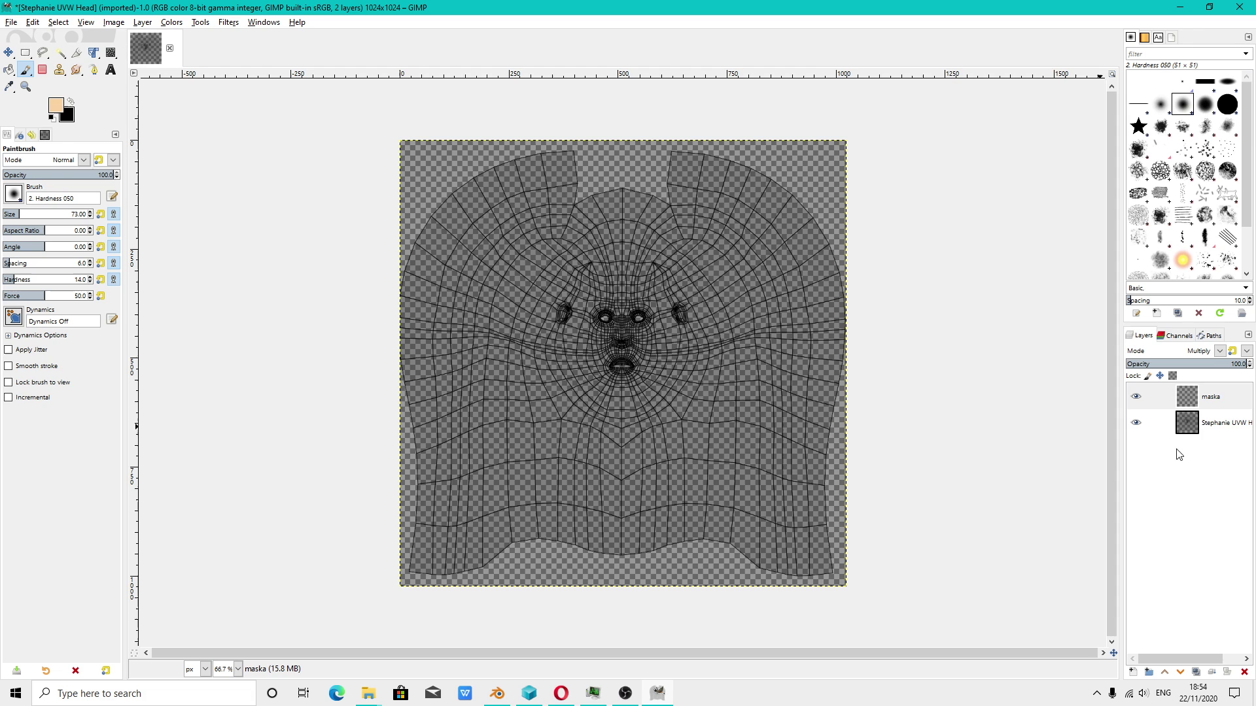
- Toggle the wireframe layer's visibility and inspect maska's Multiply blend mode
{"action": "left_click", "coordinate": [1134, 398]}
{"action": "left_click", "coordinate": [1136, 424]}
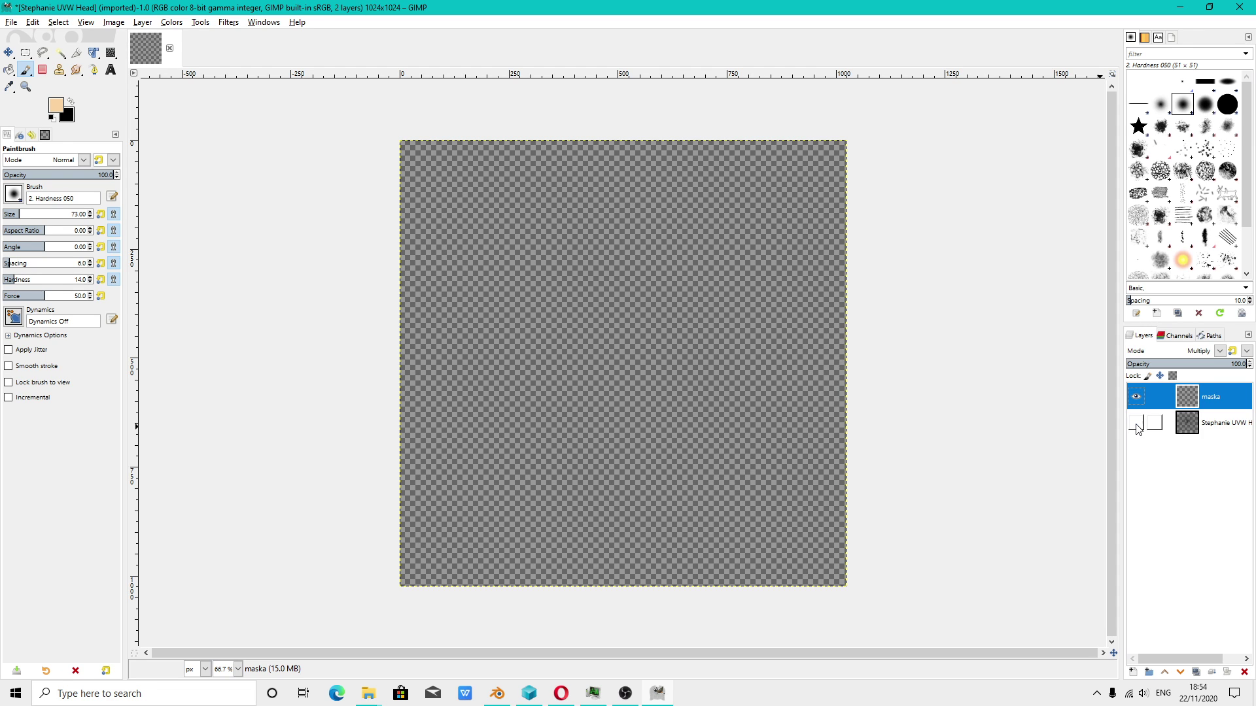
{"action": "left_click", "coordinate": [1192, 429]}
{"action": "left_click", "coordinate": [1136, 423]}
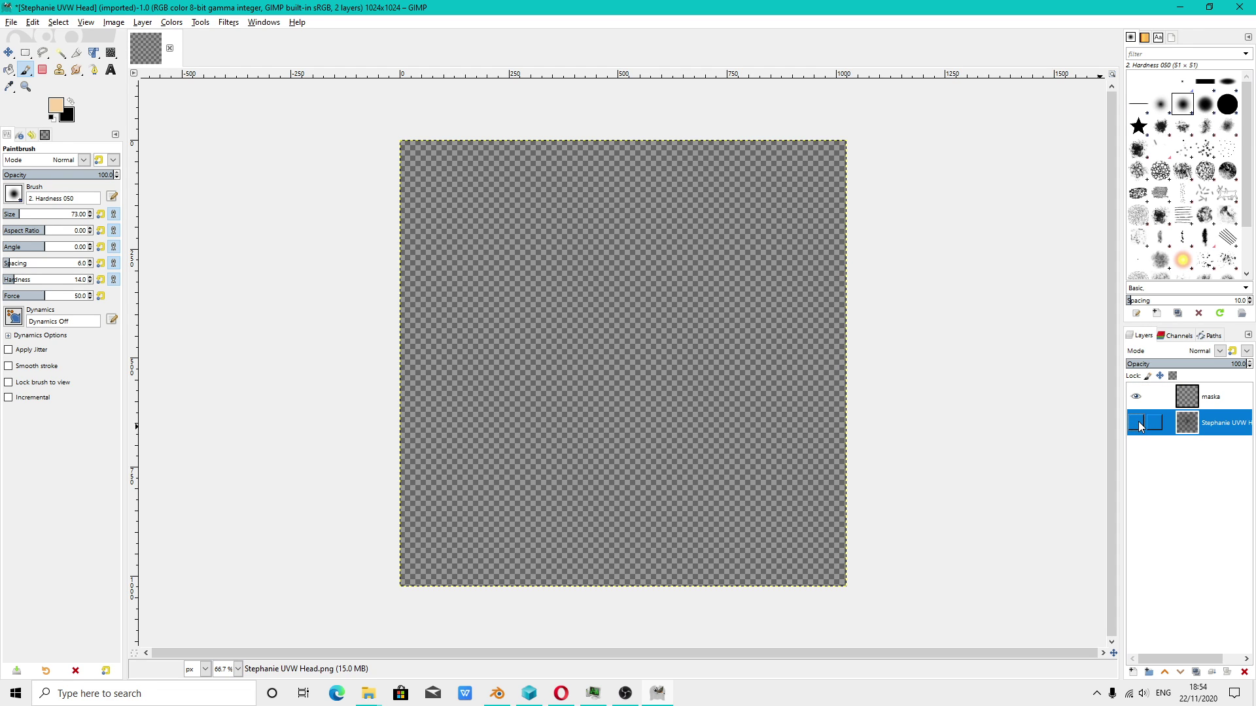
{"action": "left_click", "coordinate": [1197, 403]}
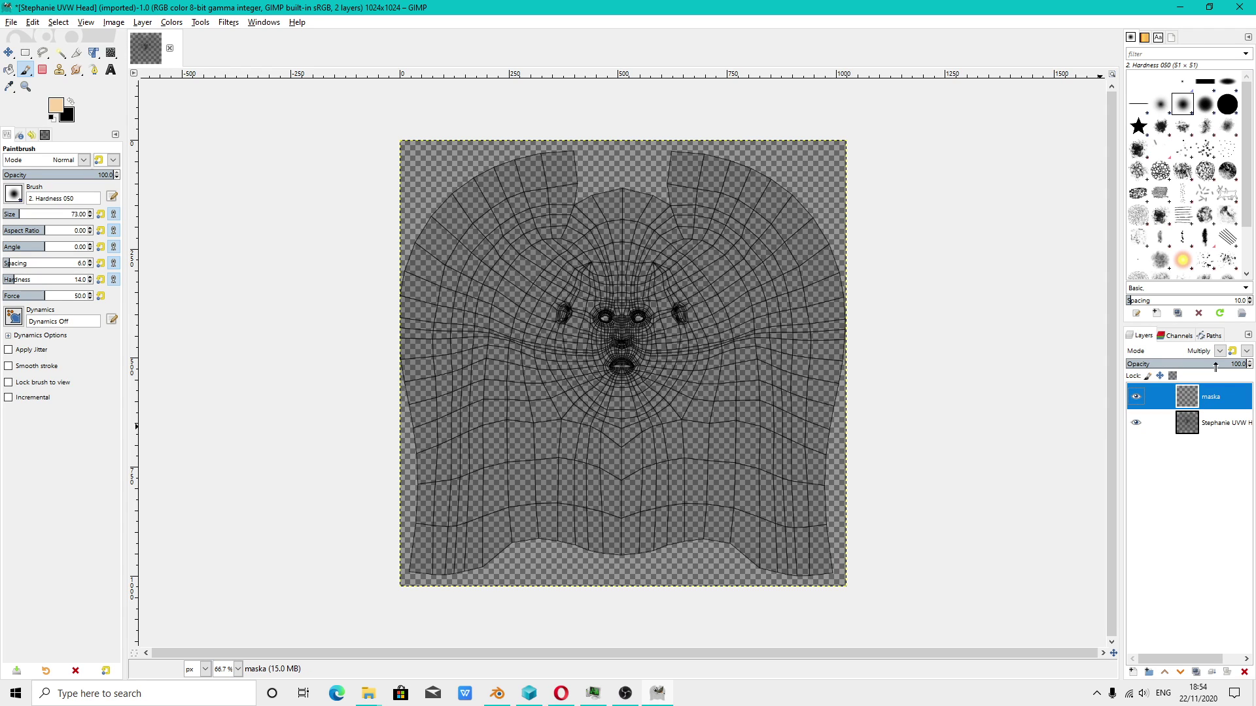
{"action": "left_click", "coordinate": [1220, 351]}
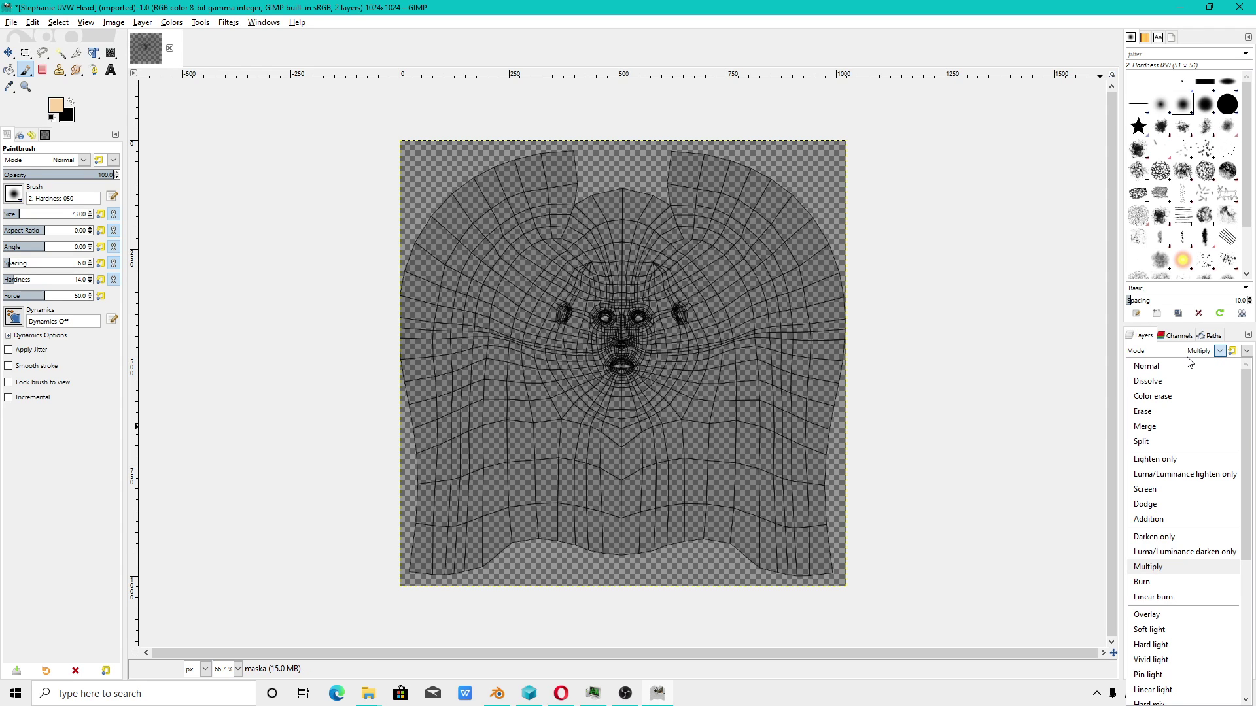
{"action": "left_click", "coordinate": [1222, 350]}
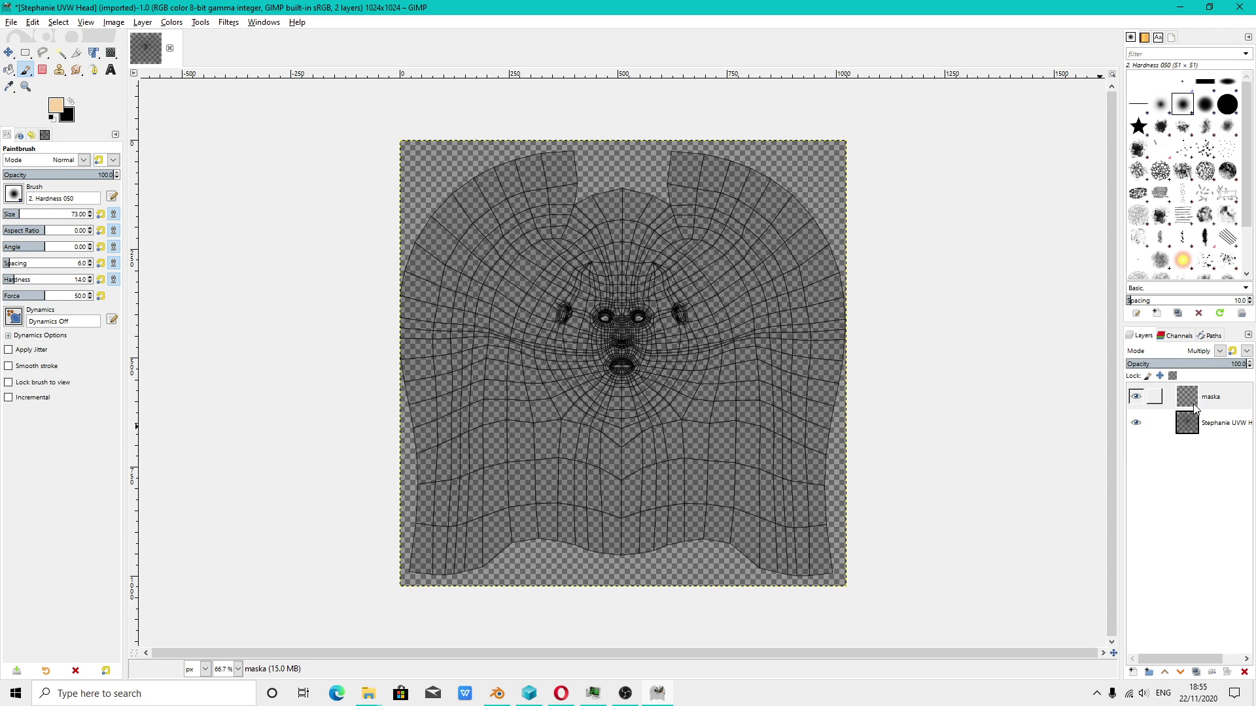
- Check the wireframe layer's blend mode, then set maska to Normal mode
{"action": "left_click", "coordinate": [1188, 429]}
{"action": "left_click", "coordinate": [1219, 352]}
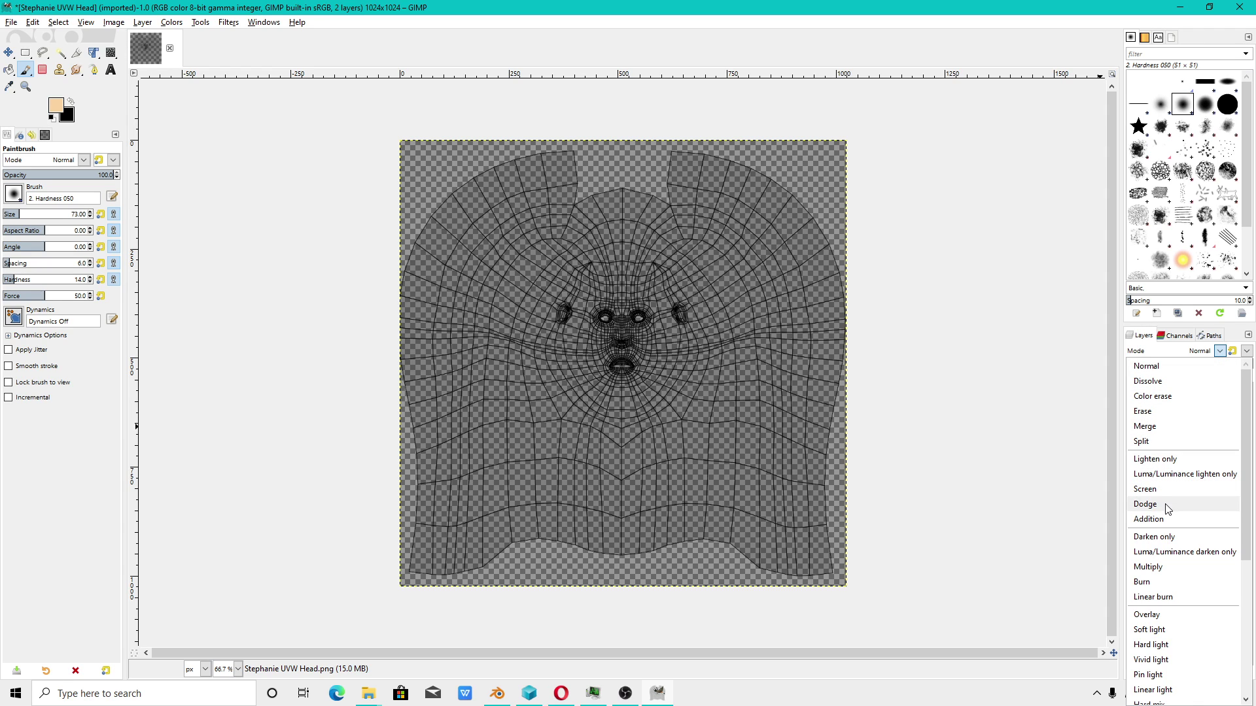
{"action": "left_click", "coordinate": [1148, 567]}
{"action": "left_click", "coordinate": [1197, 395]}
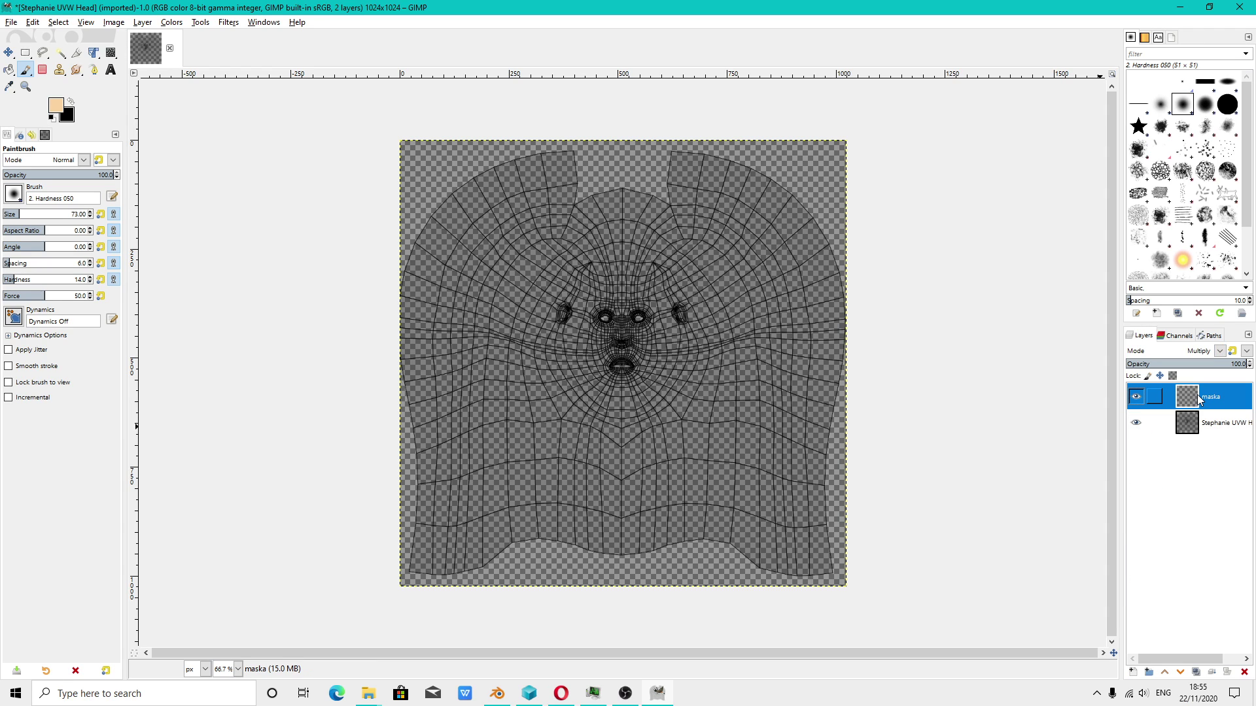
{"action": "left_click", "coordinate": [1220, 352]}
{"action": "left_click", "coordinate": [1179, 366]}
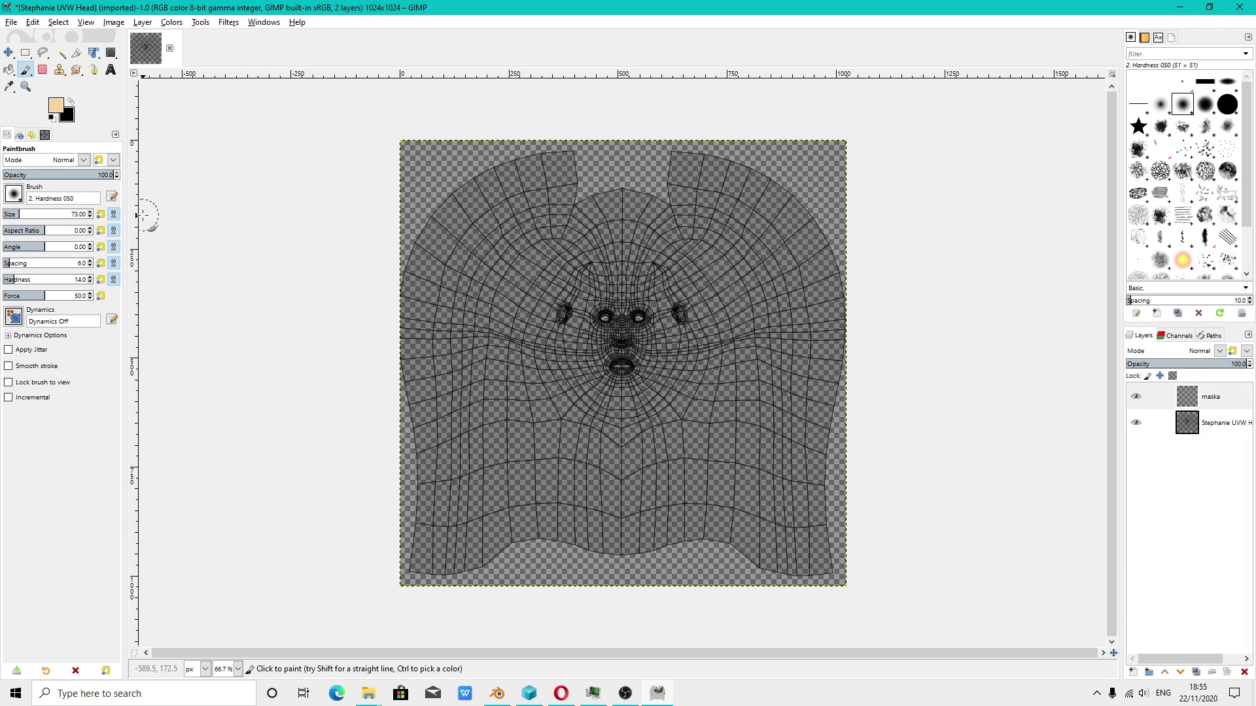
- Test a bucket fill on maska, undo it, and select the wireframe layer
{"action": "left_click", "coordinate": [8, 71]}
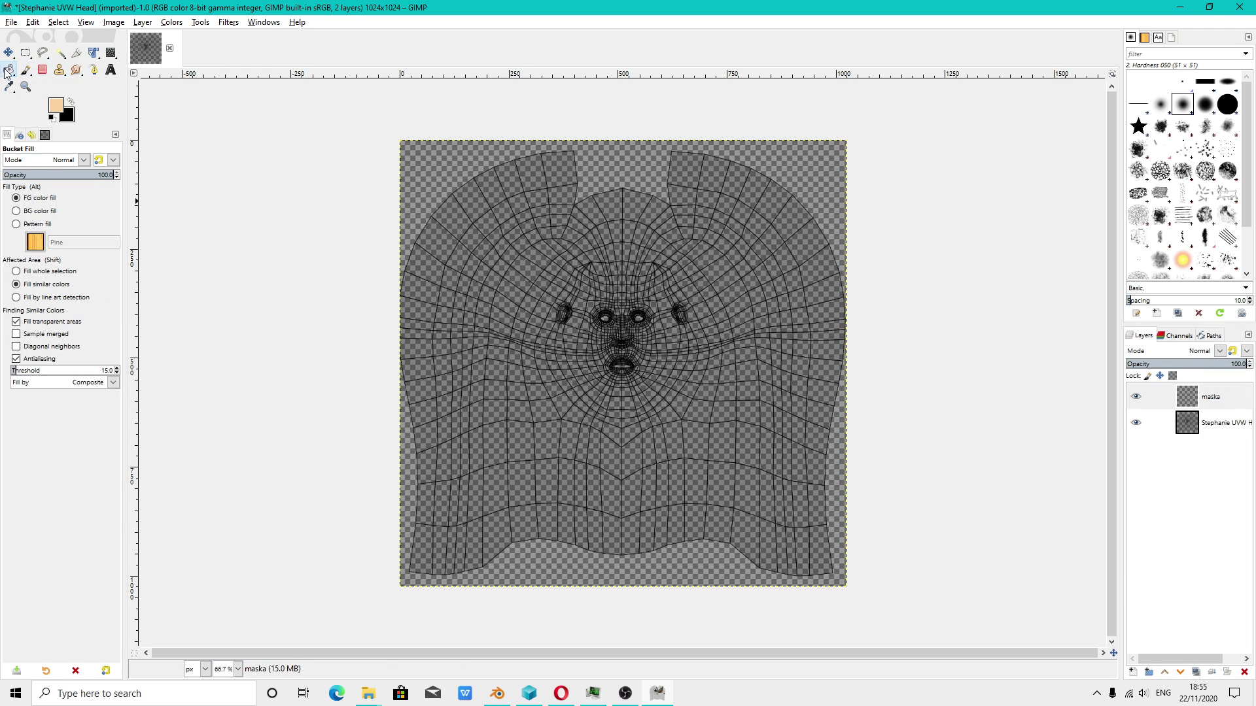
{"action": "left_click", "coordinate": [453, 182]}
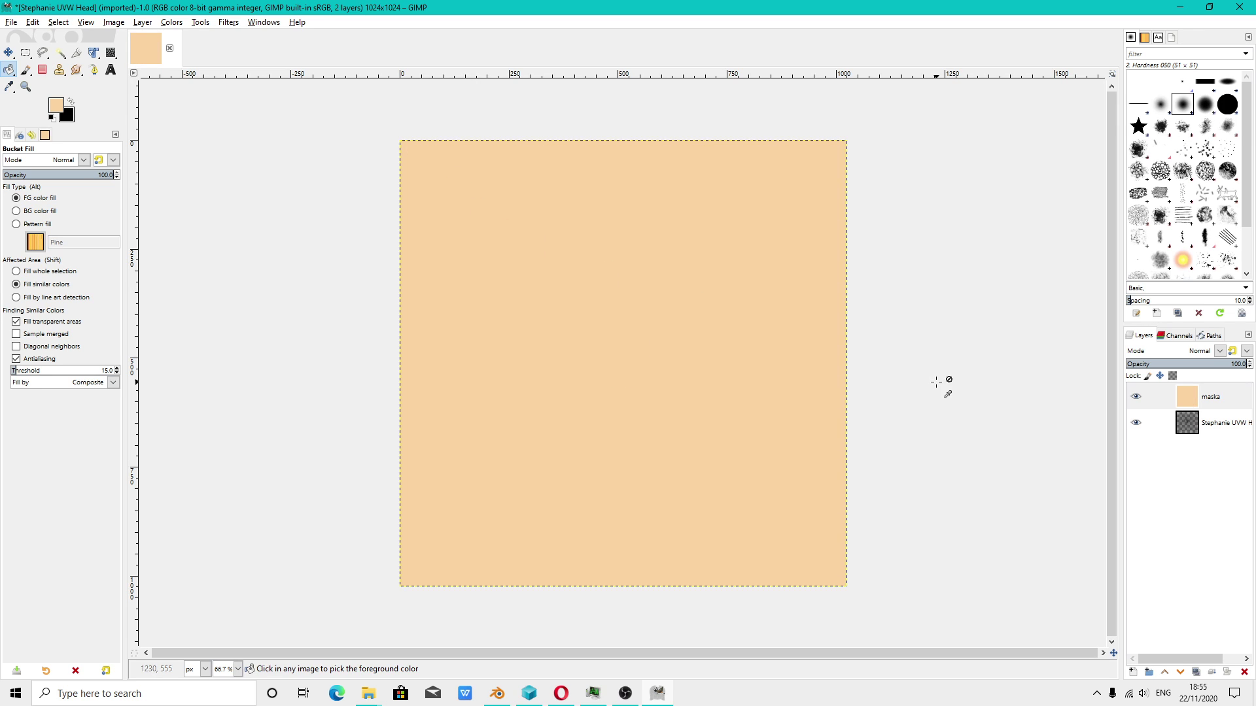
{"action": "key", "text": "ctrl+z"}
{"action": "left_click", "coordinate": [1202, 430]}
- Move the UVW wireframe layer above maska and adjust both layers' blend modes
{"action": "left_click_drag", "start_coordinate": [1202, 430], "coordinate": [1191, 397]}
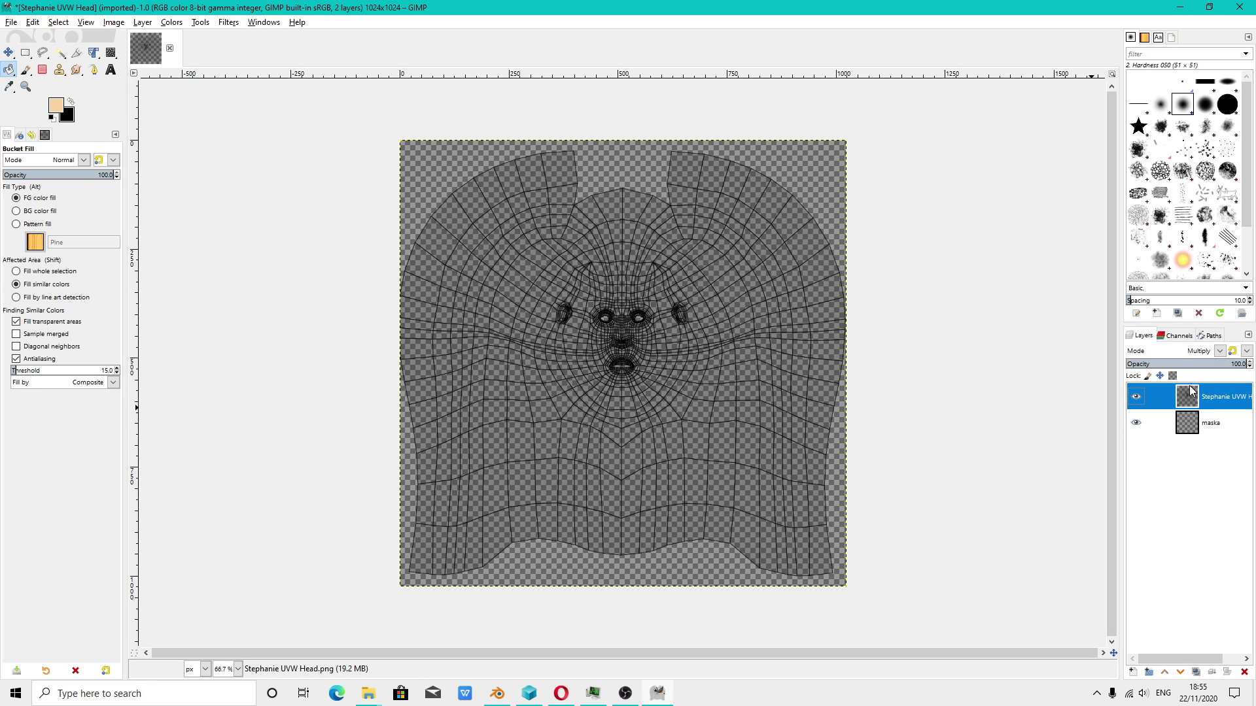
{"action": "left_click", "coordinate": [1191, 428]}
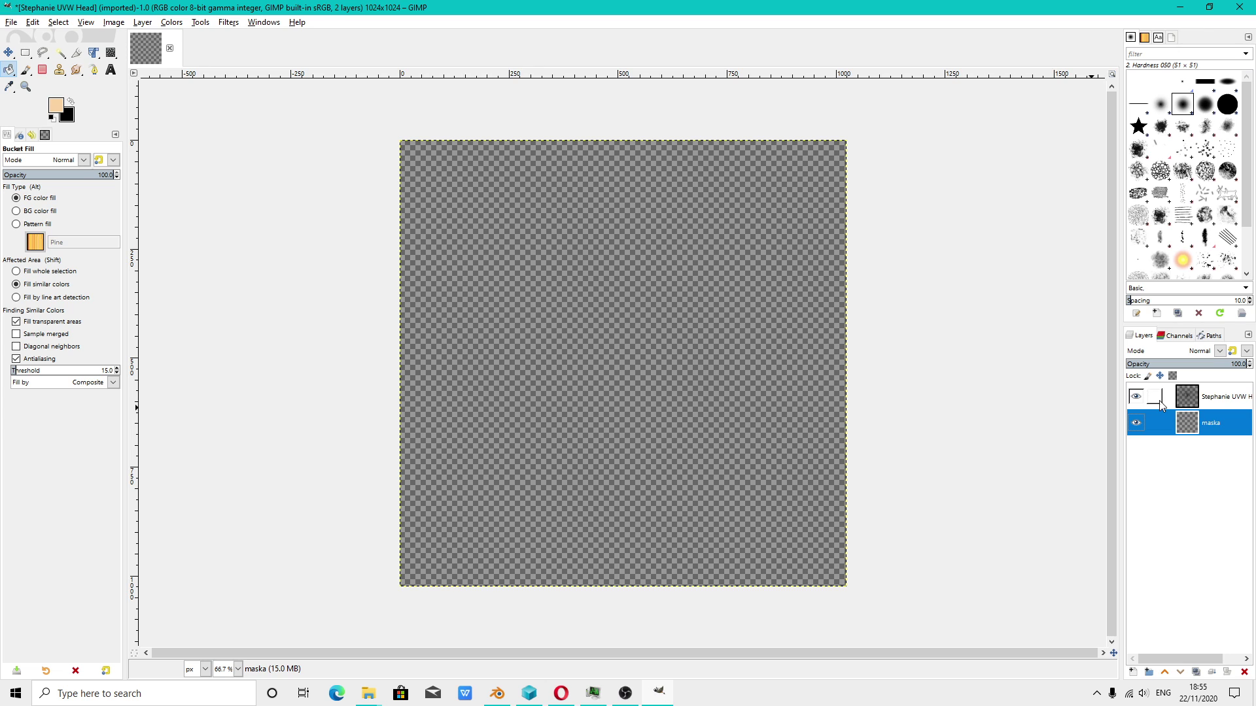
{"action": "left_click", "coordinate": [1213, 403]}
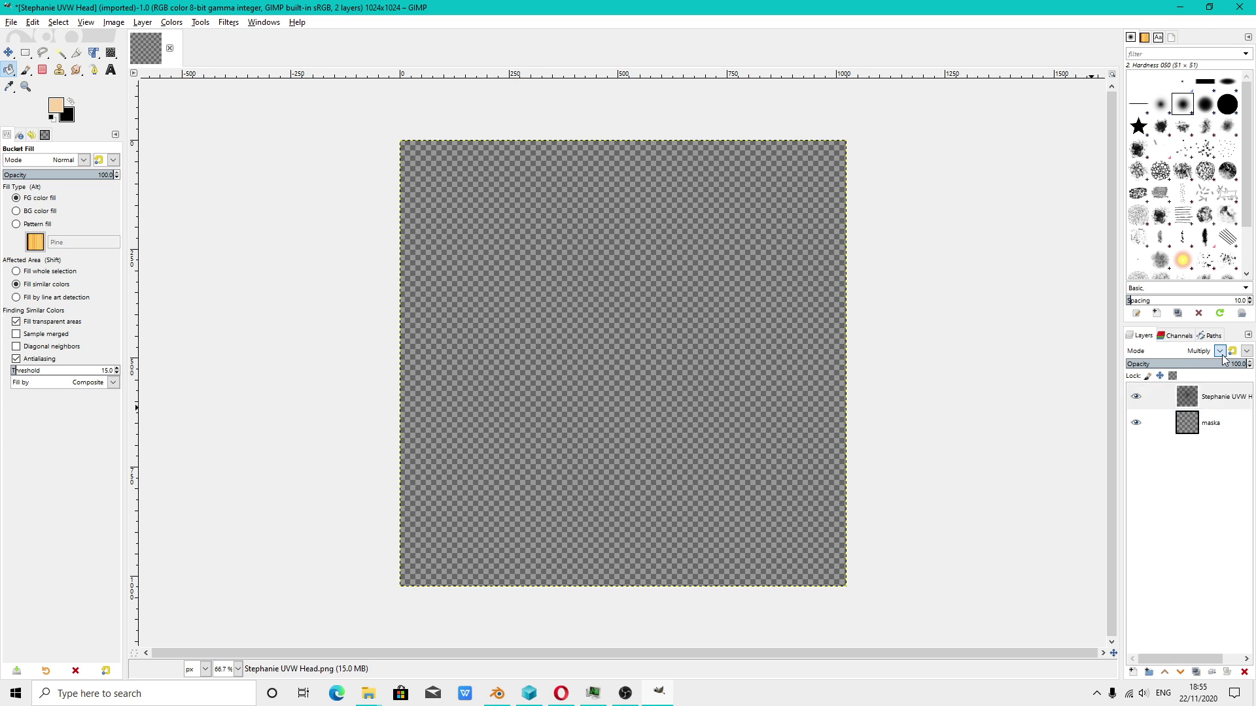
{"action": "left_click", "coordinate": [1203, 422]}
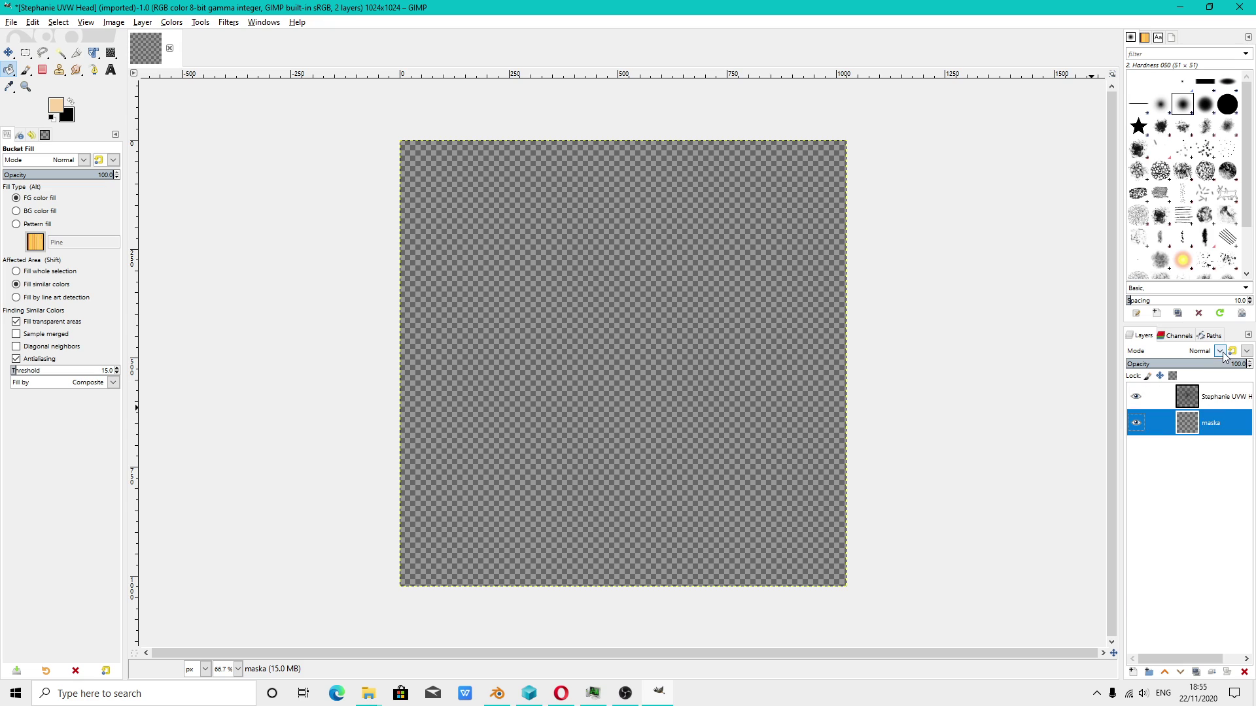
{"action": "left_click", "coordinate": [1220, 352]}
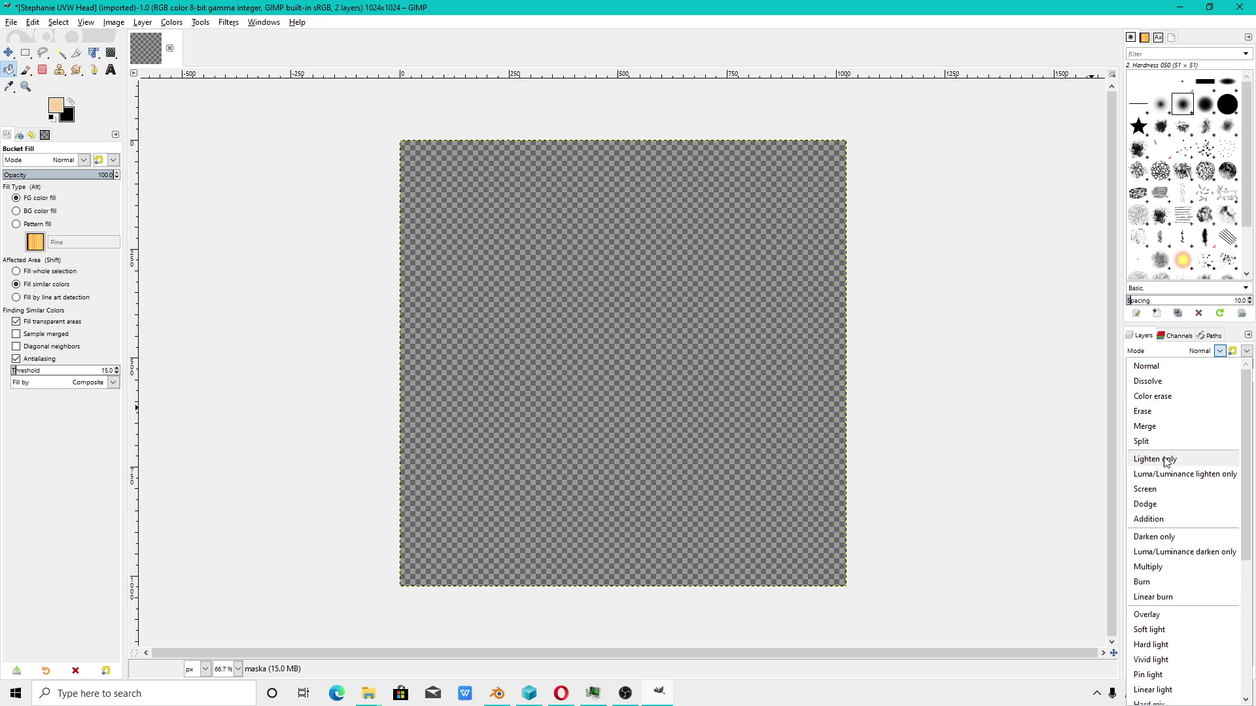
{"action": "left_click", "coordinate": [1151, 567]}
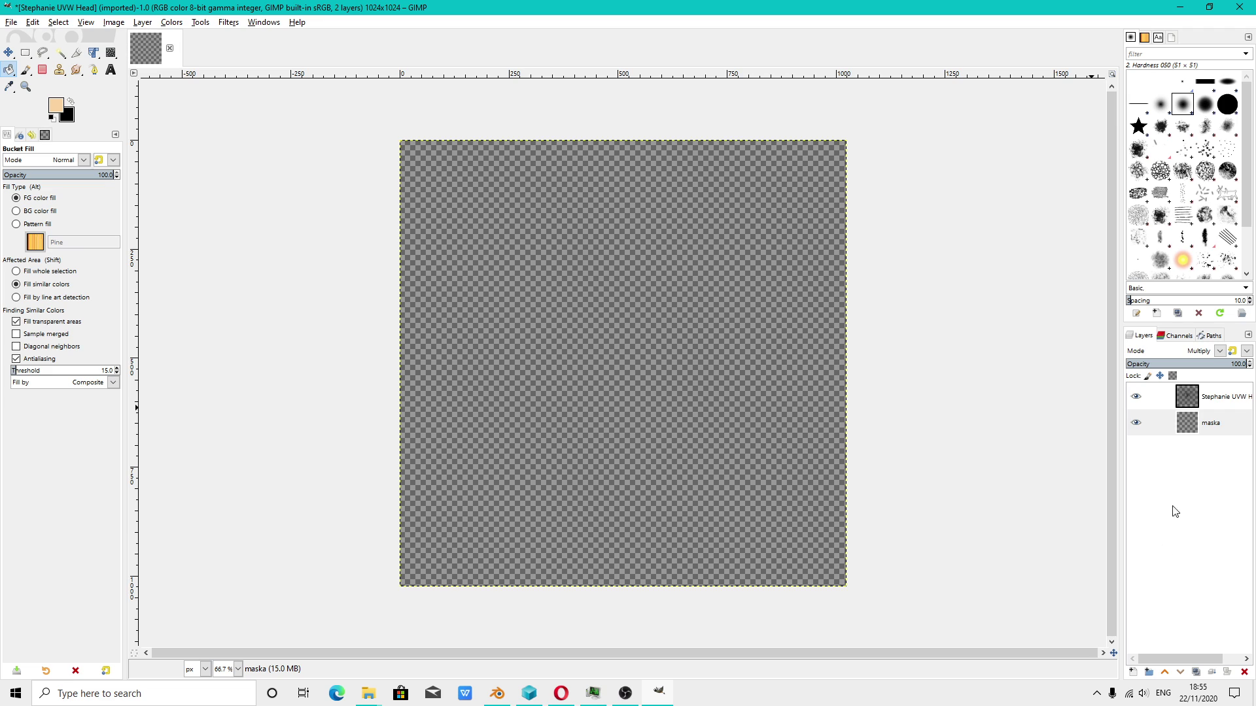
{"action": "left_click", "coordinate": [1196, 401]}
{"action": "left_click", "coordinate": [1221, 352]}
{"action": "left_click", "coordinate": [1162, 374]}
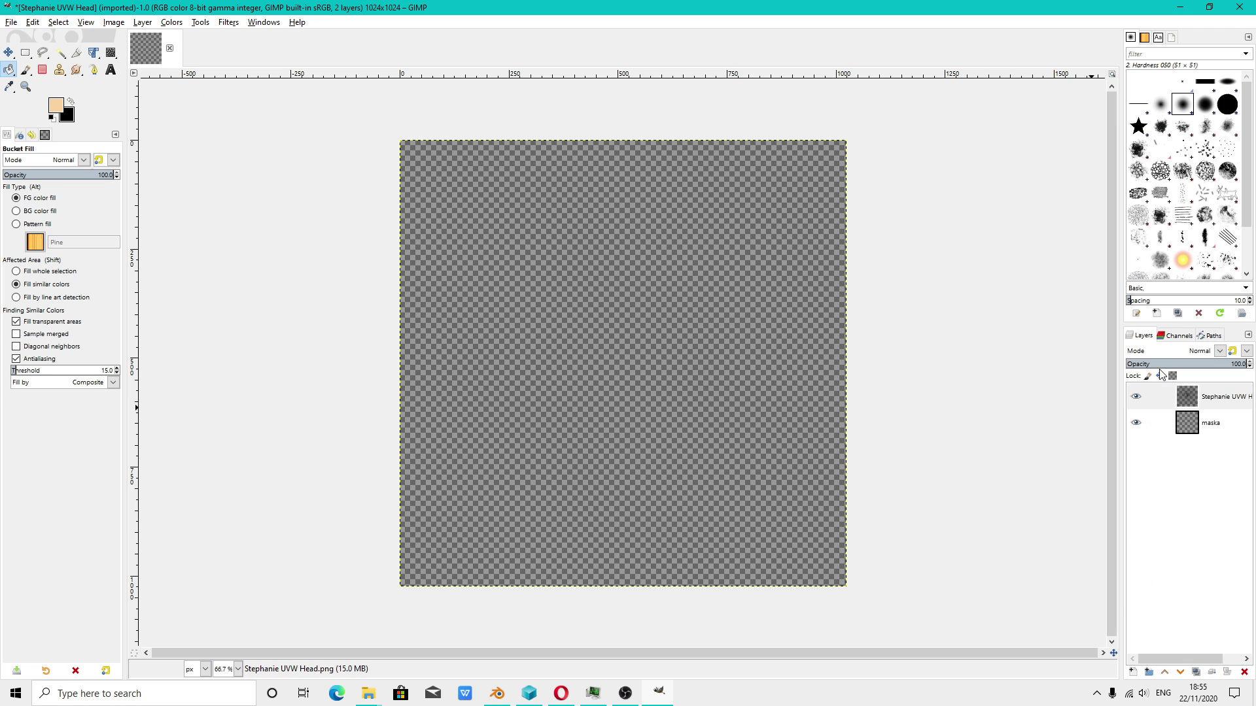
- Bucket-fill maska with the peach skin tone, make the UVW layer active, and select the Paintbrush
{"action": "left_click", "coordinate": [1181, 425]}
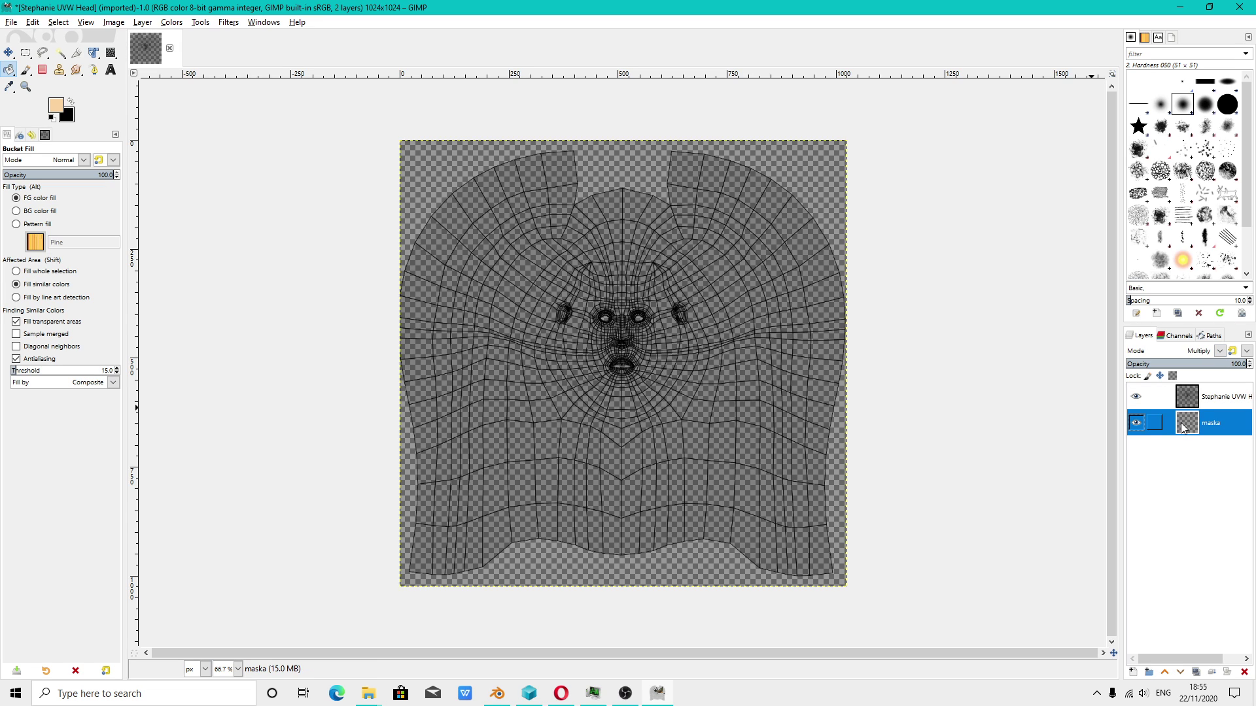
{"action": "left_click", "coordinate": [437, 186]}
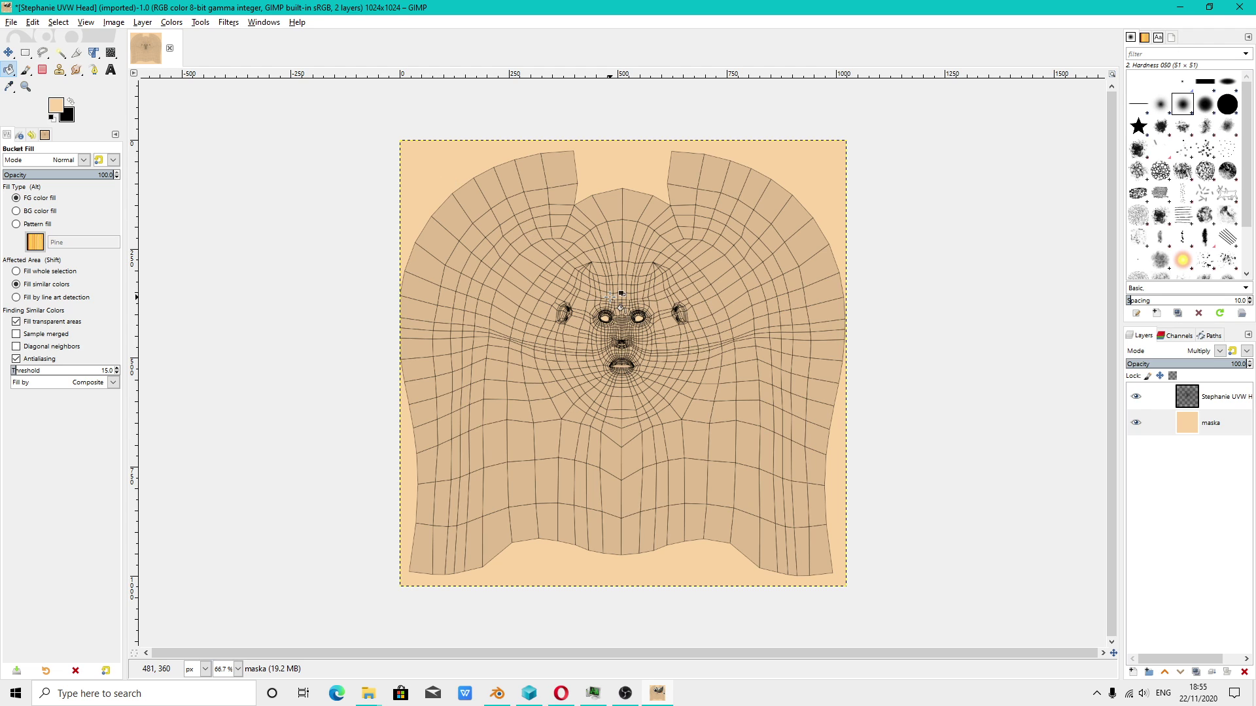
{"action": "left_click", "coordinate": [1205, 399]}
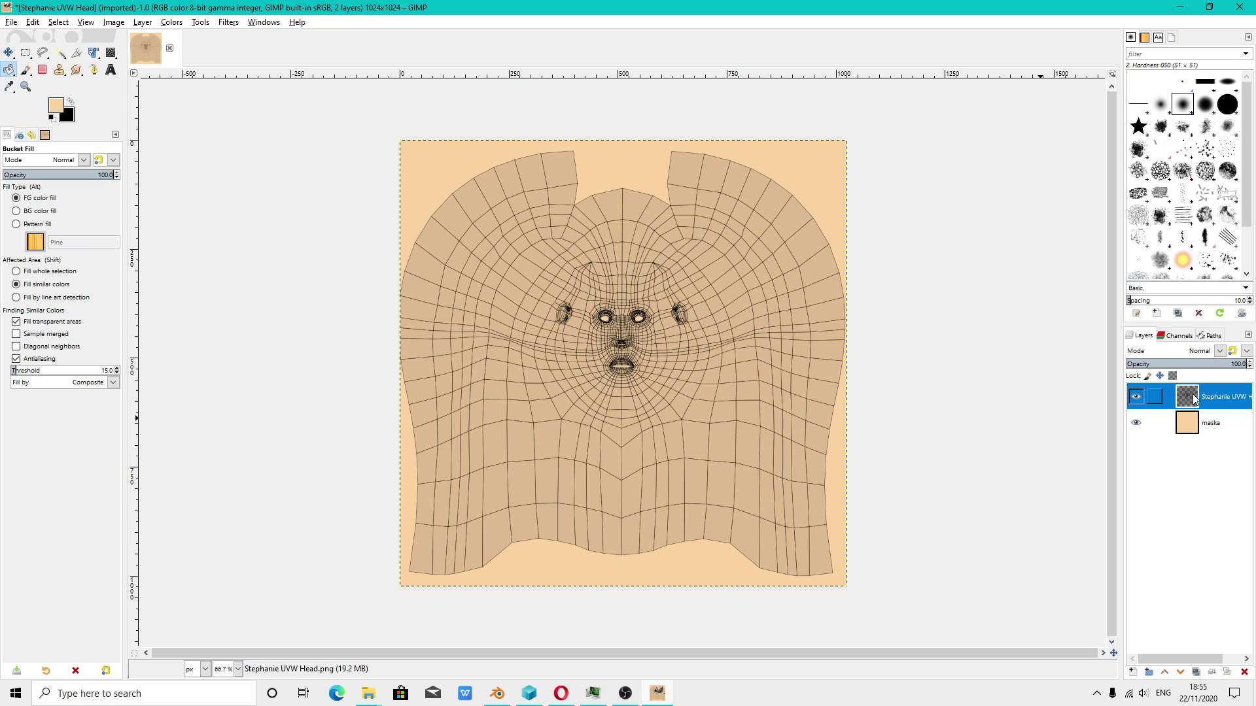
{"action": "left_click", "coordinate": [1212, 430]}
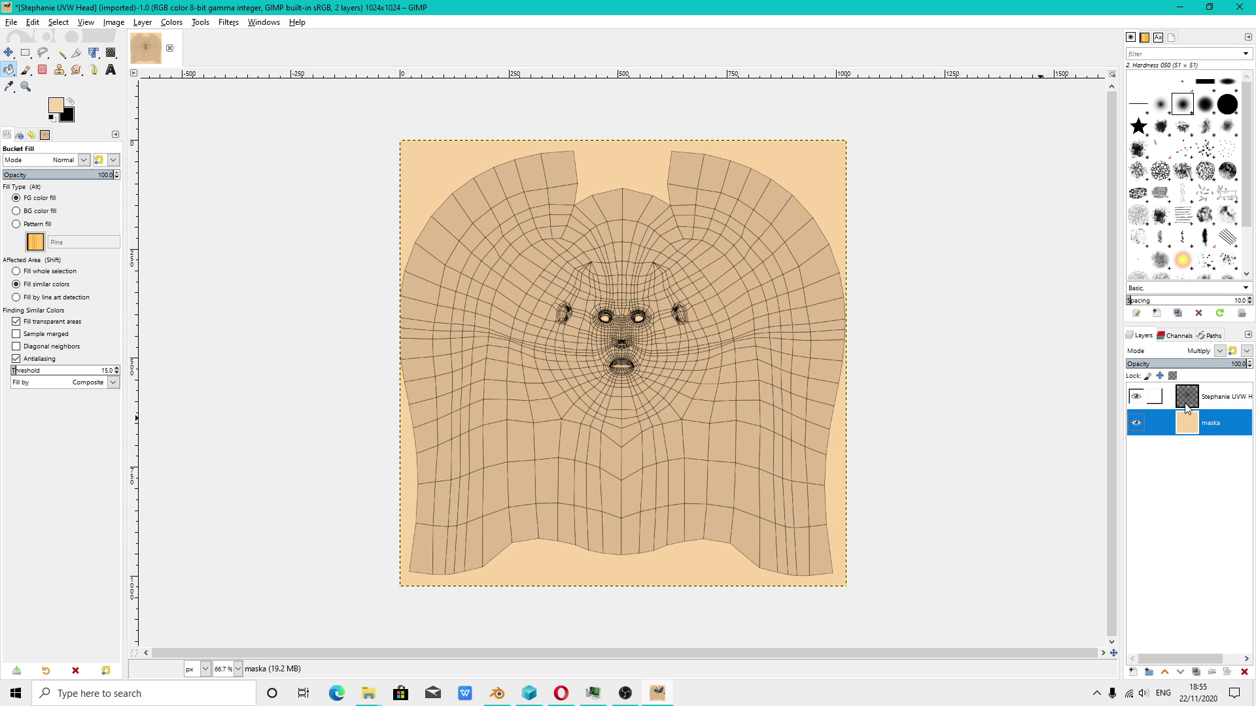
{"action": "left_click", "coordinate": [1191, 399]}
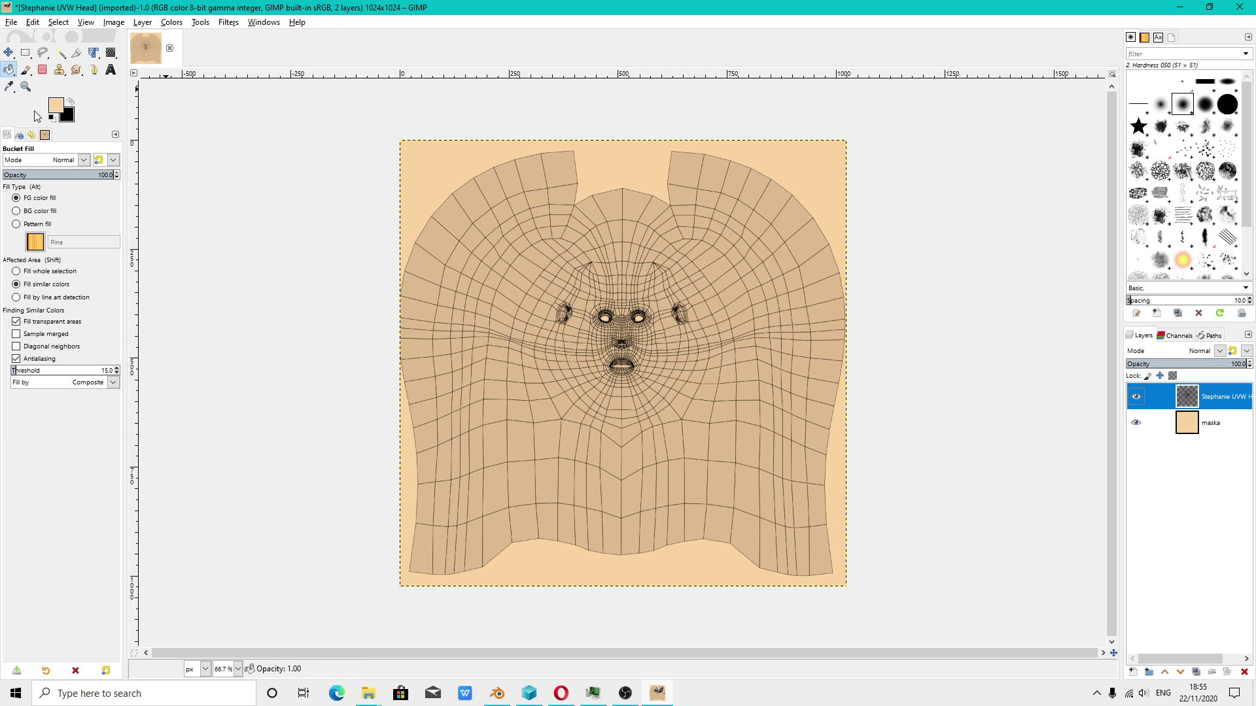
{"action": "left_click", "coordinate": [25, 70]}
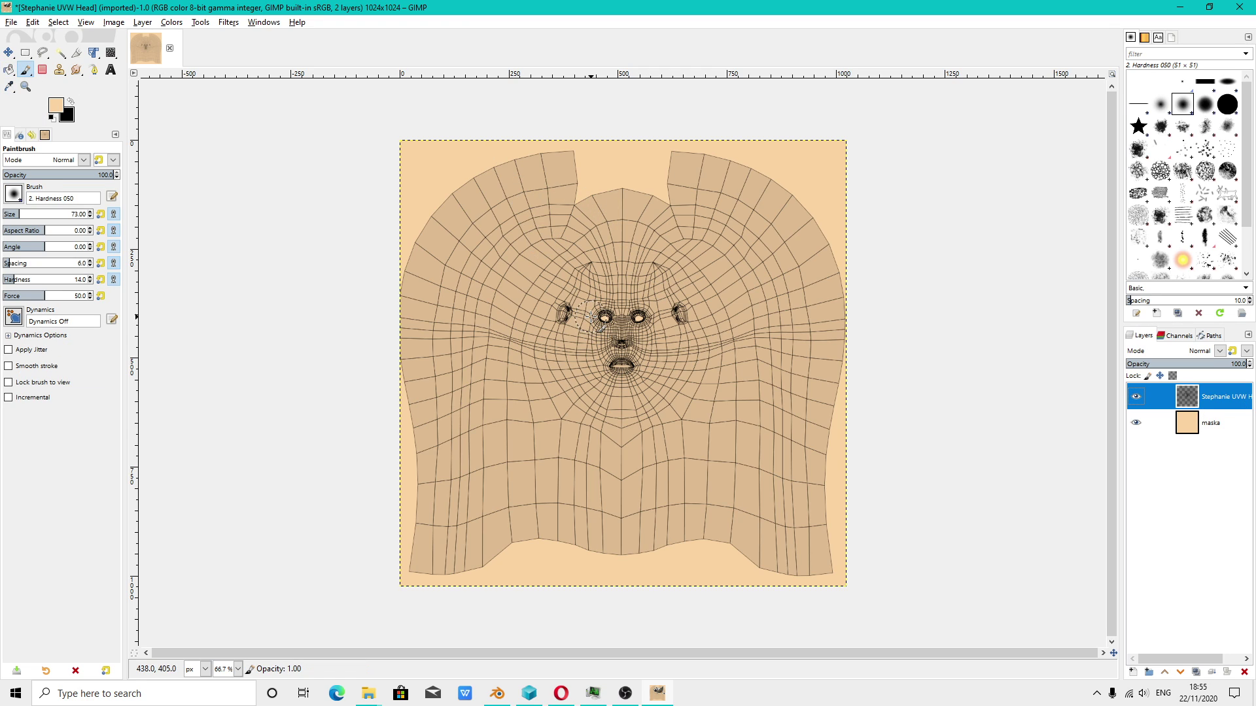
- Reduce the Paintbrush size from 73 to 18
{"action": "scroll", "coordinate": [608, 283], "scroll_direction": "up", "scroll_amount": 2, "text": "ctrl"}
{"action": "scroll", "coordinate": [630, 355], "scroll_direction": "up", "scroll_amount": 2, "text": "ctrl"}
{"action": "scroll", "coordinate": [630, 360], "scroll_direction": "down", "scroll_amount": 3, "text": "ctrl"}
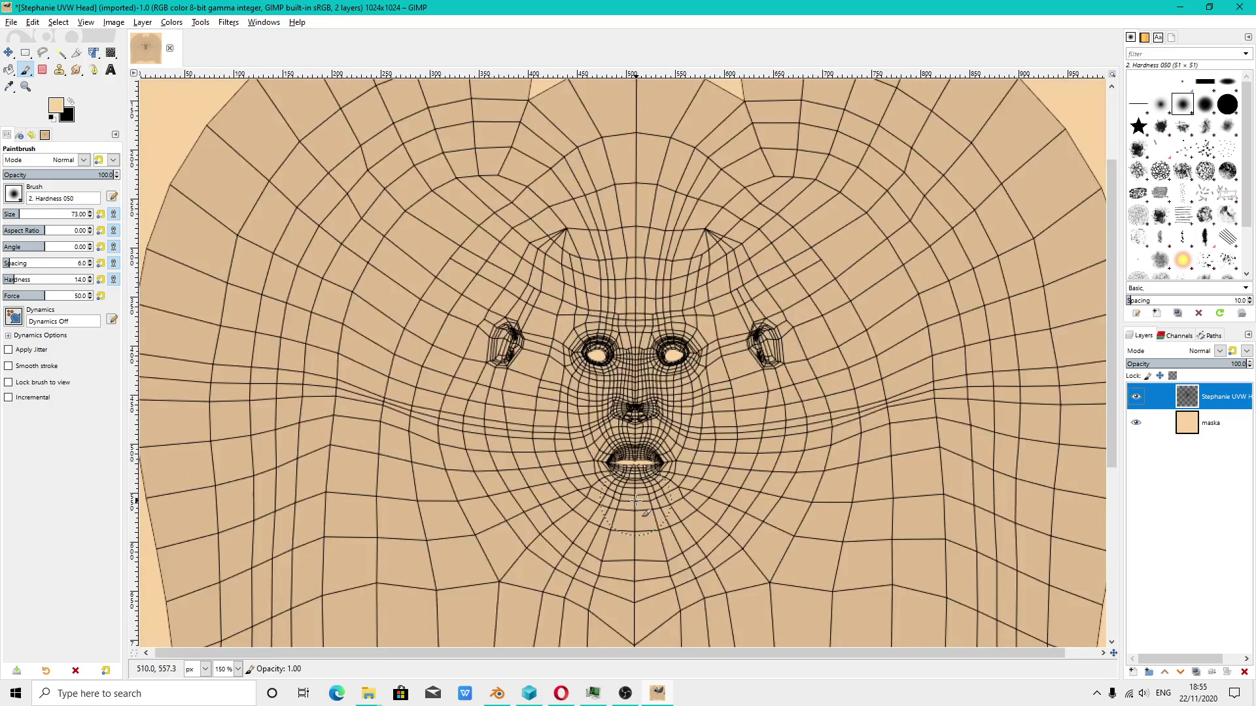
{"action": "scroll", "coordinate": [641, 450], "scroll_direction": "up", "scroll_amount": 5, "text": "ctrl"}
{"action": "scroll", "coordinate": [641, 450], "scroll_direction": "down", "scroll_amount": 2, "text": "ctrl"}
{"action": "scroll", "coordinate": [644, 452], "scroll_direction": "down", "scroll_amount": 2, "text": "ctrl"}
{"action": "scroll", "coordinate": [648, 456], "scroll_direction": "down", "scroll_amount": 1, "text": "ctrl"}
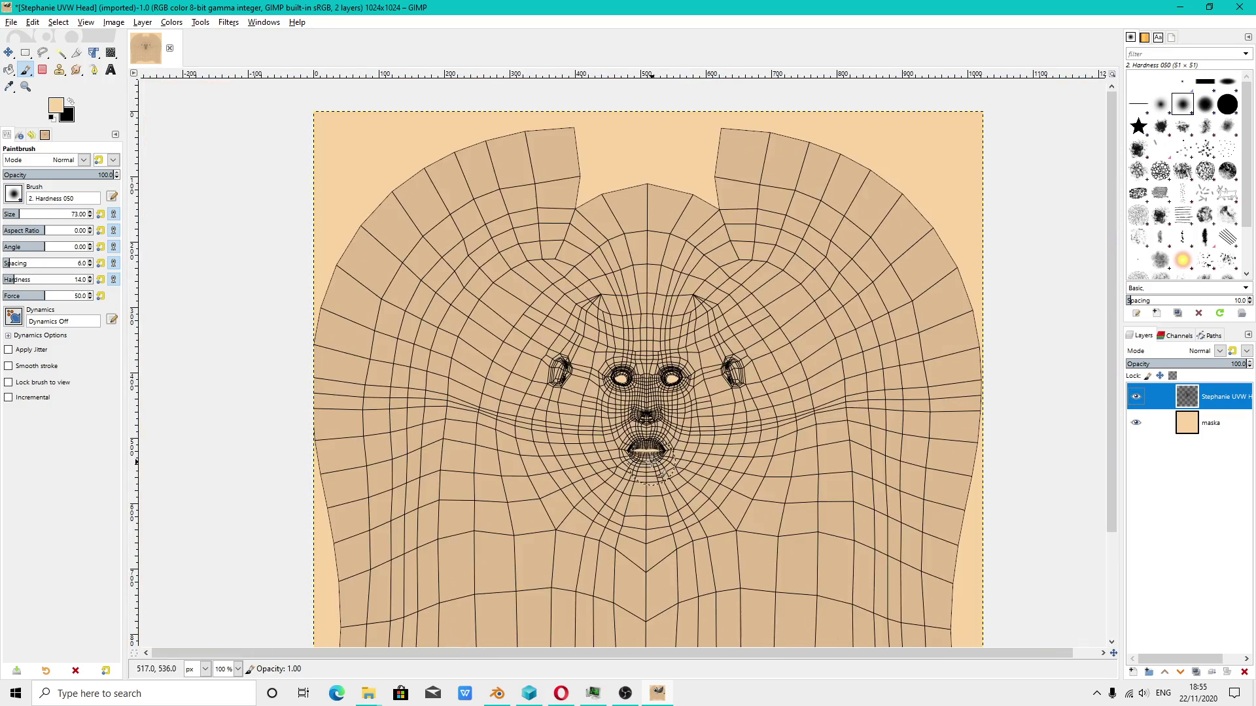
{"action": "scroll", "coordinate": [653, 460], "scroll_direction": "up", "scroll_amount": 1, "text": "ctrl"}
{"action": "scroll", "coordinate": [648, 452], "scroll_direction": "up", "scroll_amount": 1, "text": "ctrl"}
{"action": "scroll", "coordinate": [628, 393], "scroll_direction": "up", "scroll_amount": 2, "text": "ctrl"}
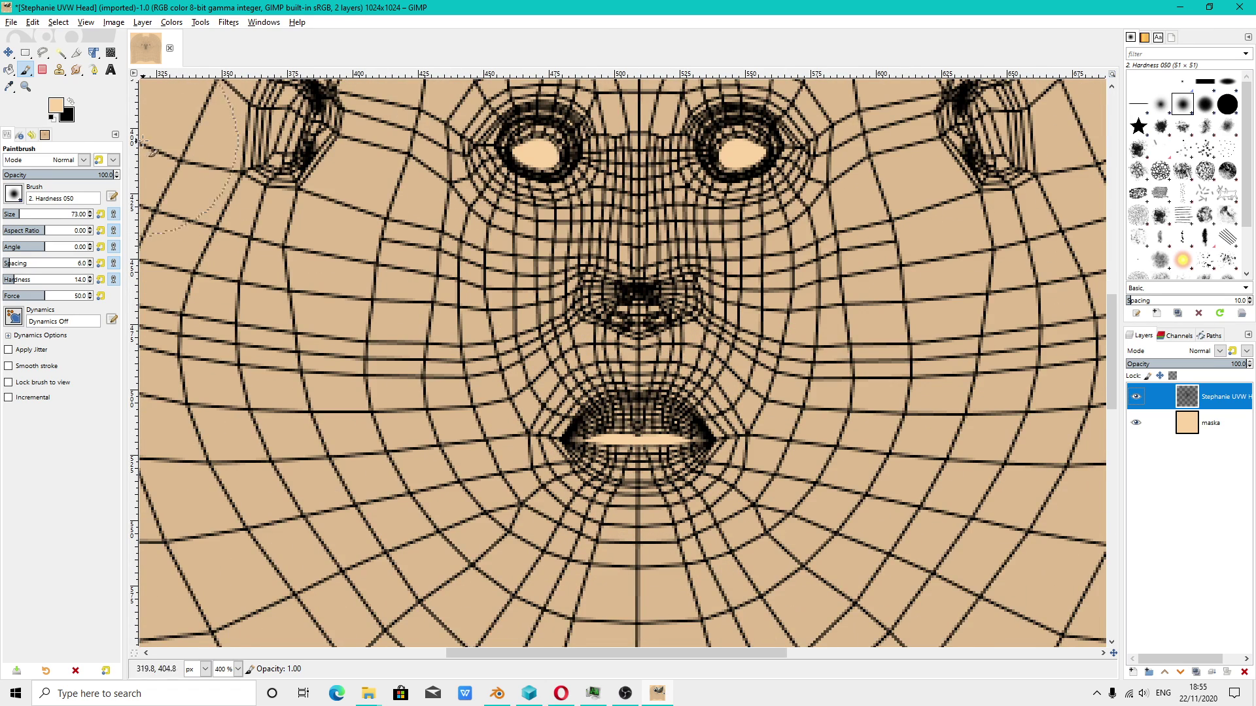
{"action": "left_click_drag", "start_coordinate": [24, 218], "coordinate": [16, 215]}
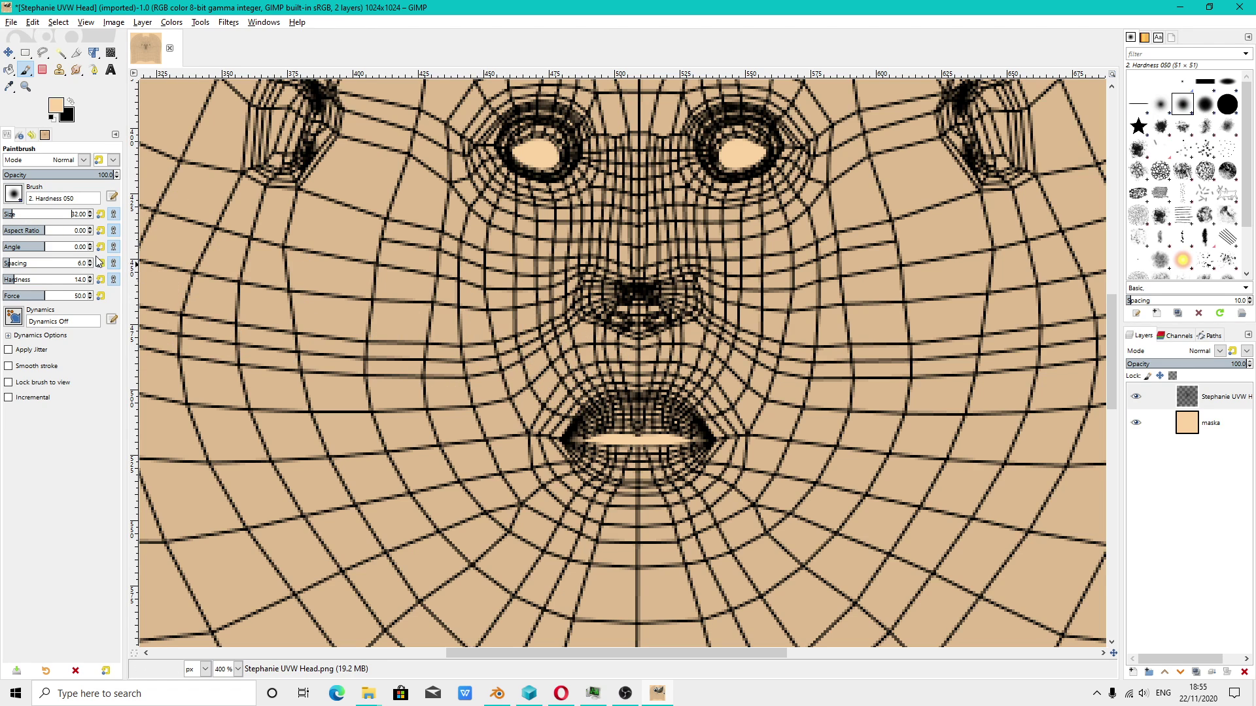
{"action": "left_click_drag", "start_coordinate": [9, 216], "coordinate": [7, 216]}
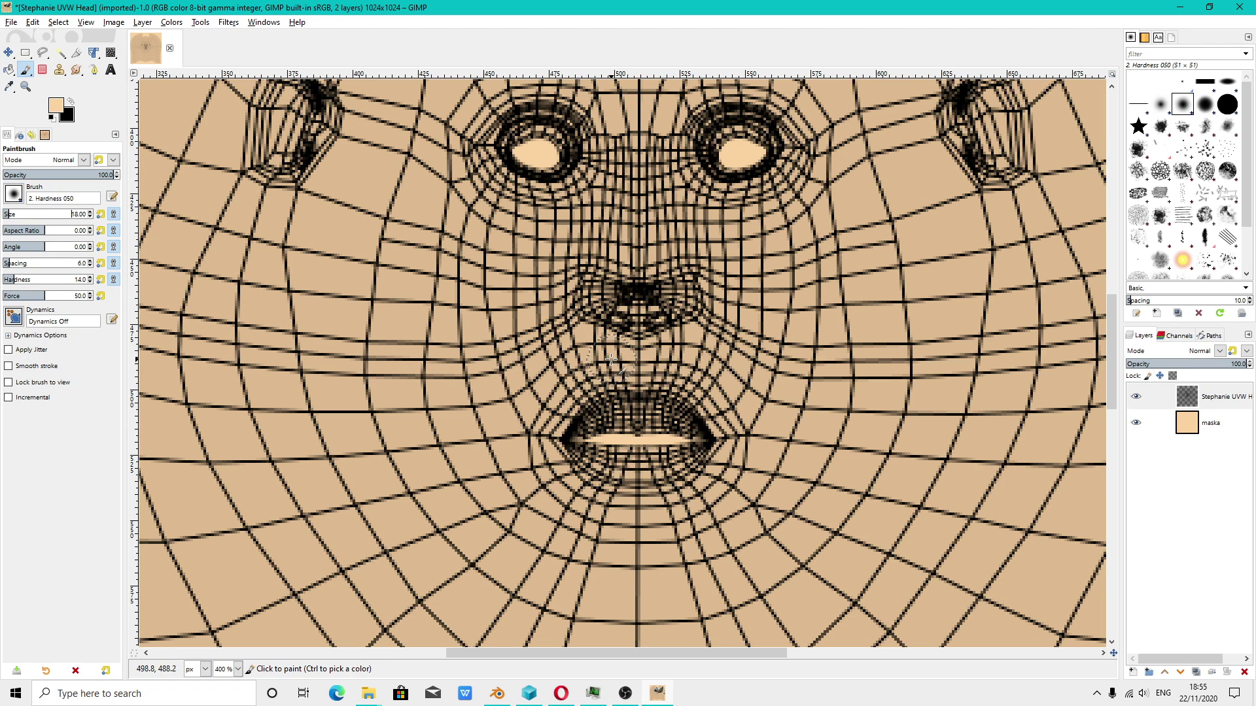
- Pick a salmon orange foreground colour, f59159, in the colour chooser
{"action": "left_click", "coordinate": [61, 113]}
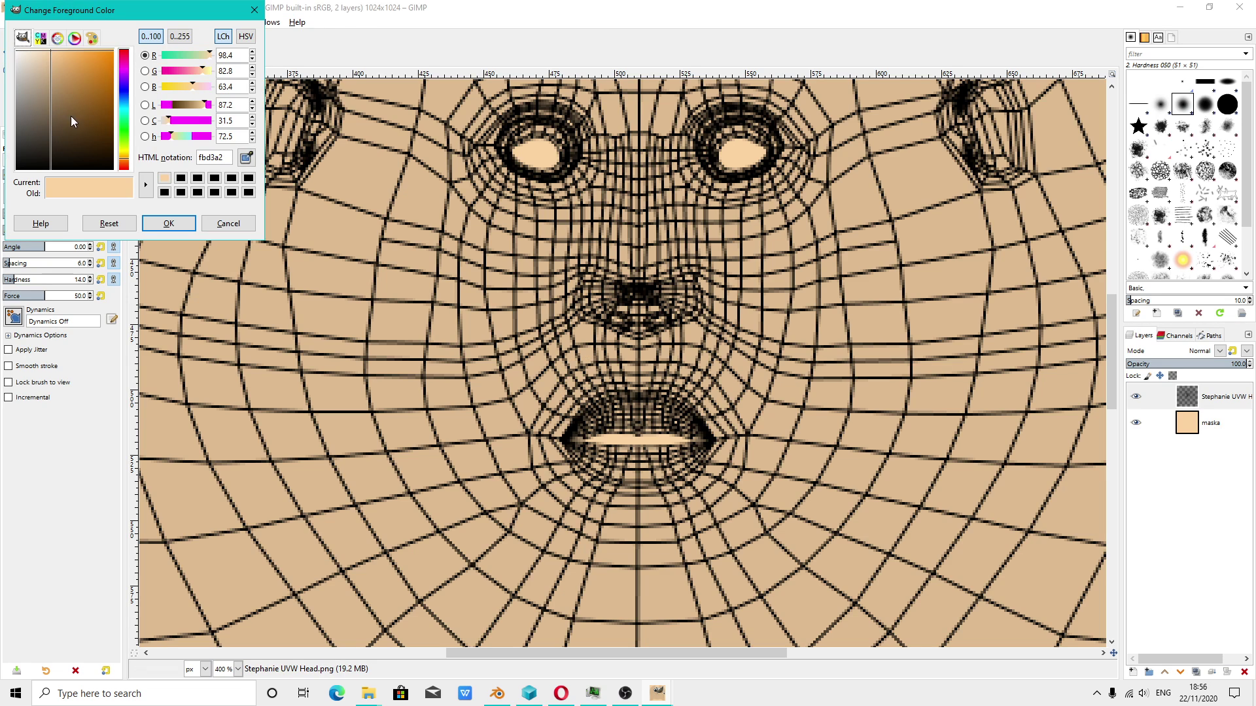
{"action": "mouse_move", "coordinate": [103, 74]}
{"action": "left_mouse_down"}
{"action": "mouse_move", "coordinate": [104, 53]}
{"action": "mouse_move", "coordinate": [125, 58]}
{"action": "mouse_move", "coordinate": [74, 65]}
{"action": "mouse_move", "coordinate": [57, 50]}
{"action": "mouse_move", "coordinate": [126, 110]}
{"action": "mouse_move", "coordinate": [126, 162]}
{"action": "left_mouse_up"}
{"action": "left_click", "coordinate": [127, 60]}
{"action": "mouse_move", "coordinate": [75, 53]}
{"action": "left_mouse_down"}
{"action": "mouse_move", "coordinate": [72, 65]}
{"action": "mouse_move", "coordinate": [64, 53]}
{"action": "left_mouse_up"}
- Confirm the salmon colour, undo a lip test stroke, and set the UVW layer to Multiply
{"action": "left_click", "coordinate": [168, 223]}
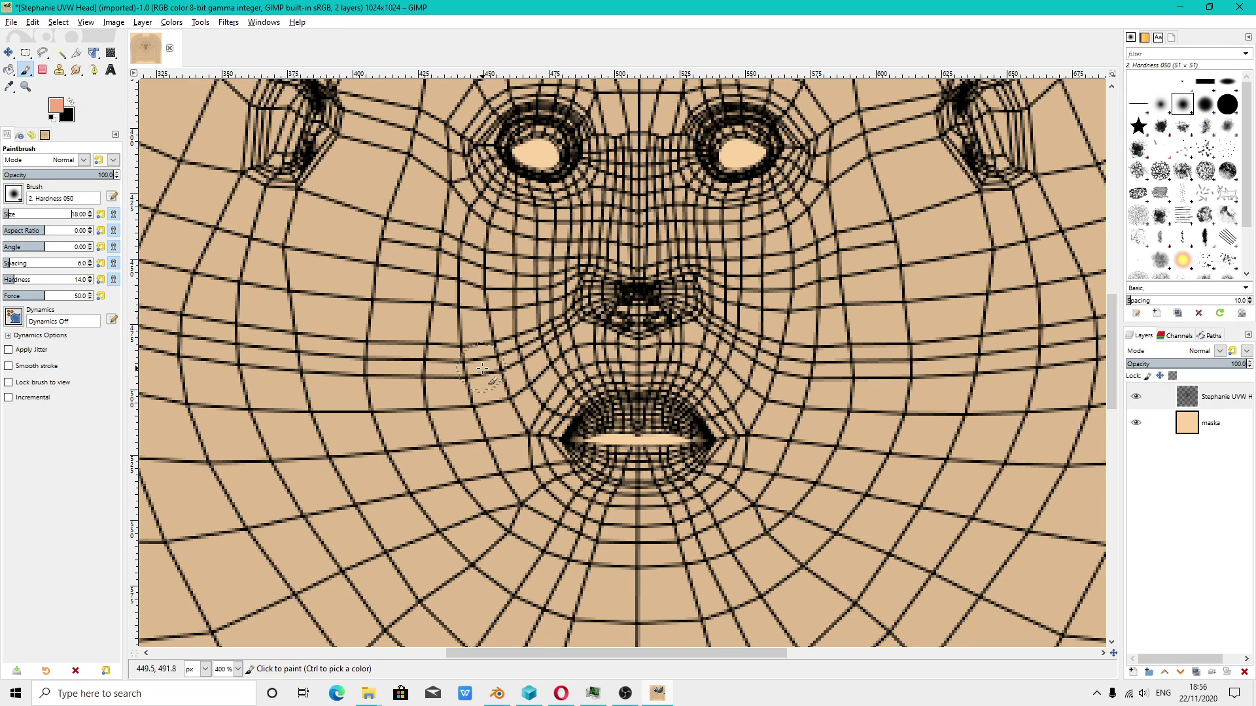
{"action": "left_click_drag", "start_coordinate": [591, 404], "coordinate": [668, 429]}
{"action": "key", "text": "ctrl+z"}
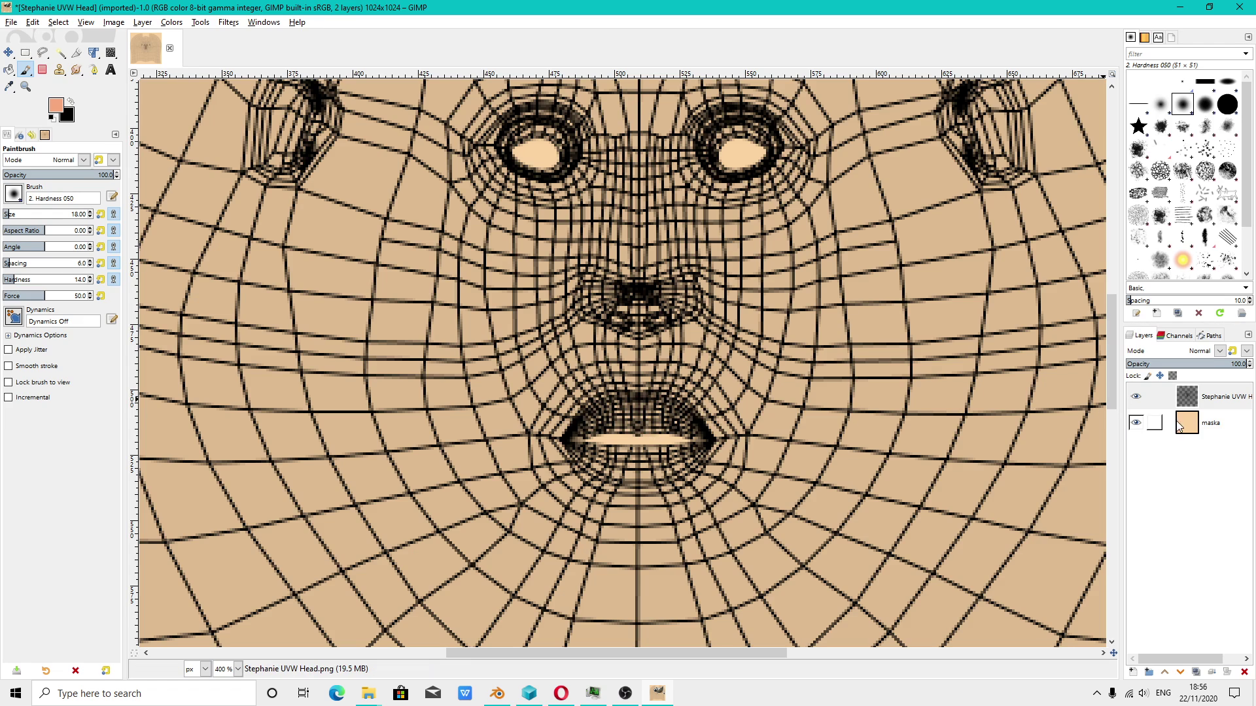
{"action": "left_click", "coordinate": [1190, 431]}
{"action": "left_click", "coordinate": [1200, 401]}
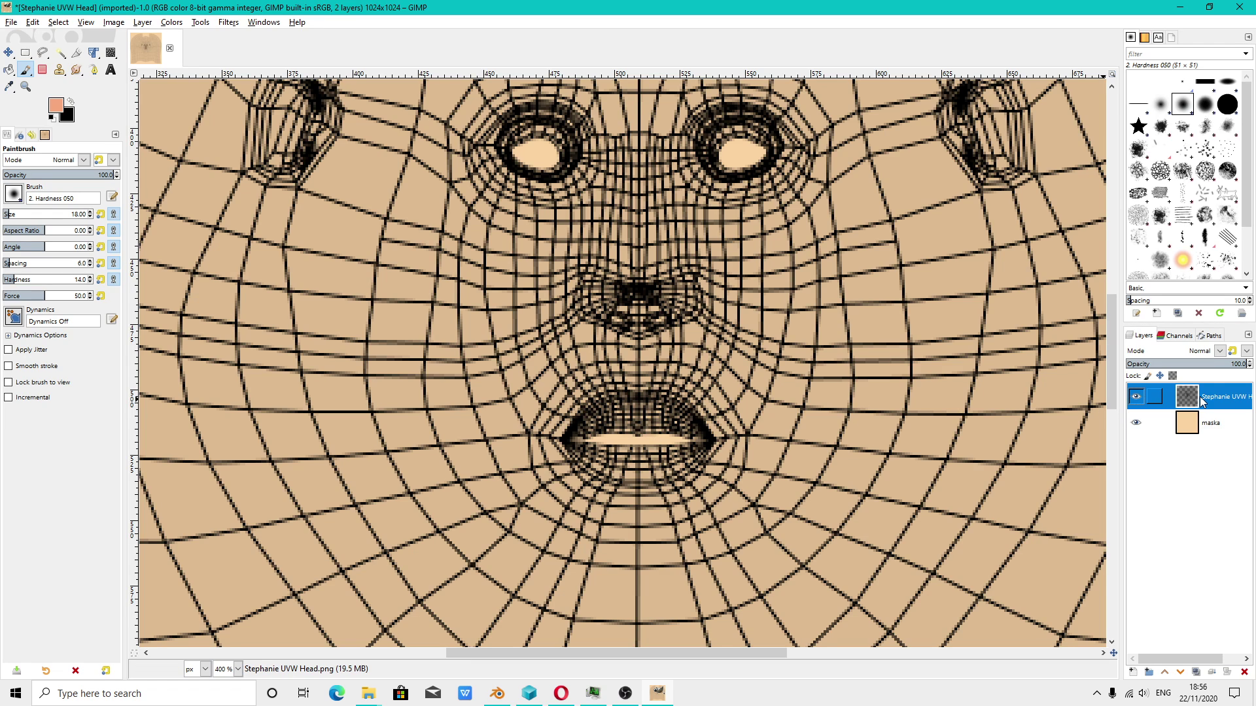
{"action": "left_click", "coordinate": [1220, 352]}
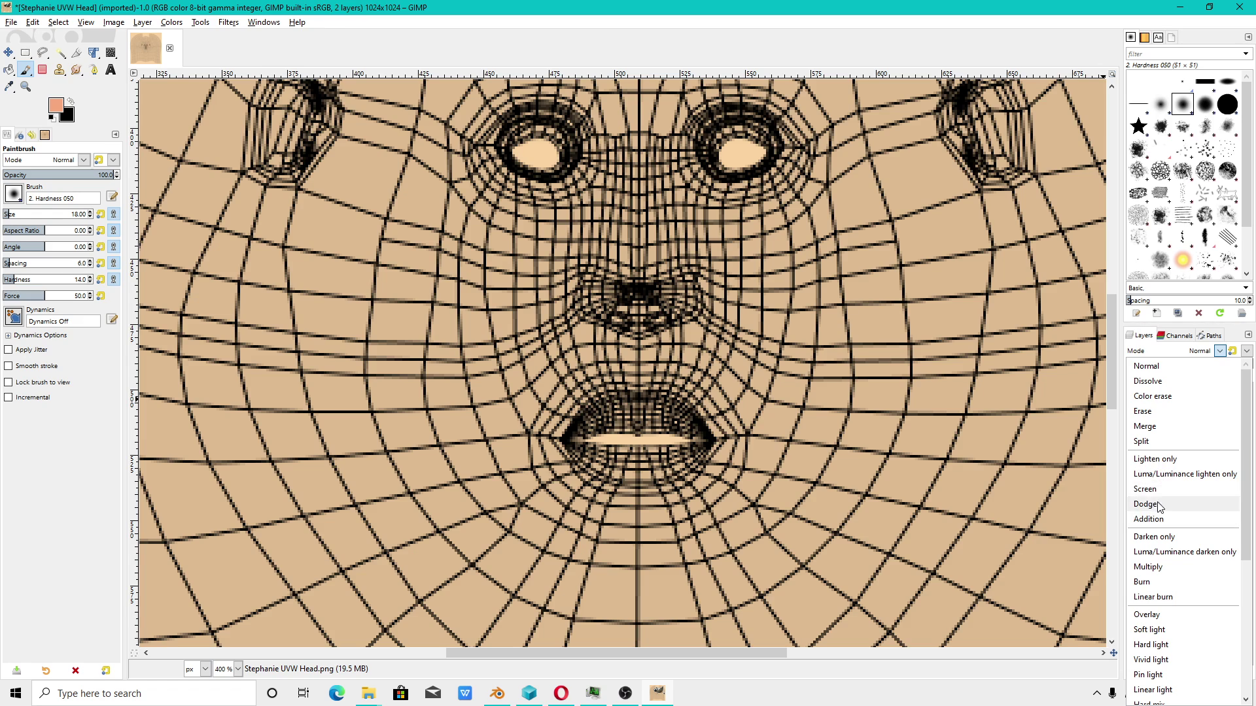
{"action": "left_click", "coordinate": [1150, 567]}
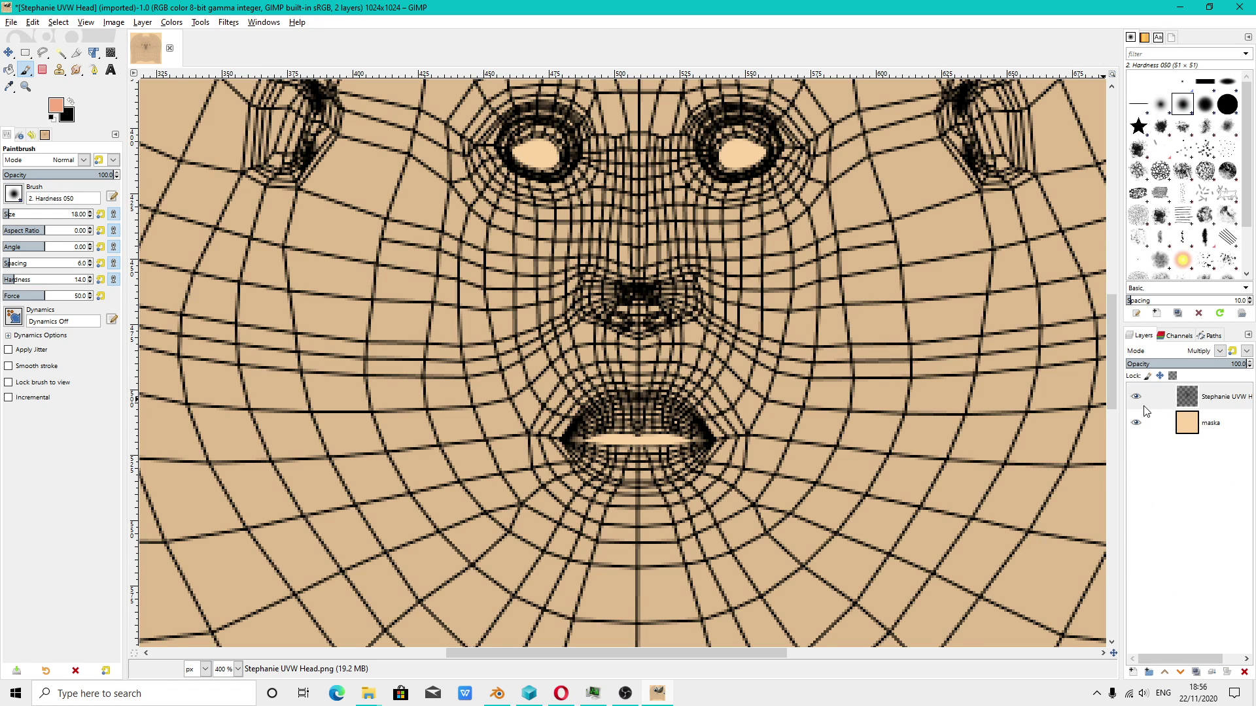
- Paint test strokes over the upper lip on maska, undo them, and reselect the UVW layer
{"action": "left_click", "coordinate": [1186, 422]}
{"action": "left_click_drag", "start_coordinate": [662, 394], "coordinate": [635, 414]}
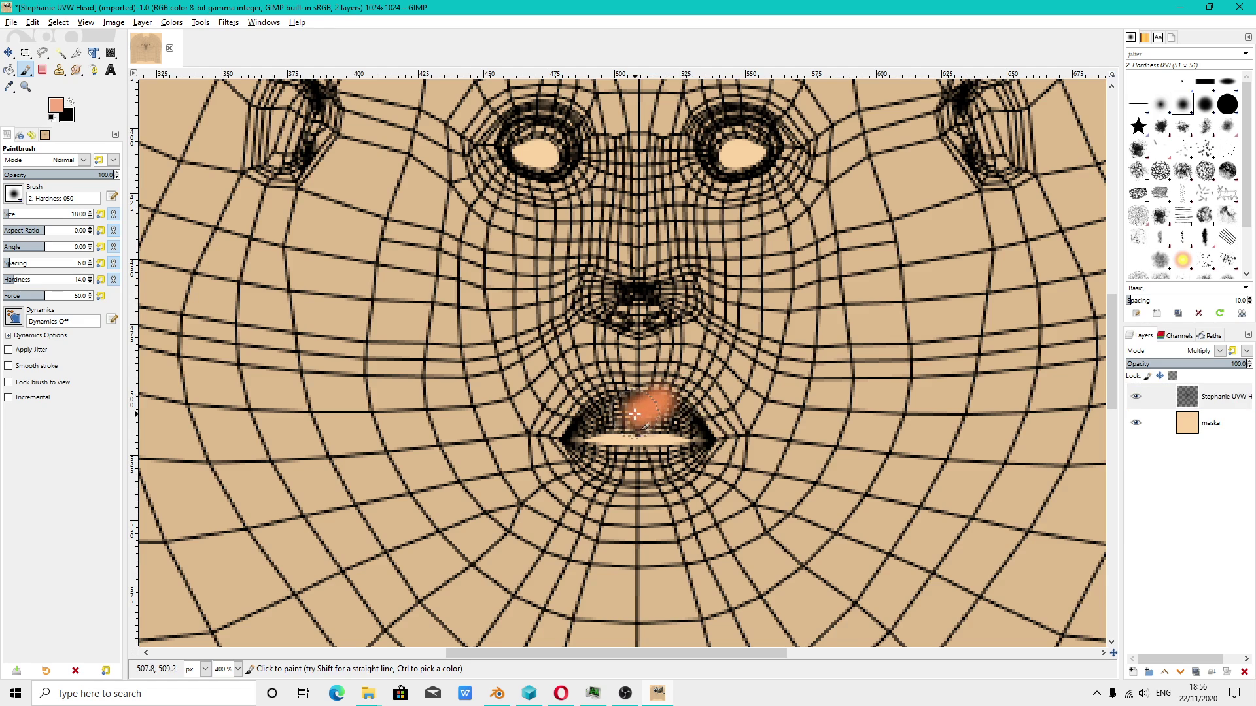
{"action": "key", "text": "ctrl+z"}
{"action": "key", "text": "Page_Up"}
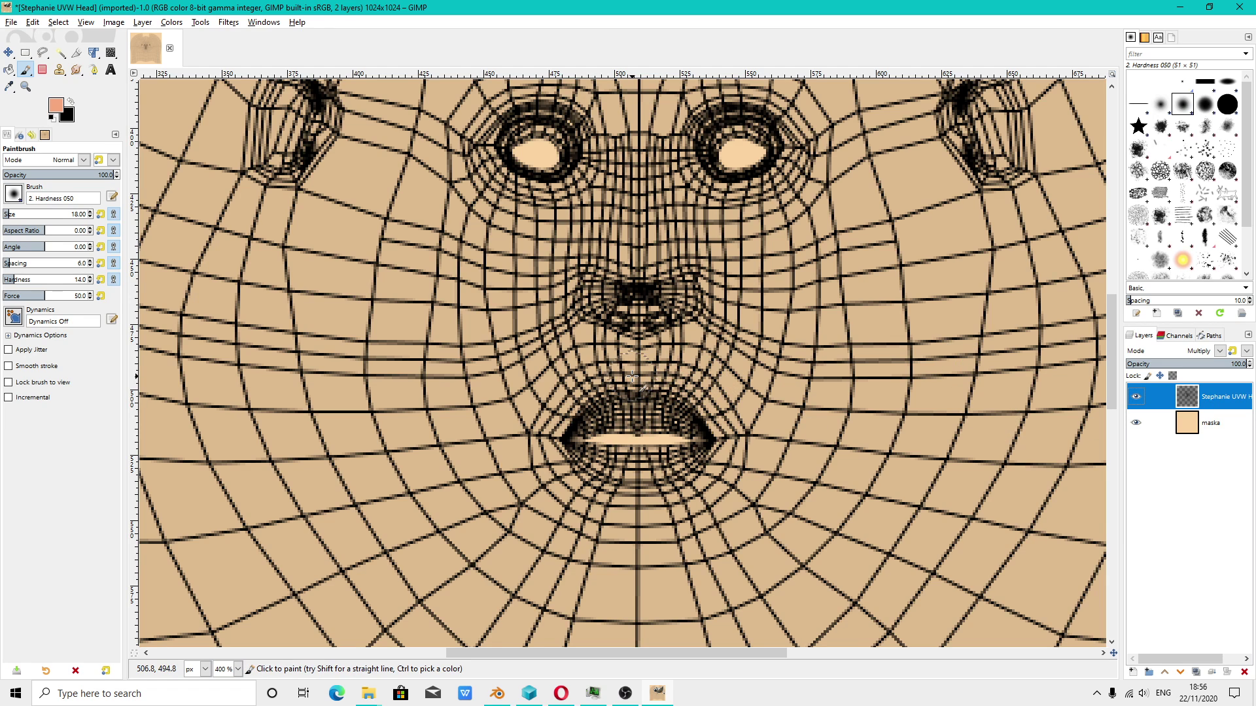
{"action": "key", "text": "Page_Down"}
{"action": "left_click_drag", "start_coordinate": [556, 418], "coordinate": [694, 409]}
{"action": "key", "text": "ctrl+z"}
{"action": "left_click", "coordinate": [1190, 400]}
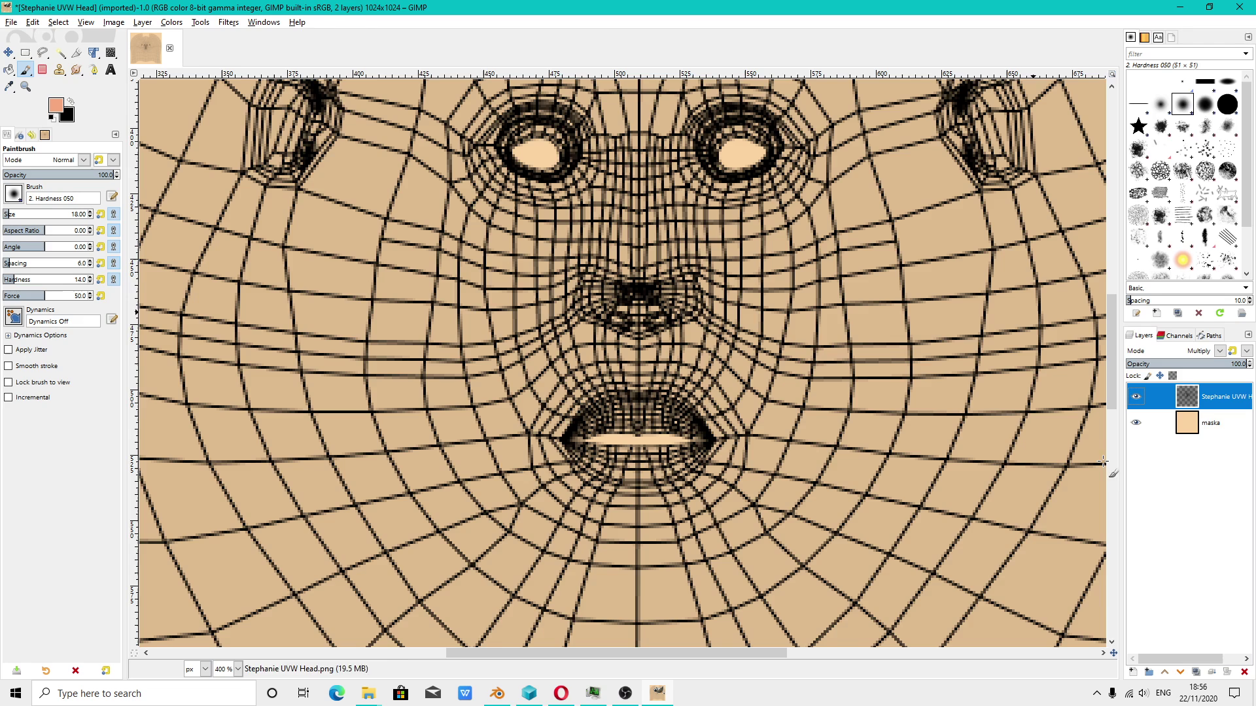
- Switch the paintbrush to Multiply mode and paint orange over the lips and both upper eye rims
{"action": "left_click", "coordinate": [36, 161]}
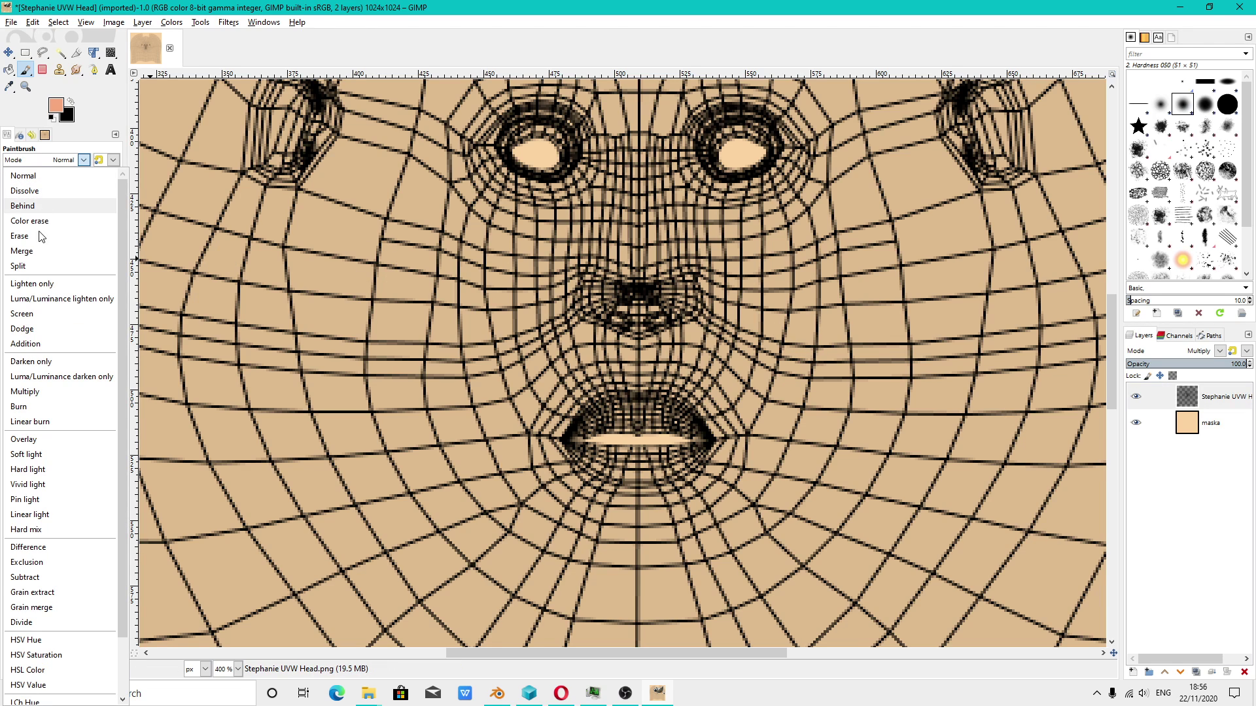
{"action": "left_click", "coordinate": [38, 391]}
{"action": "mouse_move", "coordinate": [570, 419]}
{"action": "left_mouse_down"}
{"action": "mouse_move", "coordinate": [667, 417]}
{"action": "mouse_move", "coordinate": [570, 435]}
{"action": "mouse_move", "coordinate": [589, 481]}
{"action": "mouse_move", "coordinate": [700, 468]}
{"action": "mouse_move", "coordinate": [675, 417]}
{"action": "mouse_move", "coordinate": [576, 402]}
{"action": "mouse_move", "coordinate": [582, 461]}
{"action": "mouse_move", "coordinate": [687, 465]}
{"action": "mouse_move", "coordinate": [666, 413]}
{"action": "left_mouse_up"}
{"action": "scroll", "coordinate": [589, 431], "scroll_direction": "down", "scroll_amount": 5}
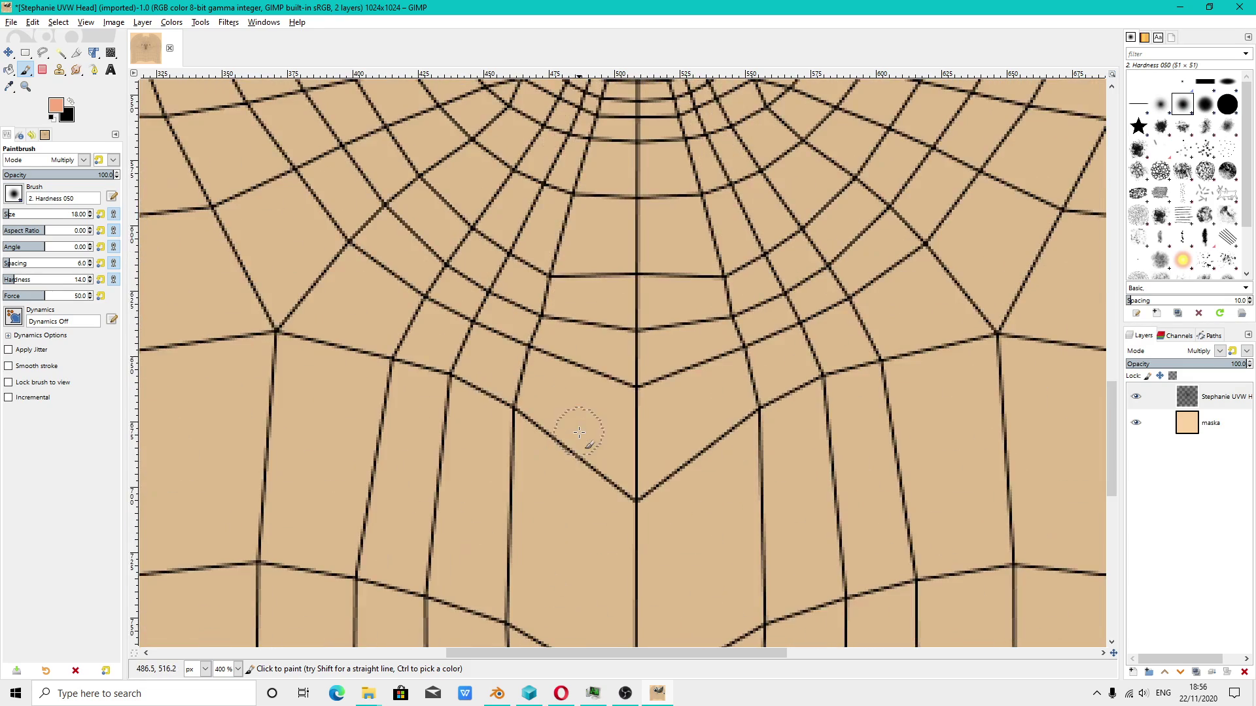
{"action": "scroll", "coordinate": [576, 432], "scroll_direction": "up", "scroll_amount": 5}
{"action": "scroll", "coordinate": [568, 392], "scroll_direction": "up", "scroll_amount": 4}
{"action": "mouse_move", "coordinate": [561, 439]}
{"action": "left_mouse_down"}
{"action": "mouse_move", "coordinate": [549, 393]}
{"action": "mouse_move", "coordinate": [497, 418]}
{"action": "mouse_move", "coordinate": [556, 393]}
{"action": "mouse_move", "coordinate": [507, 417]}
{"action": "left_mouse_up"}
{"action": "mouse_move", "coordinate": [693, 396]}
{"action": "left_mouse_down"}
{"action": "mouse_move", "coordinate": [719, 418]}
{"action": "mouse_move", "coordinate": [772, 399]}
{"action": "mouse_move", "coordinate": [680, 418]}
{"action": "mouse_move", "coordinate": [719, 422]}
{"action": "left_mouse_up"}
{"action": "scroll", "coordinate": [720, 422], "scroll_direction": "down", "scroll_amount": 5}
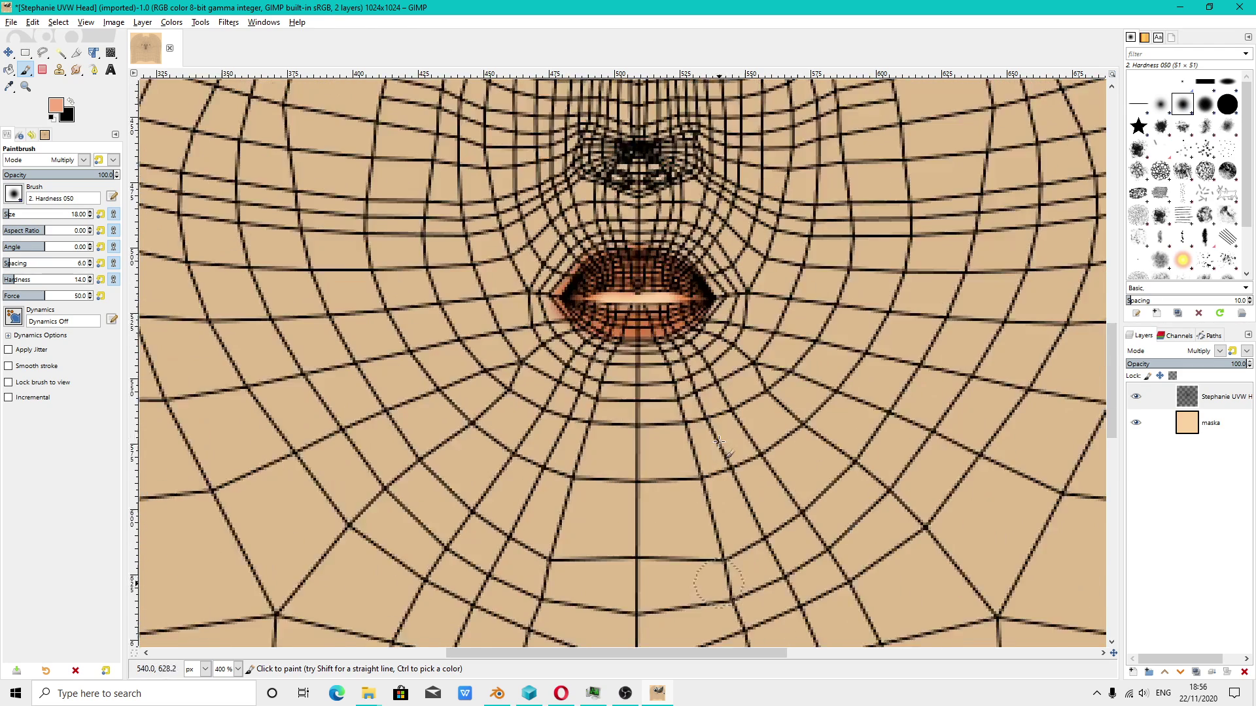
{"action": "scroll", "coordinate": [687, 367], "scroll_direction": "down", "scroll_amount": 1, "text": "ctrl"}
- Lower the brush opacity to 99 and dab a blush spot on each cheek
{"action": "key", "text": "less"}
{"action": "scroll", "coordinate": [671, 355], "scroll_direction": "down", "scroll_amount": 3, "text": "ctrl"}
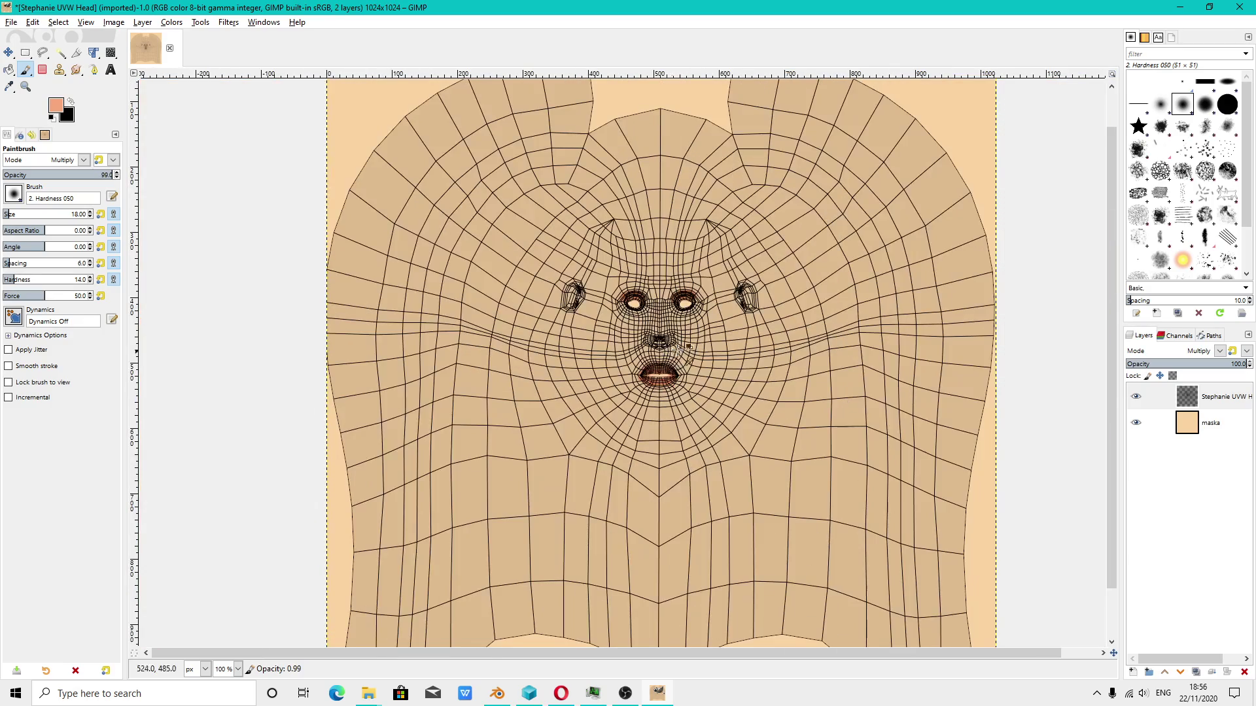
{"action": "scroll", "coordinate": [708, 261], "scroll_direction": "down", "scroll_amount": 1, "text": "ctrl"}
{"action": "scroll", "coordinate": [705, 265], "scroll_direction": "up", "scroll_amount": 4, "text": "ctrl"}
{"action": "scroll", "coordinate": [701, 281], "scroll_direction": "up", "scroll_amount": 1, "text": "ctrl"}
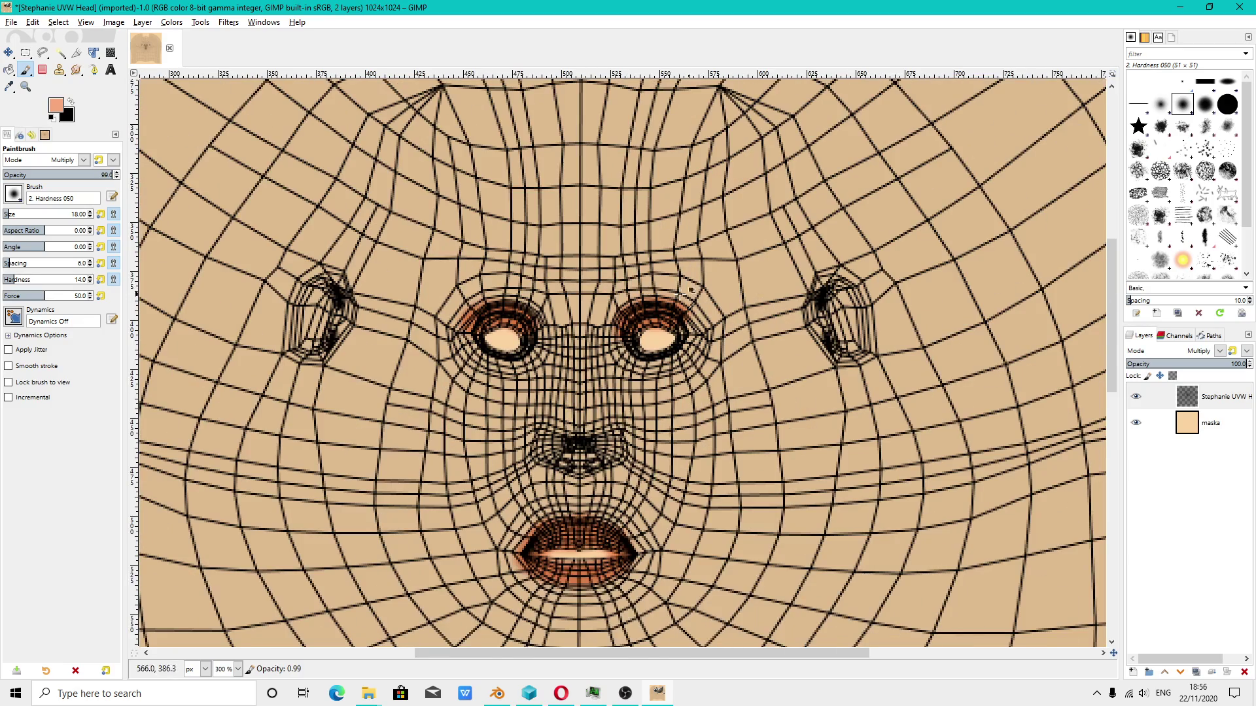
{"action": "scroll", "coordinate": [507, 314], "scroll_direction": "up", "scroll_amount": 2}
{"action": "scroll", "coordinate": [498, 360], "scroll_direction": "up", "scroll_amount": 2}
{"action": "scroll", "coordinate": [507, 405], "scroll_direction": "down", "scroll_amount": 4}
{"action": "left_click_drag", "start_coordinate": [505, 424], "coordinate": [487, 440]}
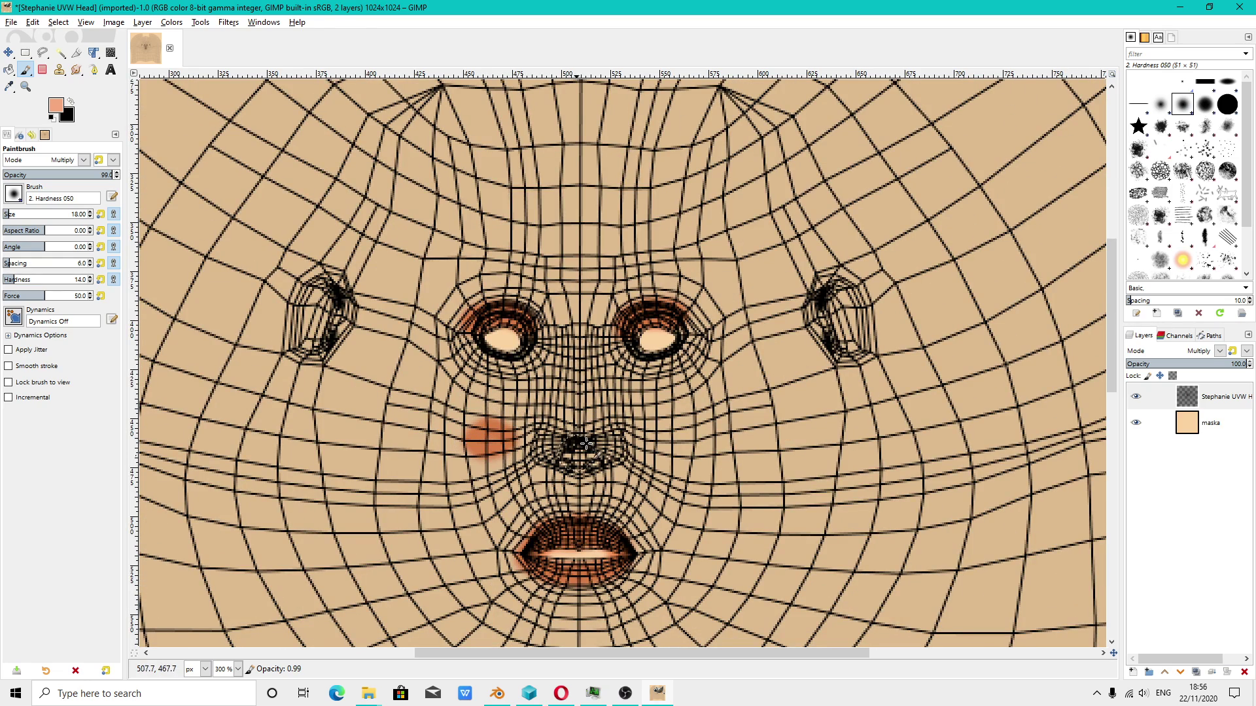
{"action": "left_click_drag", "start_coordinate": [684, 433], "coordinate": [684, 458]}
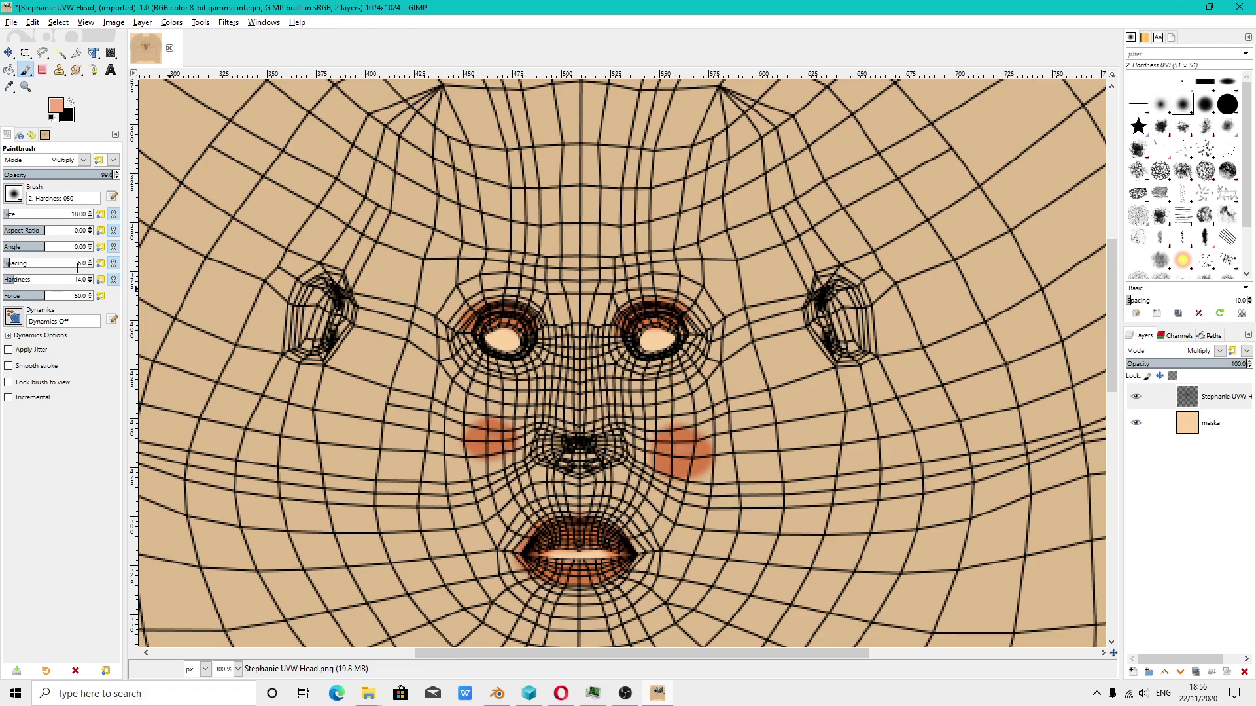
{"action": "left_click", "coordinate": [32, 23]}
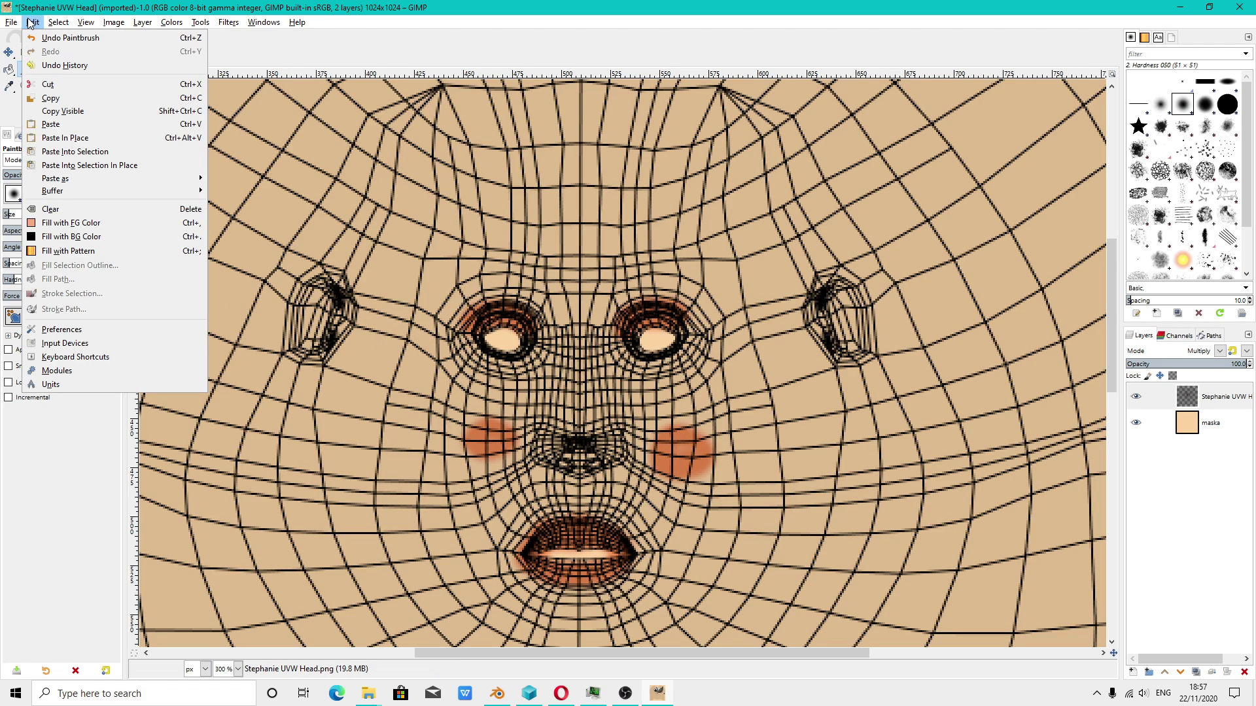
- In Preferences > Folders, make the installed Brushes and MyPaint Brushes folders writable
{"action": "left_click", "coordinate": [60, 335]}
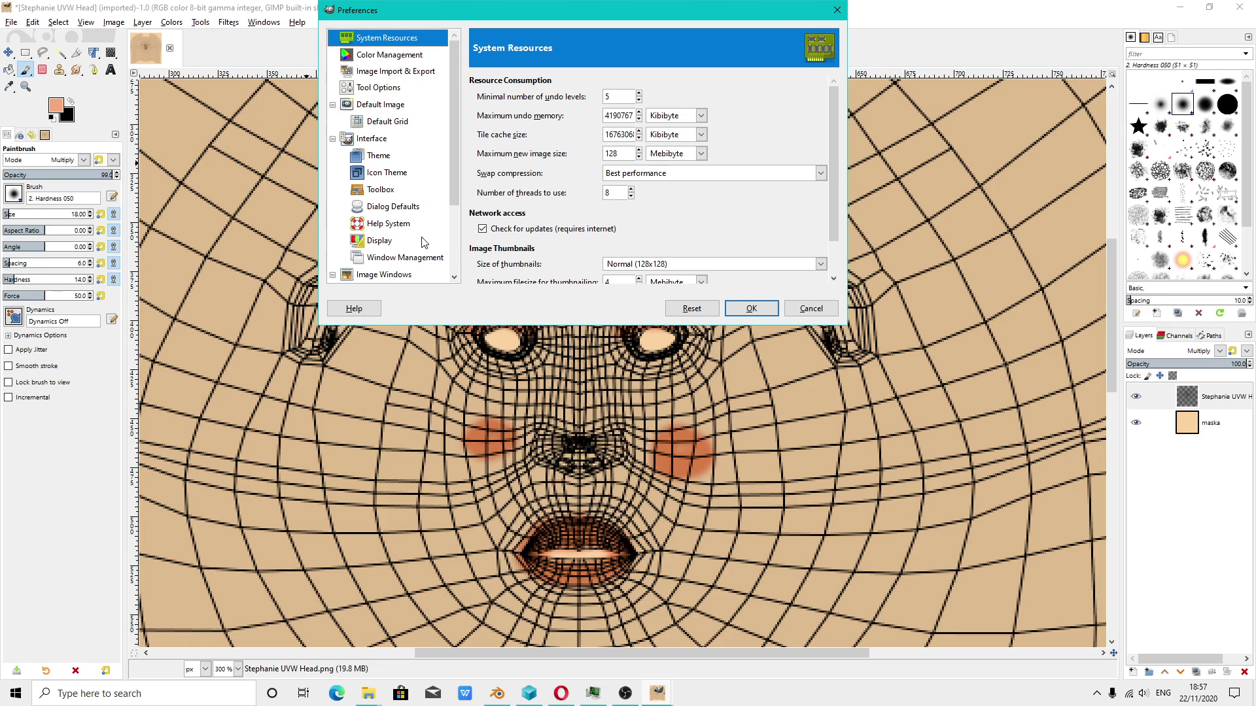
{"action": "scroll", "coordinate": [400, 276], "scroll_direction": "down", "scroll_amount": 2}
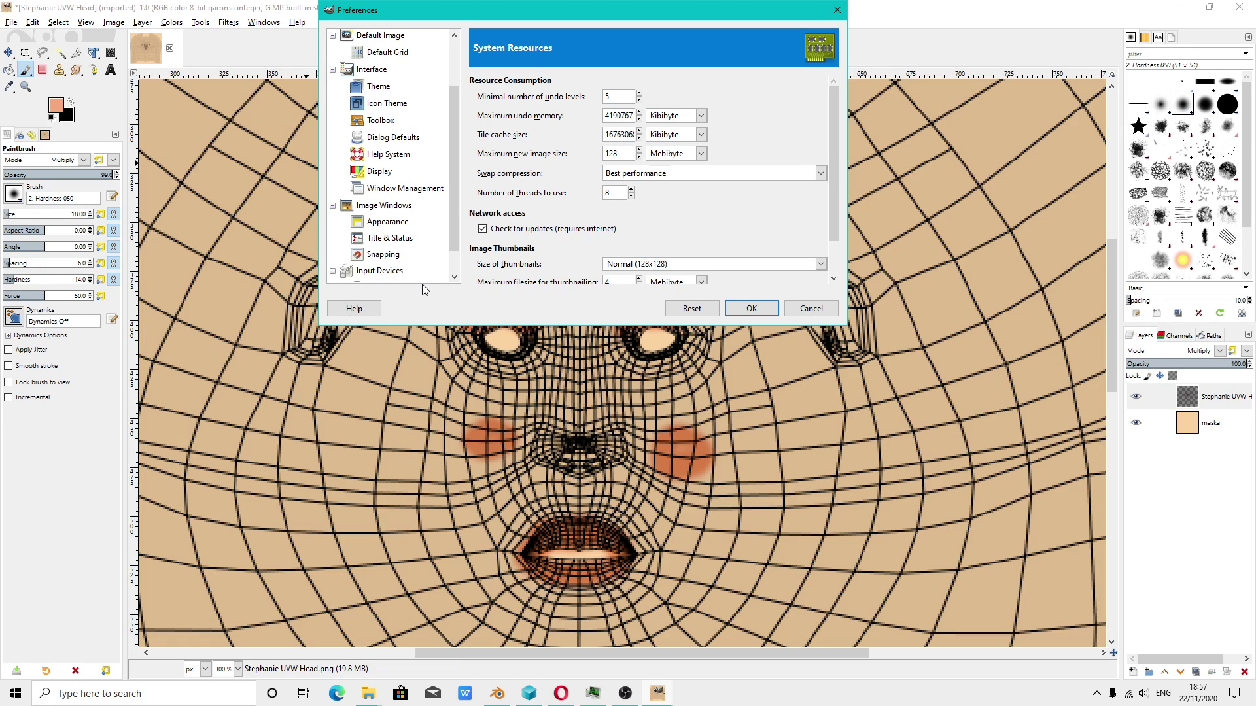
{"action": "scroll", "coordinate": [401, 223], "scroll_direction": "up", "scroll_amount": 1}
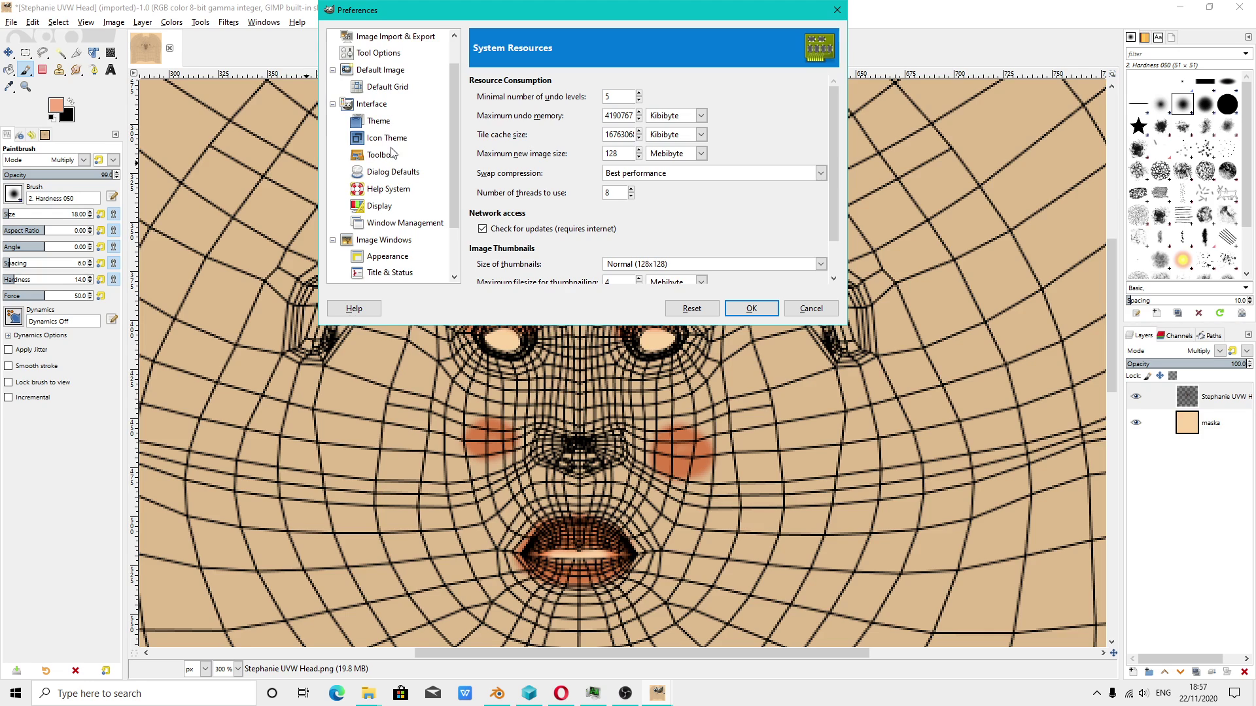
{"action": "scroll", "coordinate": [391, 241], "scroll_direction": "down", "scroll_amount": 2}
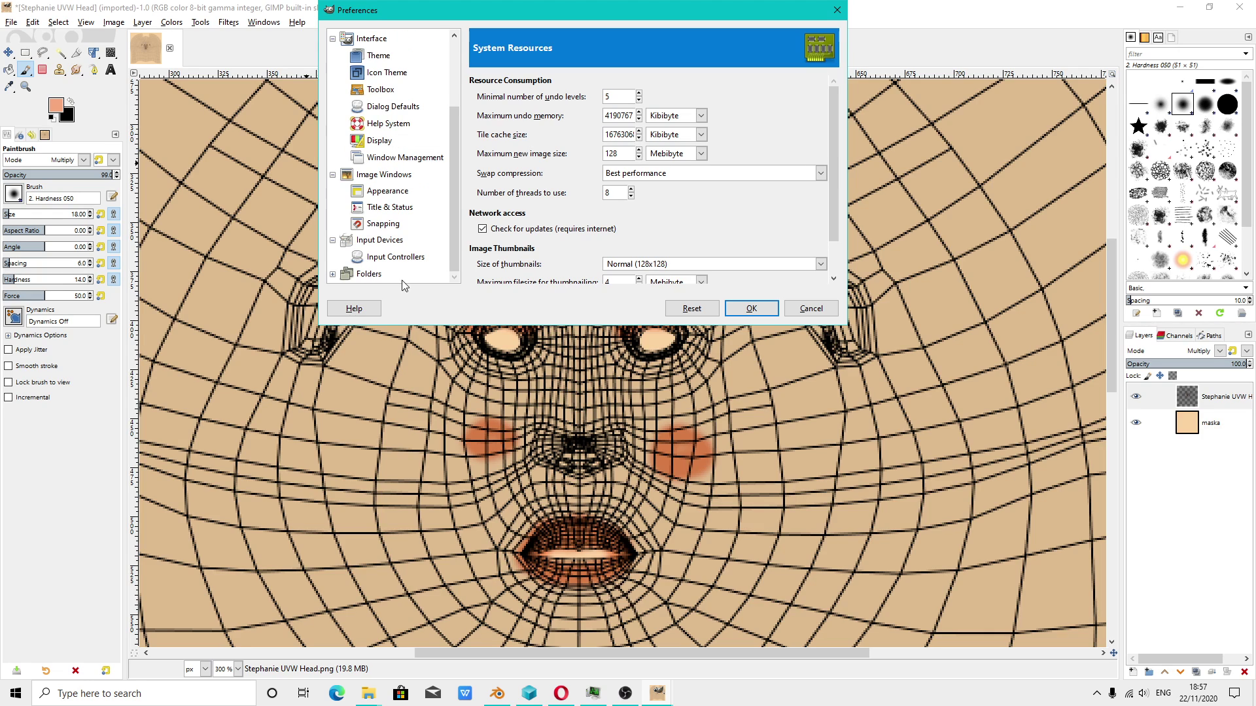
{"action": "double_click", "coordinate": [365, 276]}
{"action": "scroll", "coordinate": [392, 270], "scroll_direction": "down", "scroll_amount": 3}
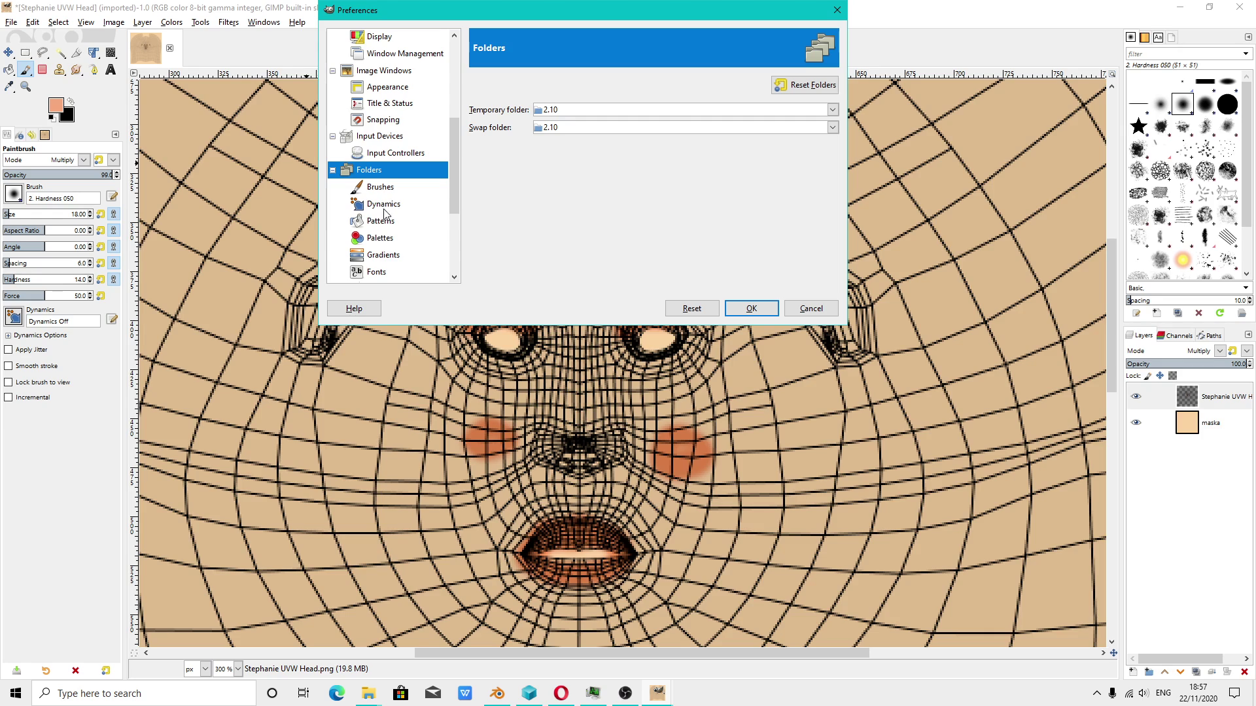
{"action": "left_click", "coordinate": [380, 189]}
{"action": "left_click", "coordinate": [476, 159]}
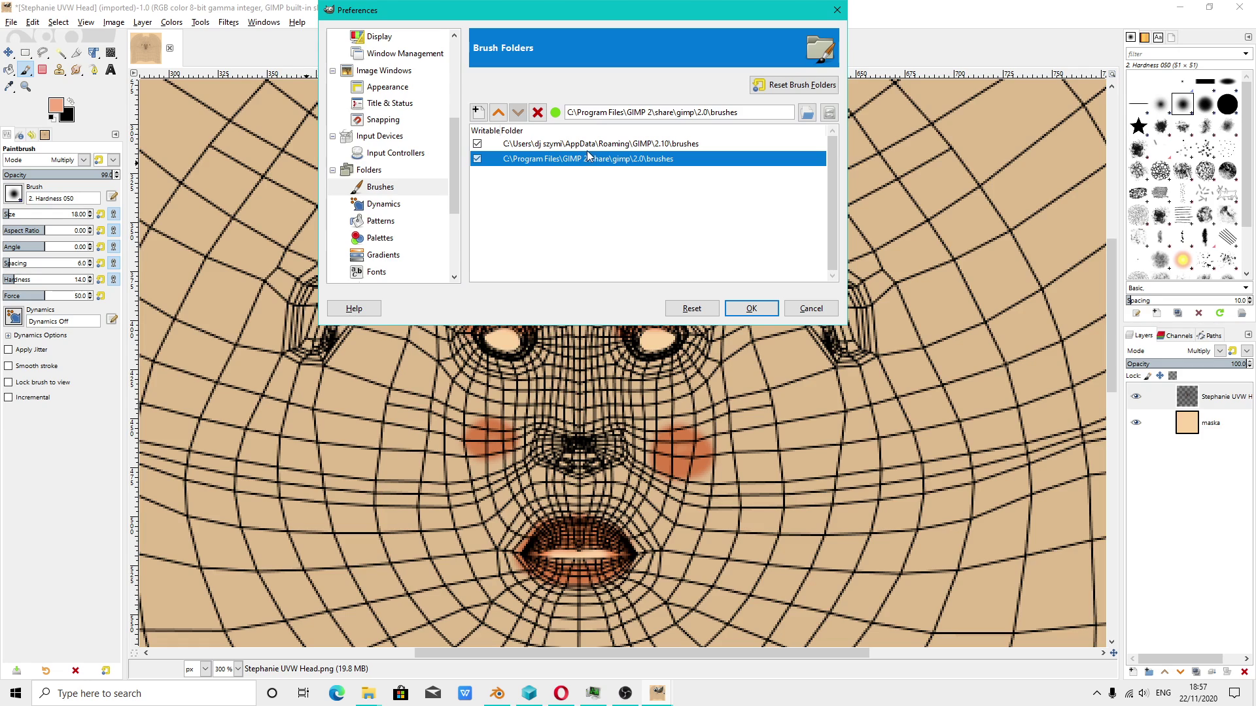
{"action": "scroll", "coordinate": [395, 253], "scroll_direction": "down", "scroll_amount": 3}
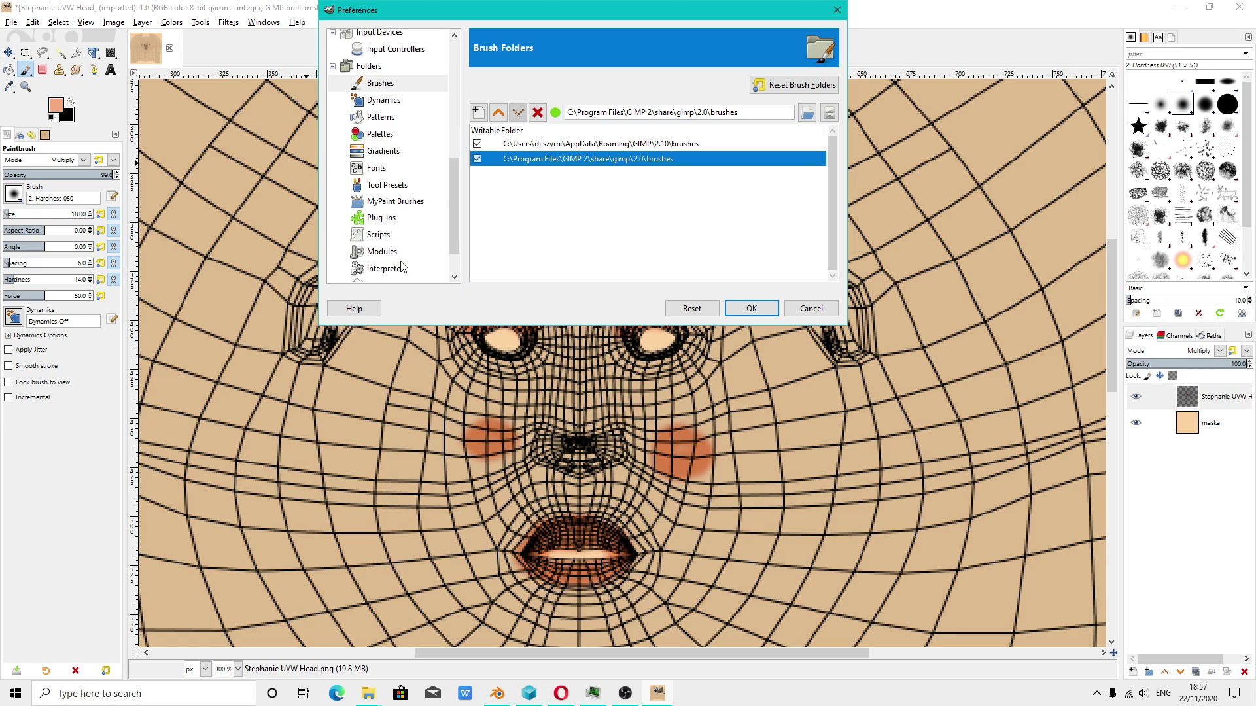
{"action": "scroll", "coordinate": [404, 250], "scroll_direction": "down", "scroll_amount": 1}
{"action": "left_click", "coordinate": [395, 168]}
{"action": "left_click", "coordinate": [482, 160]}
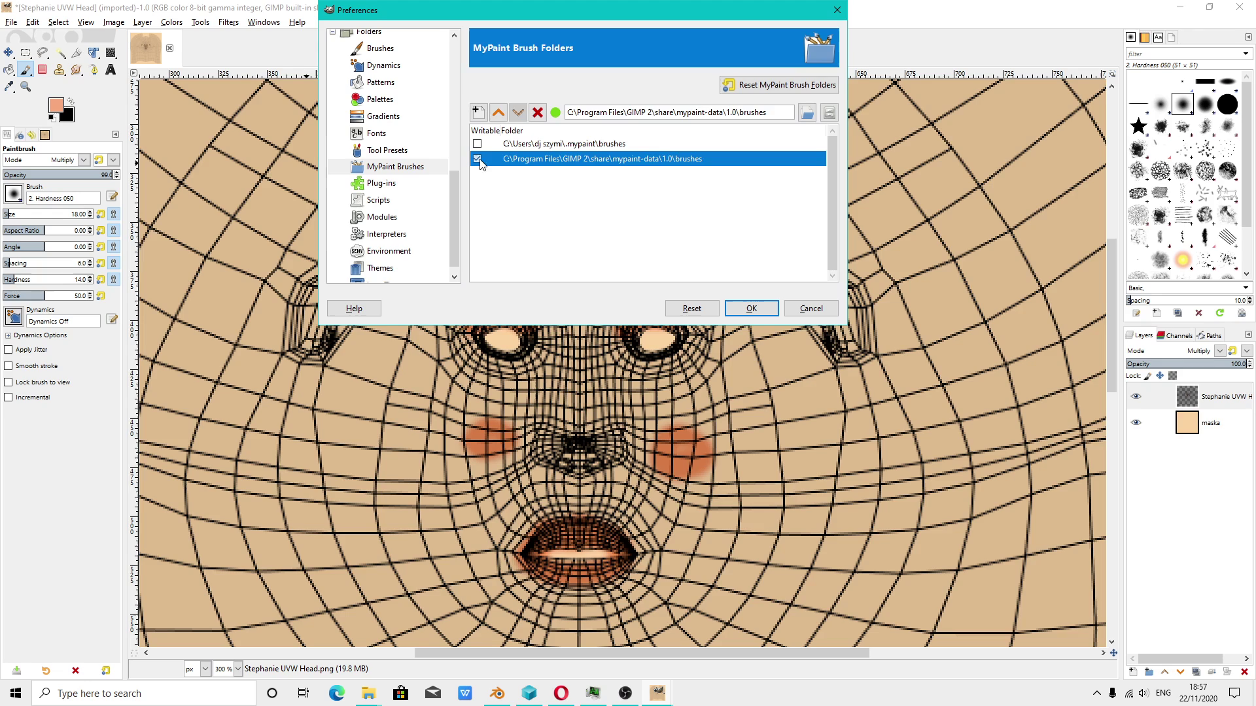
- Browse the plug-in, module, dynamics and pattern folders and mark the installed palette folder writable
{"action": "left_click", "coordinate": [381, 187]}
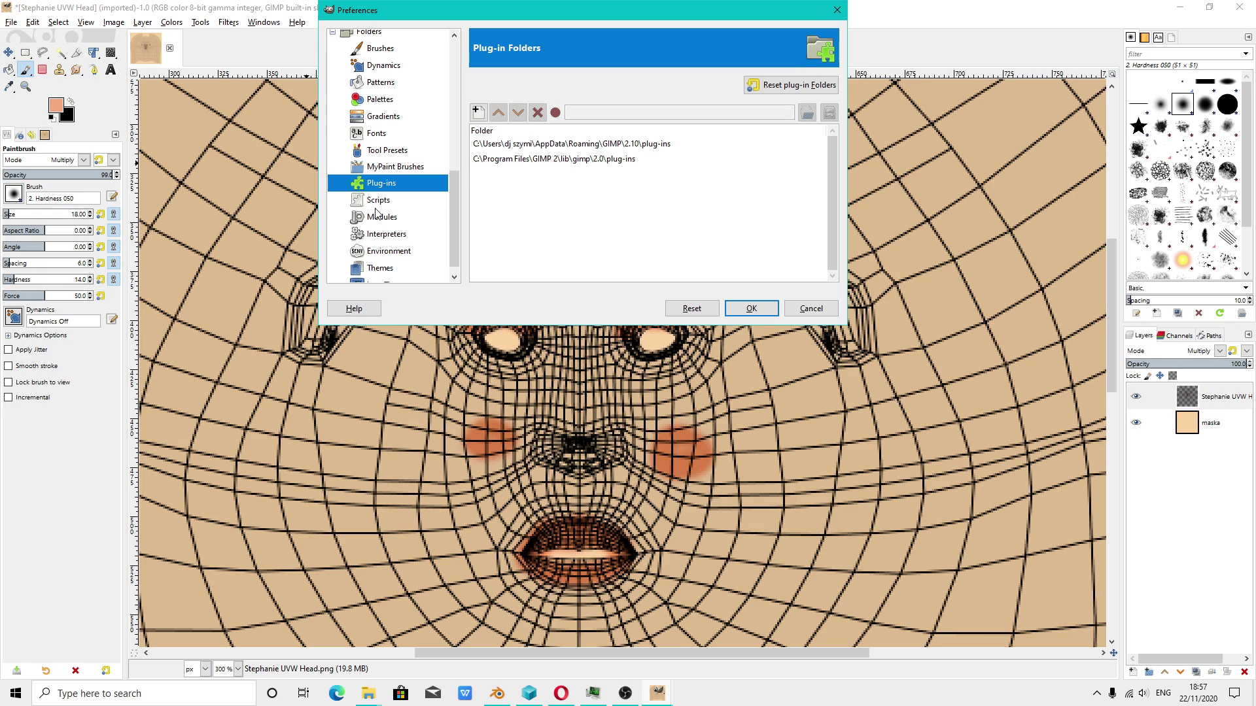
{"action": "left_click", "coordinate": [376, 205]}
{"action": "scroll", "coordinate": [379, 130], "scroll_direction": "up", "scroll_amount": 1}
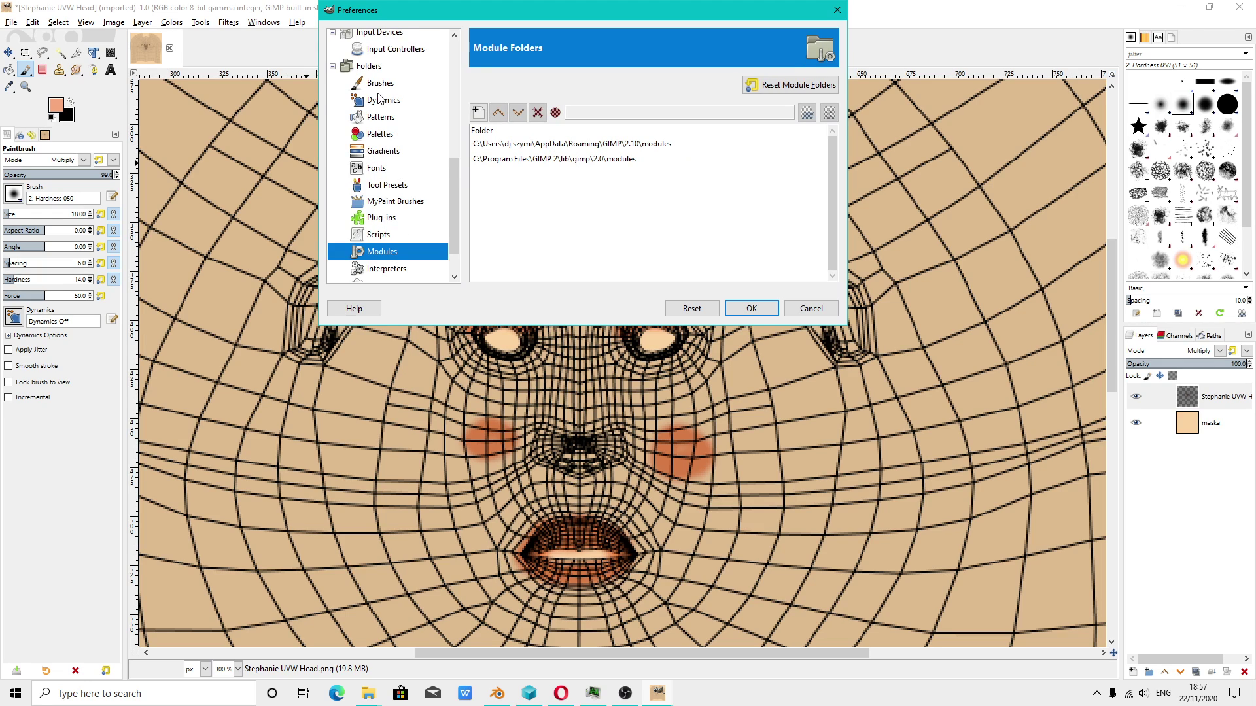
{"action": "left_click", "coordinate": [381, 85]}
{"action": "left_click", "coordinate": [377, 102]}
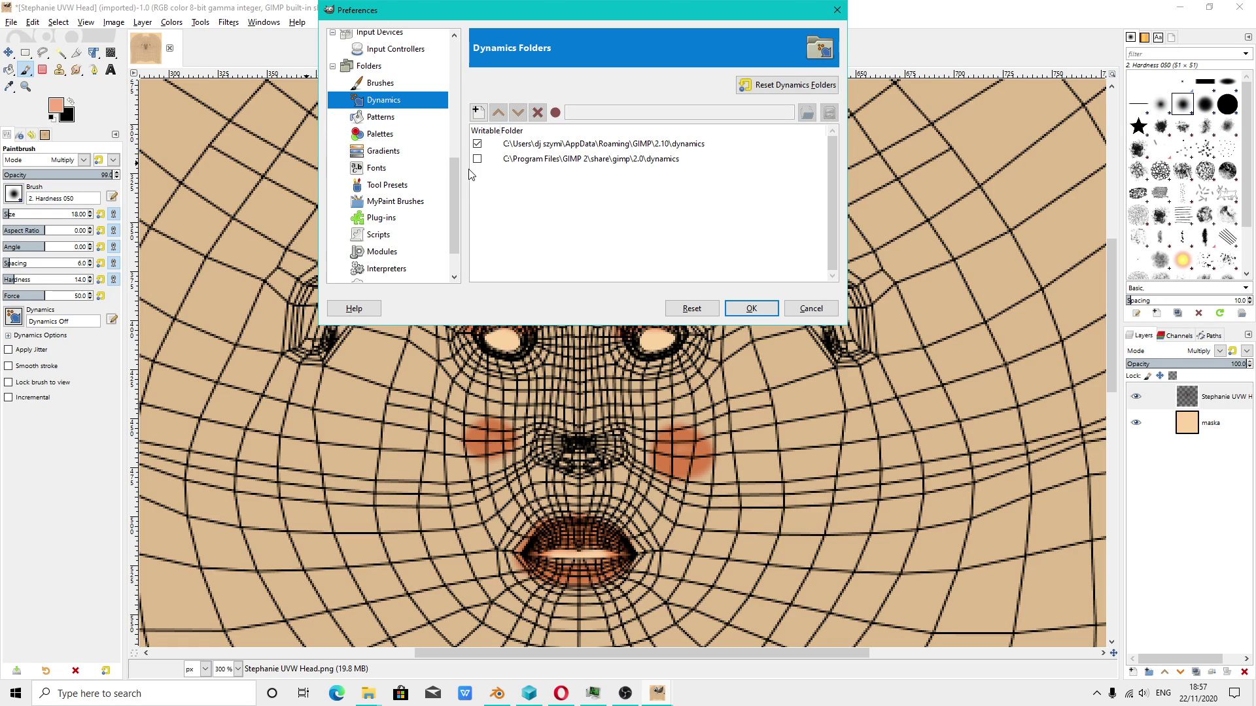
{"action": "left_click", "coordinate": [477, 160]}
{"action": "left_click", "coordinate": [373, 121]}
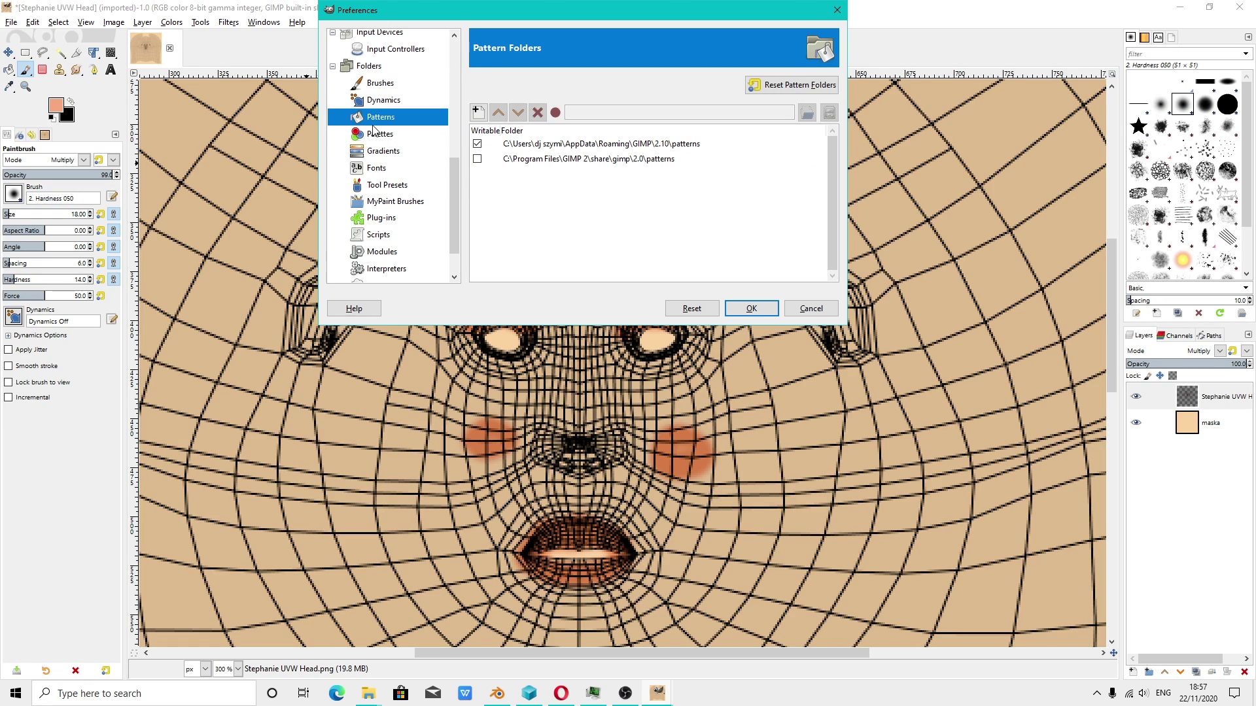
{"action": "left_click", "coordinate": [476, 159]}
{"action": "left_click", "coordinate": [357, 137]}
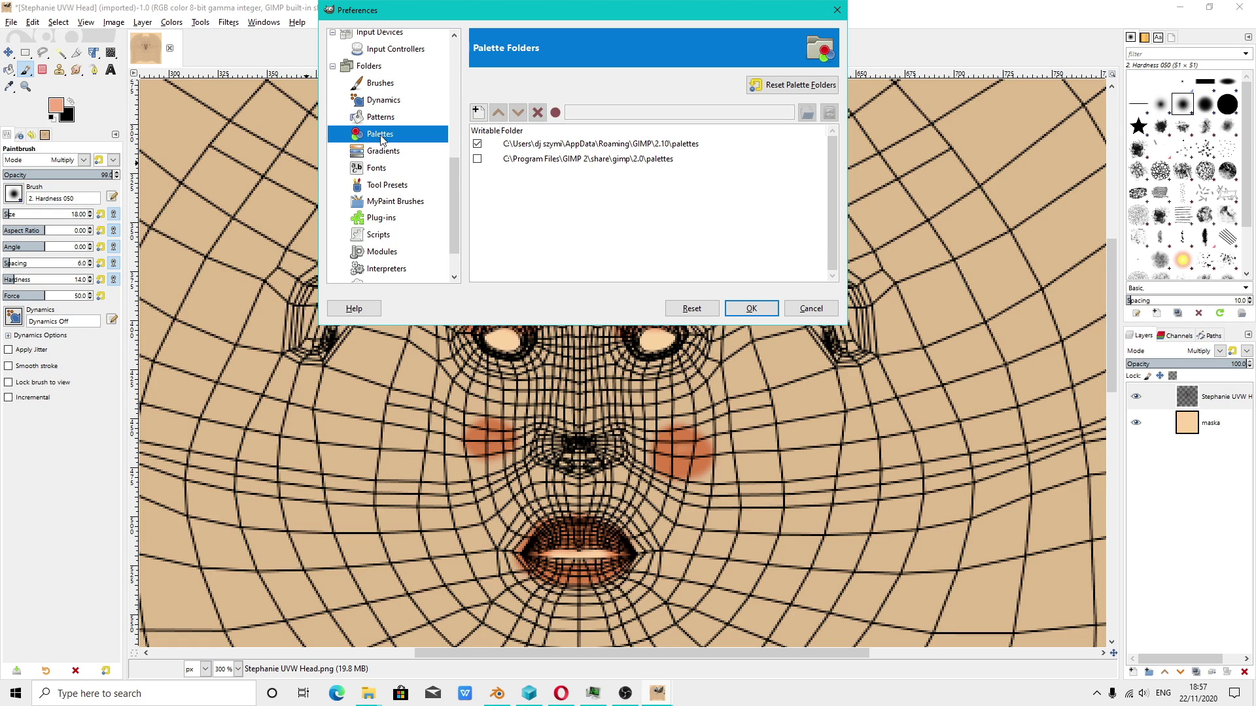
{"action": "left_click", "coordinate": [478, 160]}
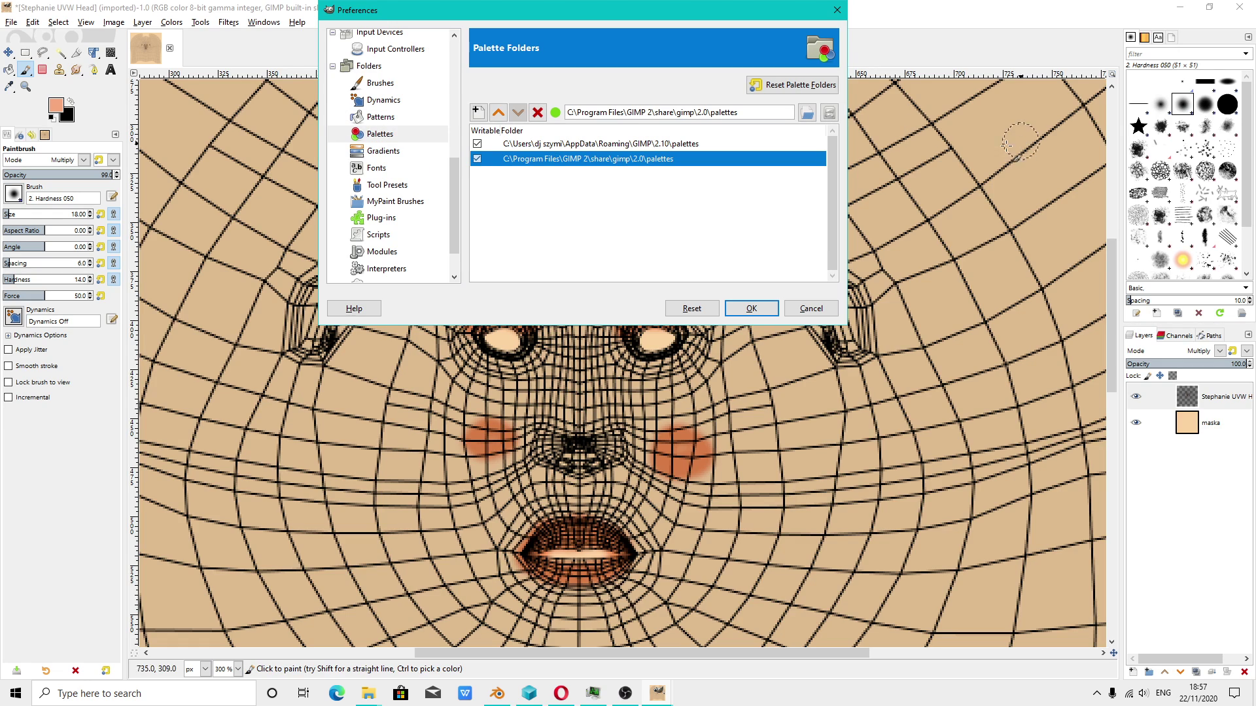
- Review the gradient, font, brush and MyPaint brush folder settings
{"action": "left_click", "coordinate": [382, 153]}
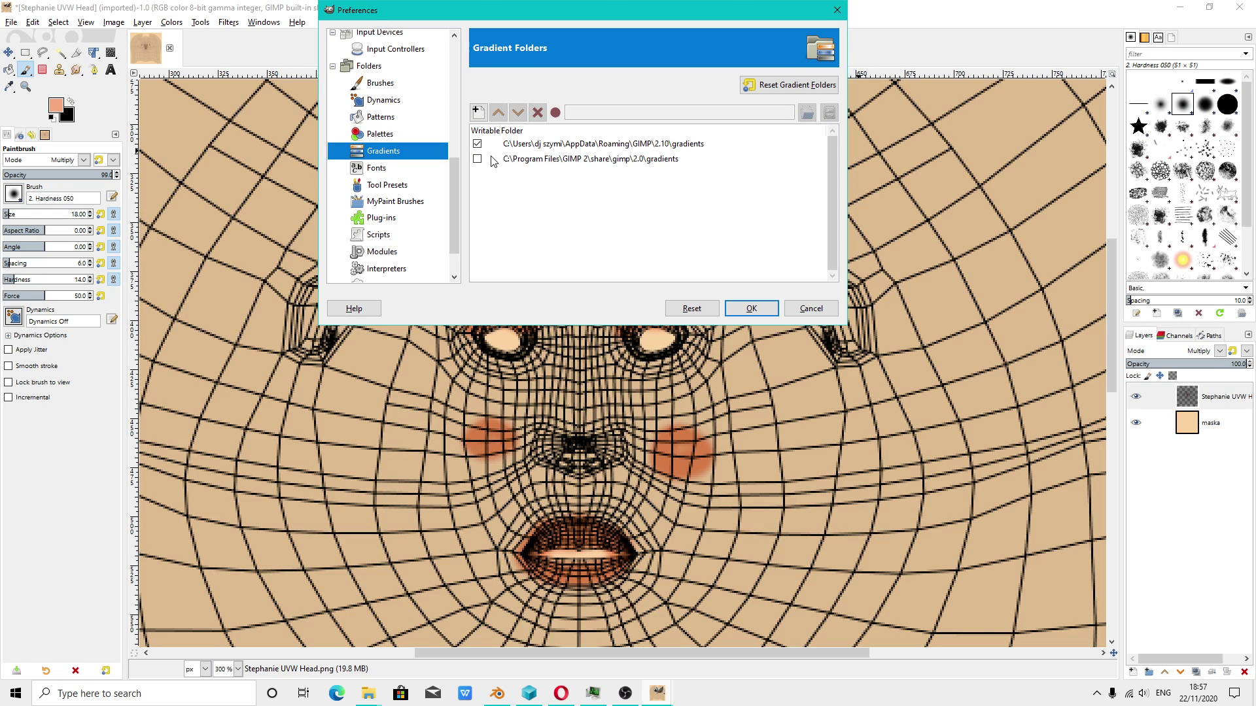
{"action": "left_click", "coordinate": [480, 159]}
{"action": "left_click", "coordinate": [370, 166]}
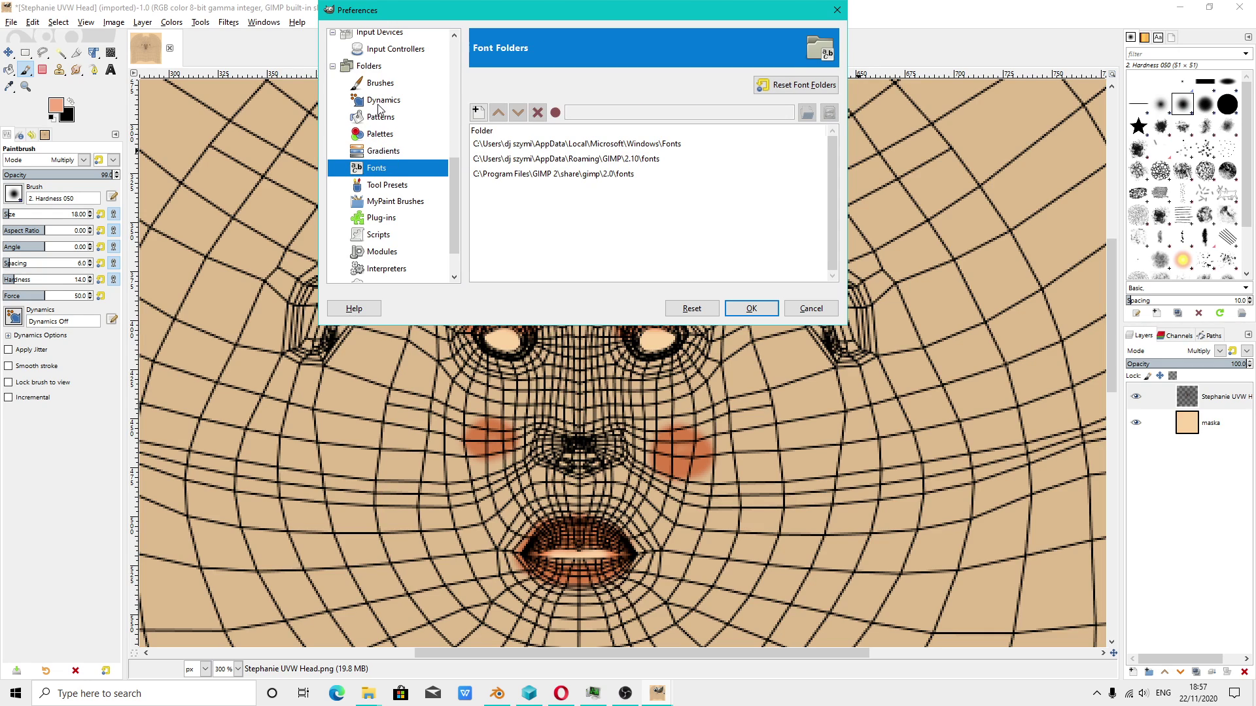
{"action": "left_click", "coordinate": [380, 84]}
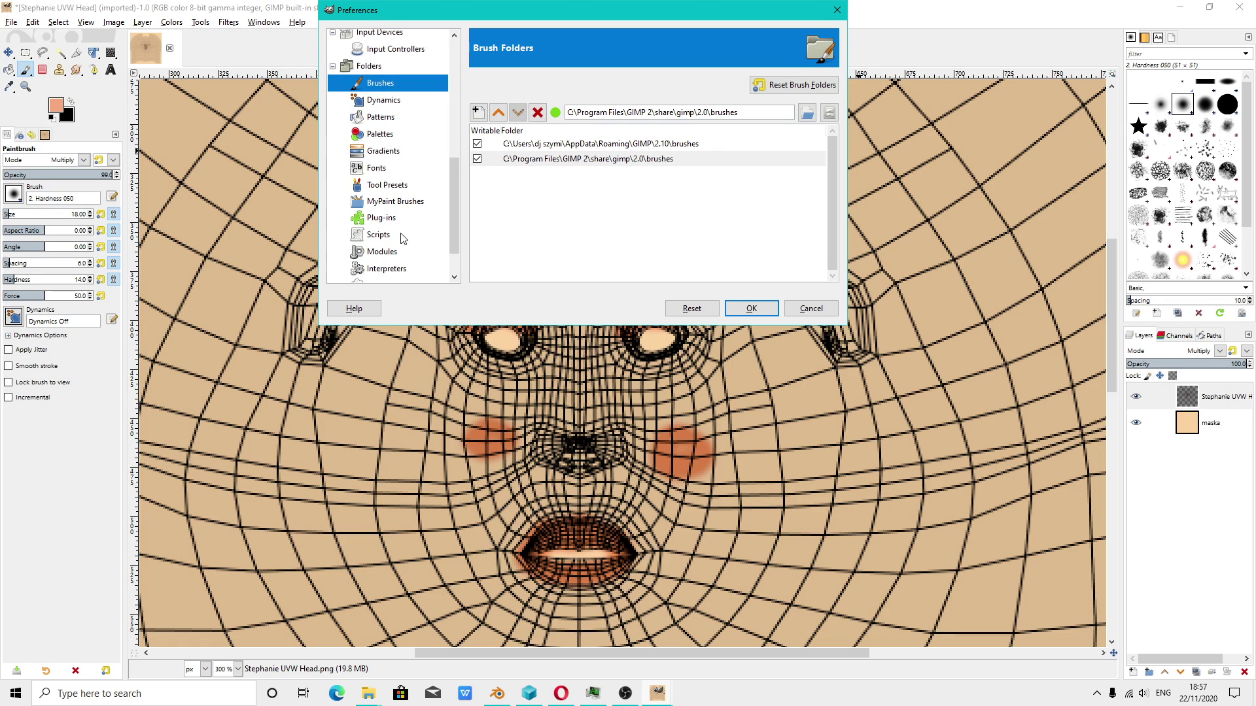
{"action": "scroll", "coordinate": [402, 238], "scroll_direction": "down", "scroll_amount": 1}
{"action": "scroll", "coordinate": [391, 176], "scroll_direction": "down", "scroll_amount": 1}
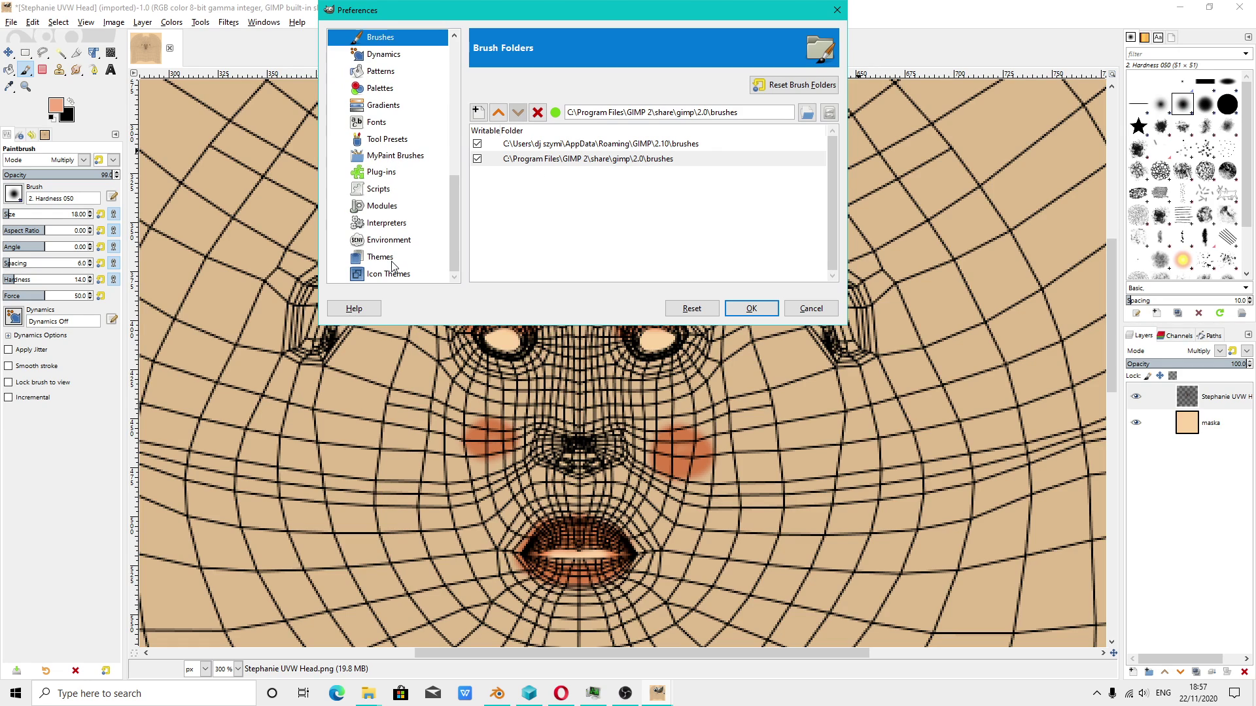
{"action": "scroll", "coordinate": [399, 193], "scroll_direction": "up", "scroll_amount": 1}
{"action": "scroll", "coordinate": [402, 191], "scroll_direction": "up", "scroll_amount": 2}
{"action": "scroll", "coordinate": [400, 200], "scroll_direction": "down", "scroll_amount": 1}
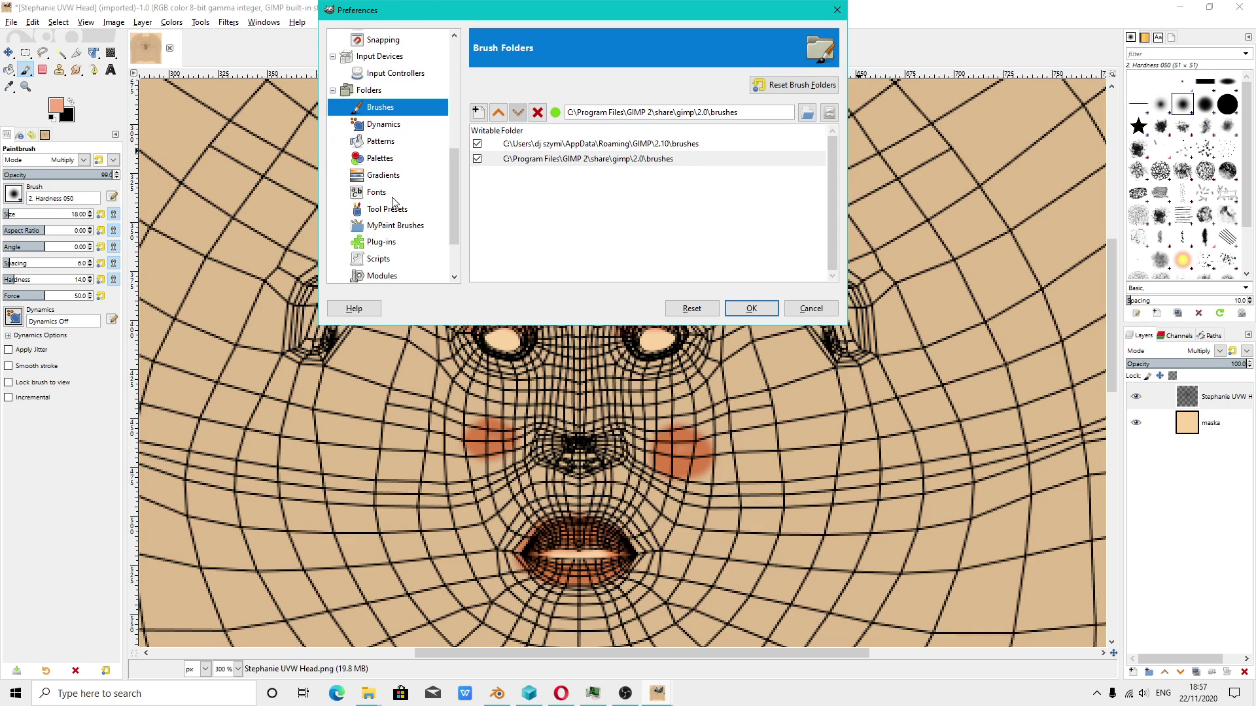
{"action": "scroll", "coordinate": [399, 211], "scroll_direction": "down", "scroll_amount": 2}
{"action": "left_click", "coordinate": [403, 159]}
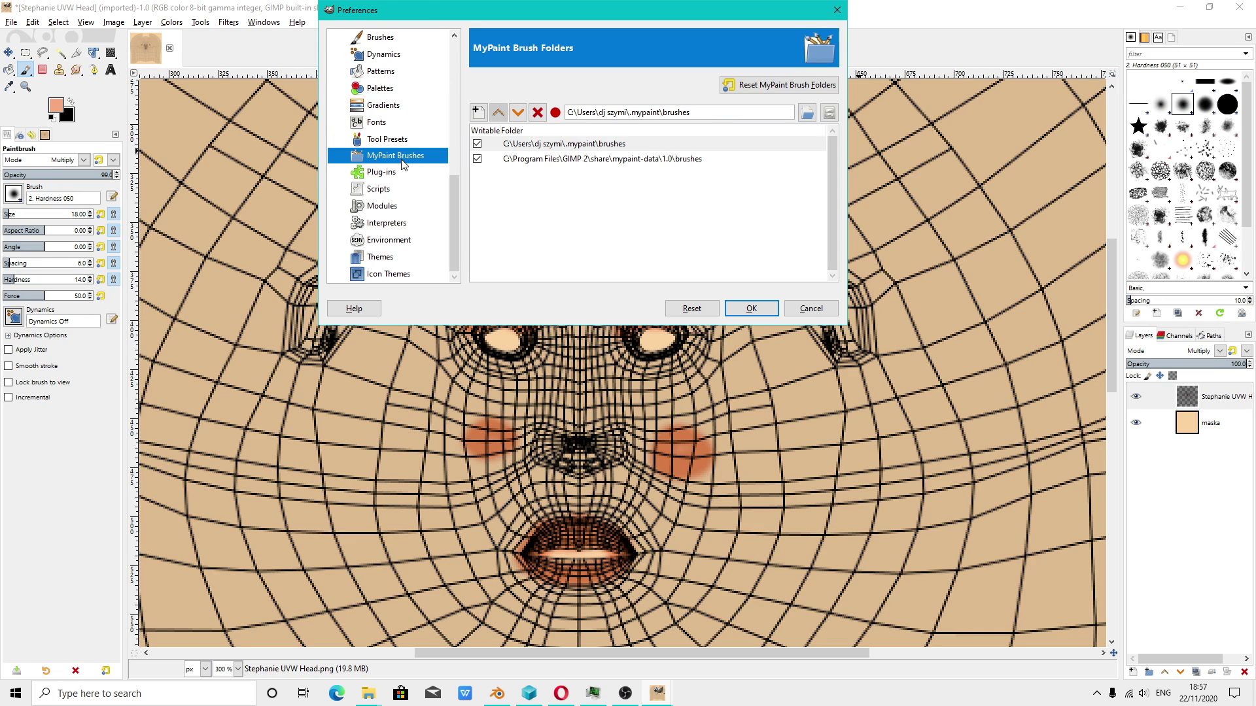
- Close Preferences with OK and save the image as Stephanie UVW Head.xcf in the blender 2.91 projects folder
{"action": "left_click", "coordinate": [750, 308]}
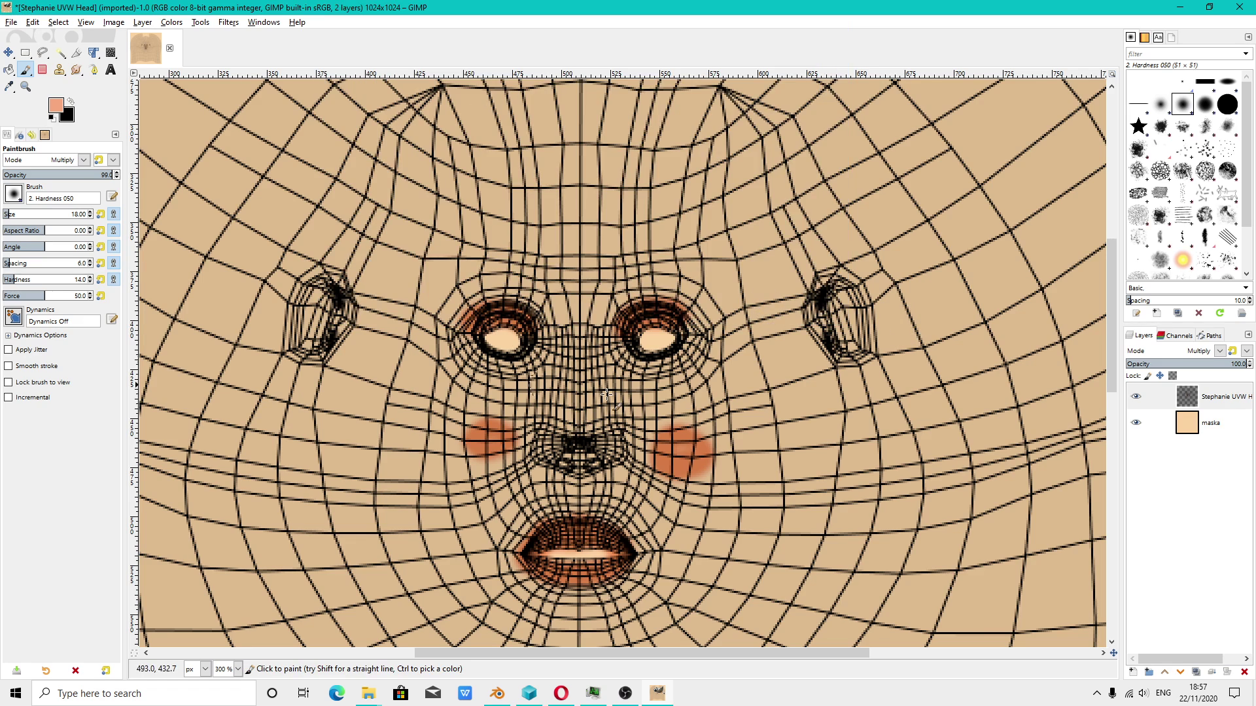
{"action": "left_click", "coordinate": [49, 160]}
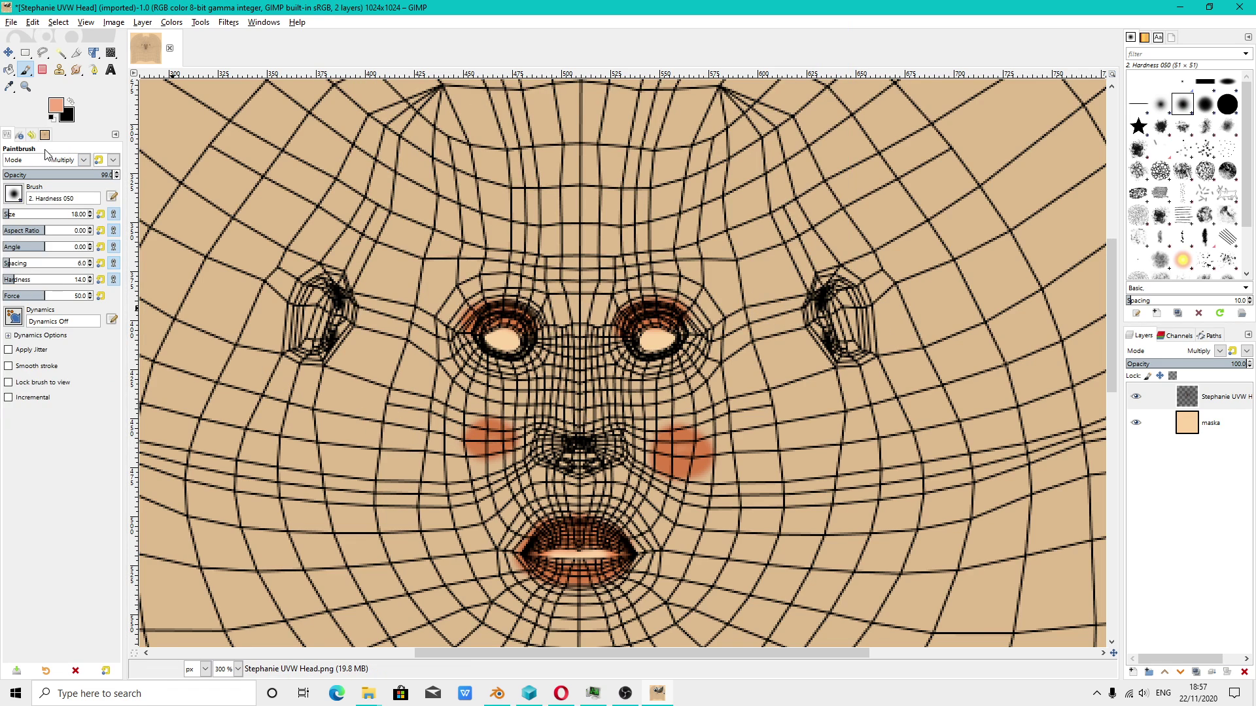
{"action": "left_click", "coordinate": [11, 21]}
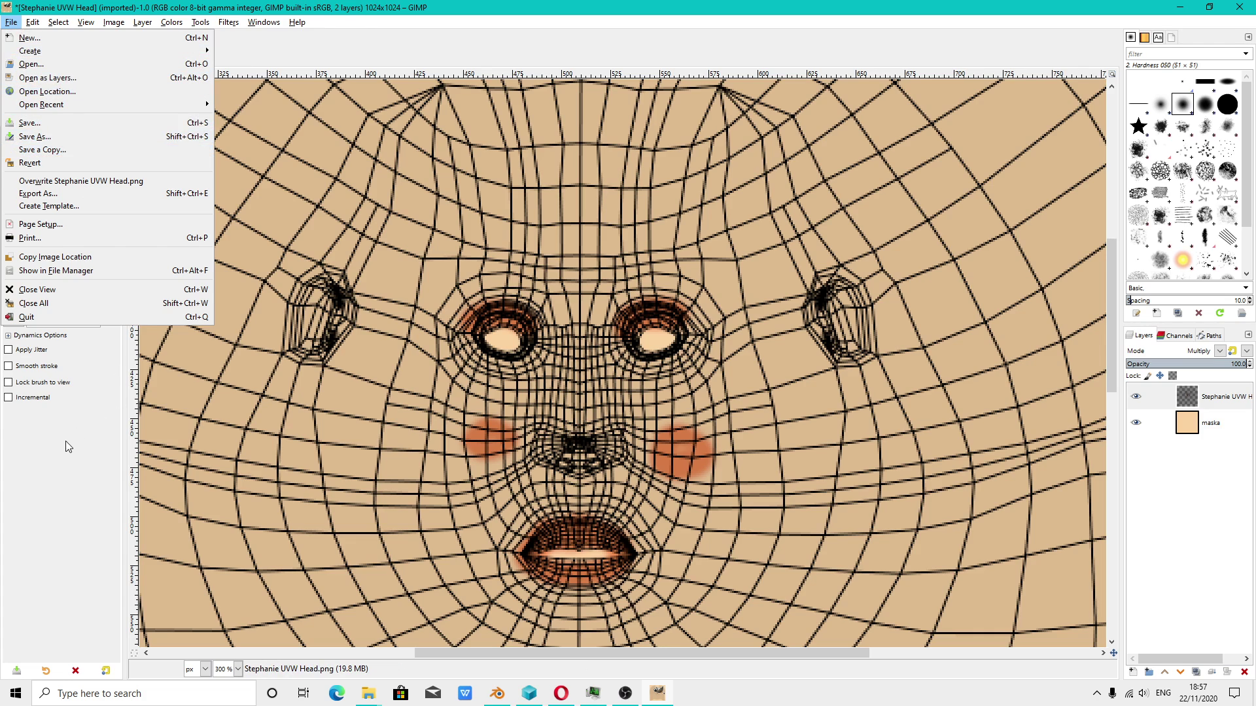
{"action": "key", "text": "Escape"}
{"action": "left_click", "coordinate": [11, 22]}
{"action": "left_click", "coordinate": [29, 136]}
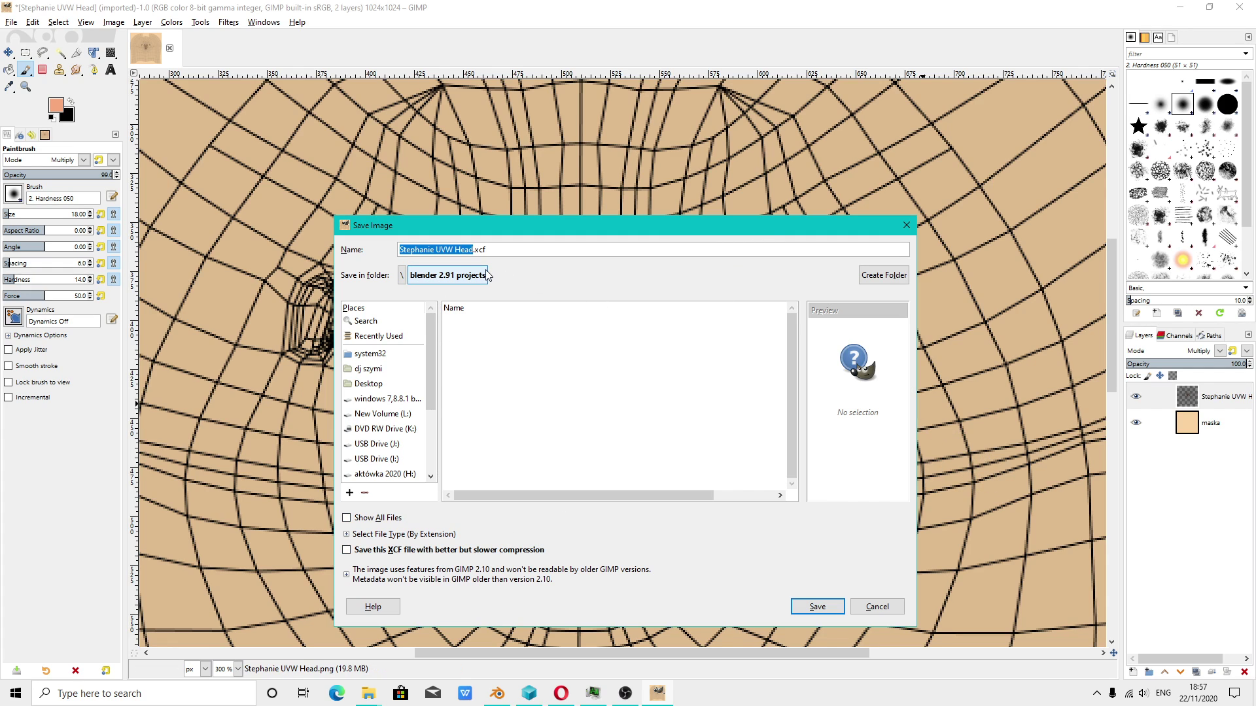
{"action": "left_click", "coordinate": [819, 609]}
{"action": "left_click", "coordinate": [11, 21]}
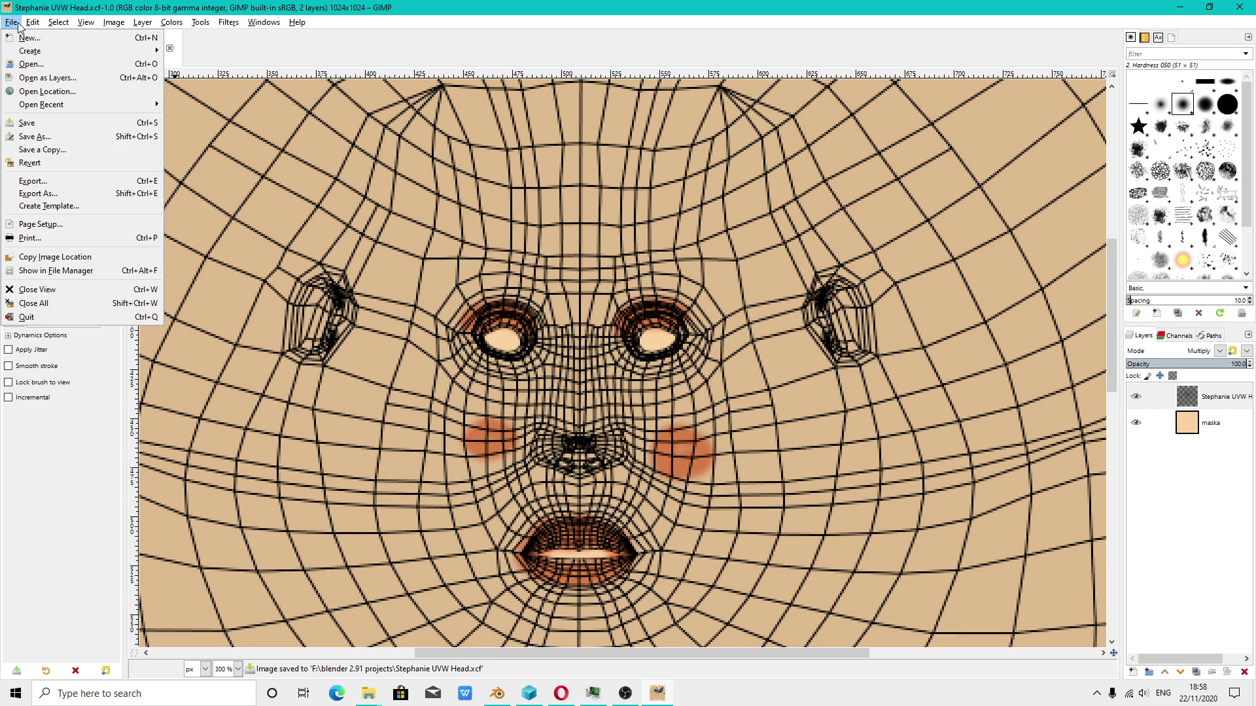
{"action": "left_click", "coordinate": [1136, 400]}
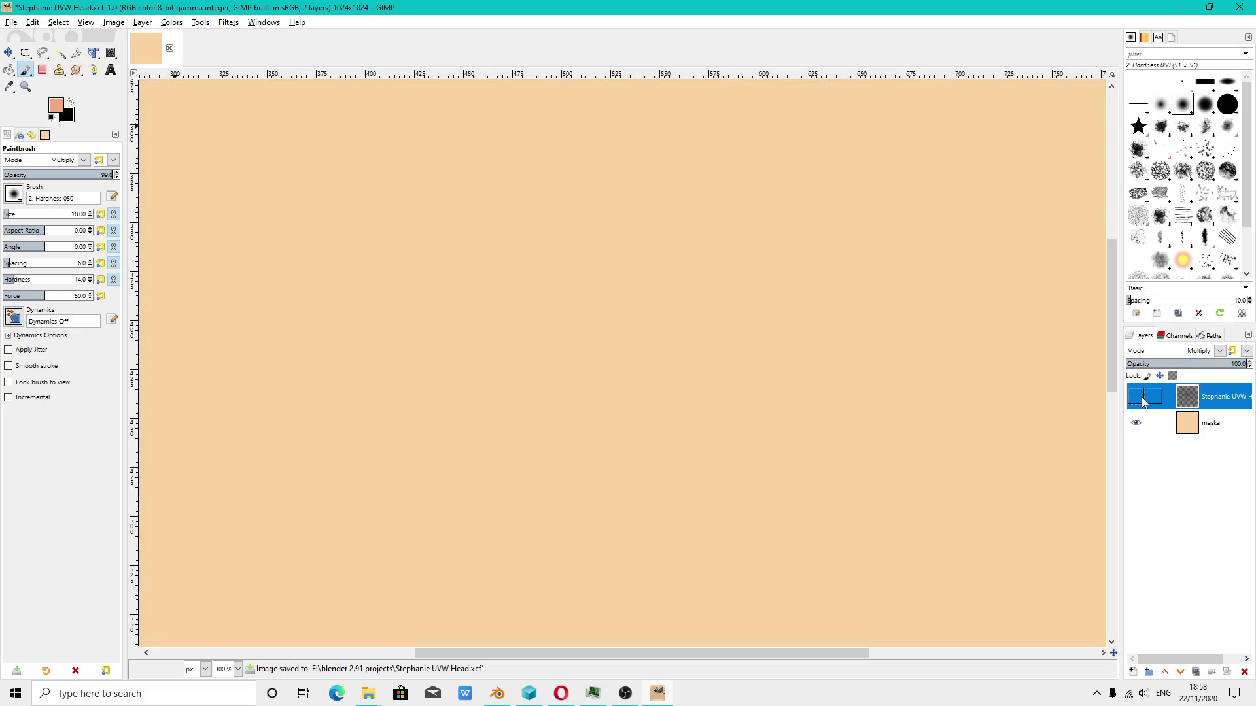
{"action": "left_click", "coordinate": [1136, 402]}
{"action": "left_click", "coordinate": [1136, 403]}
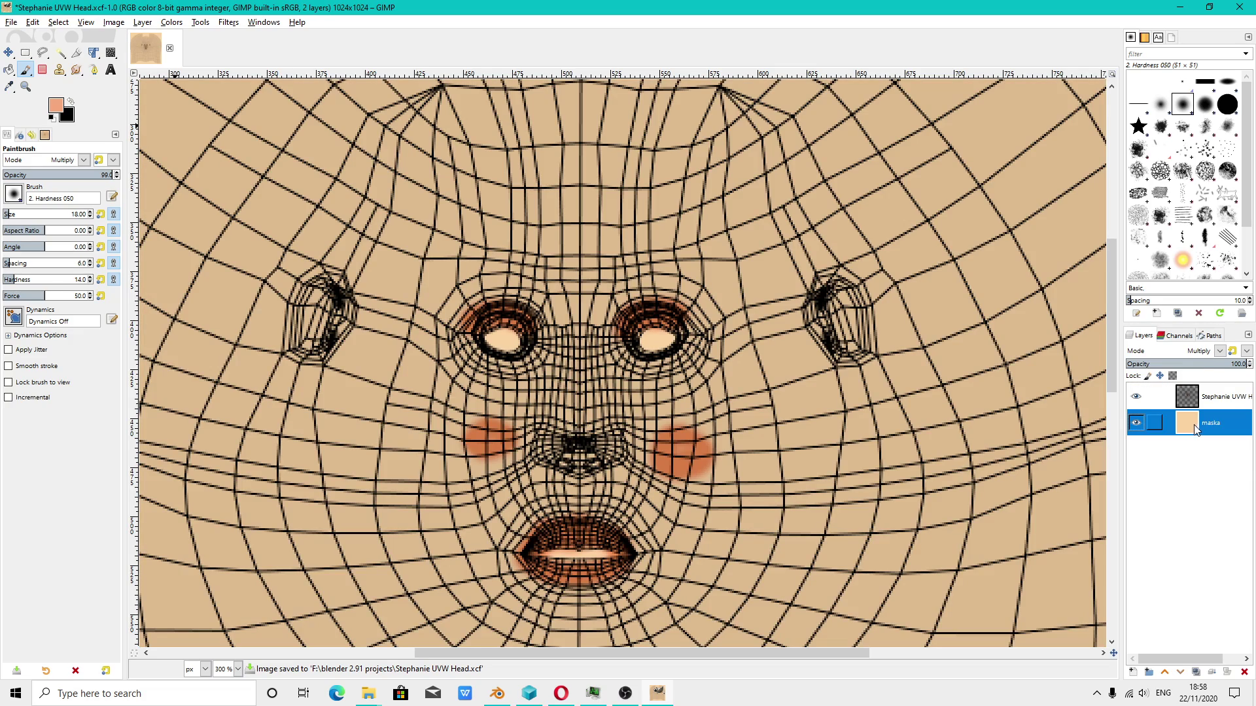
{"action": "left_click", "coordinate": [1138, 407]}
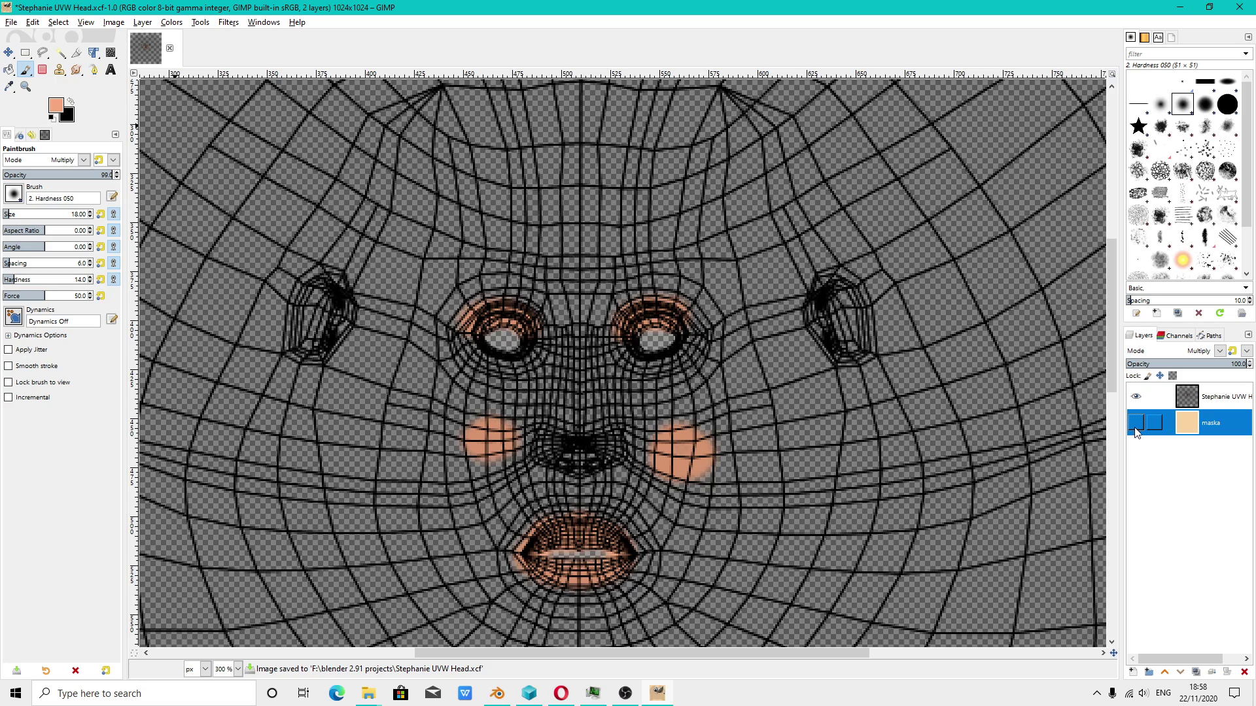
{"action": "left_click", "coordinate": [1136, 429]}
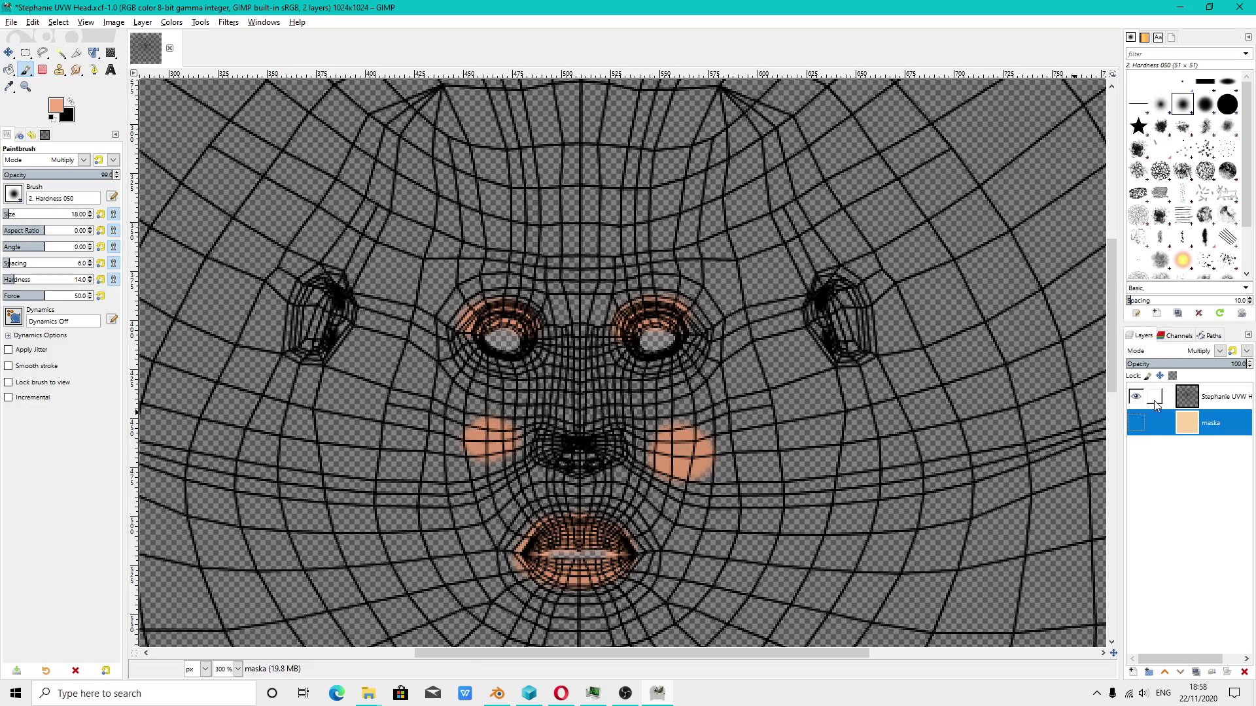
{"action": "left_click", "coordinate": [1137, 399]}
{"action": "left_click", "coordinate": [1137, 399]}
{"action": "left_click", "coordinate": [1205, 397]}
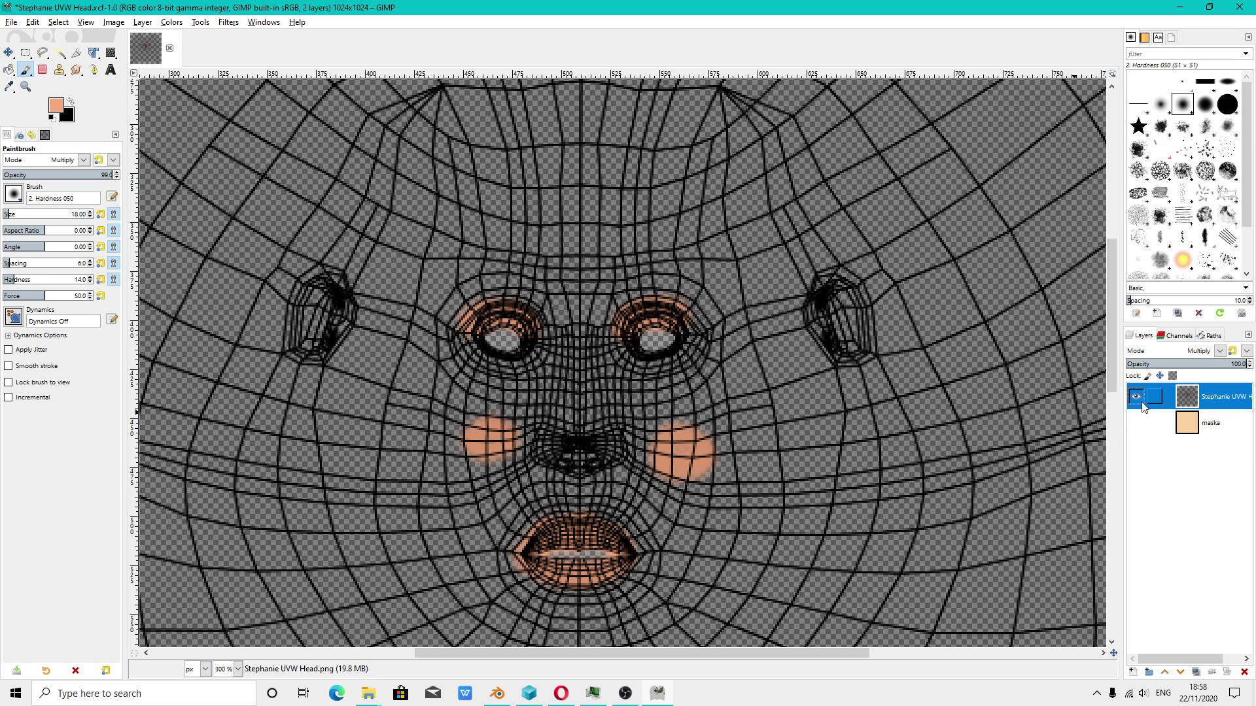
{"action": "left_click", "coordinate": [1137, 397]}
{"action": "left_click", "coordinate": [1206, 423]}
{"action": "left_click", "coordinate": [639, 395]}
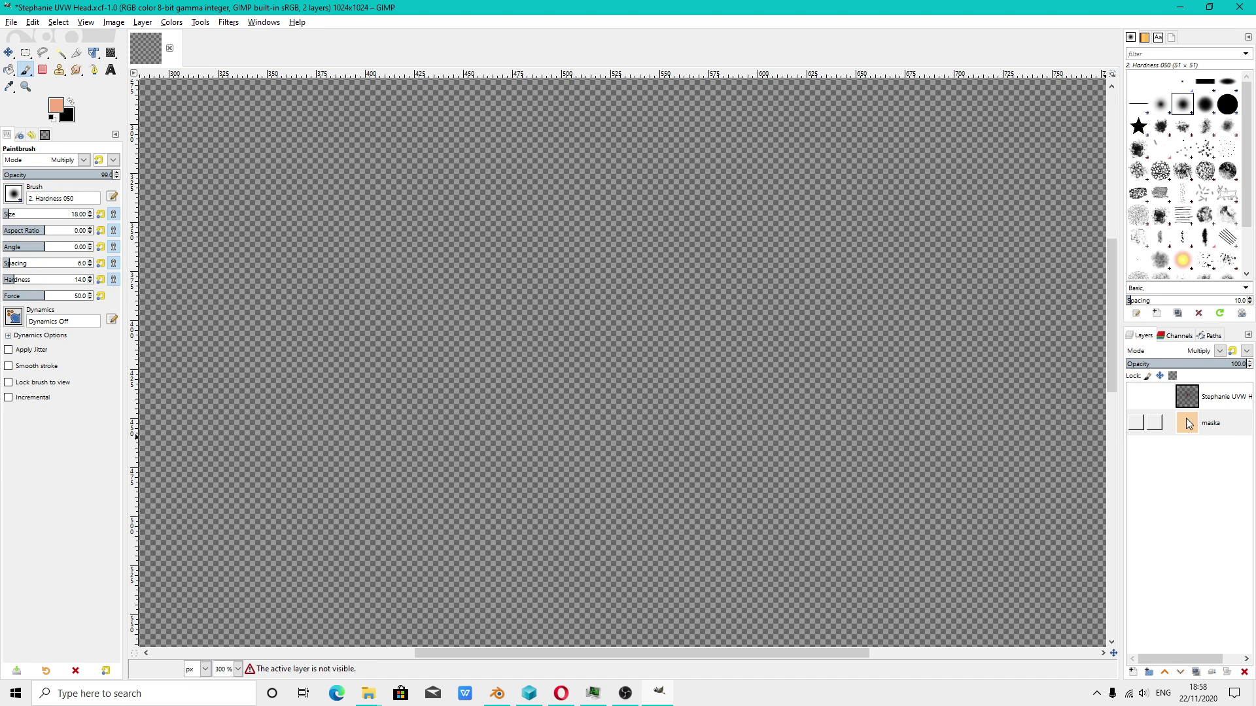
{"action": "left_click", "coordinate": [1136, 423]}
{"action": "left_click_drag", "start_coordinate": [814, 412], "coordinate": [677, 429]}
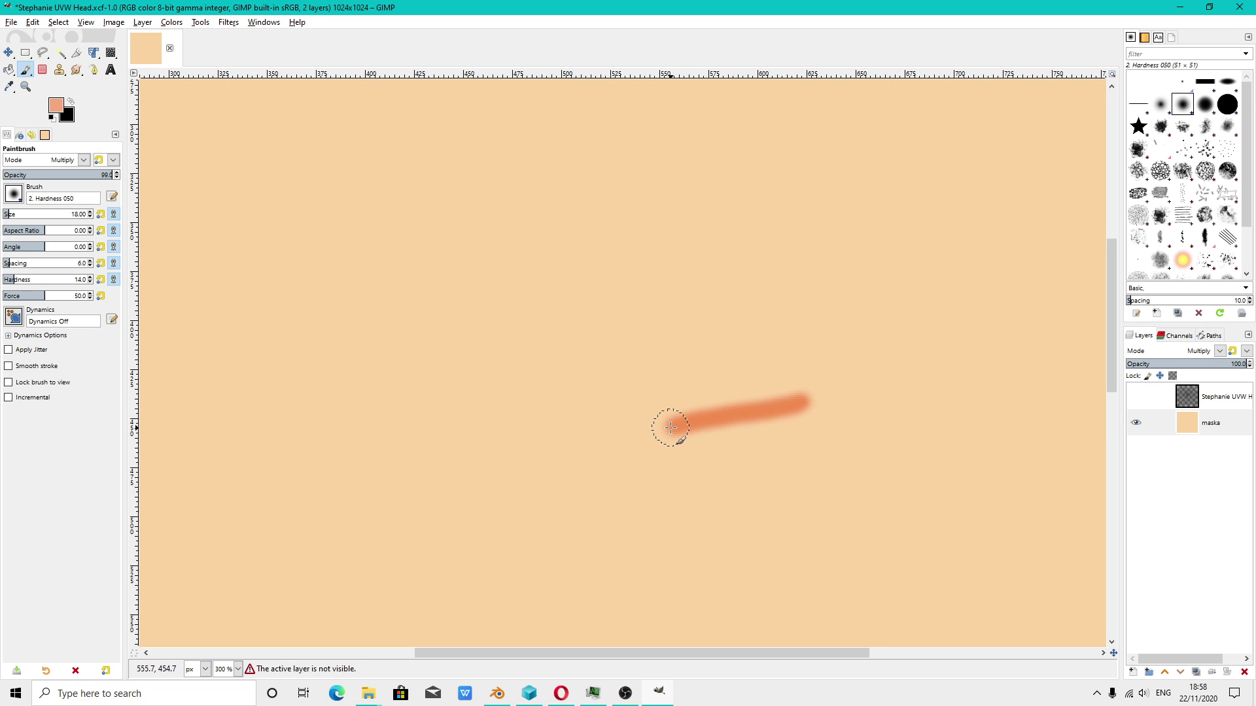
{"action": "key", "text": "ctrl+z"}
{"action": "left_click", "coordinate": [1137, 398]}
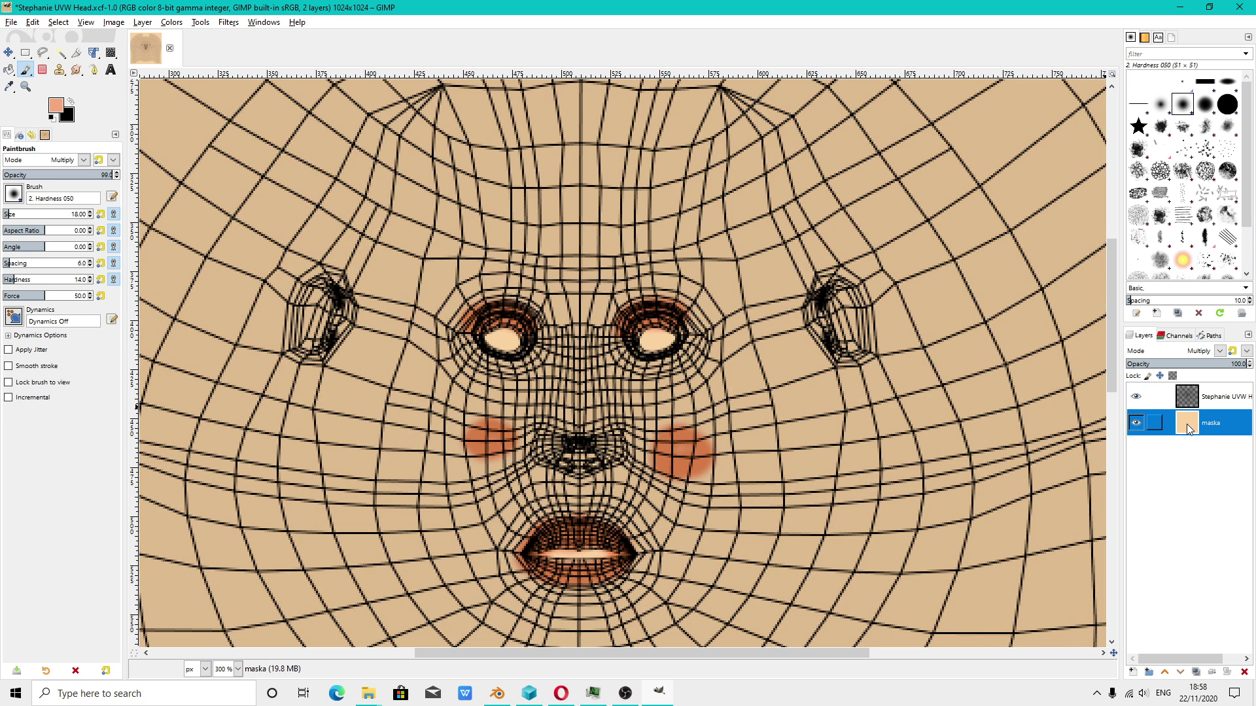
- Darken the blush on both cheeks and paint the lips a deeper reddish-orange on the maska layer
{"action": "scroll", "coordinate": [502, 456], "scroll_direction": "up", "scroll_amount": 5}
{"action": "scroll", "coordinate": [501, 456], "scroll_direction": "down", "scroll_amount": 5}
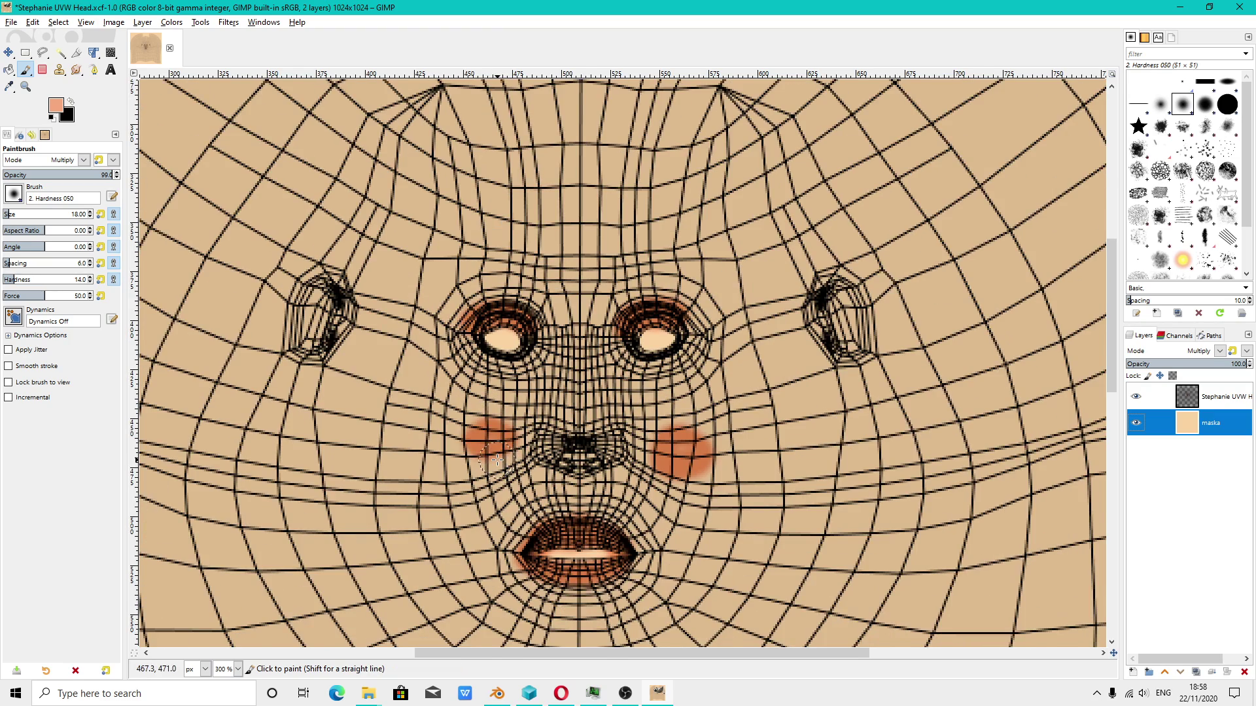
{"action": "scroll", "coordinate": [504, 458], "scroll_direction": "up", "scroll_amount": 1, "text": "ctrl"}
{"action": "mouse_move", "coordinate": [497, 438]}
{"action": "left_mouse_down"}
{"action": "mouse_move", "coordinate": [484, 418]}
{"action": "mouse_move", "coordinate": [453, 437]}
{"action": "left_mouse_up"}
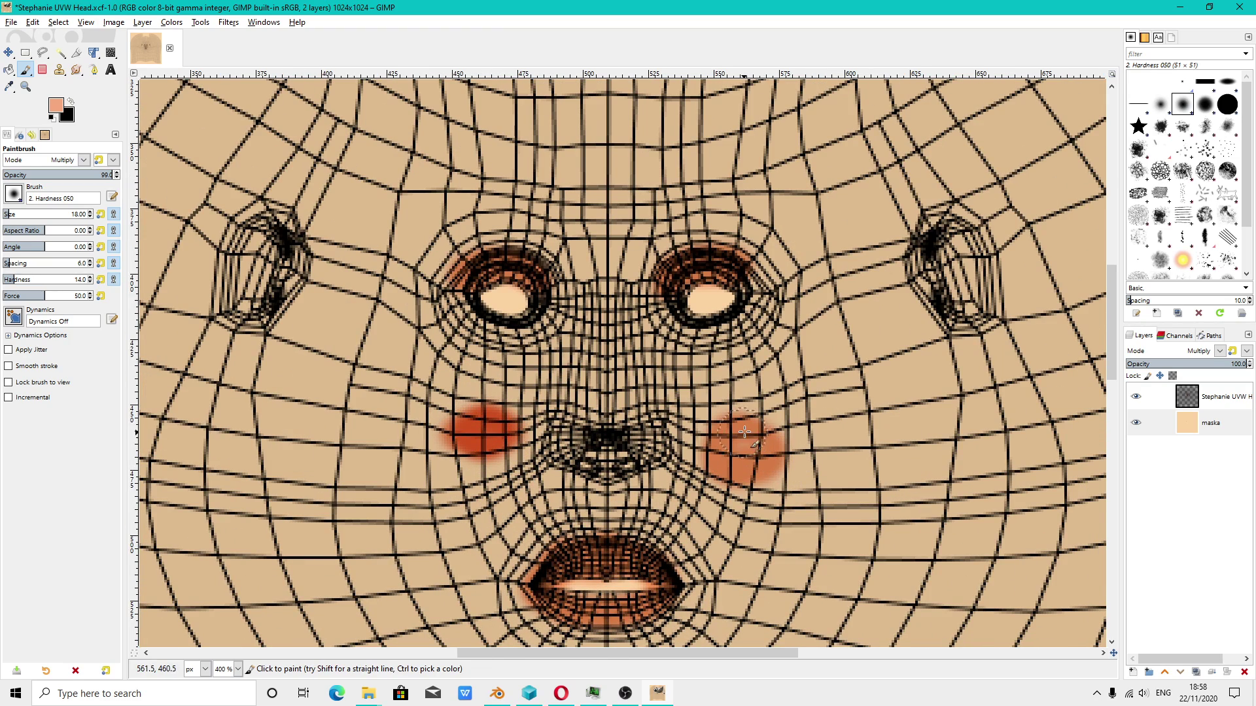
{"action": "left_click_drag", "start_coordinate": [719, 425], "coordinate": [772, 458]}
{"action": "mouse_move", "coordinate": [637, 555]}
{"action": "left_mouse_down"}
{"action": "mouse_move", "coordinate": [559, 567]}
{"action": "mouse_move", "coordinate": [589, 621]}
{"action": "mouse_move", "coordinate": [673, 575]}
{"action": "mouse_move", "coordinate": [569, 560]}
{"action": "left_mouse_up"}
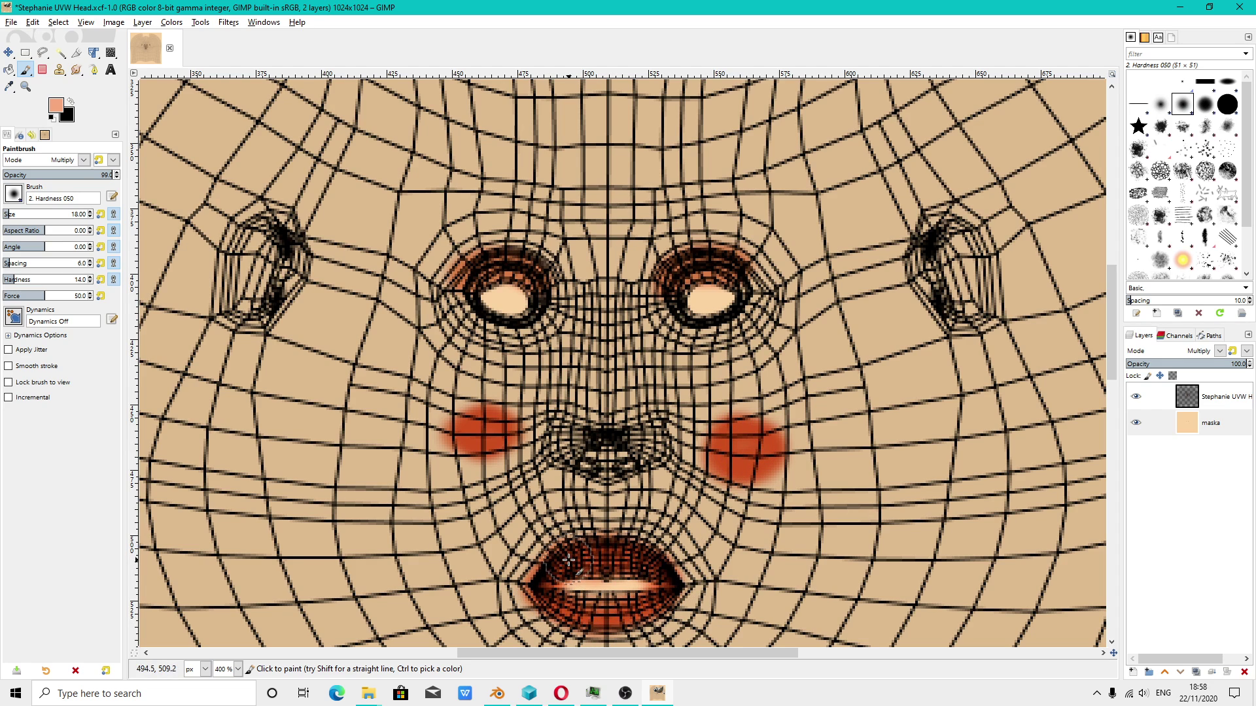
- Redden both upper eyelids, then hide the wireframe layer and zoom out to the whole texture
{"action": "left_click", "coordinate": [1135, 396]}
{"action": "left_click", "coordinate": [1211, 422]}
{"action": "left_click", "coordinate": [1135, 397]}
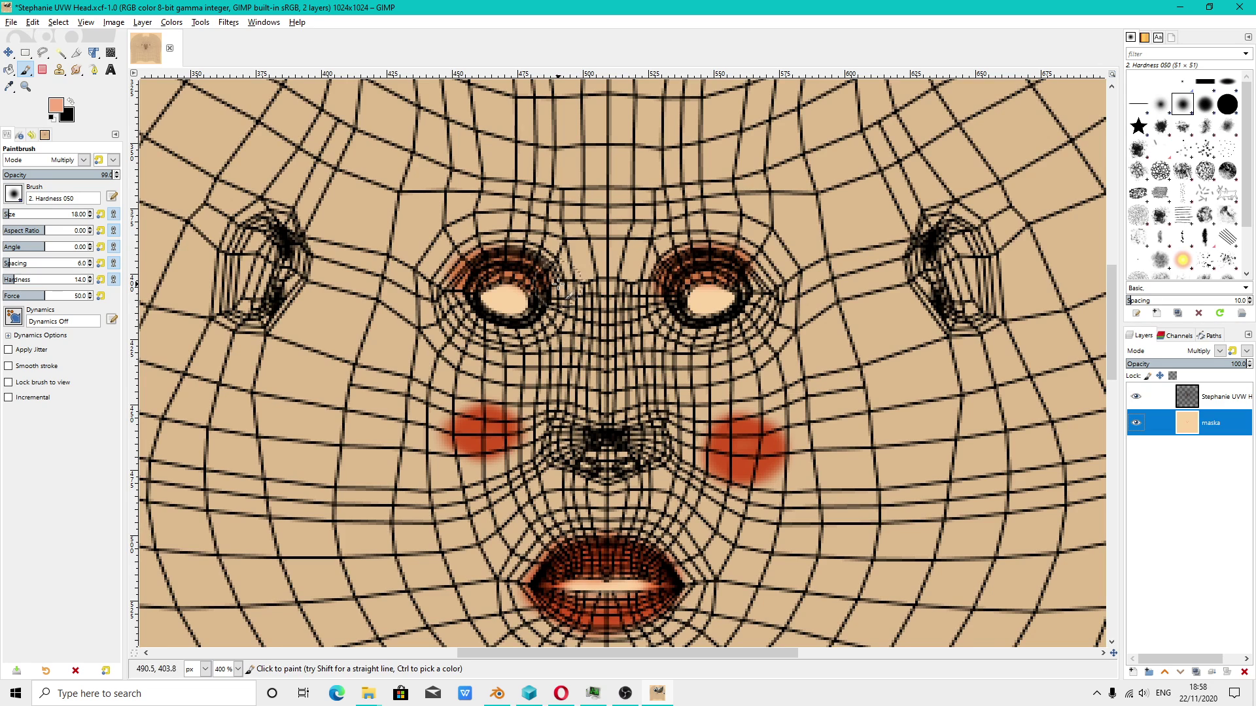
{"action": "key", "text": "Page_Up"}
{"action": "left_click_drag", "start_coordinate": [536, 274], "coordinate": [458, 265]}
{"action": "left_click_drag", "start_coordinate": [648, 262], "coordinate": [753, 259]}
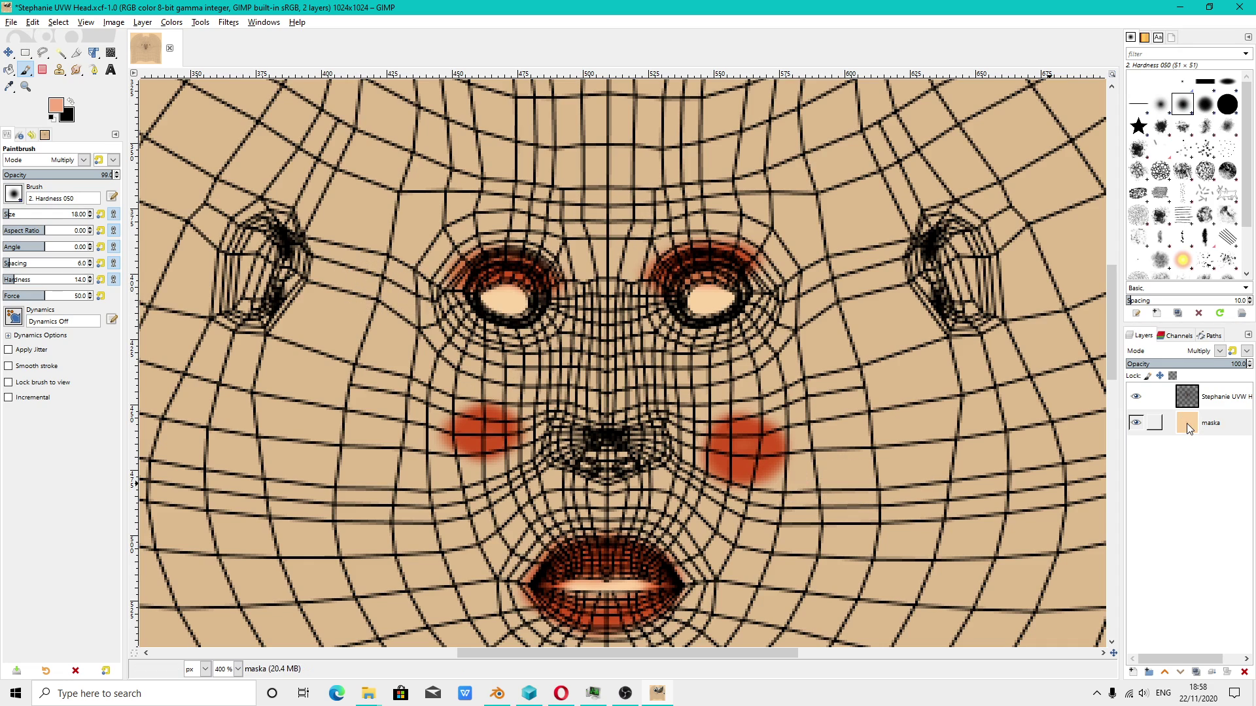
{"action": "left_click", "coordinate": [1136, 397]}
{"action": "left_click", "coordinate": [1136, 397]}
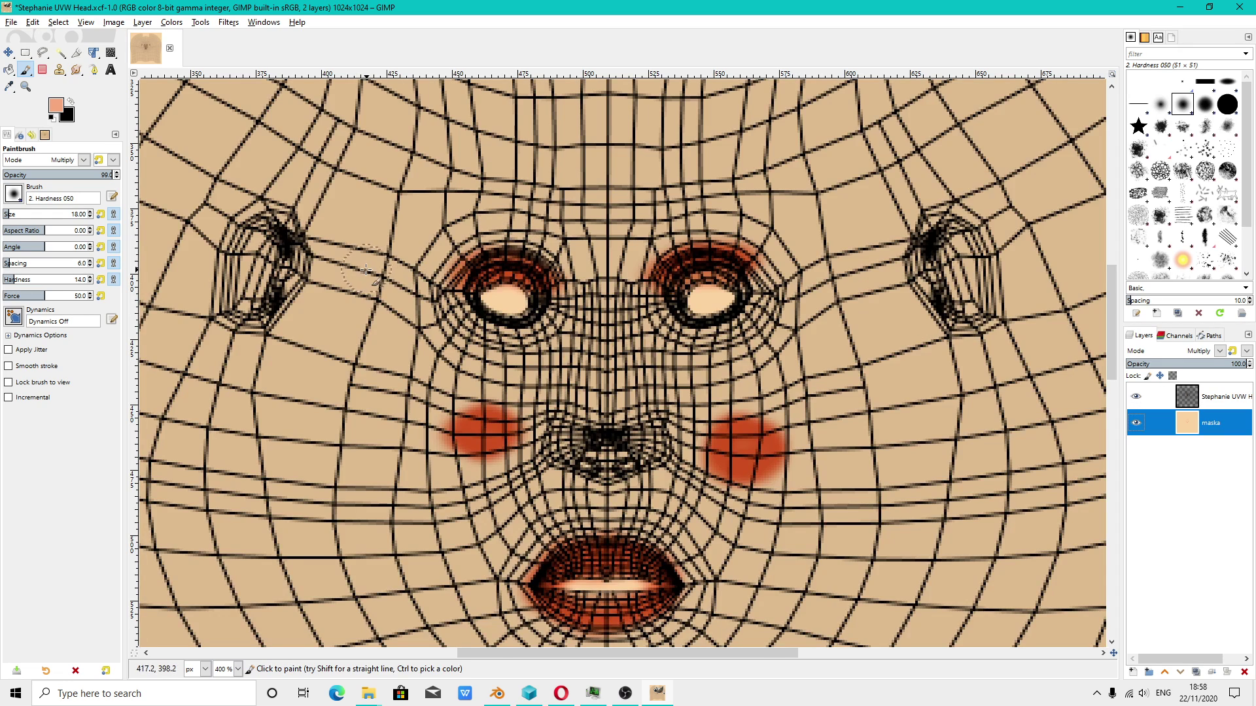
{"action": "key", "text": "minus"}
{"action": "key", "text": "minus"}
{"action": "left_click", "coordinate": [1136, 396]}
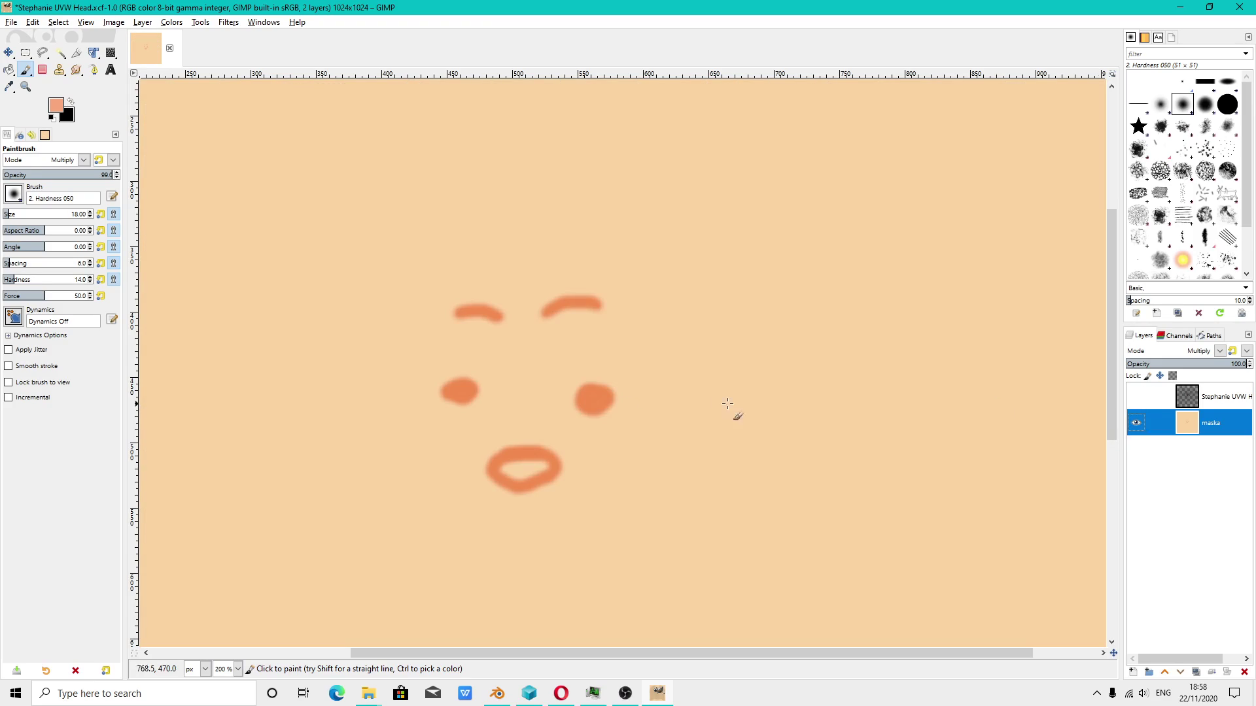
{"action": "key", "text": "minus"}
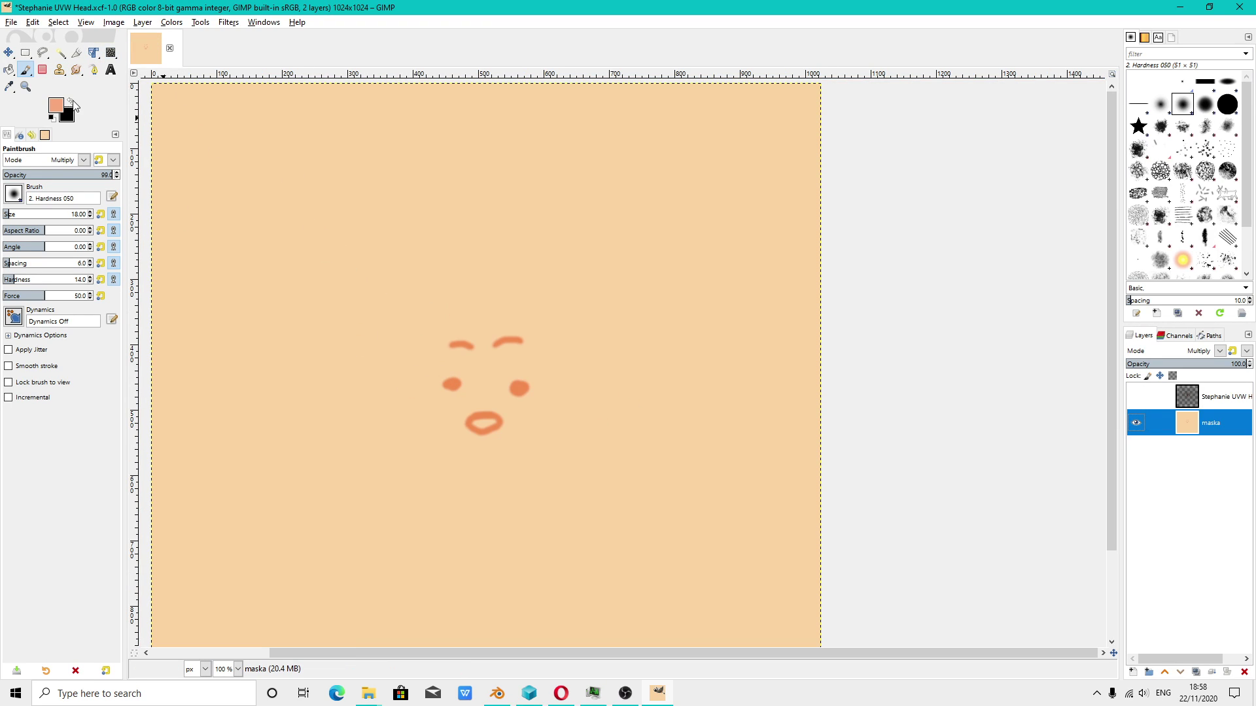
- Export the texture as Stephanie UVW Head.jpg in JPEG format at quality 100
{"action": "left_click", "coordinate": [11, 22]}
{"action": "left_click", "coordinate": [60, 190]}
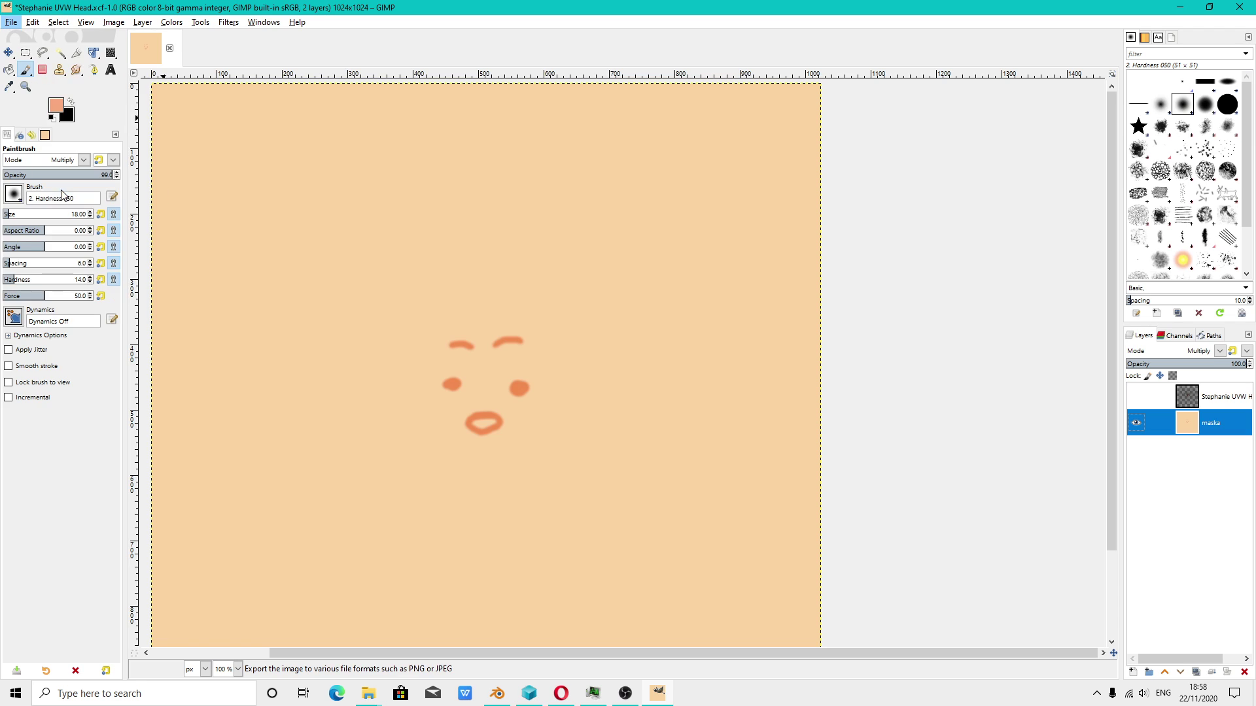
{"action": "left_click", "coordinate": [293, 131]}
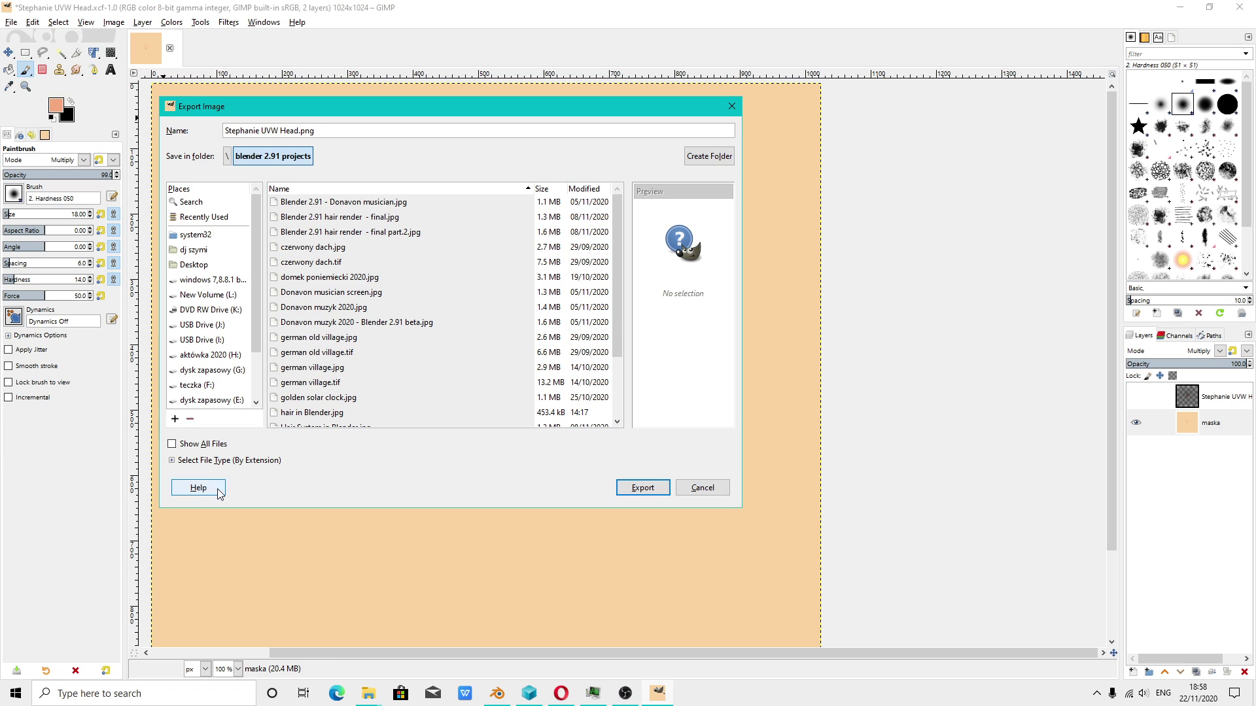
{"action": "left_click", "coordinate": [173, 462]}
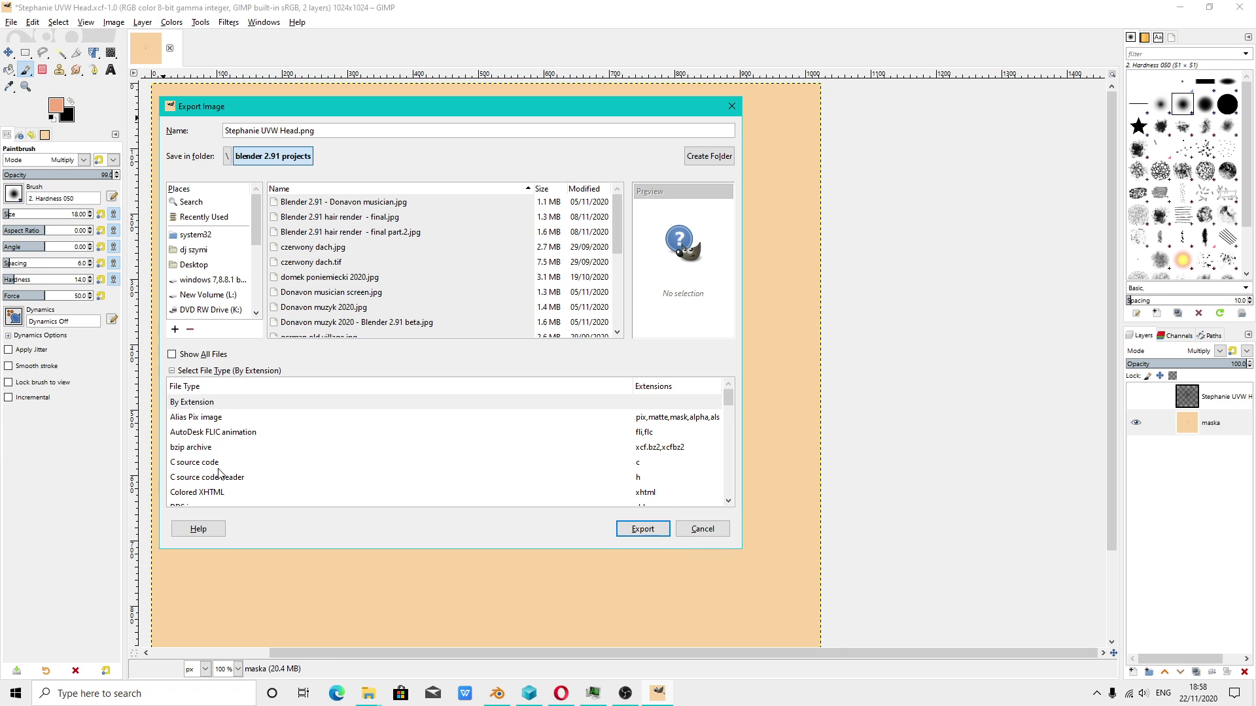
{"action": "scroll", "coordinate": [220, 472], "scroll_direction": "down", "scroll_amount": 1}
{"action": "scroll", "coordinate": [226, 474], "scroll_direction": "down", "scroll_amount": 2}
{"action": "scroll", "coordinate": [449, 482], "scroll_direction": "down", "scroll_amount": 2}
{"action": "scroll", "coordinate": [505, 489], "scroll_direction": "down", "scroll_amount": 3}
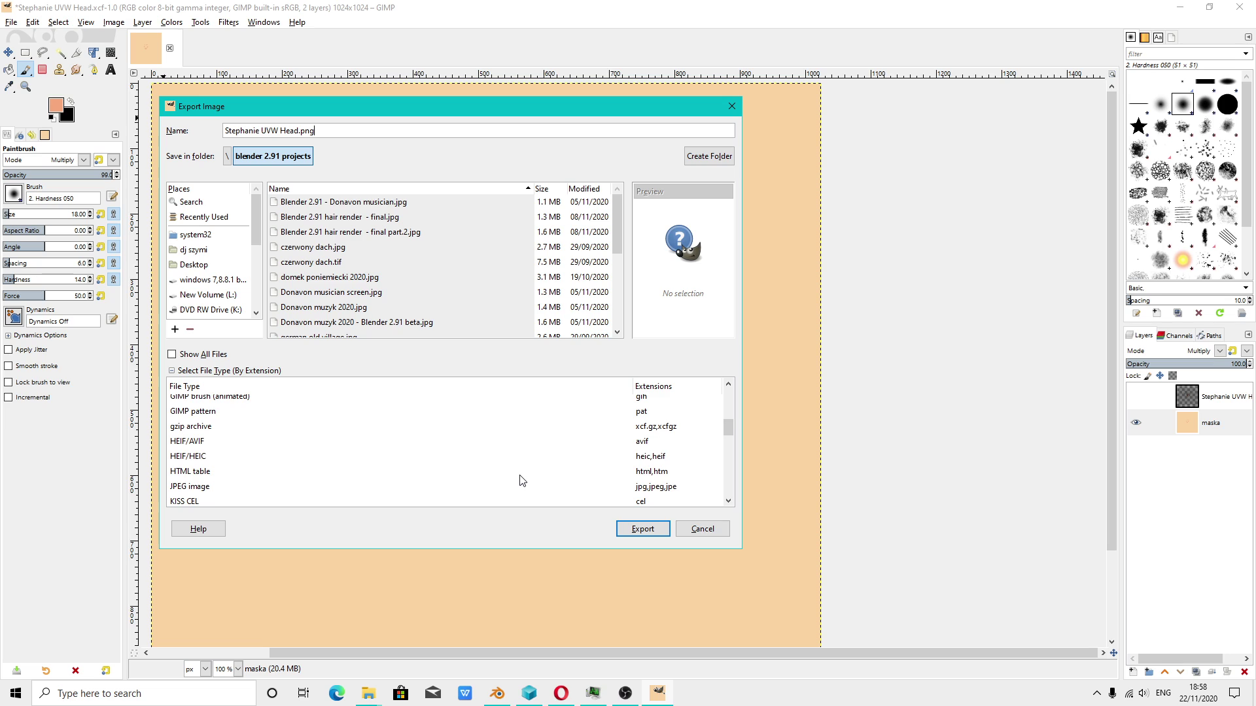
{"action": "scroll", "coordinate": [638, 487], "scroll_direction": "down", "scroll_amount": 1}
{"action": "left_click", "coordinate": [656, 470]}
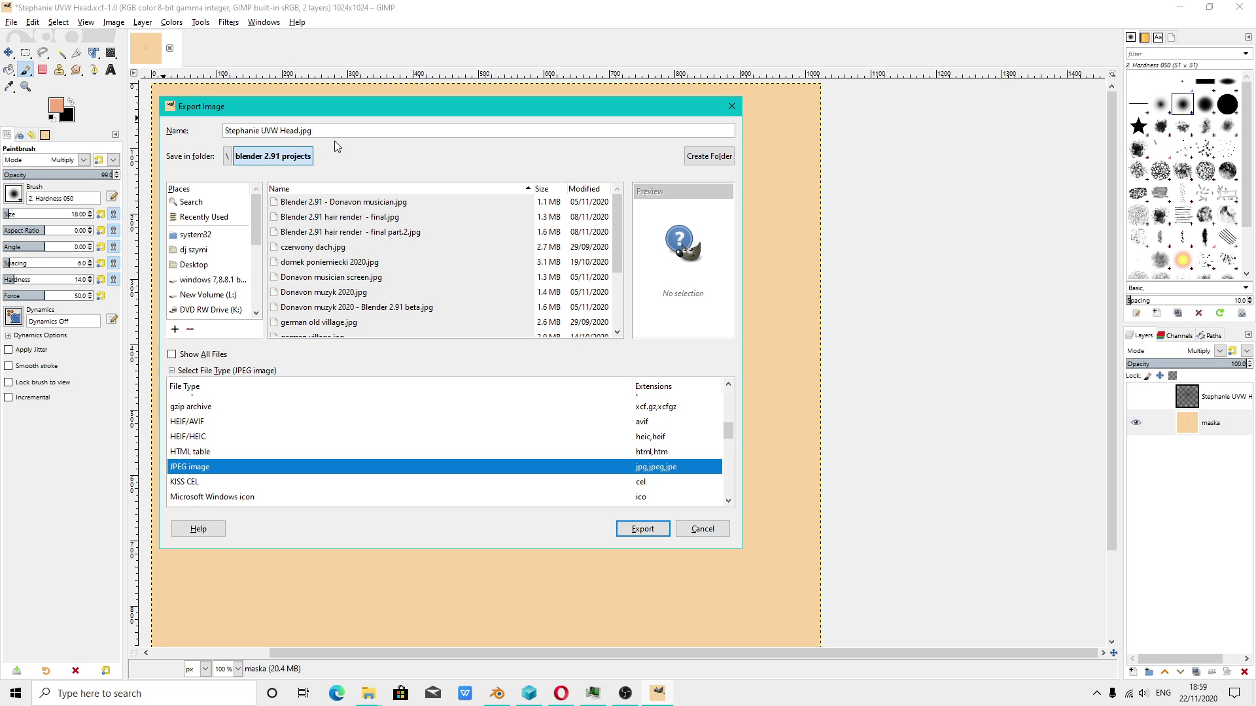
{"action": "left_click", "coordinate": [639, 531]}
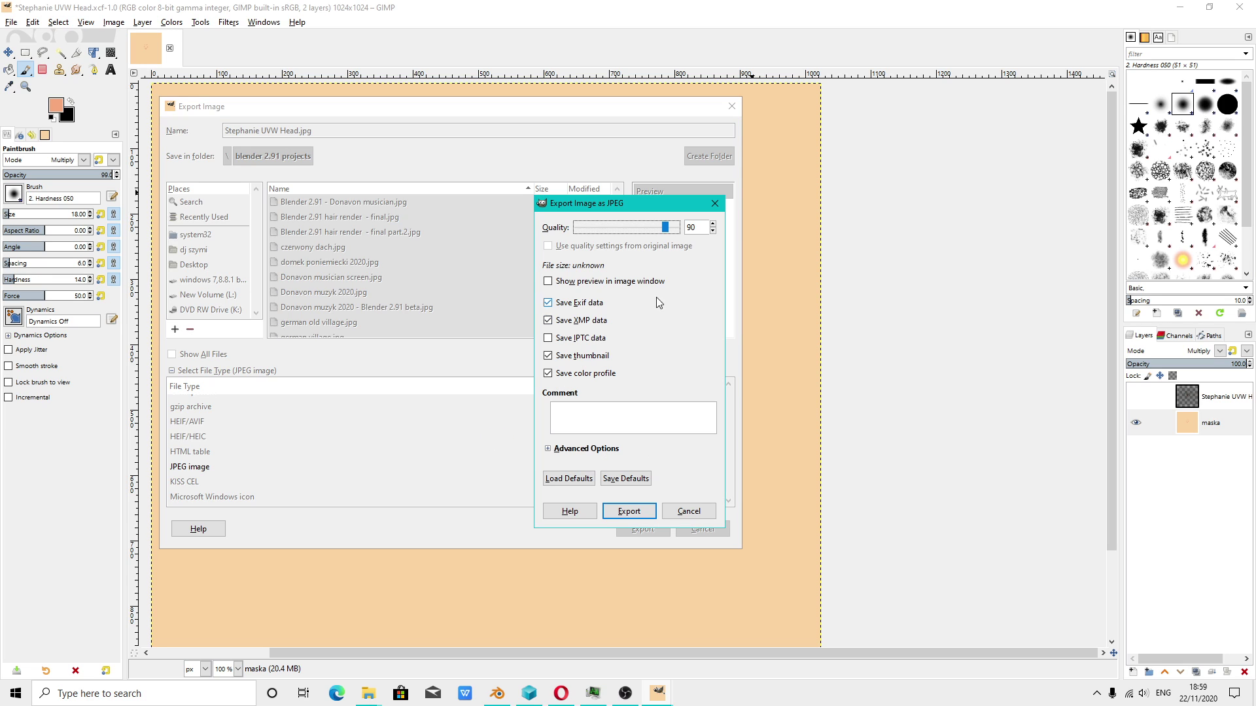
{"action": "left_click_drag", "start_coordinate": [665, 227], "coordinate": [679, 227]}
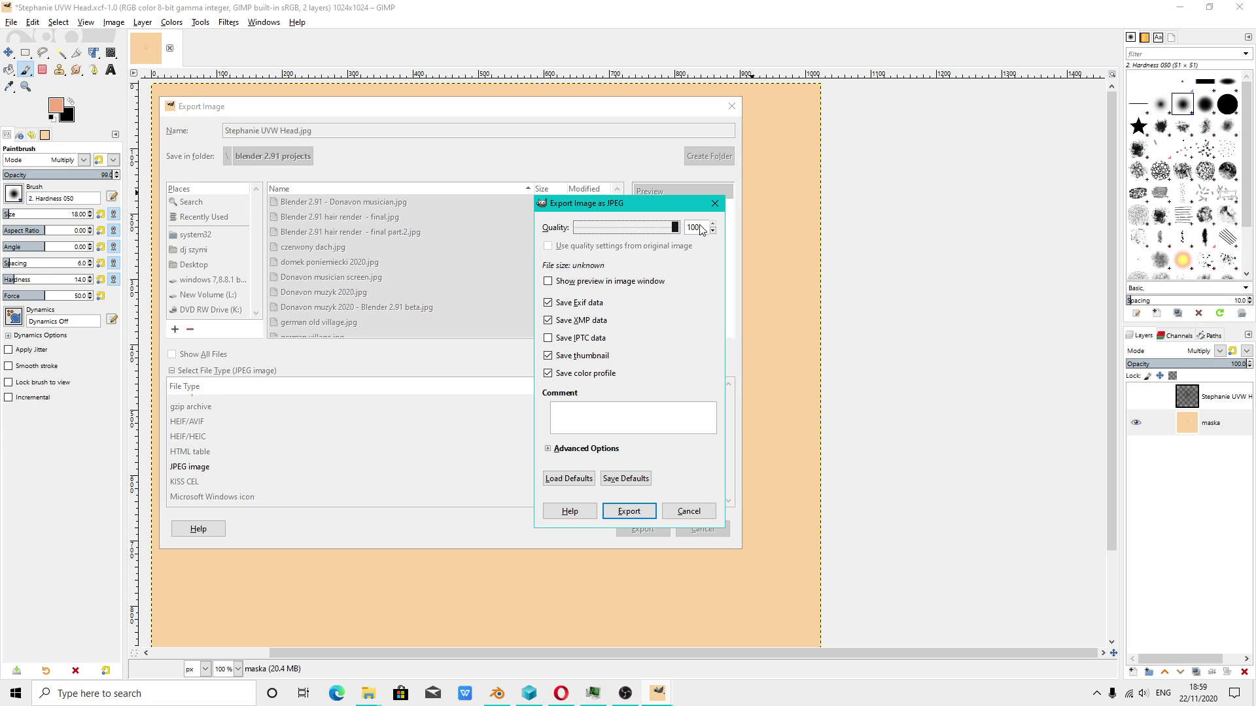
{"action": "left_click", "coordinate": [608, 513]}
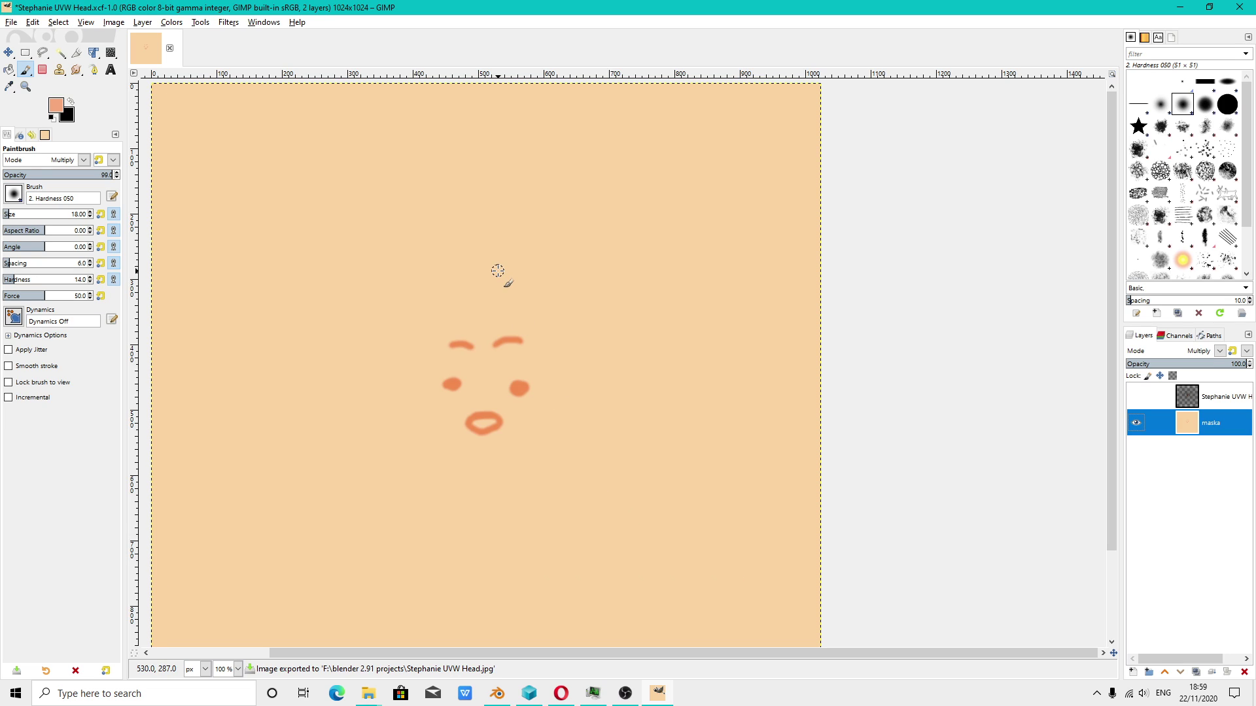
- Show the About GIMP version information window, then close it
{"action": "left_click", "coordinate": [297, 21]}
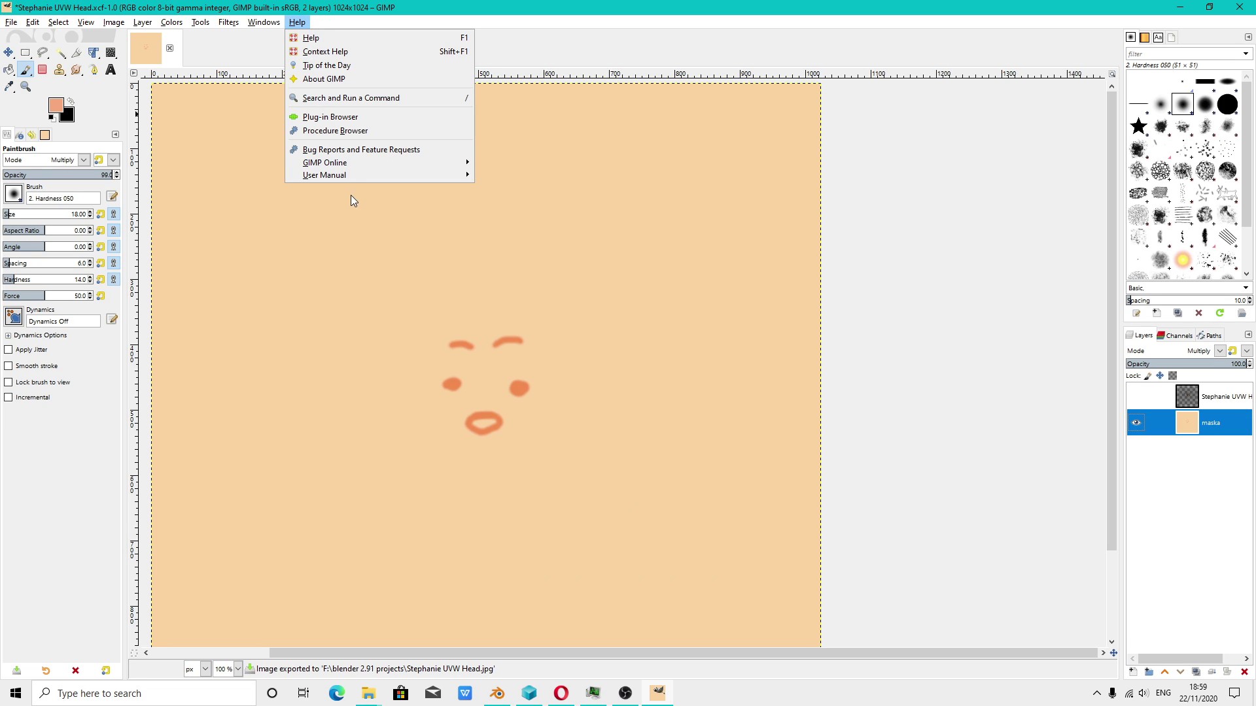
{"action": "left_click", "coordinate": [324, 78]}
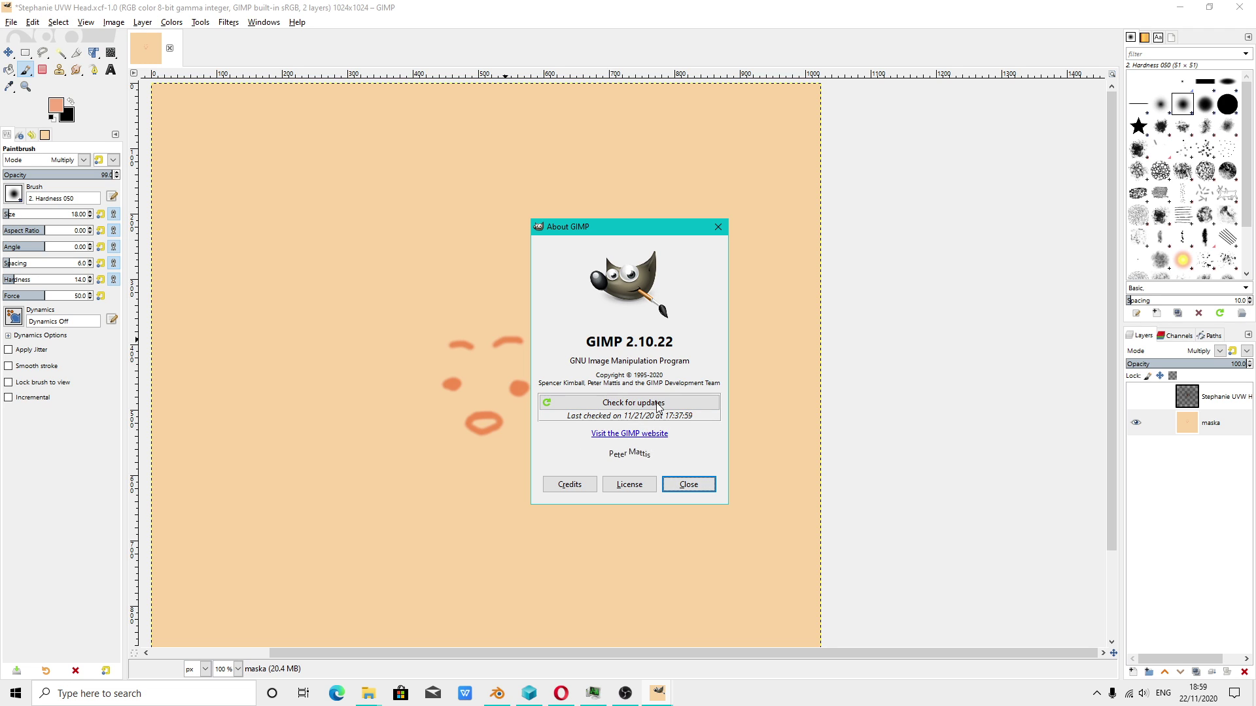
{"action": "left_click", "coordinate": [718, 227]}
- Switch to Blender and bring the viewport in closer on the head model
{"action": "left_click", "coordinate": [497, 693]}
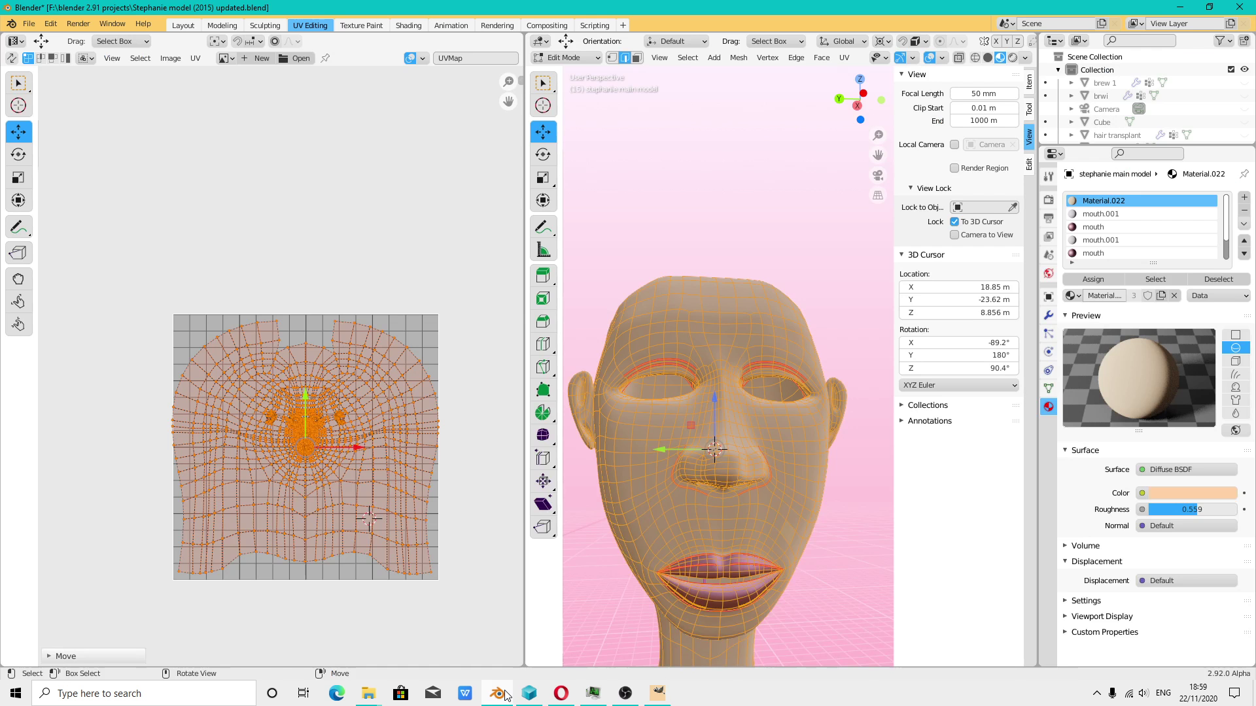
{"action": "middle_click_drag", "start_coordinate": [752, 497], "coordinate": [803, 532]}
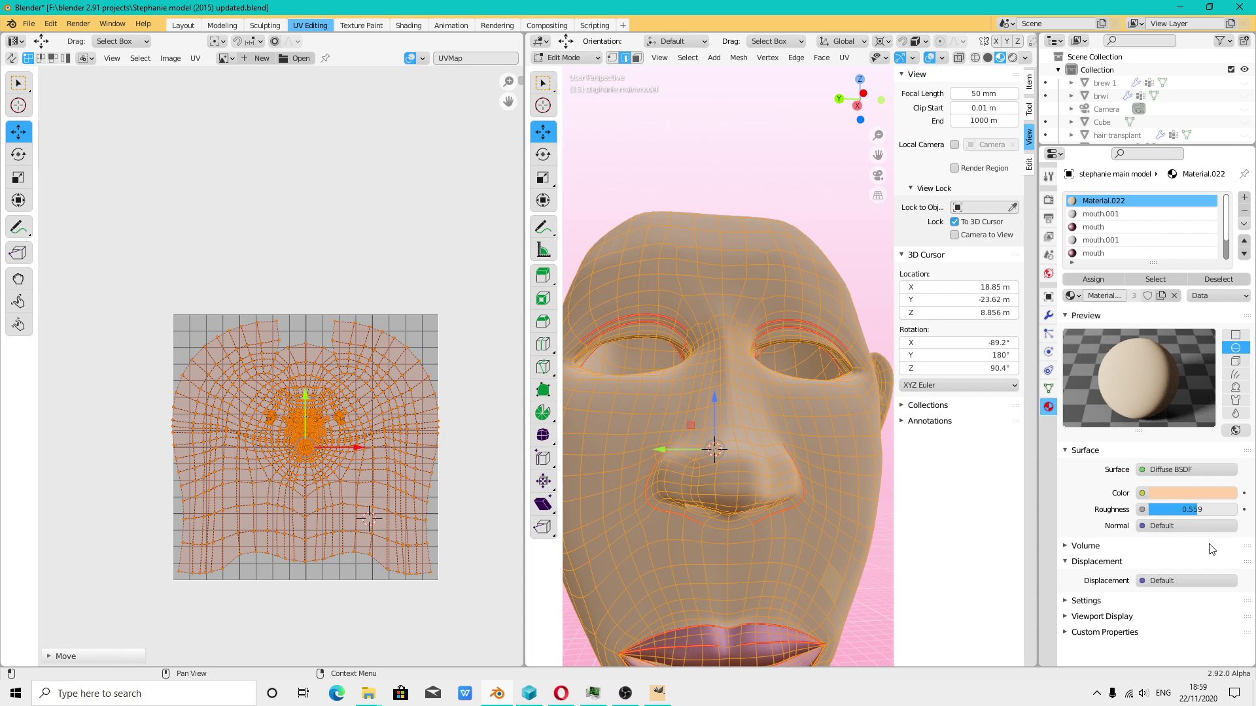
{"action": "scroll", "coordinate": [313, 476], "scroll_direction": "up", "scroll_amount": 1}
{"action": "scroll", "coordinate": [314, 476], "scroll_direction": "up", "scroll_amount": 1}
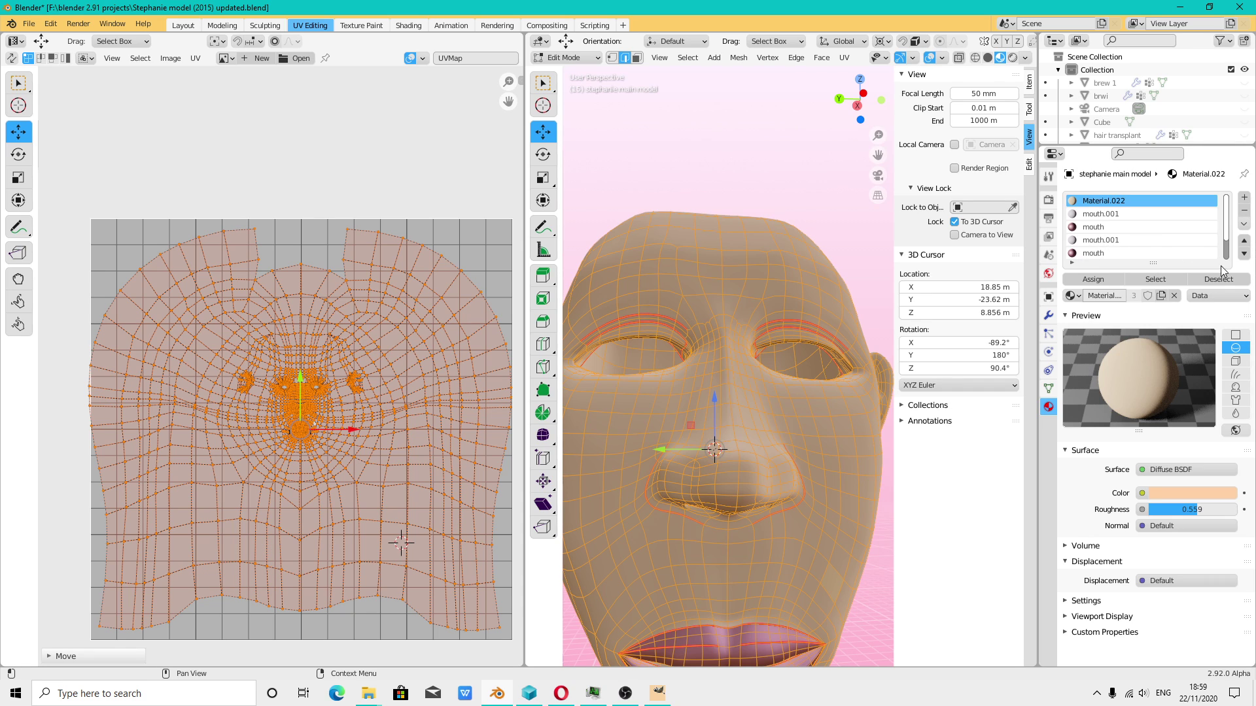
{"action": "scroll", "coordinate": [1229, 234], "scroll_direction": "down", "scroll_amount": 2}
{"action": "scroll", "coordinate": [818, 262], "scroll_direction": "down", "scroll_amount": 3}
{"action": "scroll", "coordinate": [817, 262], "scroll_direction": "up", "scroll_amount": 2}
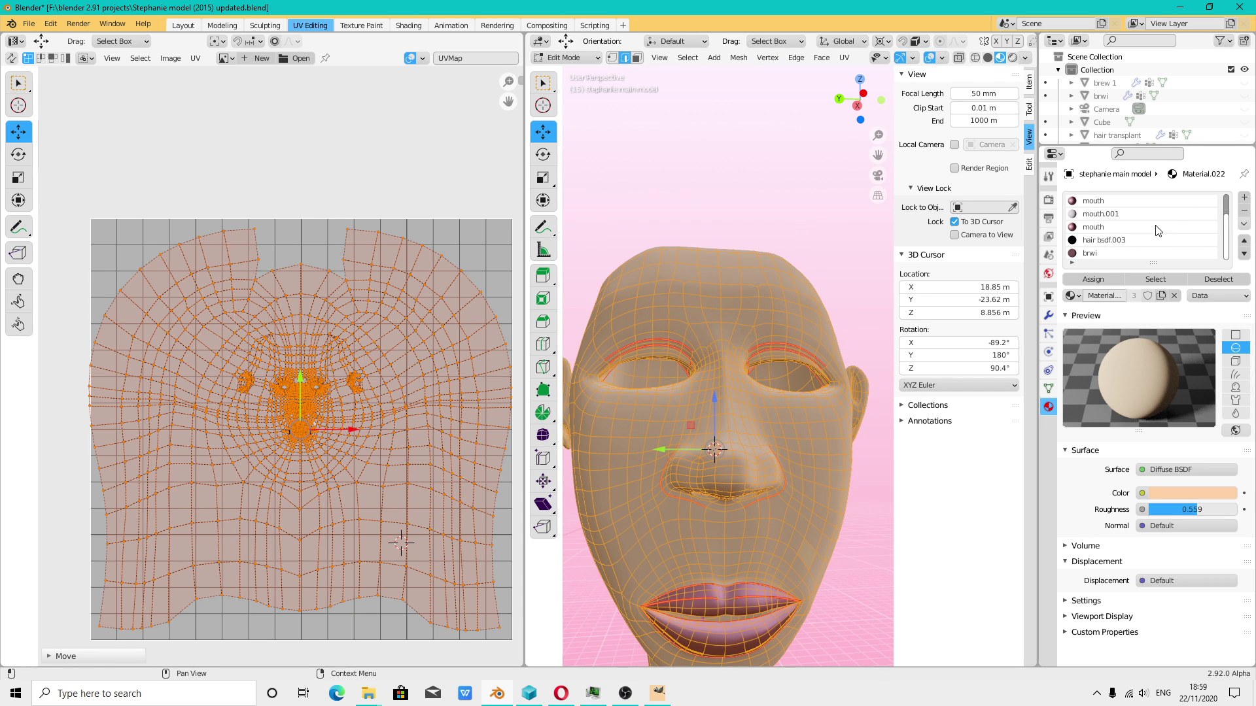
- Add a new material slot with a material named glowa and assign it to the selected head faces
{"action": "left_click", "coordinate": [1244, 197]}
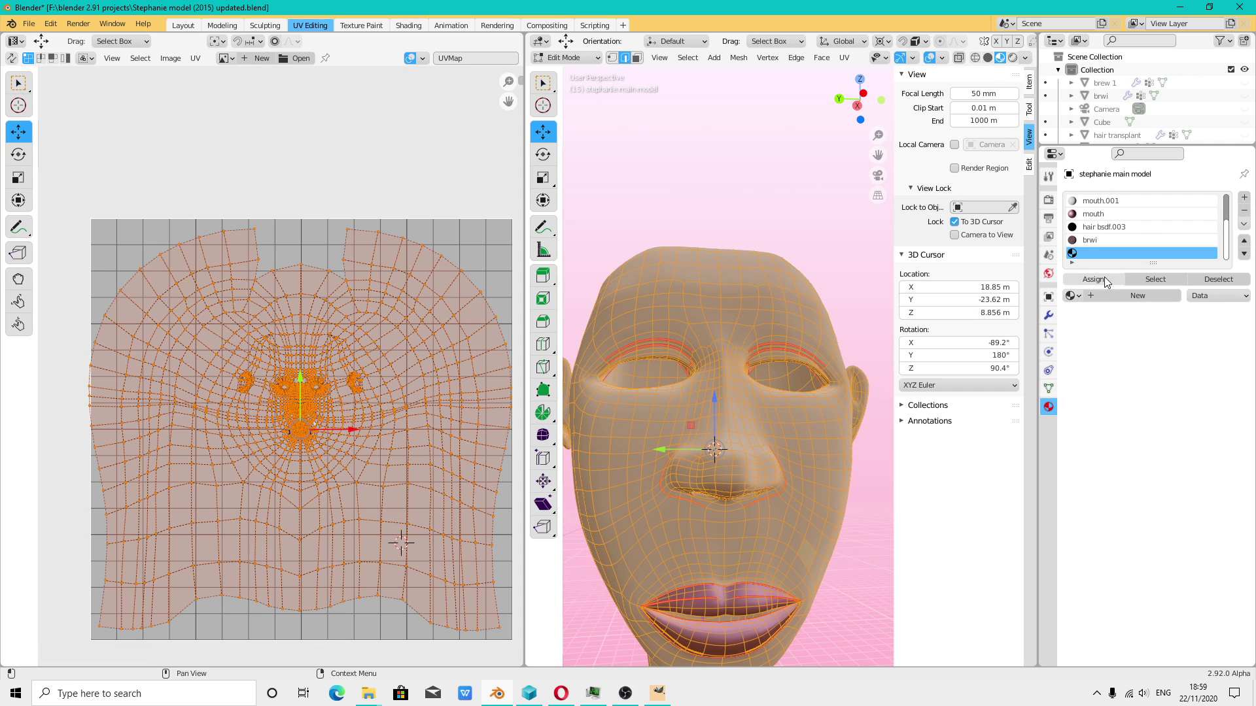
{"action": "left_click", "coordinate": [1125, 296]}
{"action": "double_click", "coordinate": [1098, 253]}
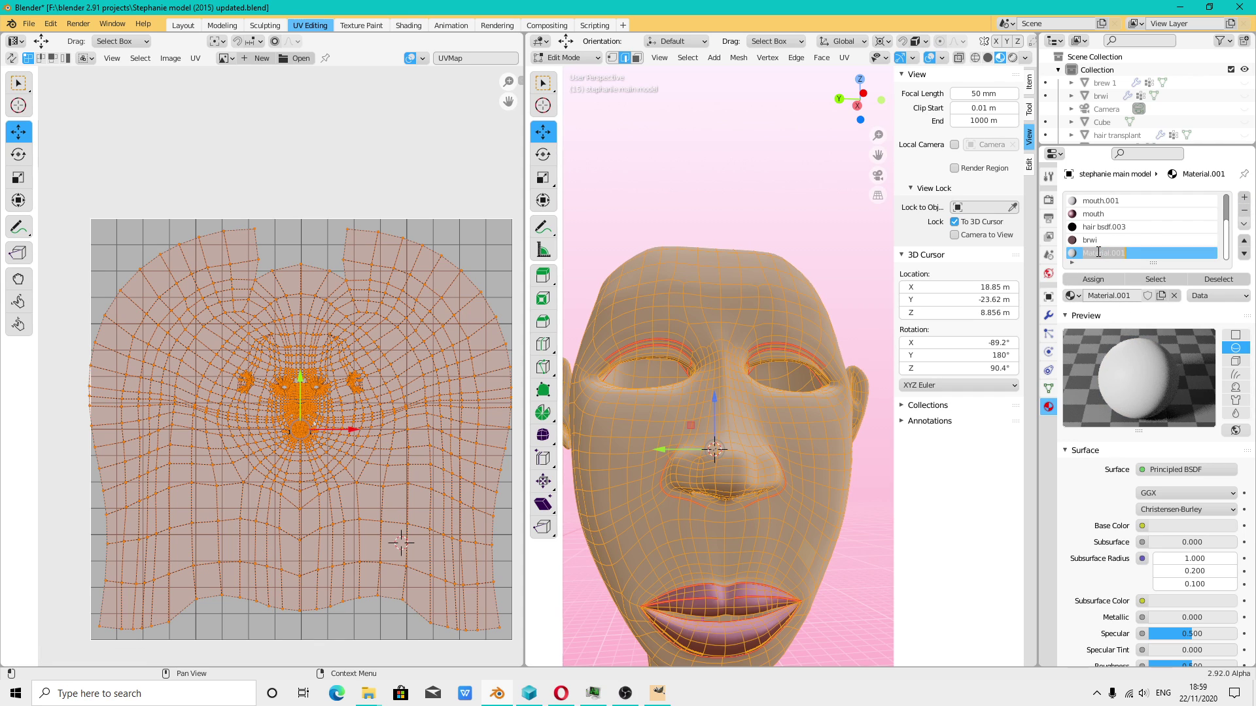
{"action": "type", "text": "glow"}
{"action": "type", "text": "a"}
{"action": "key", "text": "Return"}
{"action": "left_click", "coordinate": [1096, 275]}
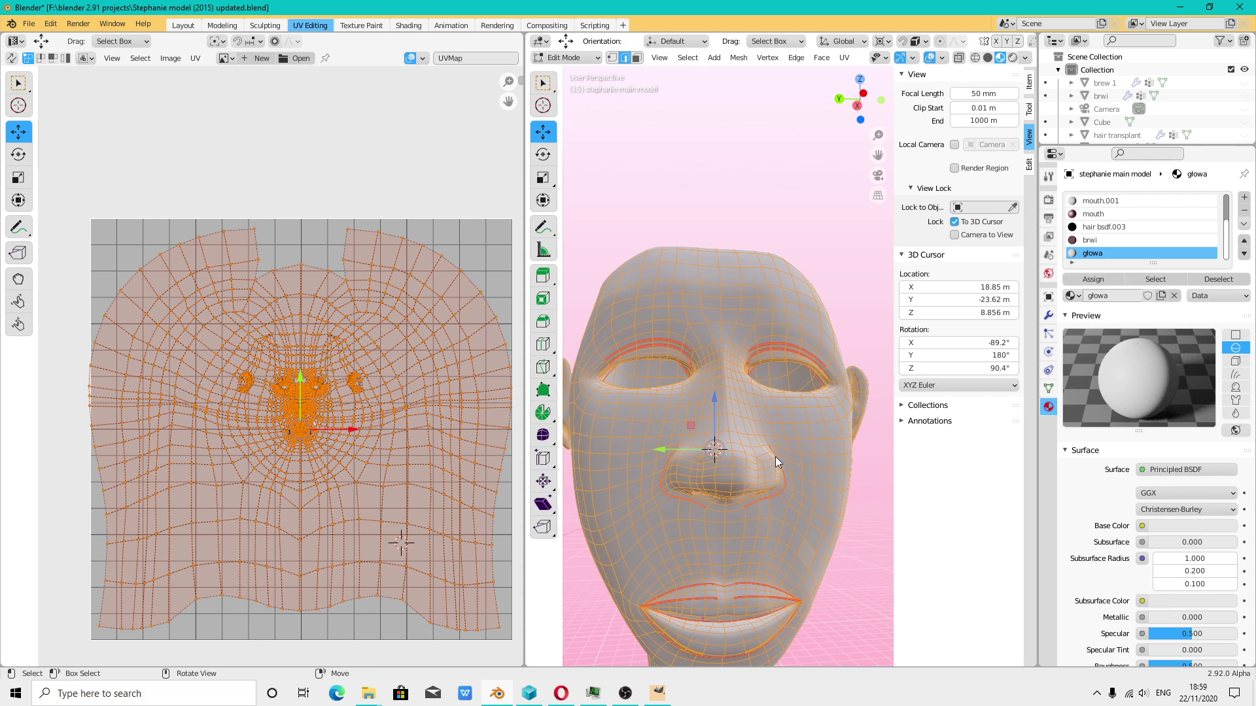
- Make Material.022 the active slot and select the entire head mesh, returning to a front view
{"action": "middle_click_drag", "start_coordinate": [827, 434], "coordinate": [841, 446]}
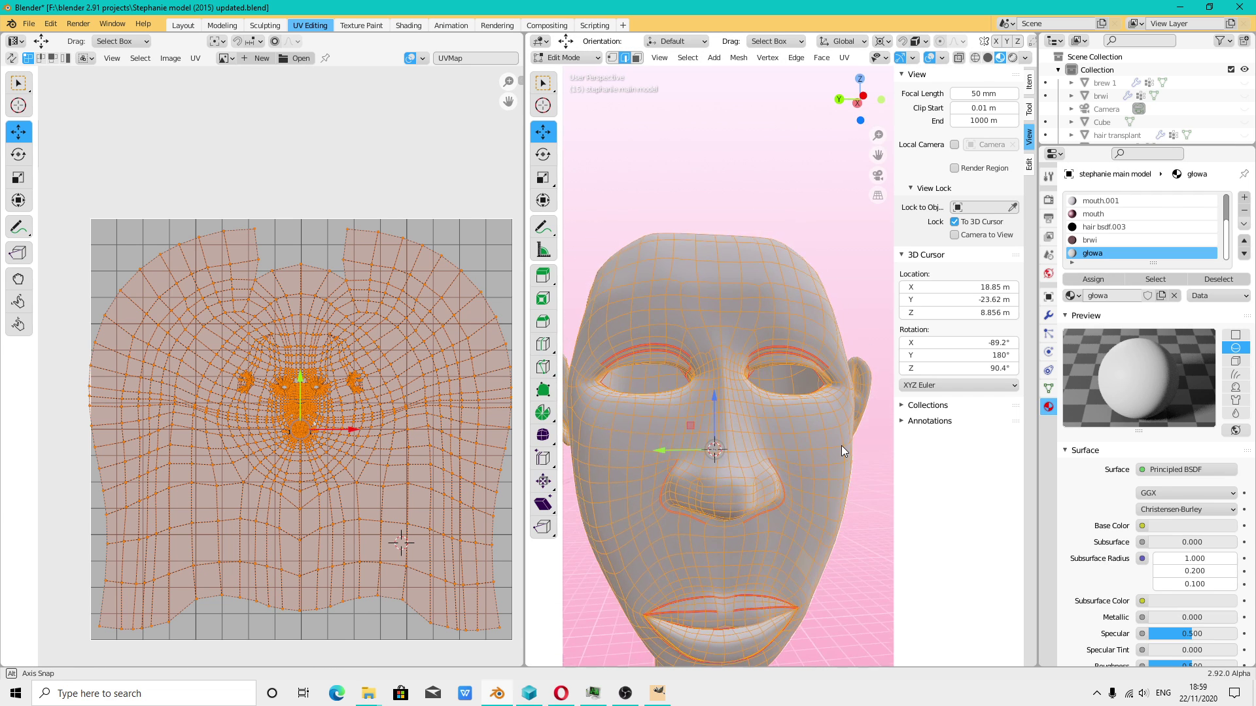
{"action": "middle_click_drag", "start_coordinate": [736, 621], "coordinate": [763, 609]}
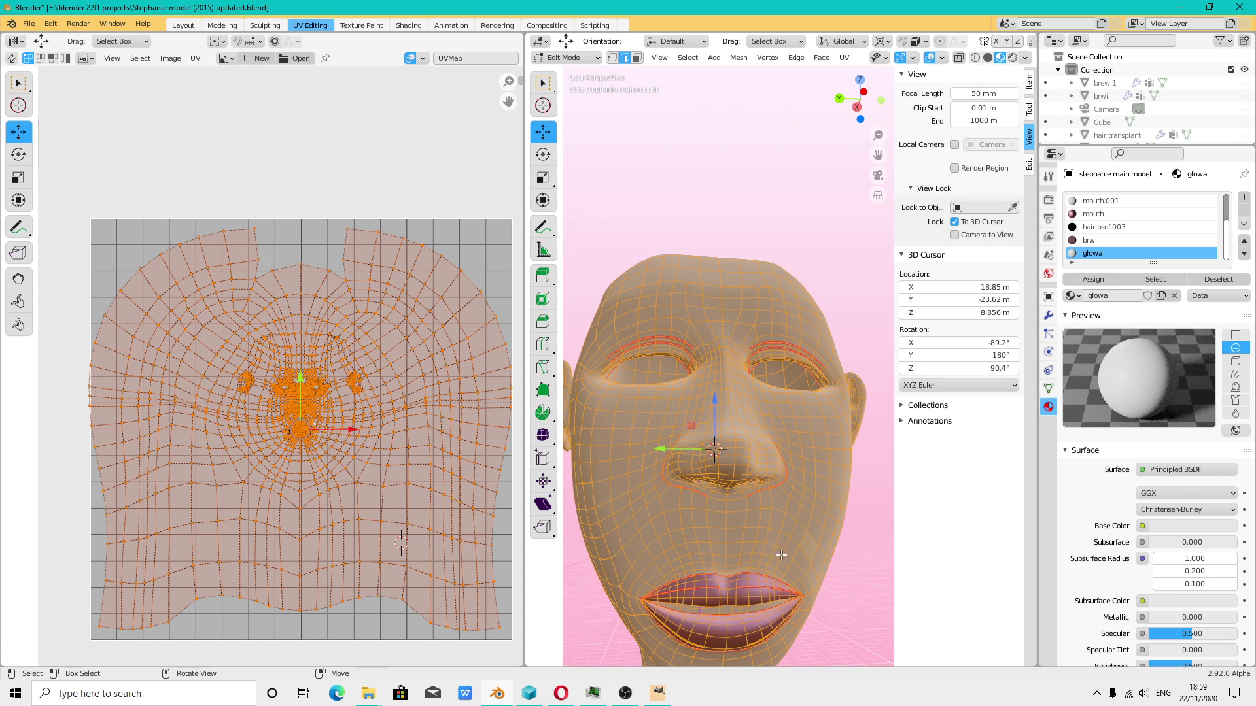
{"action": "middle_click_drag", "start_coordinate": [797, 481], "coordinate": [710, 503]}
{"action": "left_click", "coordinate": [711, 503]}
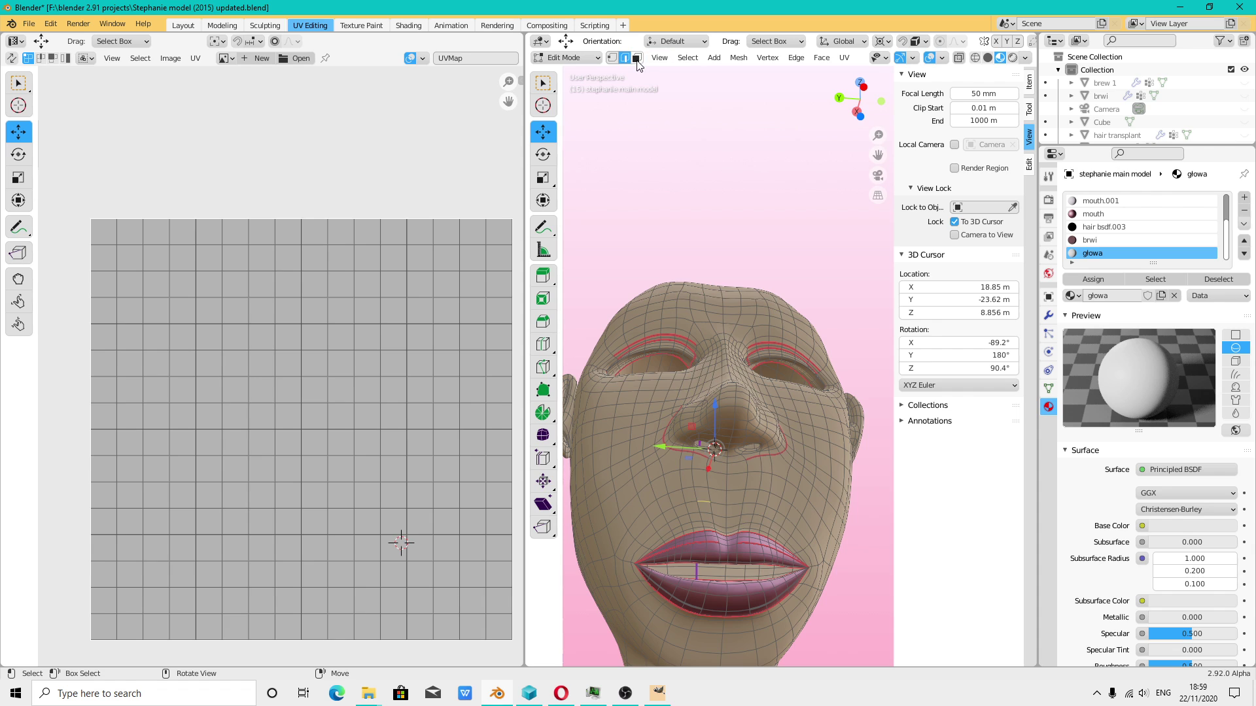
{"action": "left_click", "coordinate": [744, 407]}
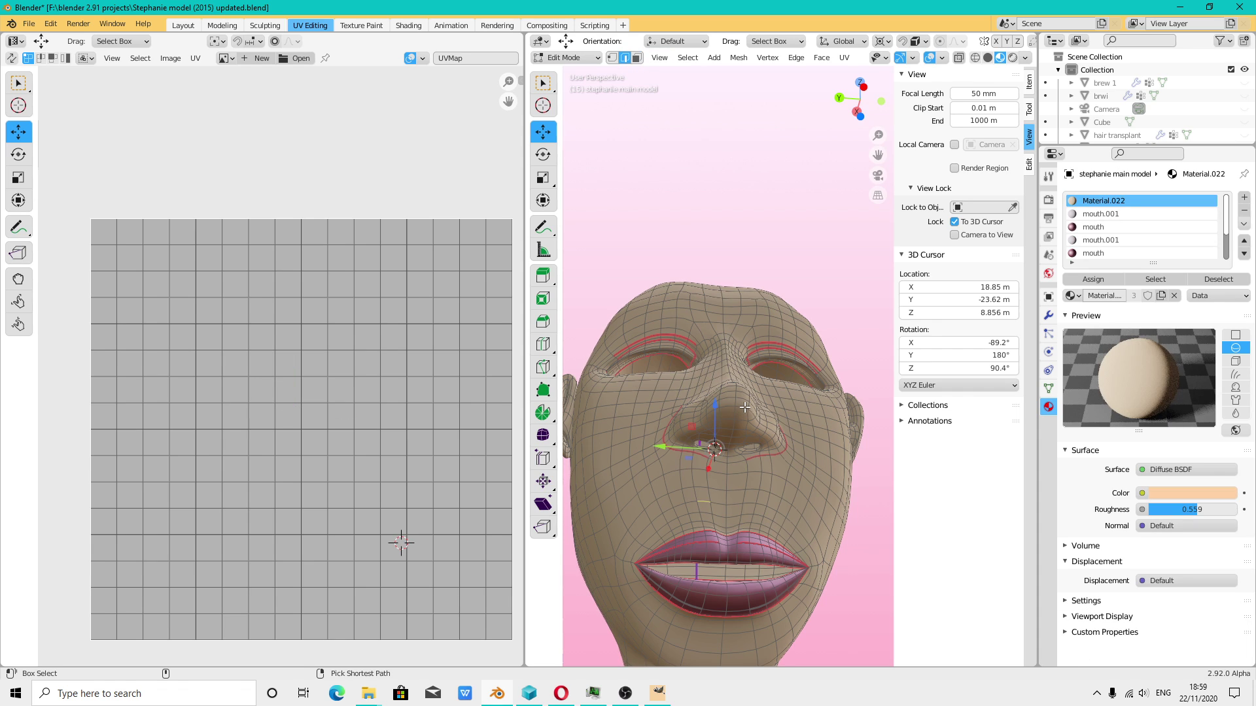
{"action": "key", "text": "a"}
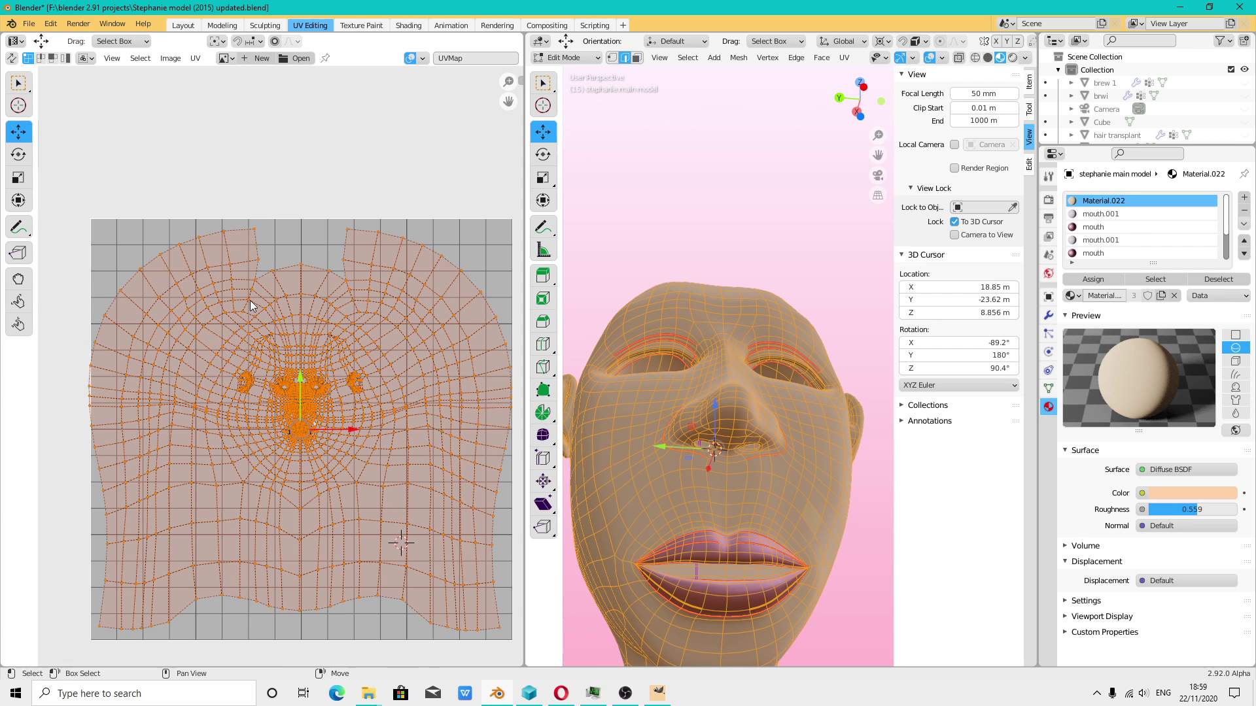
{"action": "middle_click_drag", "start_coordinate": [780, 499], "coordinate": [785, 471]}
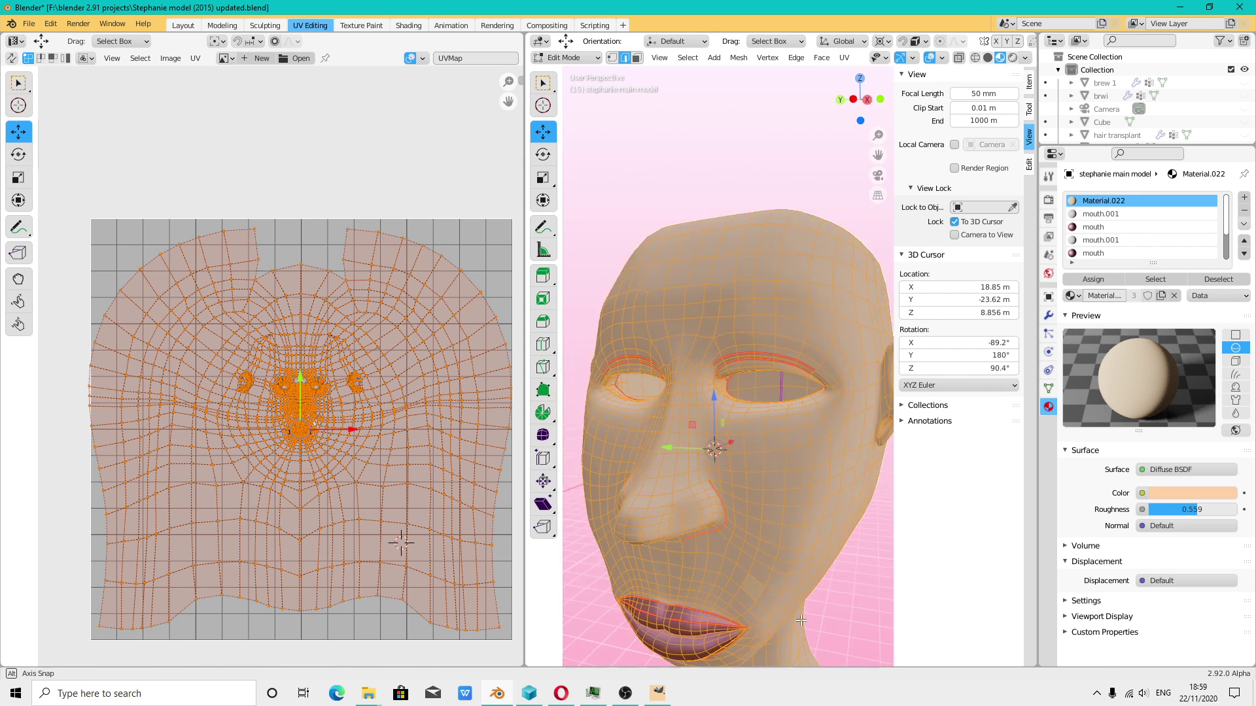
{"action": "scroll", "coordinate": [381, 339], "scroll_direction": "down", "scroll_amount": 2}
{"action": "scroll", "coordinate": [381, 339], "scroll_direction": "up", "scroll_amount": 1}
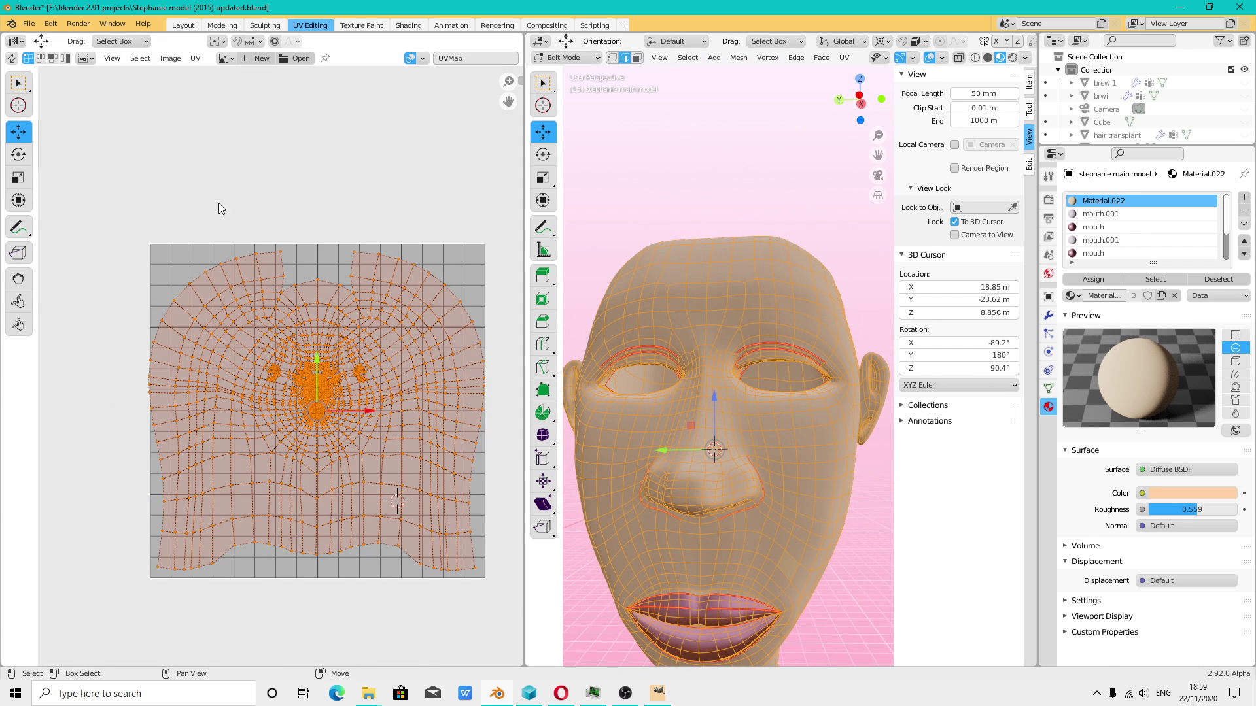
- Turn on UV Sync Selection, then box-select and clear all UVs in the UV editor
{"action": "left_click", "coordinate": [12, 59]}
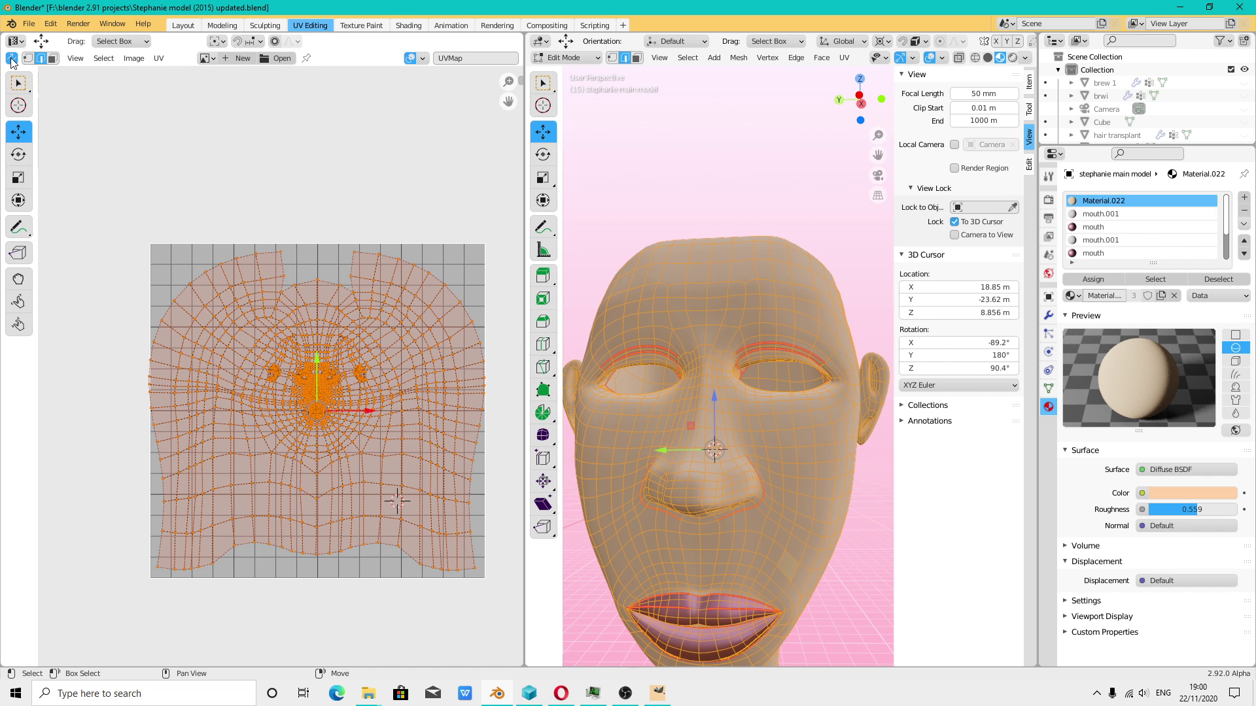
{"action": "left_click", "coordinate": [332, 200]}
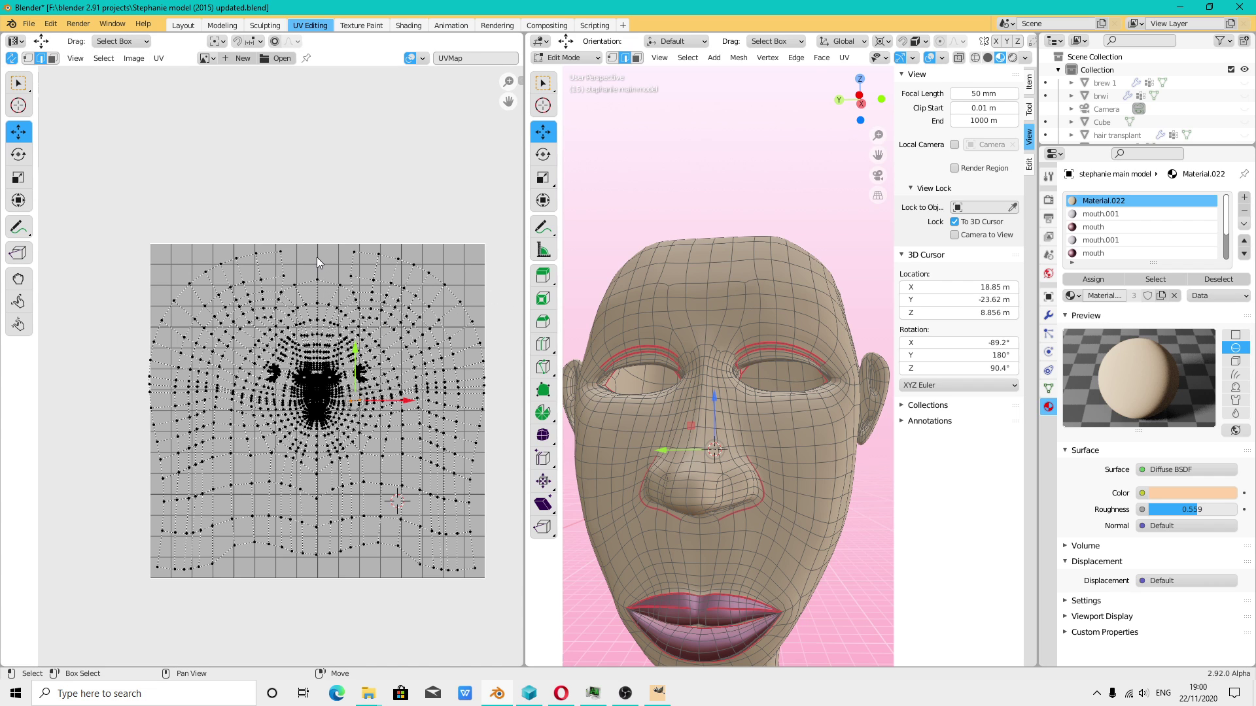
{"action": "scroll", "coordinate": [300, 248], "scroll_direction": "down", "scroll_amount": 2}
{"action": "left_click_drag", "start_coordinate": [86, 178], "coordinate": [492, 586]}
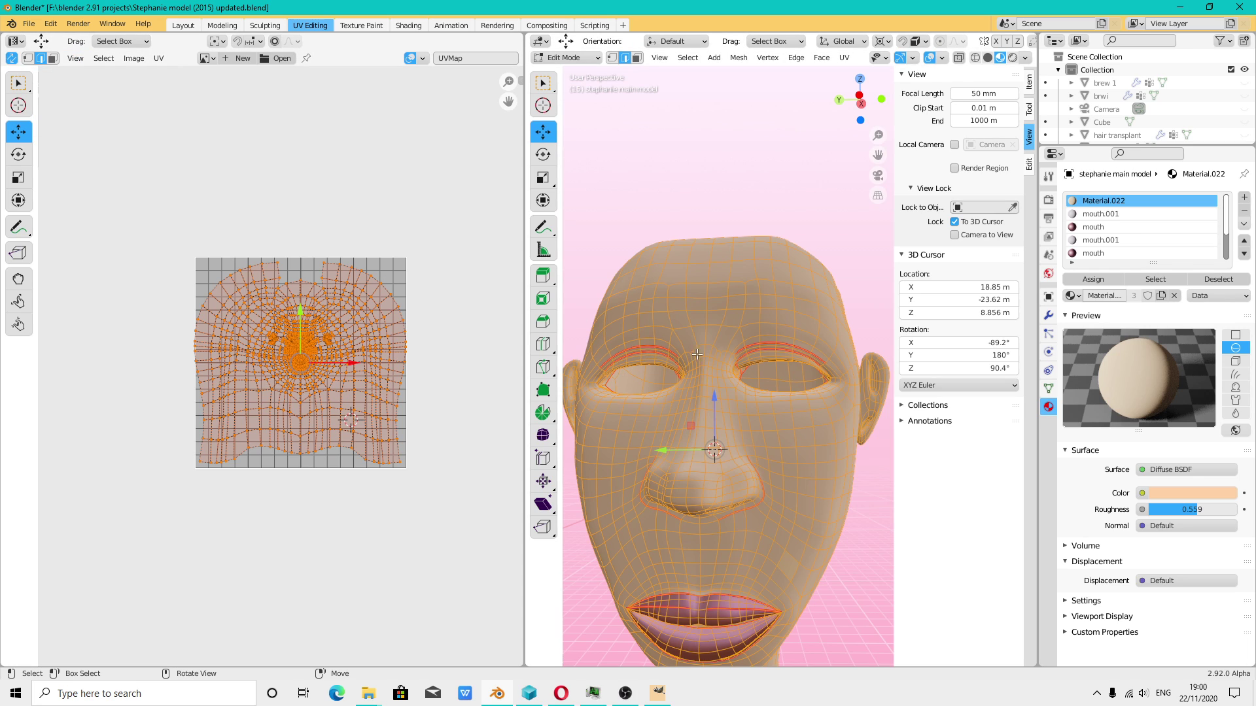
{"action": "left_click", "coordinate": [746, 193]}
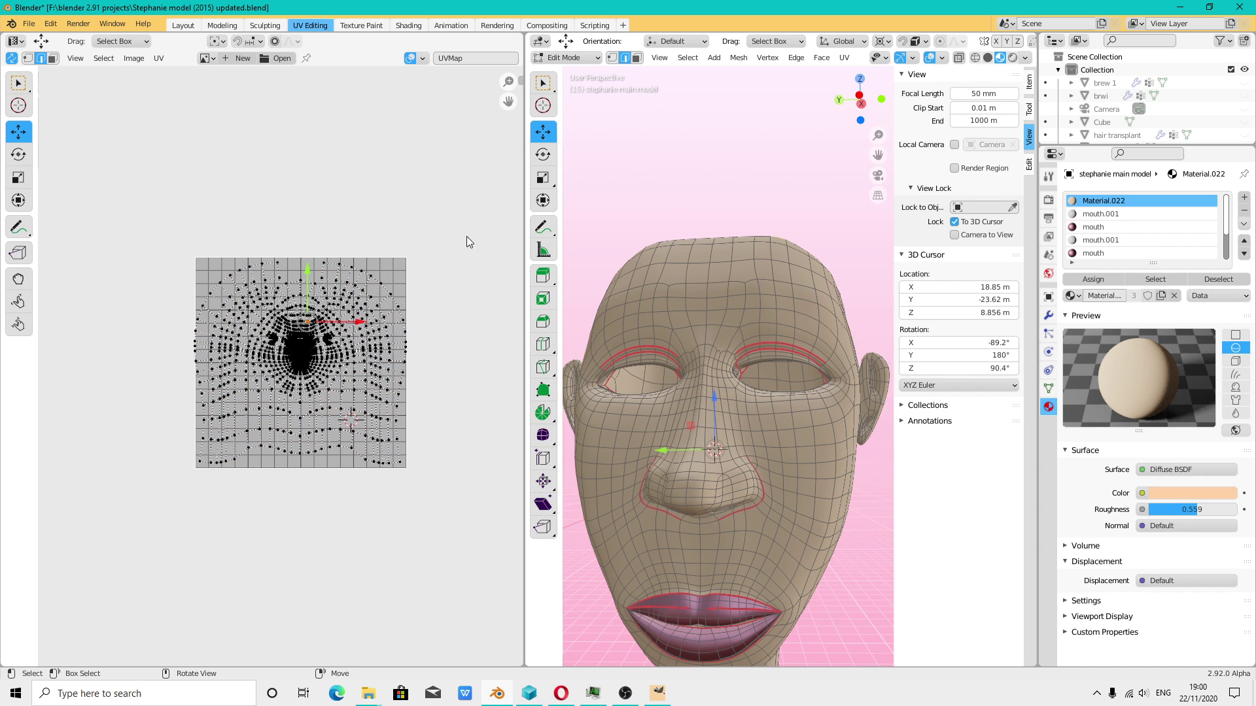
{"action": "scroll", "coordinate": [298, 353], "scroll_direction": "up", "scroll_amount": 3}
{"action": "scroll", "coordinate": [327, 376], "scroll_direction": "down", "scroll_amount": 2}
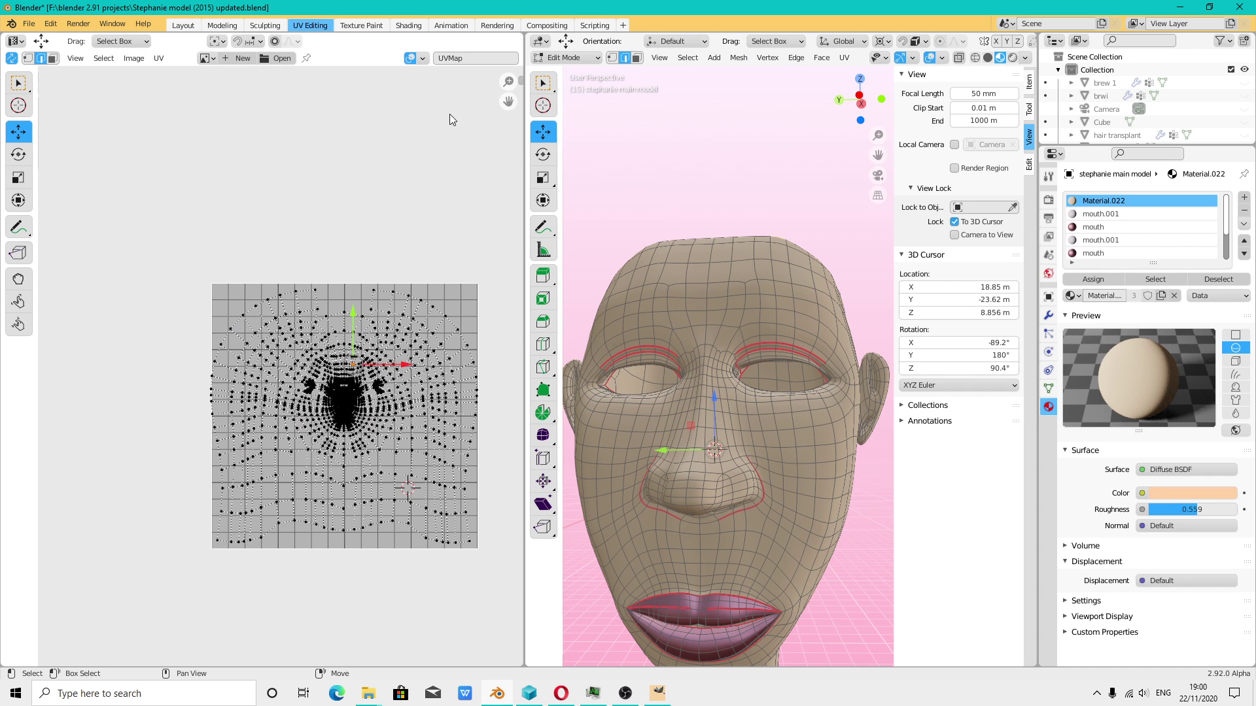
{"action": "left_click", "coordinate": [423, 58]}
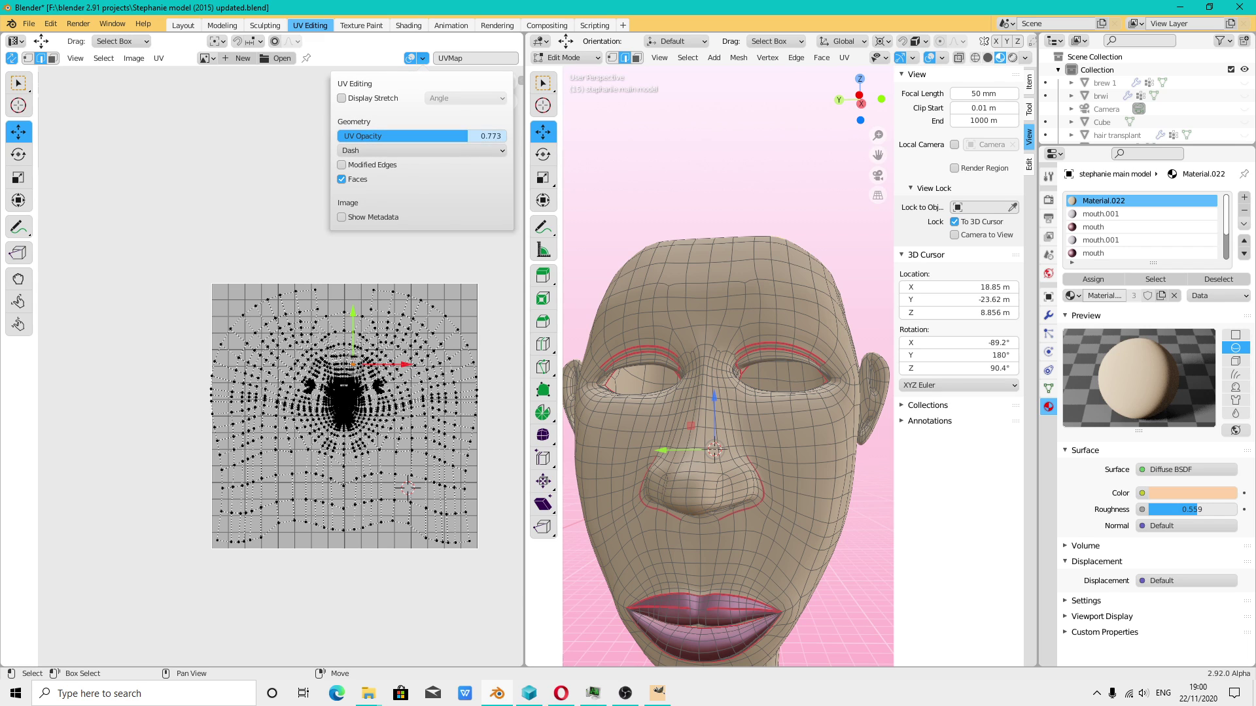
- Set the UV overlay opacity to 0.477 and draw the UV edges in white
{"action": "left_click_drag", "start_coordinate": [467, 135], "coordinate": [492, 135]}
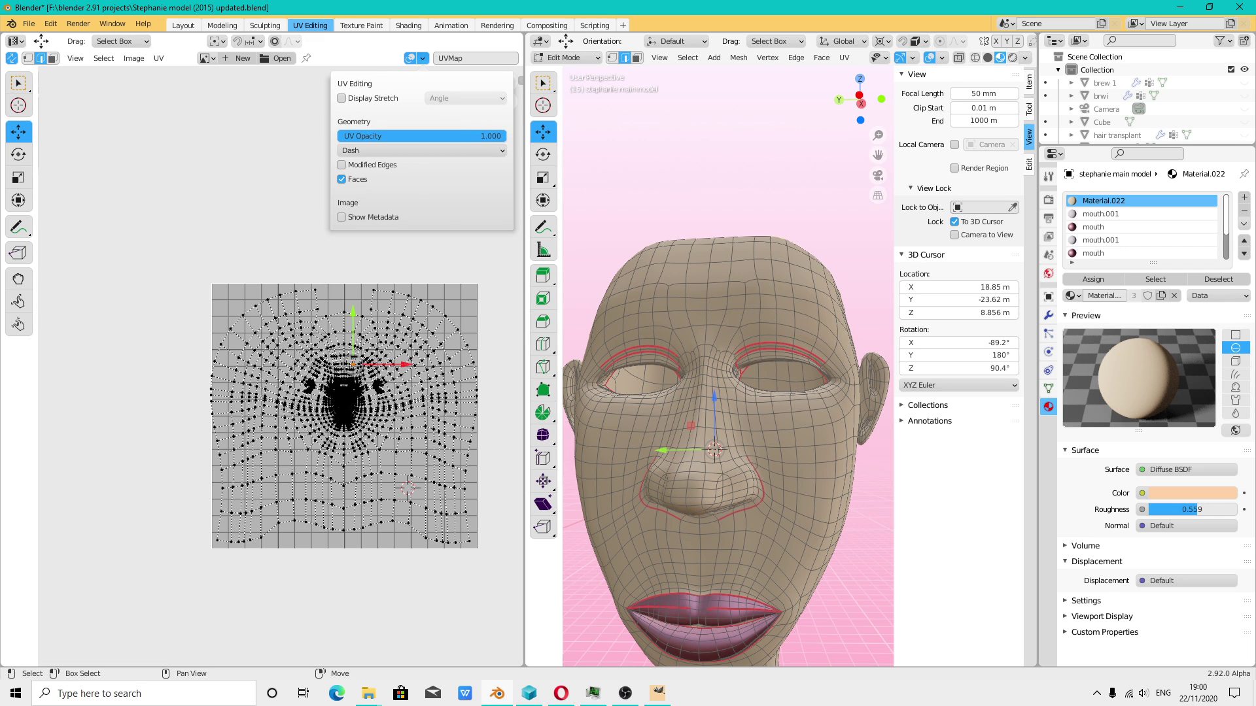
{"action": "left_click", "coordinate": [375, 150]}
{"action": "left_click", "coordinate": [371, 167]}
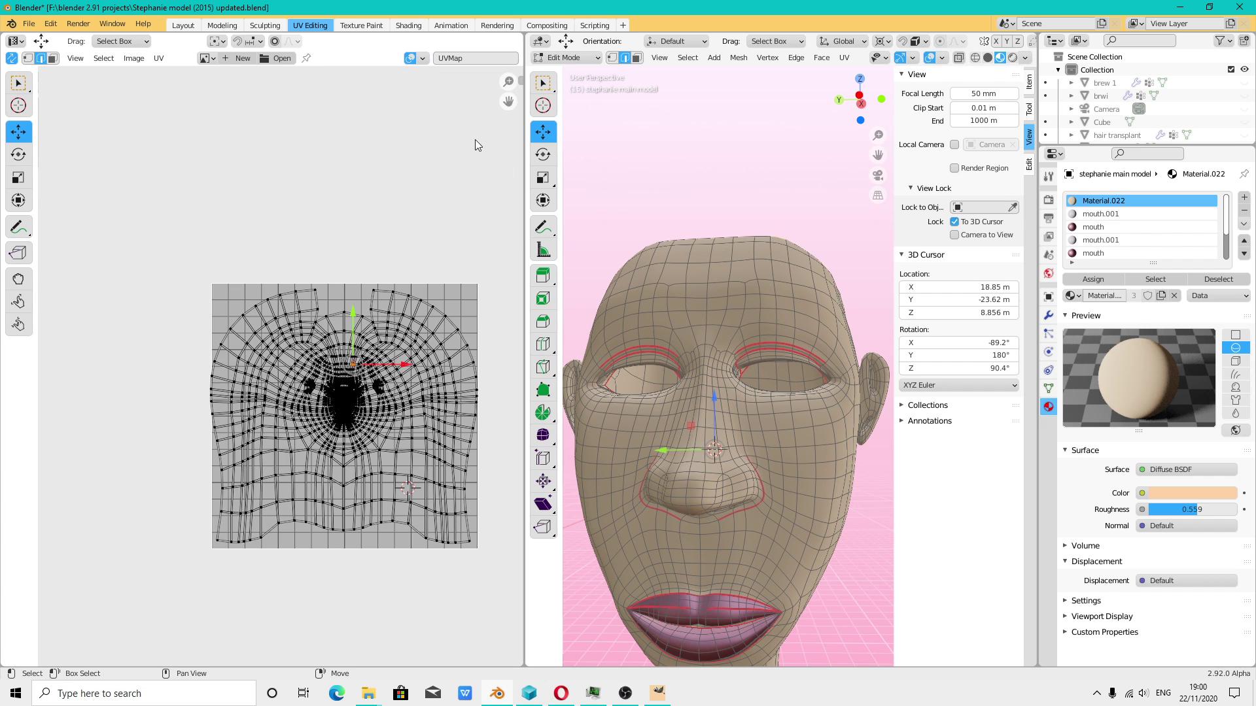
{"action": "left_click", "coordinate": [423, 58]}
{"action": "left_click_drag", "start_coordinate": [478, 135], "coordinate": [418, 135]}
{"action": "left_click", "coordinate": [370, 151]}
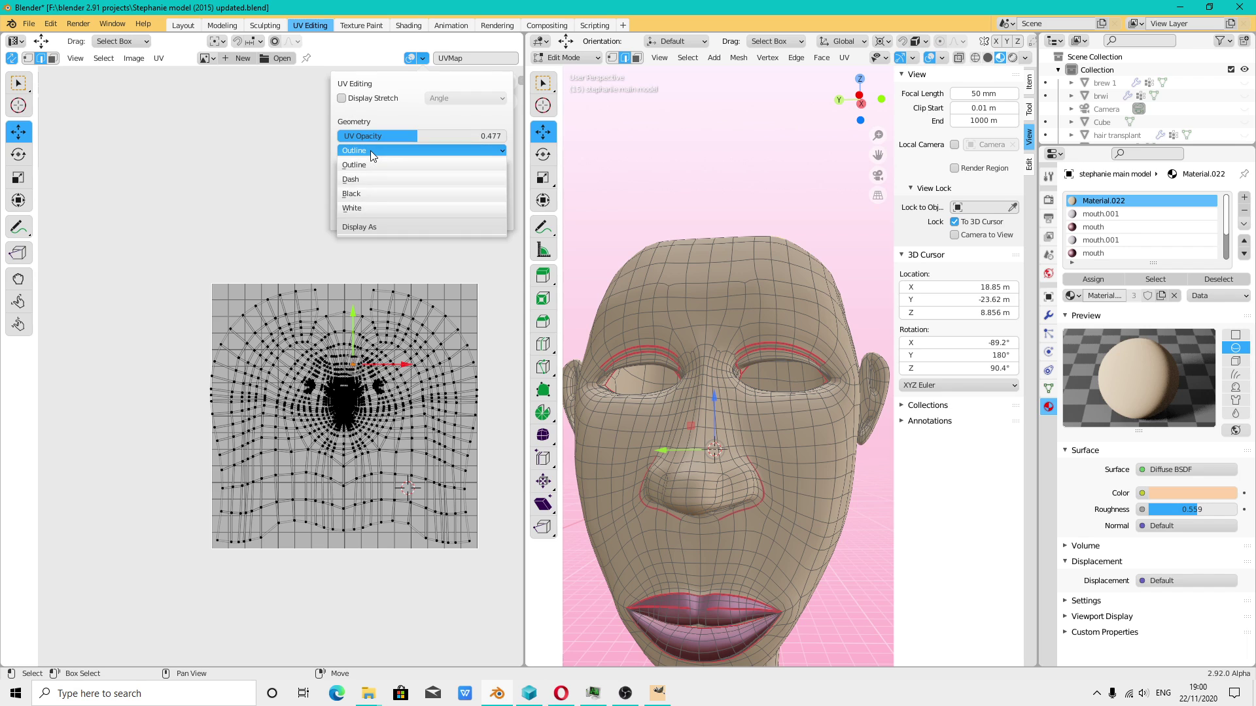
{"action": "left_click", "coordinate": [367, 207]}
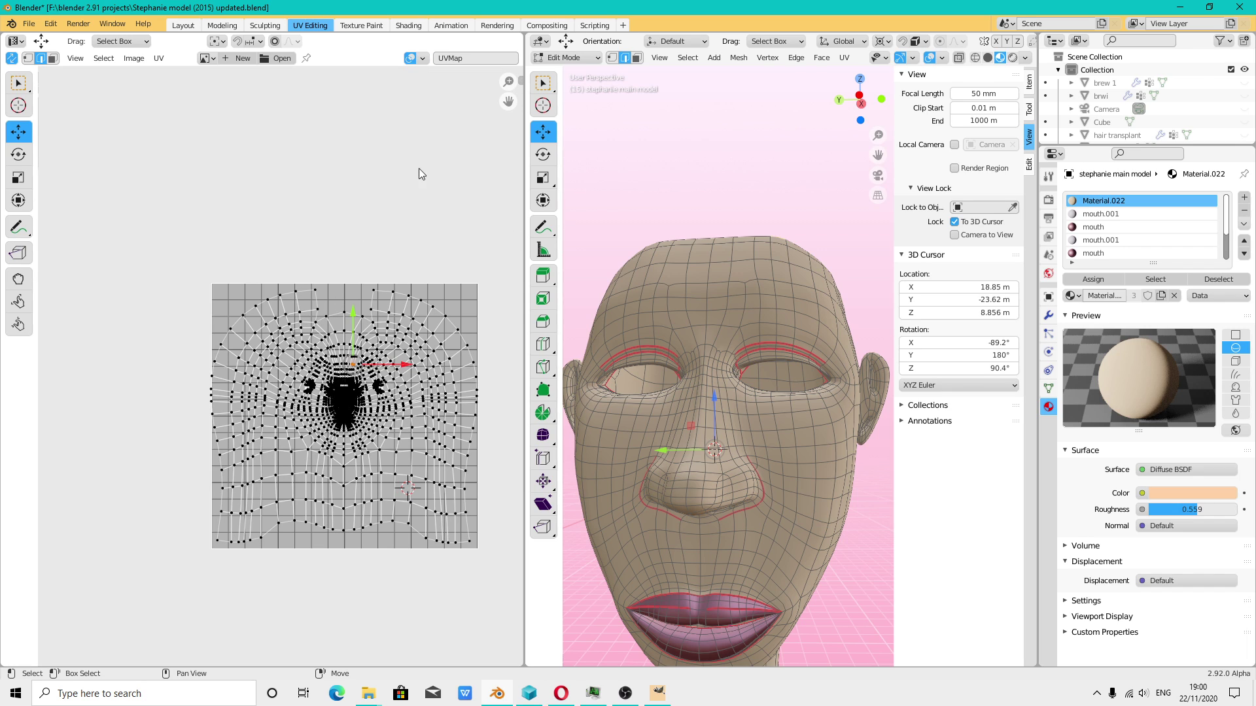
- Turn on Display Stretch for the UV map, measured by Area
{"action": "left_click", "coordinate": [423, 59]}
{"action": "left_click", "coordinate": [342, 166]}
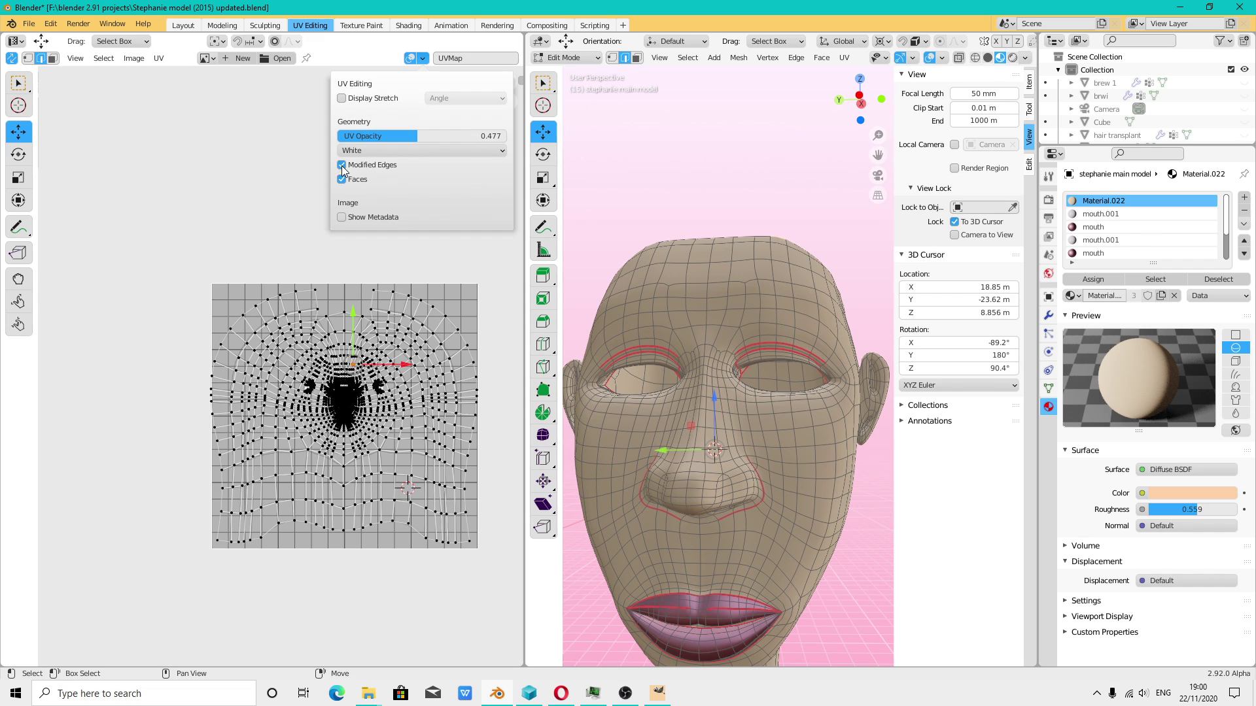
{"action": "left_click", "coordinate": [342, 166]}
{"action": "left_click", "coordinate": [341, 166]}
{"action": "left_click", "coordinate": [343, 99]}
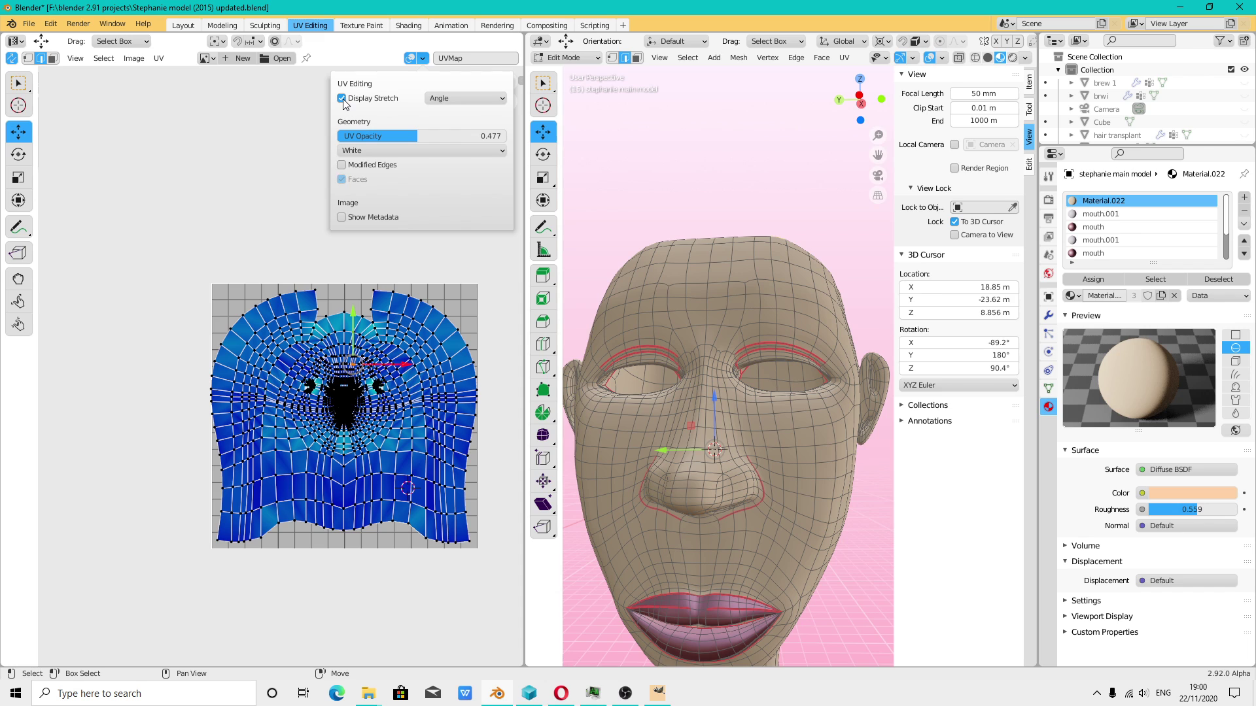
{"action": "left_click", "coordinate": [476, 99]}
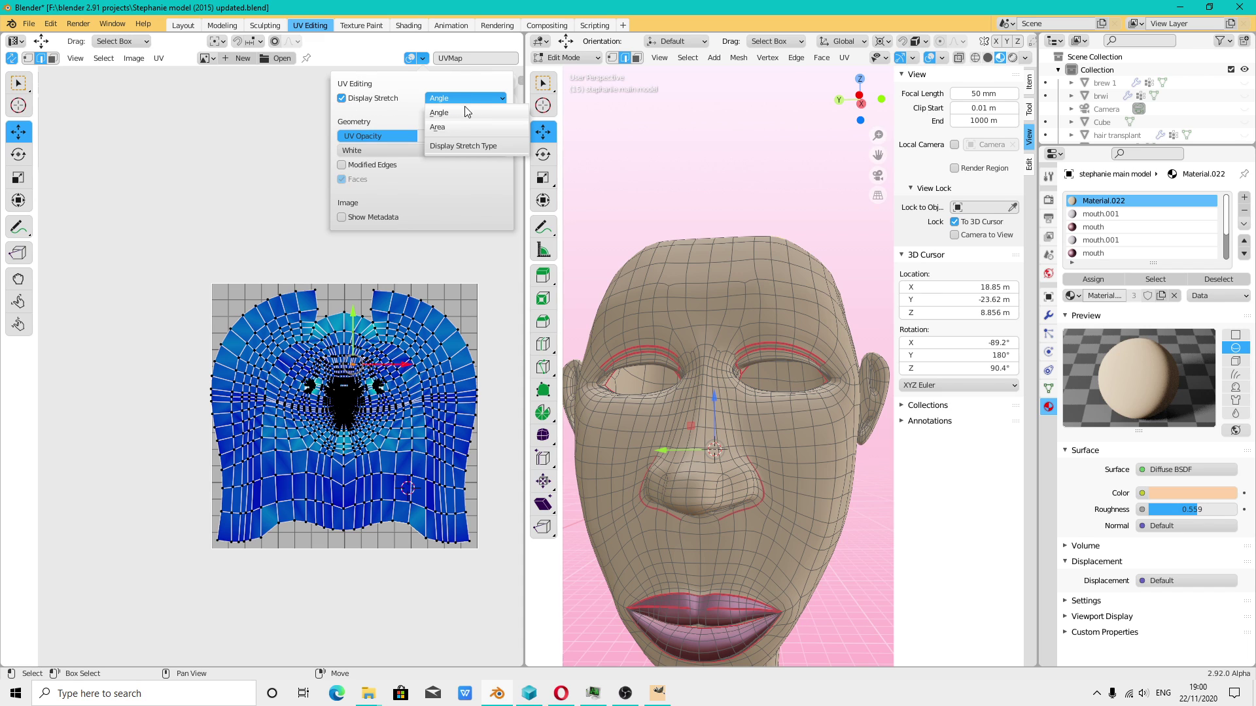
{"action": "left_click", "coordinate": [457, 127]}
- Select the whole head mesh, zoom the UV editor onto the mouth, and open the selection tools
{"action": "scroll", "coordinate": [456, 333], "scroll_direction": "down", "scroll_amount": 2}
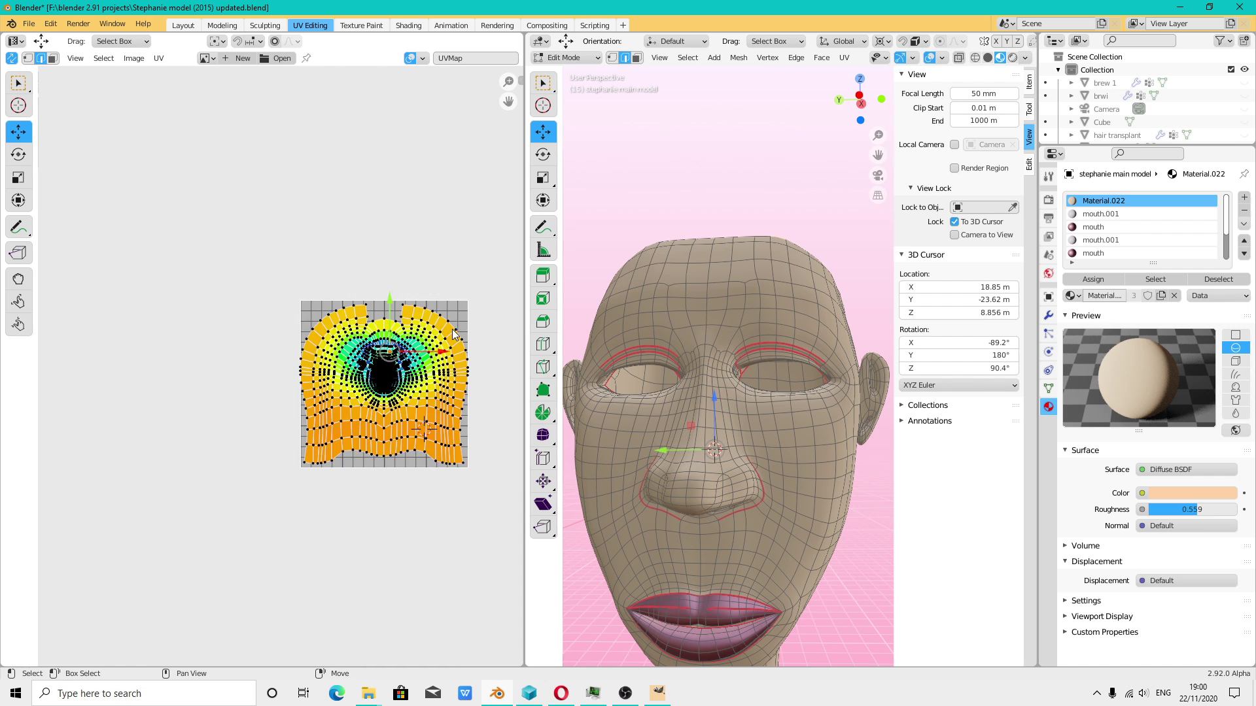
{"action": "scroll", "coordinate": [456, 334], "scroll_direction": "up", "scroll_amount": 2}
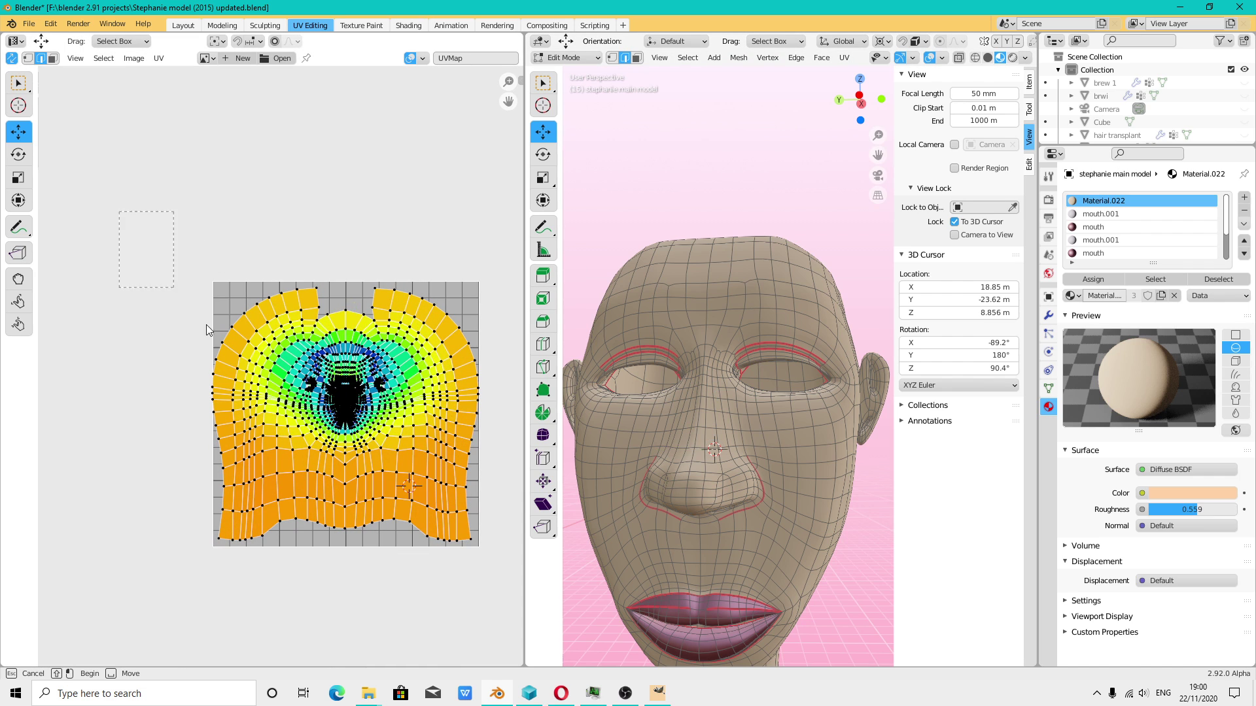
{"action": "key", "text": "a"}
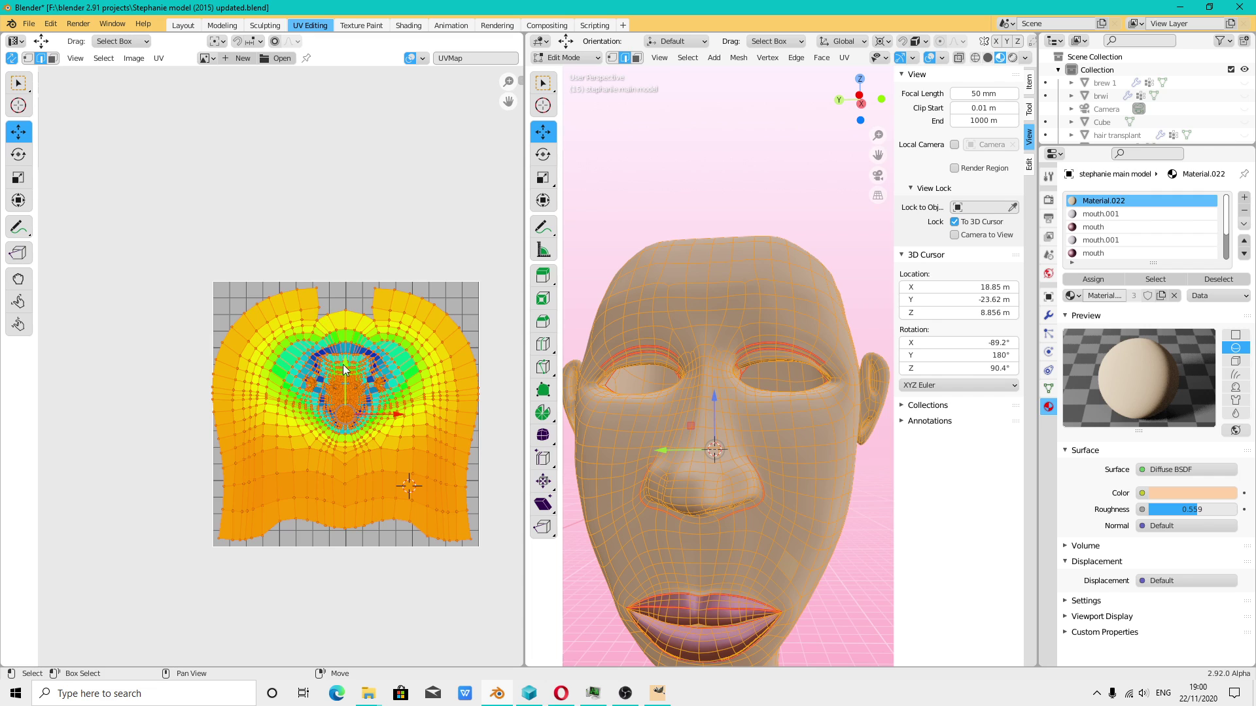
{"action": "scroll", "coordinate": [343, 370], "scroll_direction": "up", "scroll_amount": 1}
{"action": "scroll", "coordinate": [339, 375], "scroll_direction": "up", "scroll_amount": 1}
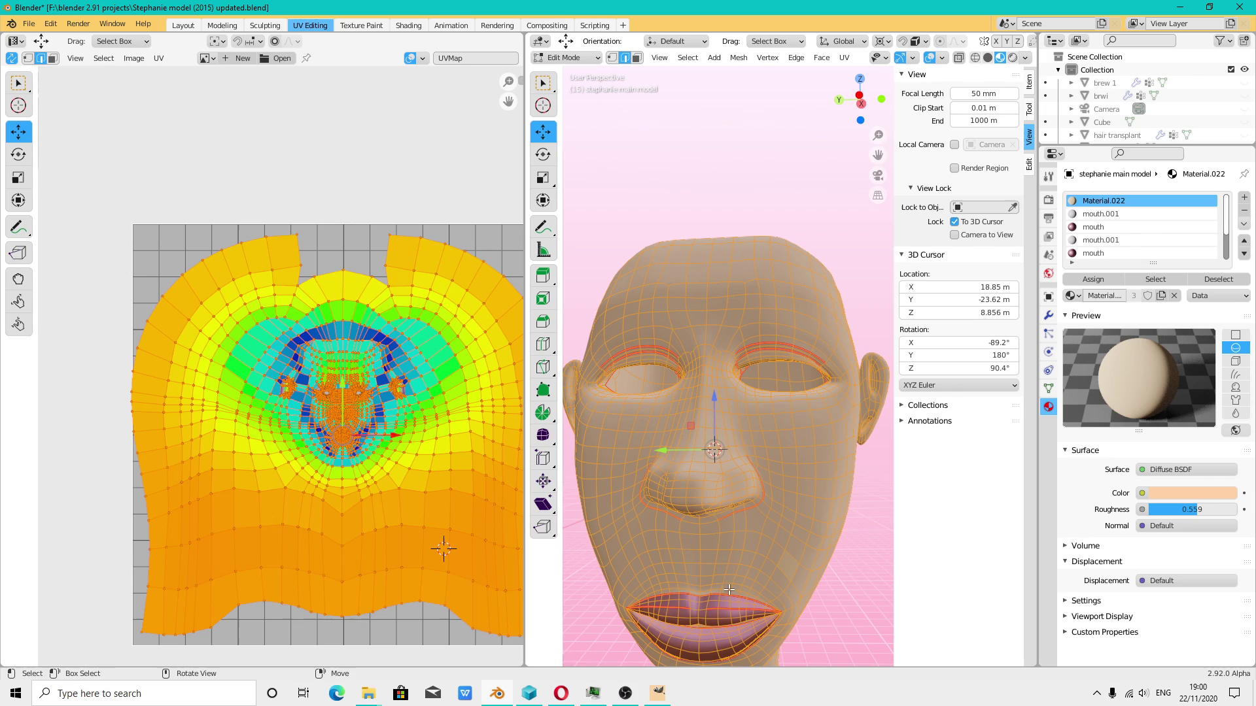
{"action": "mouse_move", "coordinate": [729, 590]}
{"action": "middle_mouse_down"}
{"action": "mouse_move", "coordinate": [710, 514]}
{"action": "mouse_move", "coordinate": [687, 497]}
{"action": "middle_mouse_up"}
{"action": "scroll", "coordinate": [364, 443], "scroll_direction": "up", "scroll_amount": 3}
{"action": "scroll", "coordinate": [364, 443], "scroll_direction": "up", "scroll_amount": 3}
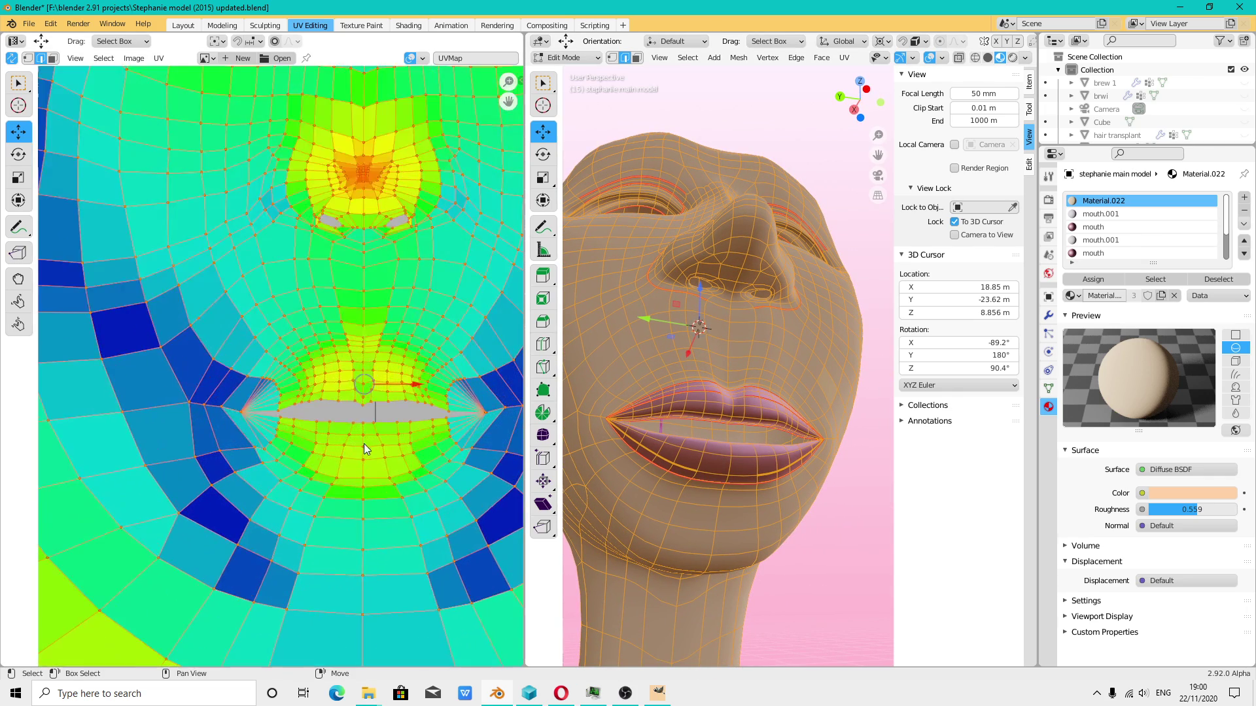
{"action": "scroll", "coordinate": [364, 443], "scroll_direction": "up", "scroll_amount": 2}
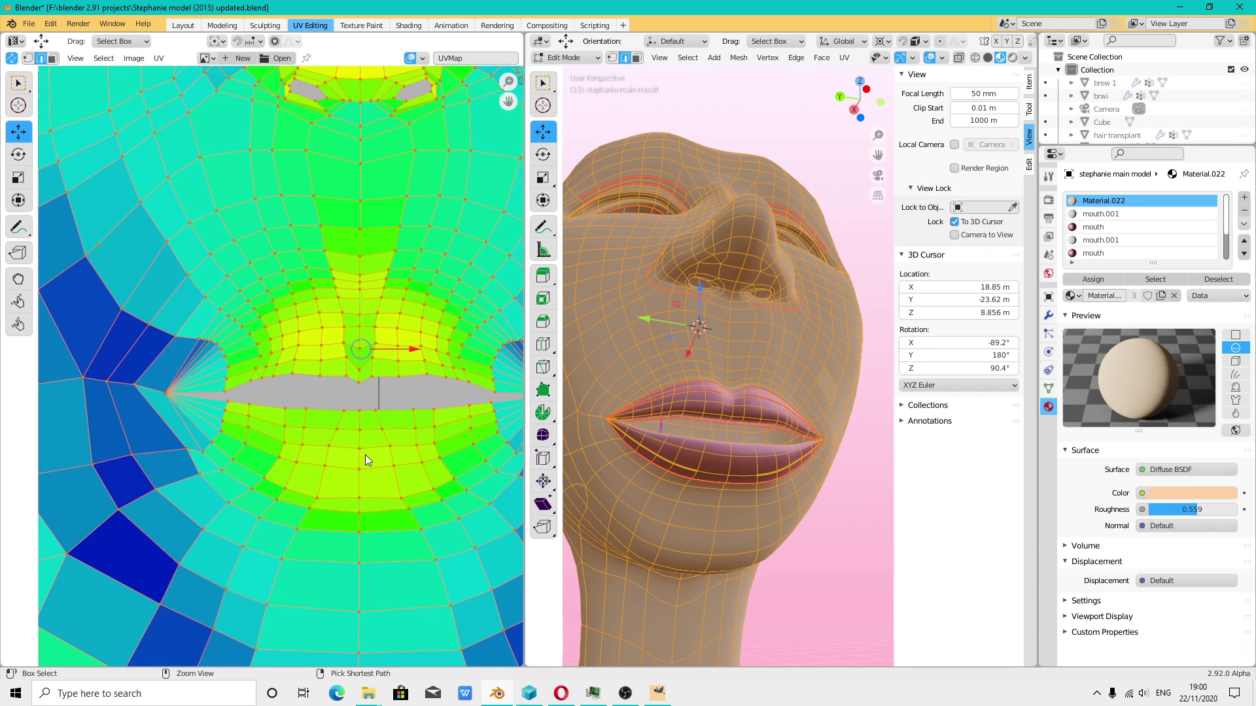
{"action": "scroll", "coordinate": [378, 434], "scroll_direction": "up", "scroll_amount": 1}
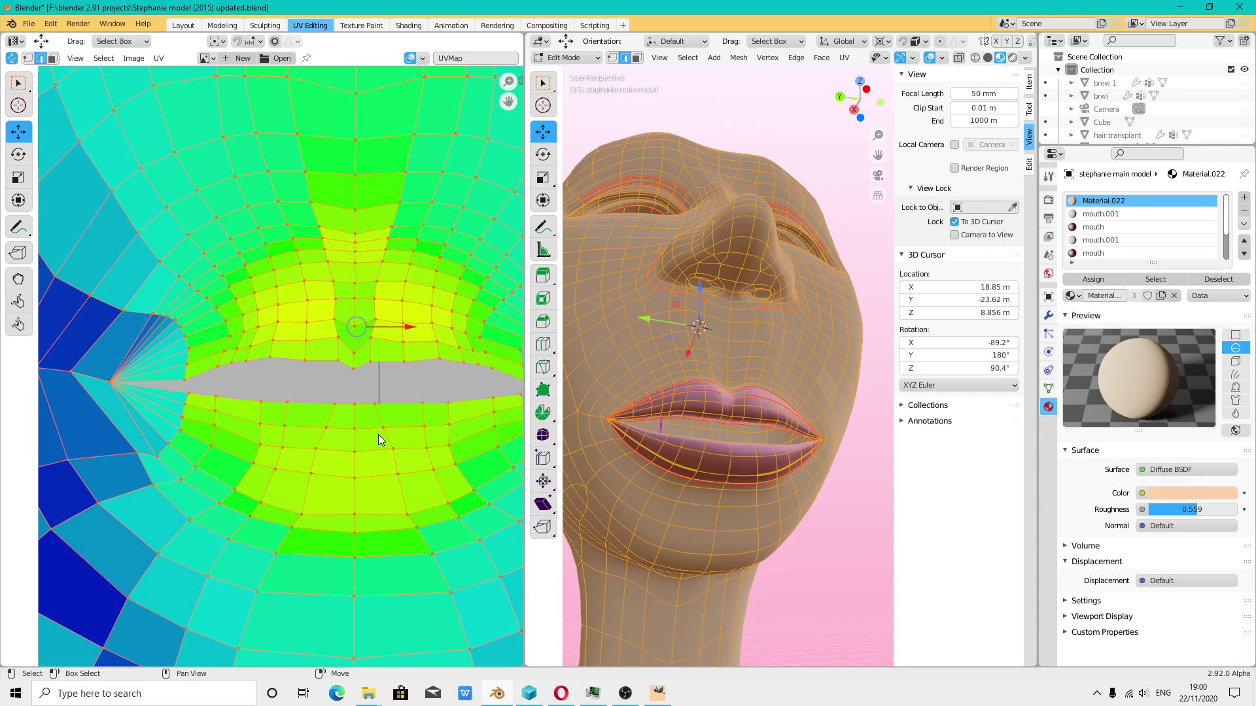
{"action": "left_click", "coordinate": [18, 105]}
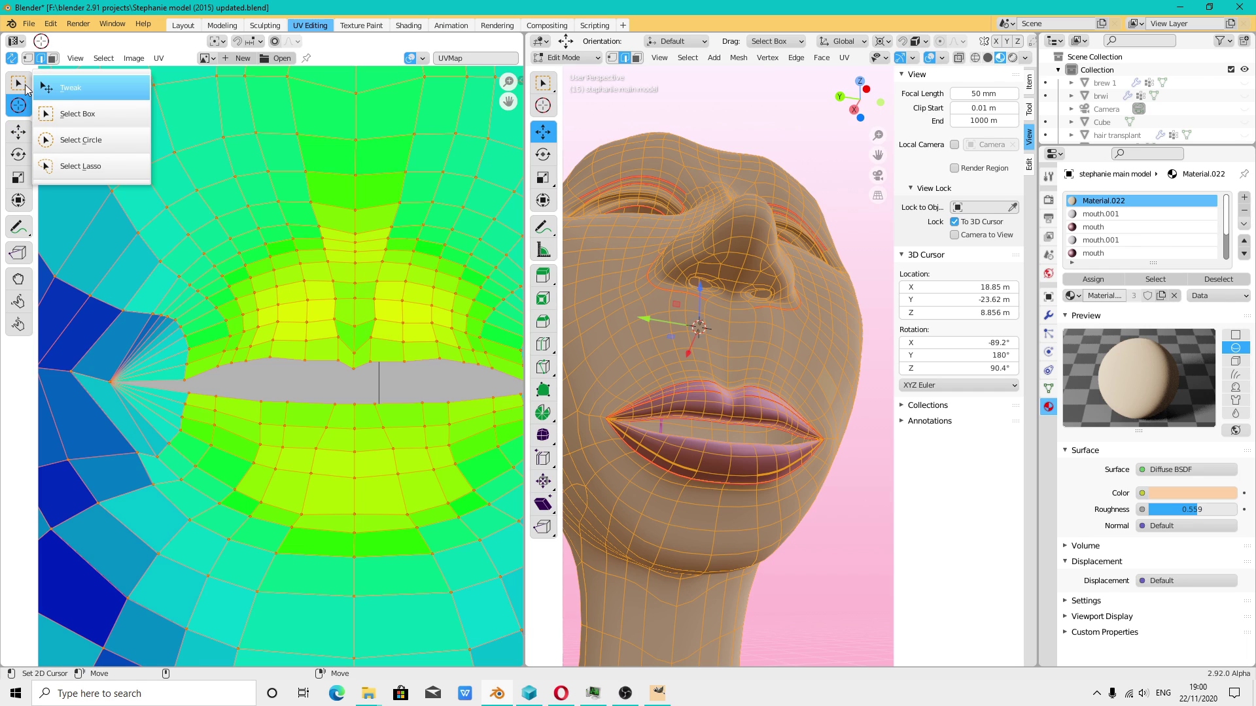
- Circle-select the first lower-lip UV vertices in the UV editor
{"action": "left_click", "coordinate": [80, 140]}
{"action": "mouse_move", "coordinate": [347, 429]}
{"action": "left_mouse_down"}
{"action": "mouse_move", "coordinate": [345, 482]}
{"action": "mouse_move", "coordinate": [338, 437]}
{"action": "mouse_move", "coordinate": [269, 467]}
{"action": "mouse_move", "coordinate": [254, 423]}
{"action": "mouse_move", "coordinate": [213, 451]}
{"action": "mouse_move", "coordinate": [170, 415]}
{"action": "left_mouse_up"}
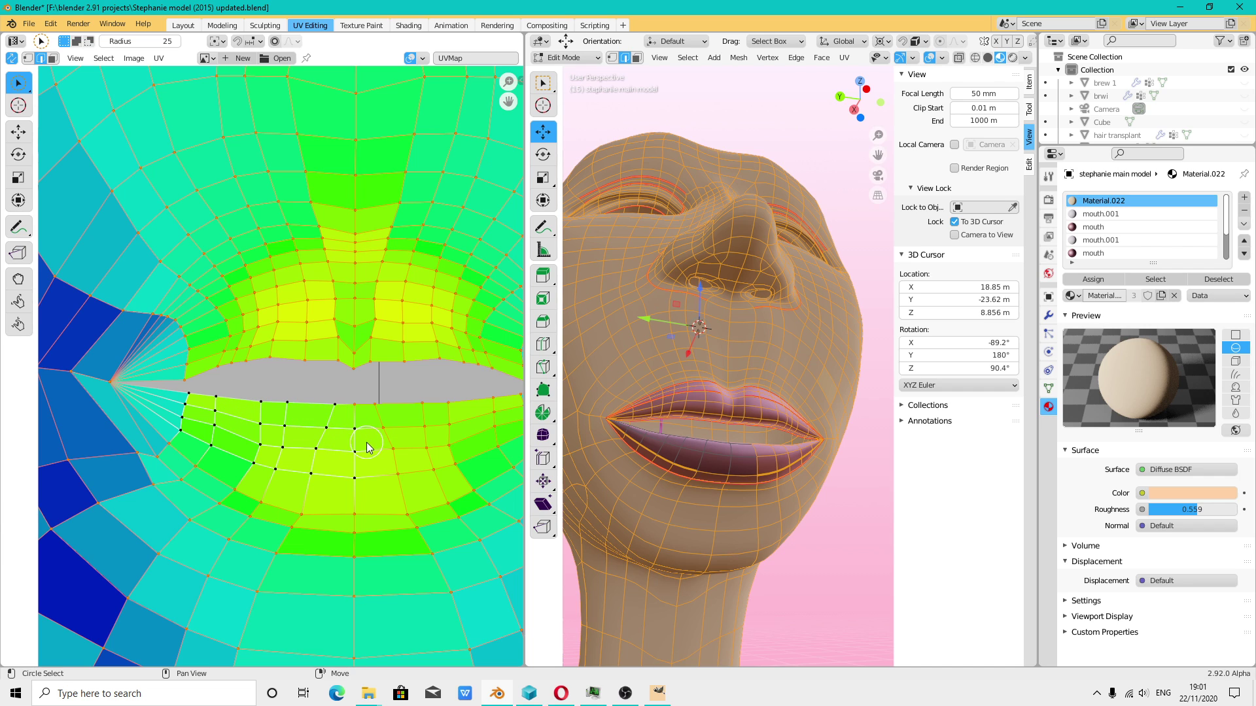
{"action": "left_click_drag", "start_coordinate": [364, 443], "coordinate": [405, 445]}
{"action": "scroll", "coordinate": [403, 438], "scroll_direction": "down", "scroll_amount": 3}
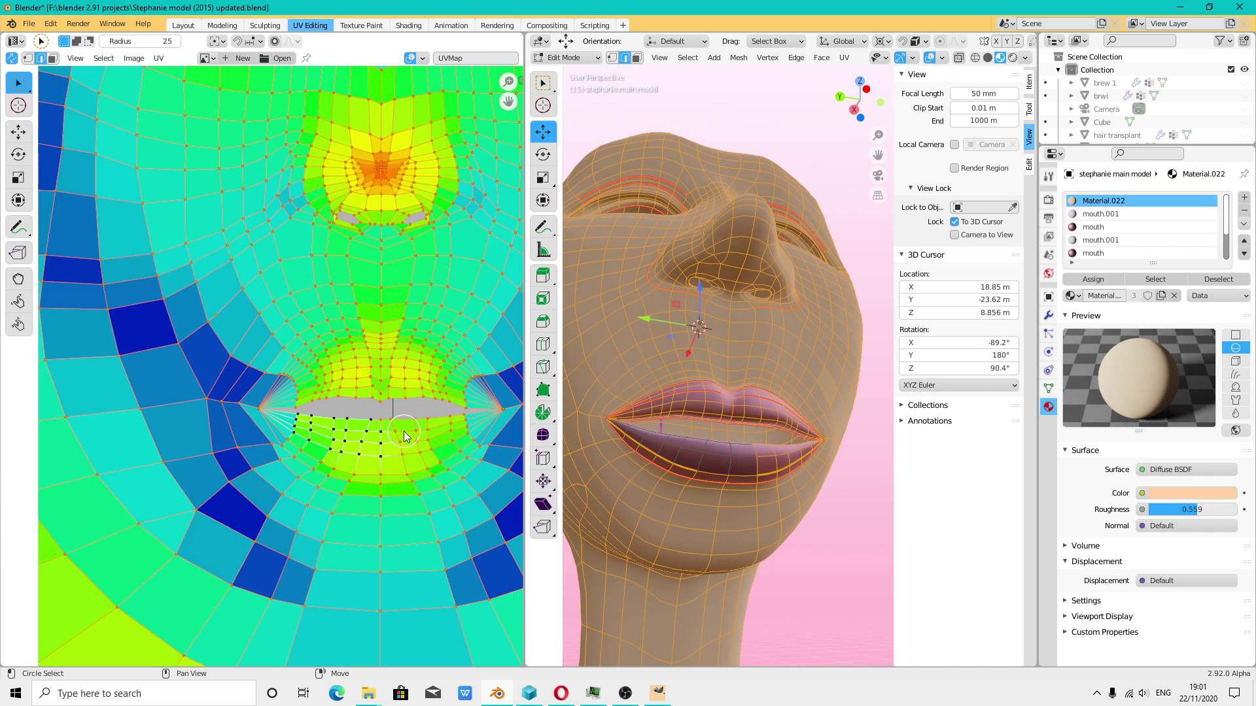
{"action": "mouse_move", "coordinate": [414, 444]}
{"action": "left_mouse_down"}
{"action": "mouse_move", "coordinate": [458, 431]}
{"action": "mouse_move", "coordinate": [456, 376]}
{"action": "mouse_move", "coordinate": [432, 392]}
{"action": "mouse_move", "coordinate": [422, 358]}
{"action": "mouse_move", "coordinate": [432, 340]}
{"action": "mouse_move", "coordinate": [407, 391]}
{"action": "mouse_move", "coordinate": [409, 355]}
{"action": "mouse_move", "coordinate": [377, 394]}
{"action": "mouse_move", "coordinate": [385, 361]}
{"action": "mouse_move", "coordinate": [364, 393]}
{"action": "mouse_move", "coordinate": [350, 337]}
{"action": "mouse_move", "coordinate": [348, 391]}
{"action": "mouse_move", "coordinate": [329, 343]}
{"action": "mouse_move", "coordinate": [304, 406]}
{"action": "left_mouse_up"}
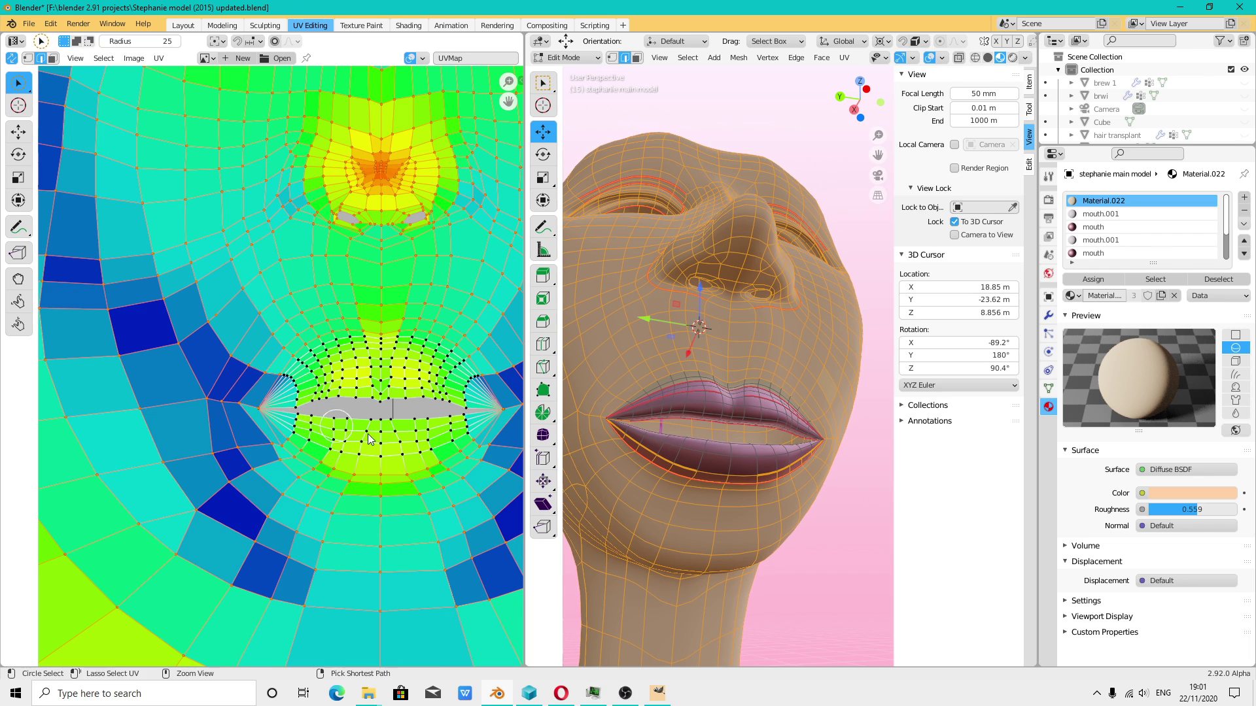
- Finish selecting the remaining lip UV vertices and switch to the Move tool
{"action": "left_click", "coordinate": [18, 131]}
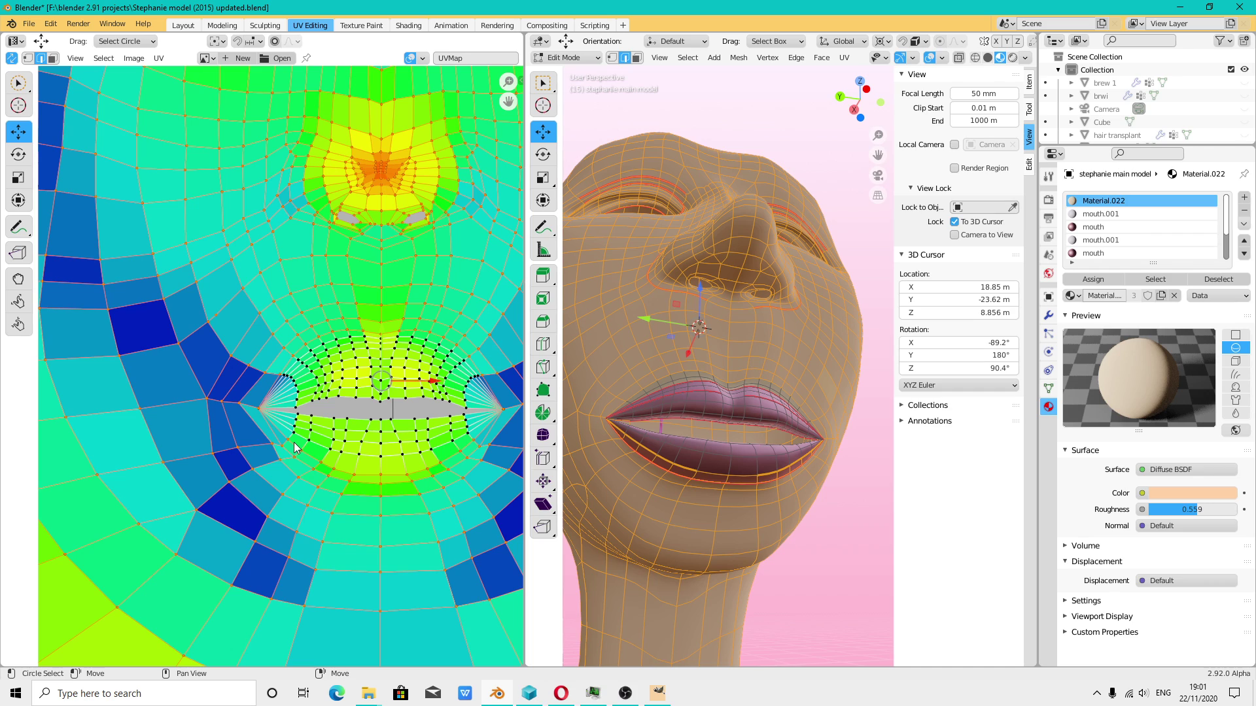
{"action": "left_click", "coordinate": [18, 107]}
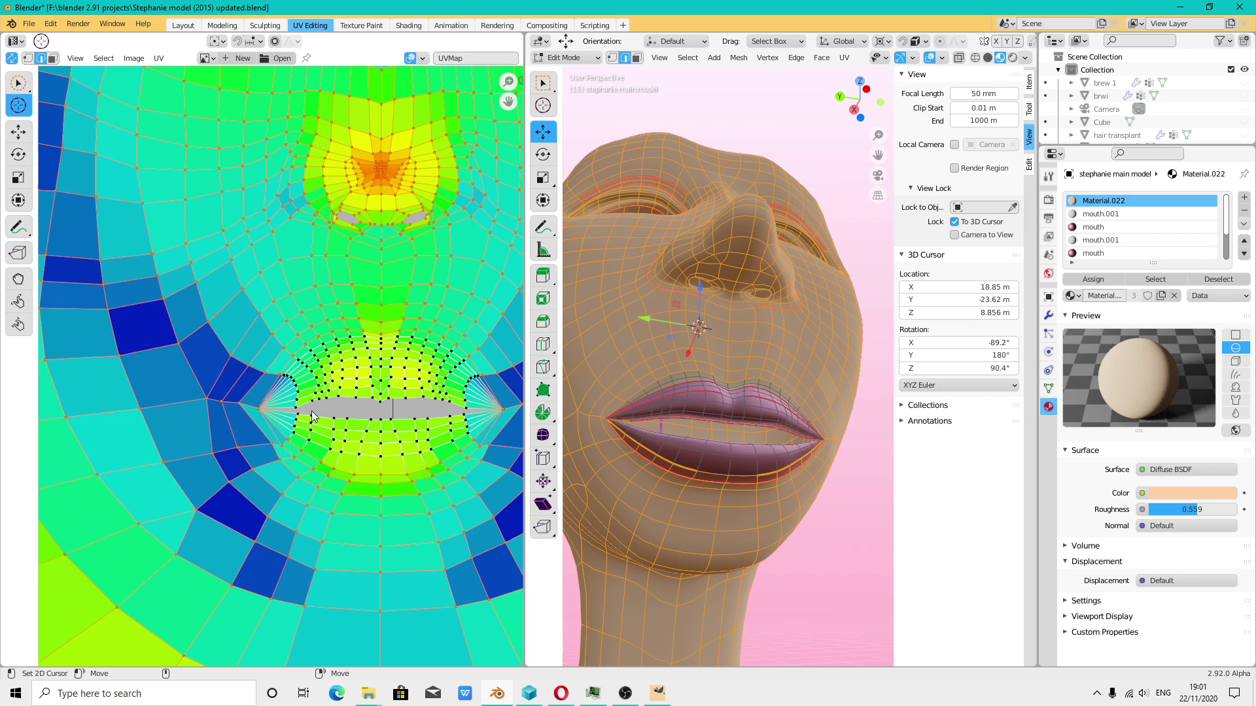
{"action": "left_click", "coordinate": [18, 83]}
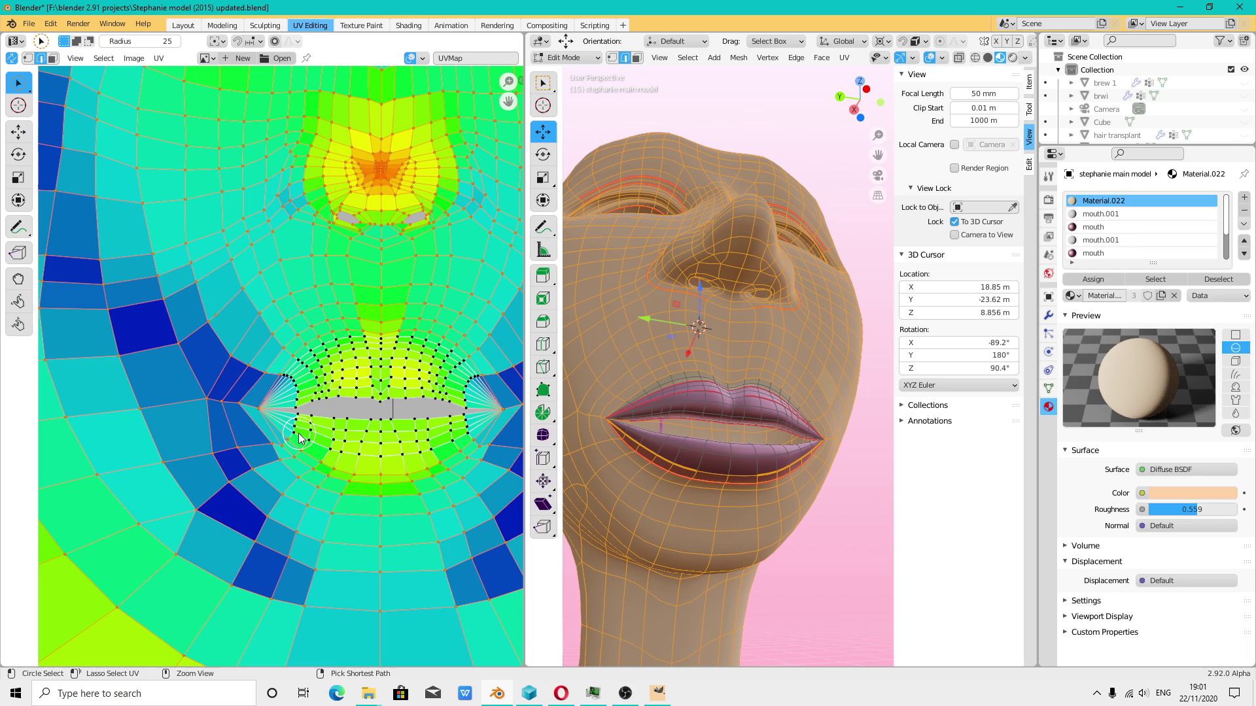
{"action": "left_click_drag", "start_coordinate": [304, 448], "coordinate": [393, 466]}
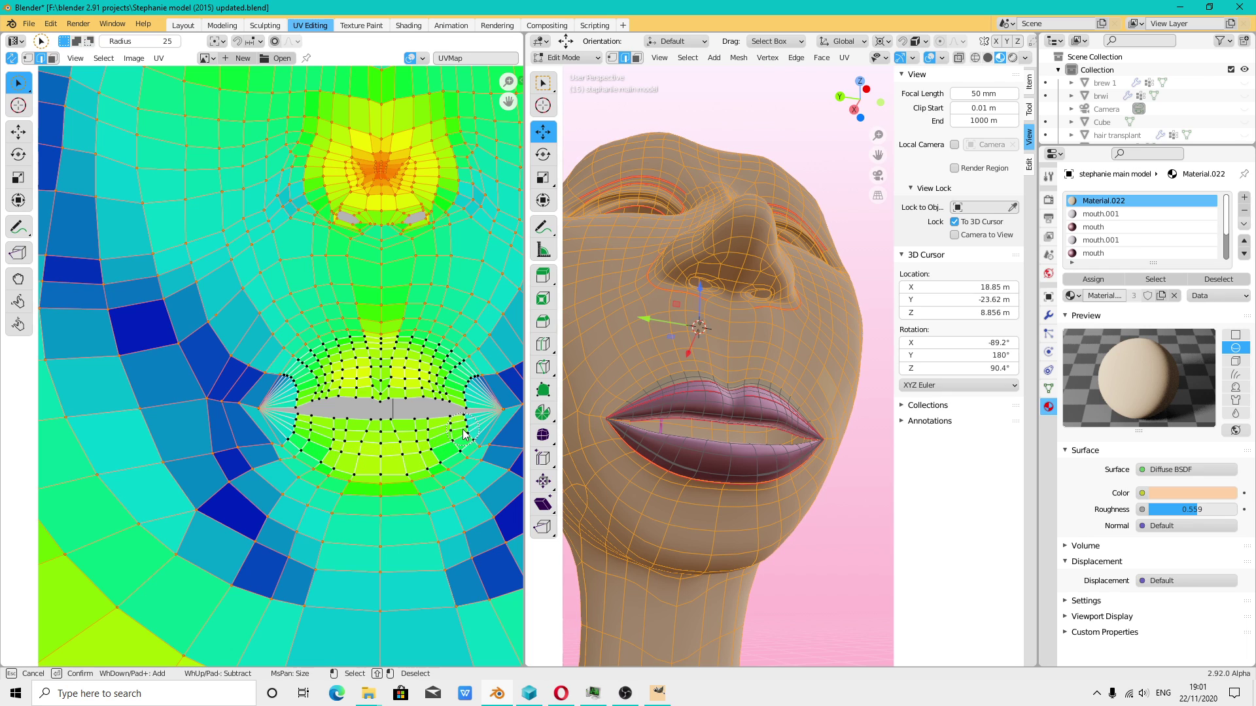
{"action": "left_click_drag", "start_coordinate": [464, 433], "coordinate": [416, 373]}
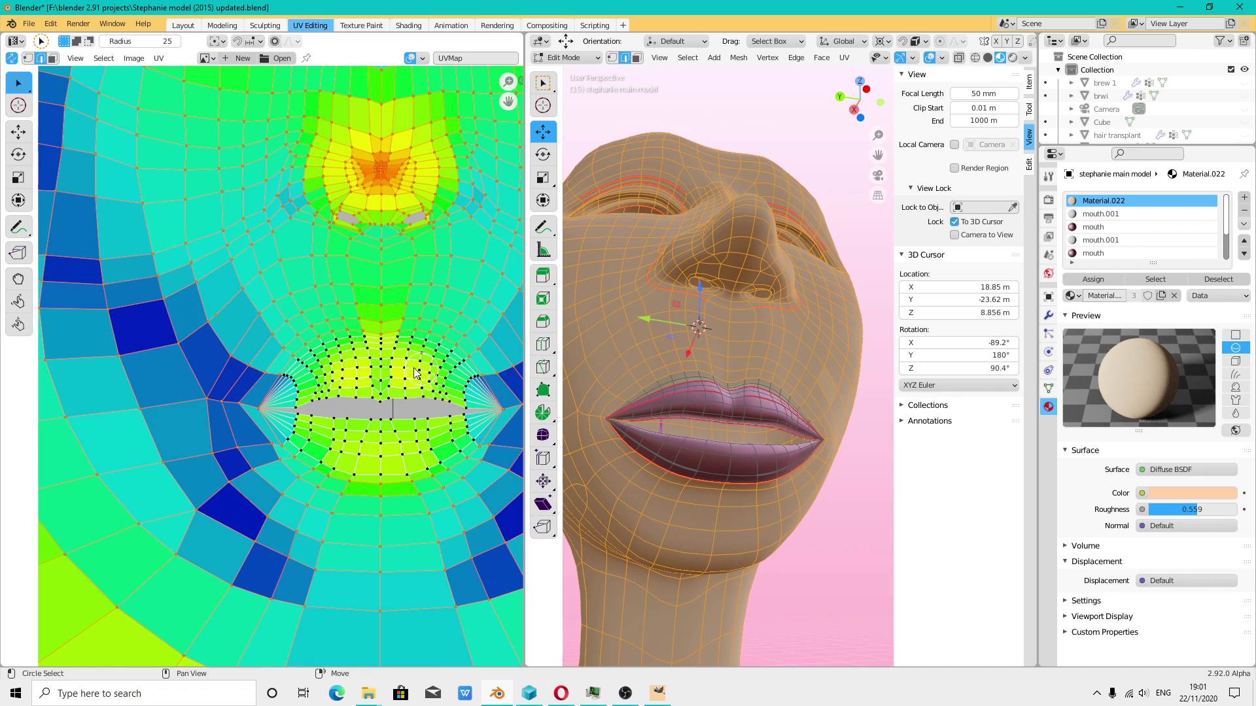
{"action": "left_click", "coordinate": [17, 131]}
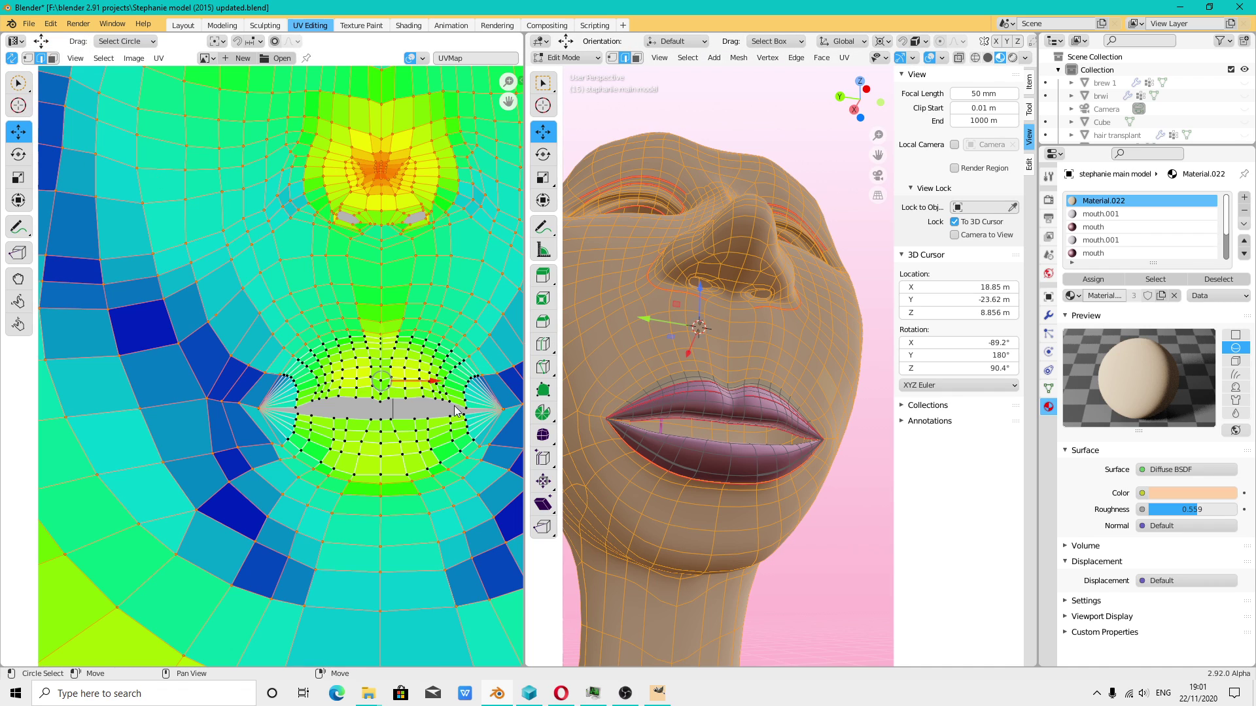
{"action": "scroll", "coordinate": [347, 344], "scroll_direction": "up", "scroll_amount": 1}
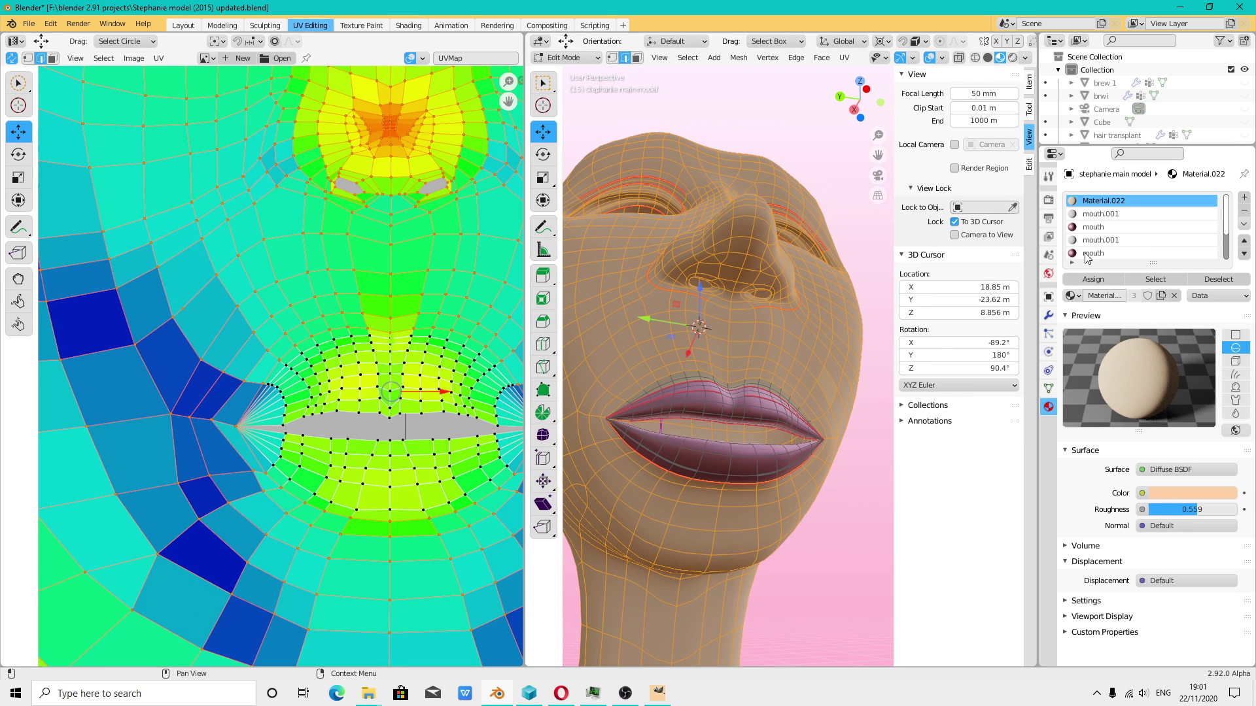
- Assign the glowa material slot to the selected face mesh
{"action": "scroll", "coordinate": [1106, 242], "scroll_direction": "down", "scroll_amount": 3}
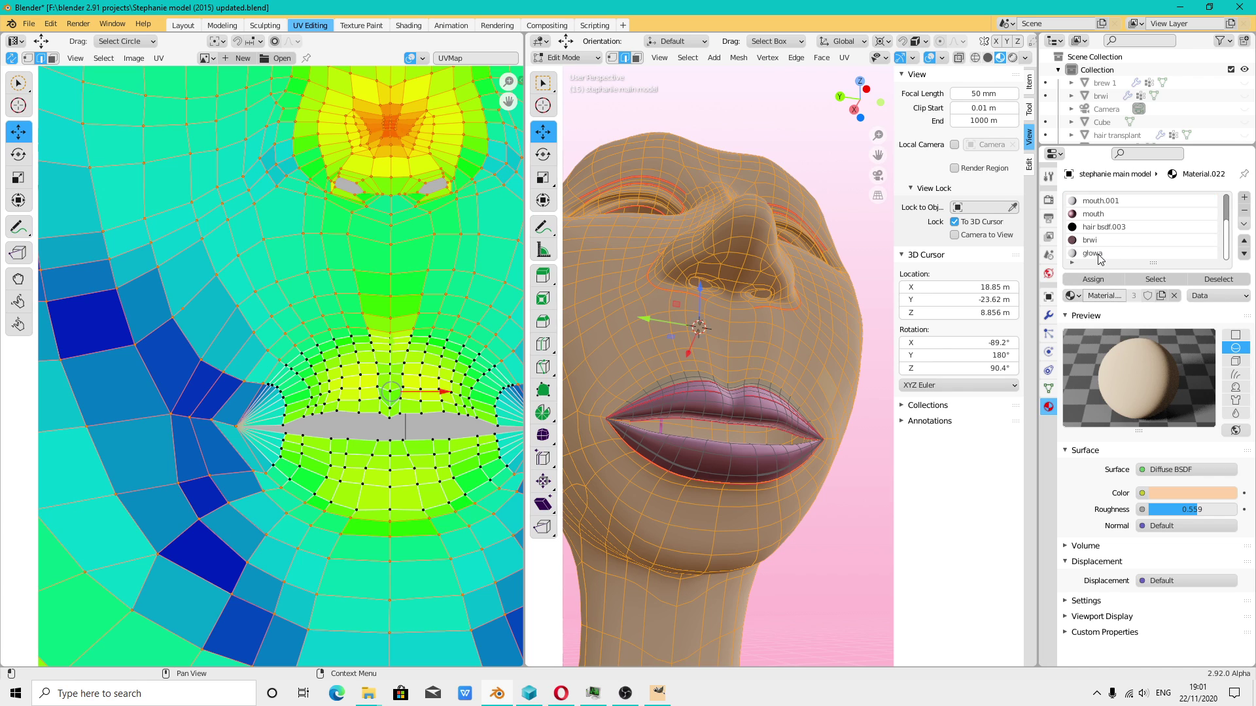
{"action": "left_click", "coordinate": [1092, 254]}
{"action": "left_click", "coordinate": [1093, 280]}
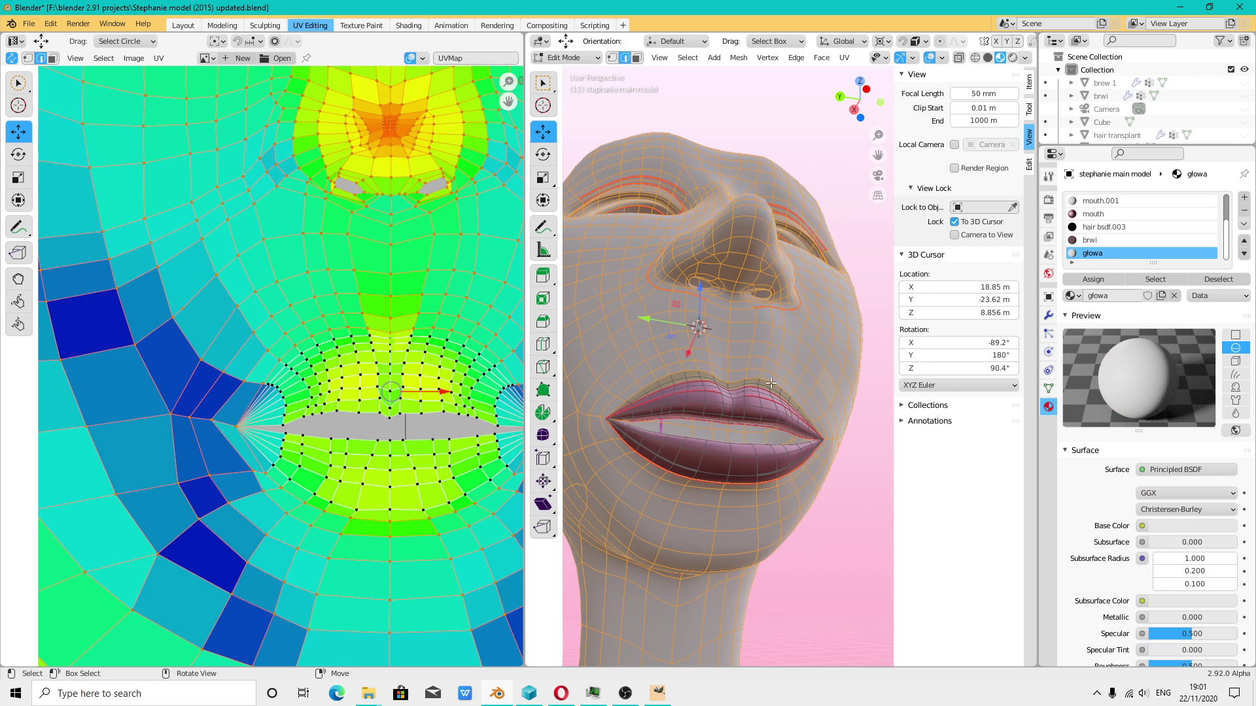
{"action": "middle_click_drag", "start_coordinate": [712, 410], "coordinate": [671, 476]}
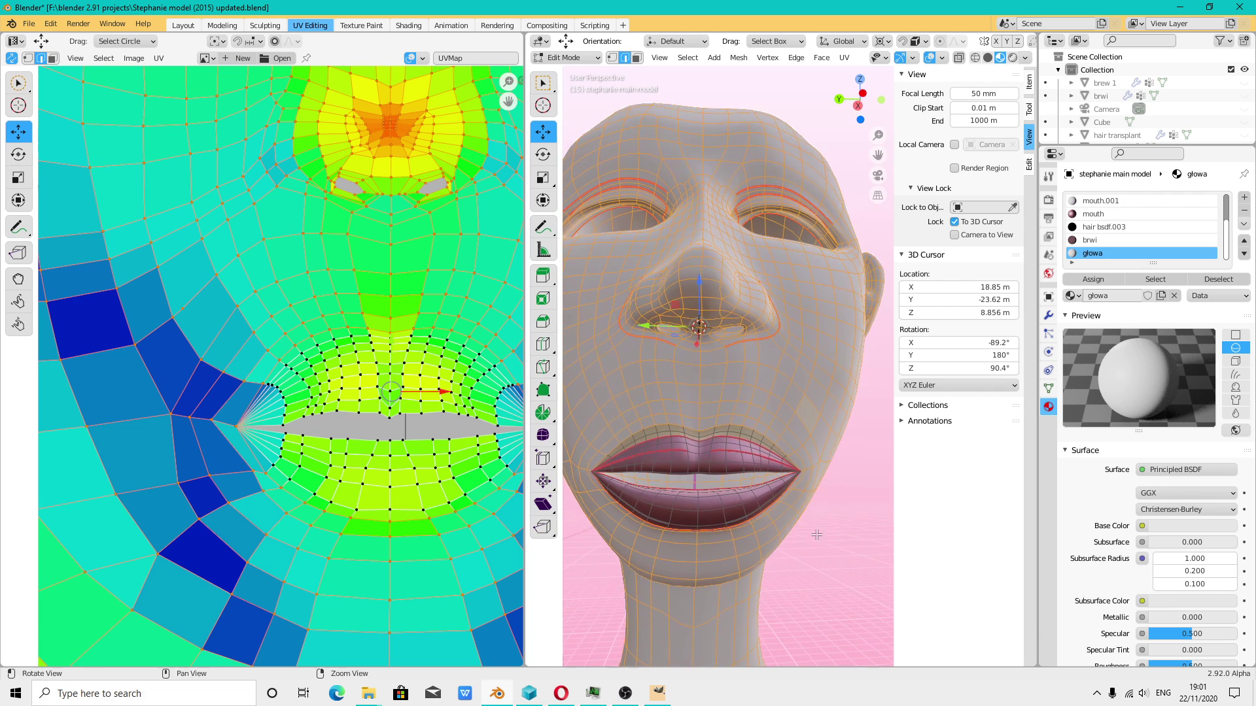
{"action": "scroll", "coordinate": [671, 476], "scroll_direction": "up", "scroll_amount": 2}
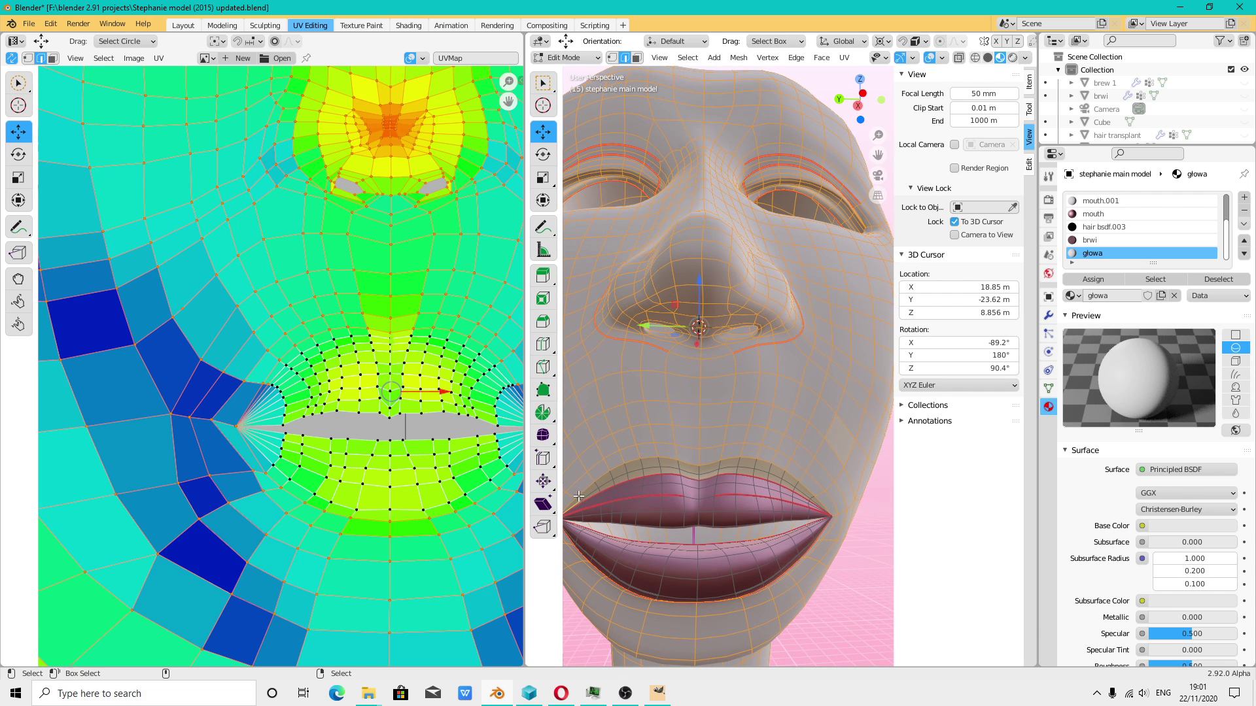
- In face select mode, select the five small faces along the upper lip edge
{"action": "left_click", "coordinate": [52, 57]}
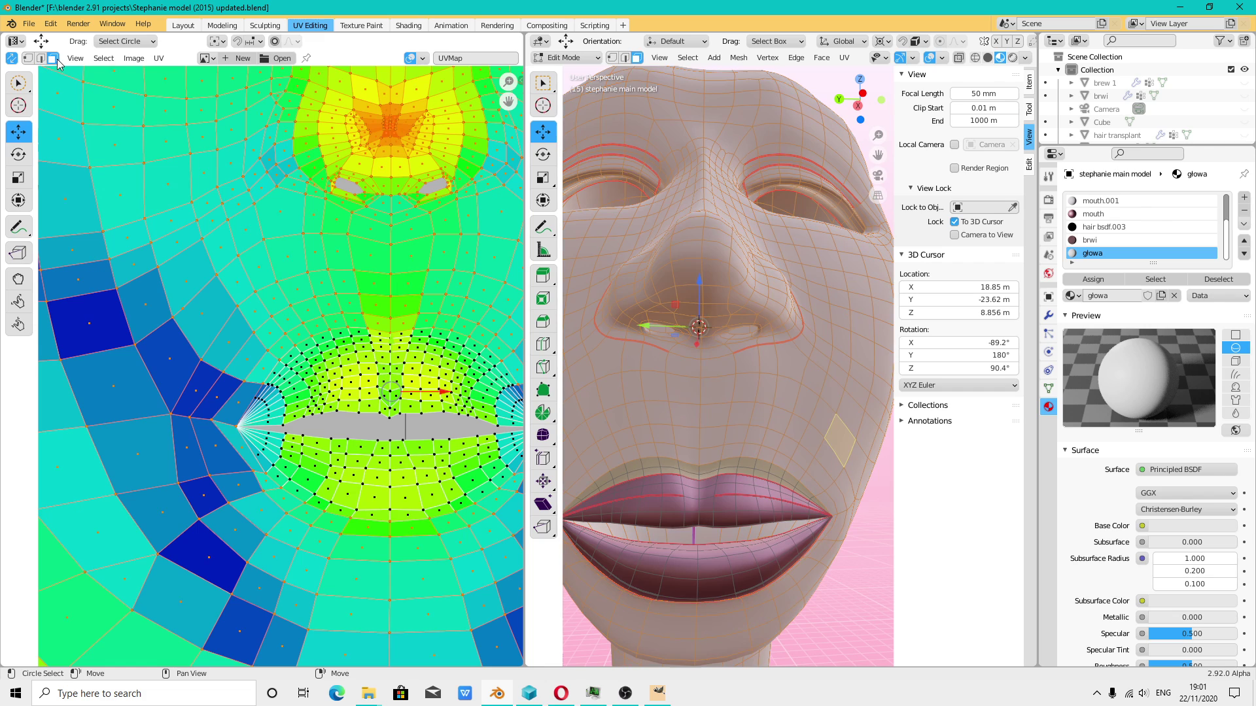
{"action": "left_click", "coordinate": [579, 498]}
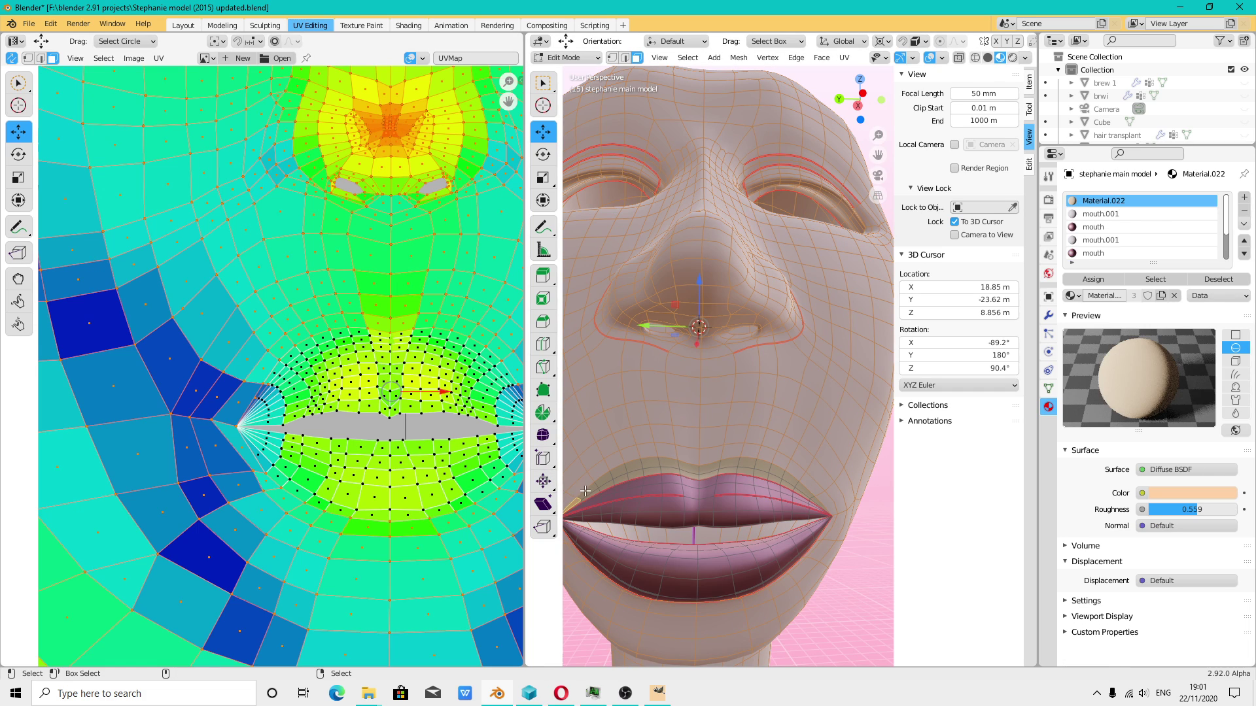
{"action": "left_click", "coordinate": [634, 466]}
{"action": "left_click", "coordinate": [693, 466]}
{"action": "left_click", "coordinate": [730, 470]}
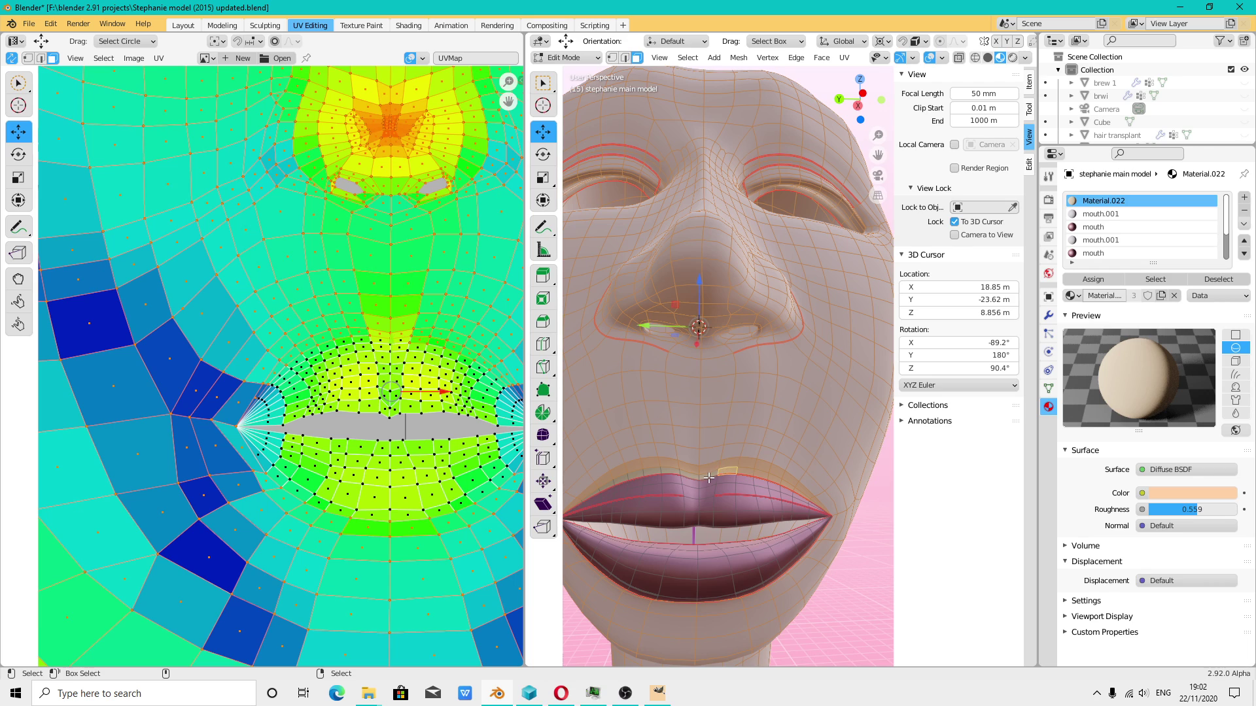
{"action": "left_click", "coordinate": [627, 478]}
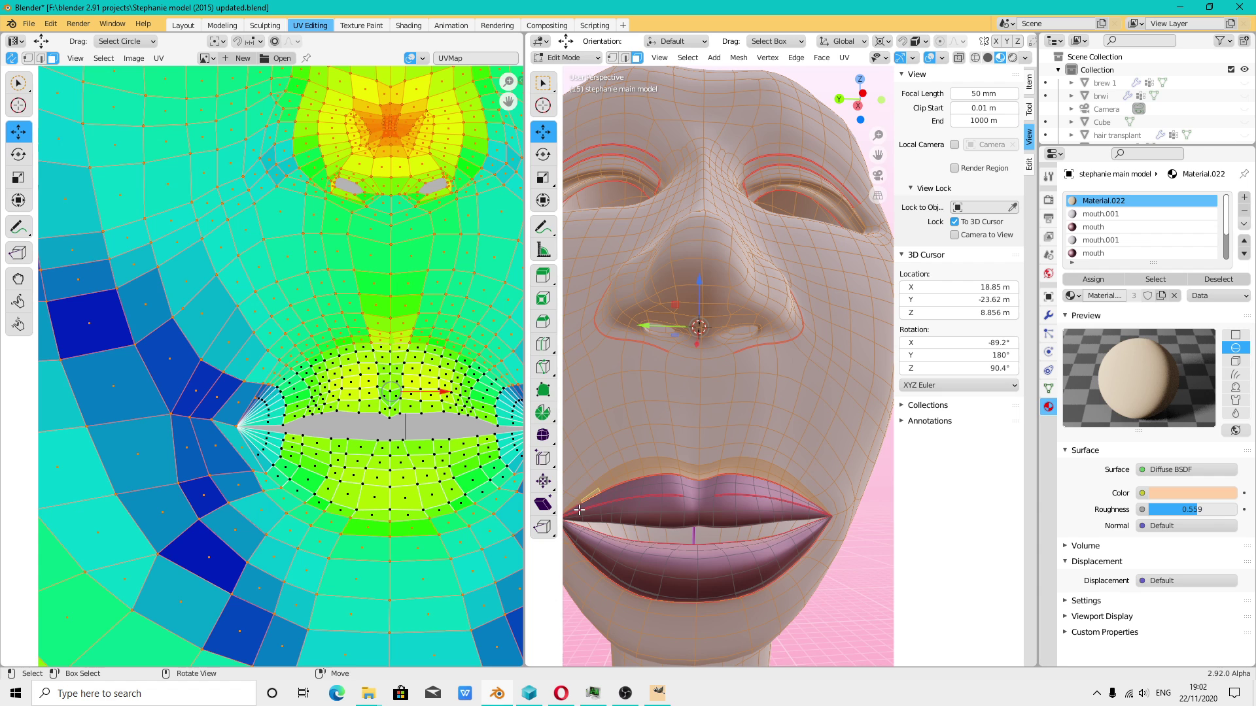
- Assign glowa to the selected upper-lip faces as well
{"action": "scroll", "coordinate": [567, 512], "scroll_direction": "up", "scroll_amount": 1}
{"action": "scroll", "coordinate": [632, 552], "scroll_direction": "up", "scroll_amount": 1}
{"action": "scroll", "coordinate": [680, 547], "scroll_direction": "up", "scroll_amount": 2}
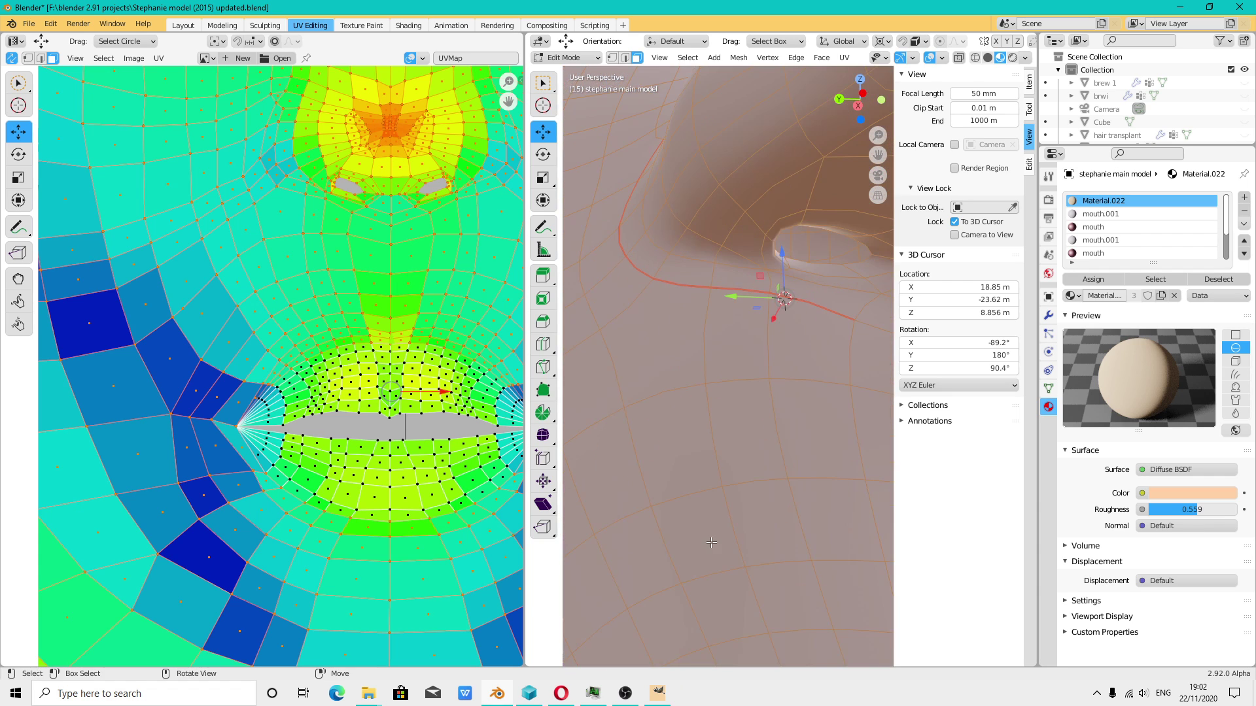
{"action": "scroll", "coordinate": [718, 543], "scroll_direction": "up", "scroll_amount": 1}
{"action": "scroll", "coordinate": [721, 368], "scroll_direction": "up", "scroll_amount": 3, "text": "shift"}
{"action": "scroll", "coordinate": [615, 414], "scroll_direction": "up", "scroll_amount": 2, "text": "shift"}
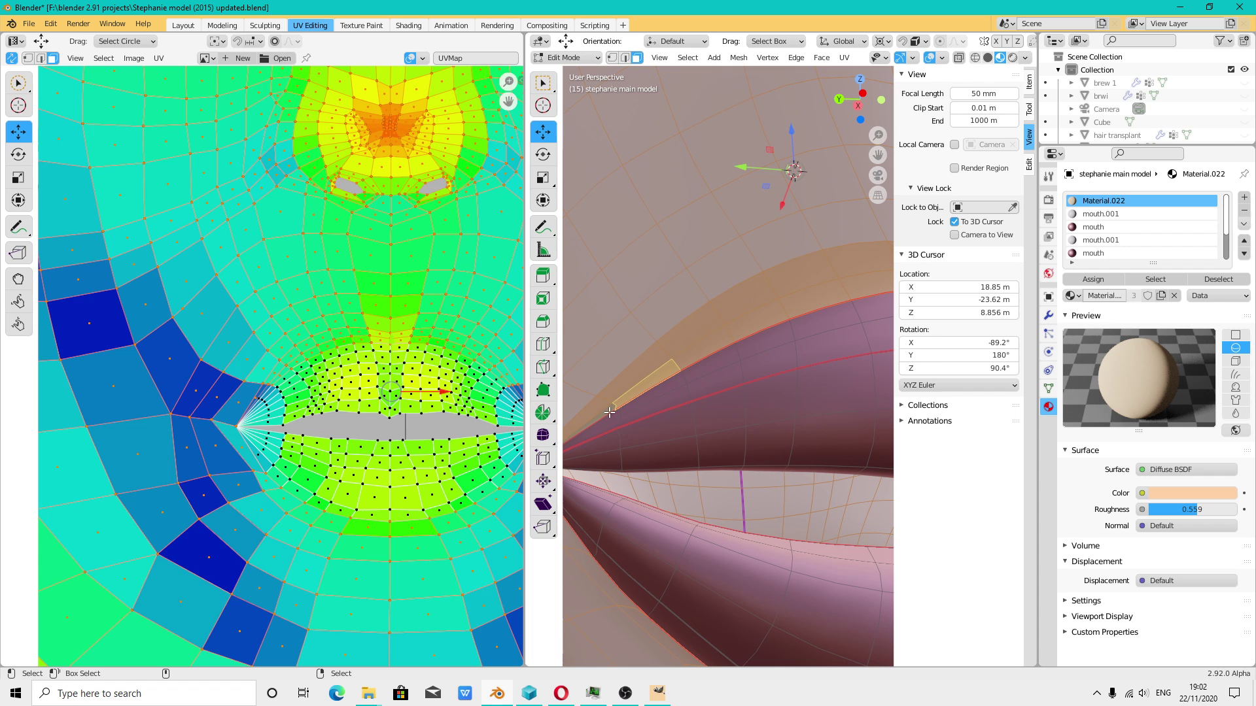
{"action": "scroll", "coordinate": [609, 412], "scroll_direction": "down", "scroll_amount": 3}
{"action": "scroll", "coordinate": [654, 419], "scroll_direction": "down", "scroll_amount": 2}
{"action": "scroll", "coordinate": [680, 424], "scroll_direction": "down", "scroll_amount": 1}
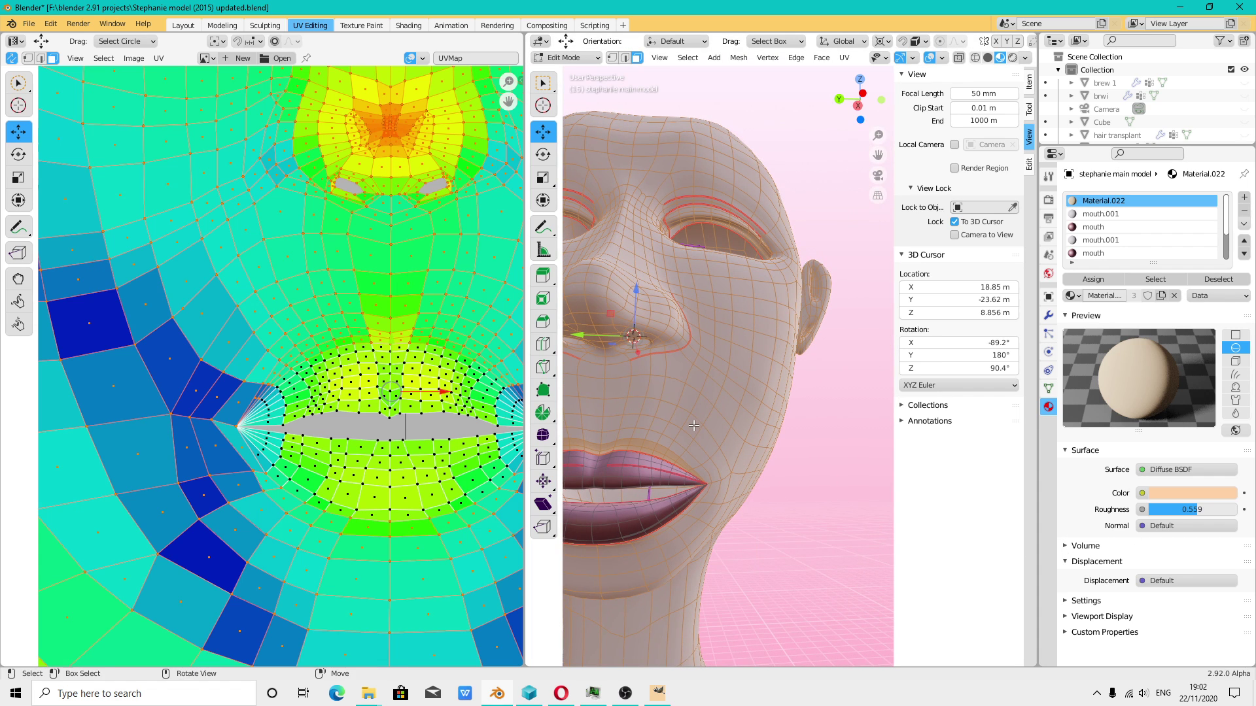
{"action": "middle_click_drag", "start_coordinate": [694, 426], "coordinate": [772, 418]}
{"action": "scroll", "coordinate": [1115, 253], "scroll_direction": "down", "scroll_amount": 3}
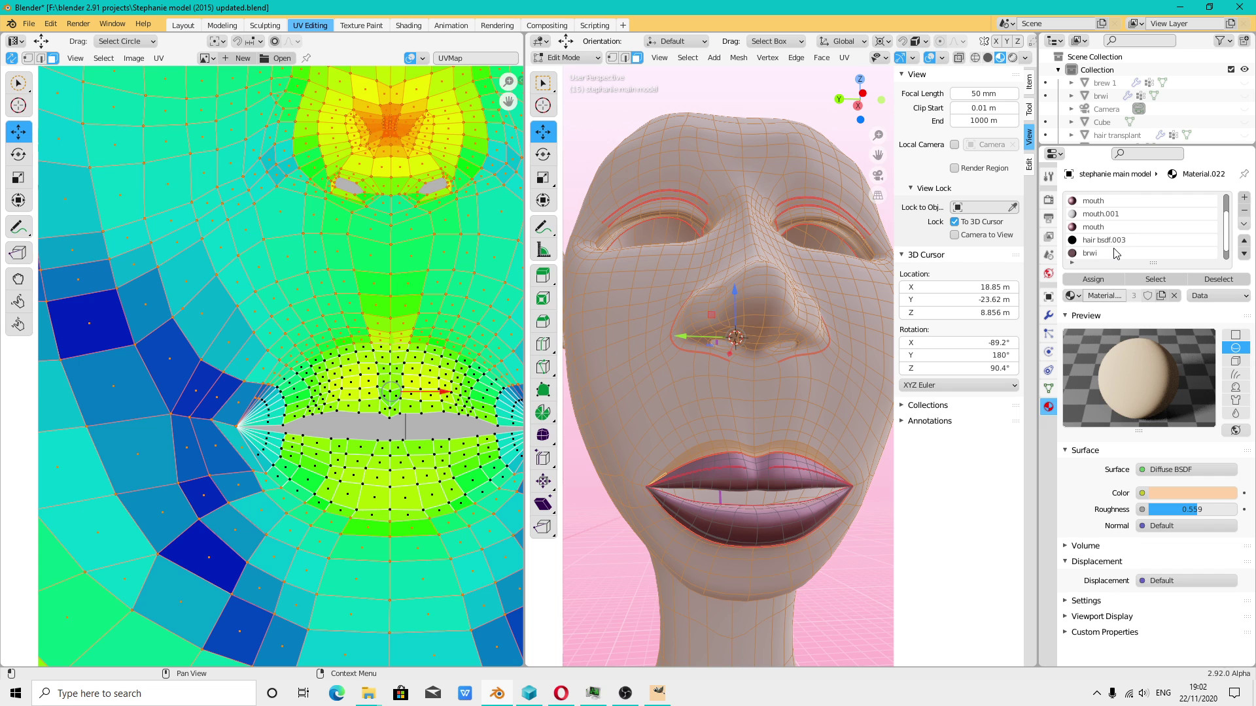
{"action": "scroll", "coordinate": [1108, 216], "scroll_direction": "down", "scroll_amount": 1}
{"action": "left_click", "coordinate": [1098, 254]}
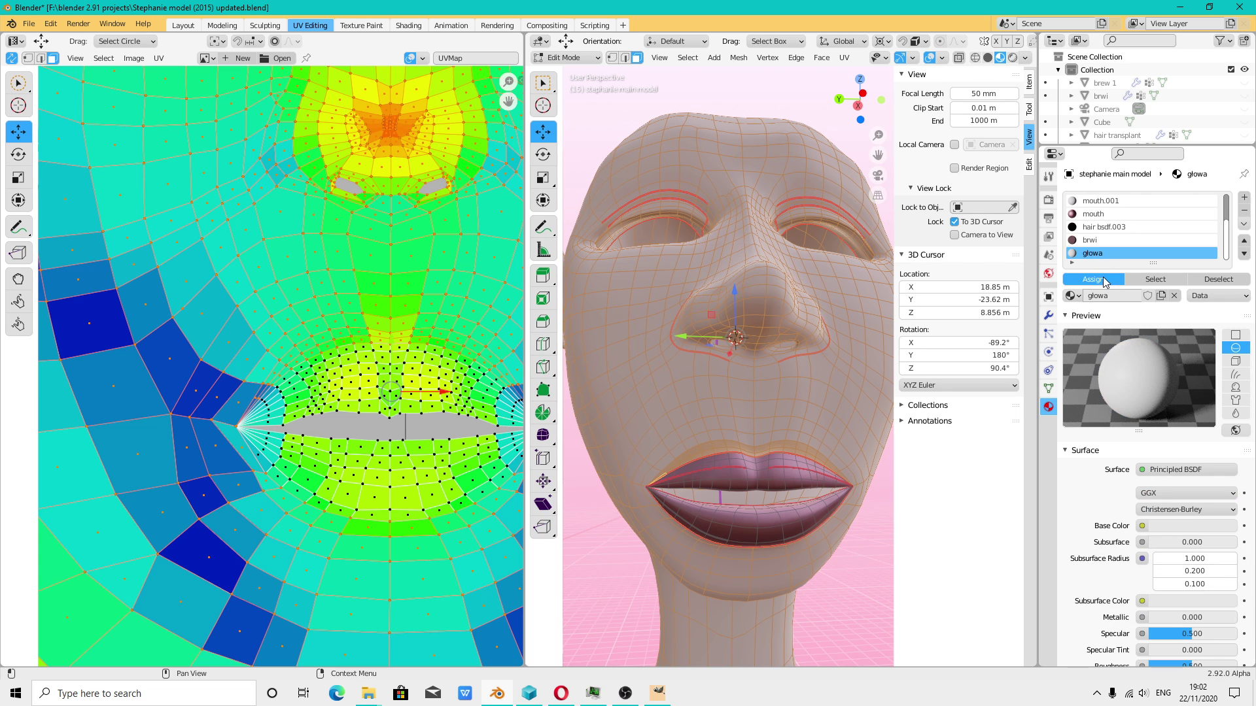
{"action": "middle_click_drag", "start_coordinate": [863, 480], "coordinate": [752, 484]}
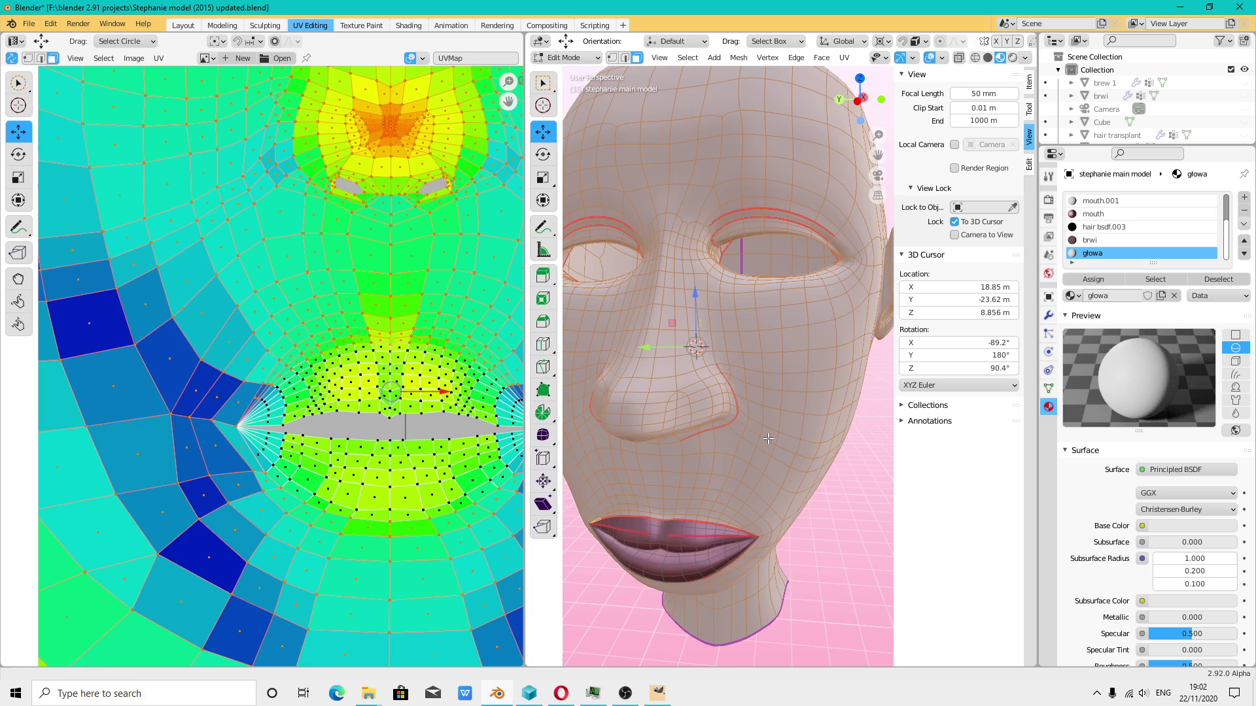
{"action": "scroll", "coordinate": [379, 387], "scroll_direction": "down", "scroll_amount": 5}
{"action": "scroll", "coordinate": [392, 379], "scroll_direction": "down", "scroll_amount": 2}
{"action": "scroll", "coordinate": [419, 393], "scroll_direction": "down", "scroll_amount": 3}
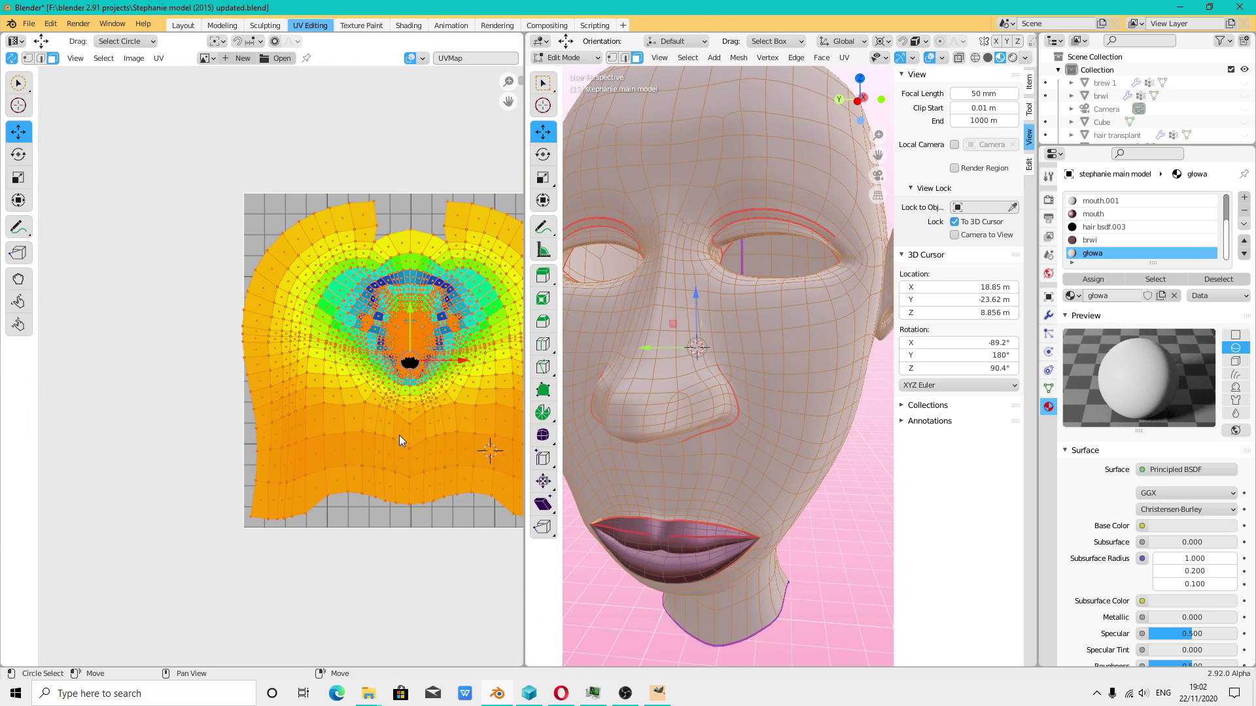
- Connect an Image Texture to the glowa material's Base Color and browse for its image
{"action": "middle_click_drag", "start_coordinate": [399, 434], "coordinate": [293, 458]}
{"action": "left_click", "coordinate": [424, 59]}
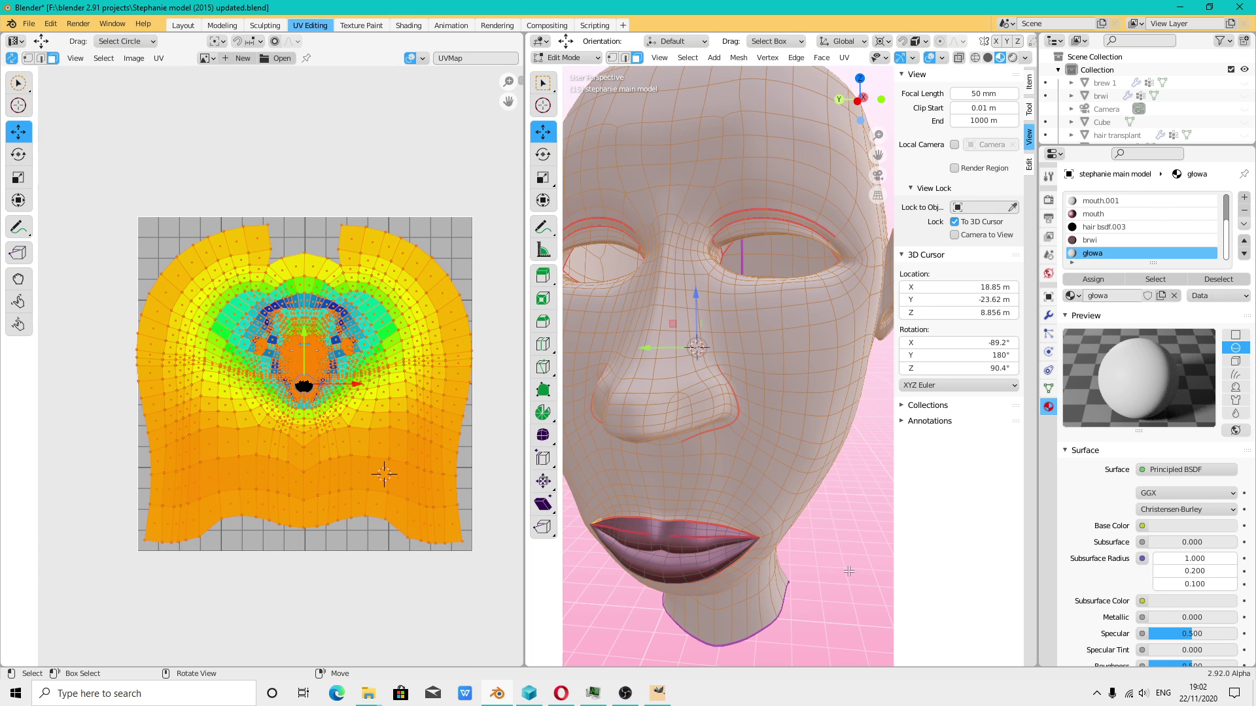
{"action": "mouse_move", "coordinate": [753, 510]}
{"action": "middle_mouse_down"}
{"action": "mouse_move", "coordinate": [864, 521]}
{"action": "mouse_move", "coordinate": [855, 545]}
{"action": "mouse_move", "coordinate": [834, 553]}
{"action": "middle_mouse_up"}
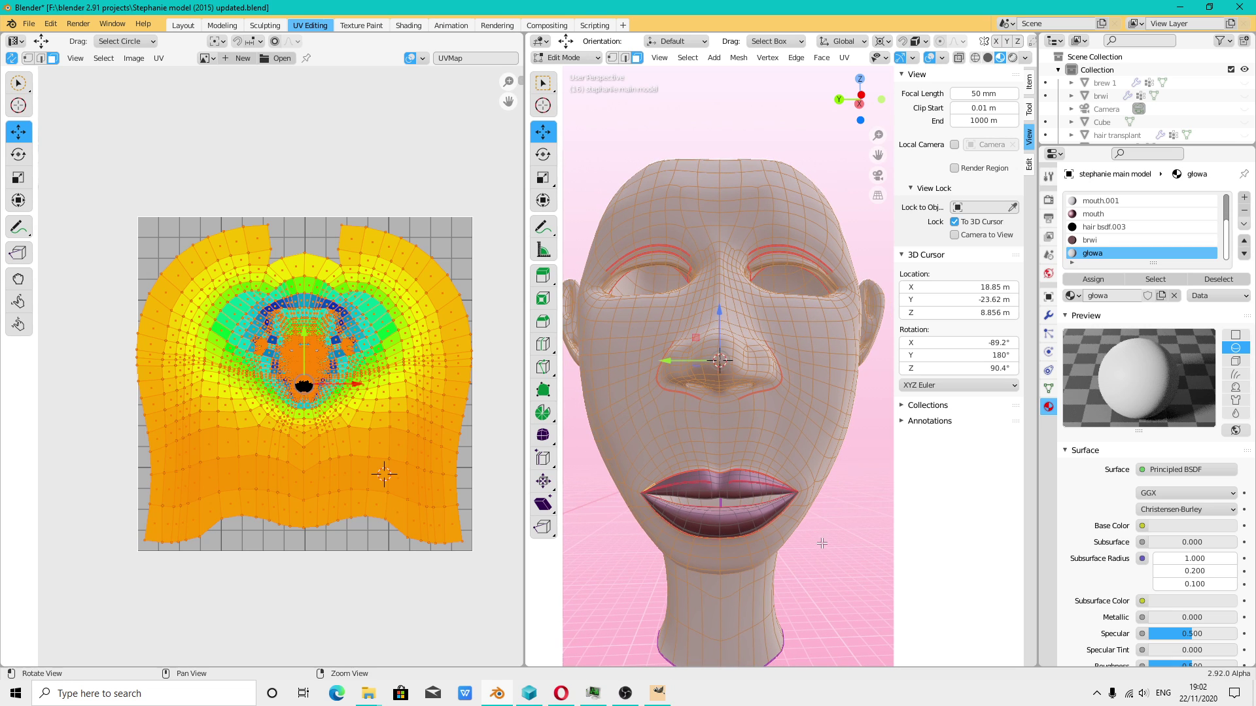
{"action": "scroll", "coordinate": [1199, 539], "scroll_direction": "down", "scroll_amount": 3}
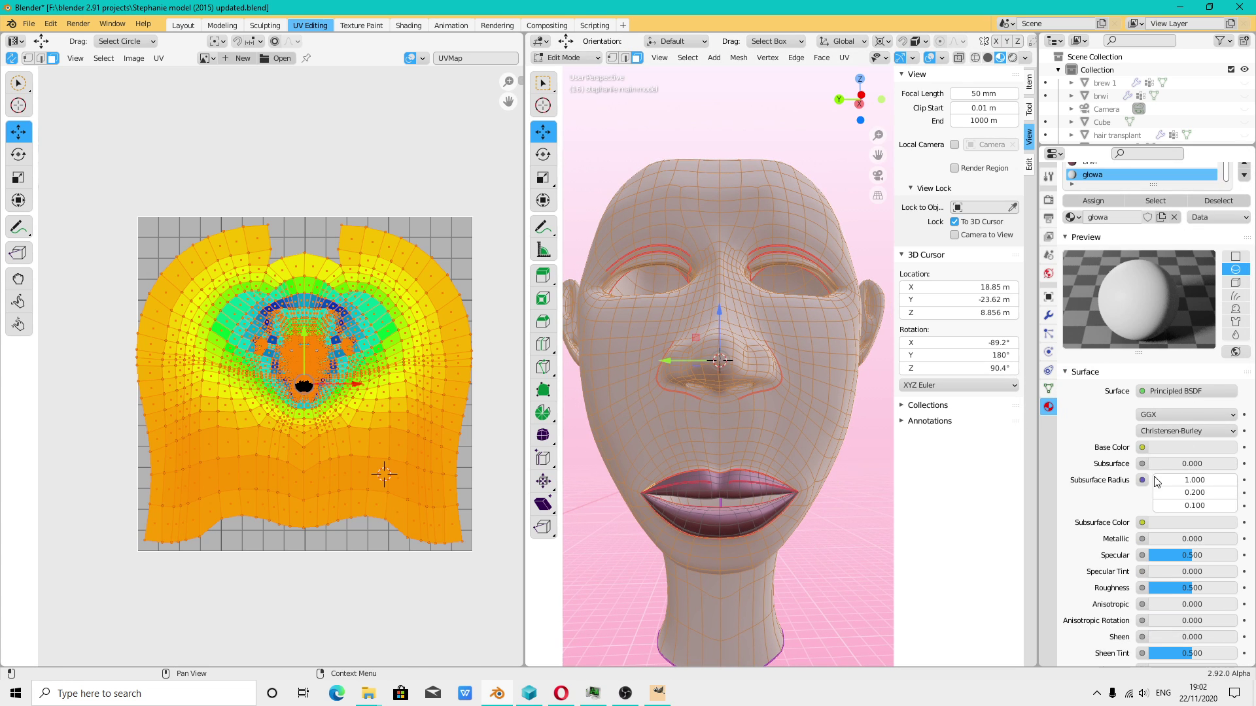
{"action": "left_click", "coordinate": [1142, 447]}
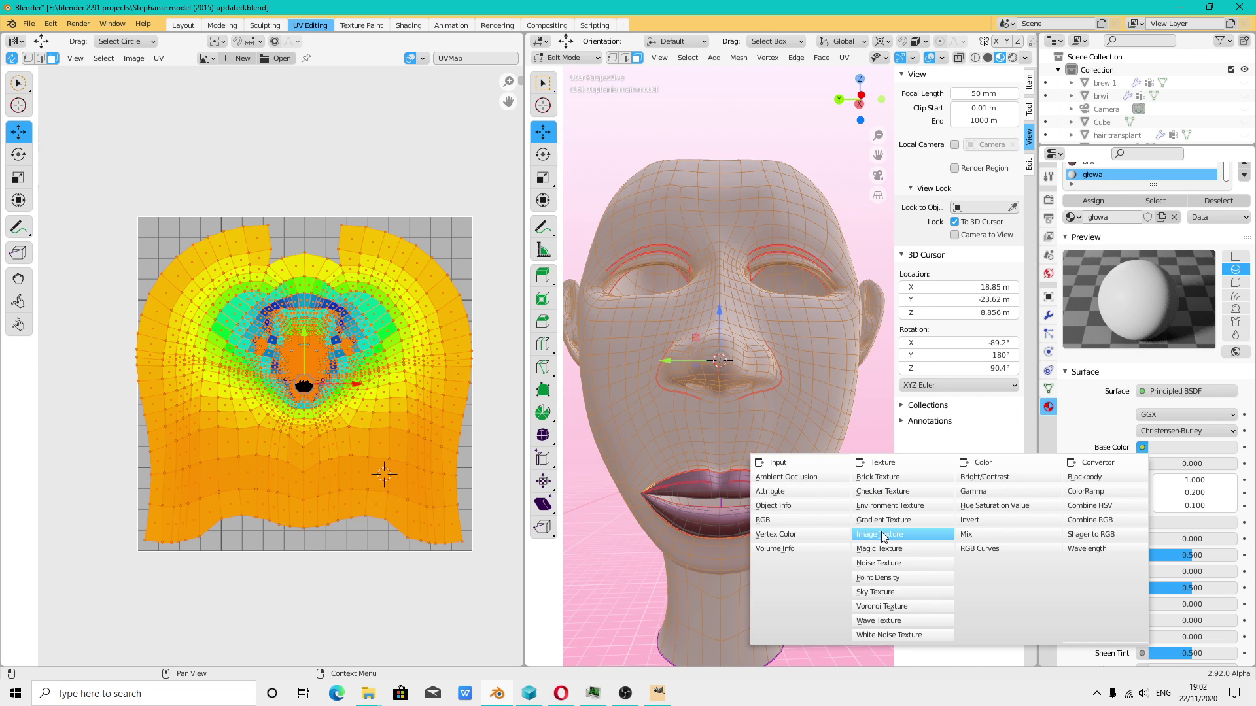
{"action": "left_click", "coordinate": [902, 535]}
{"action": "left_click", "coordinate": [1197, 464]}
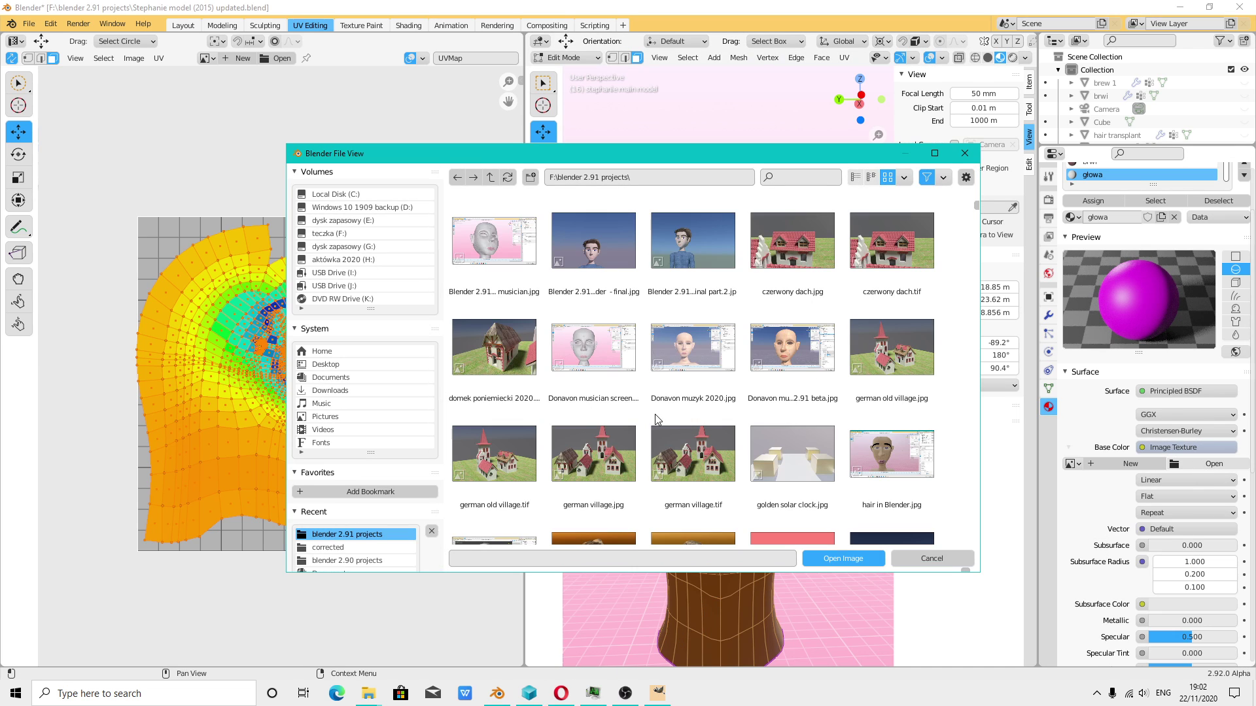
- Navigate the file browser to F:\blender 2.91 projects using a detailed list view
{"action": "scroll", "coordinate": [361, 458], "scroll_direction": "down", "scroll_amount": 3}
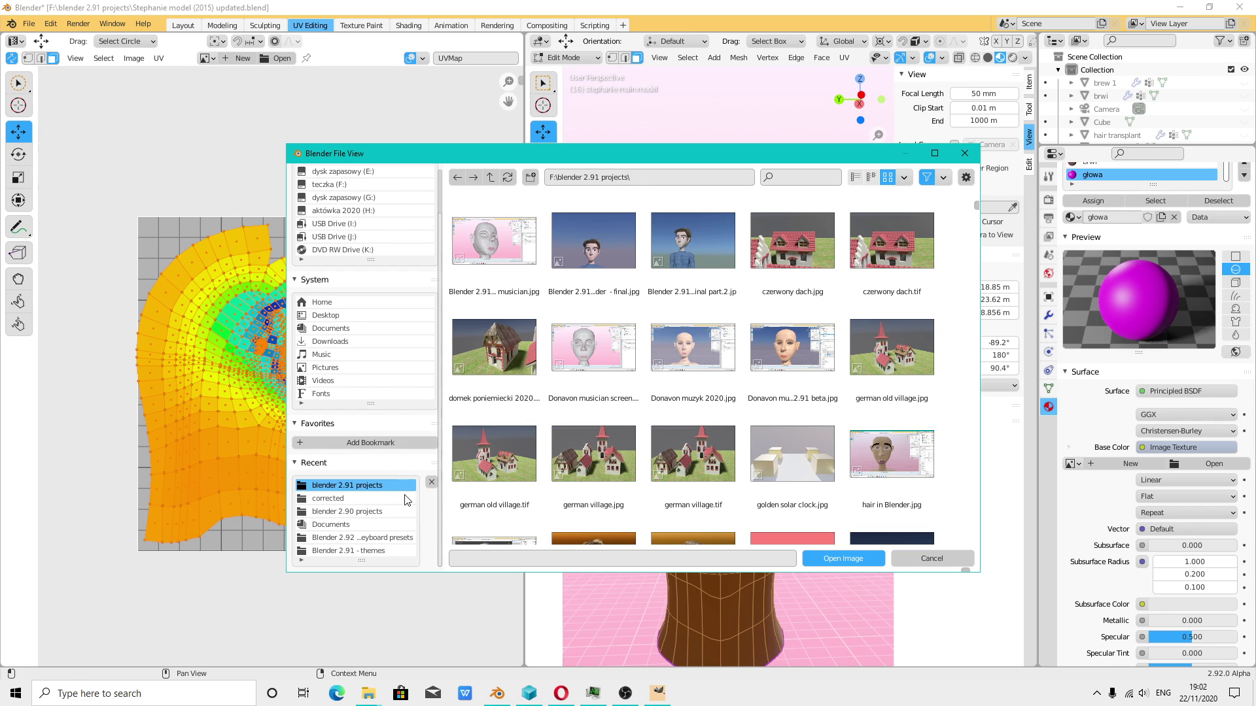
{"action": "left_click", "coordinate": [341, 186]}
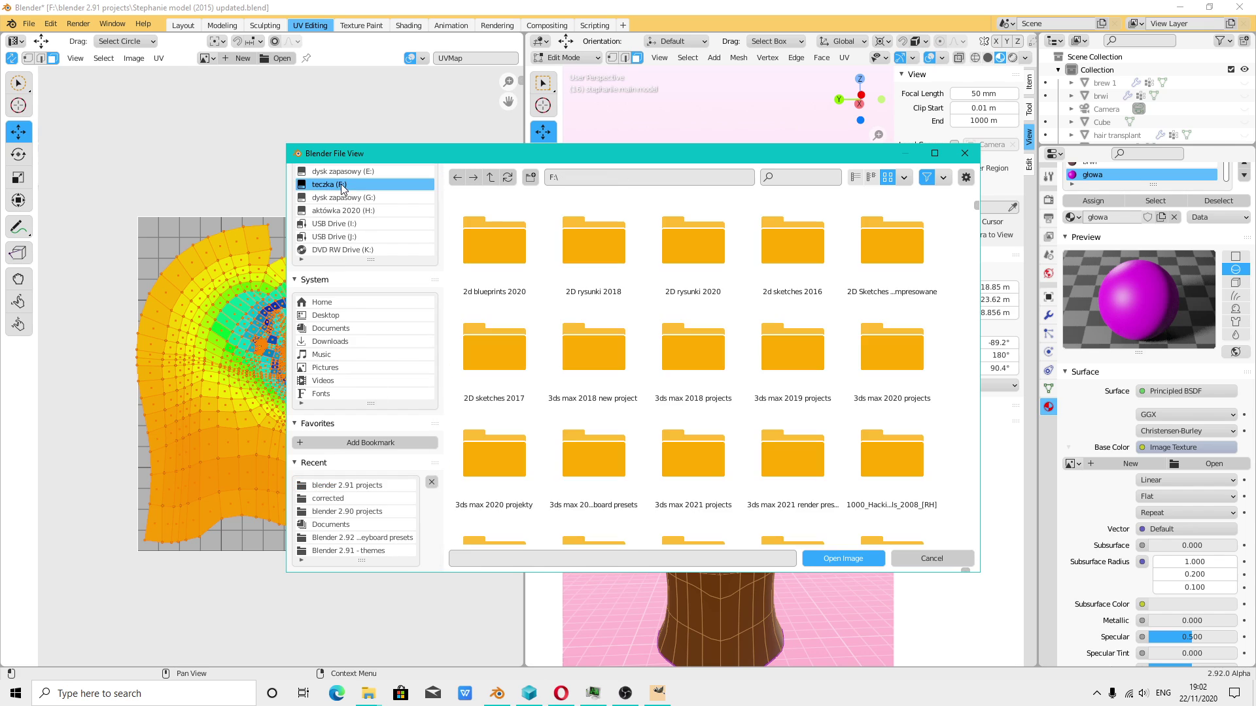
{"action": "left_click", "coordinate": [904, 177]}
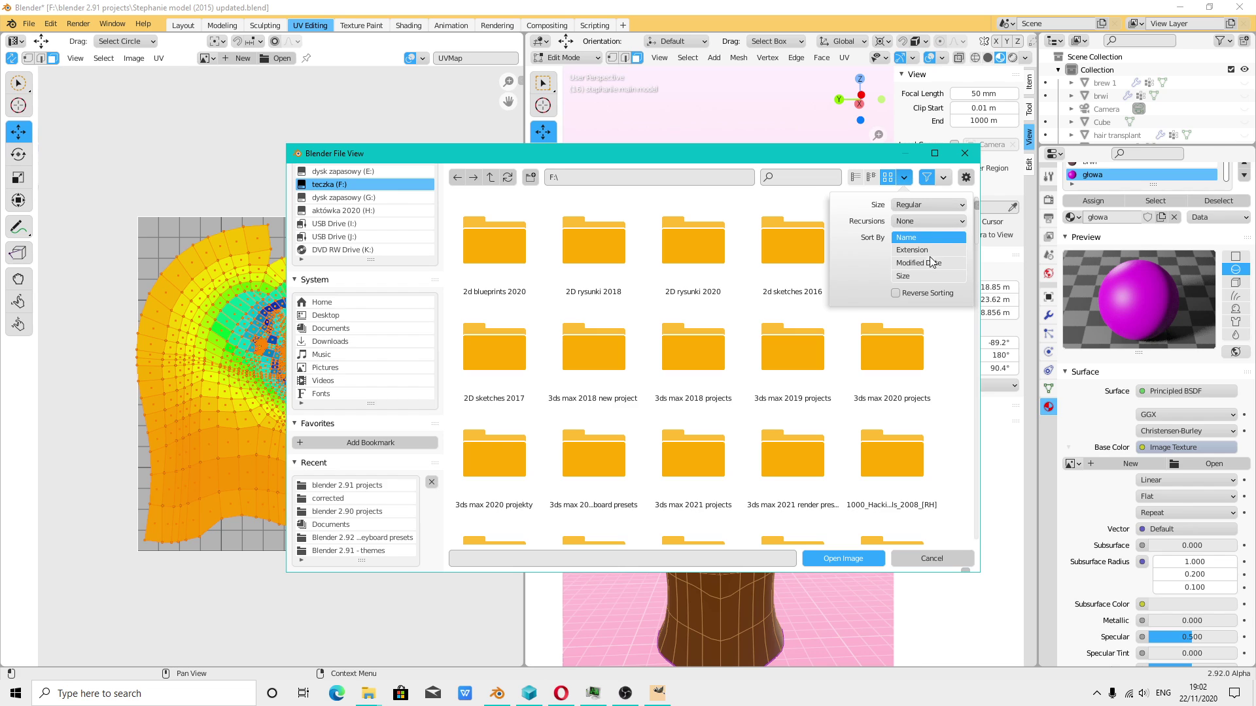
{"action": "scroll", "coordinate": [698, 295], "scroll_direction": "down", "scroll_amount": 1}
{"action": "scroll", "coordinate": [699, 296], "scroll_direction": "down", "scroll_amount": 1}
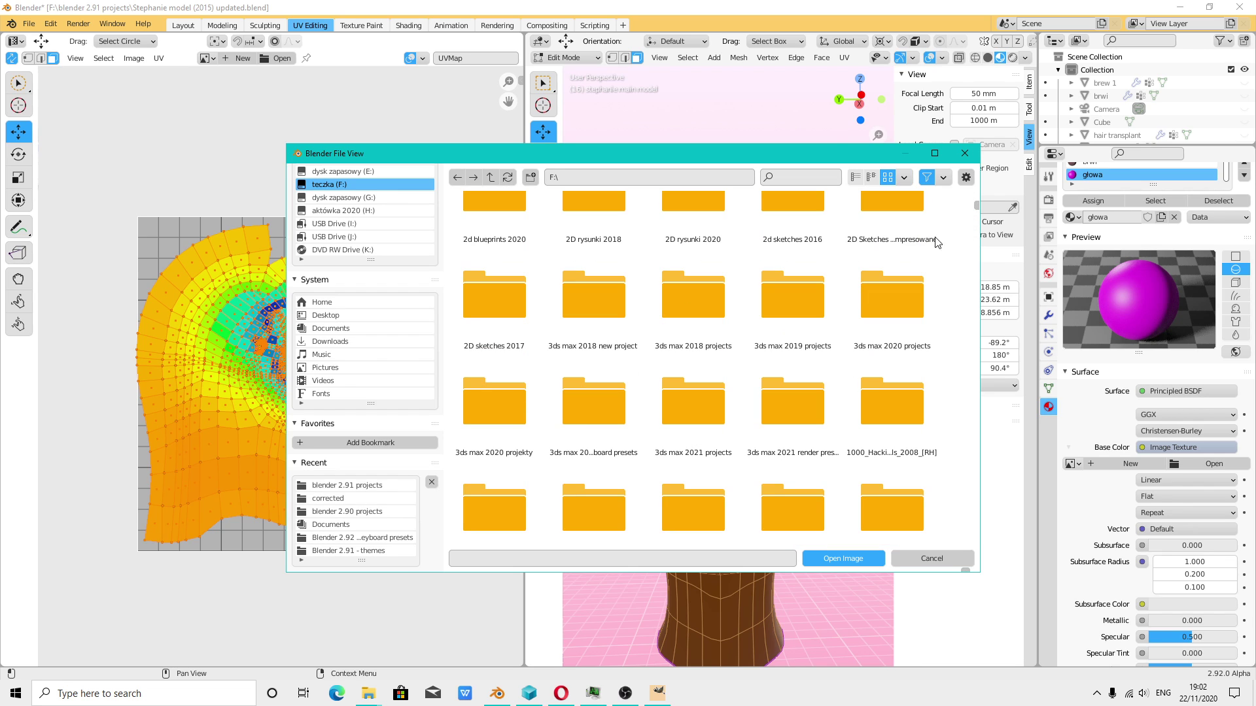
{"action": "left_click", "coordinate": [870, 178]}
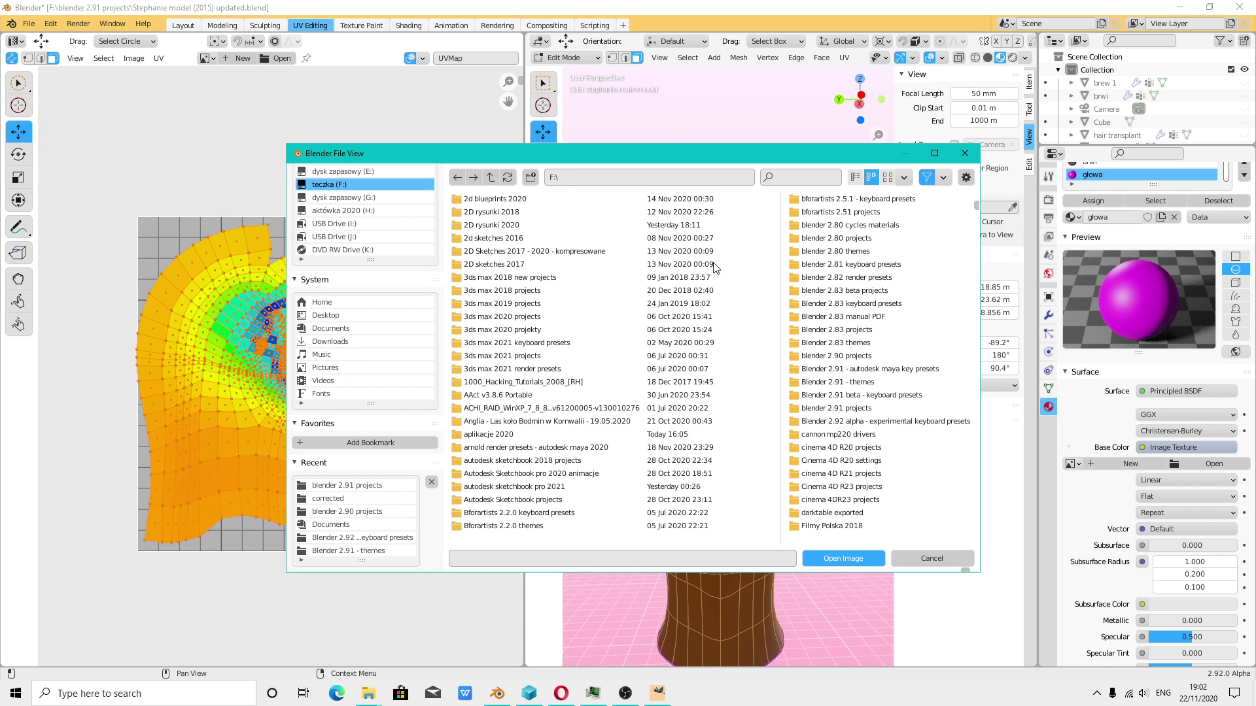
{"action": "left_click", "coordinate": [856, 178]}
{"action": "left_click", "coordinate": [871, 178]}
{"action": "left_click", "coordinate": [880, 409]}
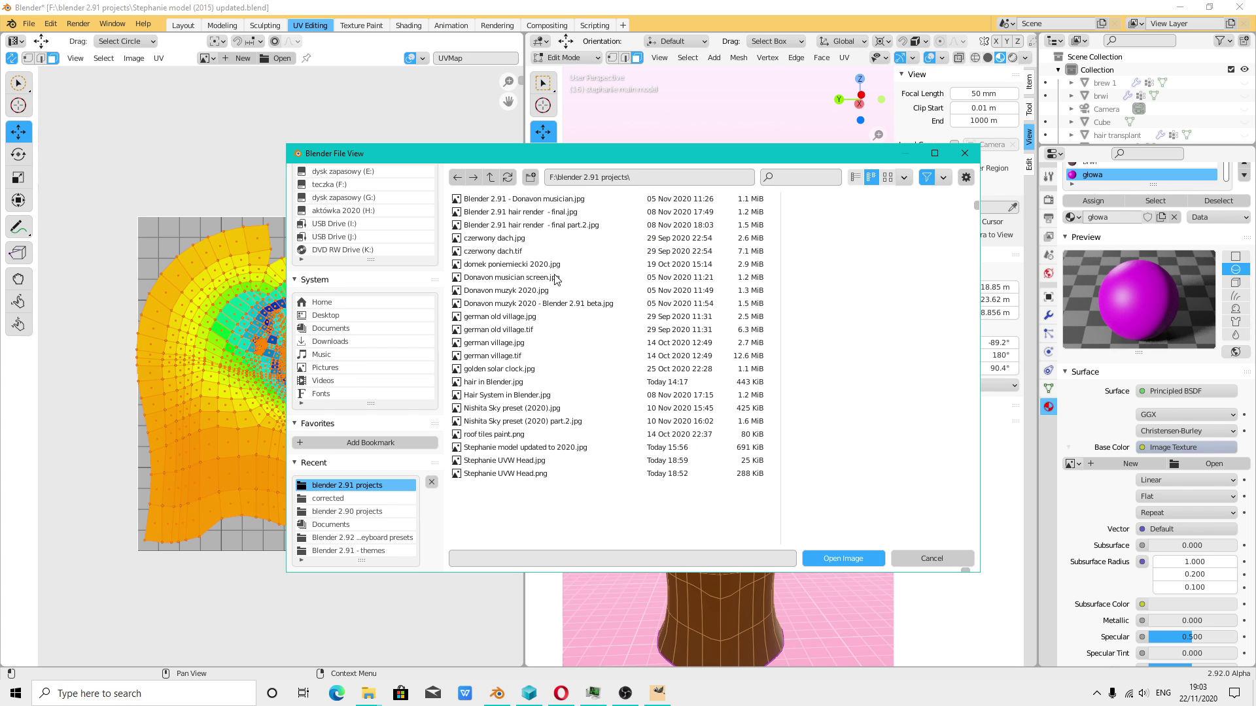
{"action": "left_click", "coordinate": [856, 178]}
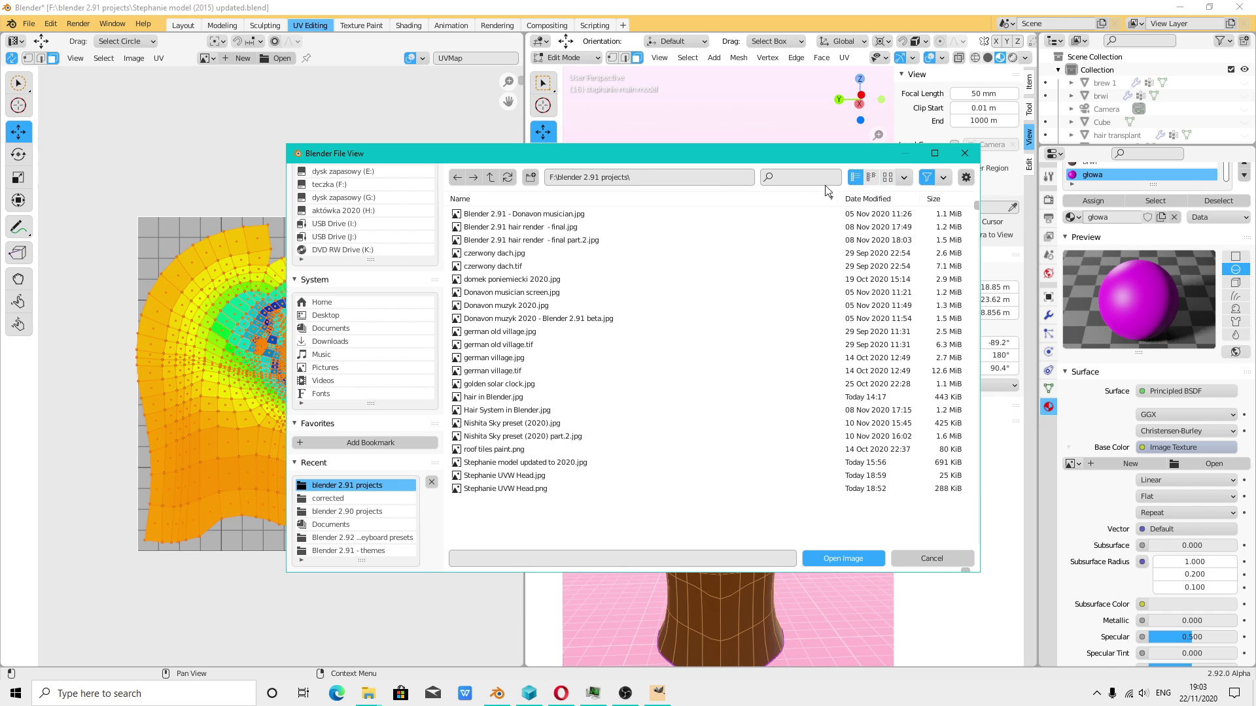
{"action": "left_click", "coordinate": [491, 177]}
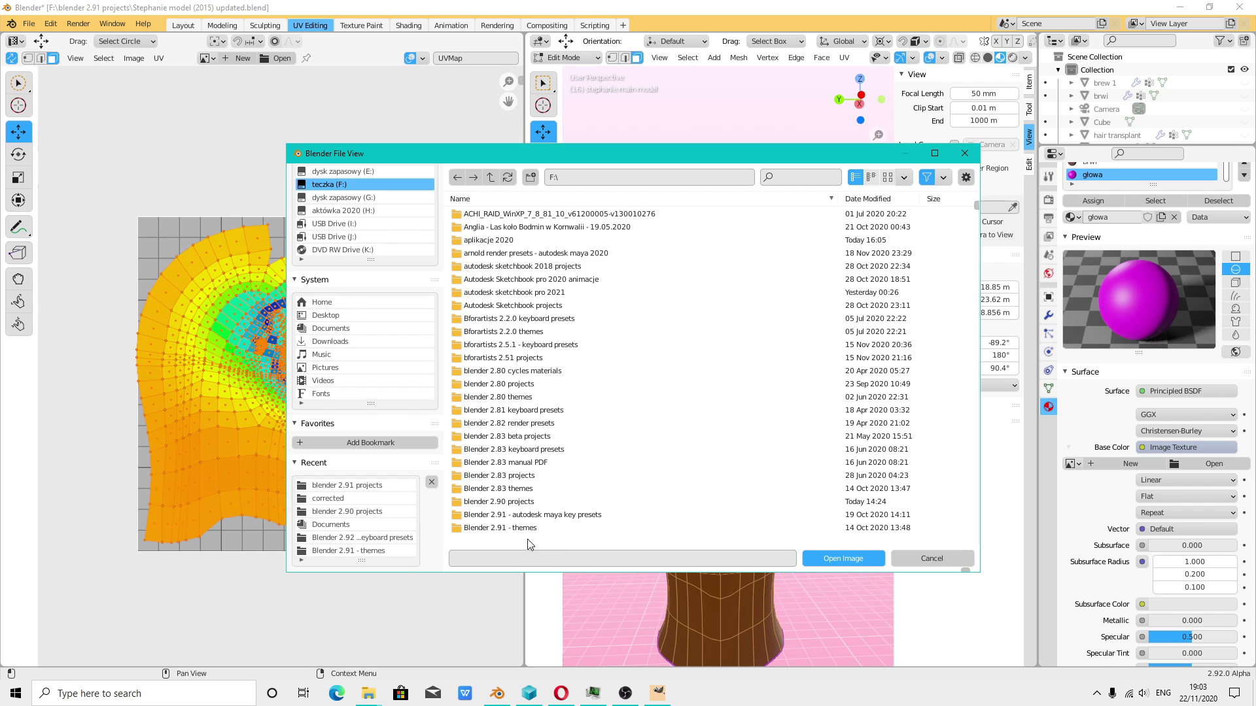
{"action": "scroll", "coordinate": [529, 545], "scroll_direction": "down", "scroll_amount": 2}
{"action": "double_click", "coordinate": [523, 503]}
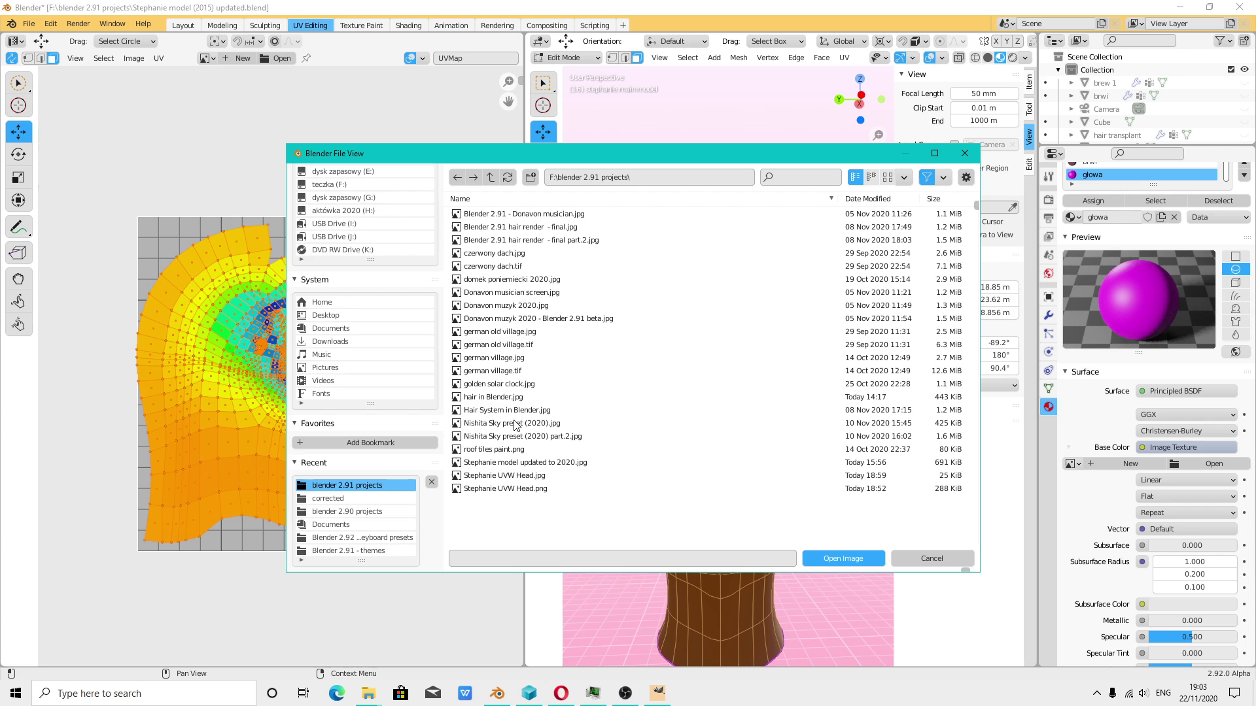
- Sort files newest first and load Stephanie UVW Head.jpg as the head texture
{"action": "left_click", "coordinate": [943, 177]}
{"action": "left_click", "coordinate": [904, 177]}
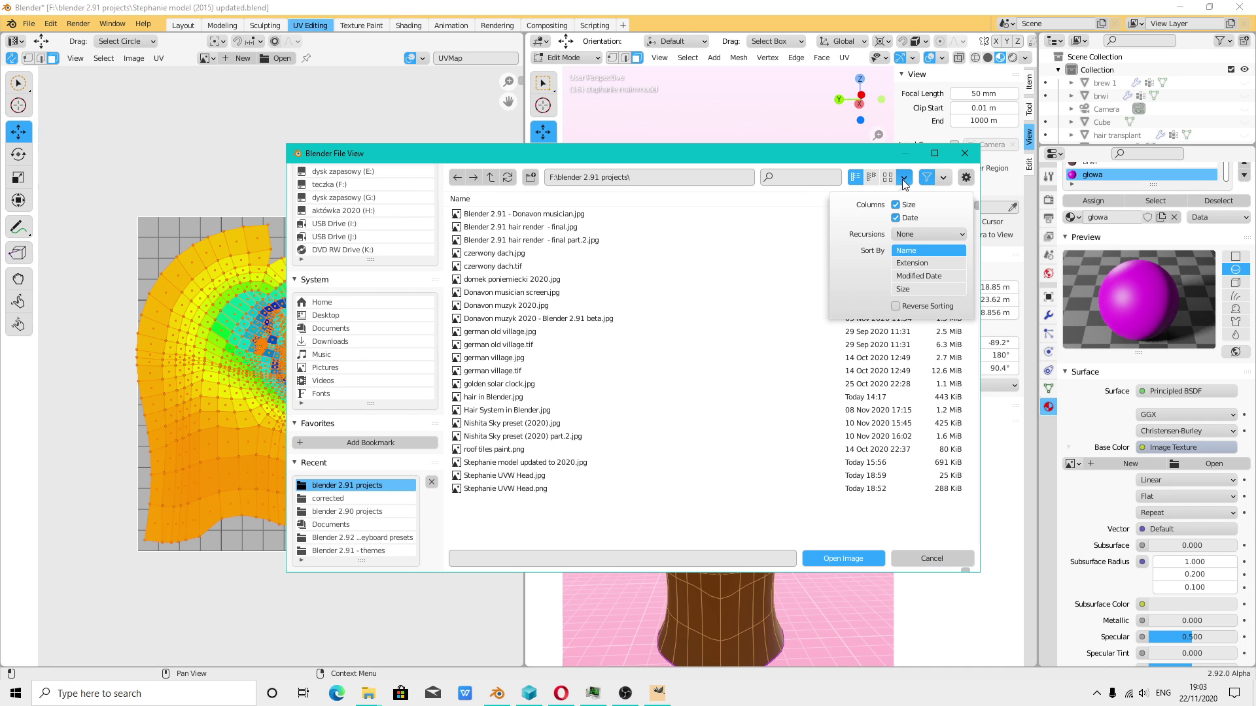
{"action": "left_click", "coordinate": [919, 277]}
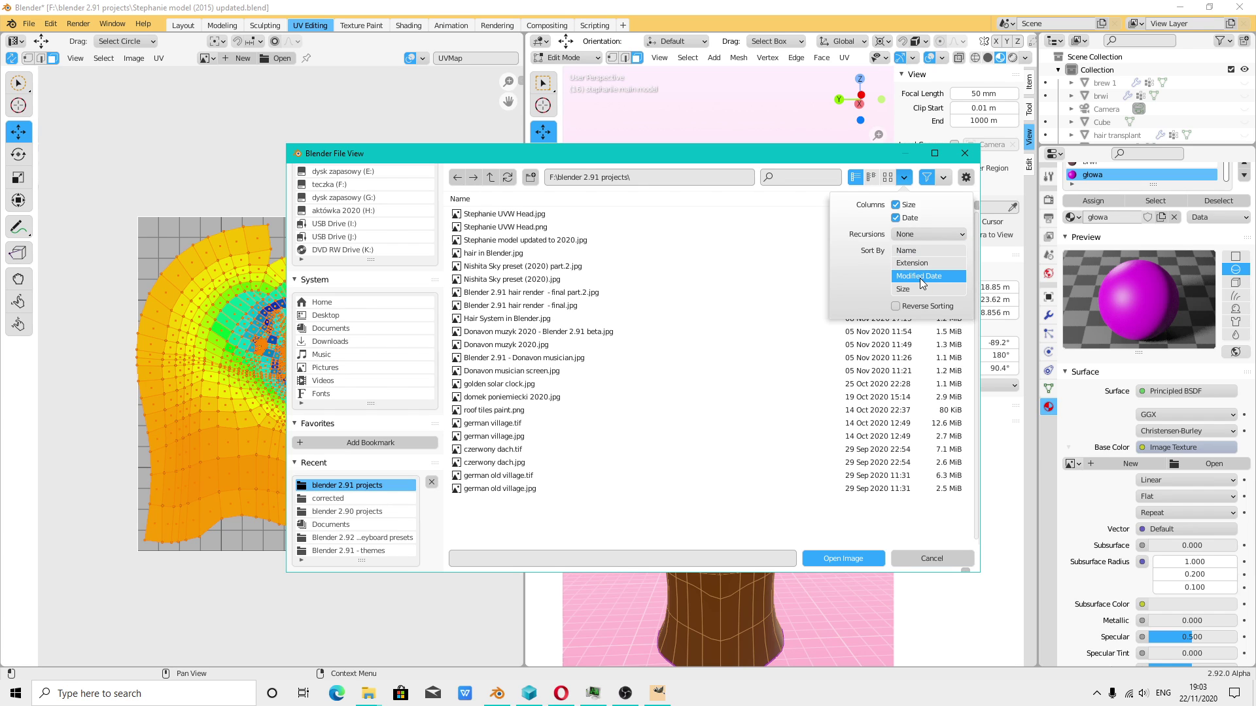
{"action": "left_click", "coordinate": [517, 214]}
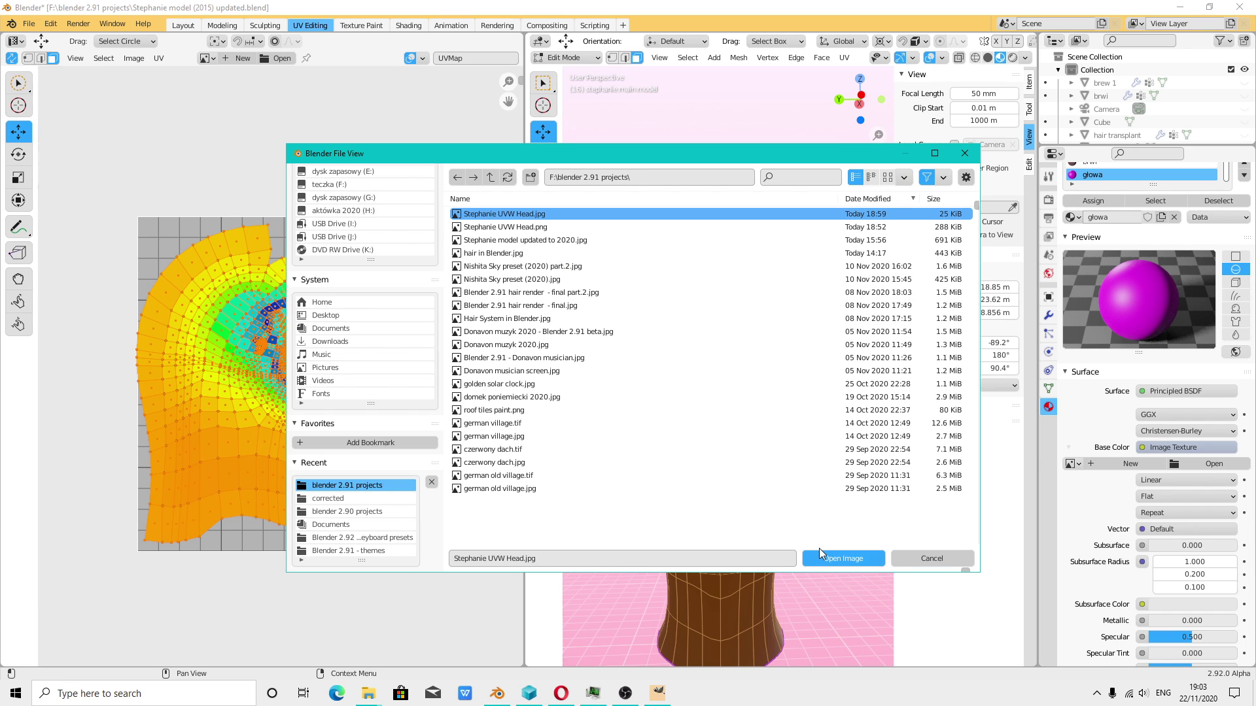
{"action": "left_click", "coordinate": [829, 555]}
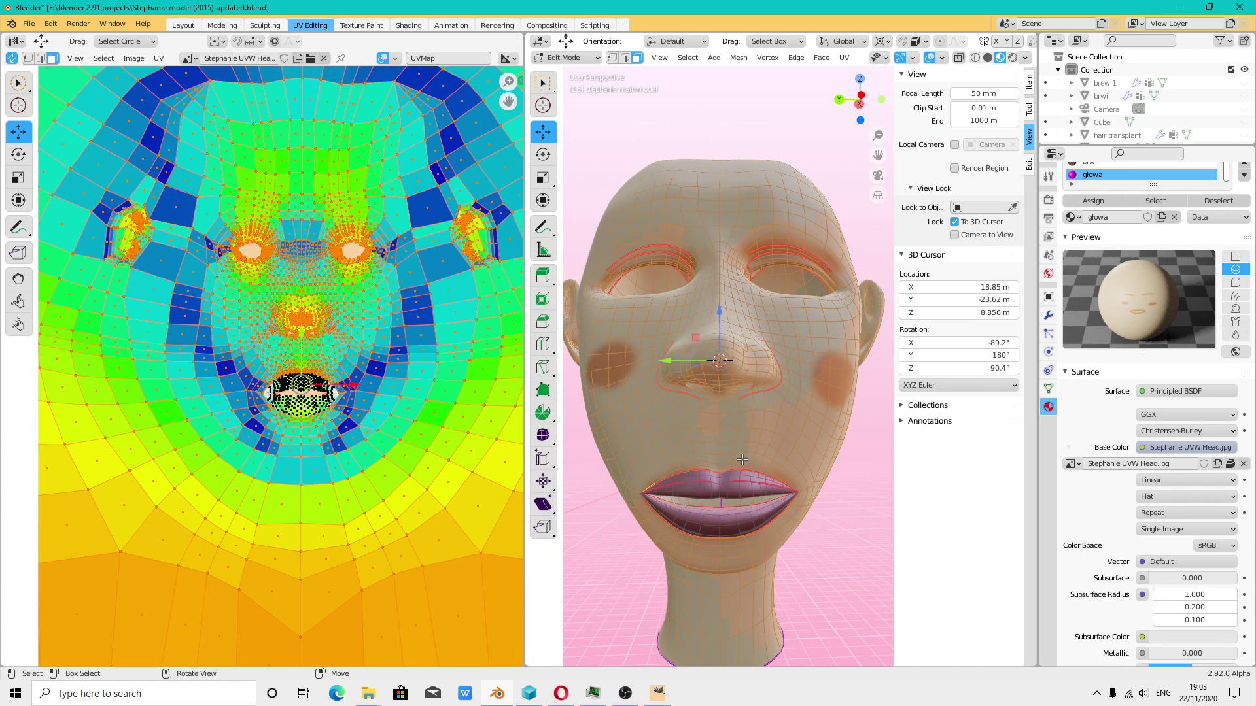
{"action": "scroll", "coordinate": [741, 460], "scroll_direction": "up", "scroll_amount": 2}
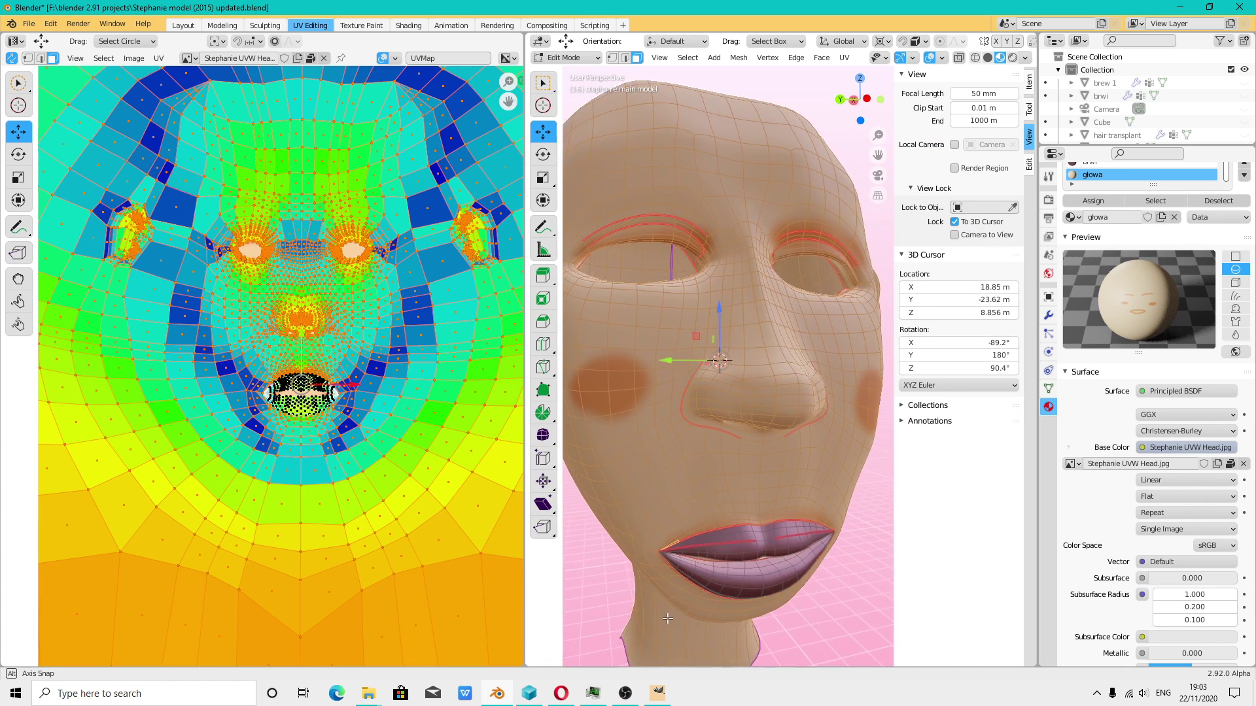
{"action": "mouse_move", "coordinate": [778, 529]}
{"action": "middle_mouse_down"}
{"action": "mouse_move", "coordinate": [781, 304]}
{"action": "mouse_move", "coordinate": [772, 366]}
{"action": "middle_mouse_up"}
{"action": "scroll", "coordinate": [781, 393], "scroll_direction": "up", "scroll_amount": 2}
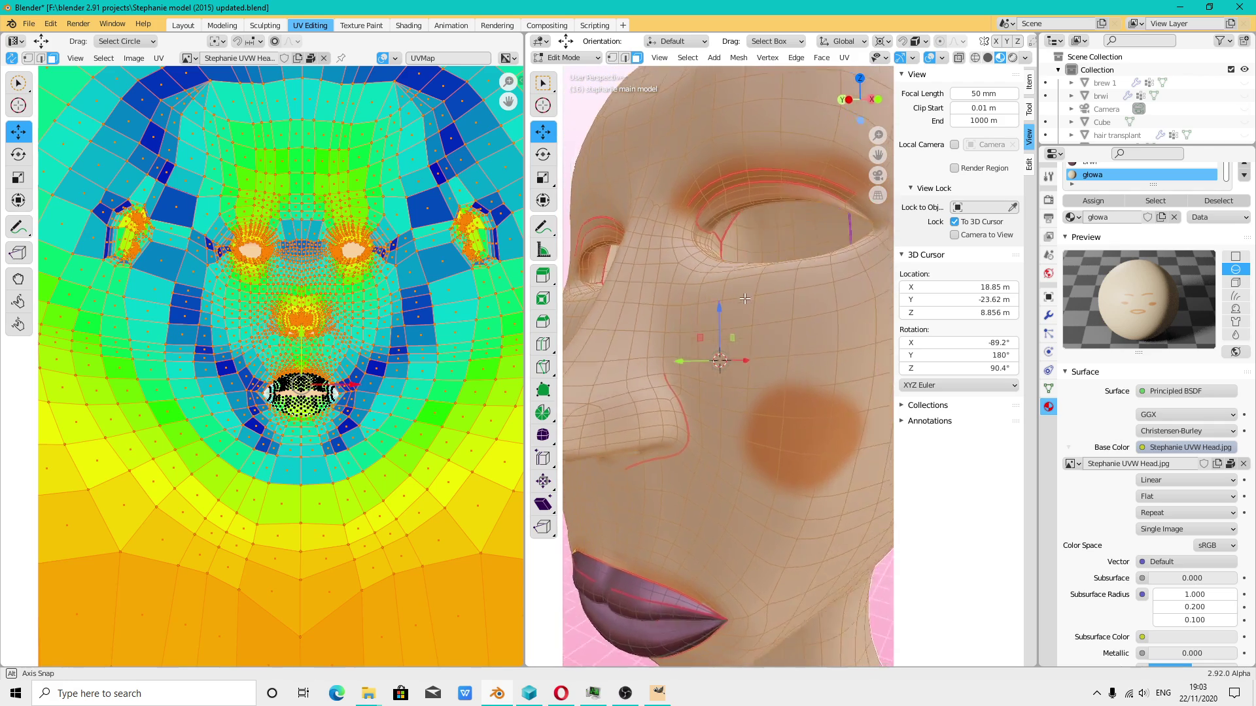
{"action": "scroll", "coordinate": [428, 257], "scroll_direction": "down", "scroll_amount": 3}
- Deselect everything and lasso-select the whole head UV island
{"action": "scroll", "coordinate": [400, 233], "scroll_direction": "down", "scroll_amount": 3}
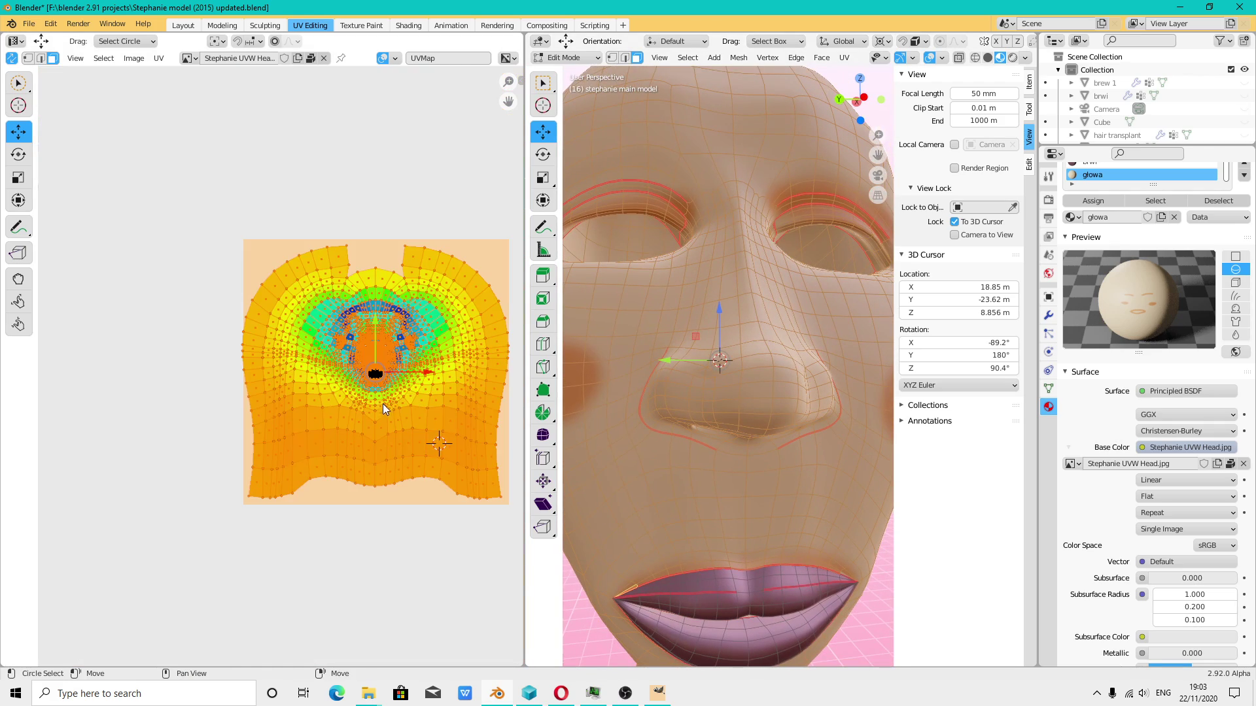
{"action": "scroll", "coordinate": [374, 336], "scroll_direction": "up", "scroll_amount": 1}
{"action": "scroll", "coordinate": [374, 336], "scroll_direction": "down", "scroll_amount": 2}
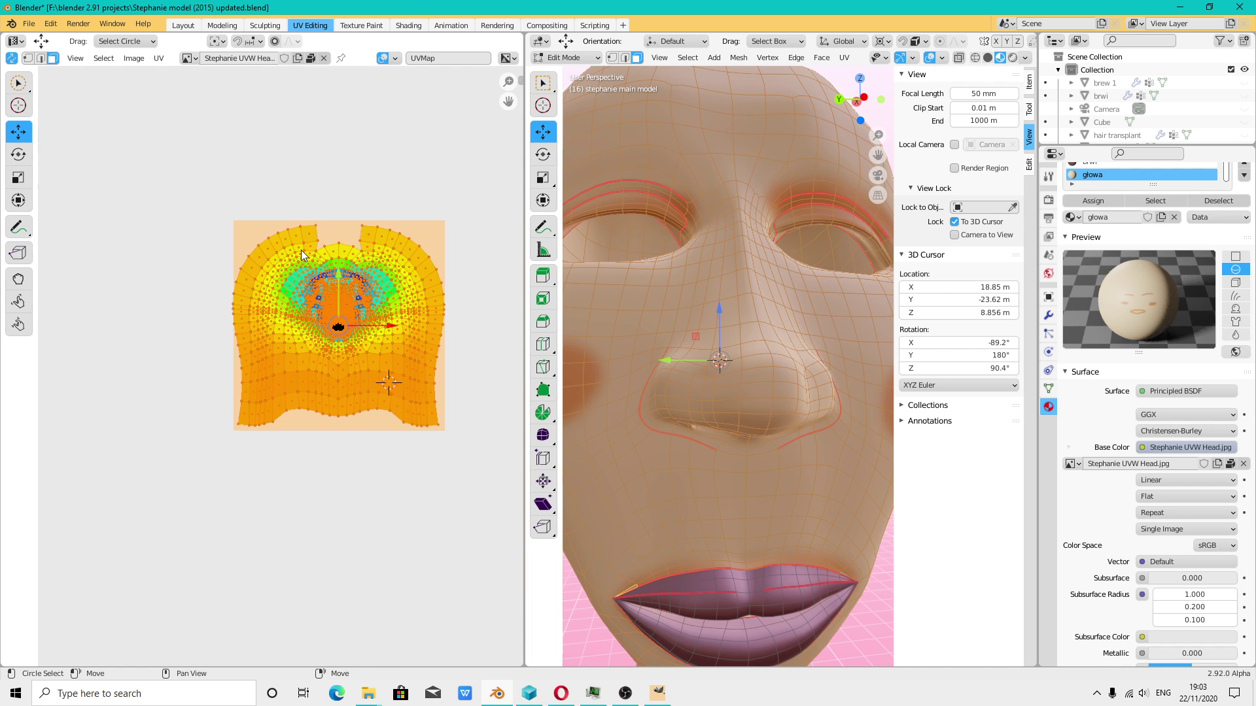
{"action": "left_click", "coordinate": [266, 205]}
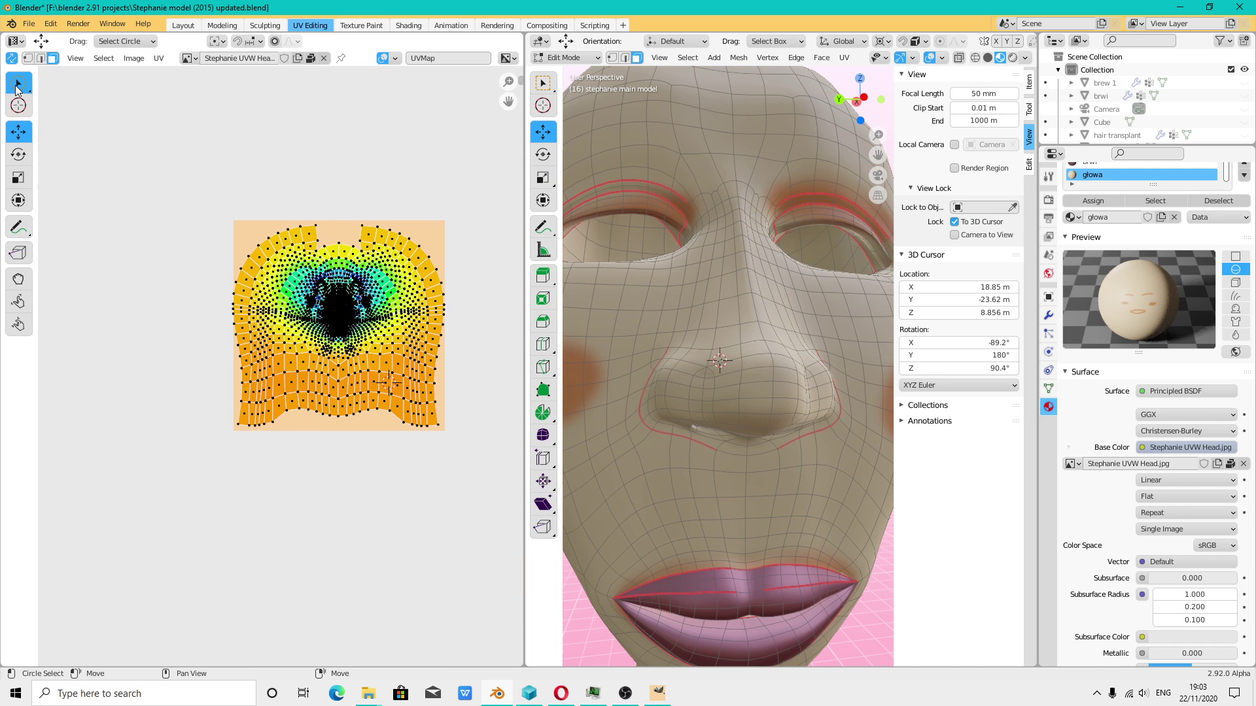
{"action": "left_click_drag", "start_coordinate": [18, 83], "coordinate": [66, 165]}
{"action": "mouse_move", "coordinate": [300, 172]}
{"action": "left_mouse_down"}
{"action": "mouse_move", "coordinate": [195, 429]}
{"action": "mouse_move", "coordinate": [479, 244]}
{"action": "mouse_move", "coordinate": [406, 273]}
{"action": "left_mouse_up"}
{"action": "key", "text": "shift+space"}
{"action": "key", "text": "g"}
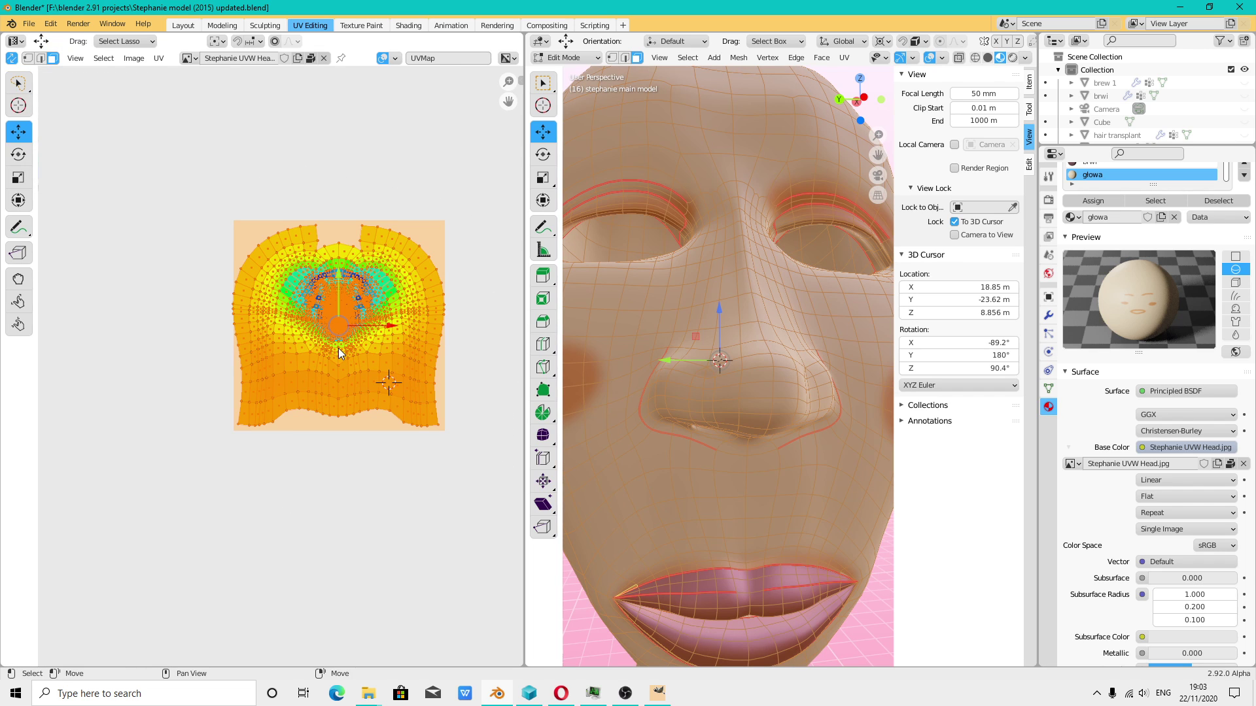
{"action": "left_click_drag", "start_coordinate": [345, 302], "coordinate": [345, 304]}
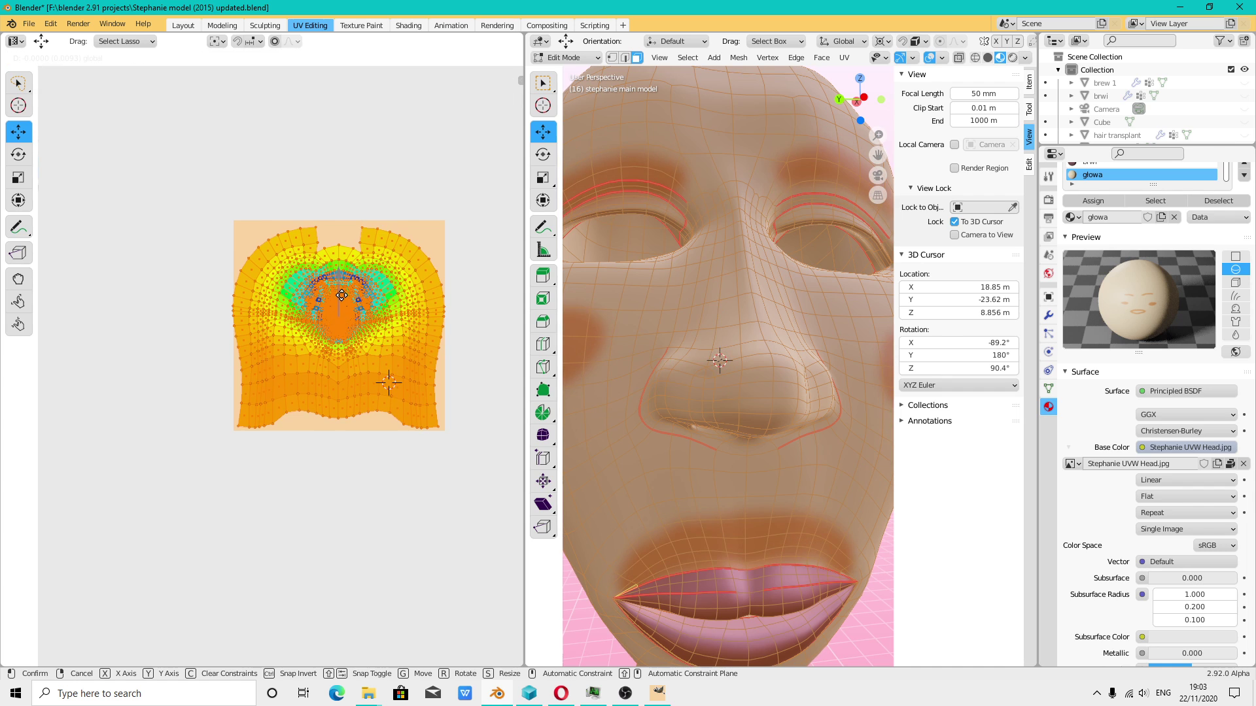
- Shift the UV island slightly into its new position over the texture, then deselect all
{"action": "scroll", "coordinate": [338, 301], "scroll_direction": "up", "scroll_amount": 5}
{"action": "scroll", "coordinate": [338, 301], "scroll_direction": "up", "scroll_amount": 2}
{"action": "key", "text": "g"}
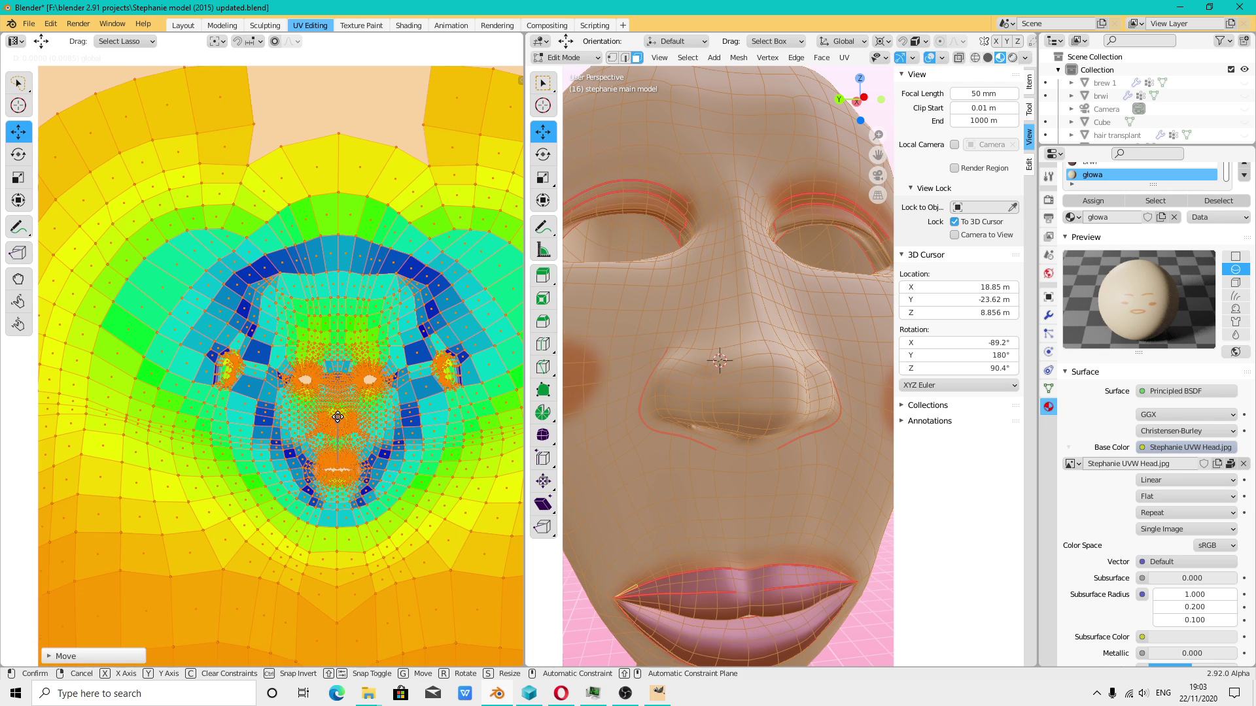
{"action": "left_click", "coordinate": [376, 461]}
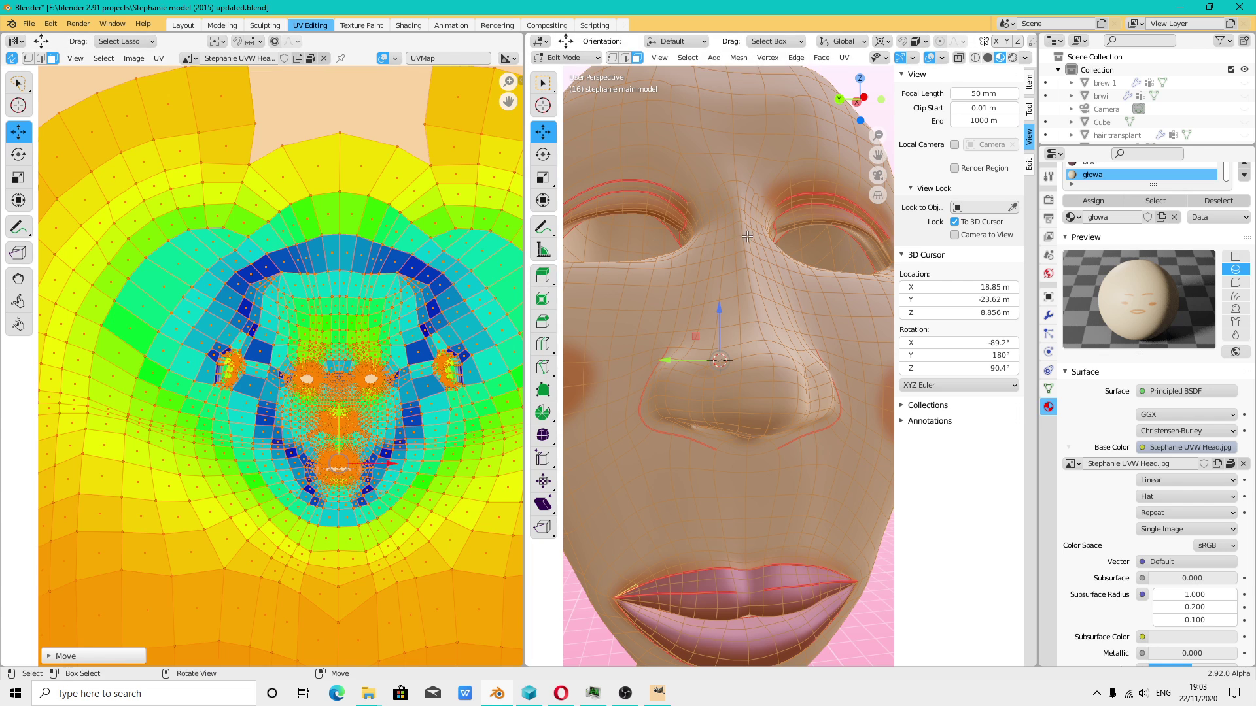
{"action": "scroll", "coordinate": [832, 378], "scroll_direction": "down", "scroll_amount": 4}
{"action": "middle_click_drag", "start_coordinate": [832, 377], "coordinate": [829, 353]}
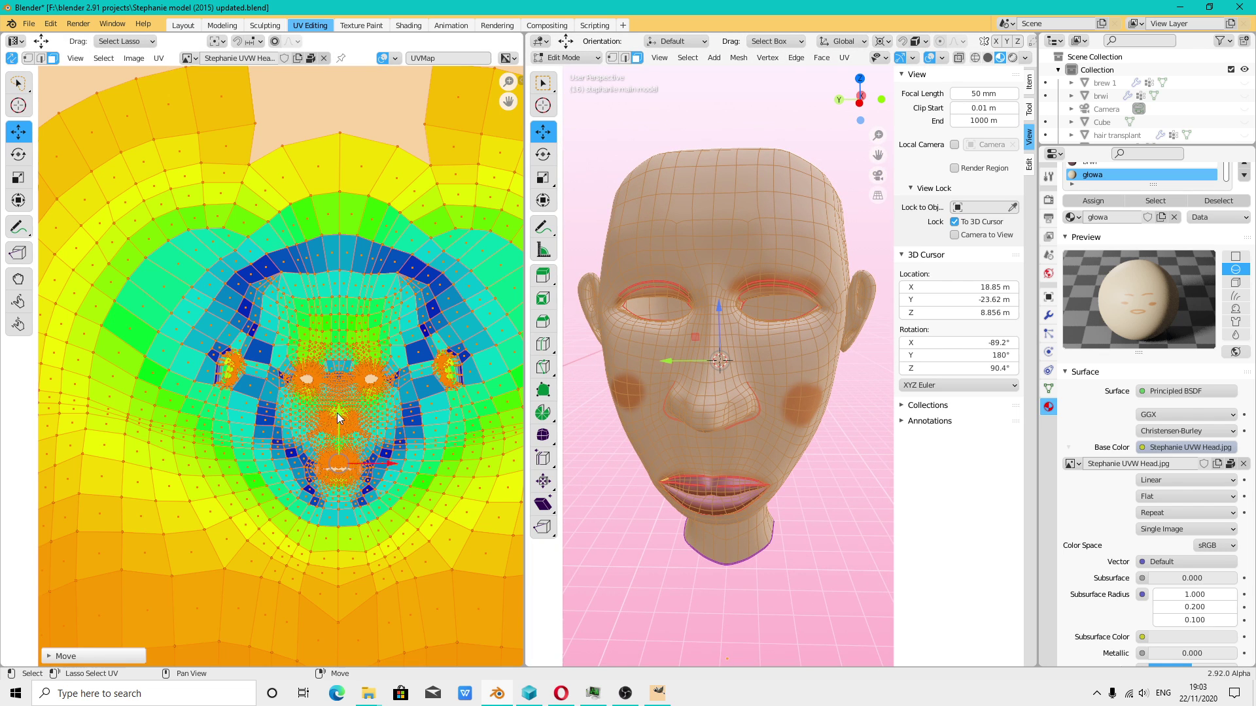
{"action": "scroll", "coordinate": [337, 414], "scroll_direction": "up", "scroll_amount": 2}
{"action": "key", "text": "g"}
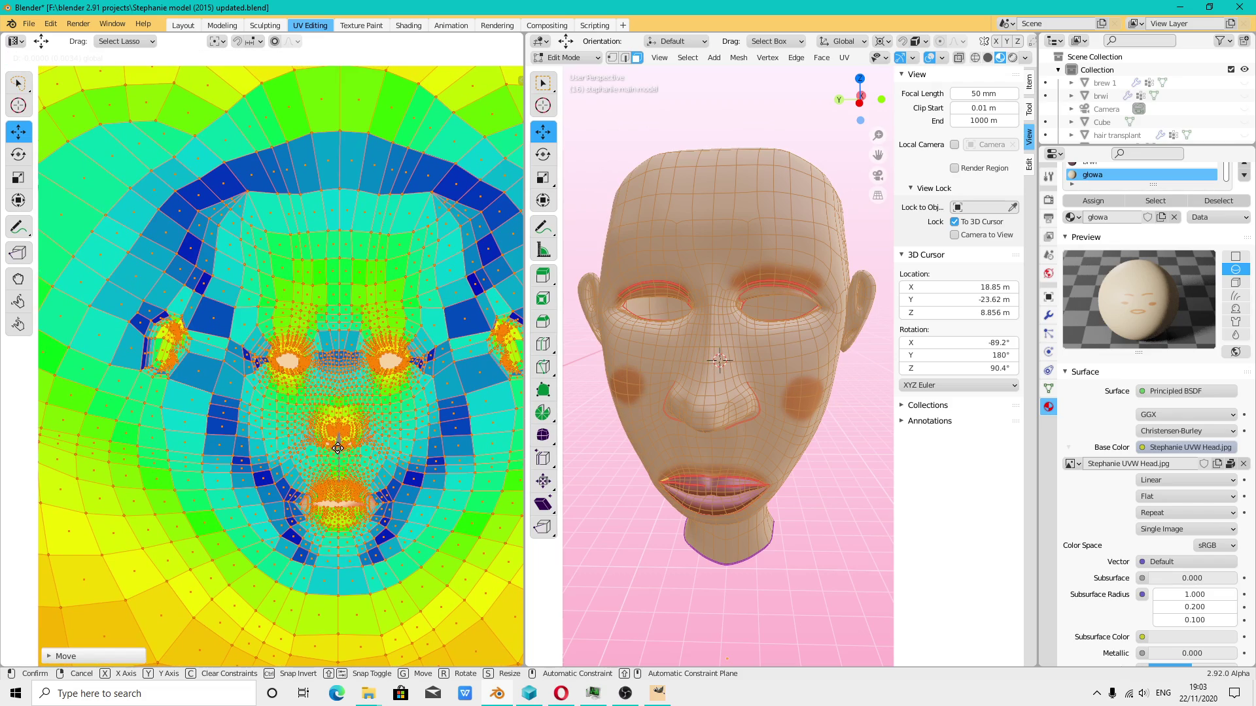
{"action": "left_click", "coordinate": [337, 448]}
{"action": "scroll", "coordinate": [337, 448], "scroll_direction": "up", "scroll_amount": 2}
{"action": "scroll", "coordinate": [411, 370], "scroll_direction": "down", "scroll_amount": 4}
{"action": "scroll", "coordinate": [375, 339], "scroll_direction": "down", "scroll_amount": 3}
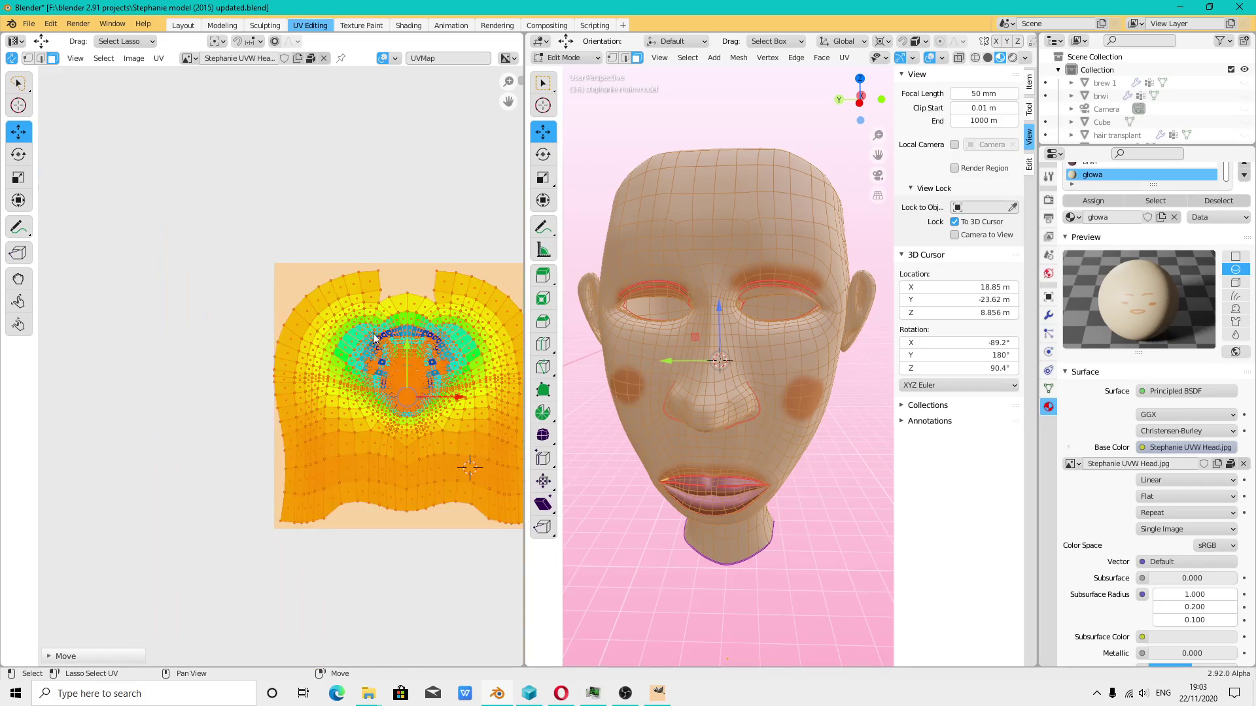
{"action": "key", "text": "alt+a"}
{"action": "scroll", "coordinate": [340, 275], "scroll_direction": "up", "scroll_amount": 2}
{"action": "scroll", "coordinate": [344, 301], "scroll_direction": "up", "scroll_amount": 2}
{"action": "scroll", "coordinate": [345, 311], "scroll_direction": "up", "scroll_amount": 1}
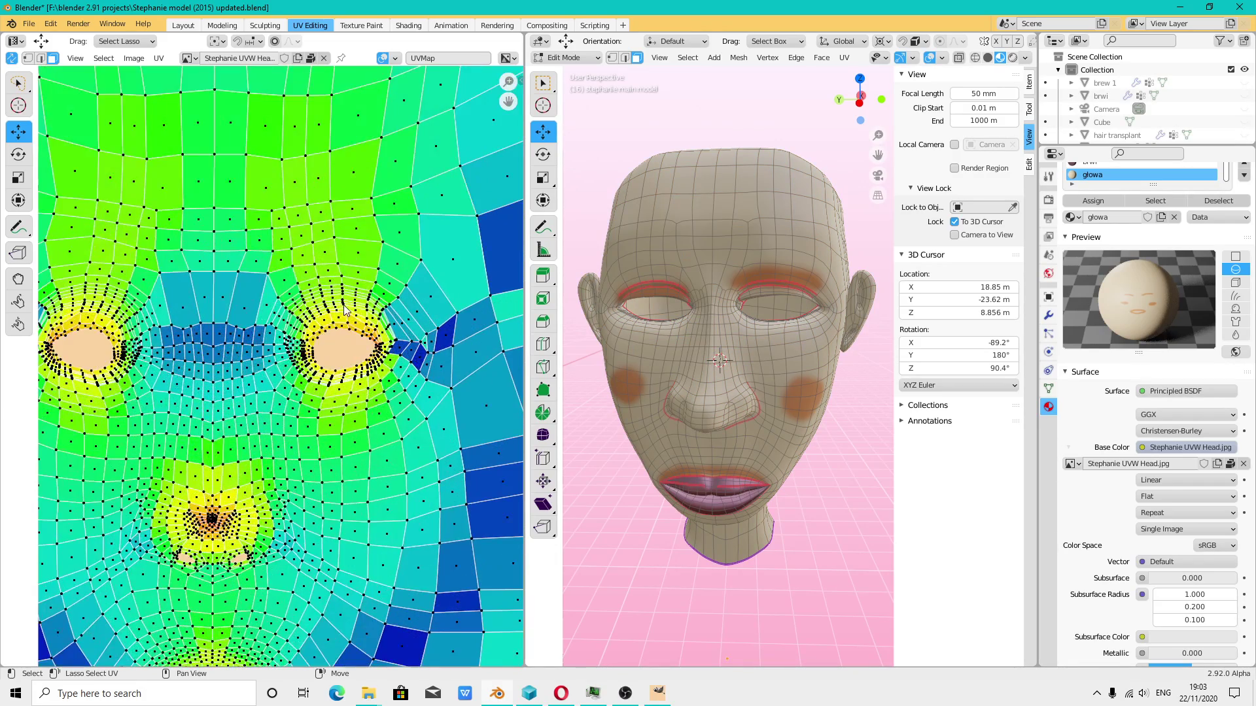
- Toggle Constrain to Image Bounds in the UV menu
{"action": "left_click", "coordinate": [142, 61]}
{"action": "mouse_move", "coordinate": [158, 58]}
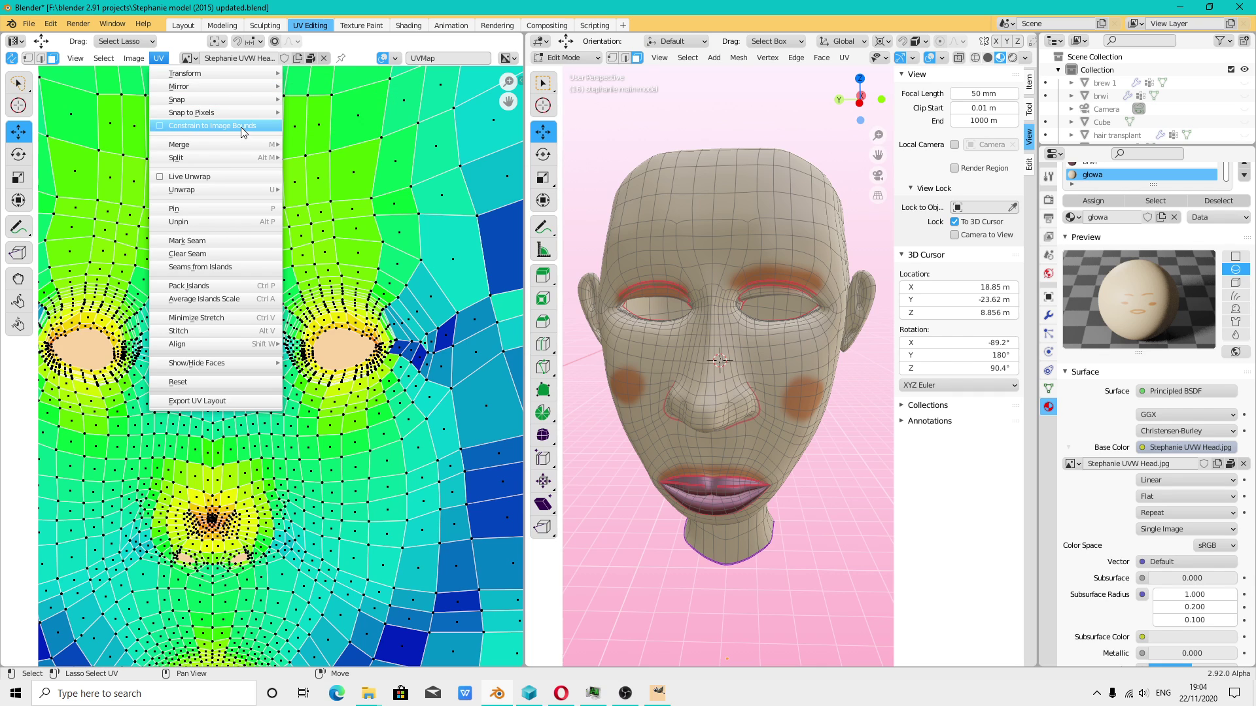
{"action": "left_click", "coordinate": [213, 241]}
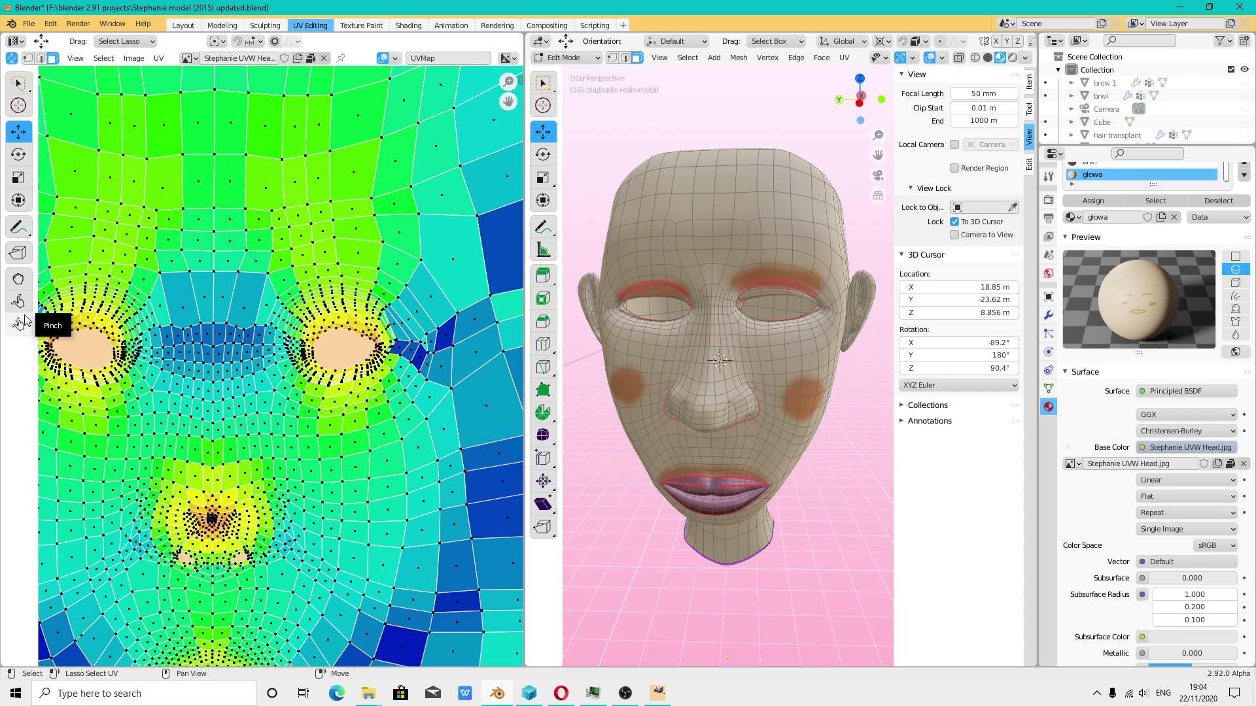
- With the UV grab brush, nudge the UVs above the right eye and around the left eye
{"action": "left_click", "coordinate": [18, 280]}
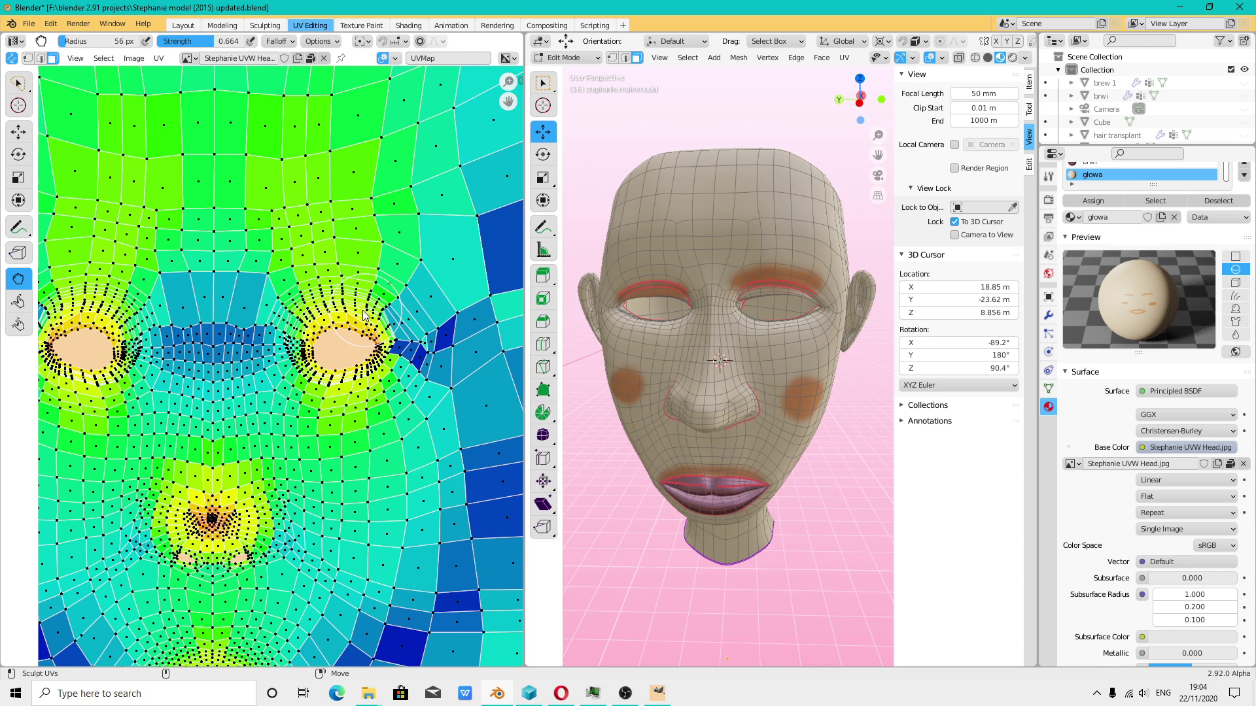
{"action": "left_click_drag", "start_coordinate": [348, 323], "coordinate": [352, 325]}
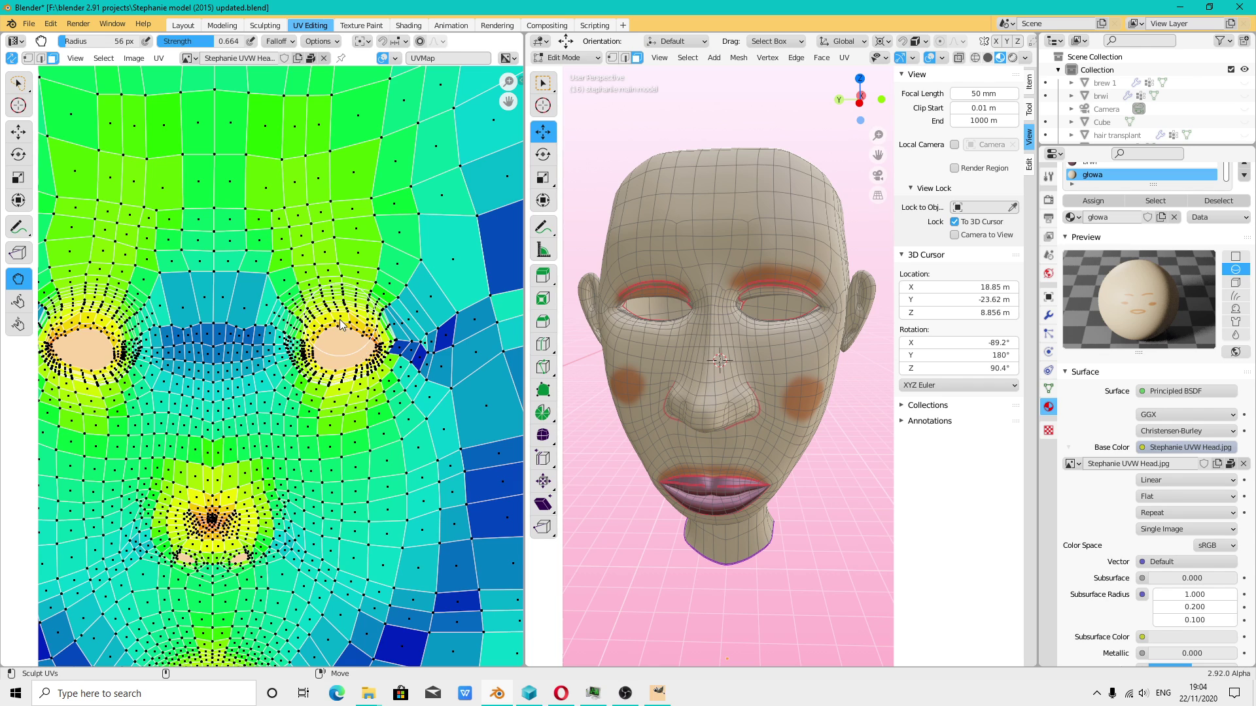
{"action": "left_click_drag", "start_coordinate": [340, 340], "coordinate": [341, 338]}
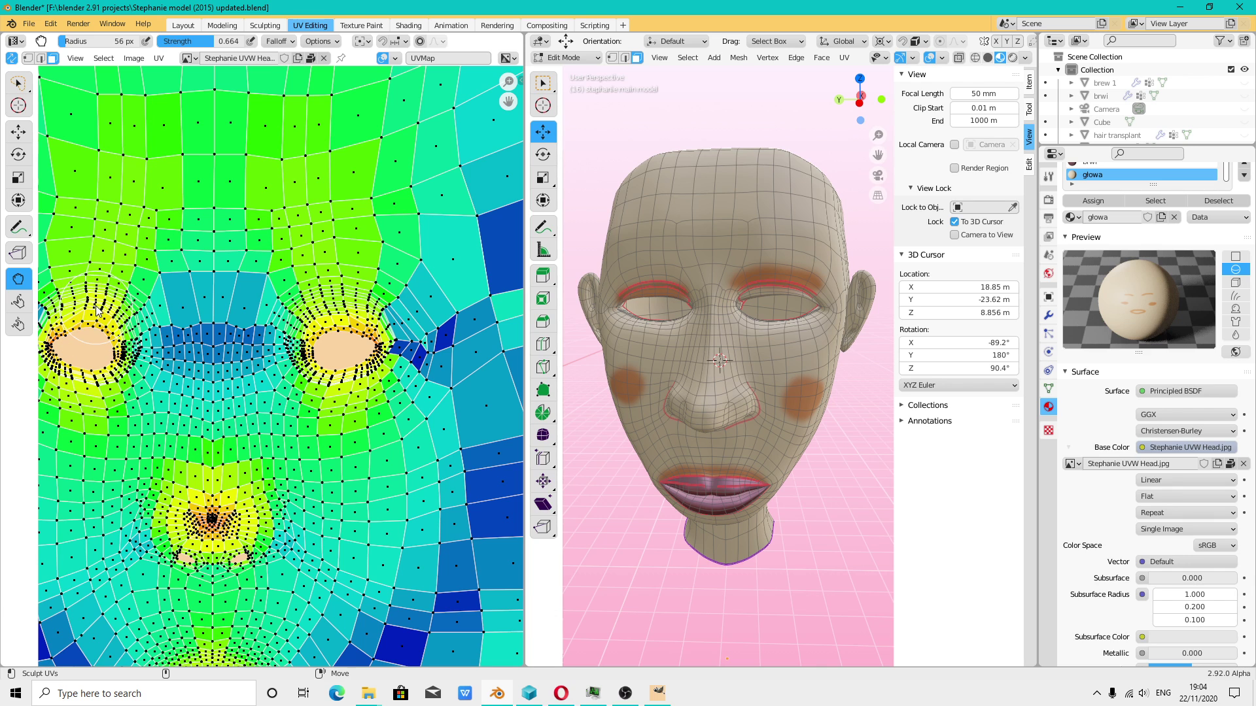
{"action": "left_click_drag", "start_coordinate": [90, 320], "coordinate": [99, 327]}
{"action": "scroll", "coordinate": [98, 329], "scroll_direction": "down", "scroll_amount": 2}
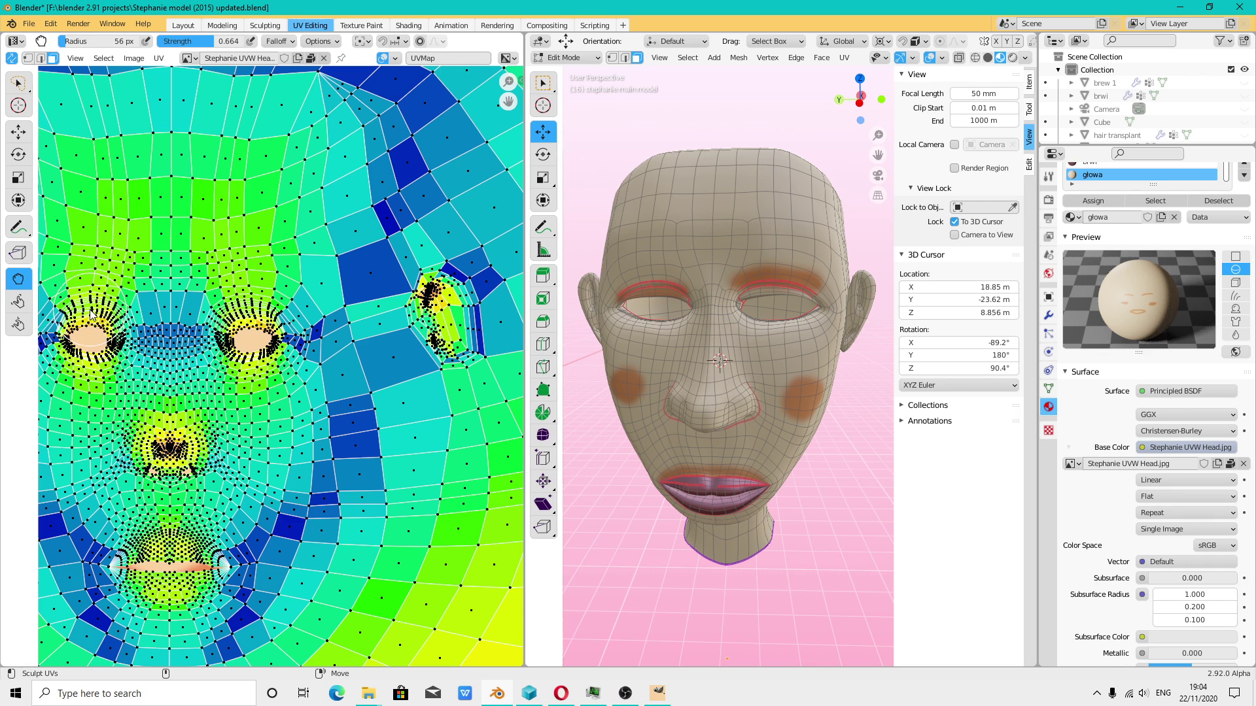
{"action": "scroll", "coordinate": [98, 308], "scroll_direction": "up", "scroll_amount": 3}
{"action": "scroll", "coordinate": [181, 312], "scroll_direction": "down", "scroll_amount": 3}
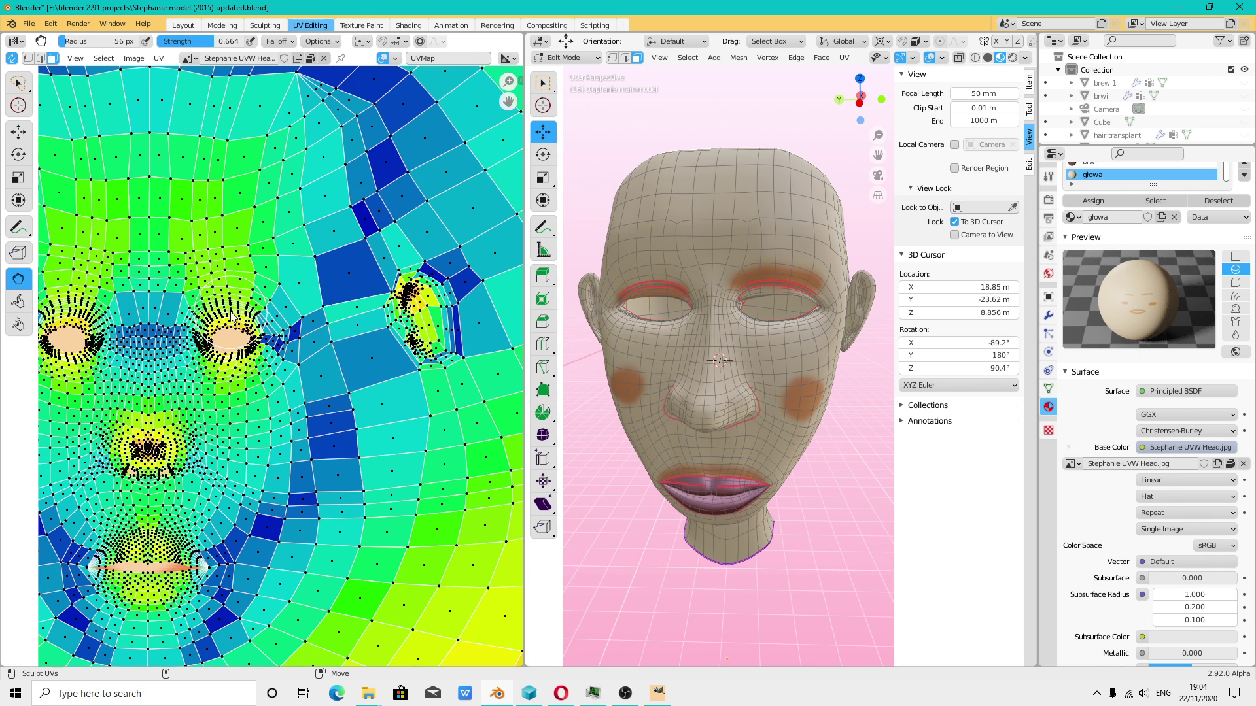
- Reshape the UVs around the eye and its outer corner to relax stretching
{"action": "mouse_move", "coordinate": [229, 312]}
{"action": "left_mouse_down"}
{"action": "mouse_move", "coordinate": [190, 304]}
{"action": "mouse_move", "coordinate": [272, 310]}
{"action": "mouse_move", "coordinate": [250, 309]}
{"action": "left_mouse_up"}
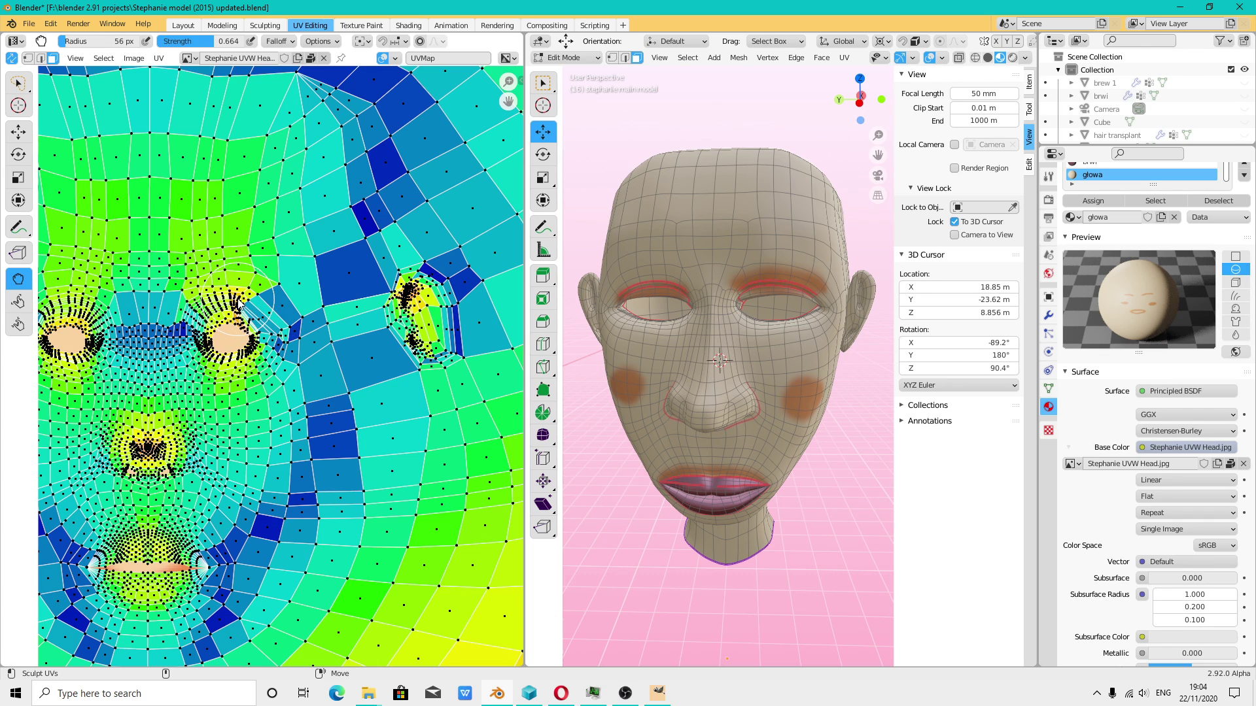
{"action": "scroll", "coordinate": [245, 304], "scroll_direction": "up", "scroll_amount": 2}
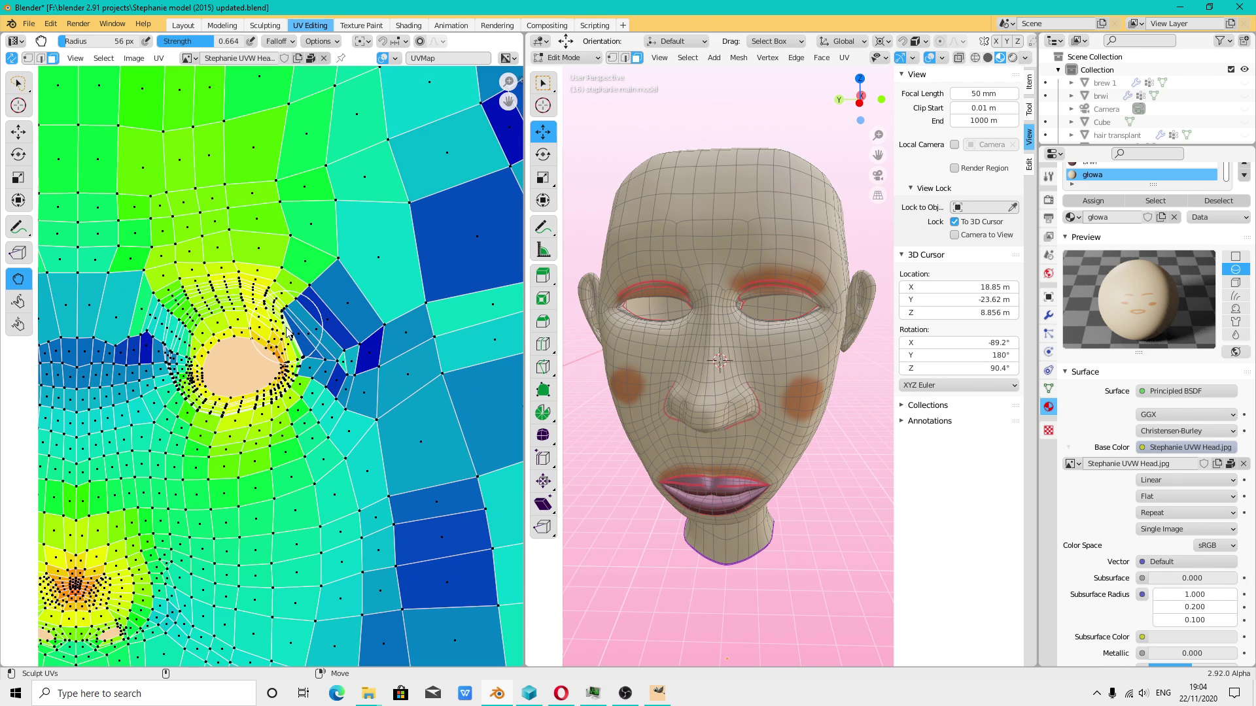
{"action": "left_click_drag", "start_coordinate": [305, 334], "coordinate": [278, 334]}
{"action": "left_click_drag", "start_coordinate": [290, 315], "coordinate": [323, 330]}
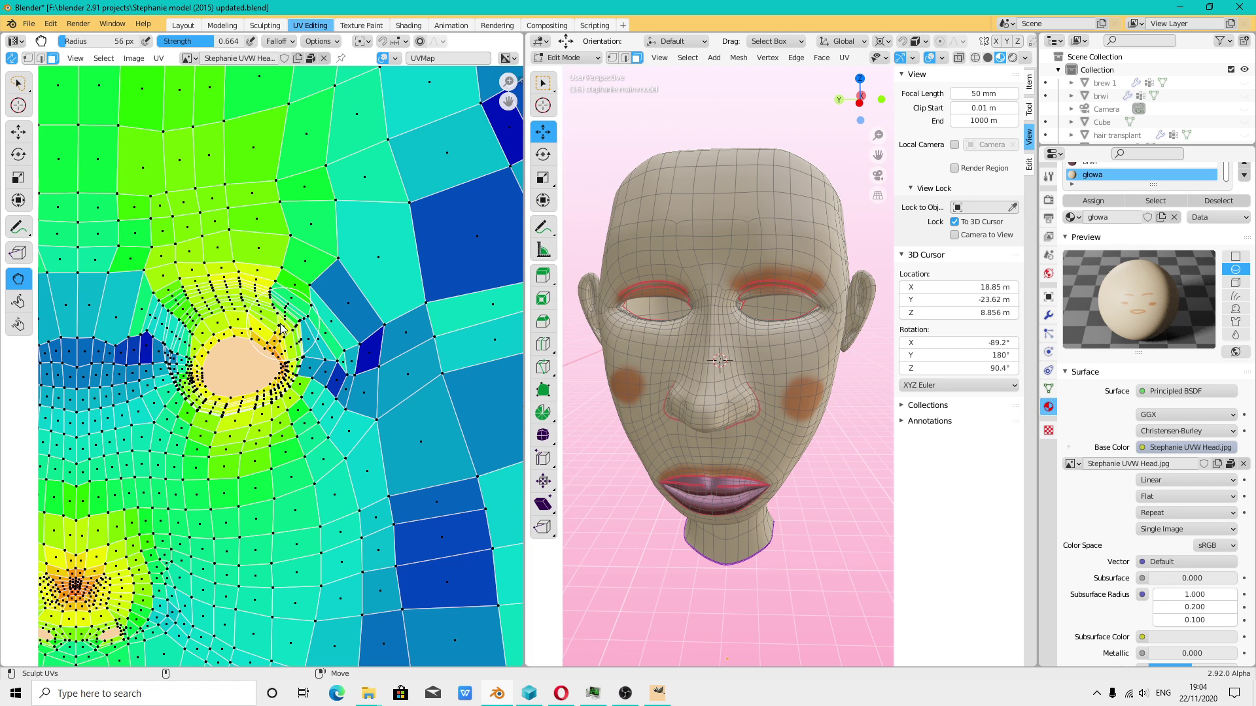
{"action": "scroll", "coordinate": [189, 325], "scroll_direction": "down", "scroll_amount": 5}
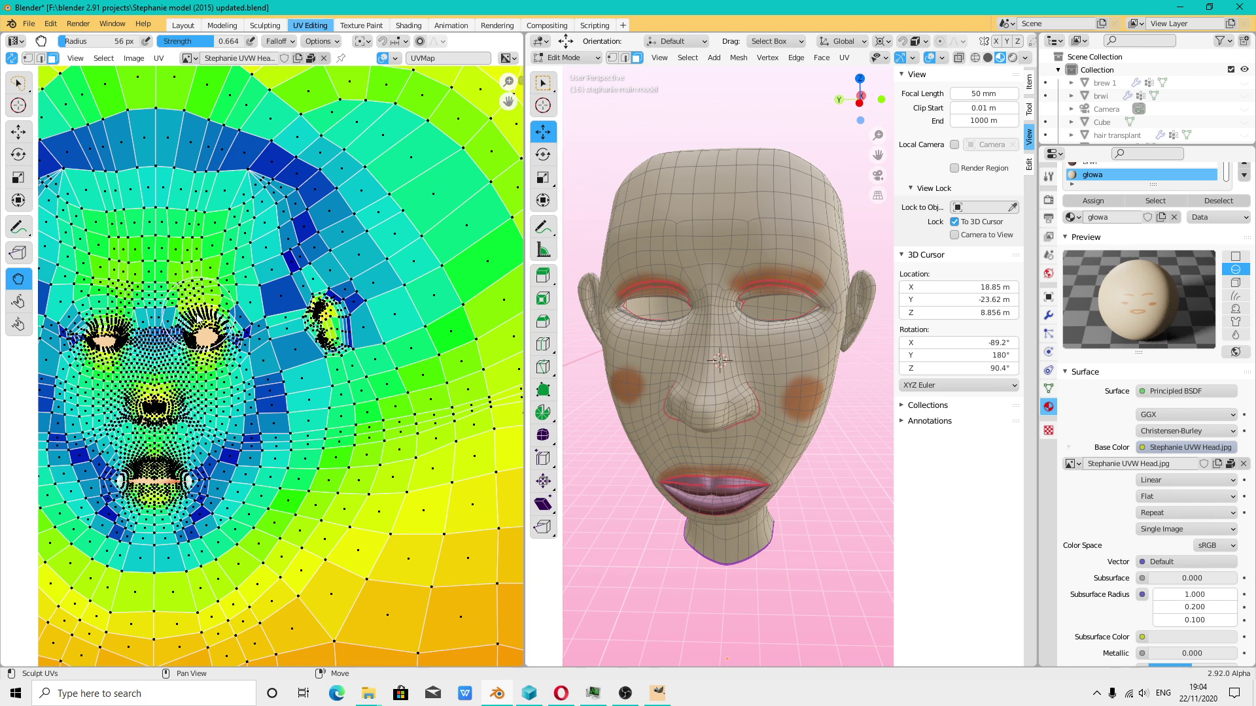
{"action": "scroll", "coordinate": [178, 327], "scroll_direction": "up", "scroll_amount": 2}
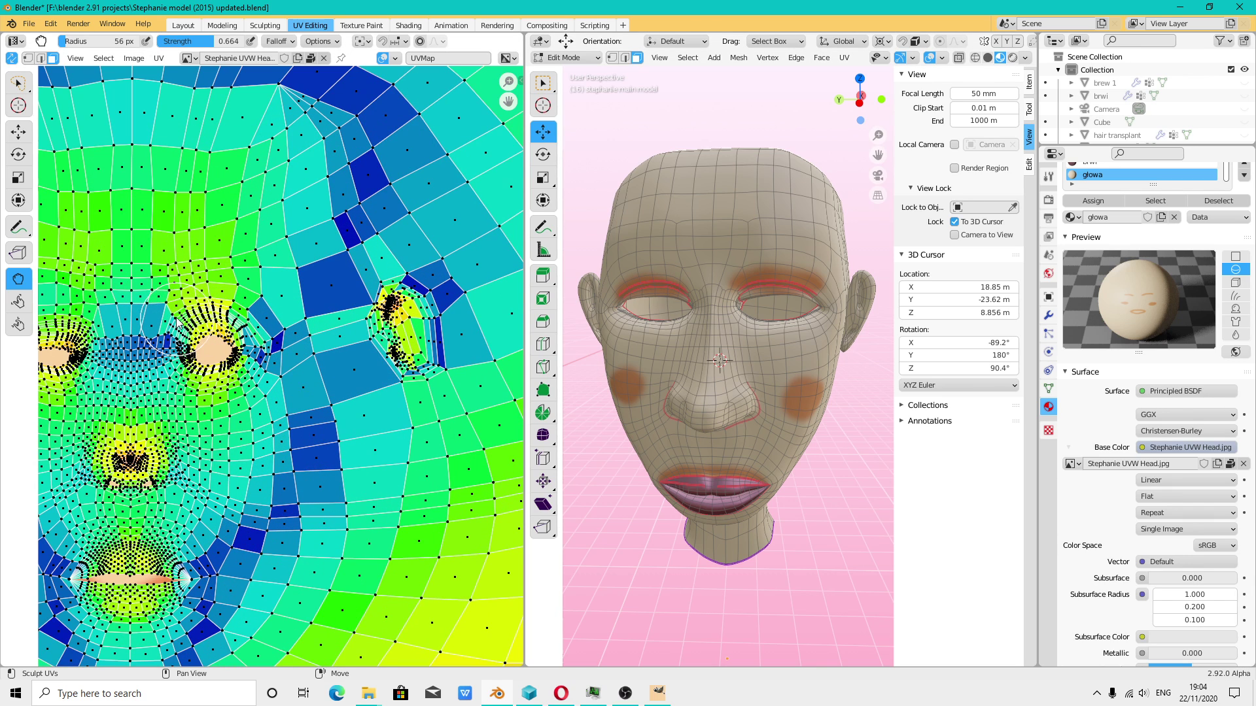
{"action": "left_click_drag", "start_coordinate": [168, 334], "coordinate": [155, 332]}
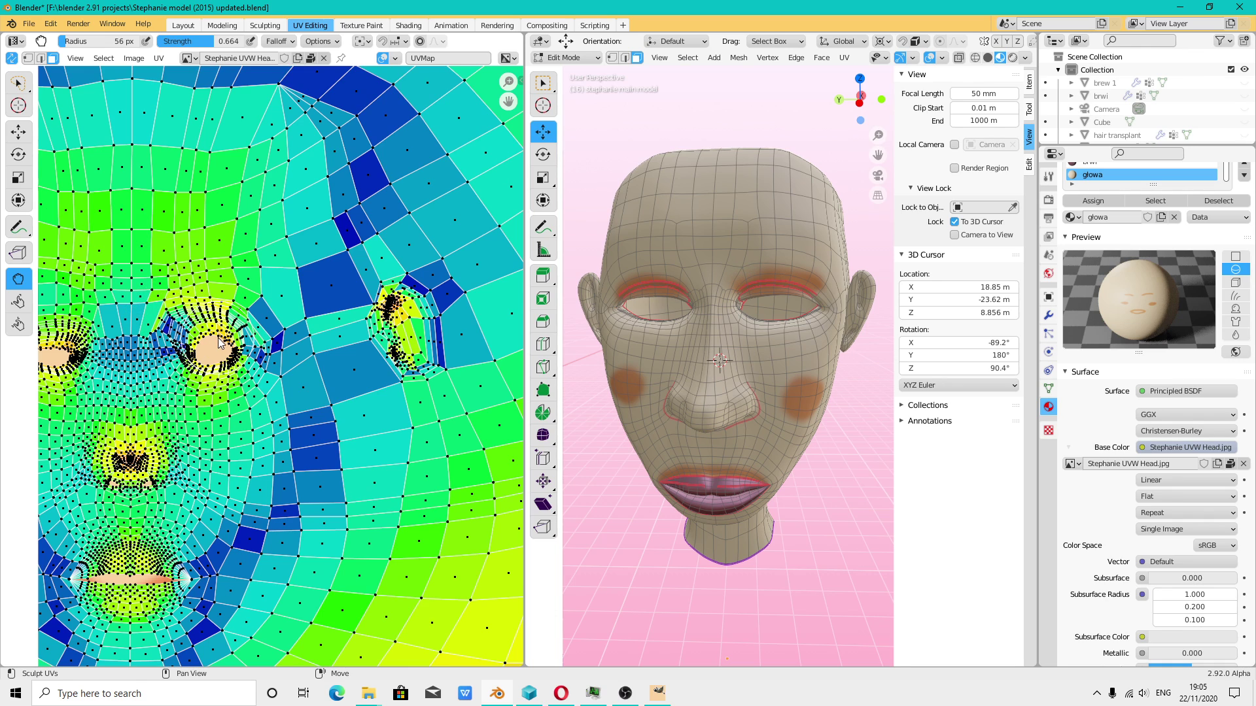
{"action": "mouse_move", "coordinate": [234, 336]}
{"action": "left_mouse_down"}
{"action": "mouse_move", "coordinate": [226, 322]}
{"action": "mouse_move", "coordinate": [241, 347]}
{"action": "left_mouse_up"}
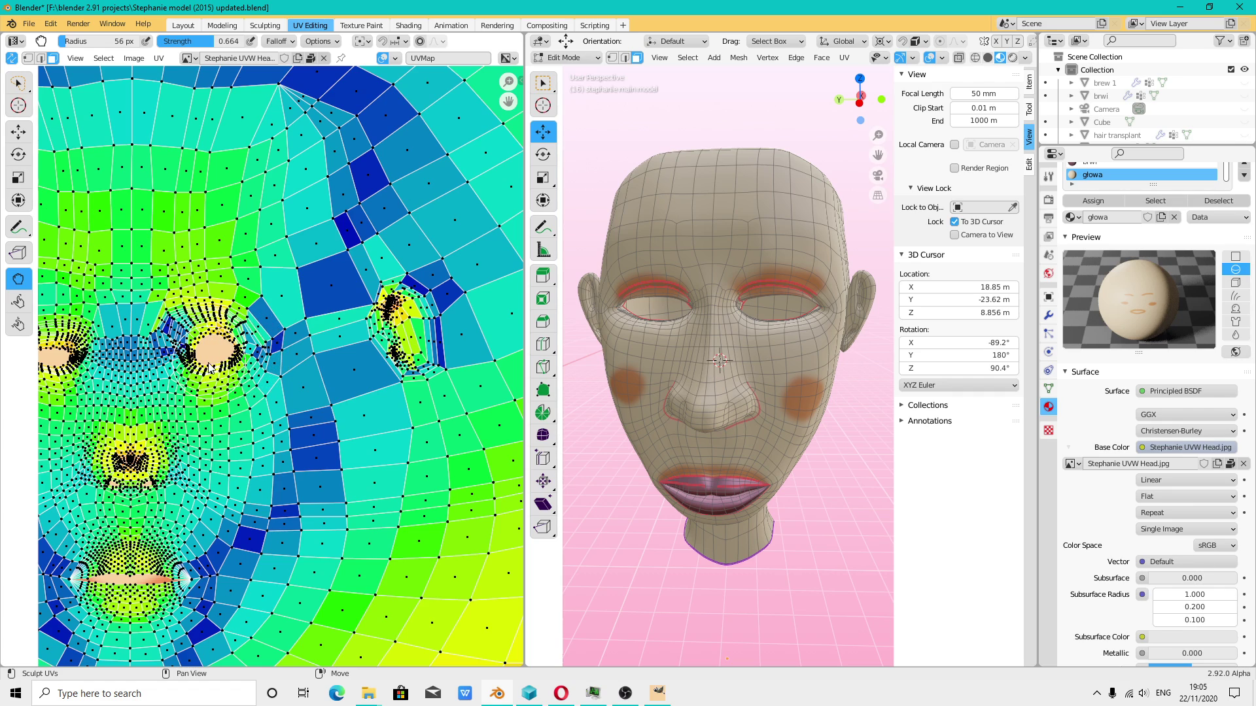
{"action": "scroll", "coordinate": [210, 367], "scroll_direction": "down", "scroll_amount": 3}
{"action": "scroll", "coordinate": [245, 382], "scroll_direction": "down", "scroll_amount": 4}
{"action": "scroll", "coordinate": [265, 350], "scroll_direction": "up", "scroll_amount": 1}
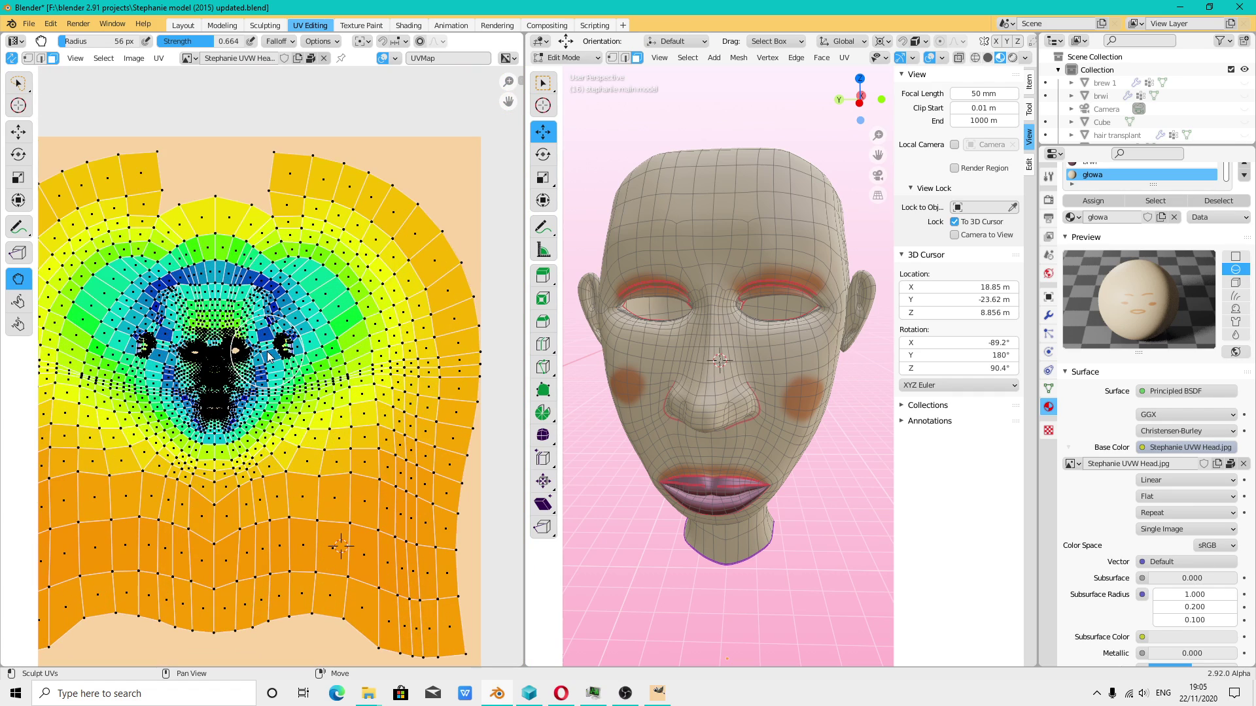
{"action": "scroll", "coordinate": [787, 321], "scroll_direction": "up", "scroll_amount": 2}
- Push the mouth-area UVs upward to realign the lips, checking the texture on the head
{"action": "middle_click_drag", "start_coordinate": [787, 321], "coordinate": [752, 366]}
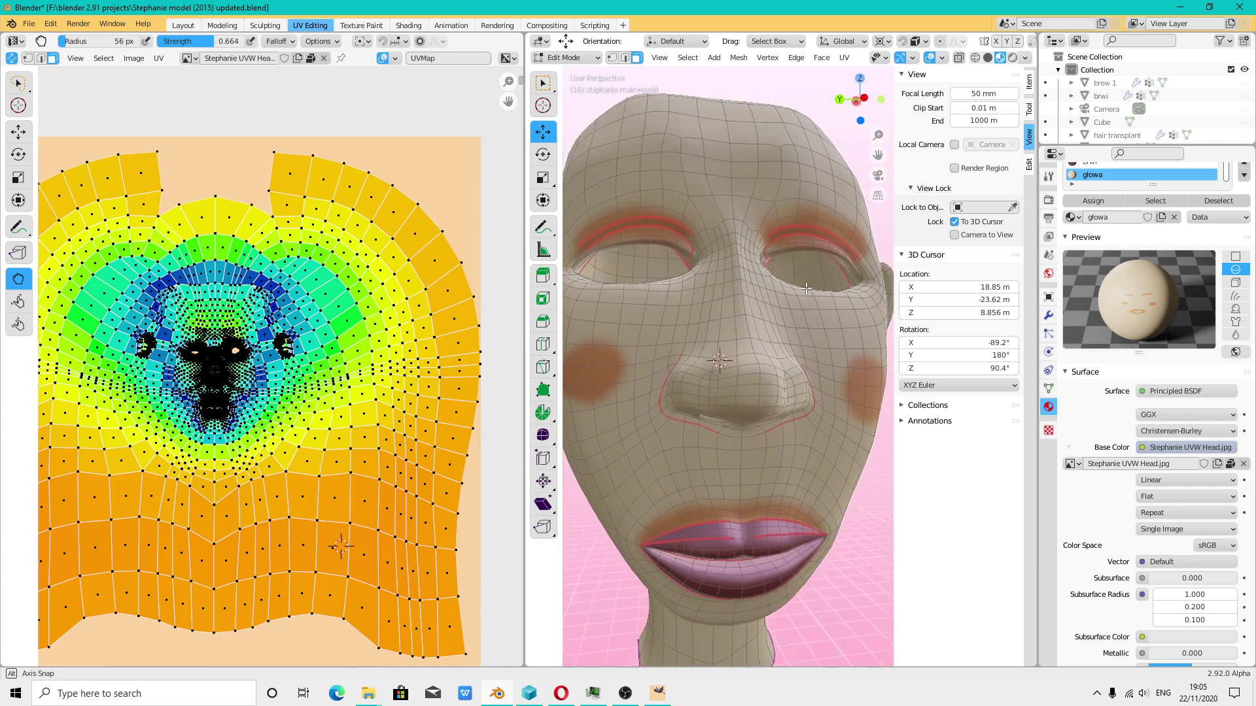
{"action": "scroll", "coordinate": [332, 446], "scroll_direction": "down", "scroll_amount": 2}
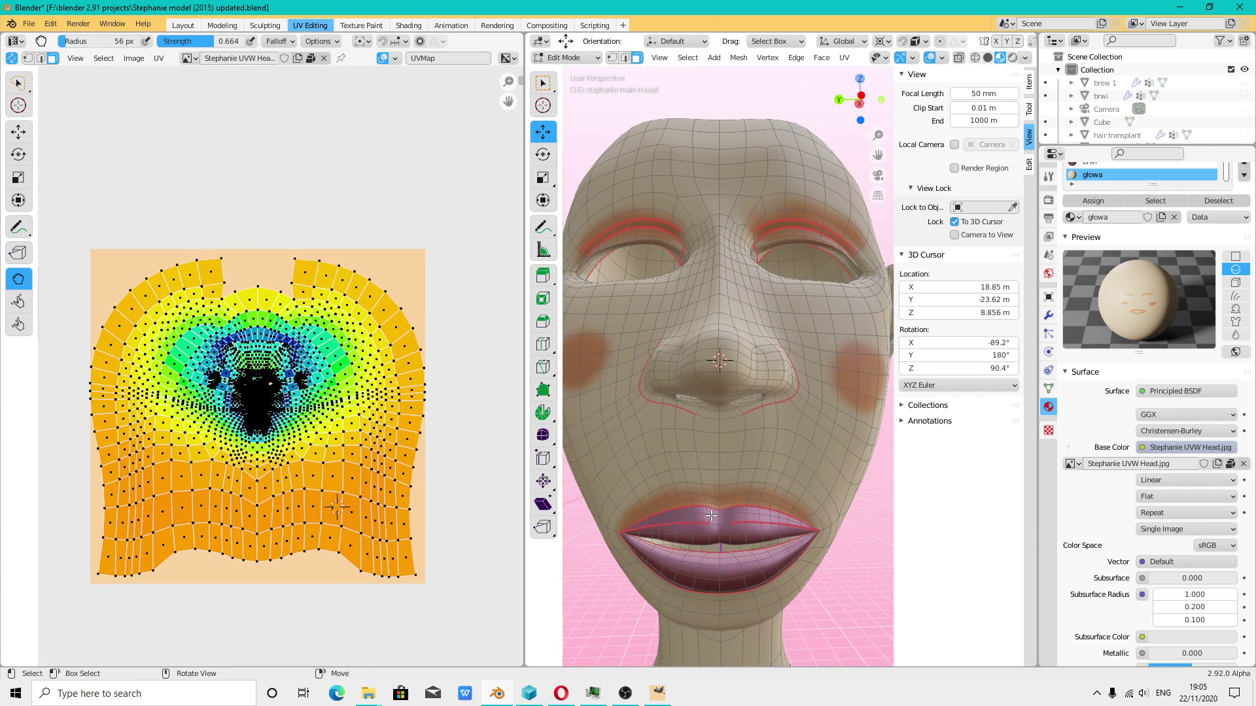
{"action": "scroll", "coordinate": [294, 404], "scroll_direction": "up", "scroll_amount": 3}
{"action": "scroll", "coordinate": [294, 404], "scroll_direction": "up", "scroll_amount": 2}
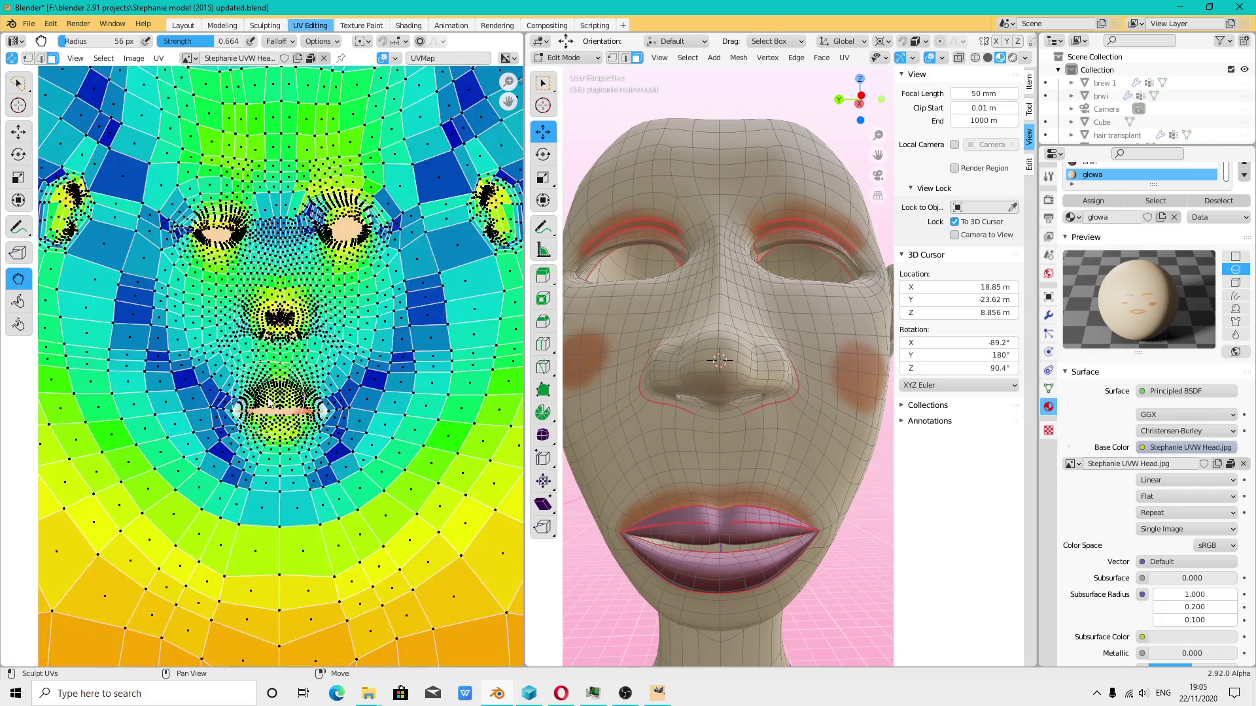
{"action": "scroll", "coordinate": [294, 404], "scroll_direction": "up", "scroll_amount": 2}
{"action": "scroll", "coordinate": [294, 403], "scroll_direction": "down", "scroll_amount": 2}
{"action": "scroll", "coordinate": [288, 412], "scroll_direction": "down", "scroll_amount": 2}
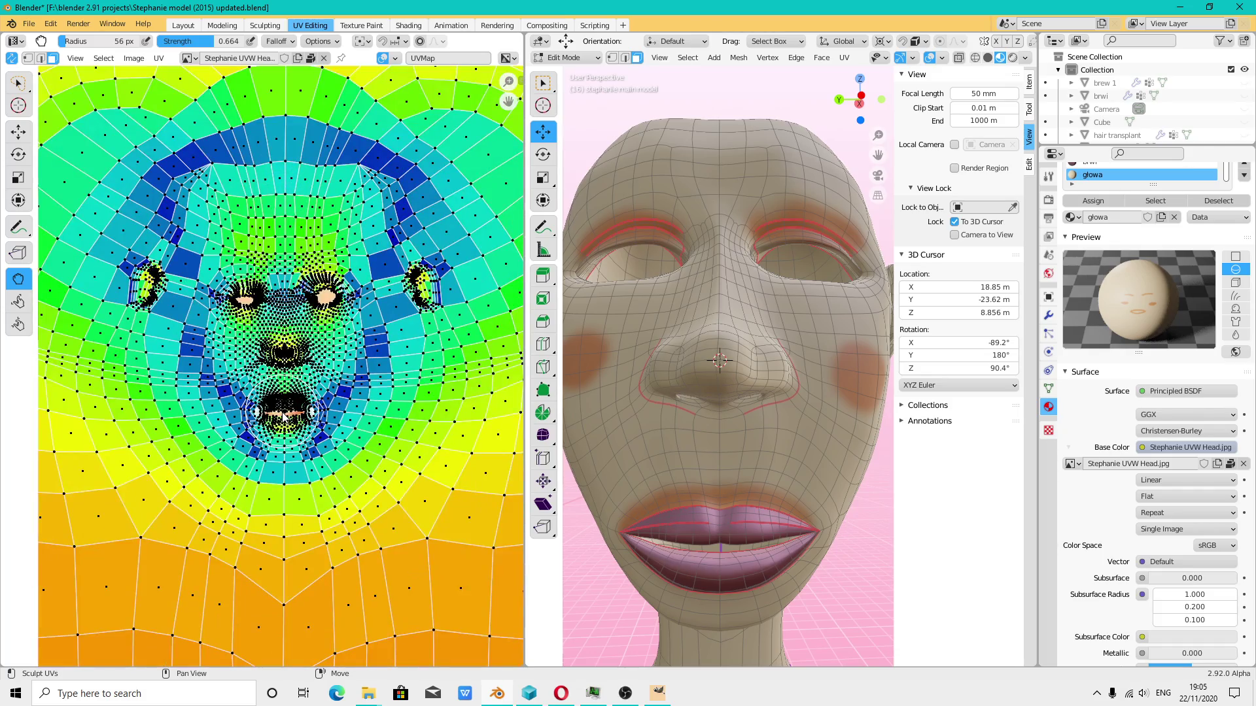
{"action": "mouse_move", "coordinate": [282, 417]}
{"action": "left_mouse_down"}
{"action": "mouse_move", "coordinate": [262, 398]}
{"action": "mouse_move", "coordinate": [316, 406]}
{"action": "mouse_move", "coordinate": [262, 404]}
{"action": "left_mouse_up"}
{"action": "scroll", "coordinate": [334, 419], "scroll_direction": "down", "scroll_amount": 1}
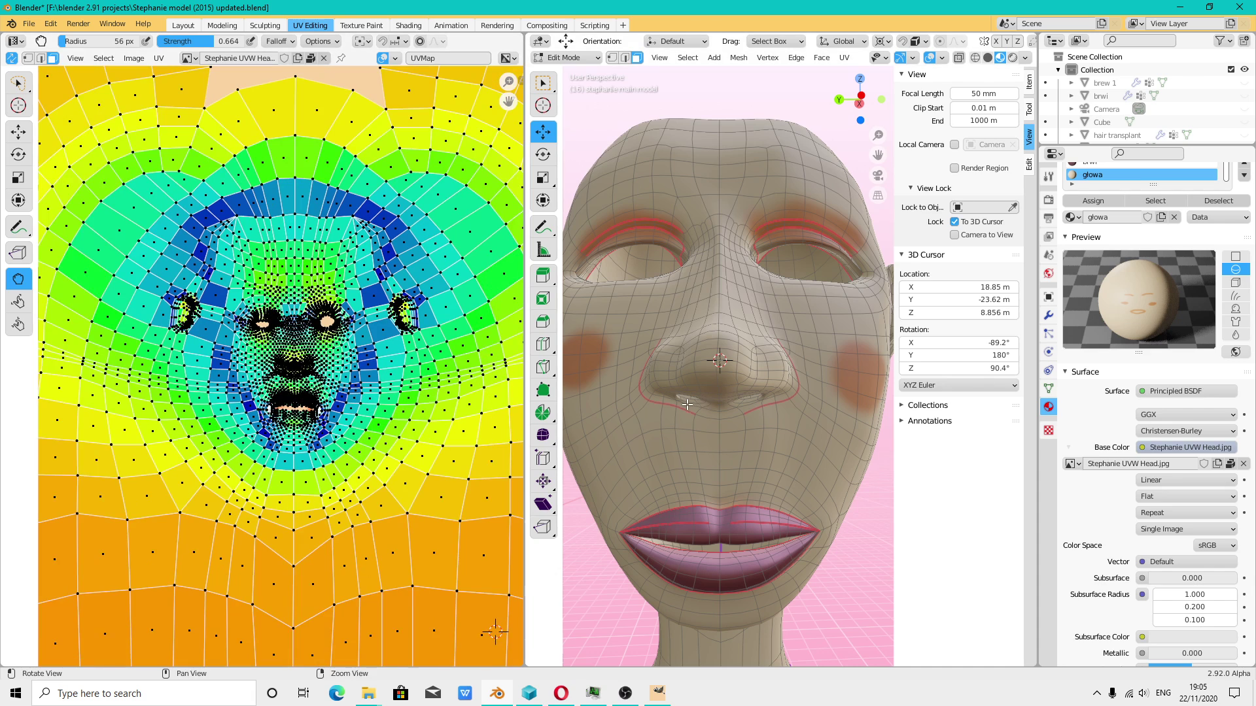
{"action": "middle_click_drag", "start_coordinate": [686, 405], "coordinate": [729, 435]}
{"action": "scroll", "coordinate": [707, 418], "scroll_direction": "down", "scroll_amount": 2}
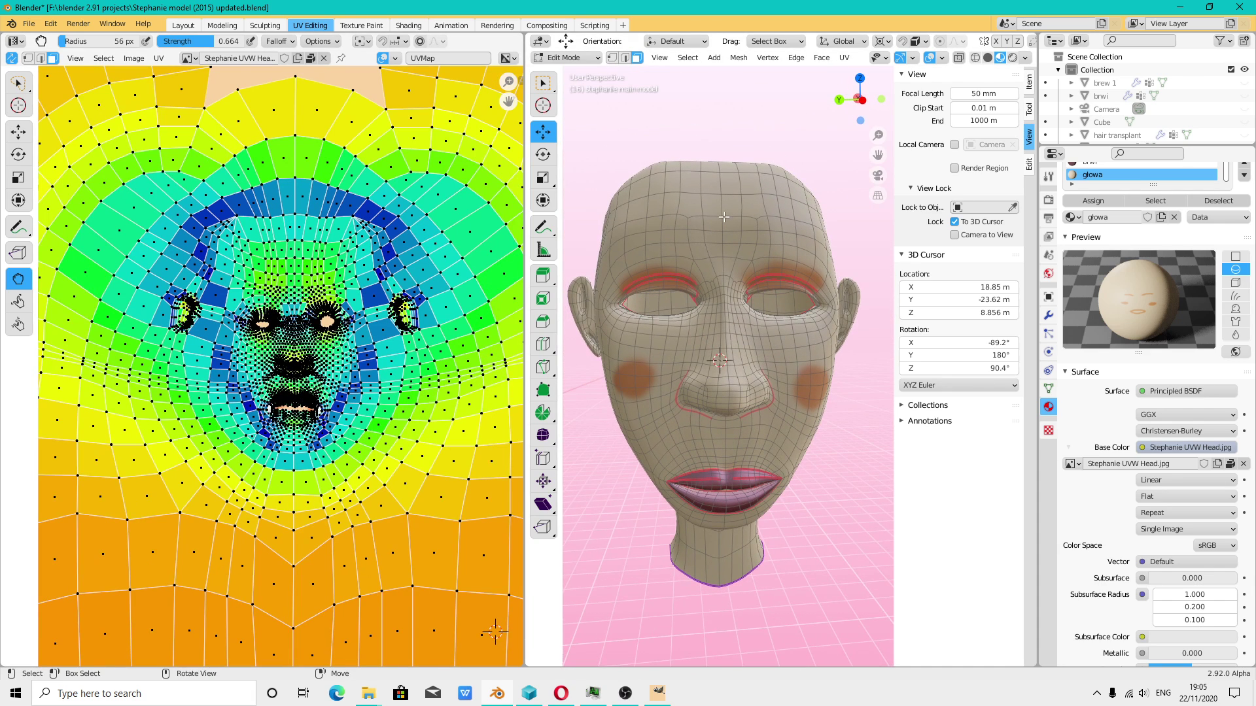
- Return to the Layout workspace and zoom in until the face fills the view
{"action": "left_click", "coordinate": [184, 26]}
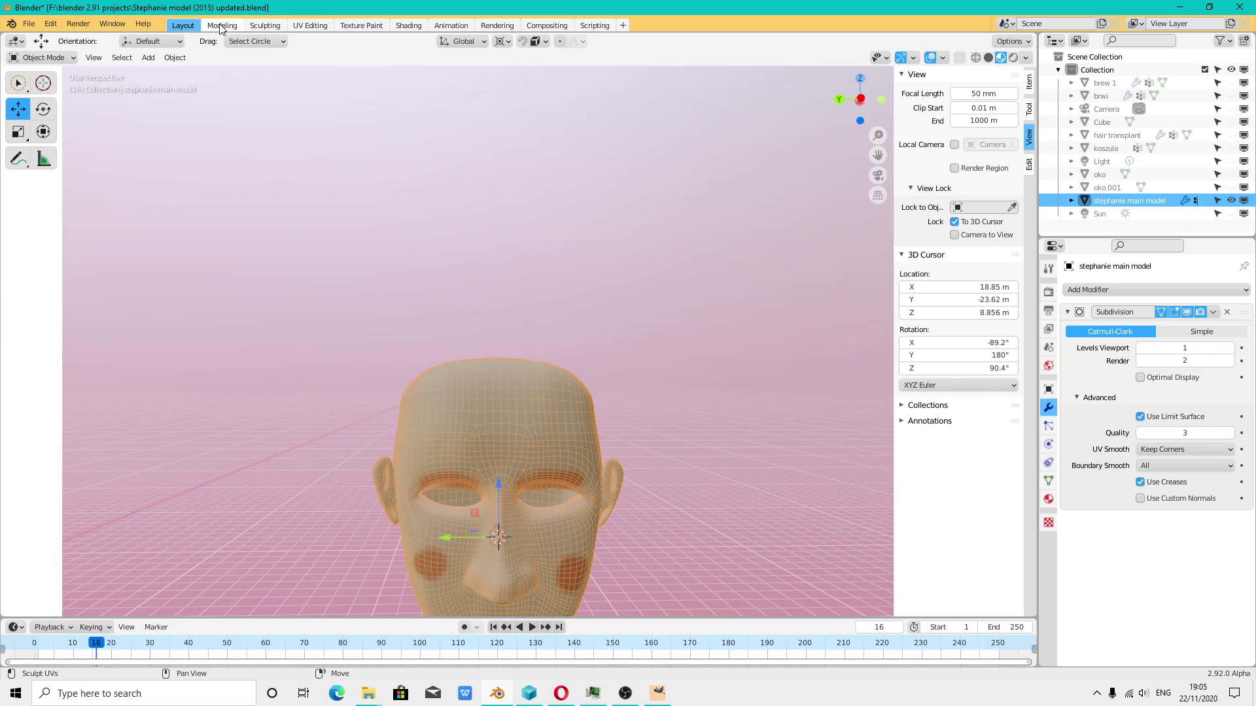
{"action": "left_click", "coordinate": [222, 26]}
{"action": "left_click", "coordinate": [183, 26]}
{"action": "middle_click_drag", "start_coordinate": [541, 419], "coordinate": [513, 332], "text": "shift"}
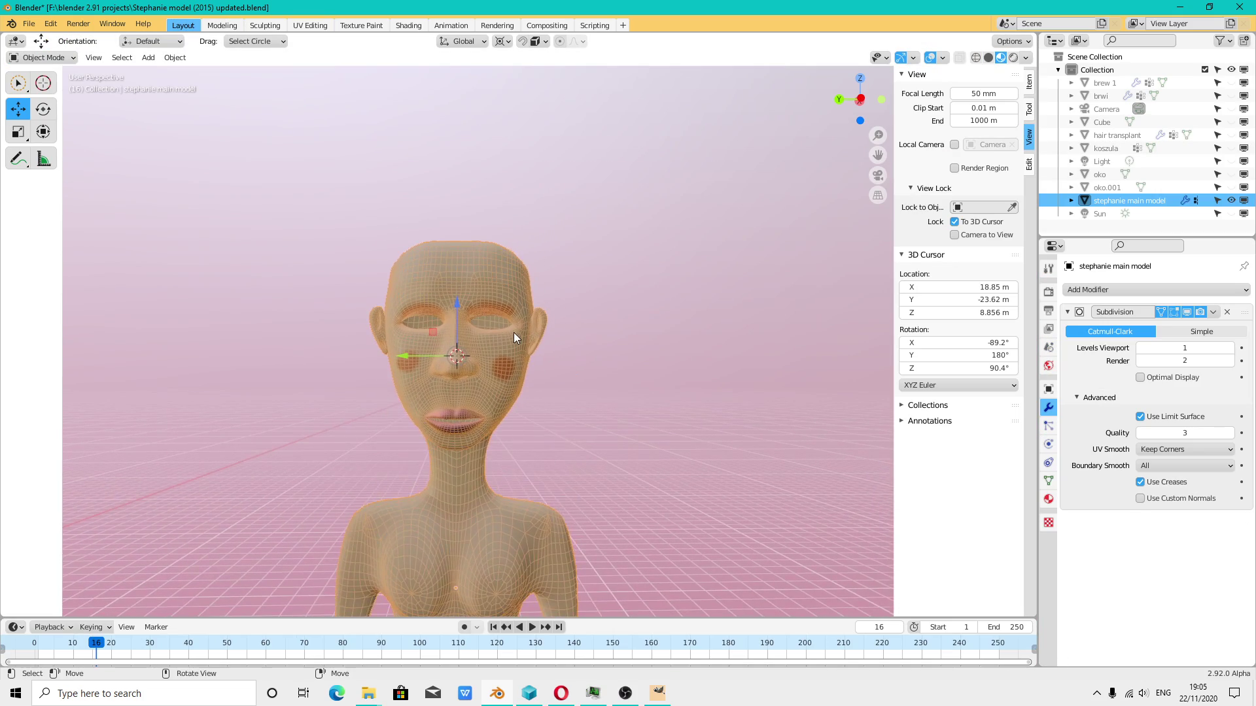
{"action": "scroll", "coordinate": [513, 332], "scroll_direction": "up", "scroll_amount": 2}
{"action": "scroll", "coordinate": [656, 242], "scroll_direction": "up", "scroll_amount": 3}
{"action": "middle_click_drag", "start_coordinate": [657, 241], "coordinate": [619, 246]}
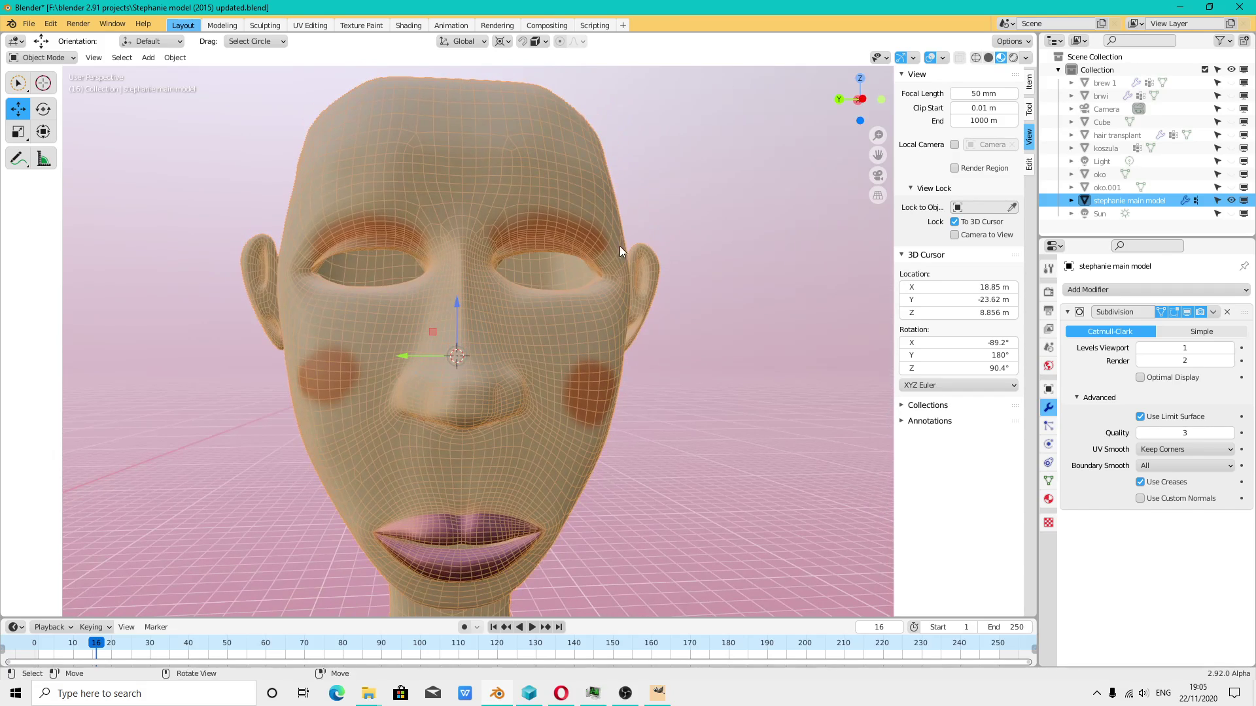
- Save the file as Stephanie model (2015) updated.blend
{"action": "left_click", "coordinate": [29, 24]}
{"action": "left_click", "coordinate": [61, 112]}
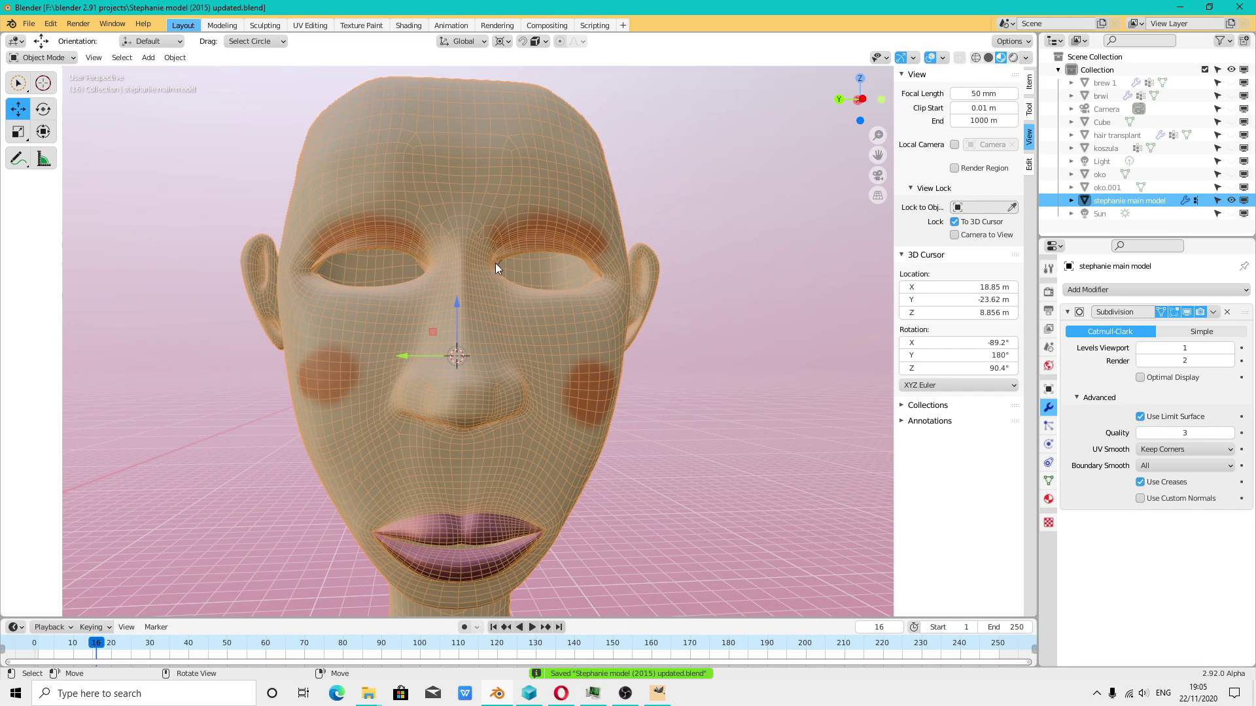
{"action": "left_click", "coordinate": [174, 58]}
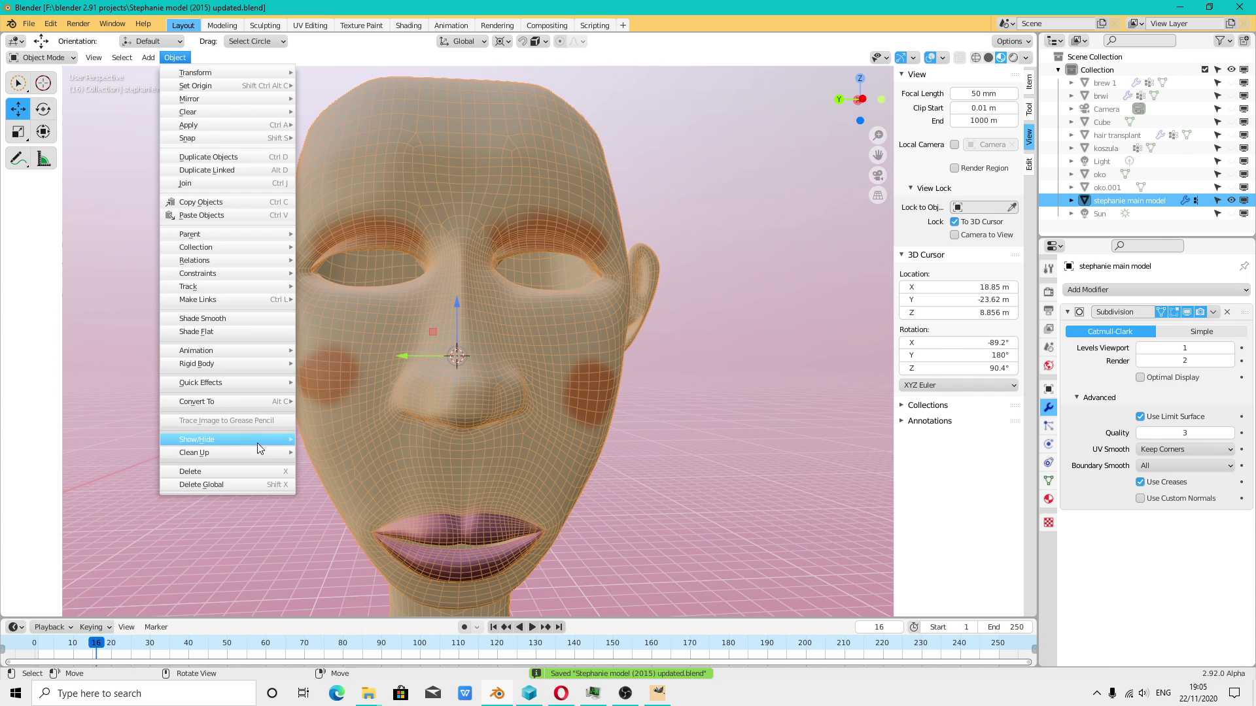
{"action": "mouse_move", "coordinate": [227, 440]}
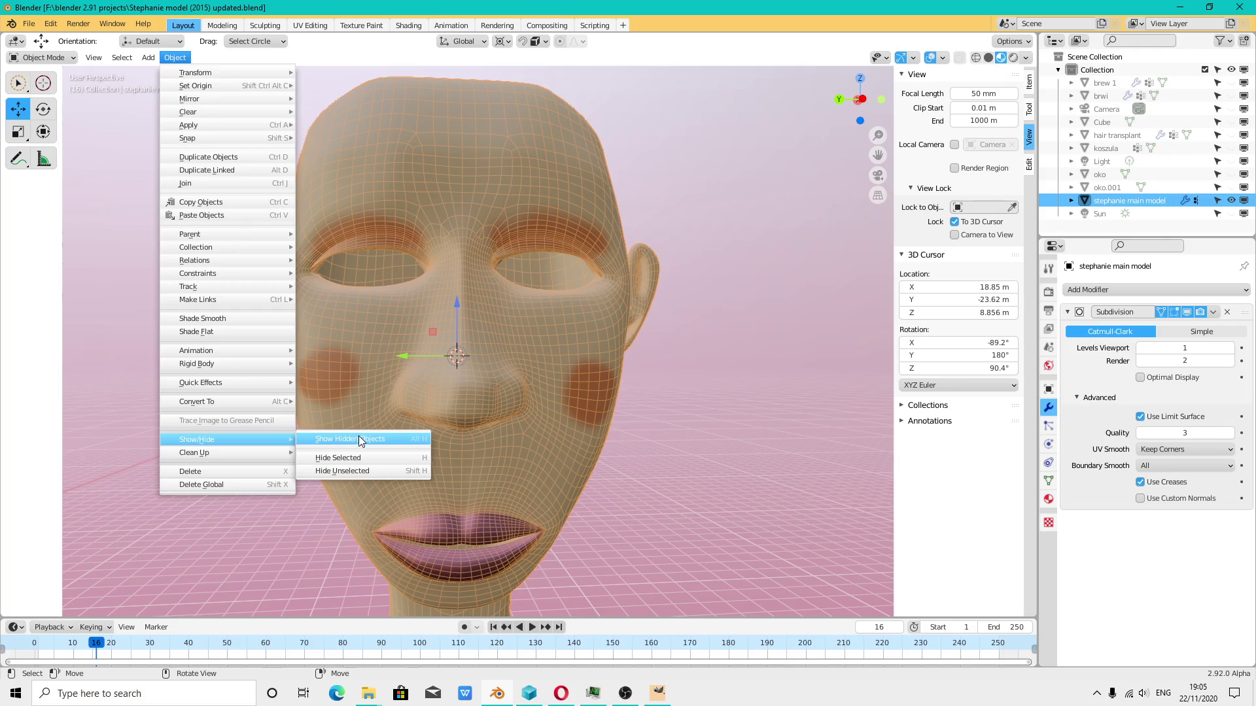
- Reveal the hidden hair, eyes, eyebrows and shirt, and orbit out to view the torso
{"action": "left_click", "coordinate": [359, 439]}
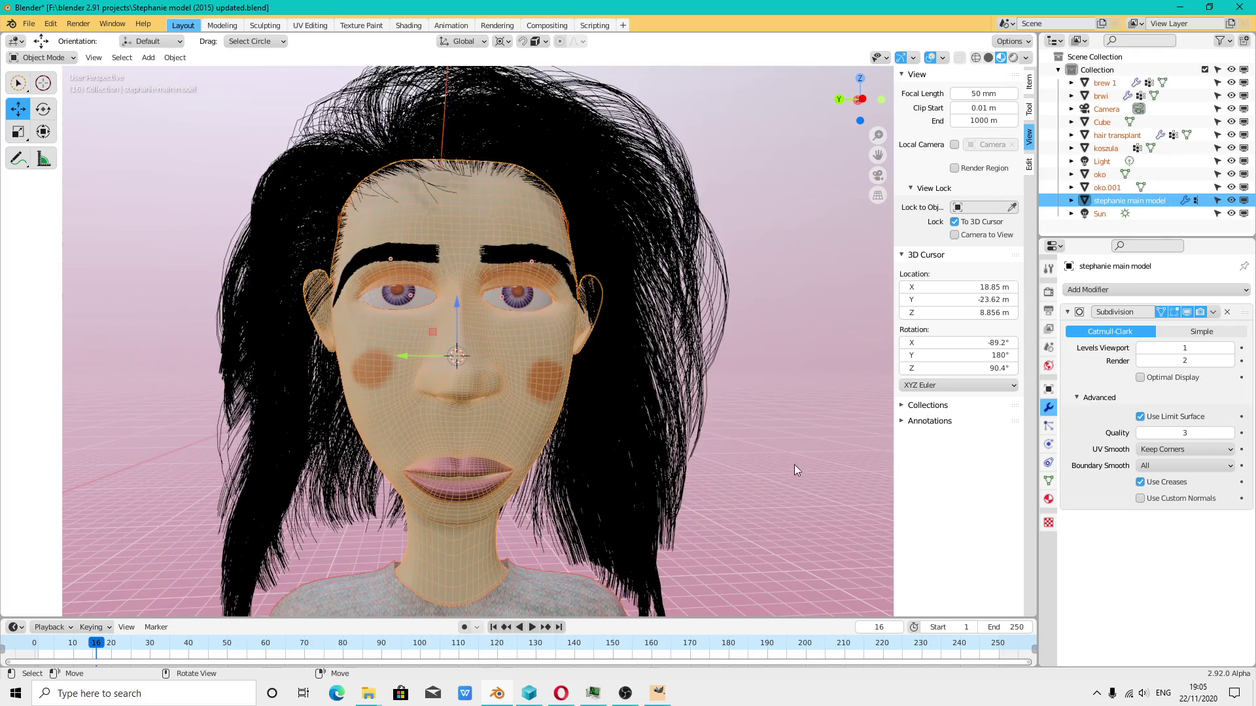
{"action": "mouse_move", "coordinate": [794, 464]}
{"action": "middle_mouse_down"}
{"action": "mouse_move", "coordinate": [805, 457]}
{"action": "mouse_move", "coordinate": [763, 489]}
{"action": "mouse_move", "coordinate": [731, 441]}
{"action": "mouse_move", "coordinate": [693, 458]}
{"action": "mouse_move", "coordinate": [417, 233]}
{"action": "middle_mouse_up"}
{"action": "scroll", "coordinate": [417, 232], "scroll_direction": "up", "scroll_amount": 3}
{"action": "scroll", "coordinate": [645, 382], "scroll_direction": "up", "scroll_amount": 2}
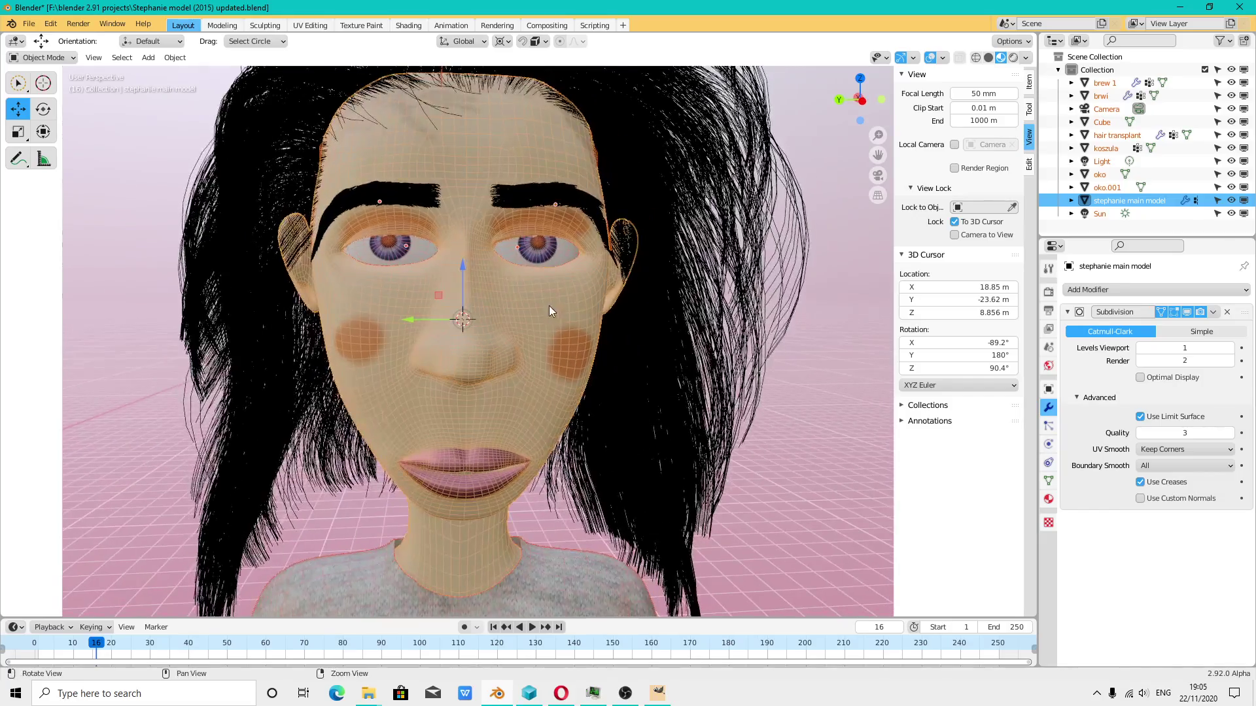
{"action": "mouse_move", "coordinate": [550, 311]}
{"action": "middle_mouse_down"}
{"action": "mouse_move", "coordinate": [527, 370]}
{"action": "mouse_move", "coordinate": [508, 352]}
{"action": "mouse_move", "coordinate": [492, 280]}
{"action": "mouse_move", "coordinate": [484, 289]}
{"action": "mouse_move", "coordinate": [670, 334]}
{"action": "mouse_move", "coordinate": [663, 384]}
{"action": "mouse_move", "coordinate": [595, 414]}
{"action": "middle_mouse_up"}
{"action": "scroll", "coordinate": [595, 413], "scroll_direction": "down", "scroll_amount": 6}
{"action": "scroll", "coordinate": [654, 500], "scroll_direction": "up", "scroll_amount": 3}
{"action": "mouse_move", "coordinate": [653, 499]}
{"action": "middle_mouse_down"}
{"action": "mouse_move", "coordinate": [782, 360]}
{"action": "mouse_move", "coordinate": [720, 374]}
{"action": "mouse_move", "coordinate": [733, 442]}
{"action": "mouse_move", "coordinate": [697, 440]}
{"action": "mouse_move", "coordinate": [694, 226]}
{"action": "middle_mouse_up"}
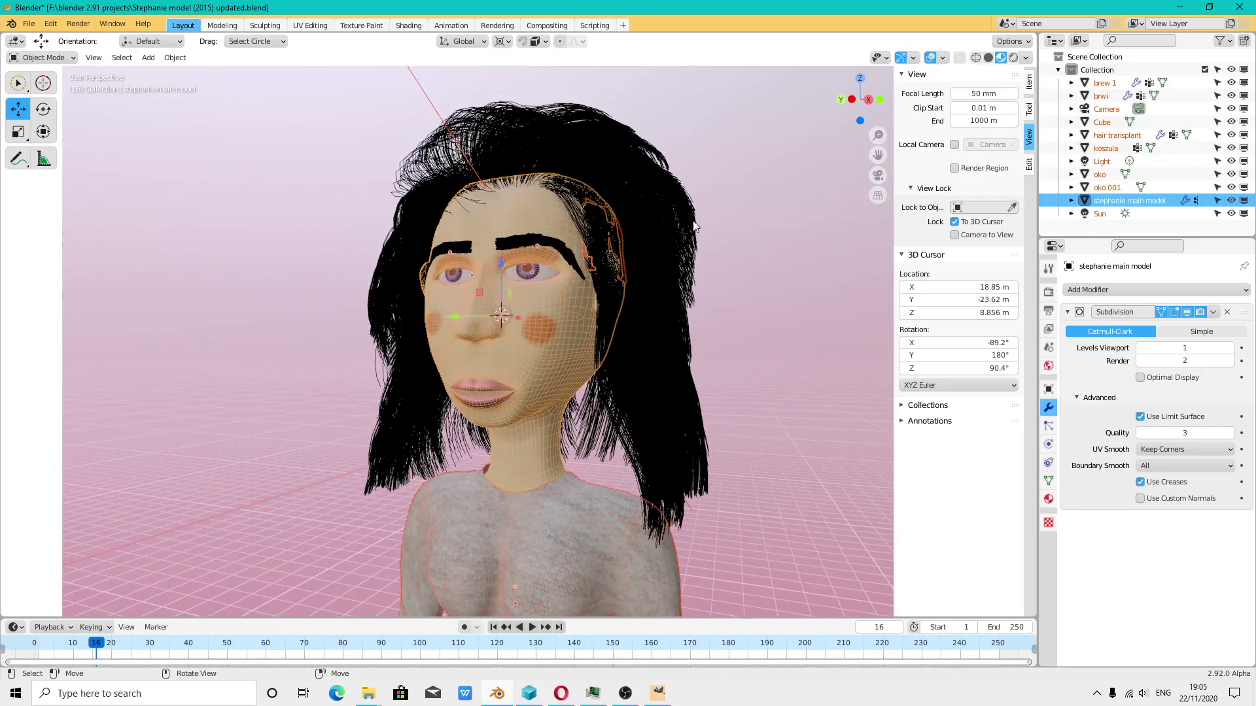
- Orbit and zoom to inspect the painted eyes, cheeks and whole face from the front
{"action": "mouse_move", "coordinate": [569, 396]}
{"action": "middle_mouse_down"}
{"action": "mouse_move", "coordinate": [669, 331]}
{"action": "mouse_move", "coordinate": [716, 347]}
{"action": "middle_mouse_up"}
{"action": "scroll", "coordinate": [717, 347], "scroll_direction": "up", "scroll_amount": 4}
{"action": "scroll", "coordinate": [555, 213], "scroll_direction": "up", "scroll_amount": 2}
{"action": "scroll", "coordinate": [630, 263], "scroll_direction": "up", "scroll_amount": 2}
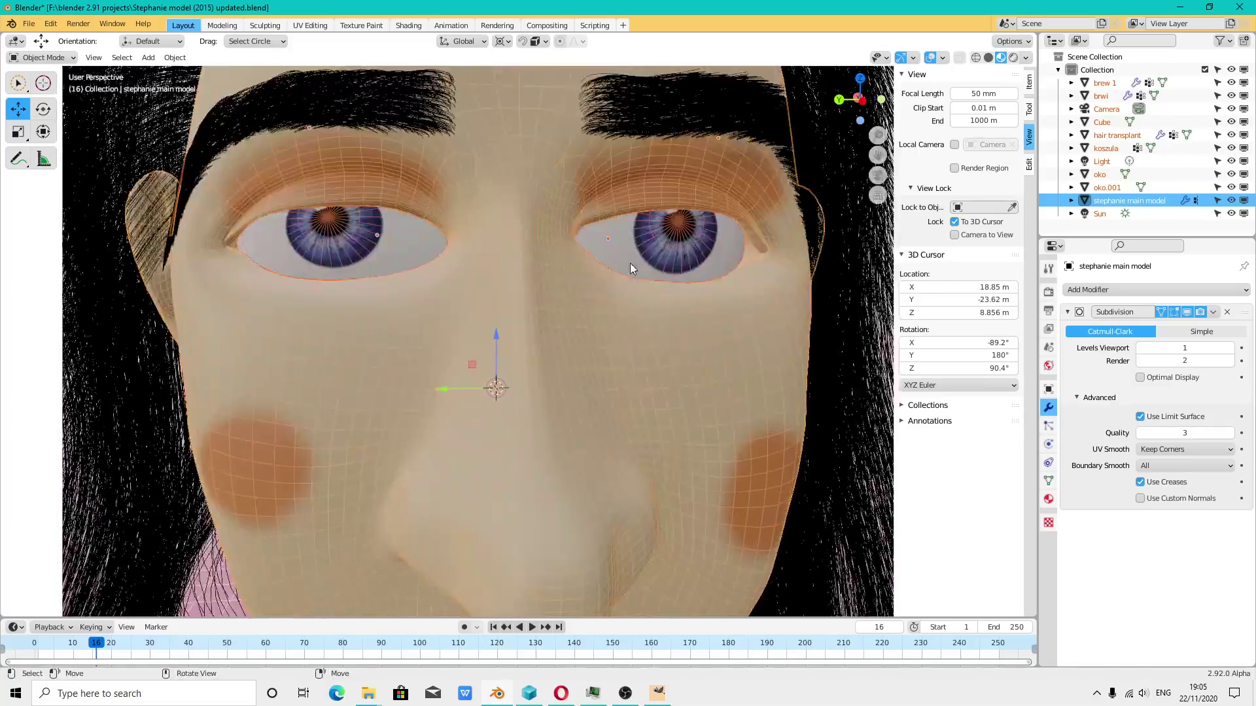
{"action": "middle_click_drag", "start_coordinate": [630, 263], "coordinate": [722, 291]}
{"action": "middle_click_drag", "start_coordinate": [802, 459], "coordinate": [630, 457]}
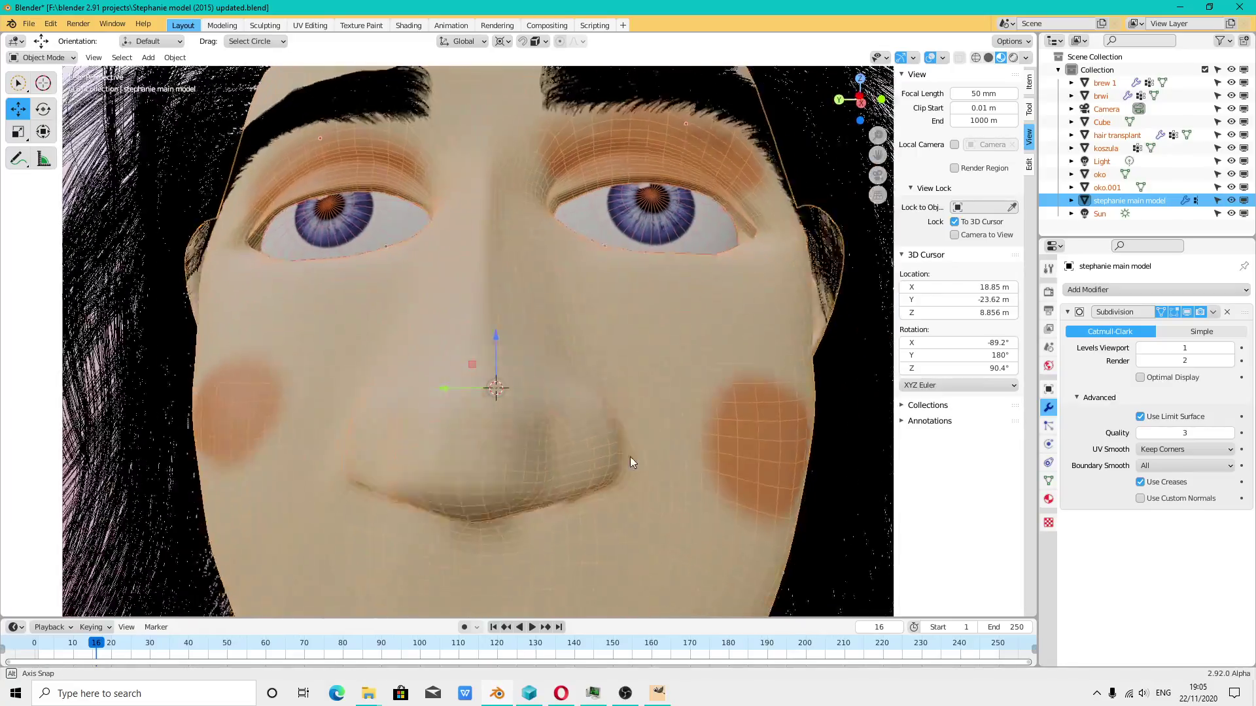
{"action": "scroll", "coordinate": [630, 456], "scroll_direction": "down", "scroll_amount": 2}
{"action": "scroll", "coordinate": [631, 448], "scroll_direction": "down", "scroll_amount": 2}
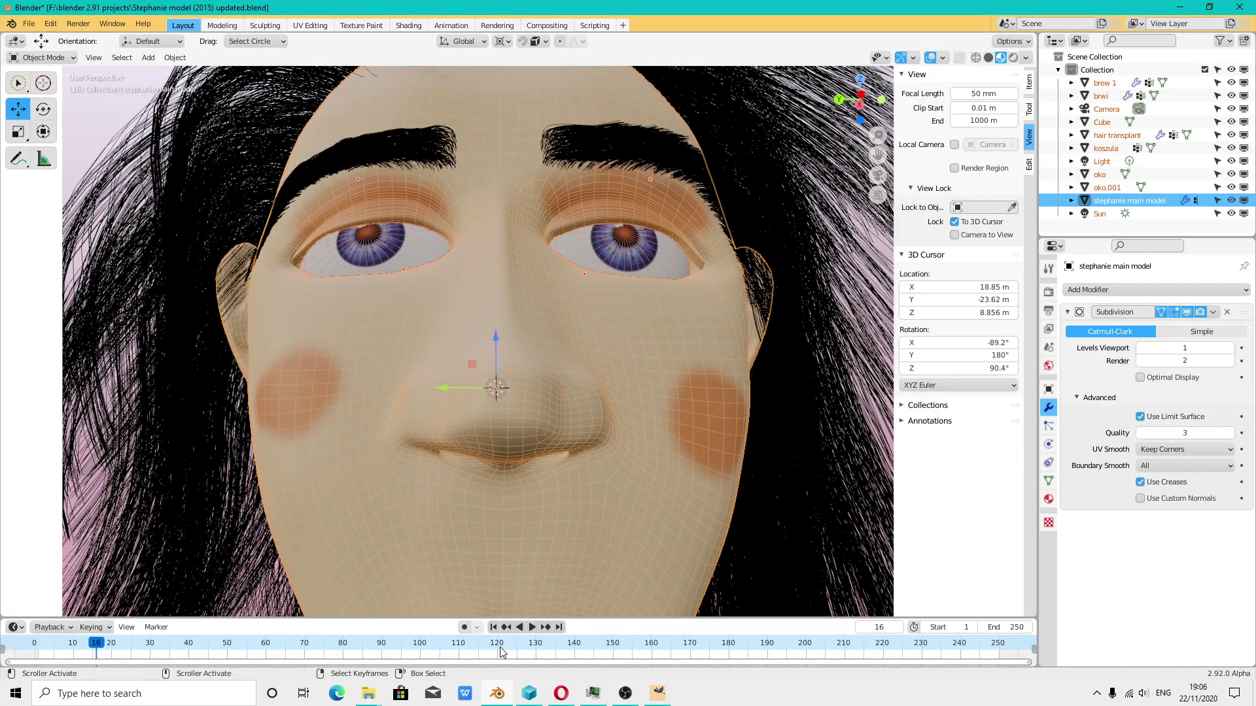